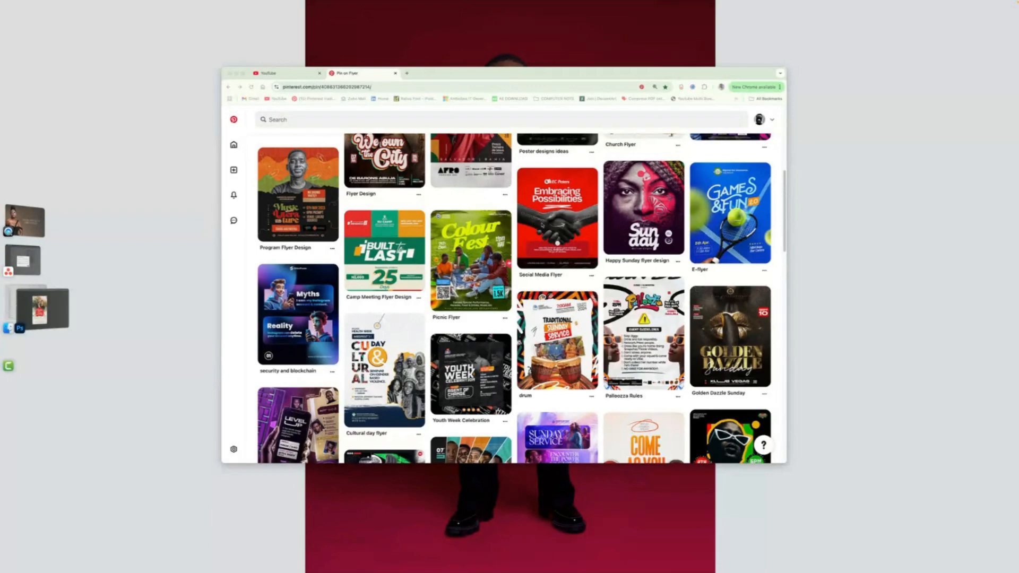
- Search Pinterest for "club pinterest" flyer ideas
scroll(393, 135, "up", 8)
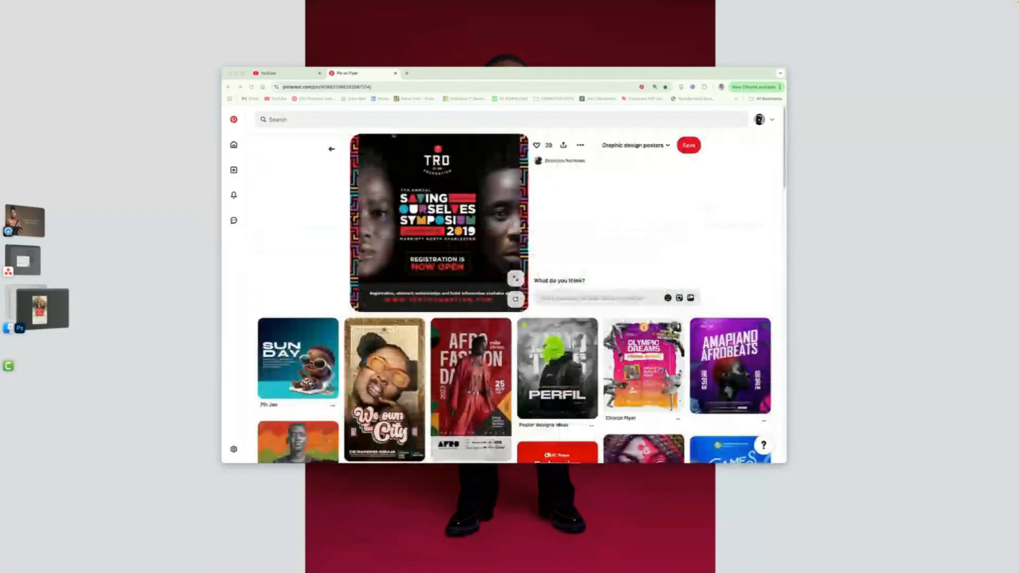
left_click(393, 120)
type("g")
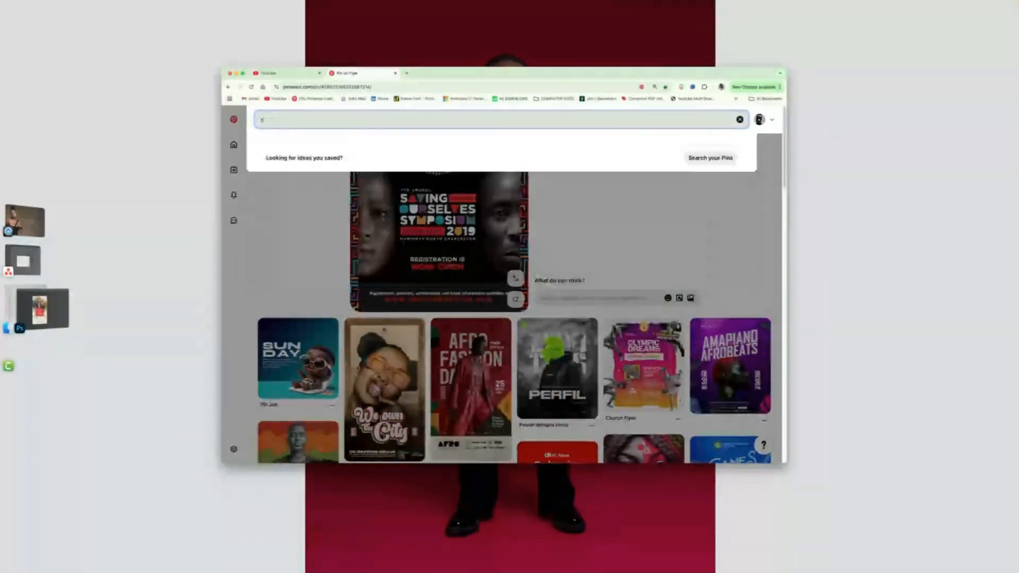
type("hub")
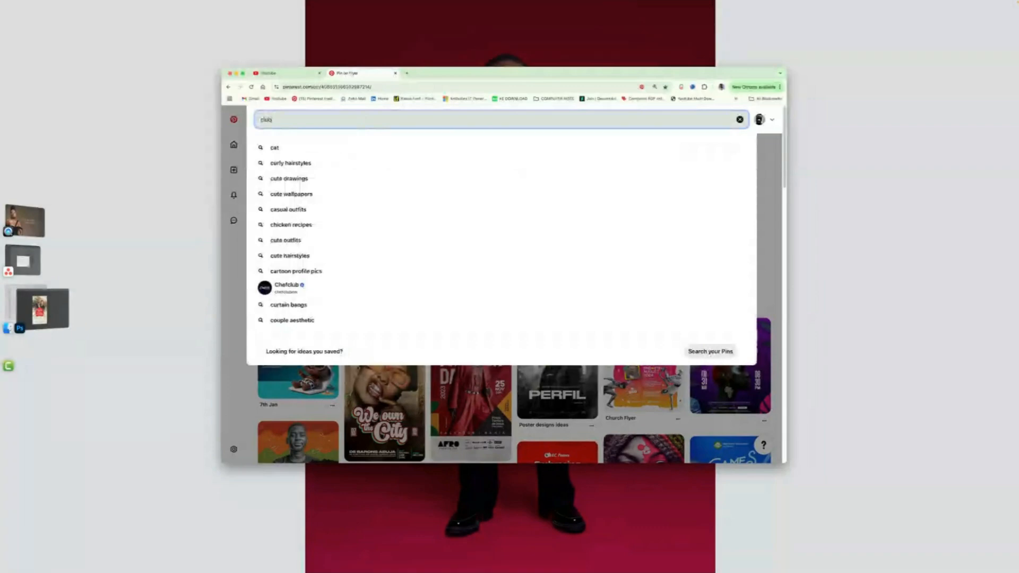
type(" pinteres")
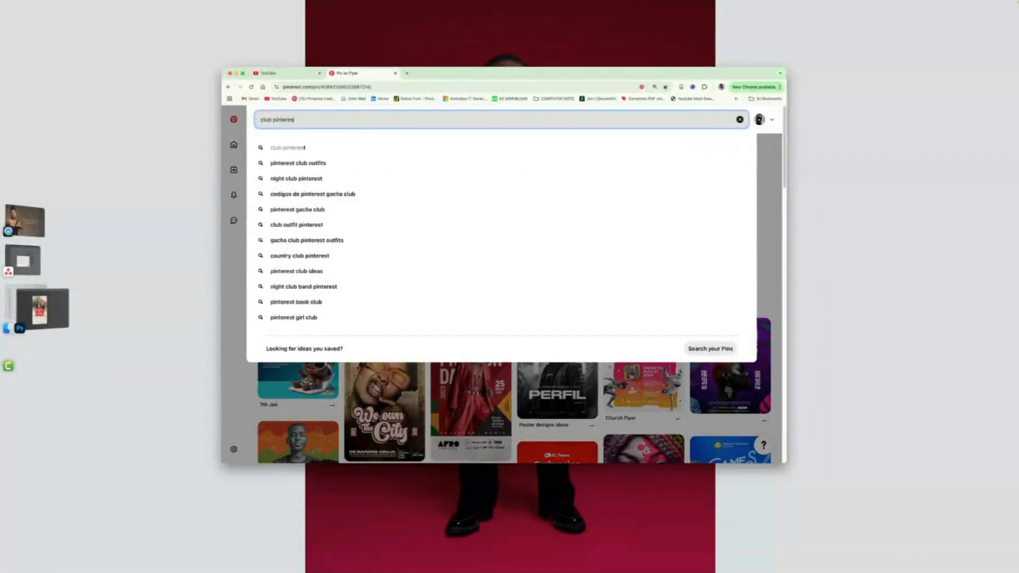
type("t")
key("Return")
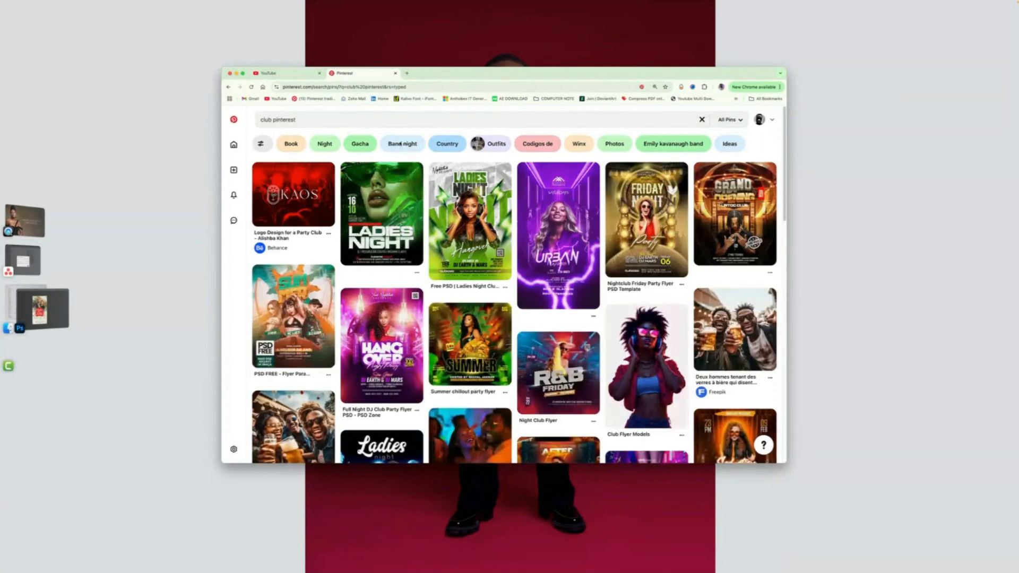
- Open the green Ladies Night flyer pin from the search results
left_click(309, 121)
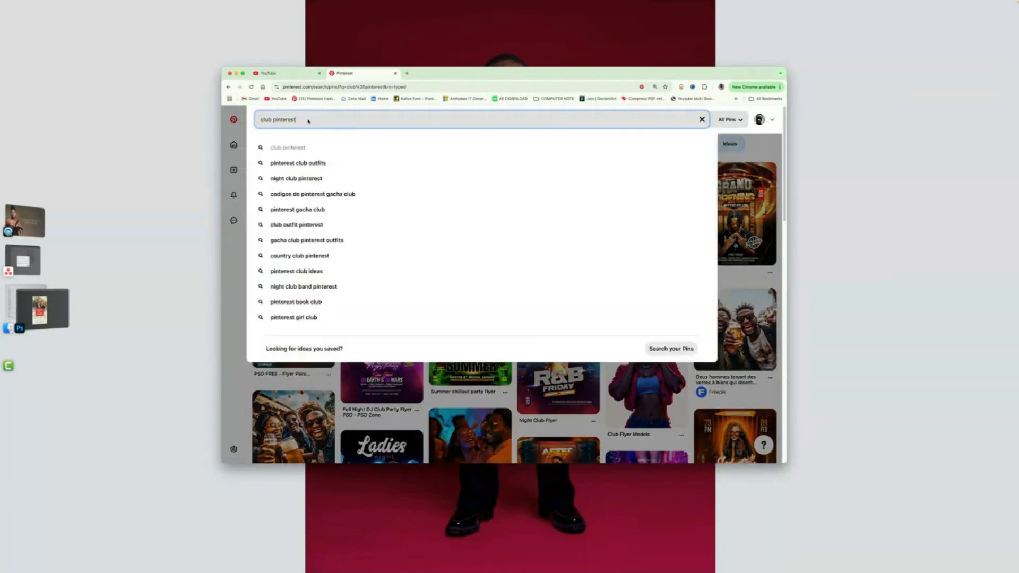
left_click(780, 122)
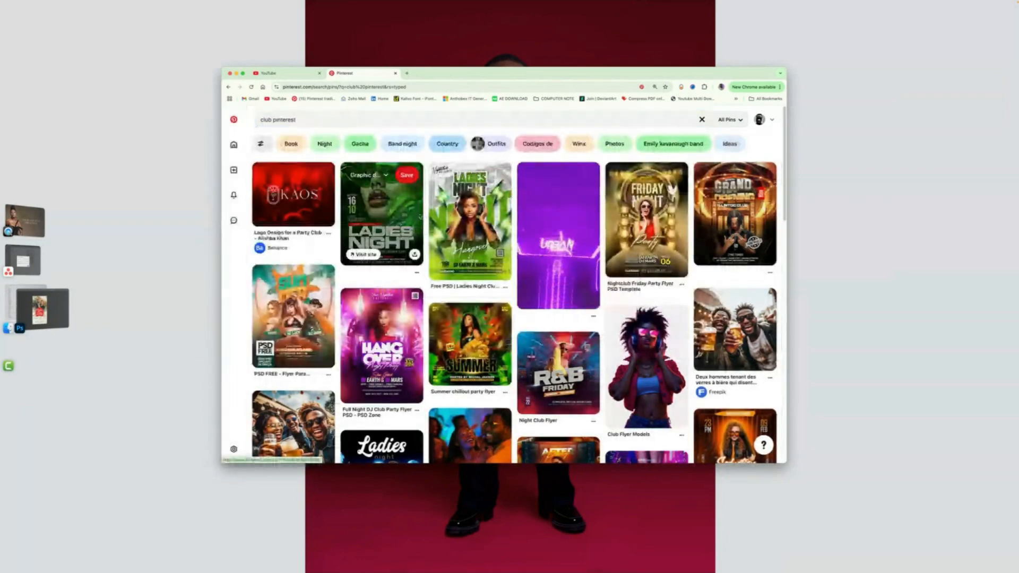
left_click(382, 212)
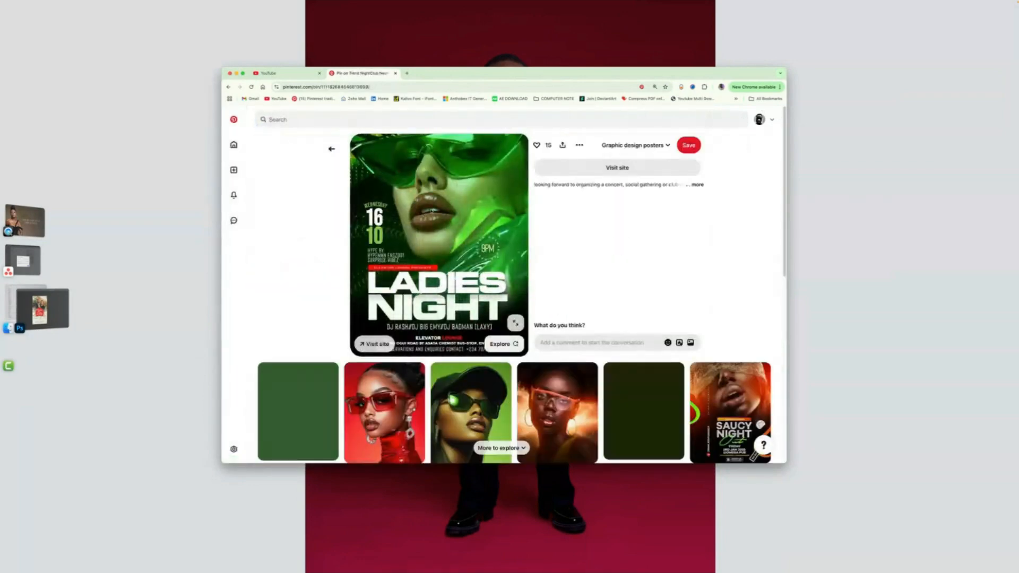
- Scroll through the related pins below the Ladies Night flyer to look for a model photo
scroll(442, 239, "down", 1)
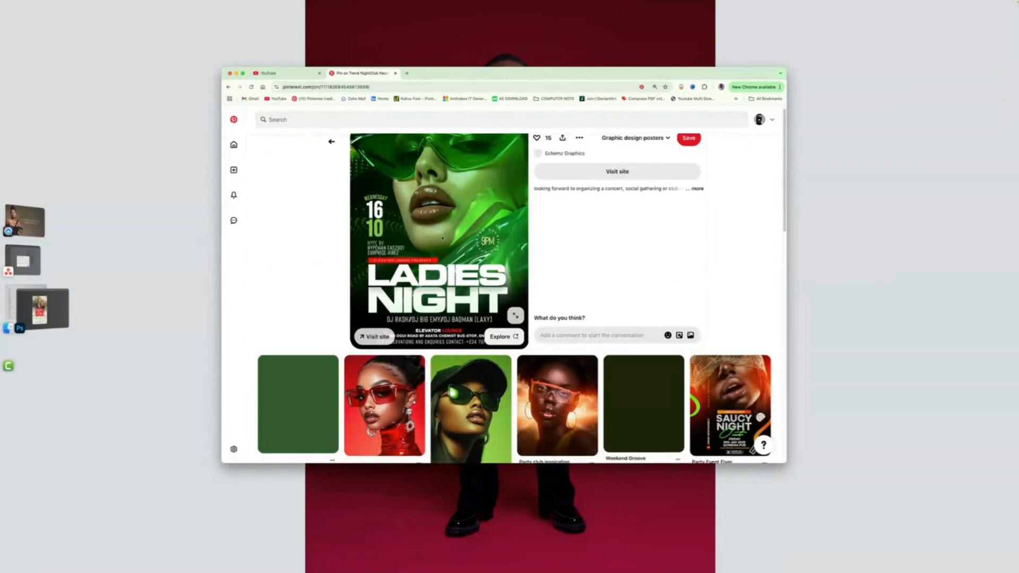
scroll(504, 403, "down", 1)
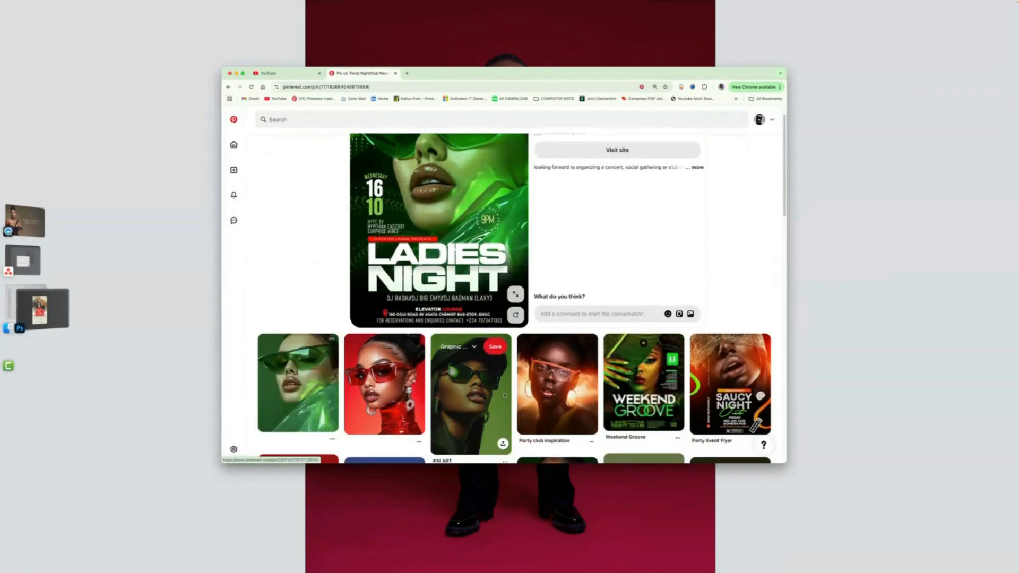
scroll(504, 394, "down", 3)
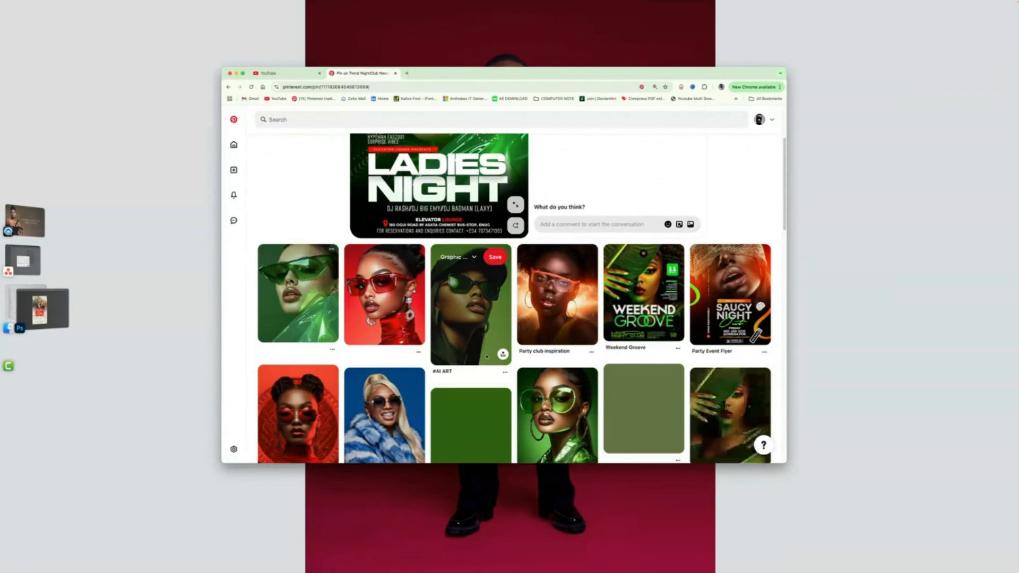
scroll(371, 297, "up", 1)
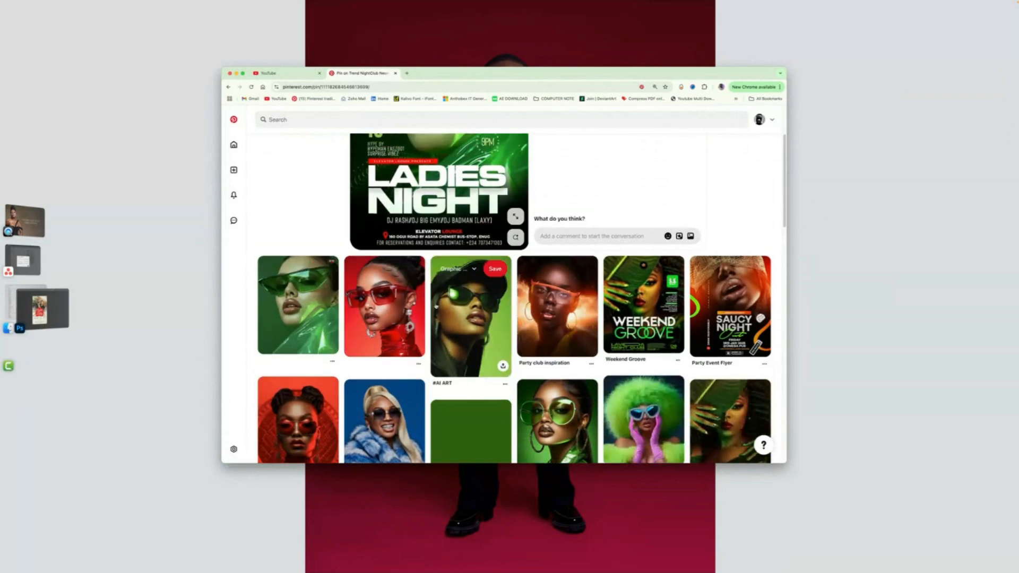
scroll(470, 371, "down", 1)
scroll(471, 372, "down", 2)
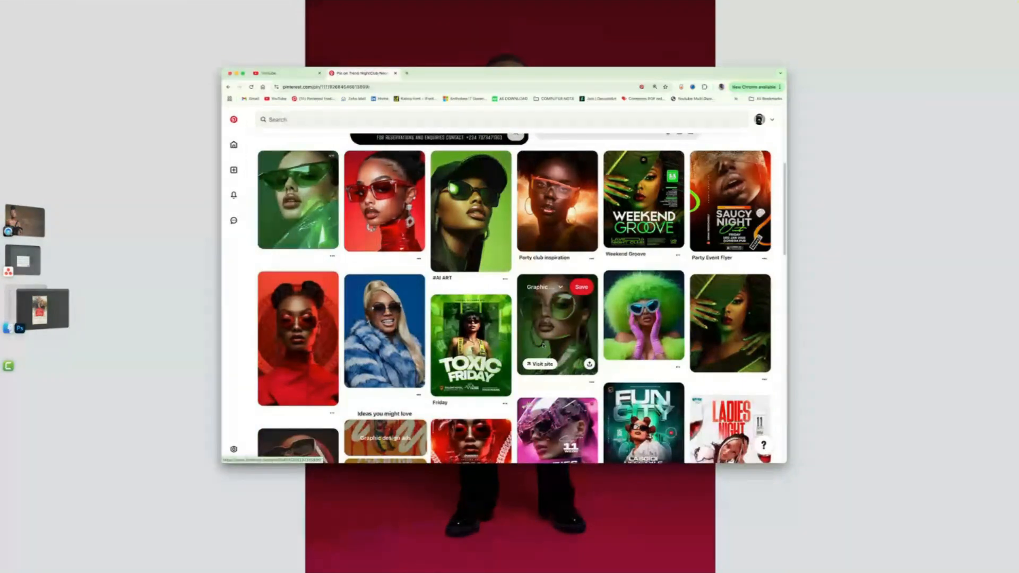
scroll(542, 344, "down", 2)
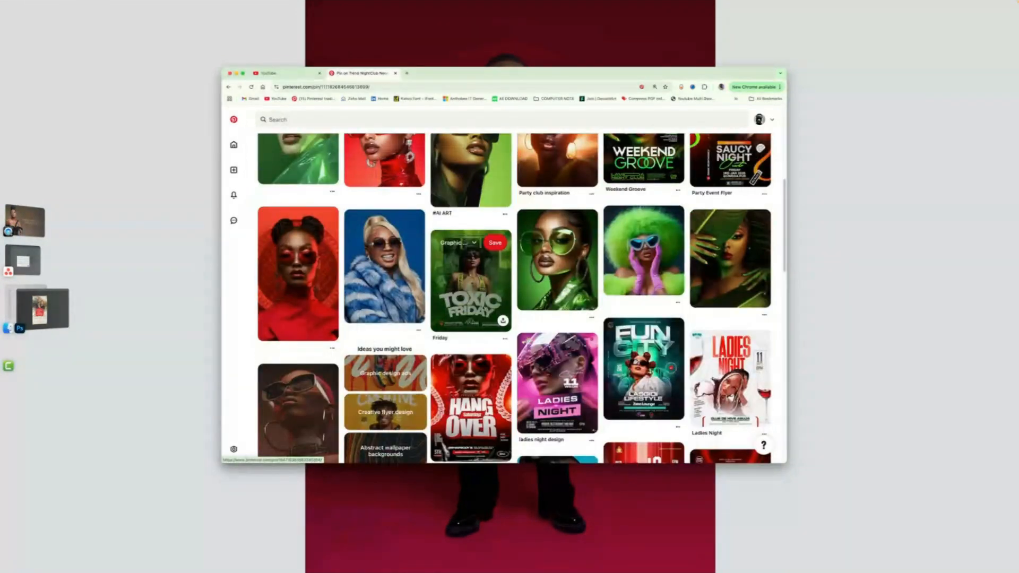
scroll(410, 297, "up", 1)
- Open the pin of the woman in the blue fur coat and copy its image
left_click(410, 307)
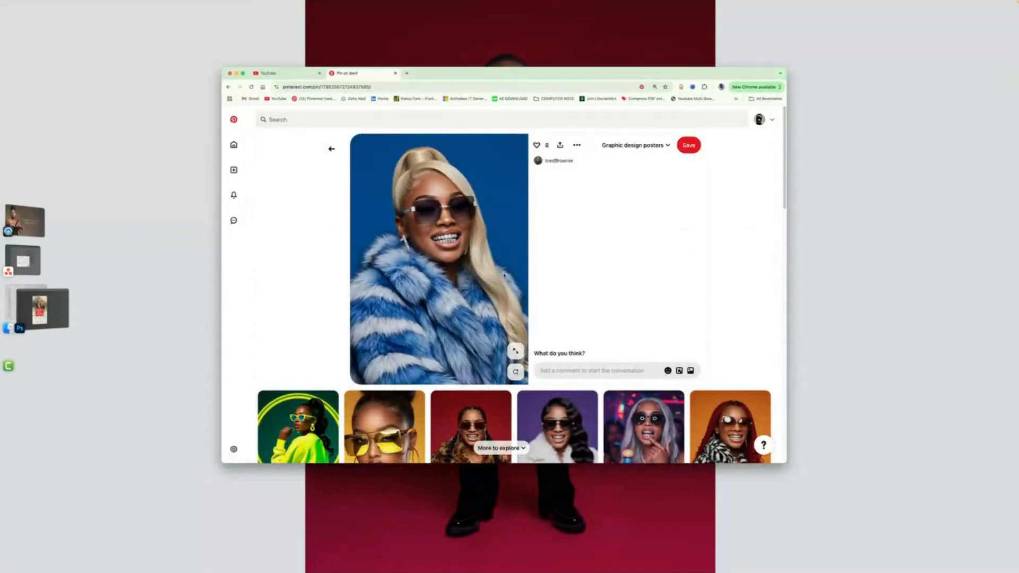
right_click(462, 261)
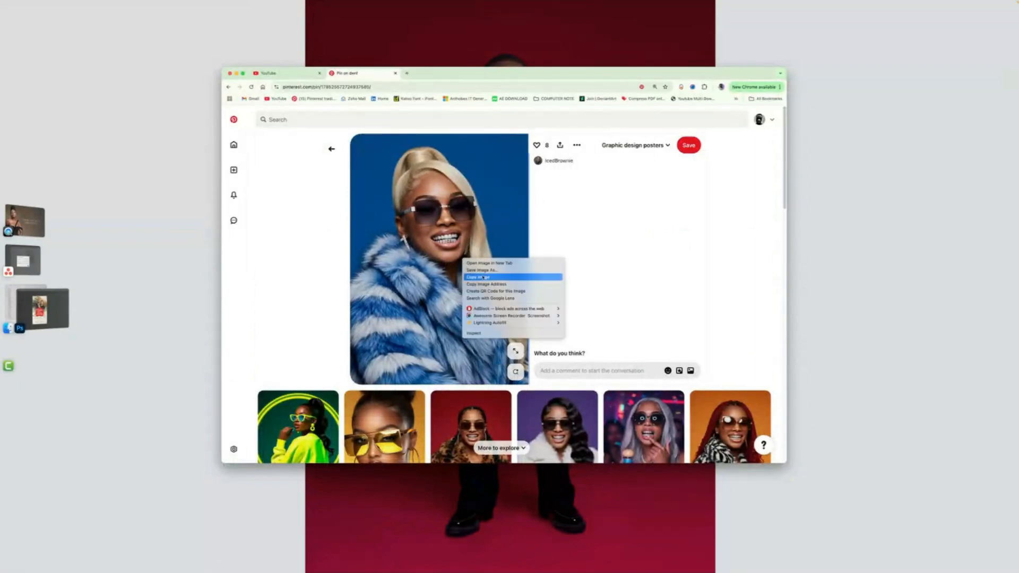
left_click(483, 277)
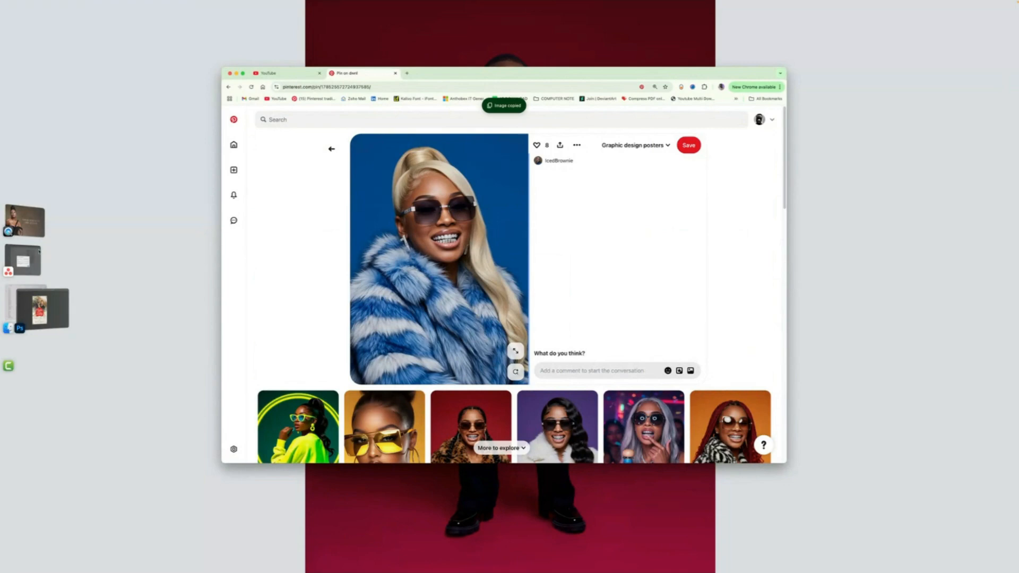
- Switch to Photoshop and create a new document from the clipboard preset with width and height each multiplied by 2
left_click(68, 322)
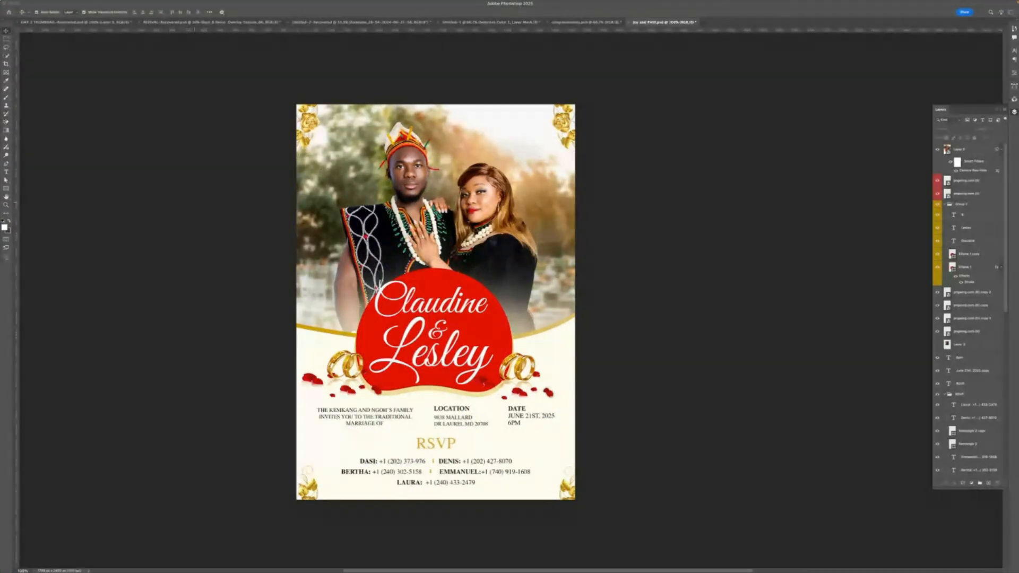
key("ctrl+n")
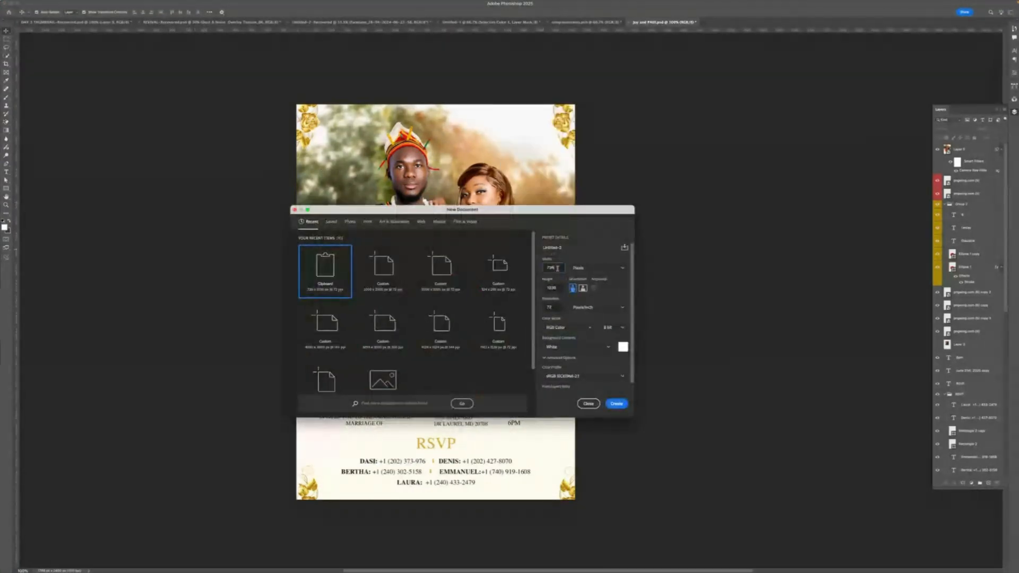
type("1080")
key("Tab")
type("1")
left_click(561, 267)
type("*2")
left_click(560, 287)
type("*2")
left_click(617, 403)
- Paste the copied photo into the new document and scale it up to fill the canvas
left_click_drag(536, 310, 459, 293)
key("super+v")
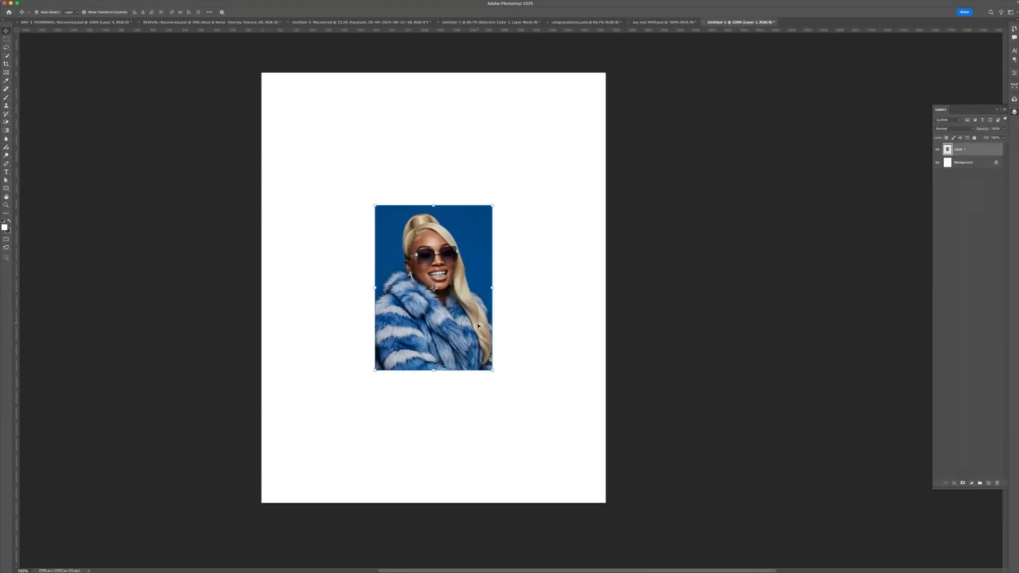
key("super+t")
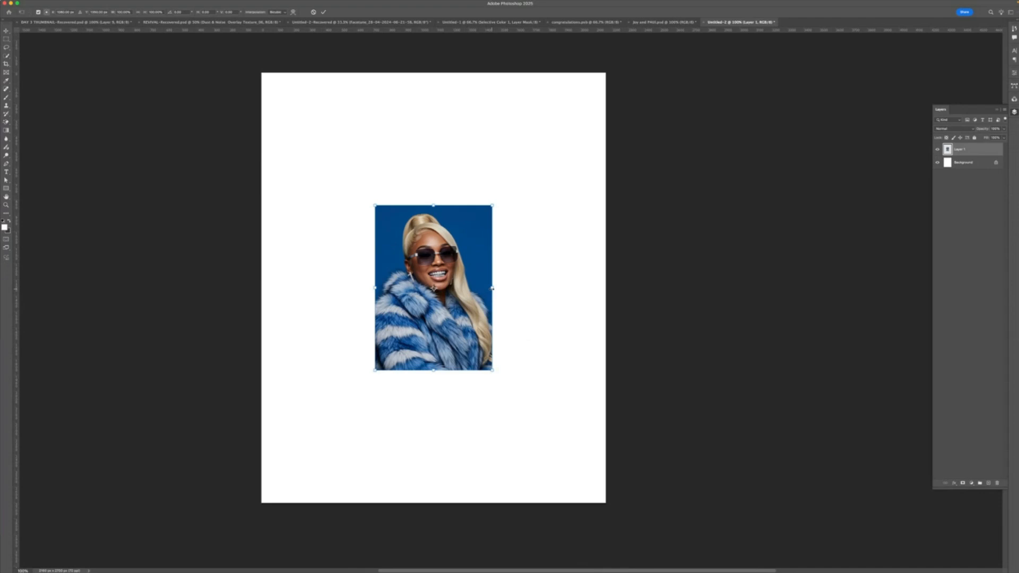
left_click_drag(492, 288, 606, 247)
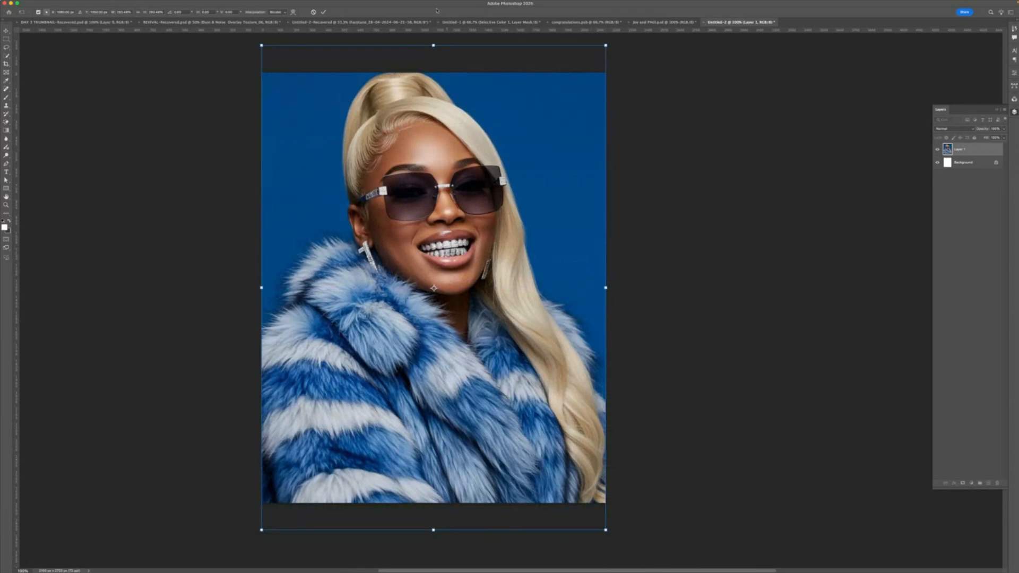
left_click(323, 11)
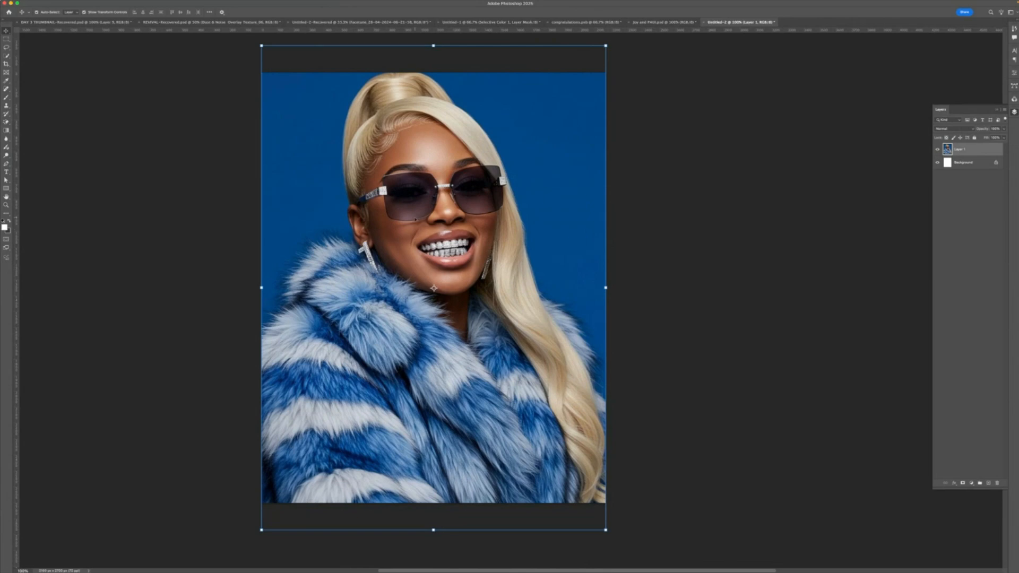
- Transform the photo again, moving it slightly down on the canvas
key("super+t")
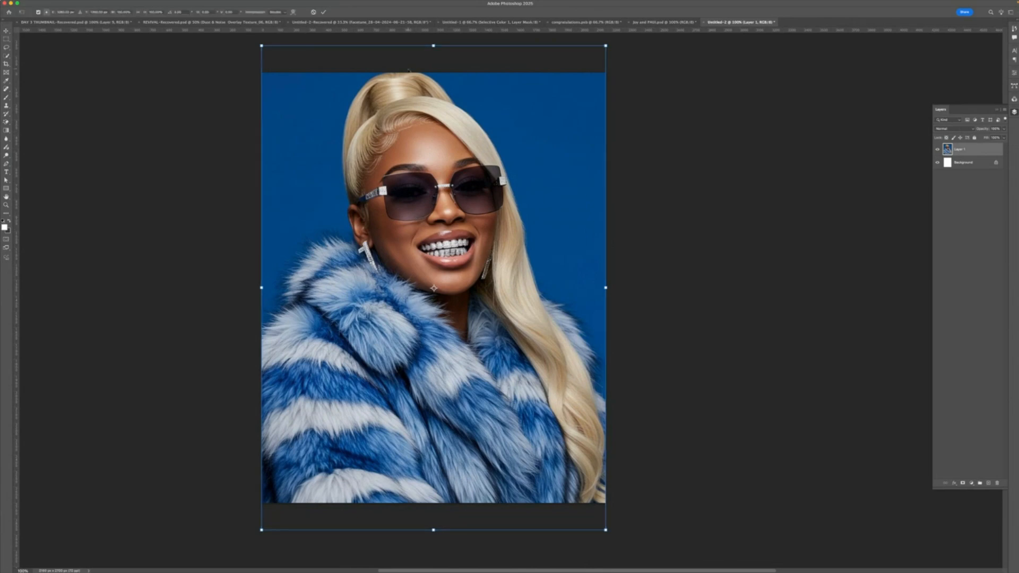
left_click_drag(434, 92, 434, 110)
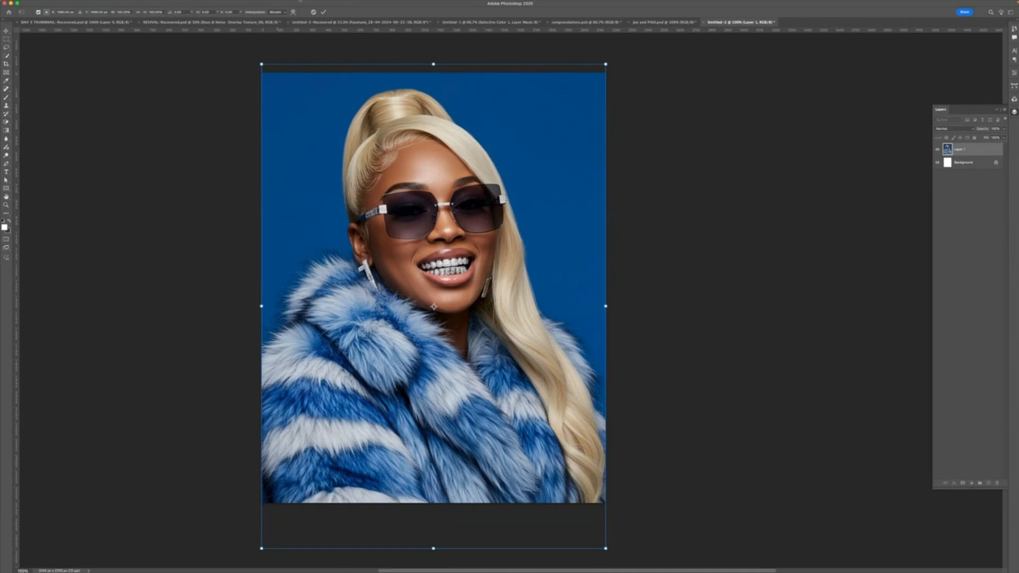
left_click(323, 11)
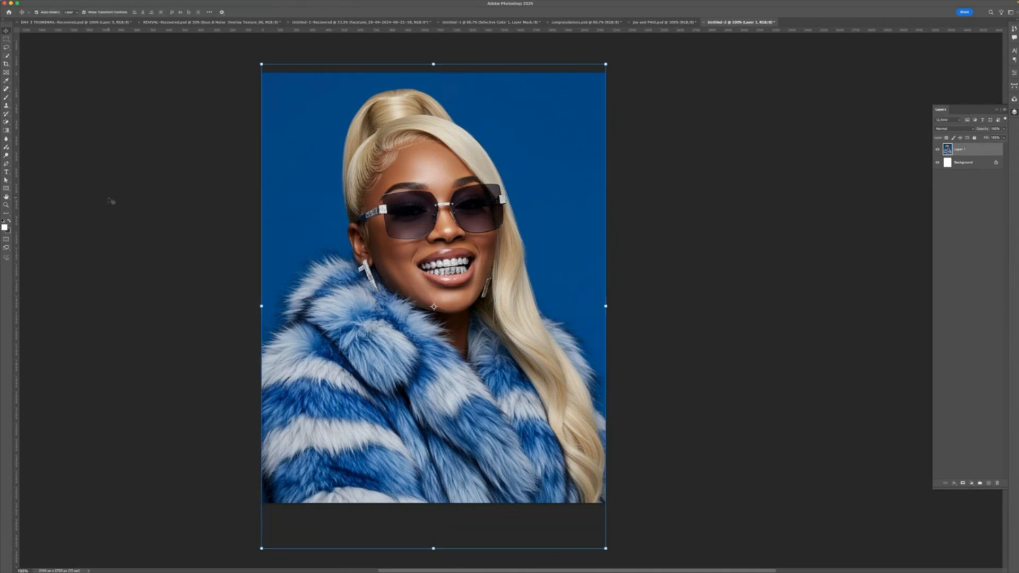
- Select the subject of the photo and add a layer mask to hide the blue background
left_click(6, 164)
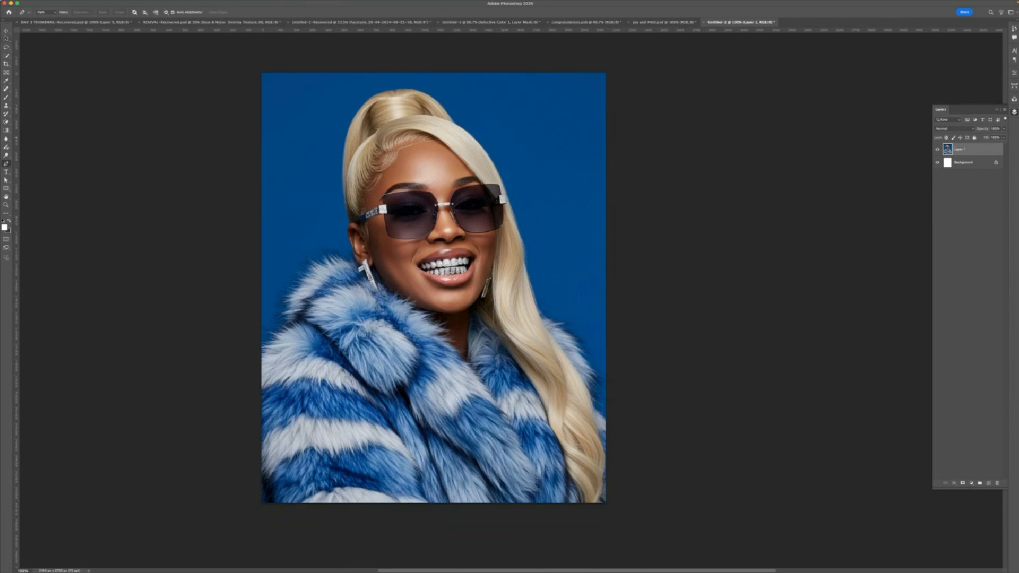
left_click(6, 55)
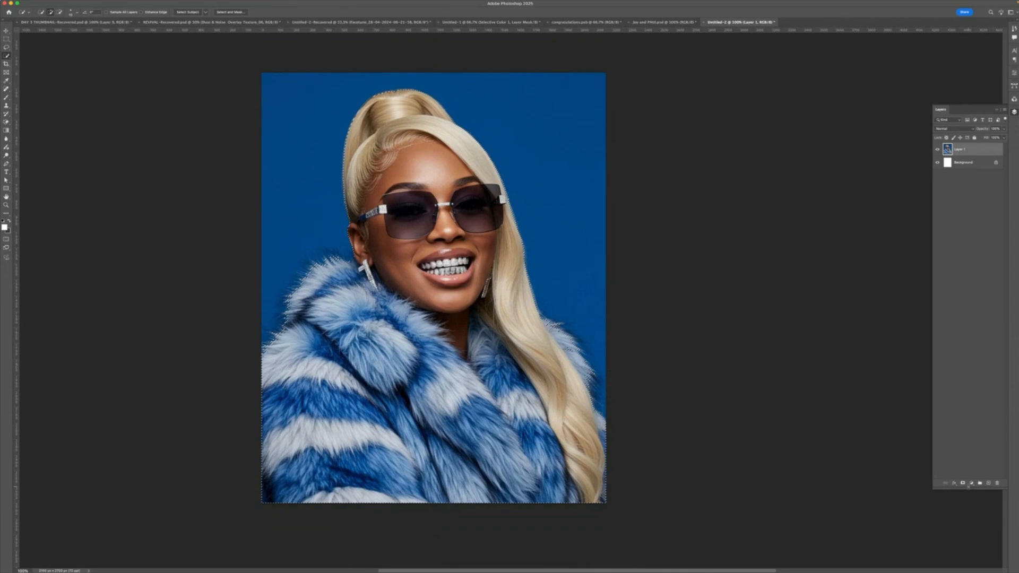
left_click(962, 483)
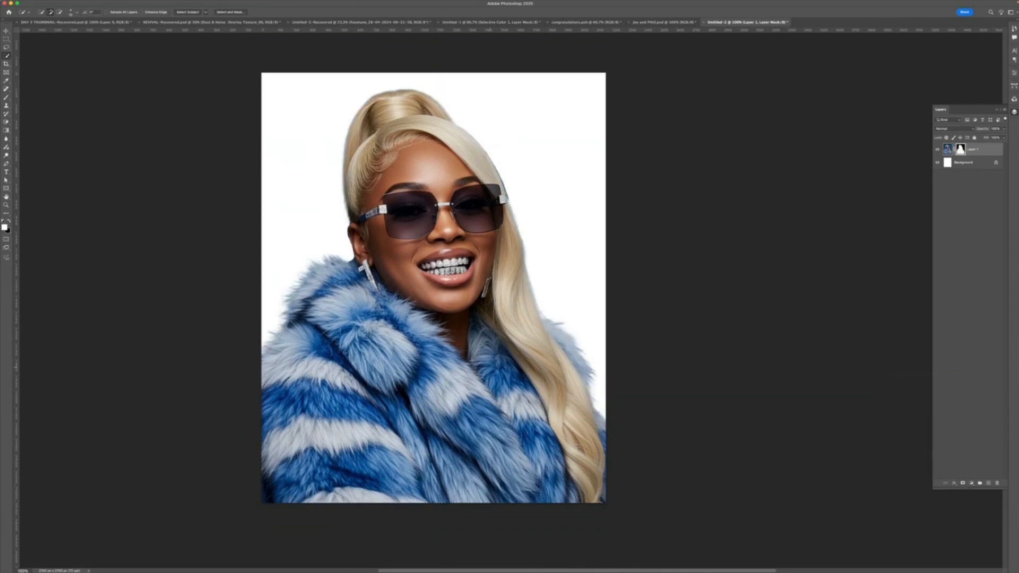
- Return to the browser and scroll through more related model photos on Pinterest
key("v")
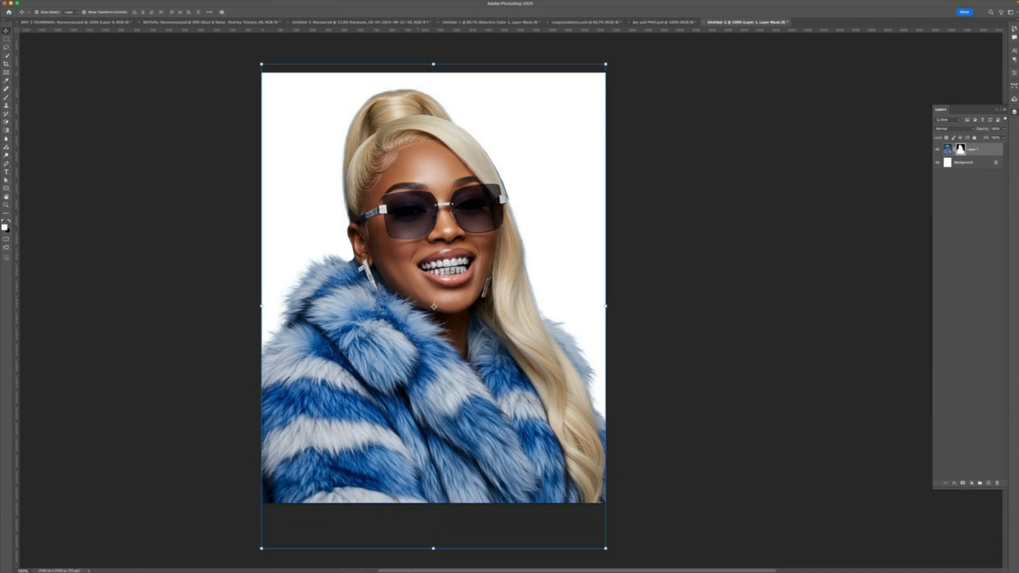
mouse_move(432, 567)
left_click(483, 564)
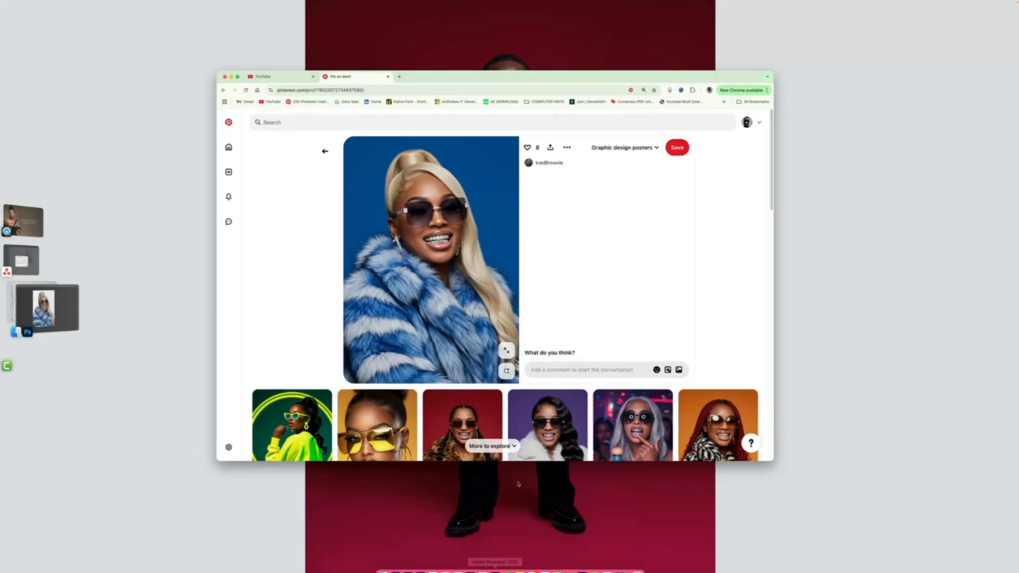
scroll(557, 314, "down", 3)
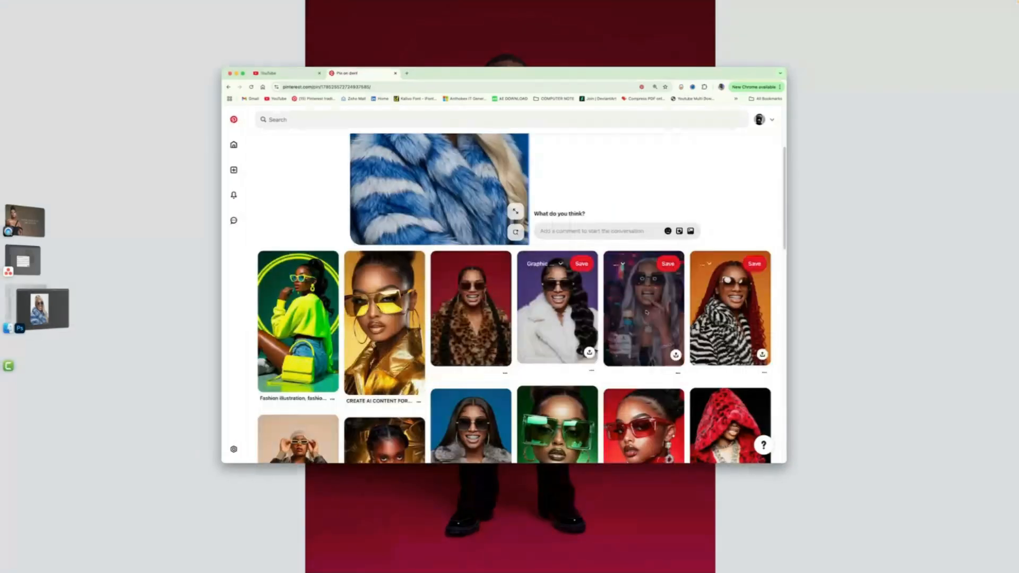
scroll(646, 313, "down", 1)
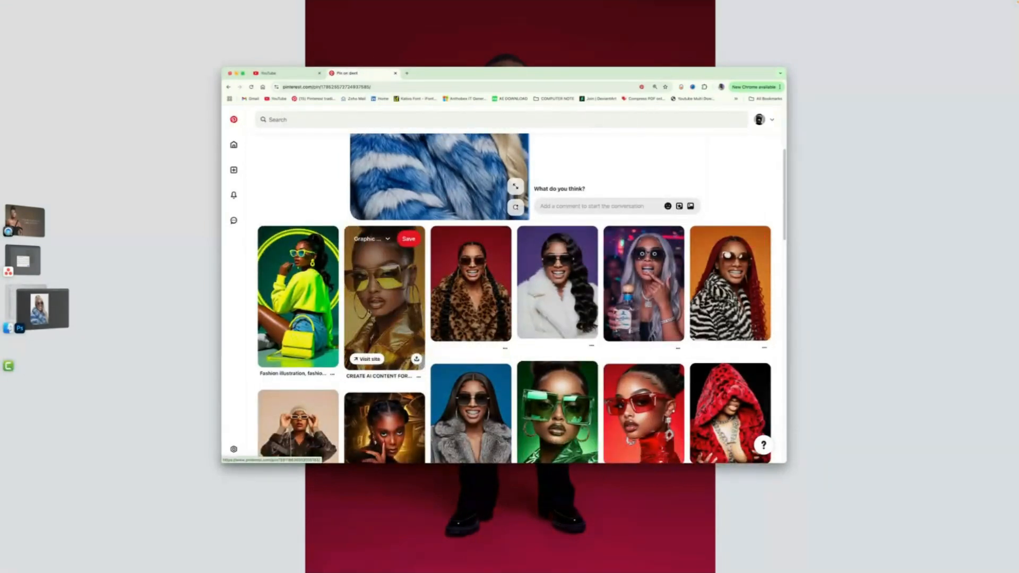
scroll(557, 350, "down", 3)
scroll(644, 318, "down", 1)
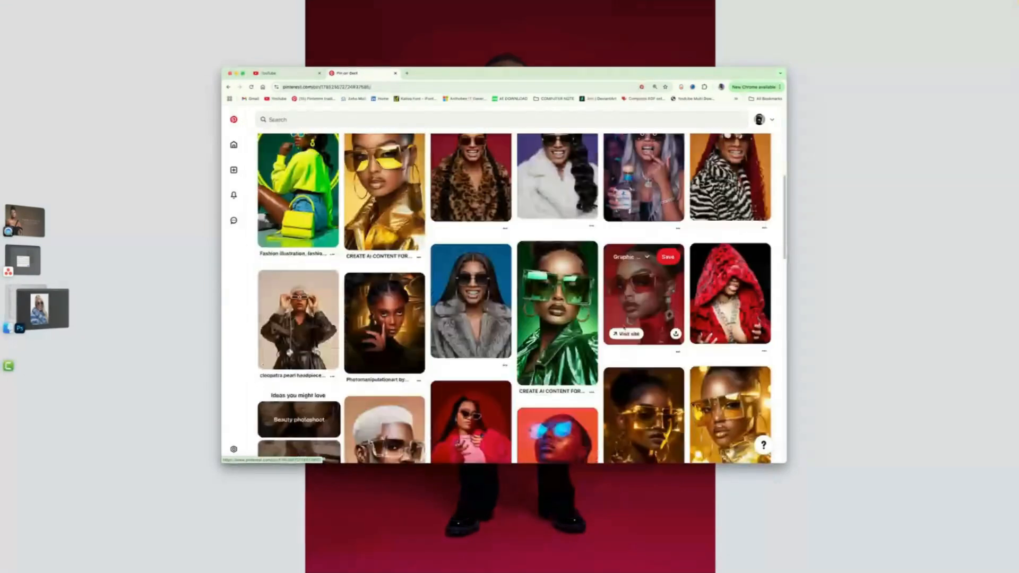
scroll(644, 319, "down", 2)
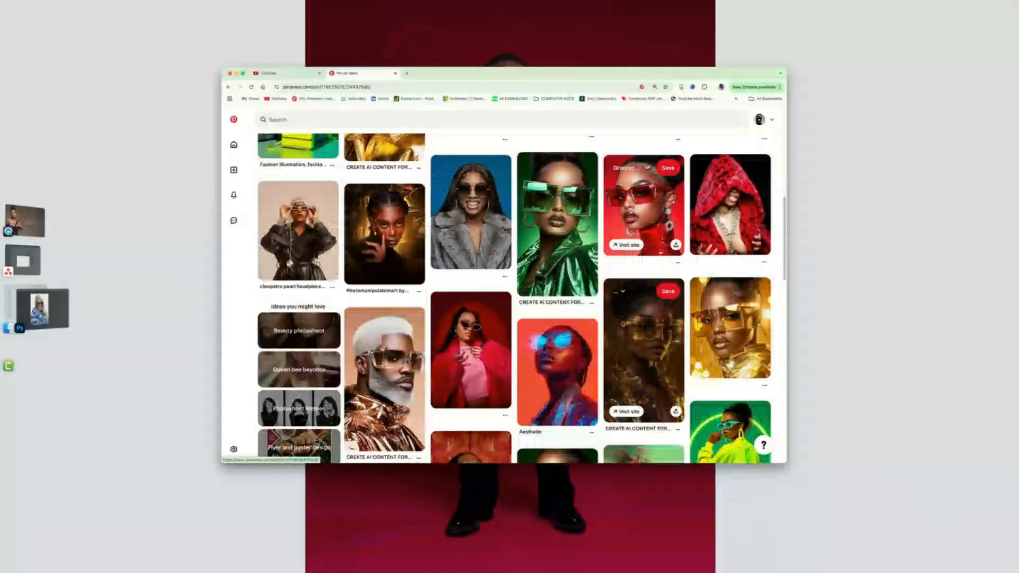
- Browse further through the Pinterest results and open the Toxic Friday flyer pin to study its design
scroll(711, 329, "down", 3)
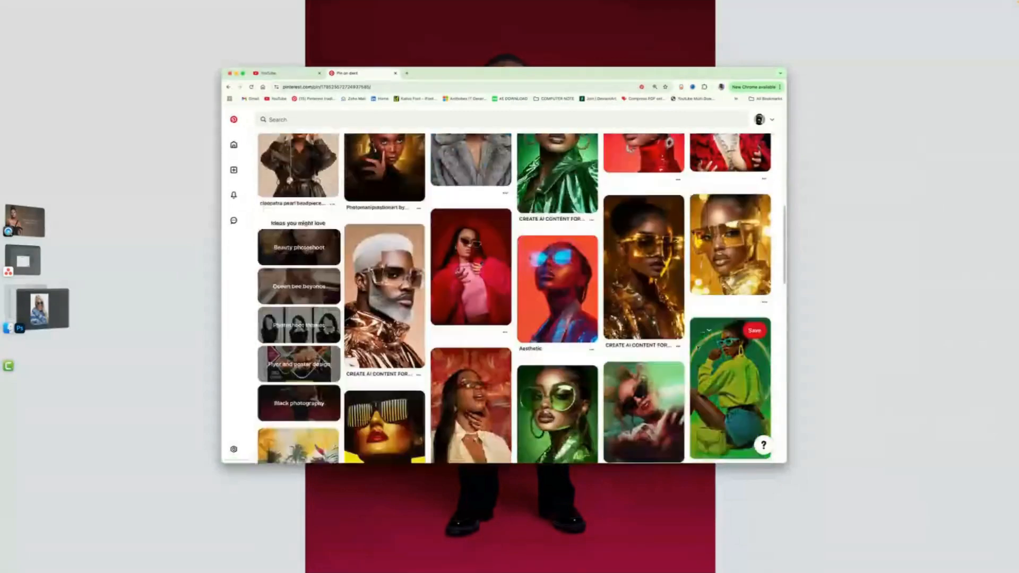
scroll(697, 347, "down", 2)
scroll(690, 345, "down", 4)
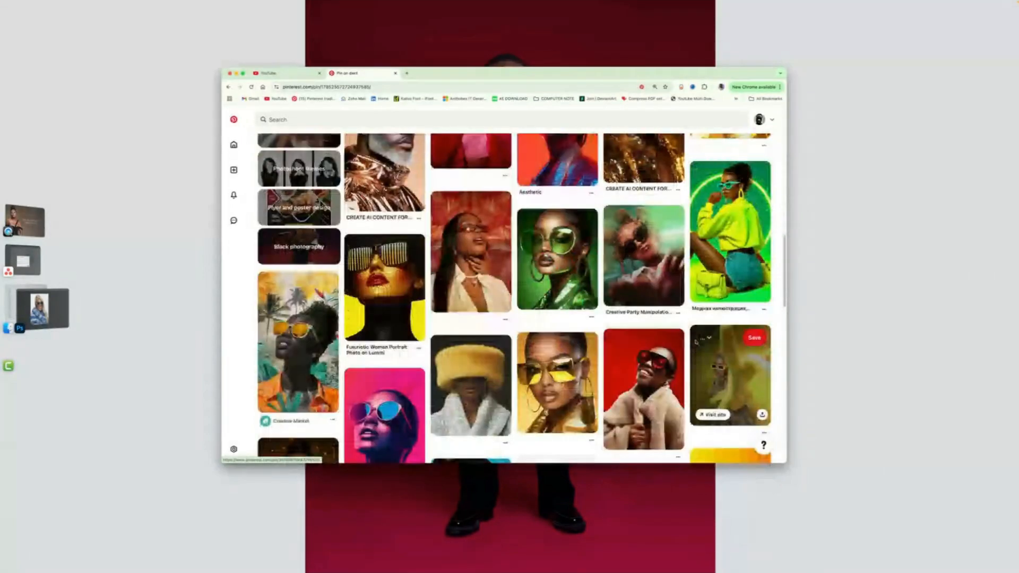
scroll(679, 340, "down", 1)
scroll(674, 337, "down", 3)
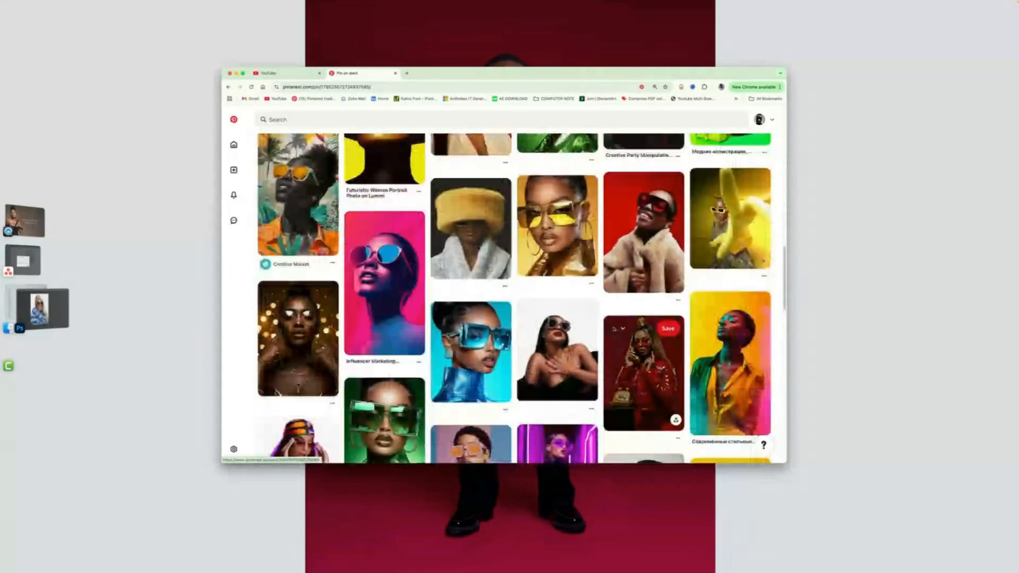
scroll(469, 238, "up", 1)
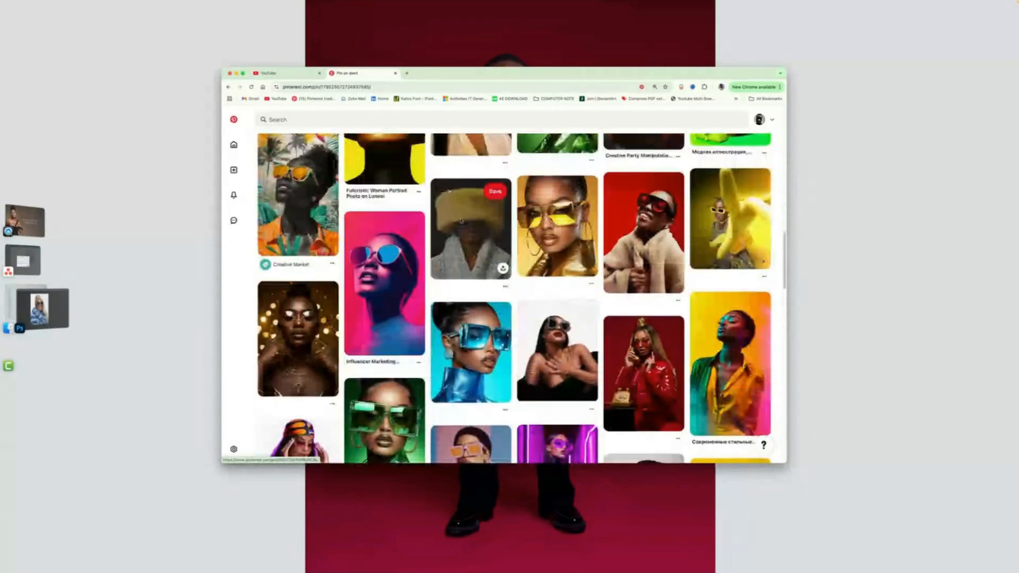
left_click(227, 86)
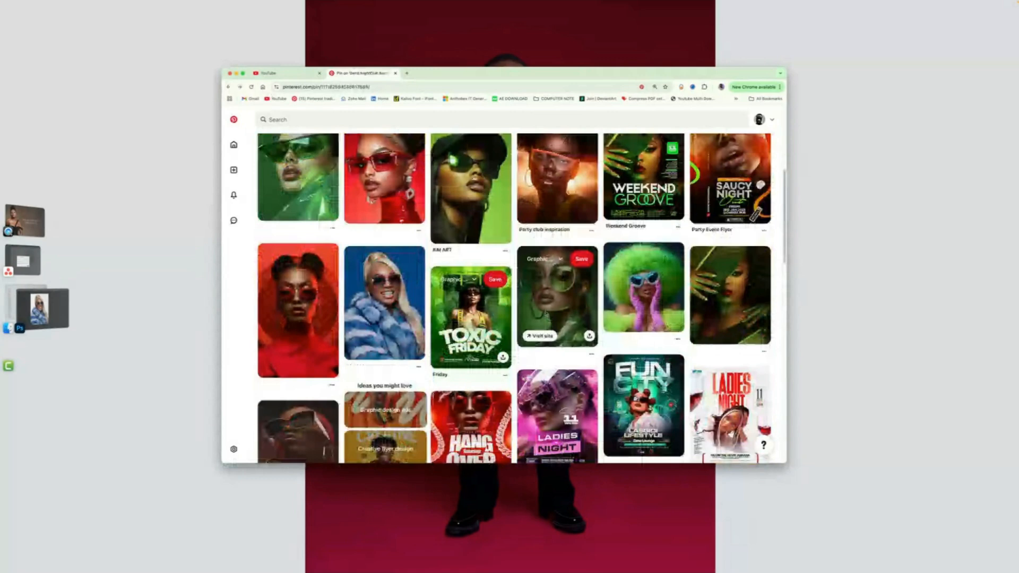
left_click(581, 306)
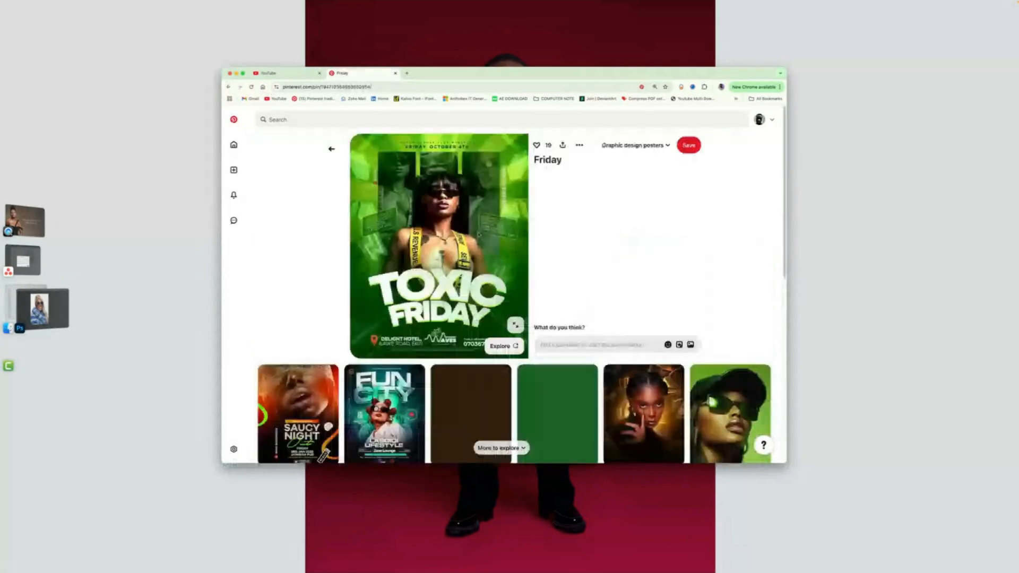
scroll(479, 234, "down", 1)
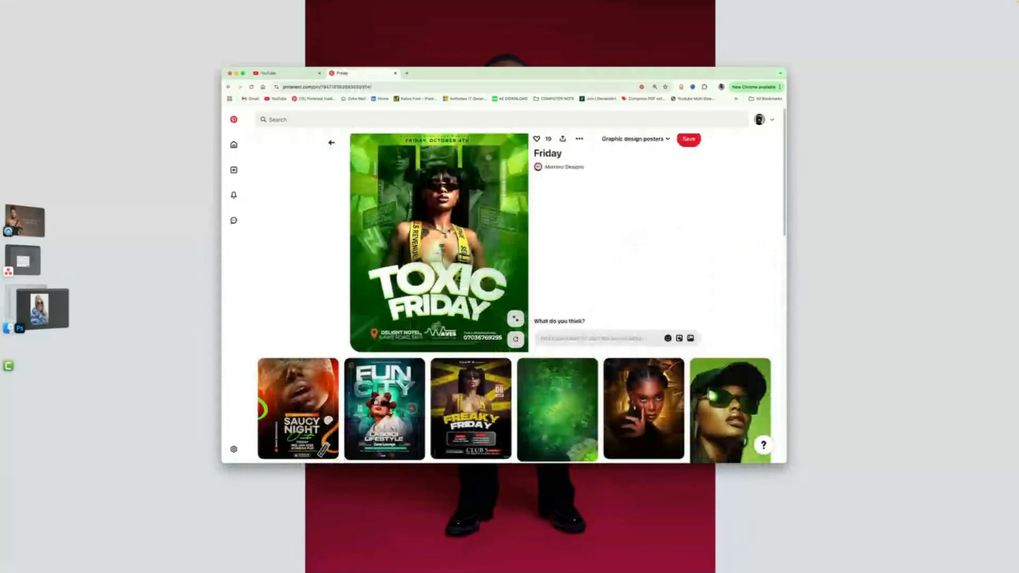
scroll(297, 403, "down", 1)
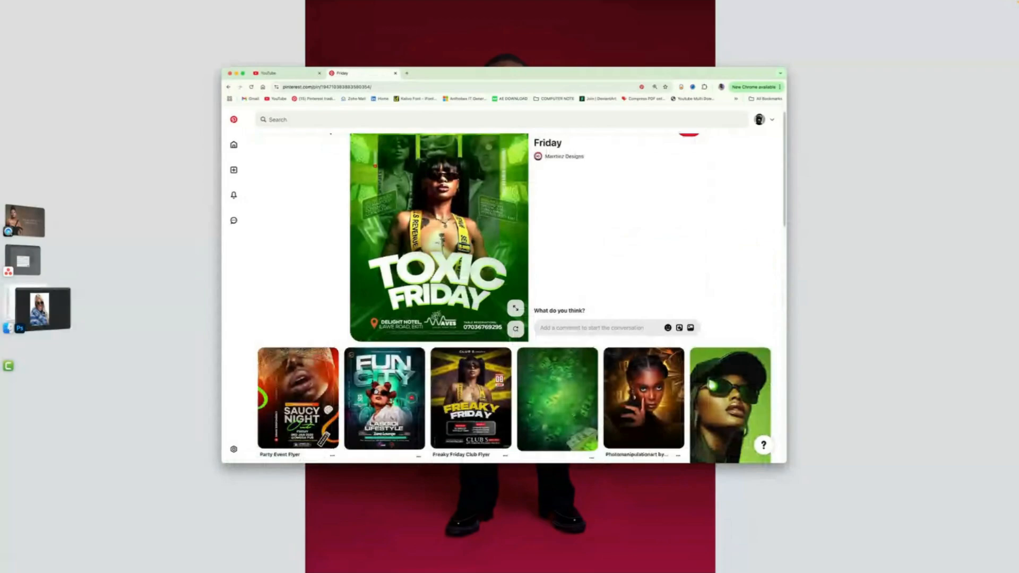
- Open the Freaky Friday Club Flyer pin and copy its image
left_click(42, 309)
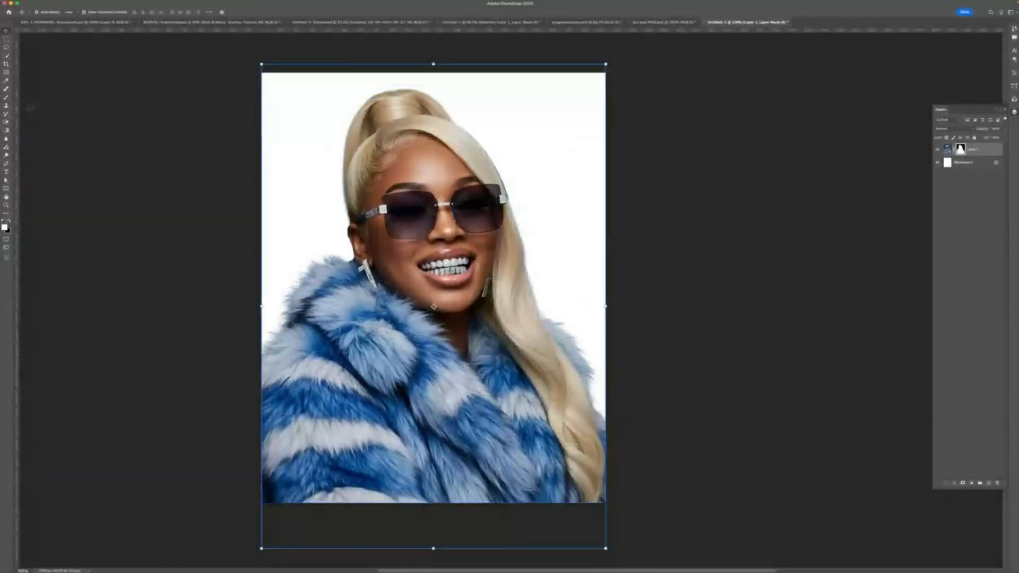
mouse_move(470, 564)
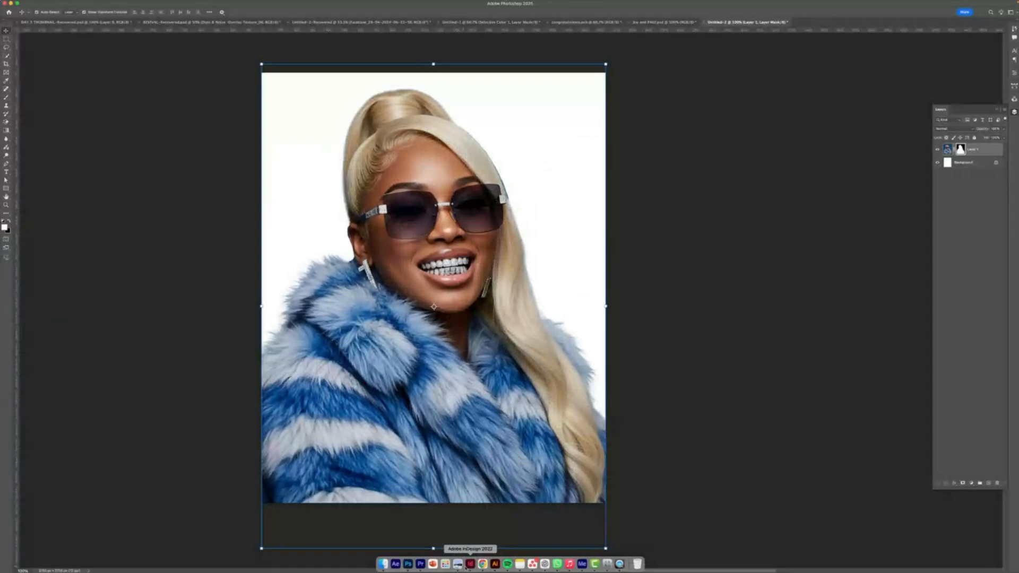
left_click(482, 565)
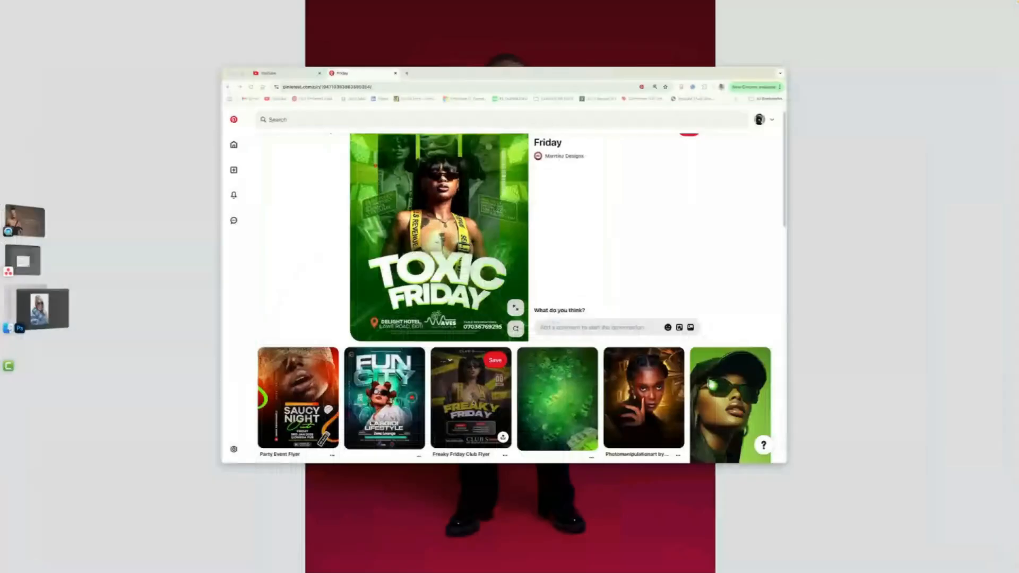
left_click(471, 395)
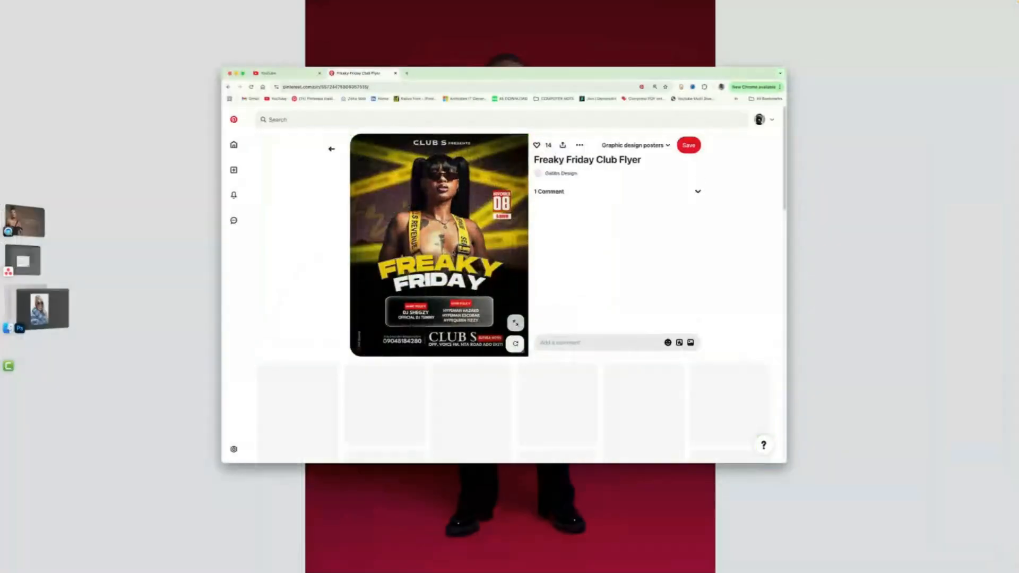
right_click(467, 246)
left_click(499, 268)
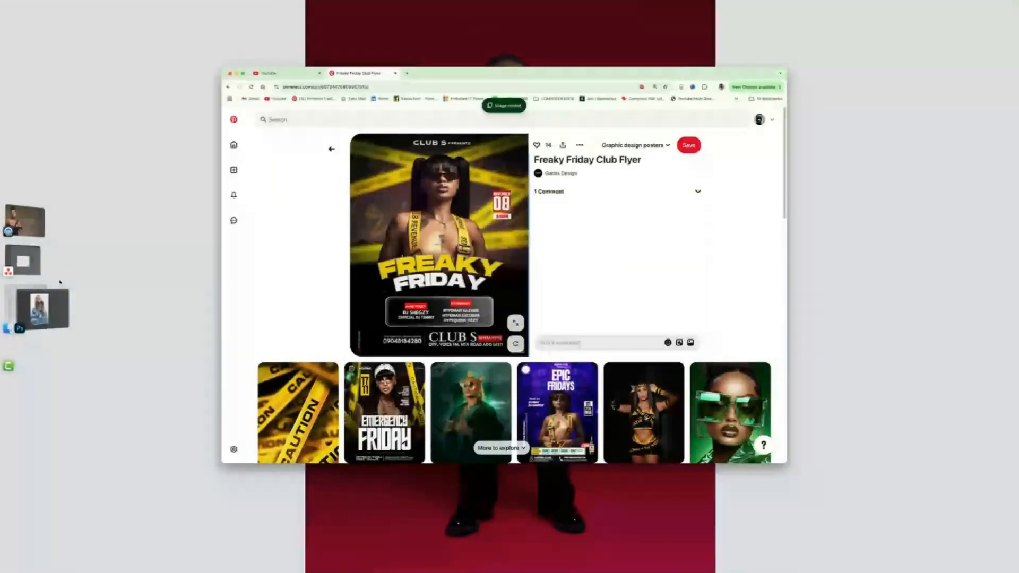
- Paste the copied flyer into the document as a reference layer and scale it to fill the canvas
left_click(48, 307)
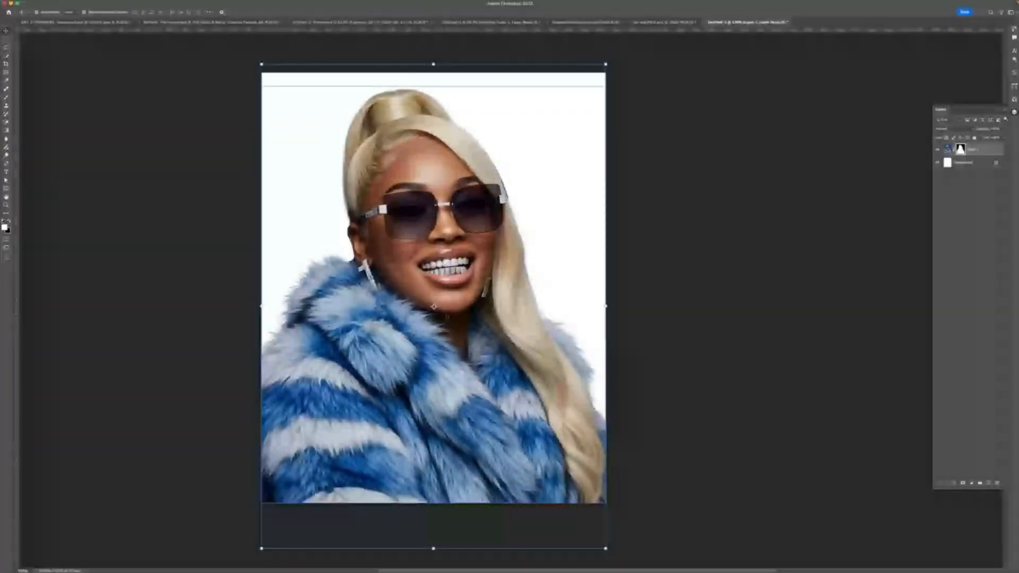
key("Return")
key("ctrl+v")
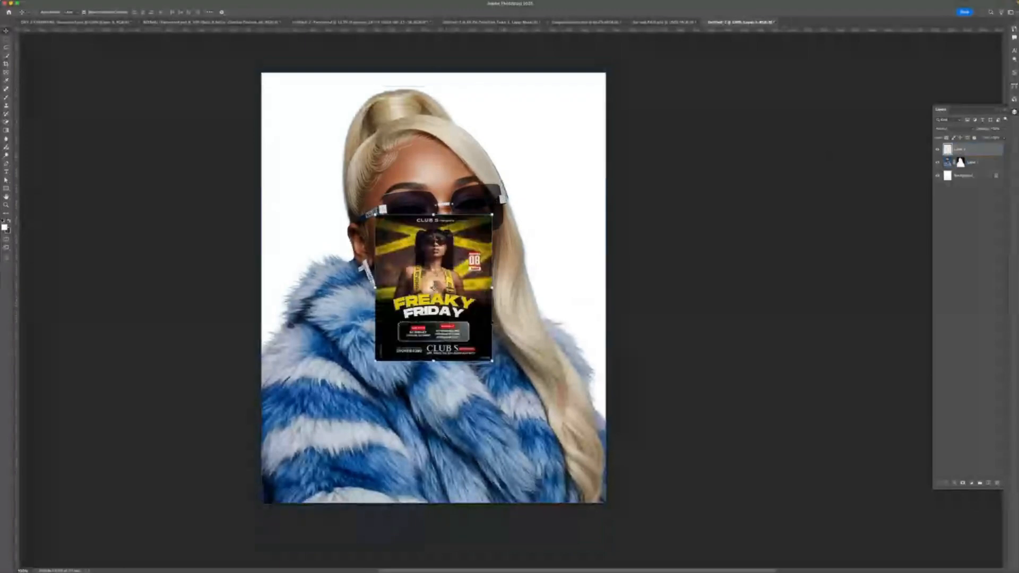
key("ctrl+t")
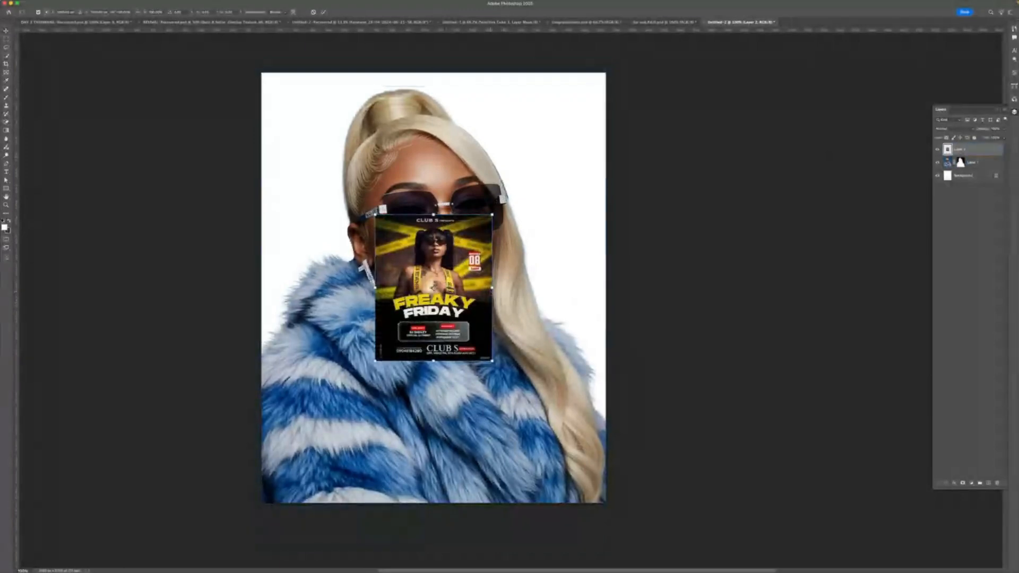
left_click_drag(493, 287, 607, 269)
left_click(324, 12)
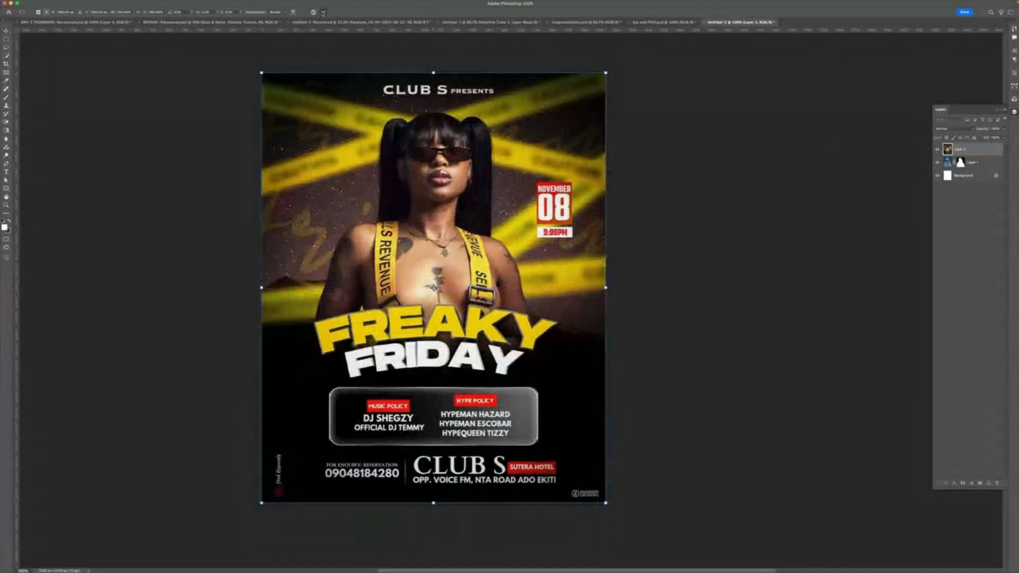
left_click(937, 150)
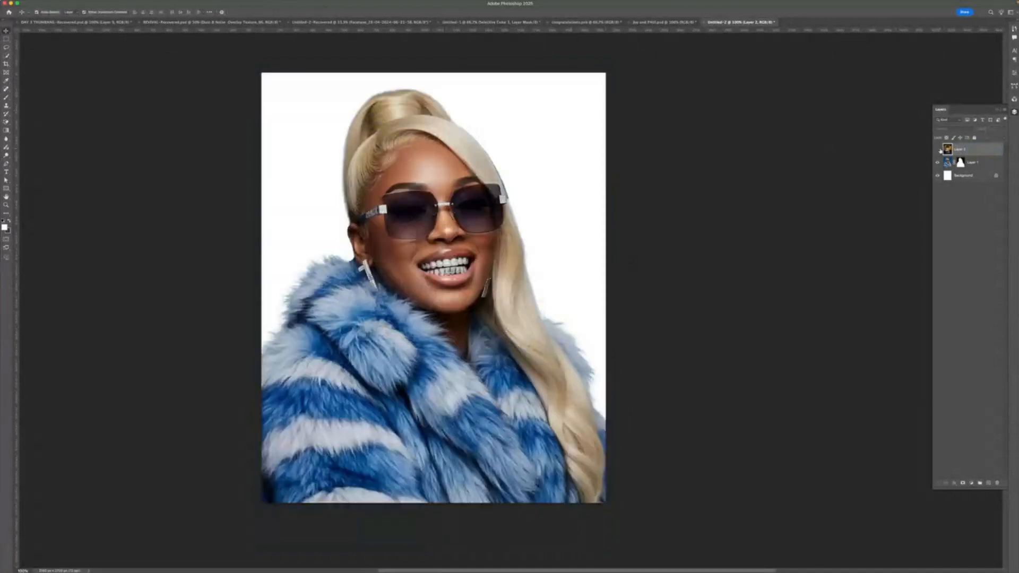
left_click(937, 149)
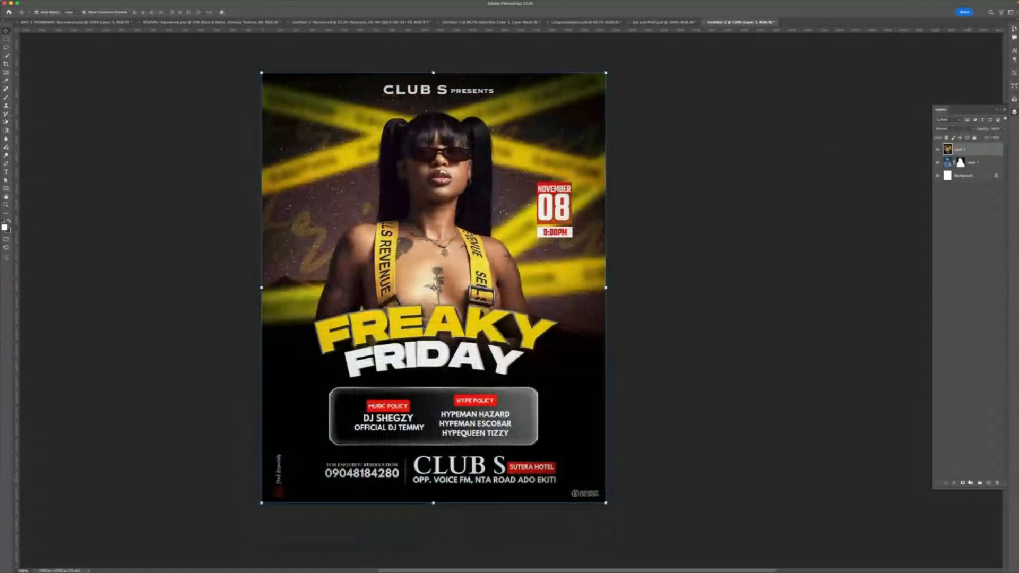
- Add a Gradient fill layer just above the background and open its gradient editor
left_click(963, 176)
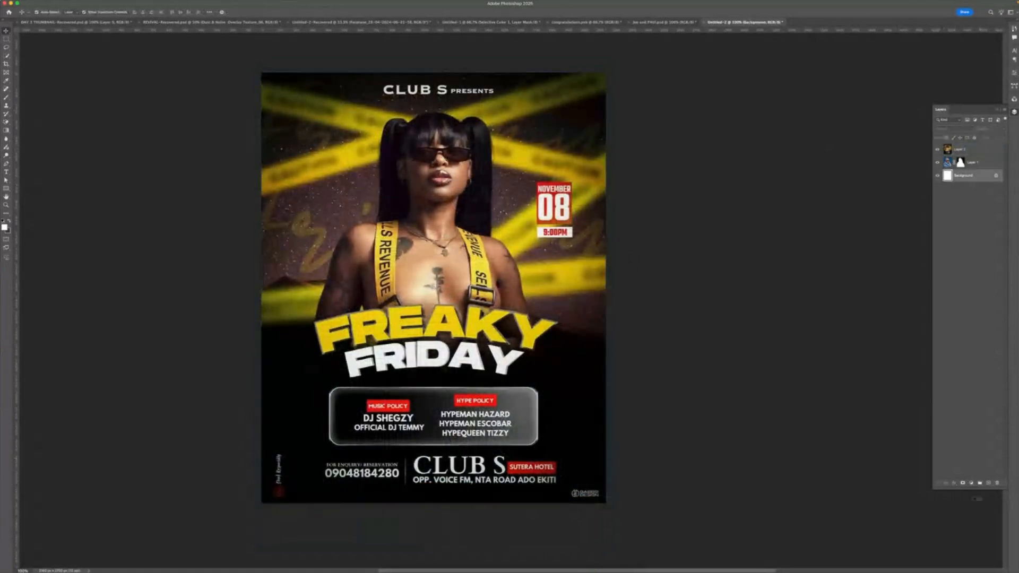
left_click(972, 482)
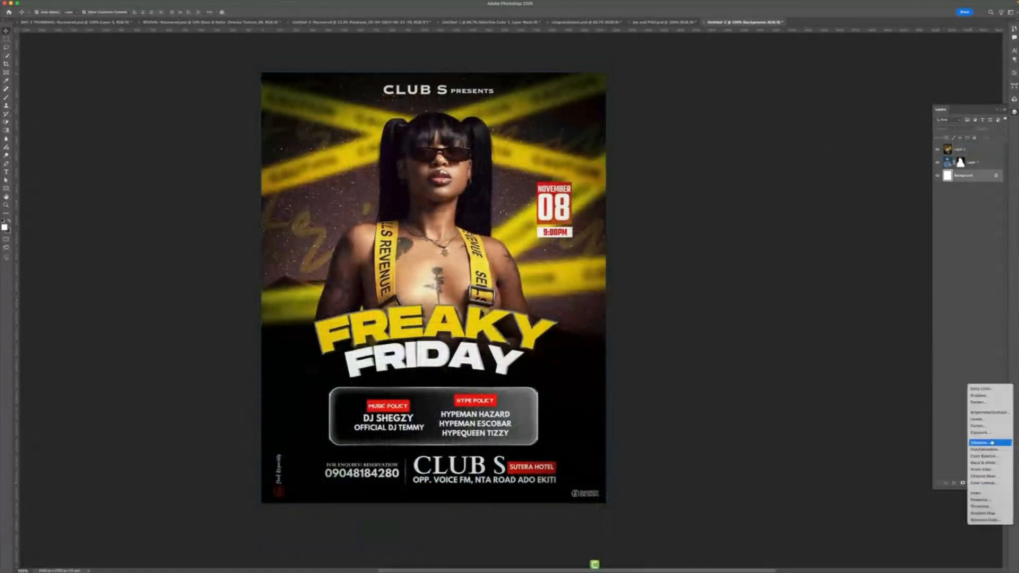
left_click(995, 396)
left_click(885, 206)
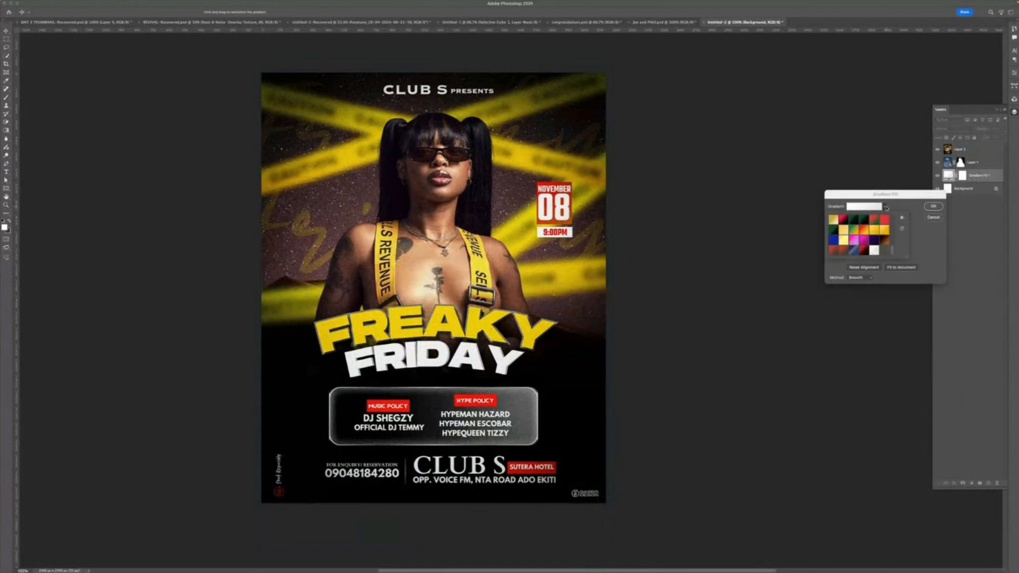
left_click(884, 222)
left_click(862, 211)
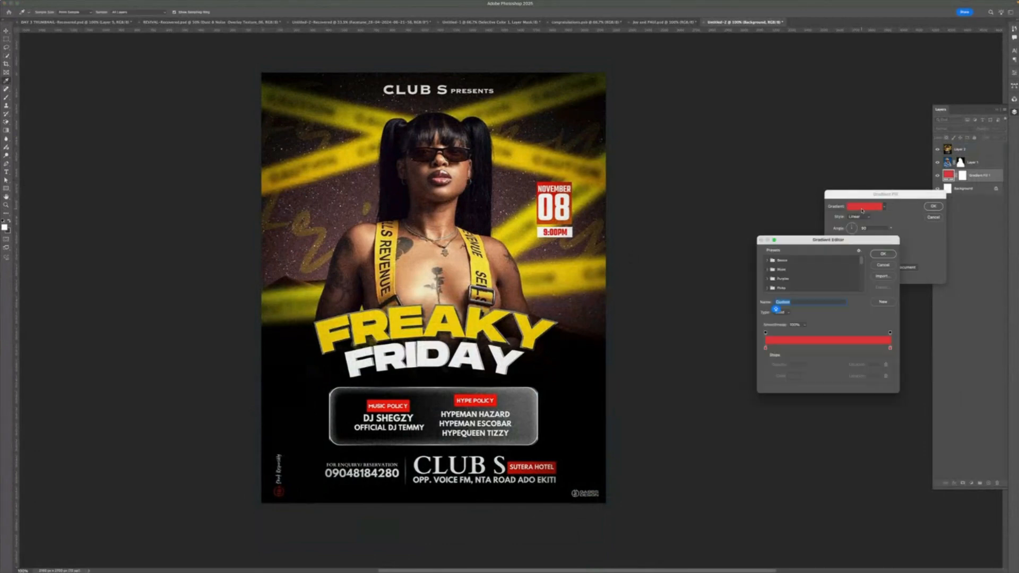
- Set both gradient color stops to yellow and gold tones sampled from the reference flyer, then confirm the fill
double_click(765, 348)
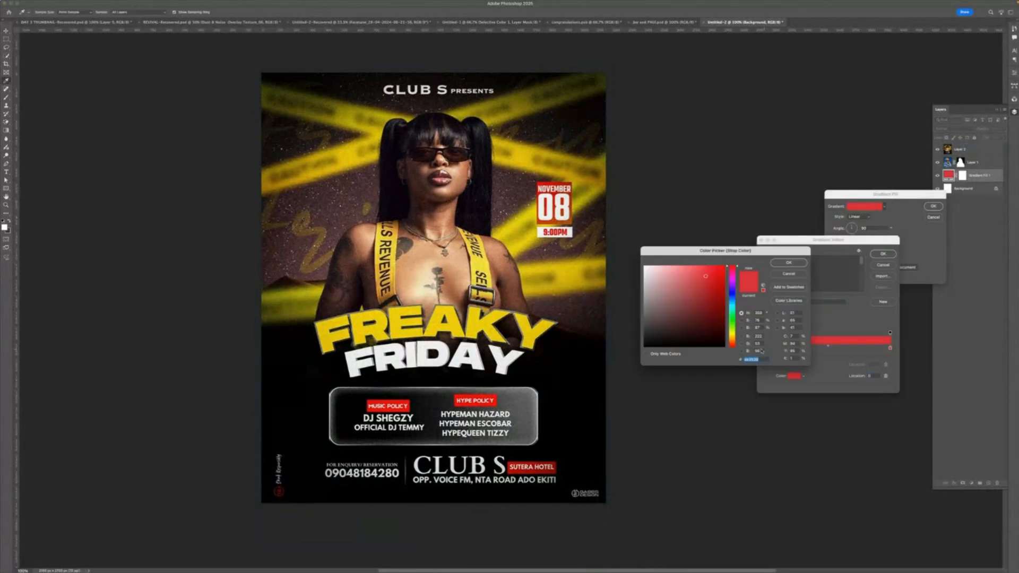
left_click(503, 337)
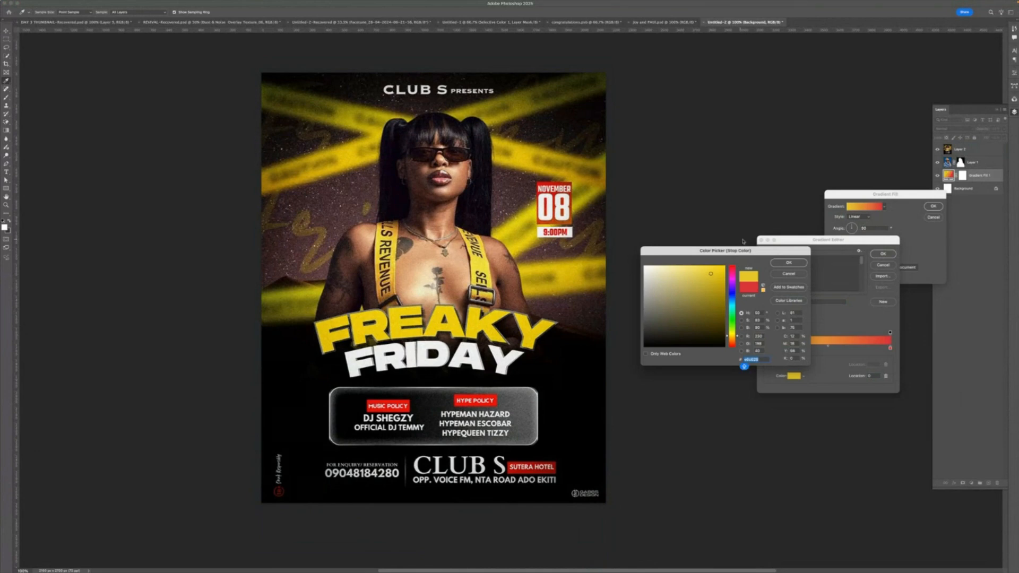
left_click(786, 266)
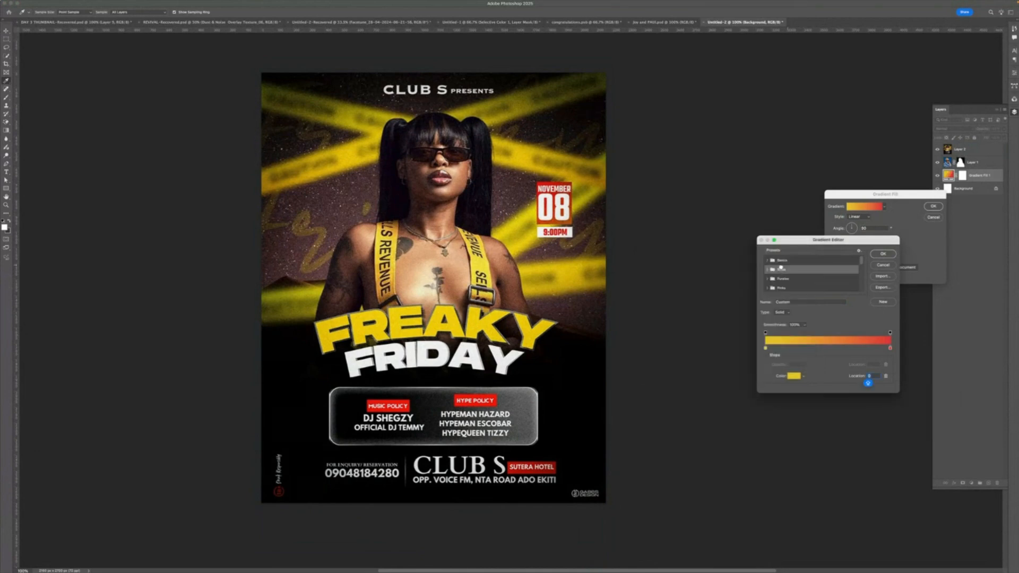
left_click(889, 348)
left_click(575, 260)
left_click(588, 273)
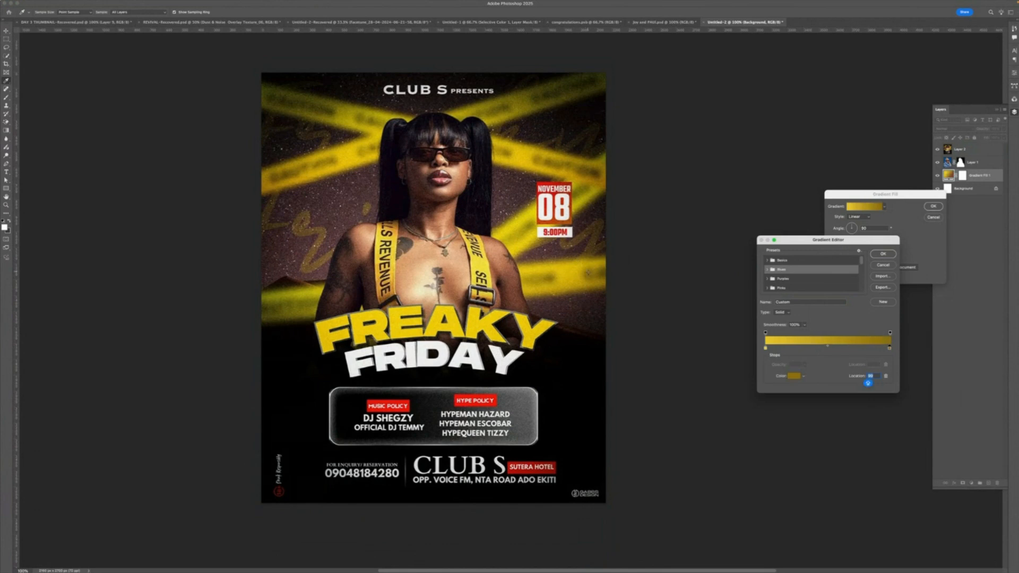
left_click(883, 254)
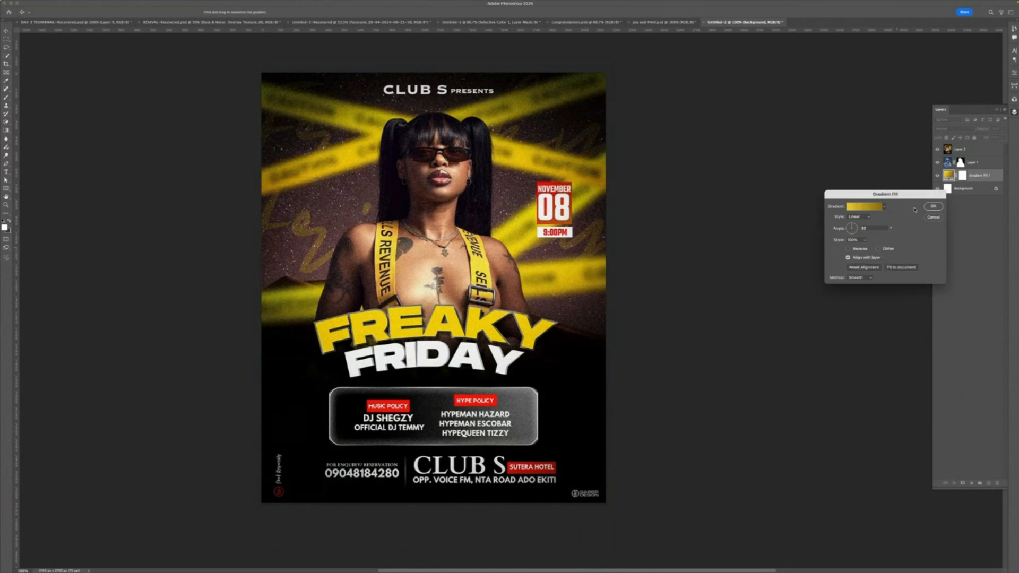
left_click(932, 206)
- Hide the reference flyer layer and select the model photo layer
left_click(942, 150)
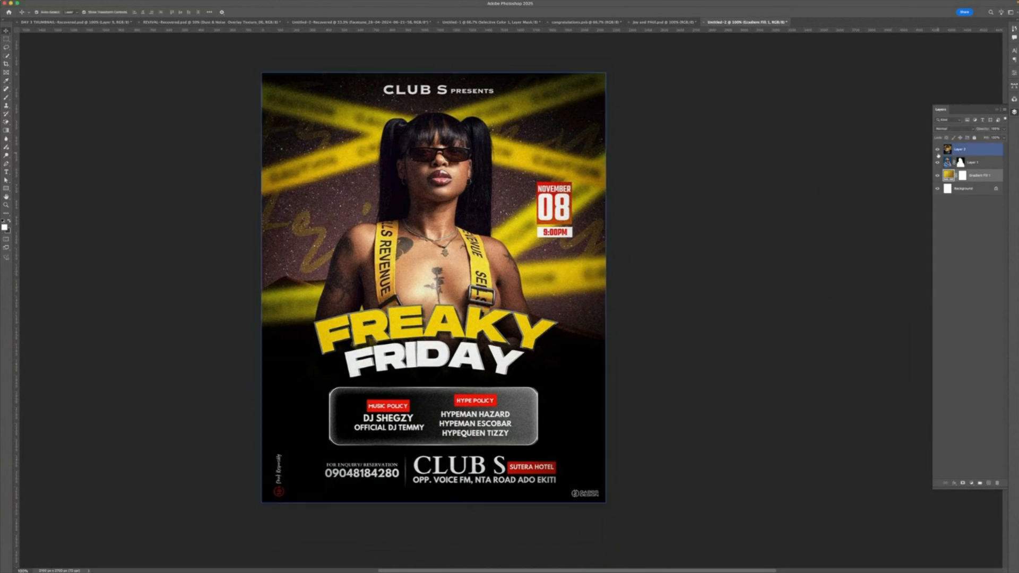
left_click(936, 150)
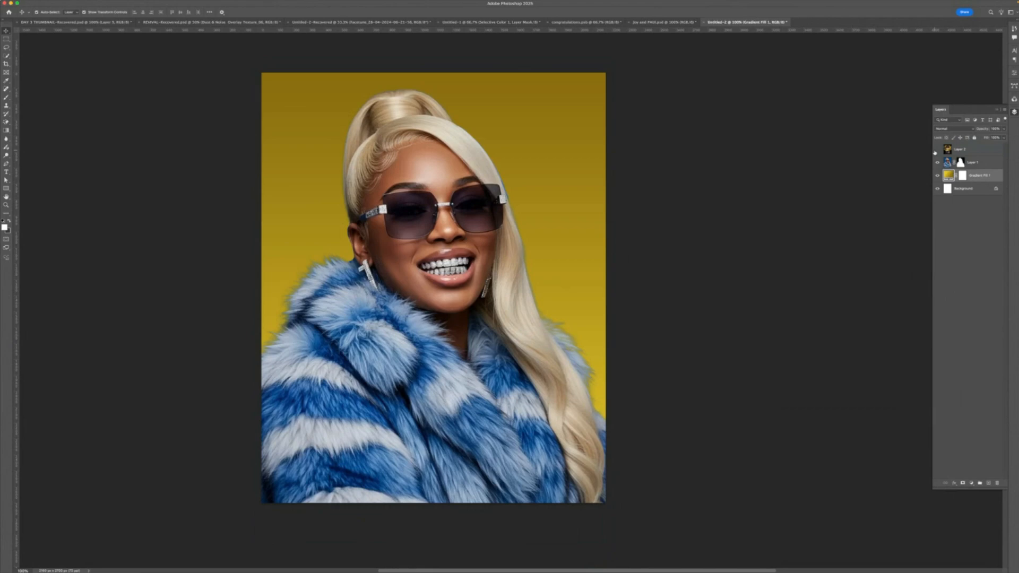
left_click(961, 162)
left_click(937, 175)
left_click(937, 176)
left_click(958, 162)
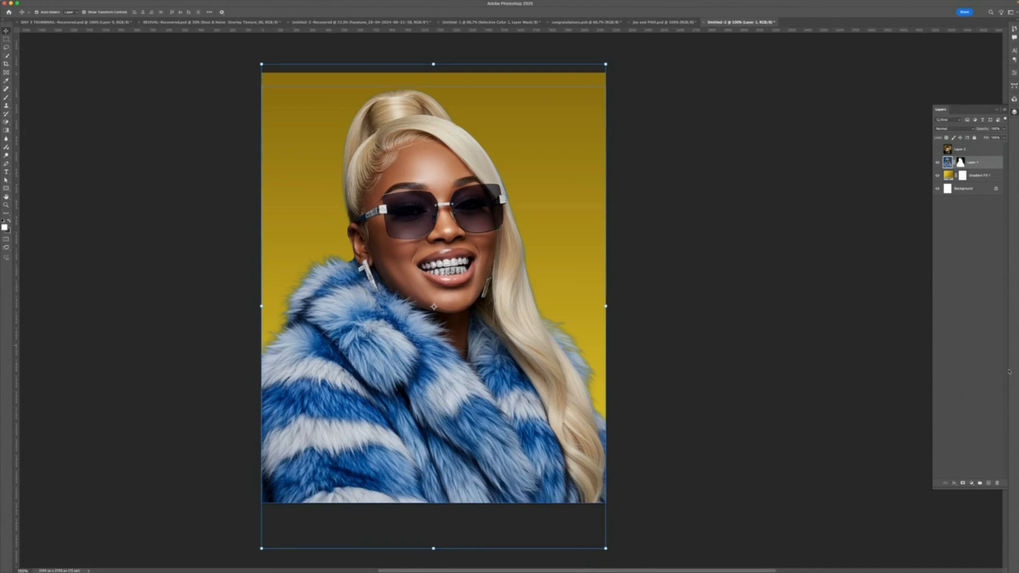
- Add a Black & White adjustment clipped to the model photo and lower its Reds and Blues sliders
left_click(972, 483)
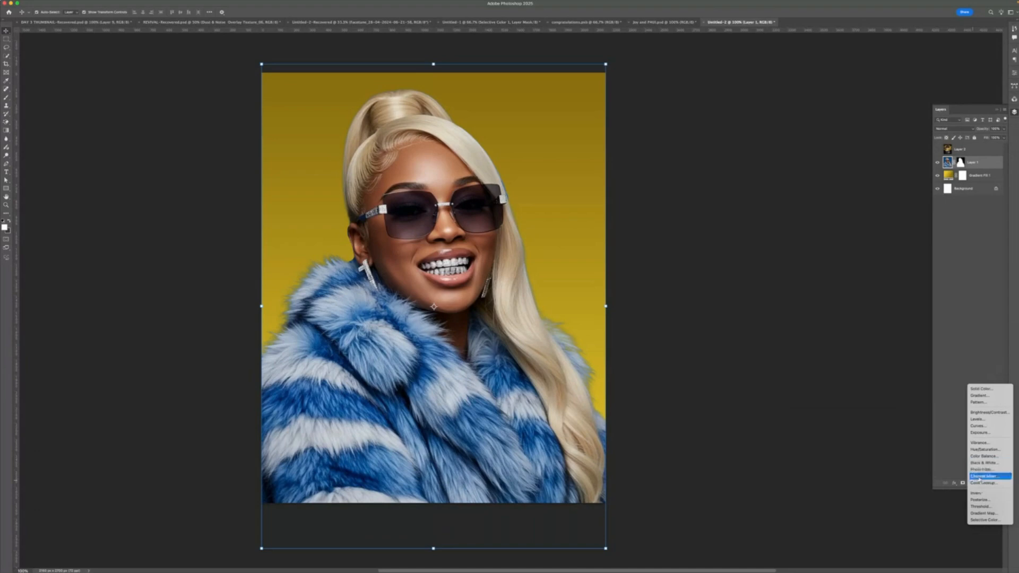
left_click(984, 463)
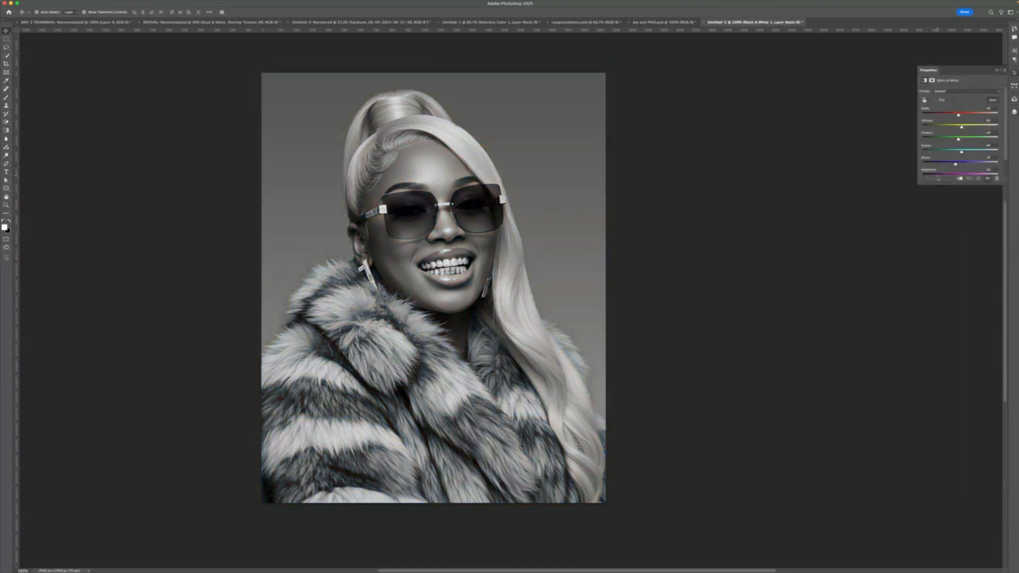
left_click(959, 179)
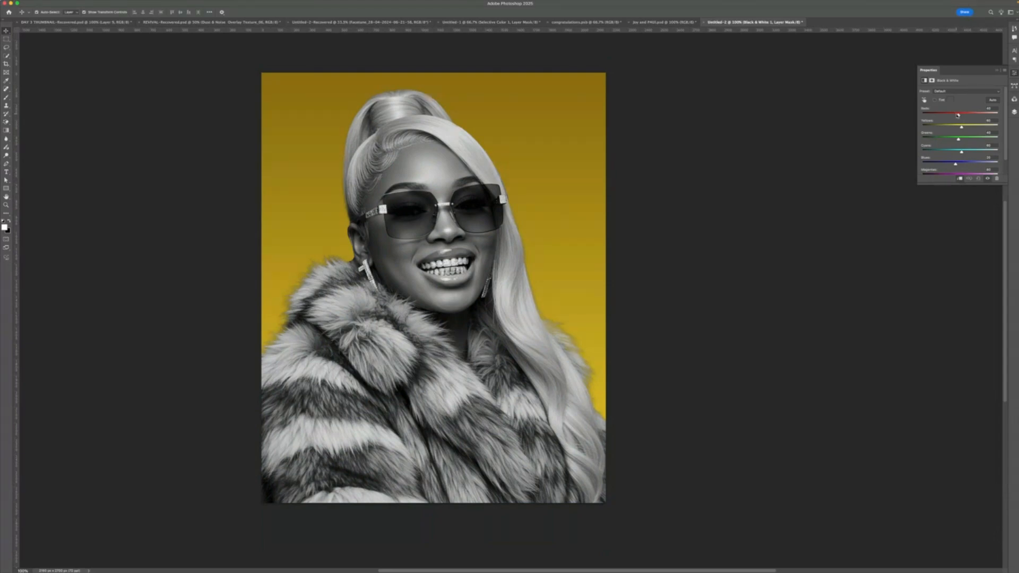
left_click_drag(958, 114, 952, 115)
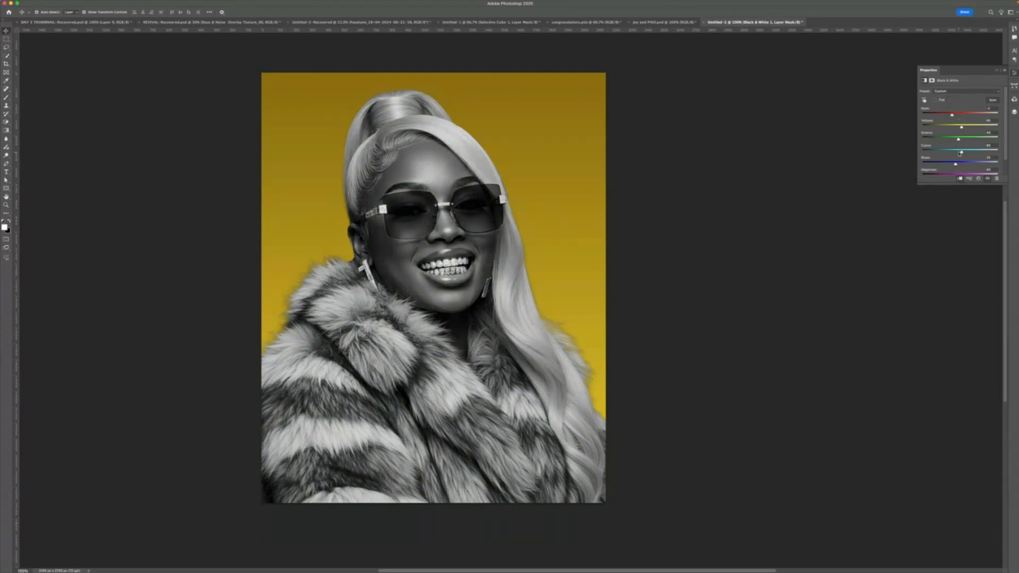
left_click_drag(956, 164, 948, 170)
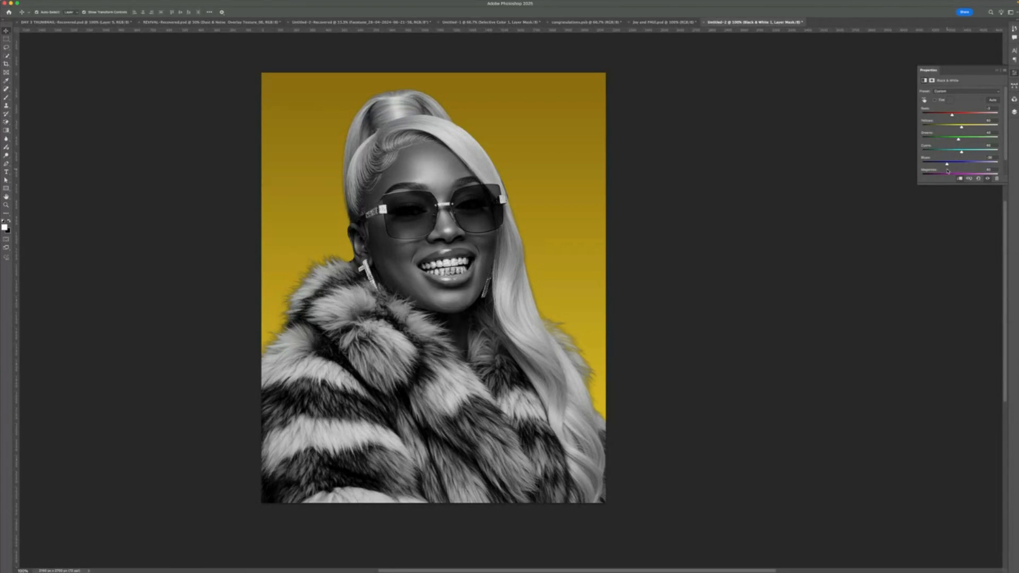
- Reverse the direction of the yellow background gradient fill
left_click(998, 73)
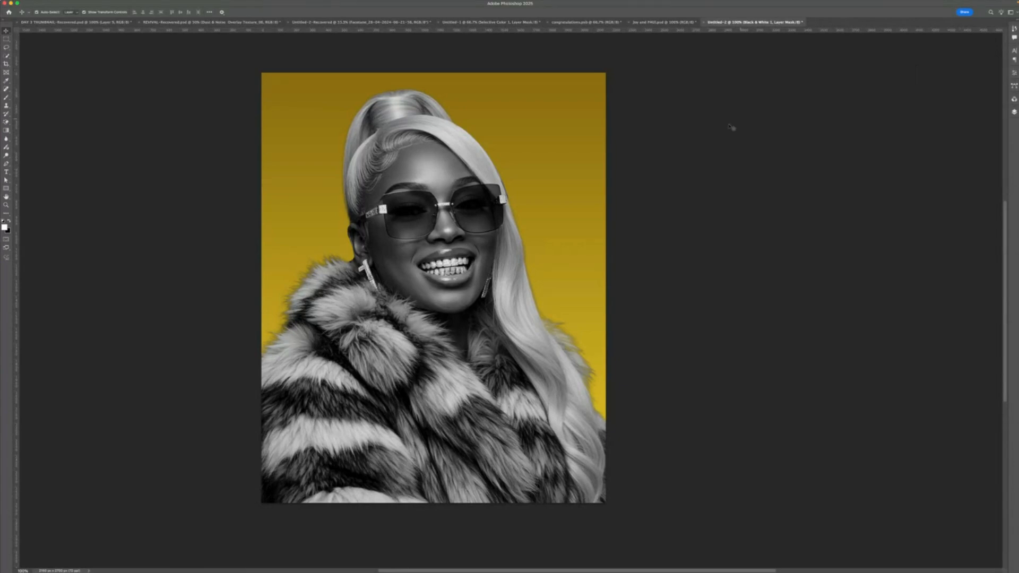
left_click(573, 178)
left_click(1014, 113)
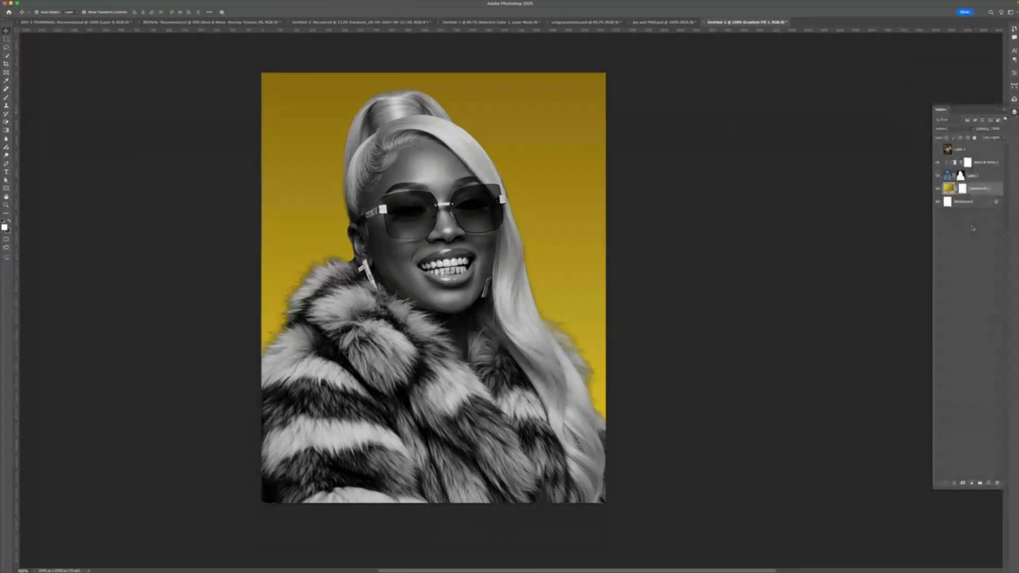
double_click(948, 189)
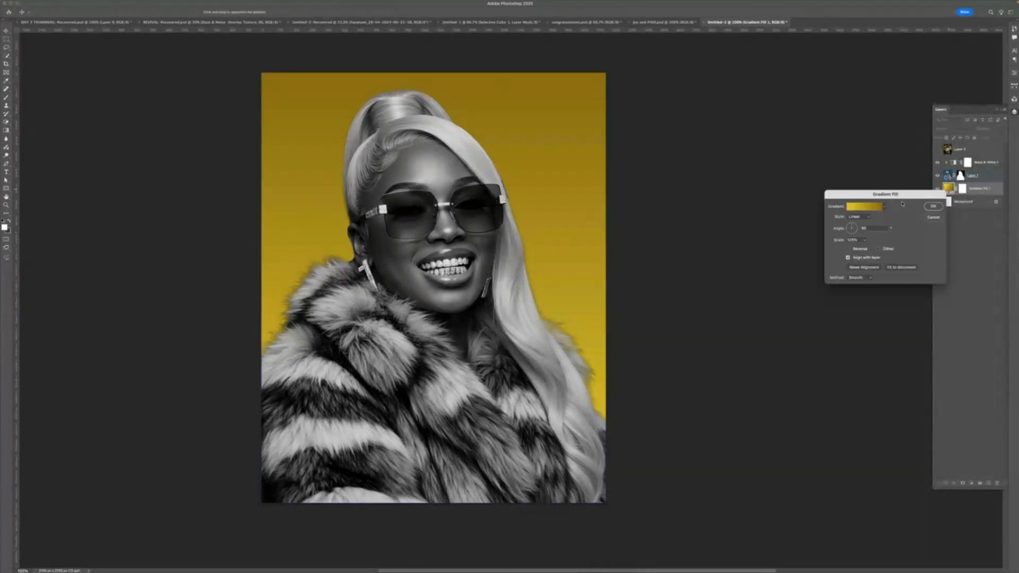
left_click(848, 250)
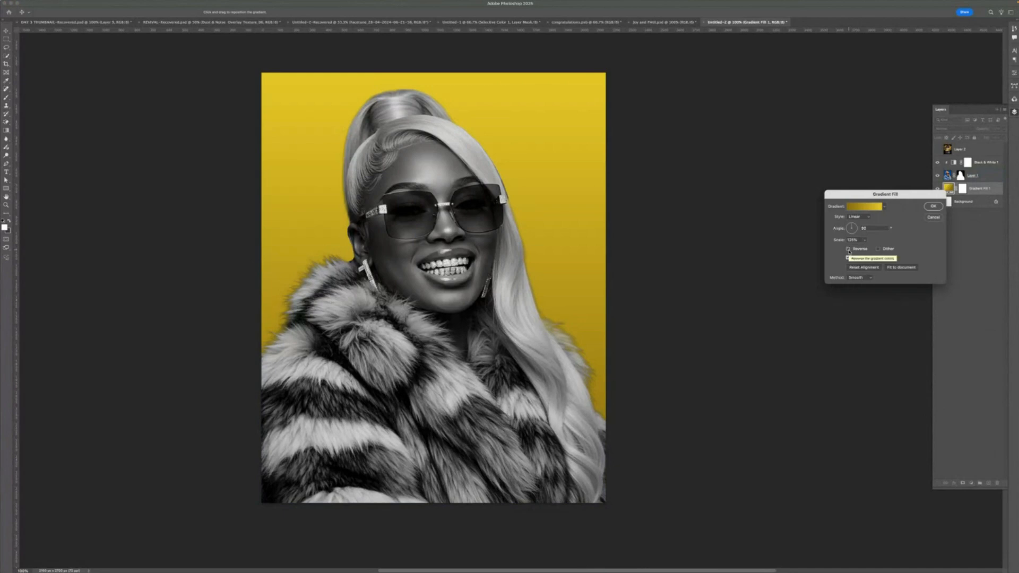
left_click(848, 248)
left_click(848, 249)
left_click(848, 249)
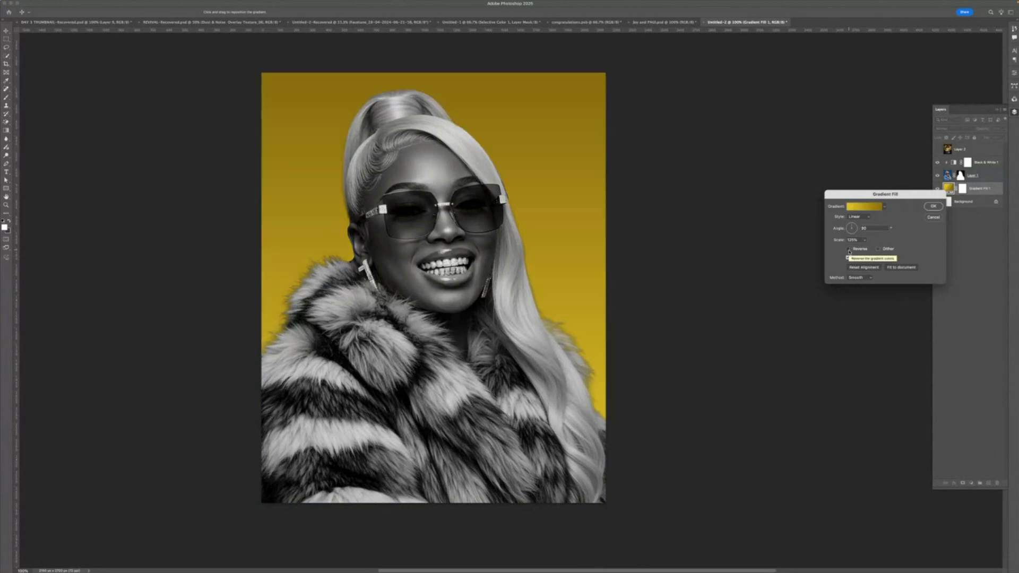
left_click(848, 249)
left_click(931, 206)
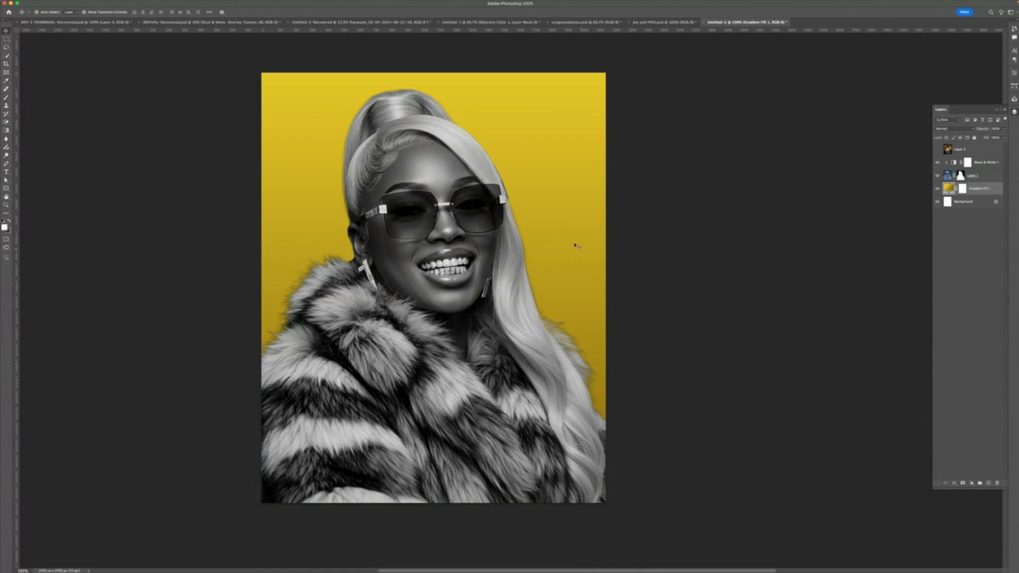
- Set the foreground and background colours to black and white with the model photo layer selected
left_click(468, 221)
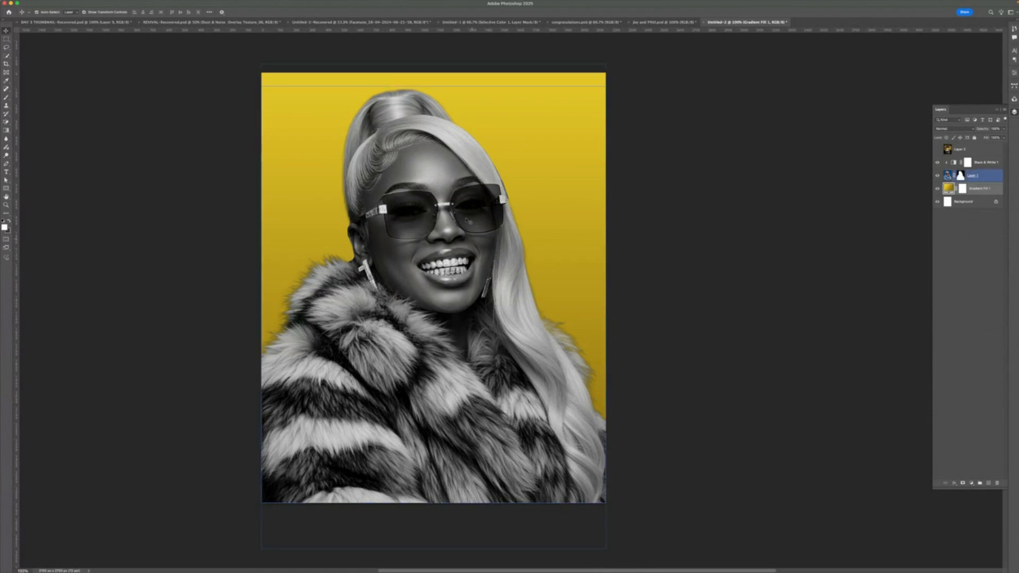
left_click(528, 398)
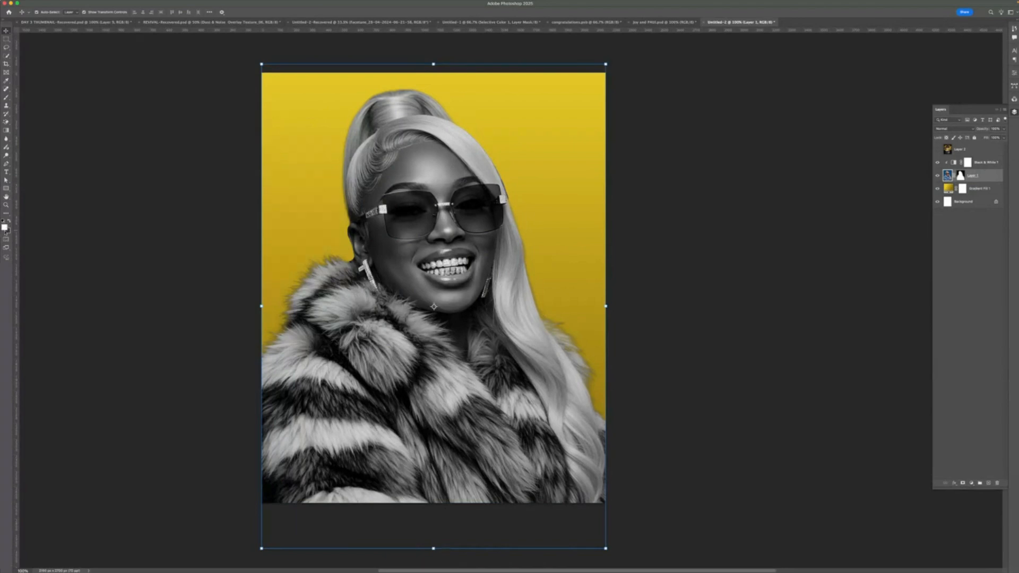
left_click(8, 230)
type("0")
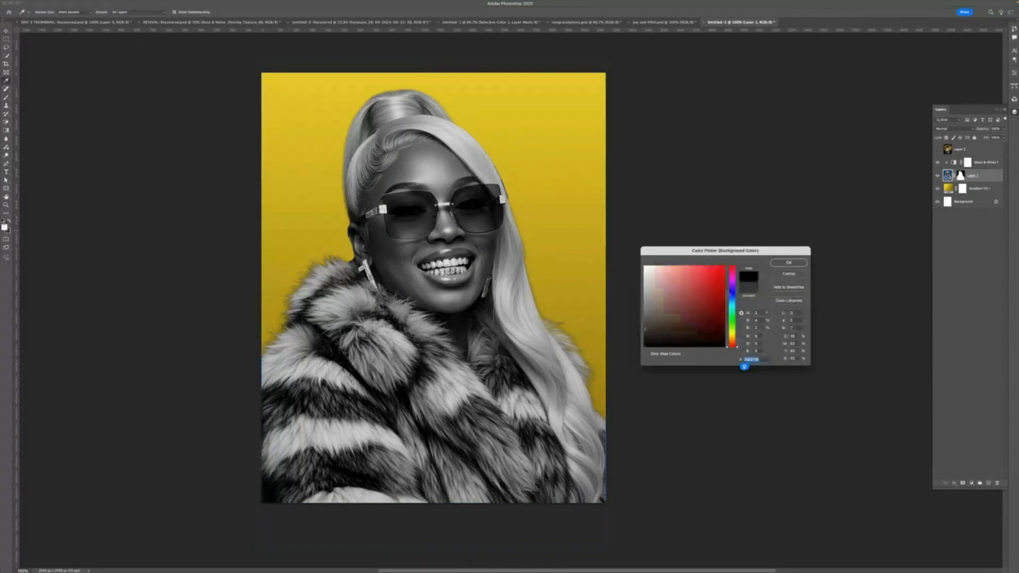
left_click(776, 265)
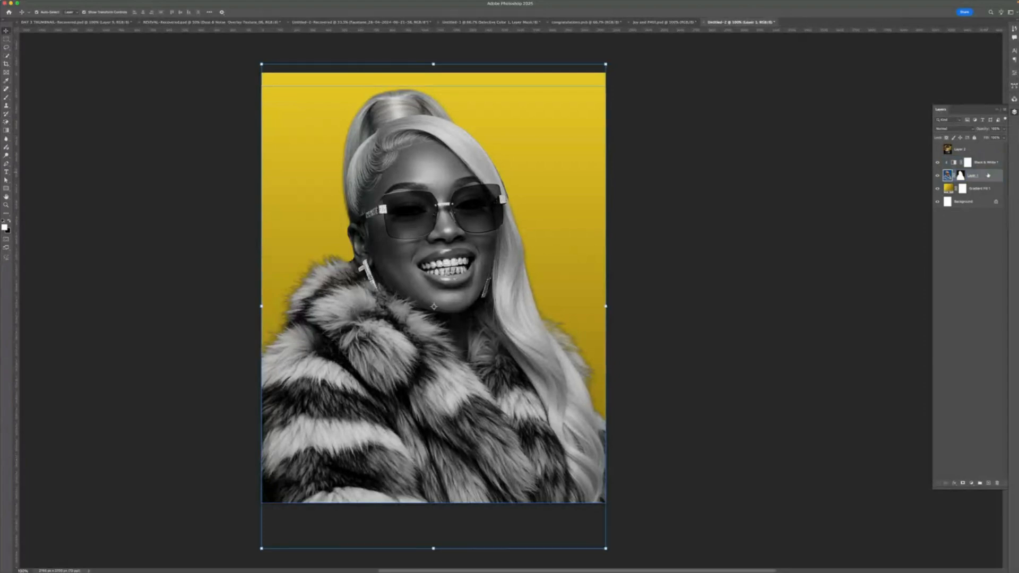
left_click(9, 221)
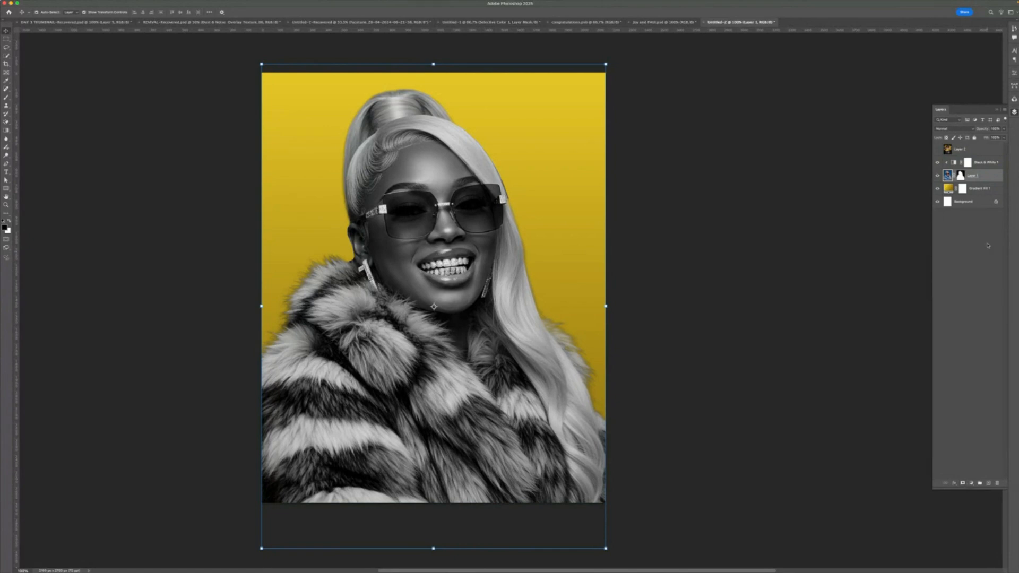
- Add a black-to-transparent Gradient fill layer above the Black & White adjustment to darken the image bottom
left_click(968, 162)
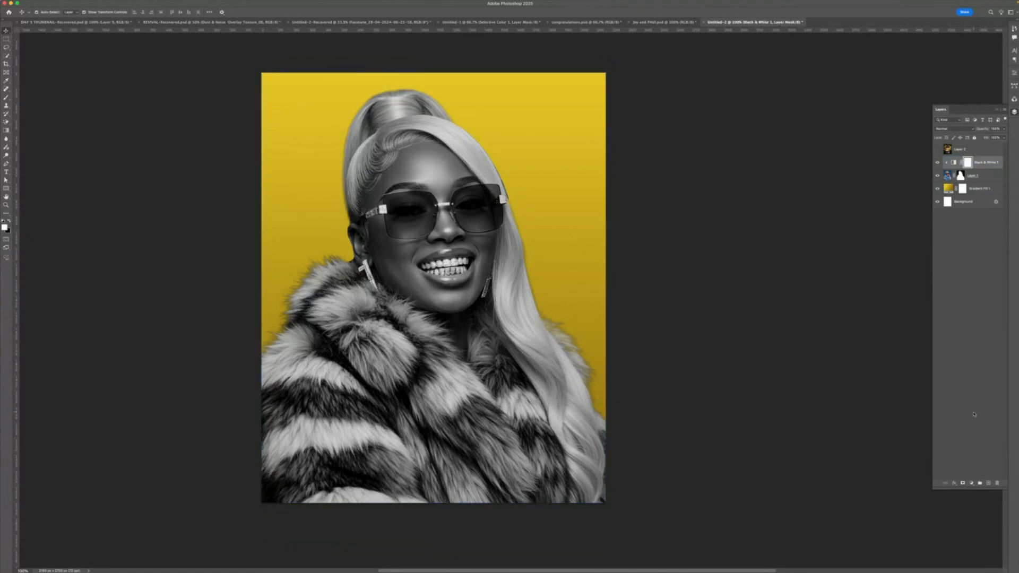
left_click(971, 483)
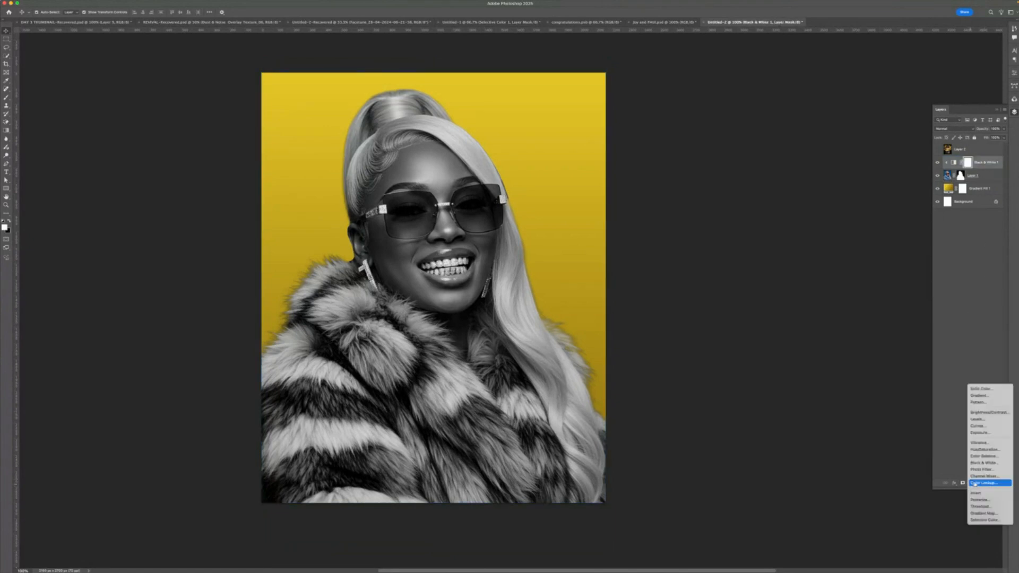
left_click(974, 396)
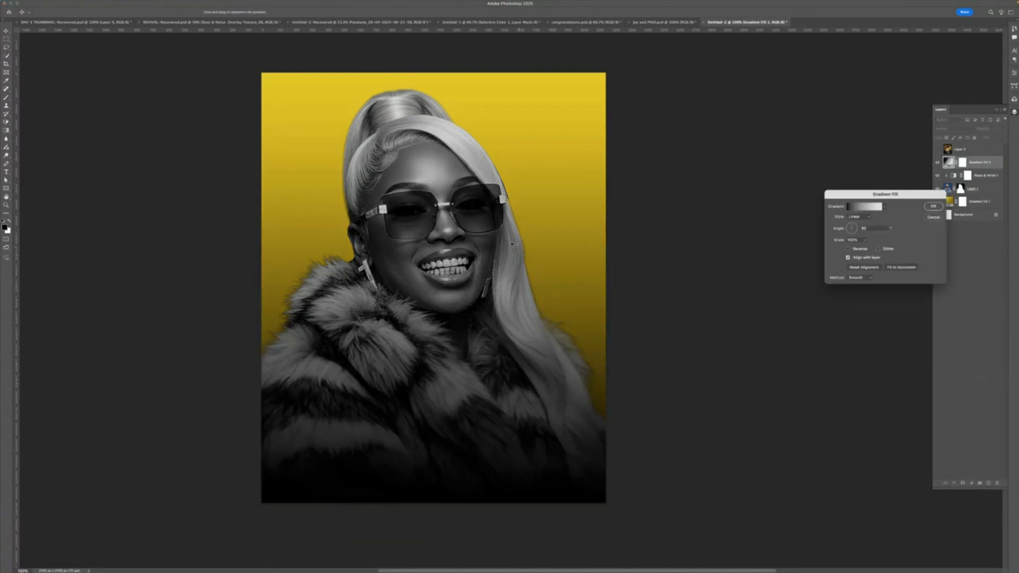
left_click(932, 206)
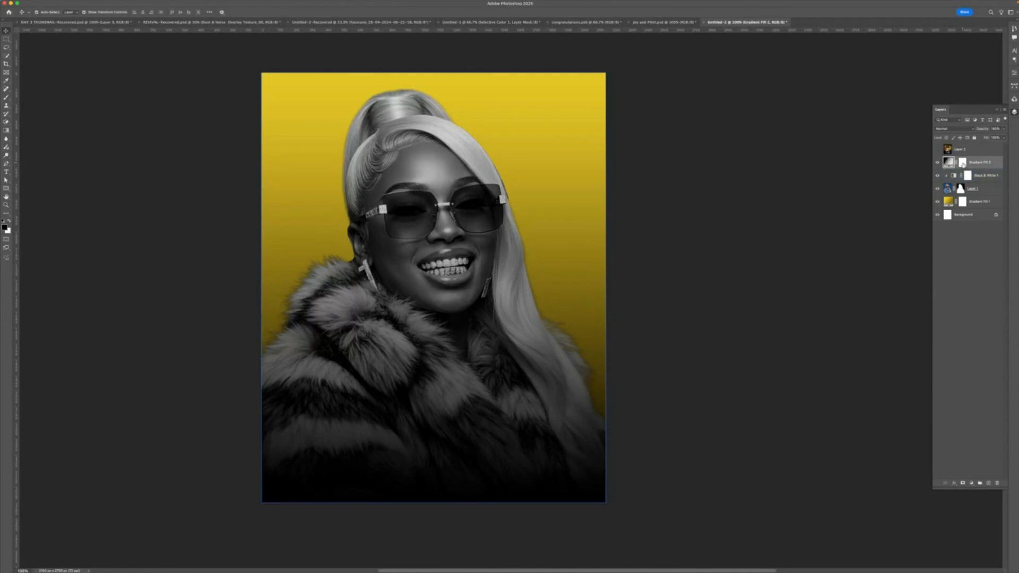
- Rename the new gradient fill layer OVERLAY
left_click(963, 163)
double_click(981, 162)
left_click(968, 177)
type("OVERLAY")
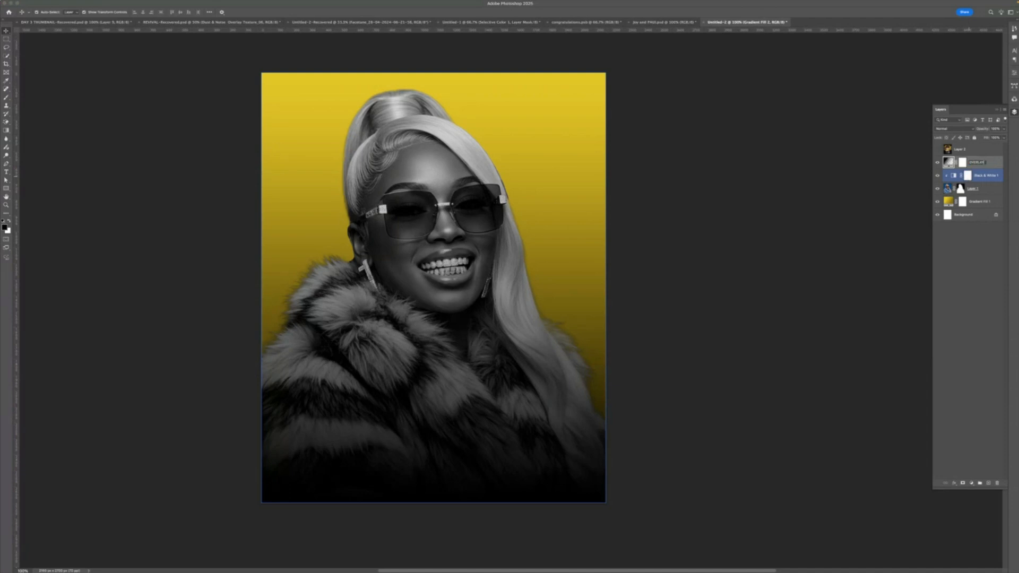
key("Return")
left_click(962, 163)
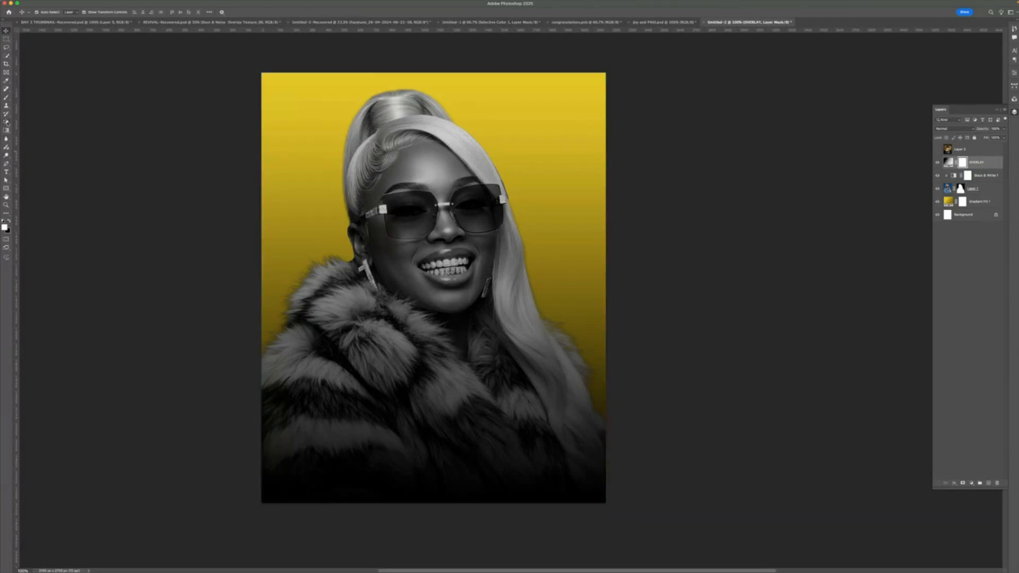
- Paint on the OVERLAY layer's mask with a soft Brush to lighten around the face and shoulders
left_click(6, 98)
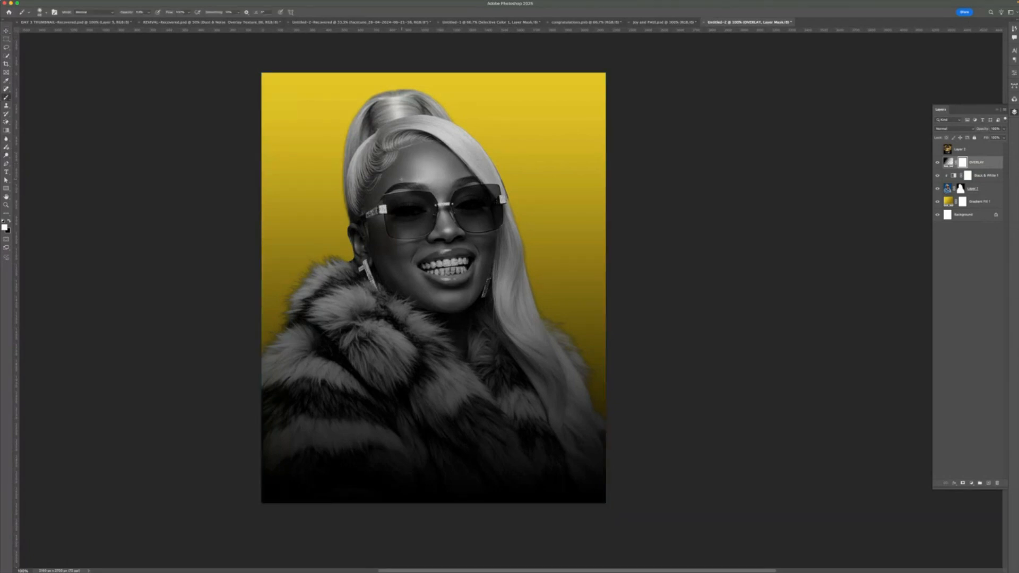
right_click(401, 180)
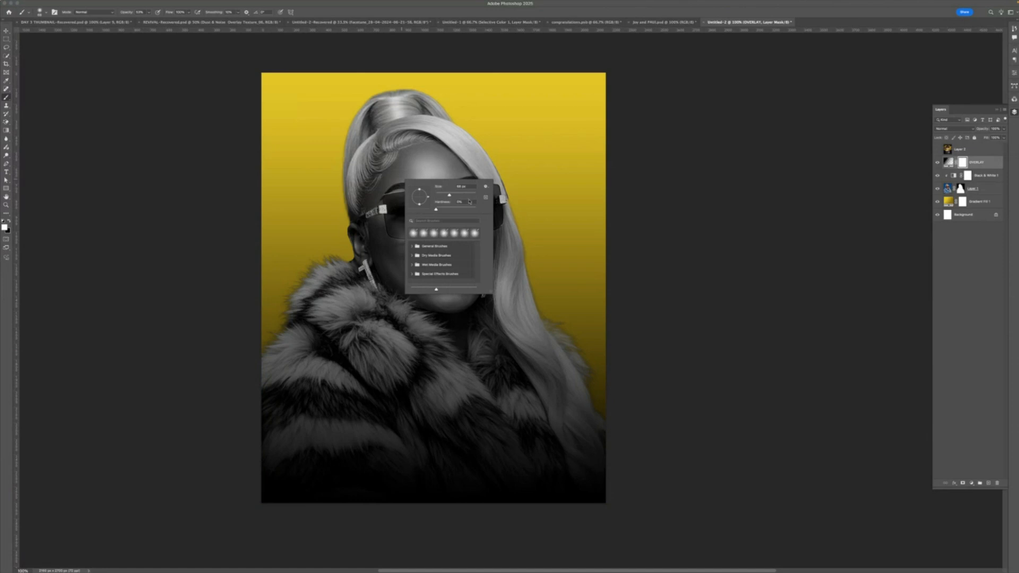
left_click_drag(467, 195, 471, 195)
left_click(424, 154)
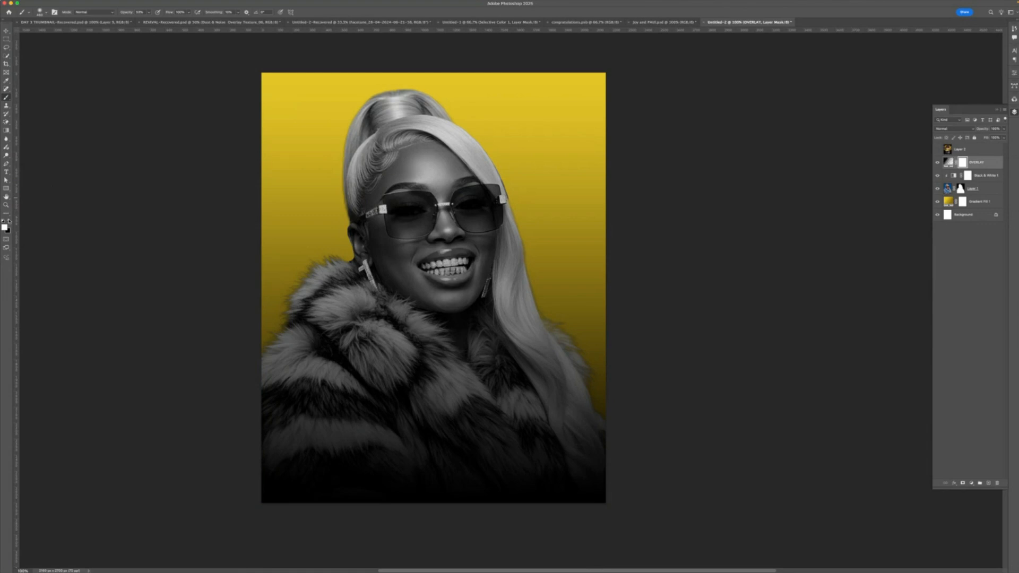
key("x")
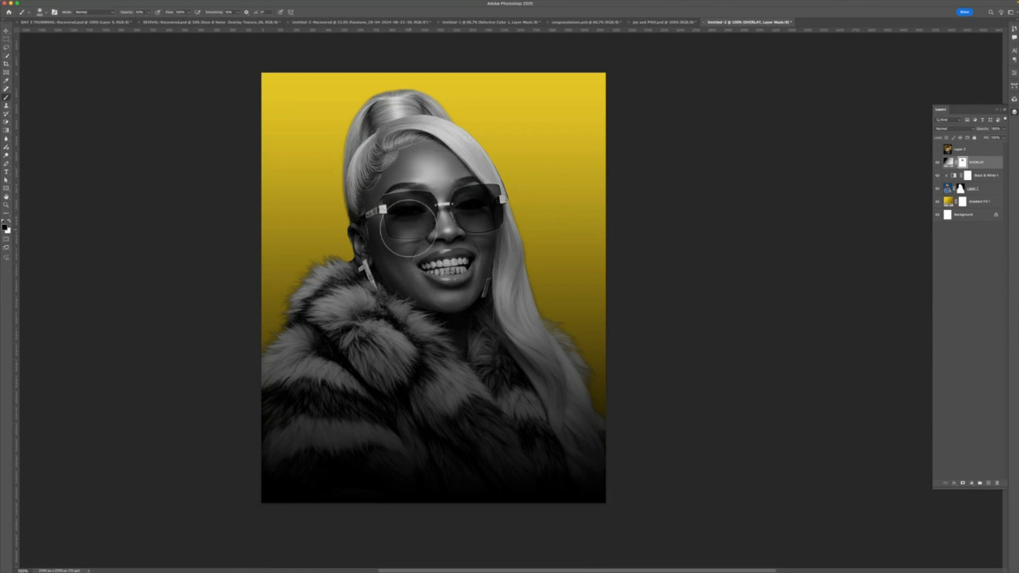
mouse_move(426, 258)
left_mouse_down()
mouse_move(471, 259)
mouse_move(451, 283)
left_mouse_up()
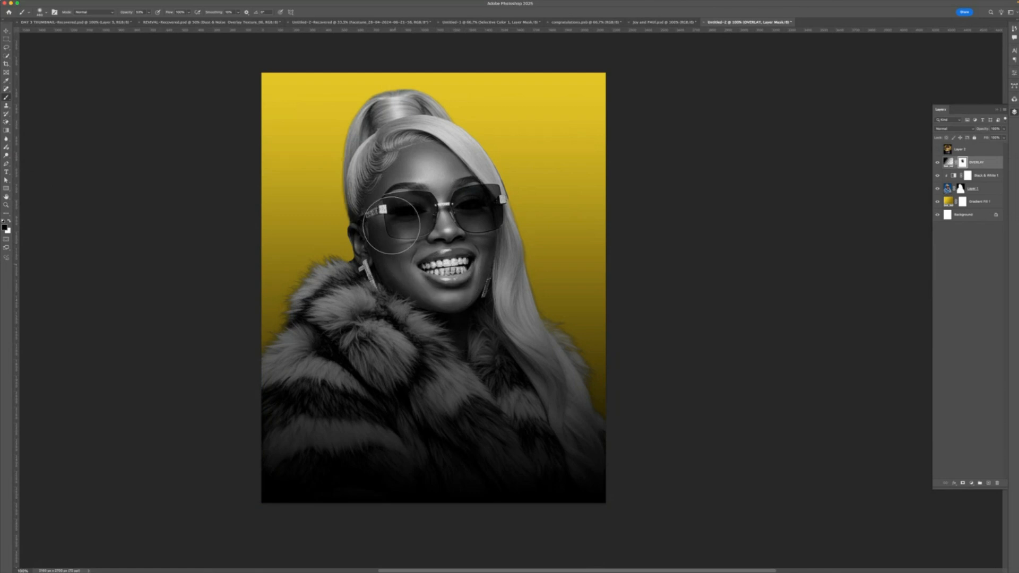
left_click(150, 13)
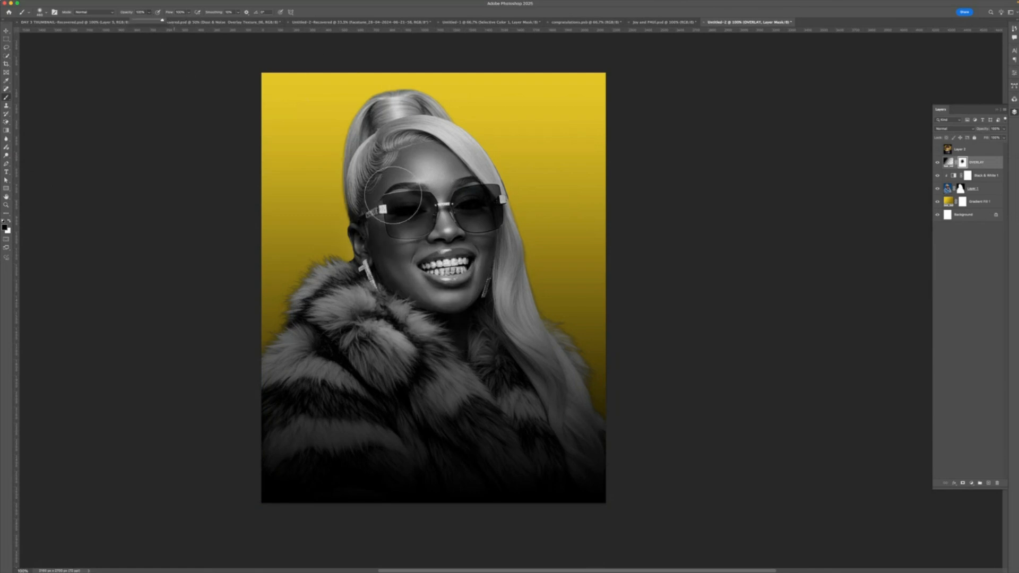
mouse_move(401, 206)
left_mouse_down()
mouse_move(373, 215)
mouse_move(401, 174)
mouse_move(464, 146)
mouse_move(476, 235)
mouse_move(347, 273)
mouse_move(397, 271)
mouse_move(470, 308)
mouse_move(379, 244)
mouse_move(451, 310)
mouse_move(504, 323)
left_mouse_up()
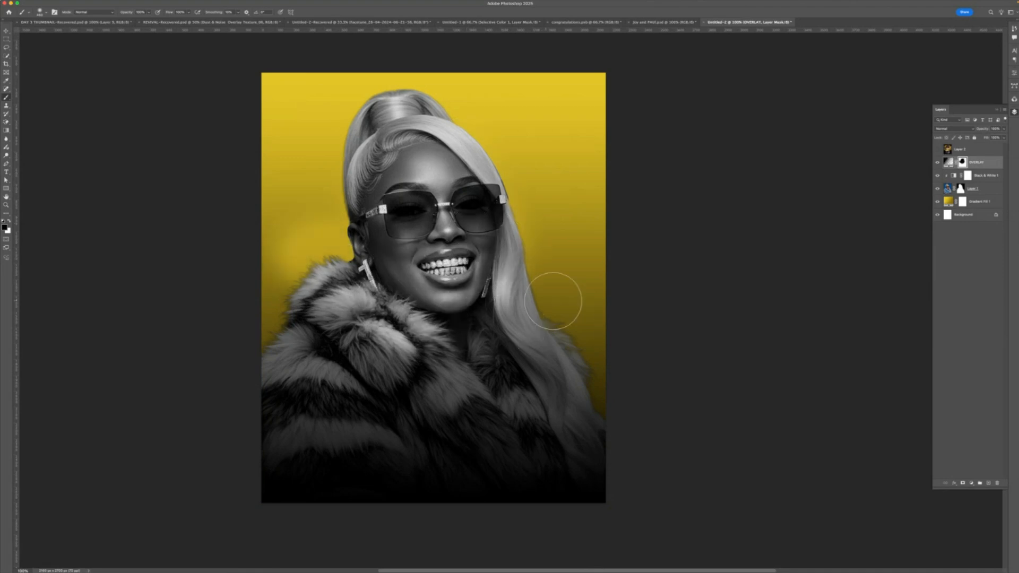
left_click_drag(479, 258, 527, 321)
mouse_move(309, 291)
left_mouse_down()
mouse_move(300, 289)
mouse_move(295, 325)
left_mouse_up()
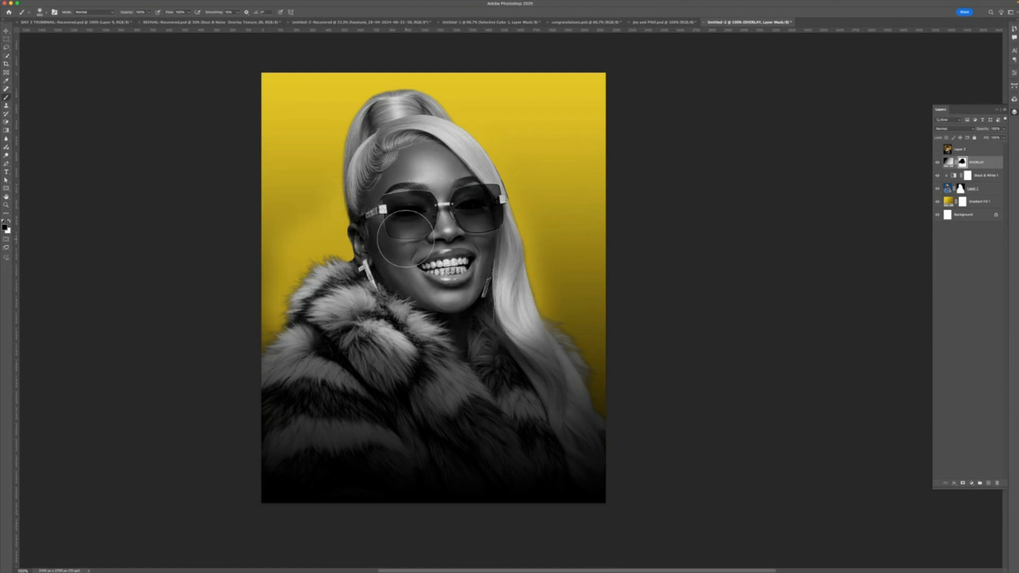
- Add a text layer reading ELEGANCE over the fur coat and enlarge its font size
left_click(6, 171)
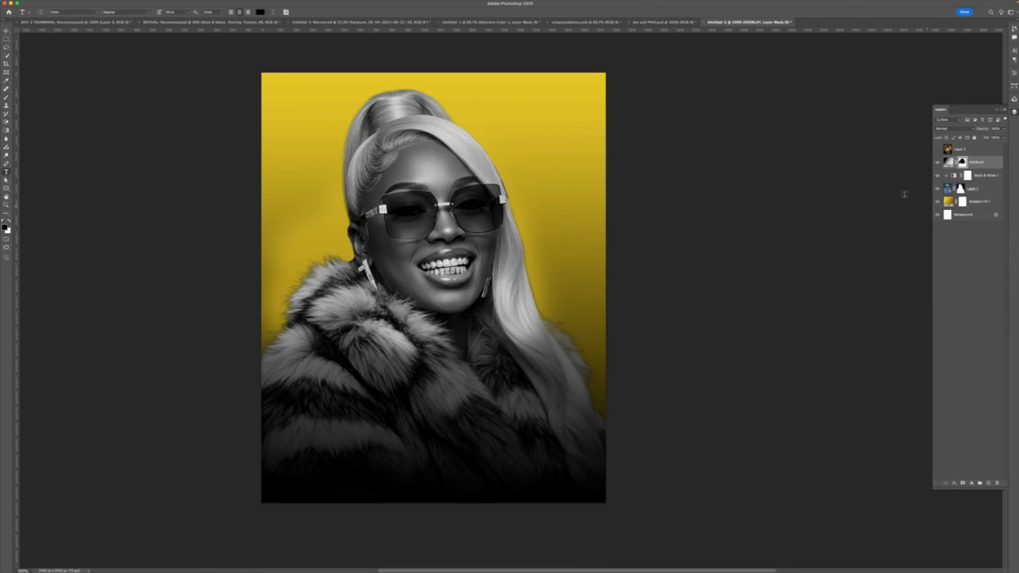
left_click(375, 361)
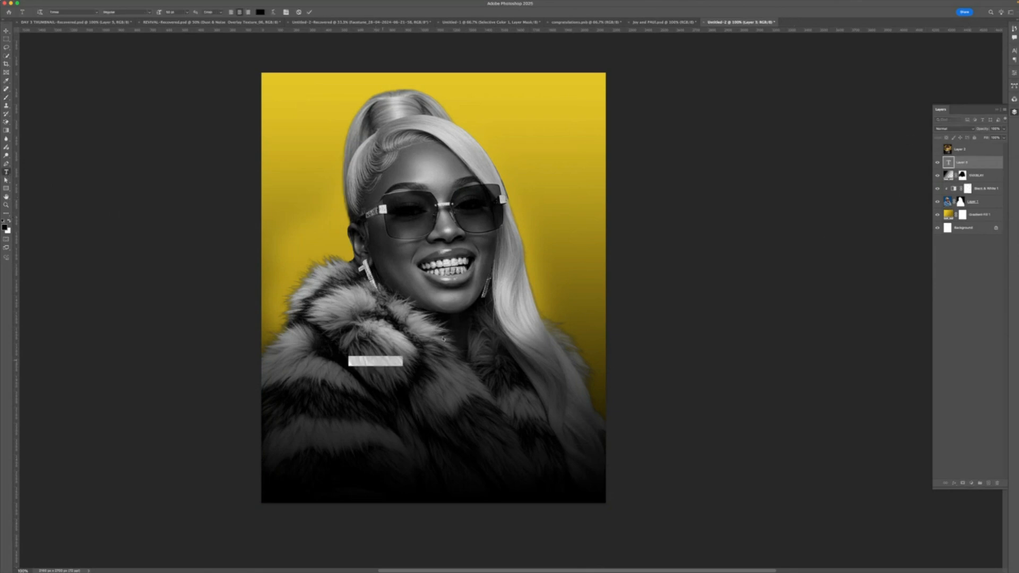
type("TOXI")
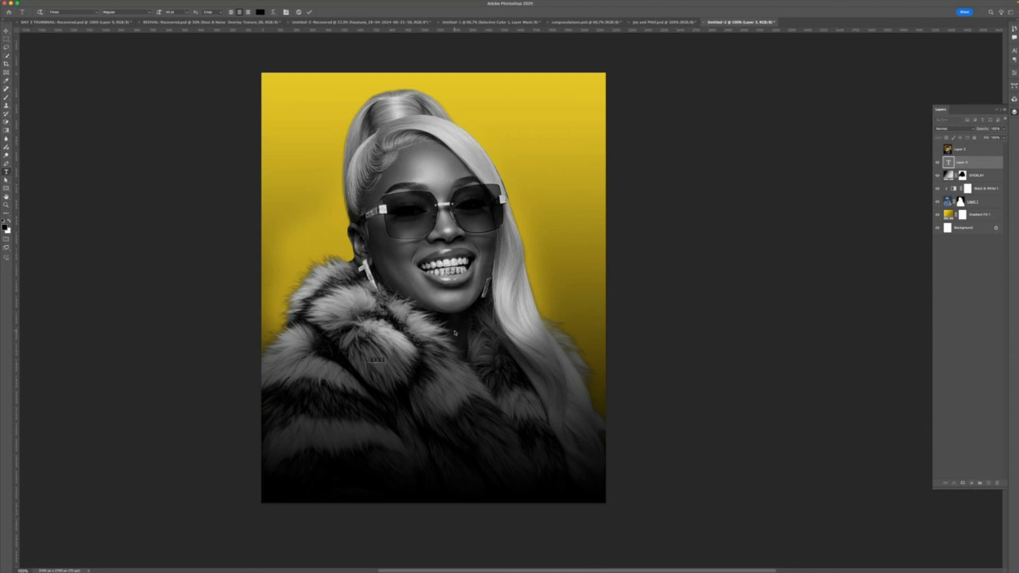
key("super+a")
left_click(286, 12)
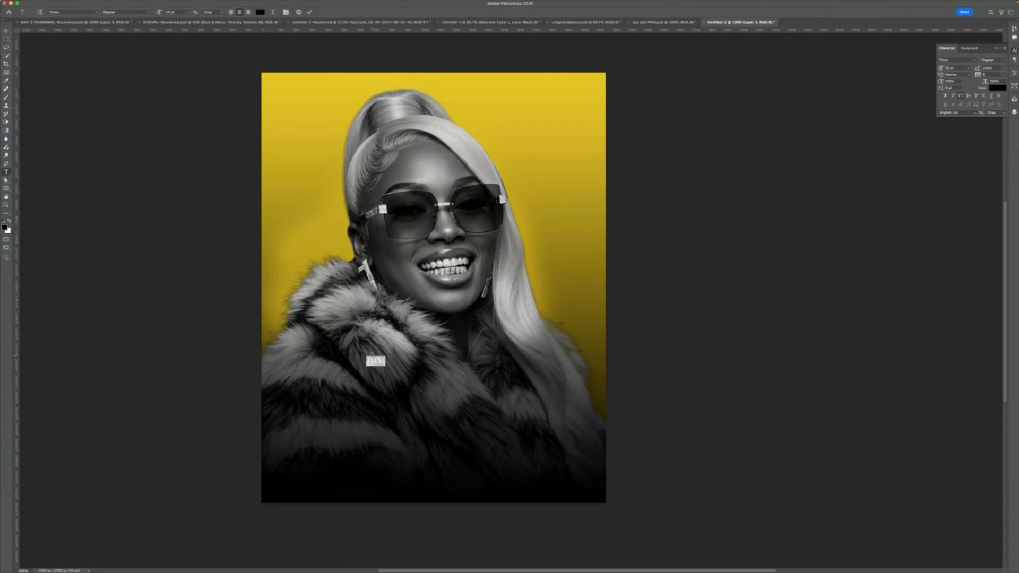
left_click(391, 358)
key("super+a")
key("BackSpace")
type("ELEG")
type("ANT")
key("super+a")
left_click_drag(164, 14, 227, 16)
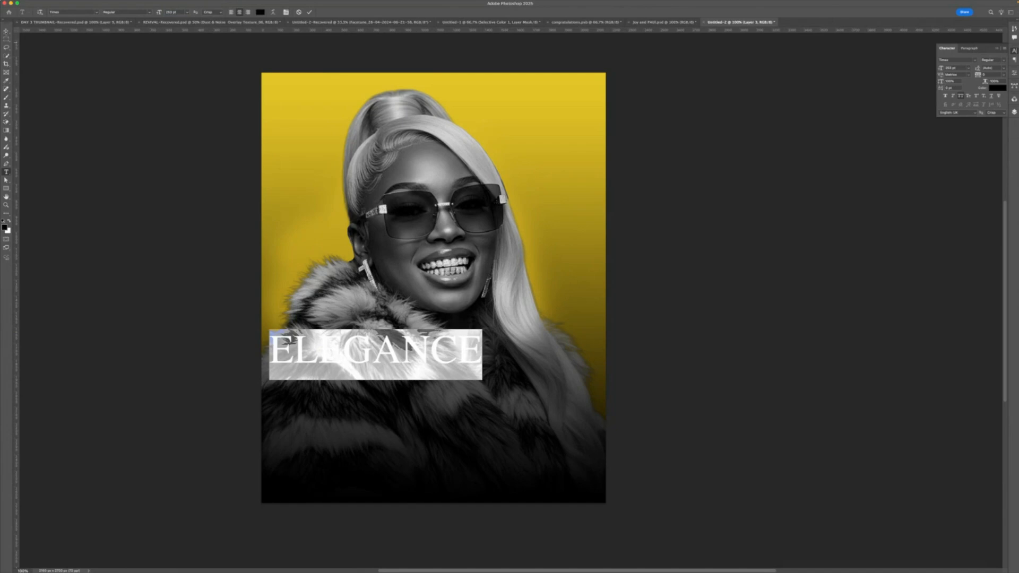
- Center the ELEGANCE text below the face and colour it yellow sampled from the background
left_click(7, 31)
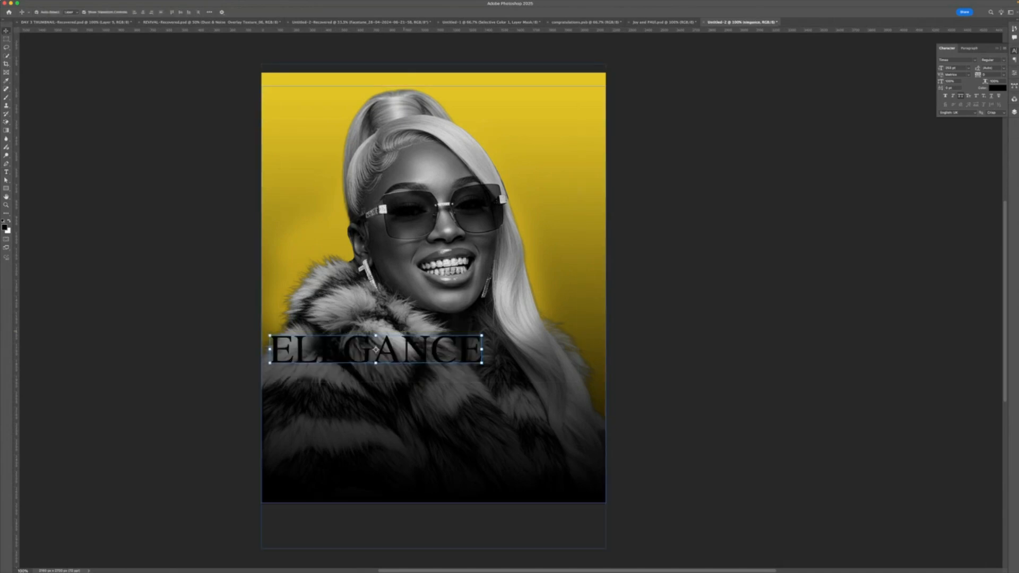
left_click_drag(413, 346, 472, 364)
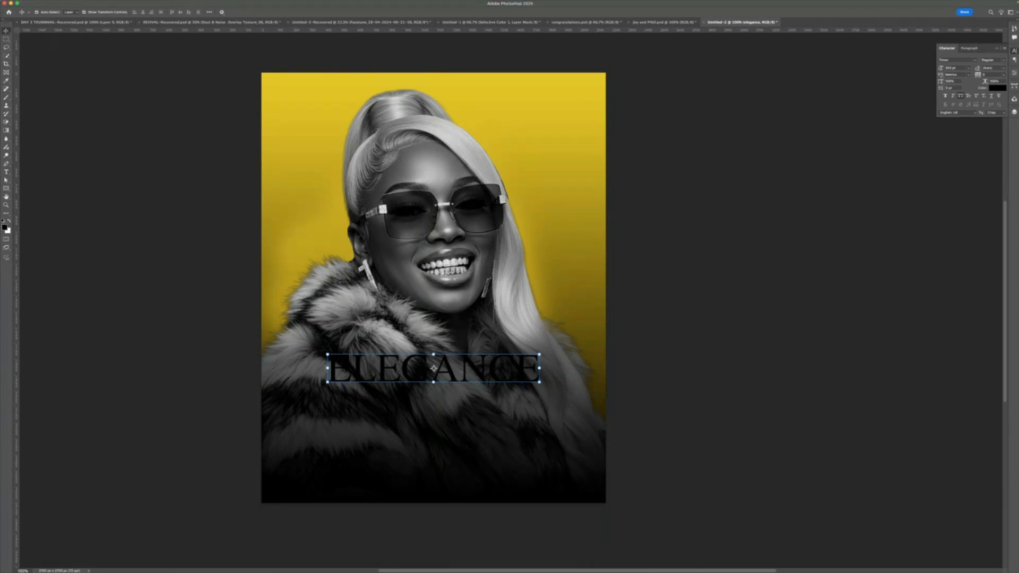
left_click(997, 88)
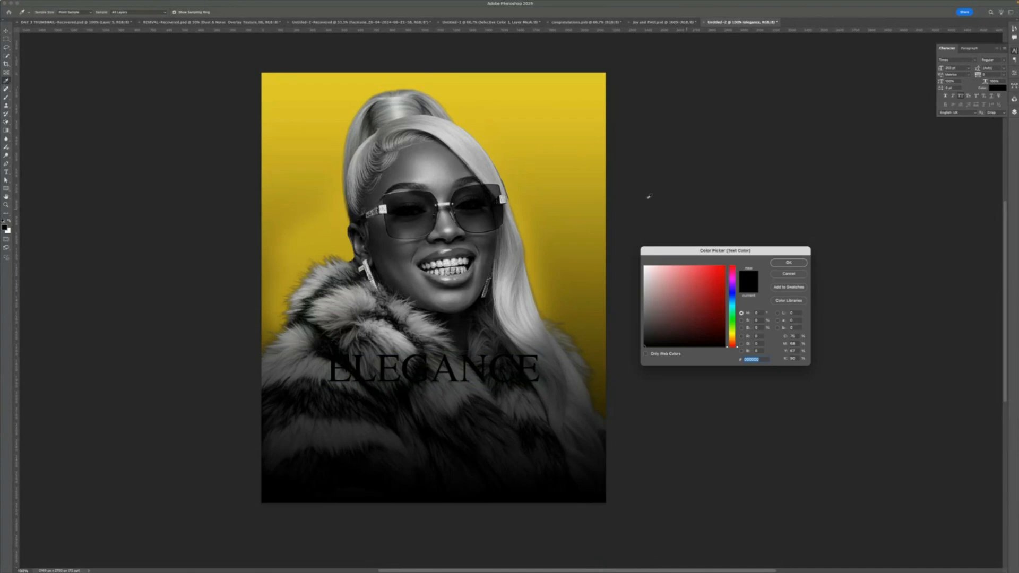
left_click(552, 108)
left_click(780, 265)
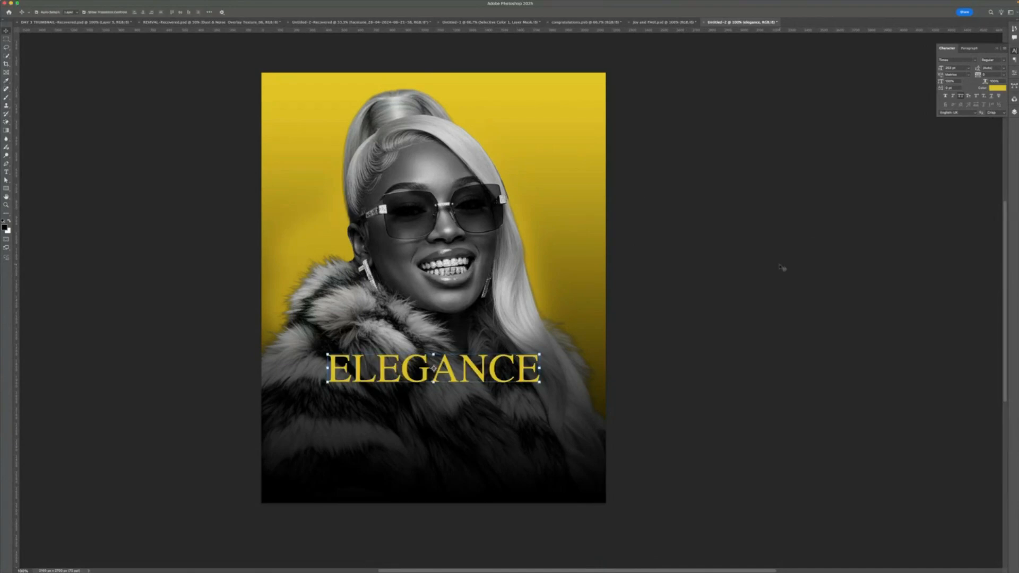
left_click(222, 164)
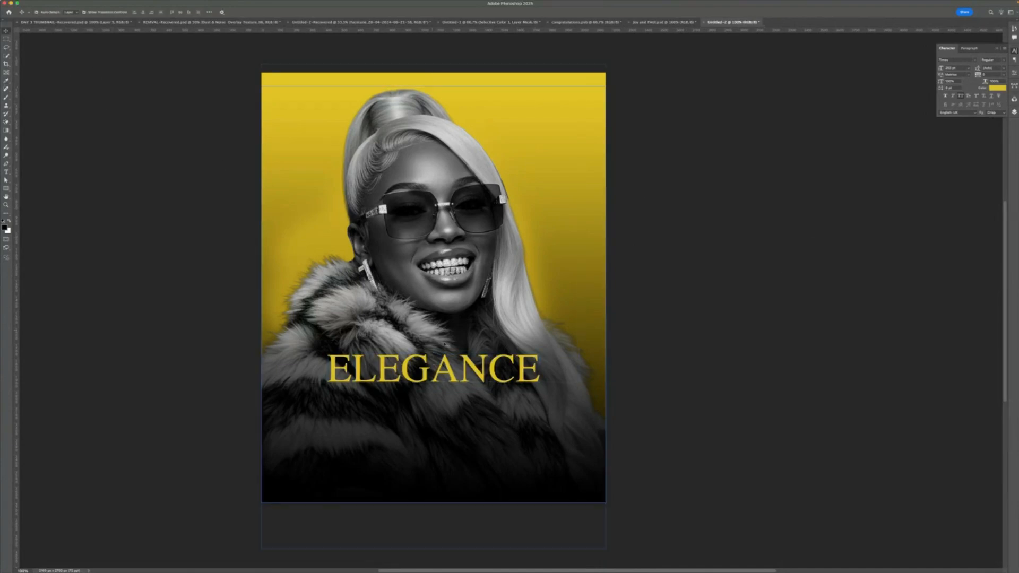
- Scale up the ELEGANCE text slightly with Free Transform and nudge it a little lower, then commit
left_click(434, 368)
left_click_drag(433, 367, 428, 368)
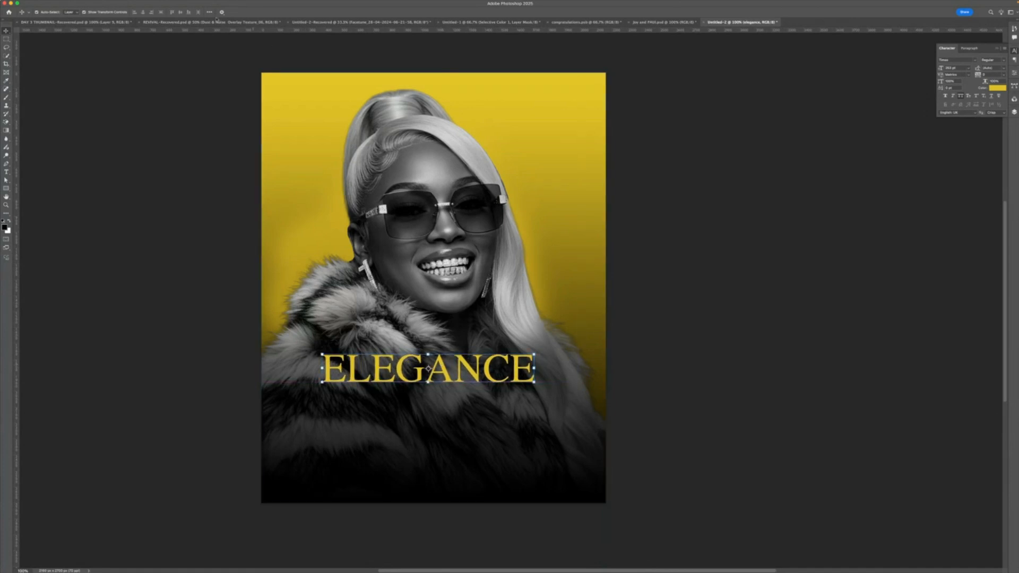
left_click(749, 193)
left_click(520, 366)
scroll(509, 386, "down", 5)
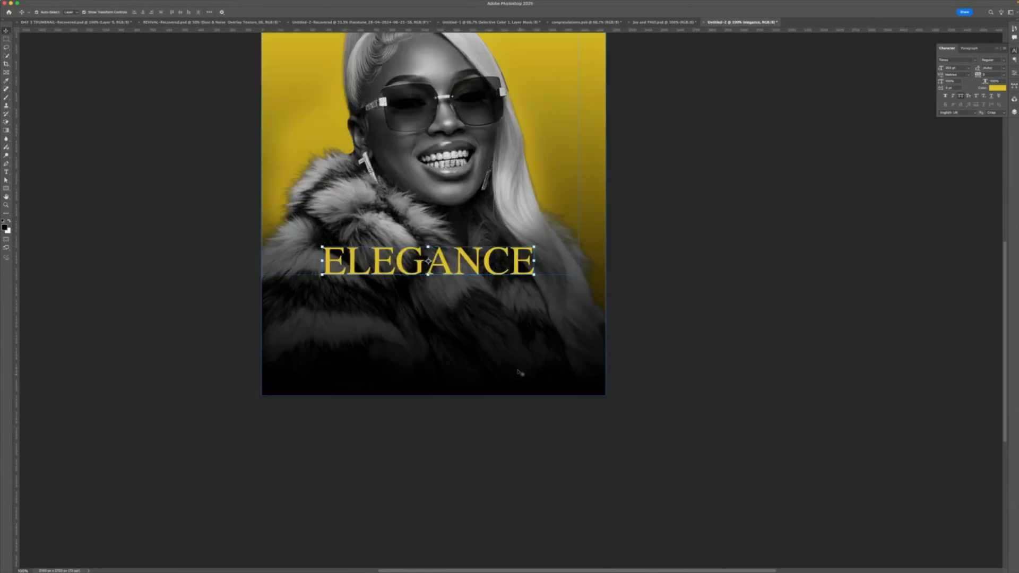
scroll(507, 297, "up", 2)
scroll(507, 287, "up", 2)
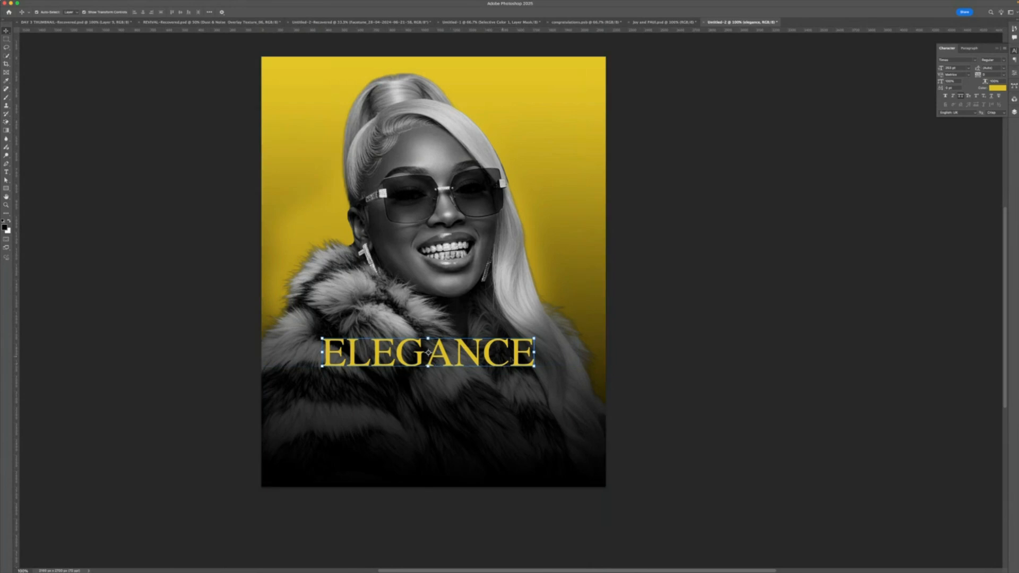
left_click_drag(534, 338, 553, 348)
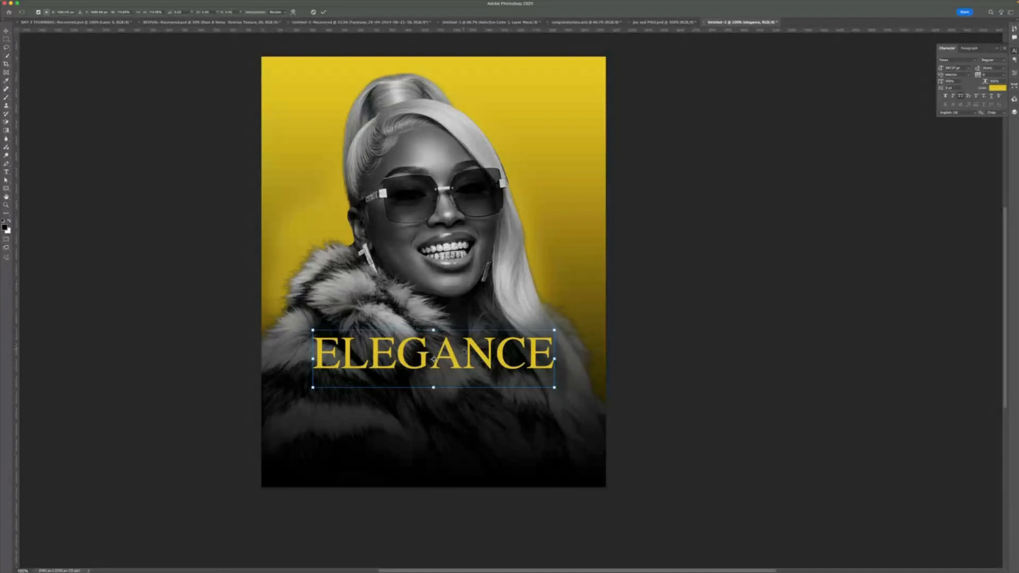
left_click_drag(464, 350, 464, 355)
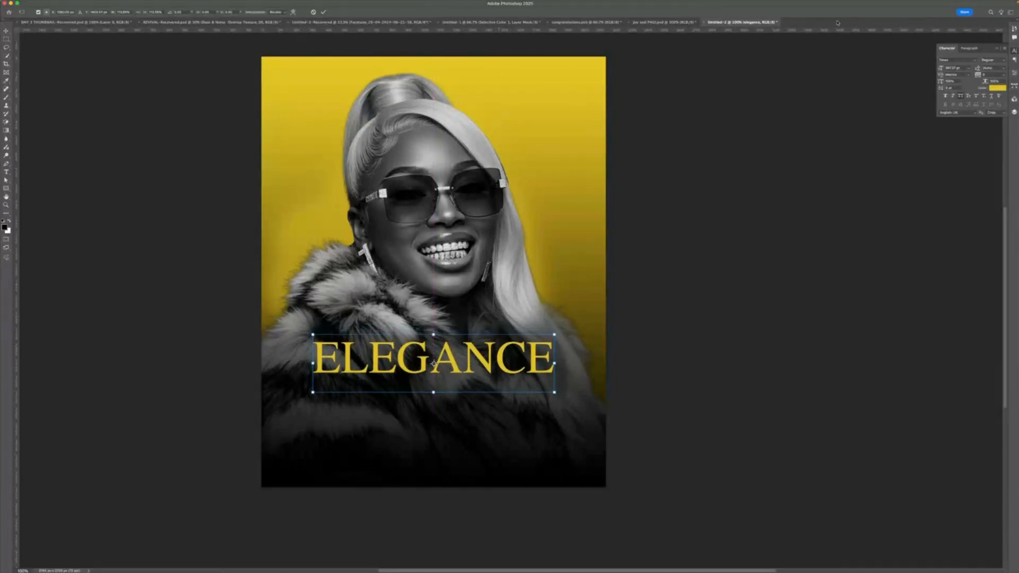
left_click(997, 48)
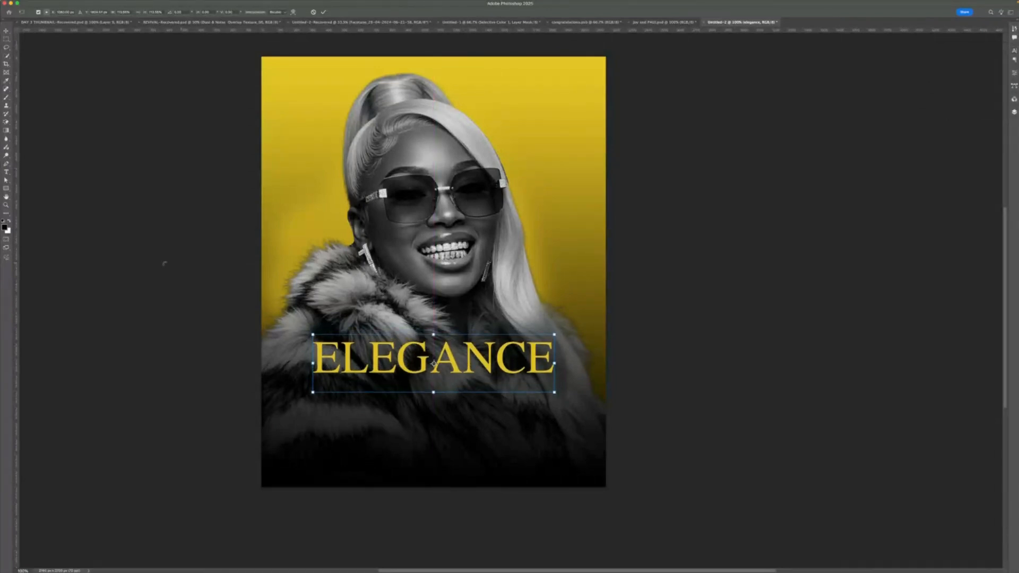
mouse_move(466, 569)
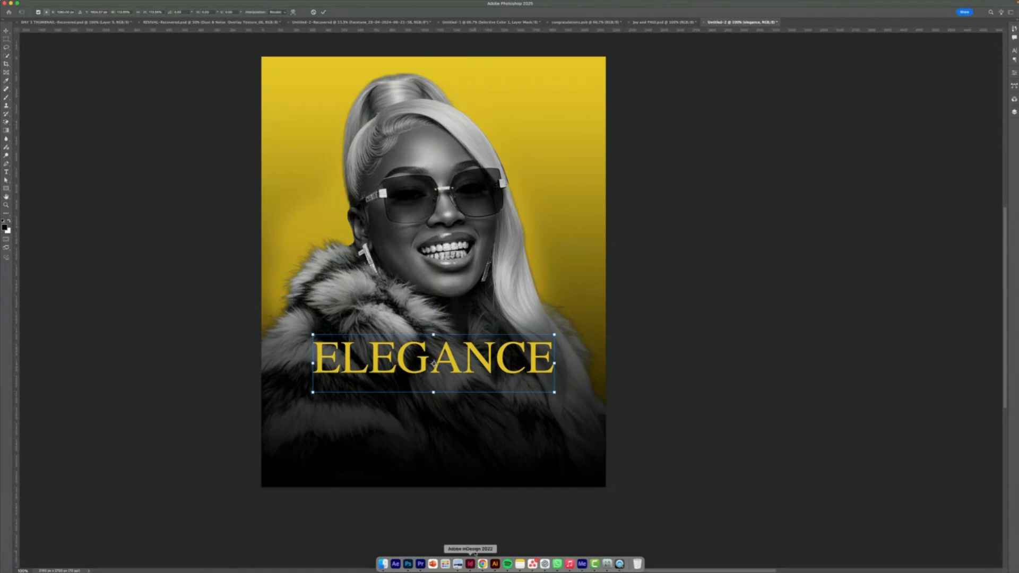
key("Return")
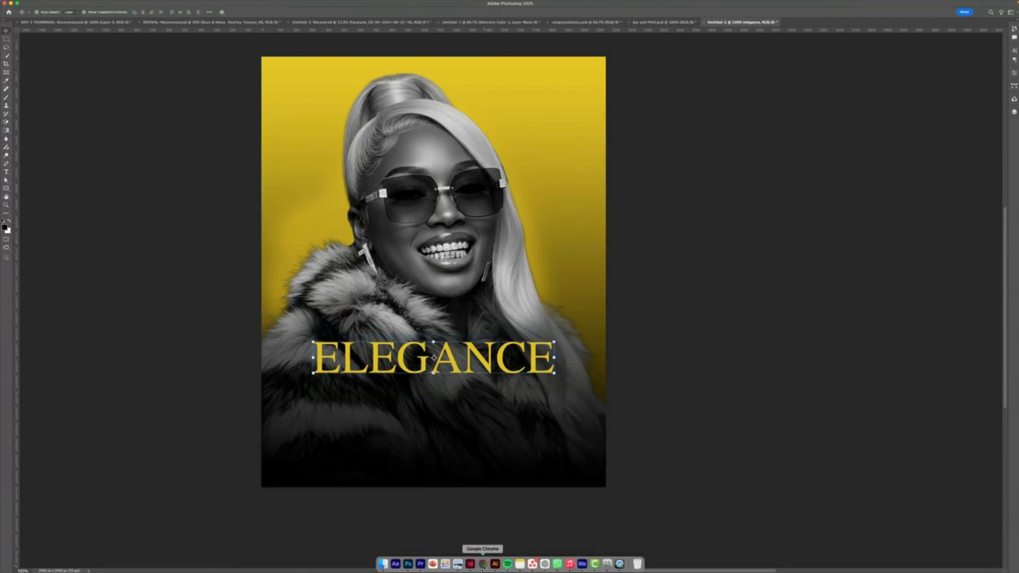
- Switch to Chrome, open a new tab and search Google for gold texture
left_click(483, 564)
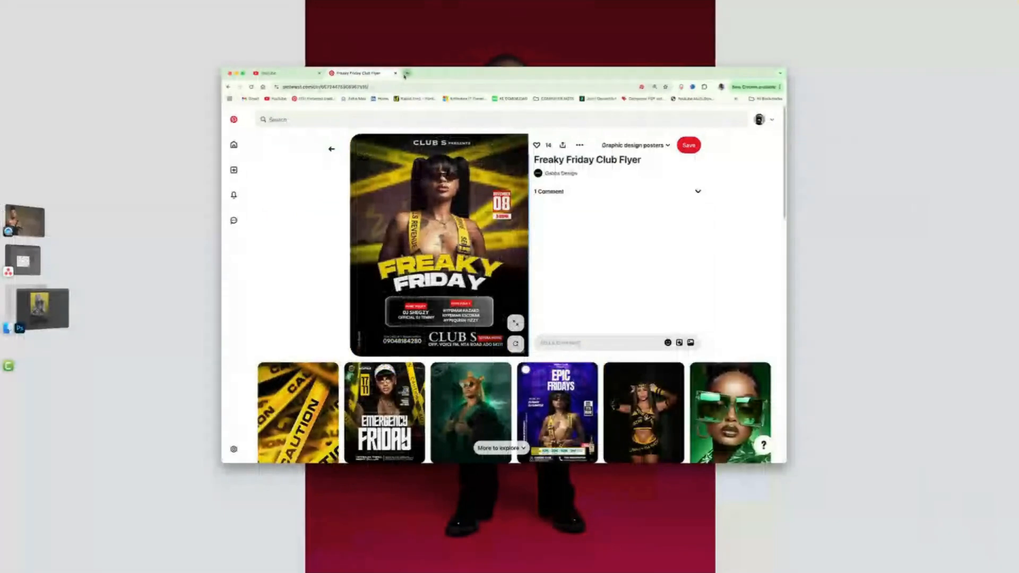
key("super+t")
type("gol")
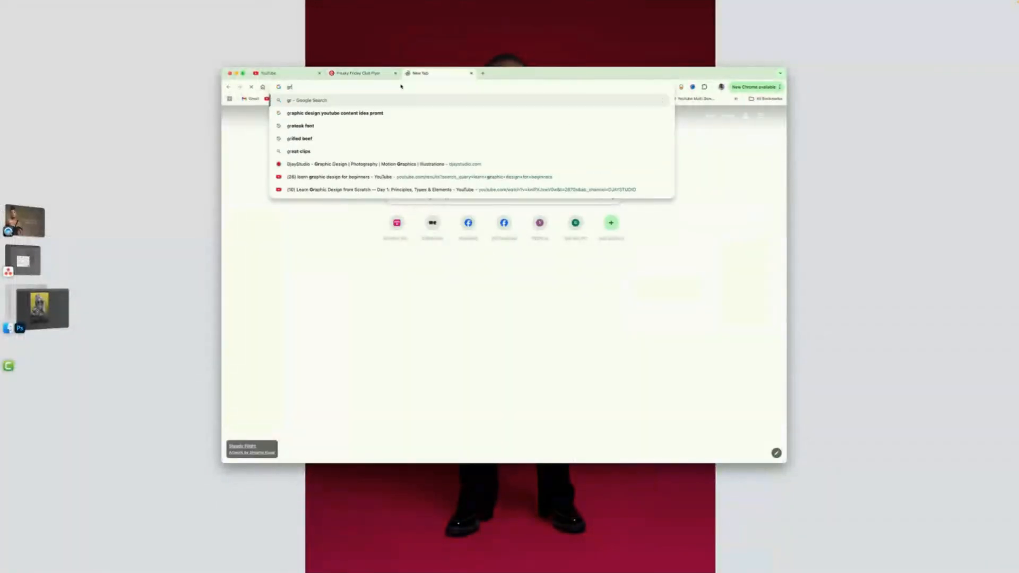
key("BackSpace")
key("BackSpace")
key("BackSpace")
type("gold t")
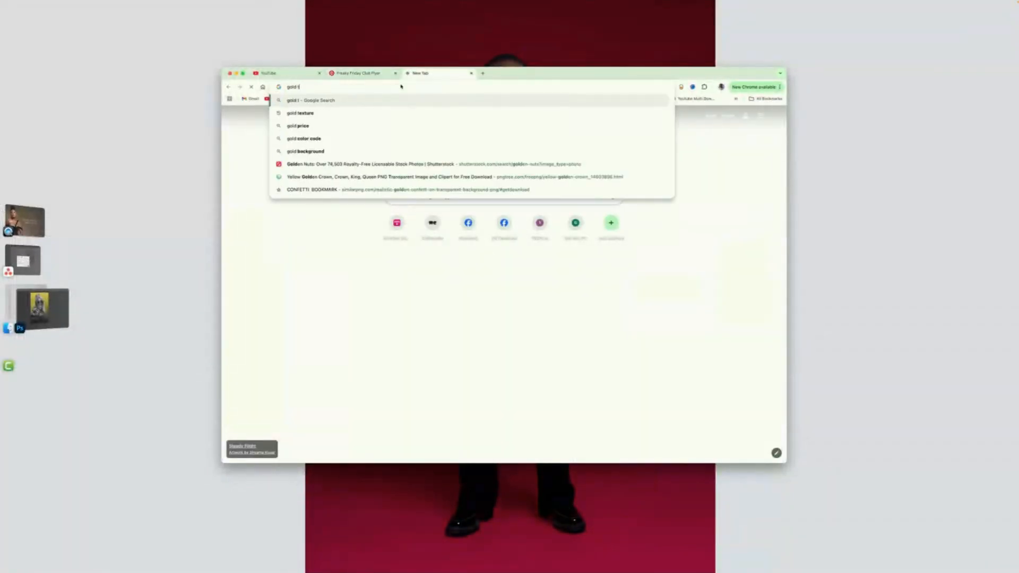
type("exture\\")
key("BackSpace")
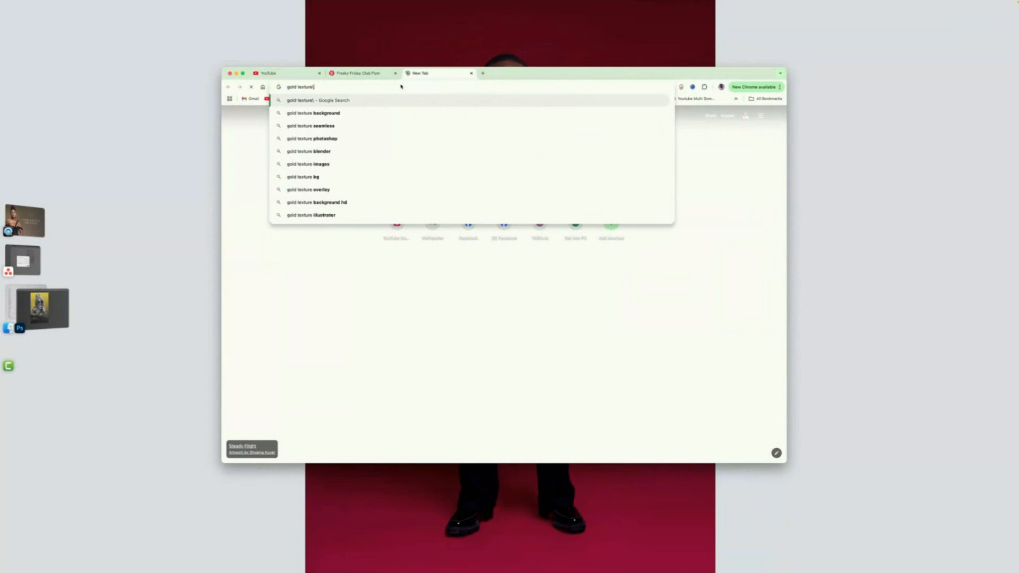
key("Return")
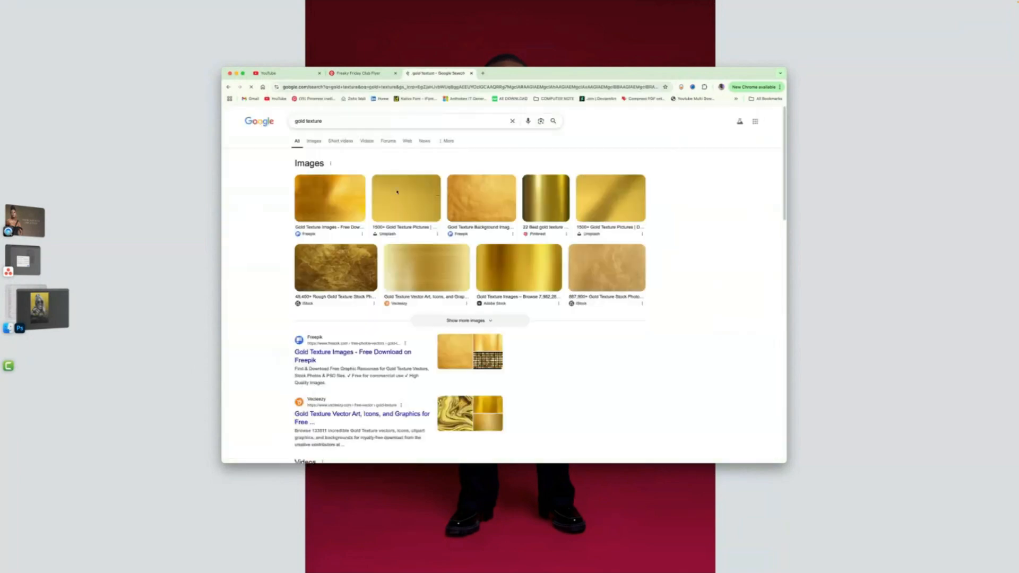
- Copy a wavy gold texture image from the Google Images results
left_click(313, 141)
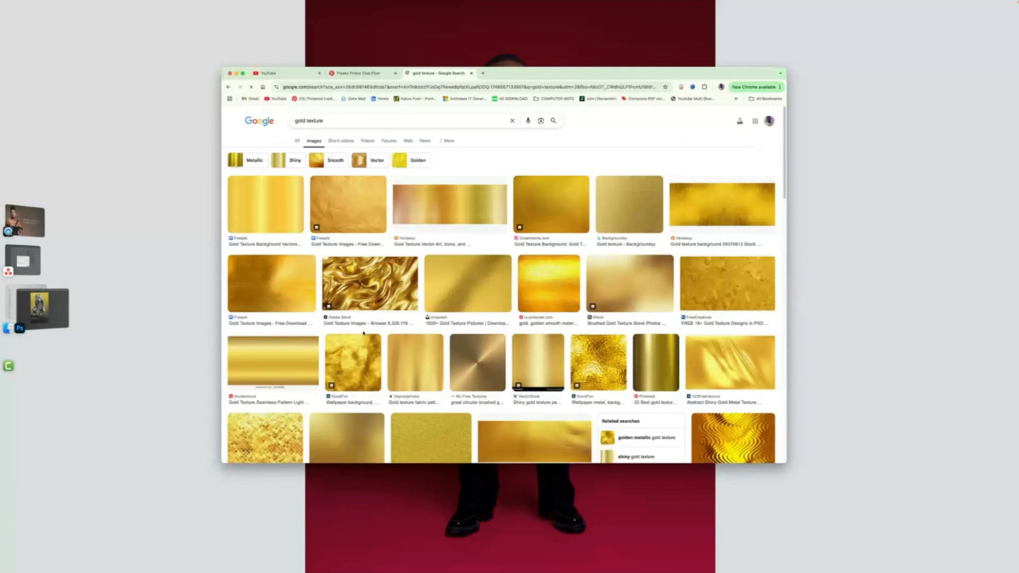
scroll(363, 333, "down", 2)
scroll(368, 314, "down", 2)
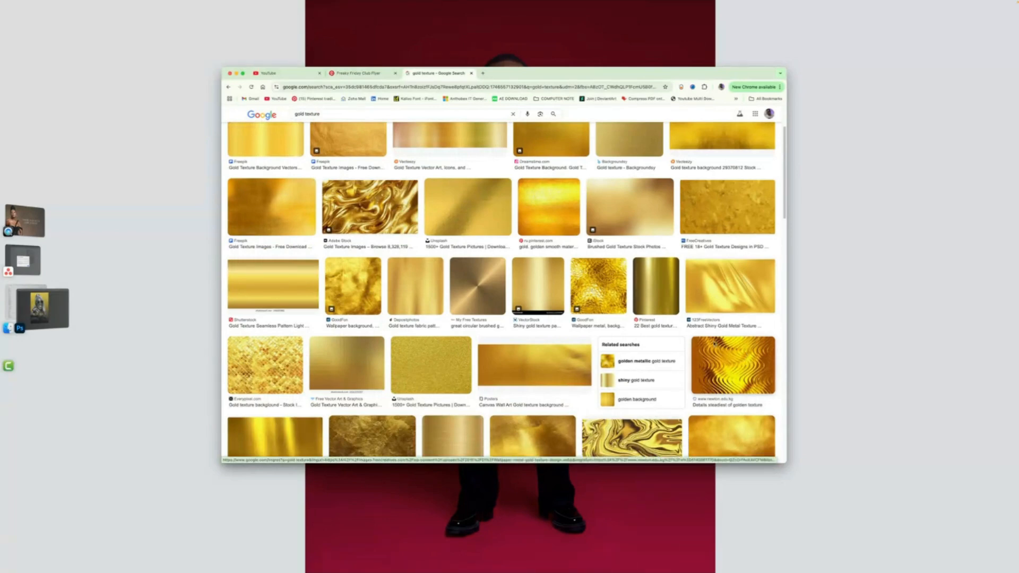
scroll(400, 274, "down", 3)
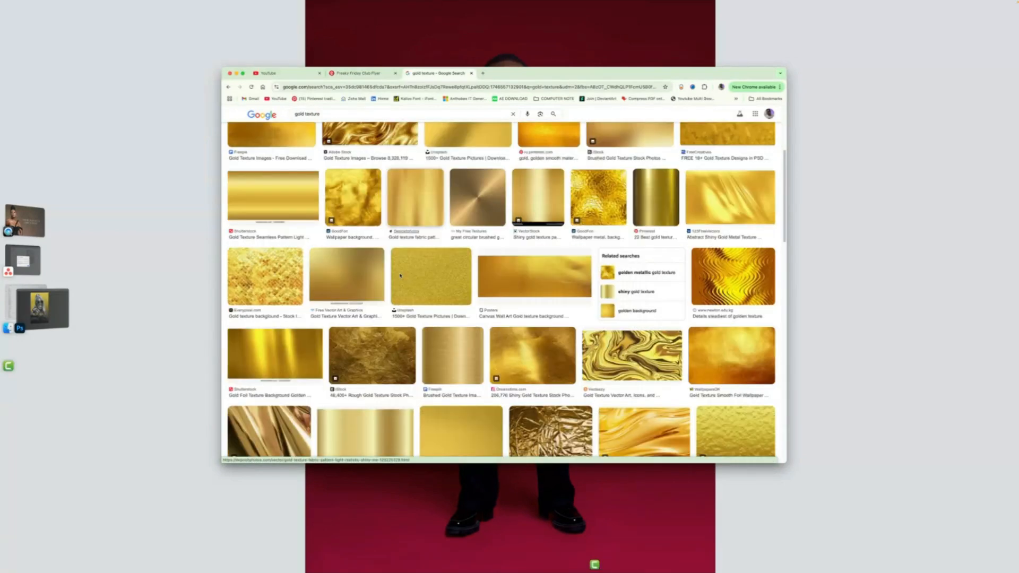
scroll(664, 284, "up", 3)
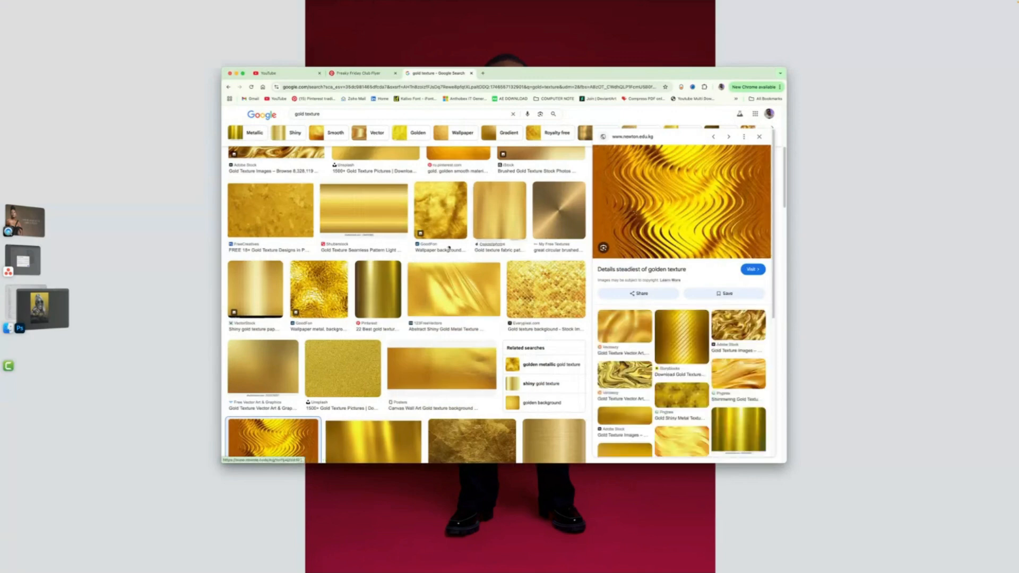
right_click(673, 201)
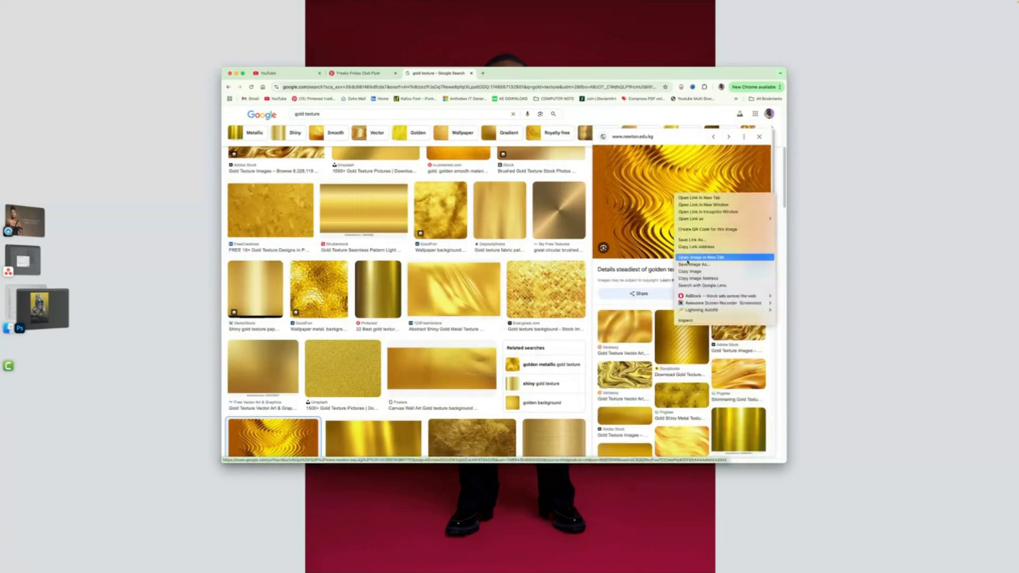
left_click(690, 271)
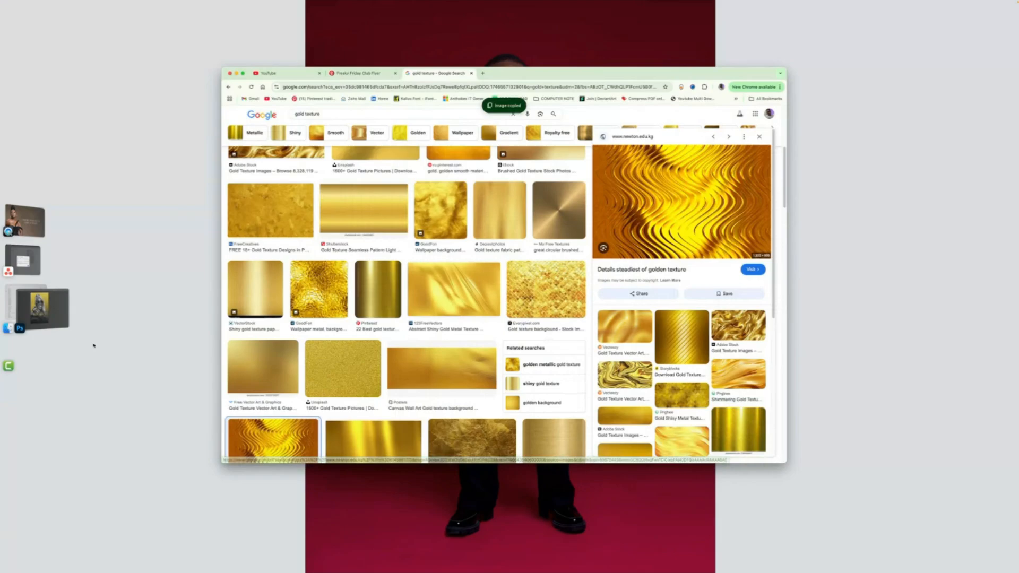
- Return to Photoshop and paste the gold texture as a new layer above the ELEGANCE text layer
left_click(38, 307)
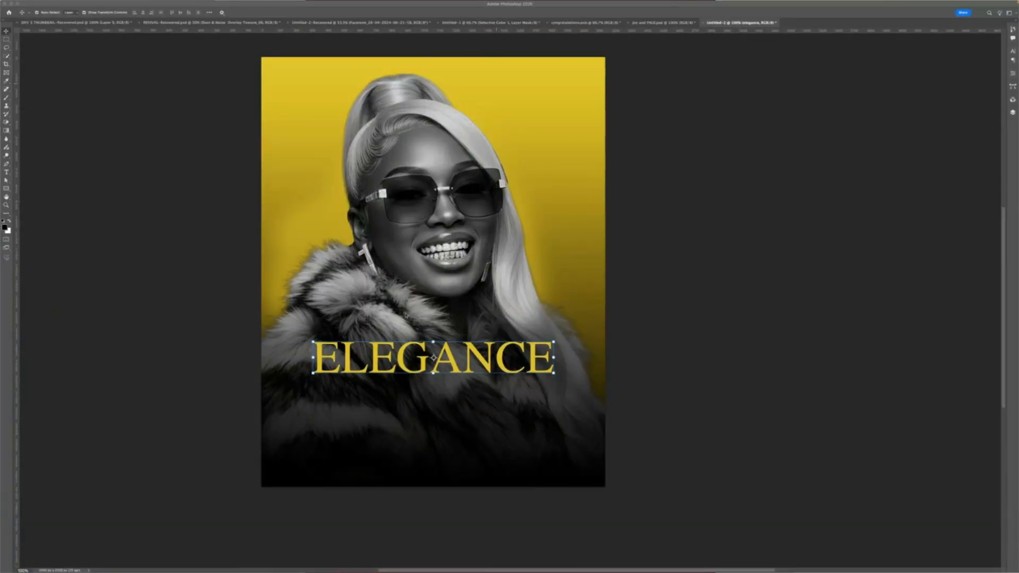
key("super+t")
left_click(324, 11)
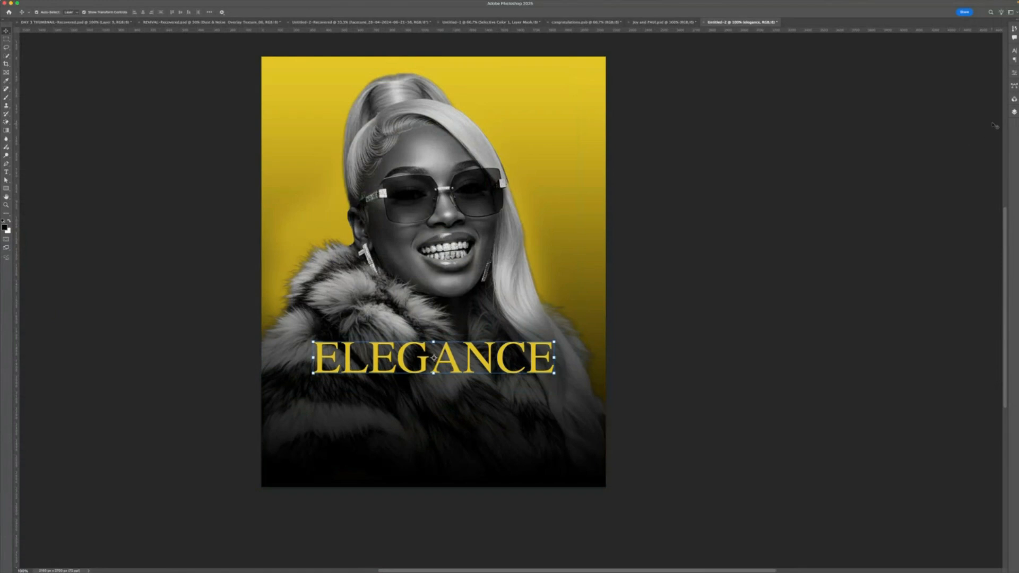
left_click(1014, 112)
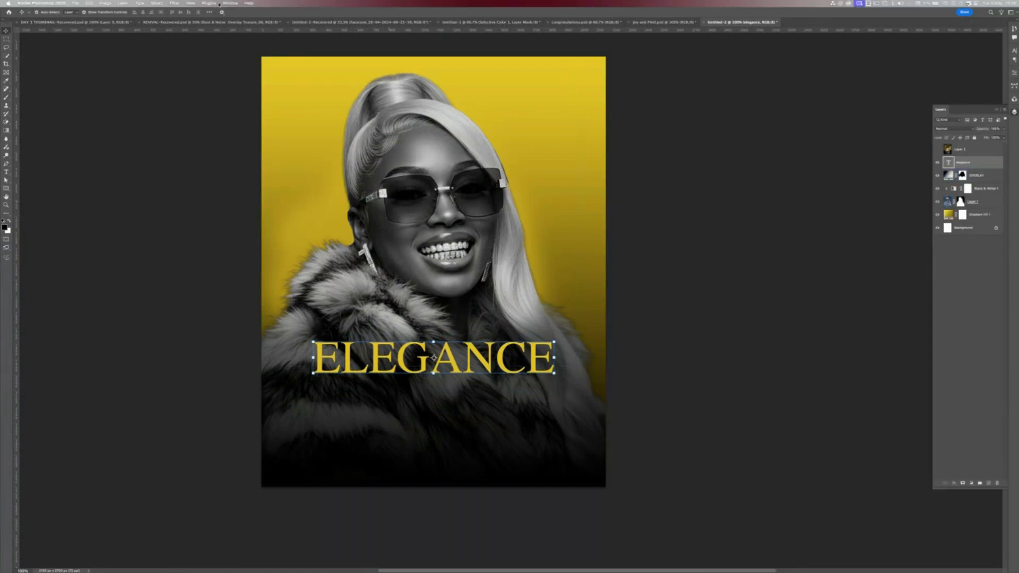
left_click(229, 3)
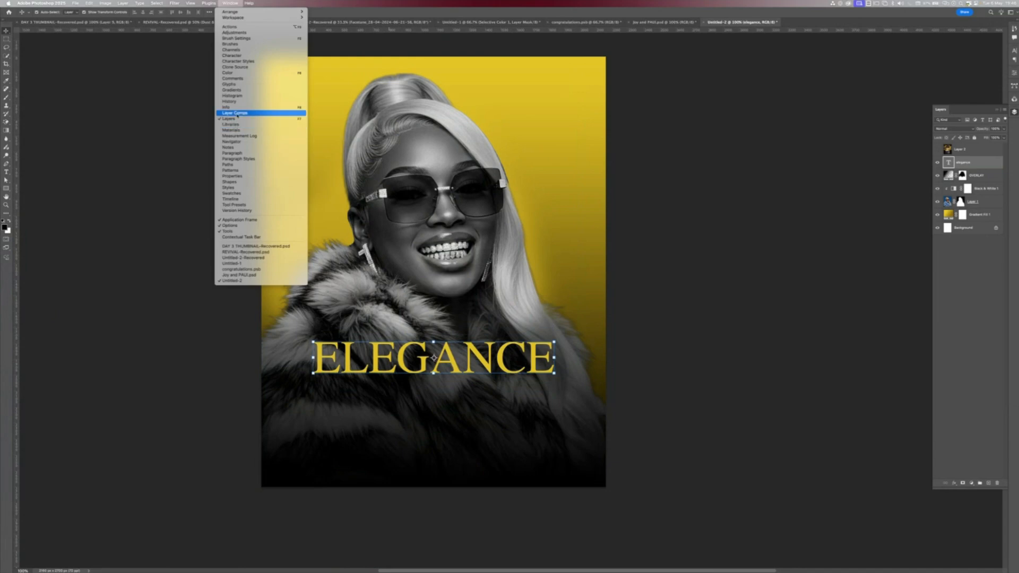
left_click(981, 172)
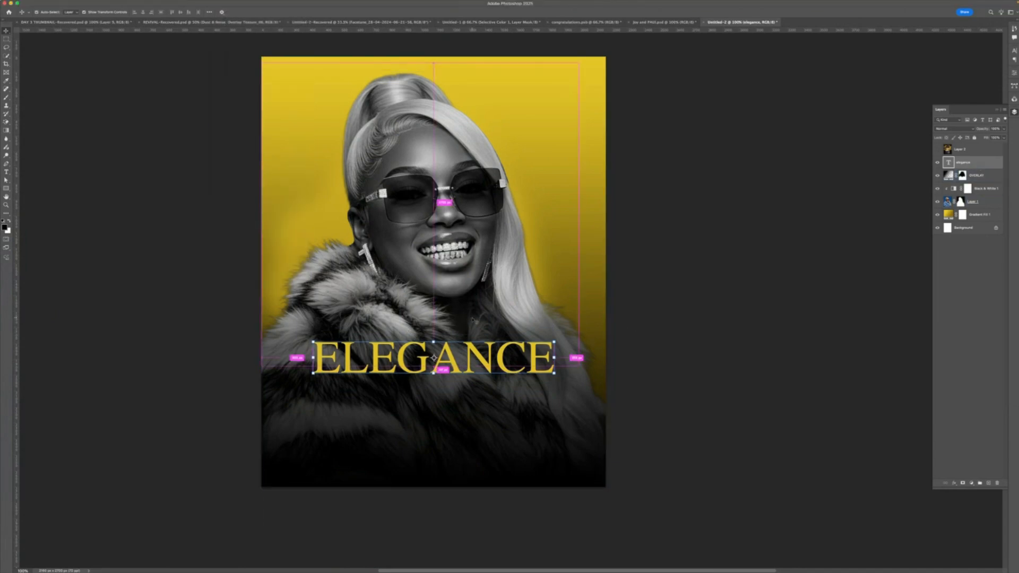
key("super+v")
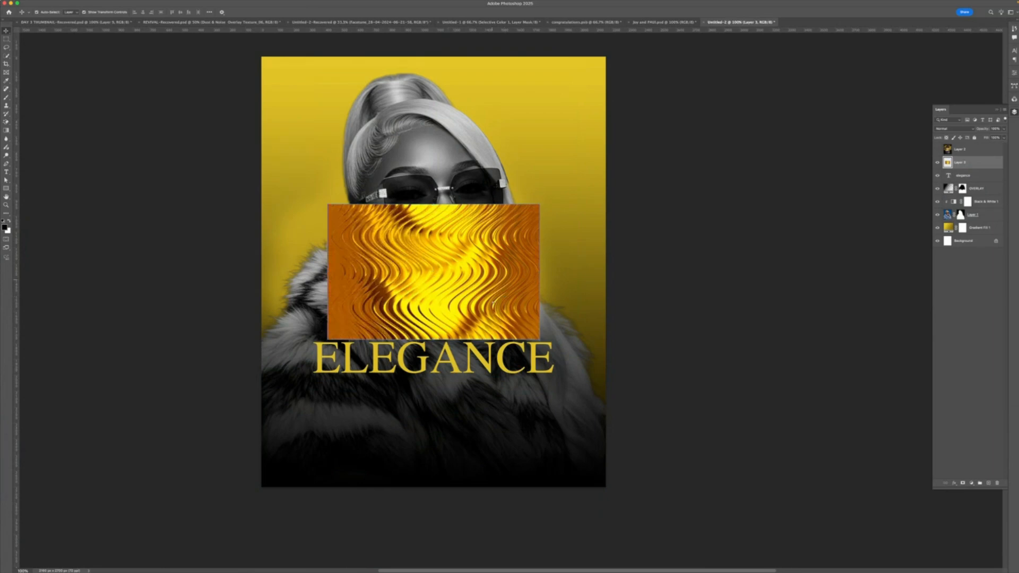
- Move the gold texture over the ELEGANCE text and scale it wider to cover the whole word
left_click_drag(433, 270, 418, 362)
key("super+t")
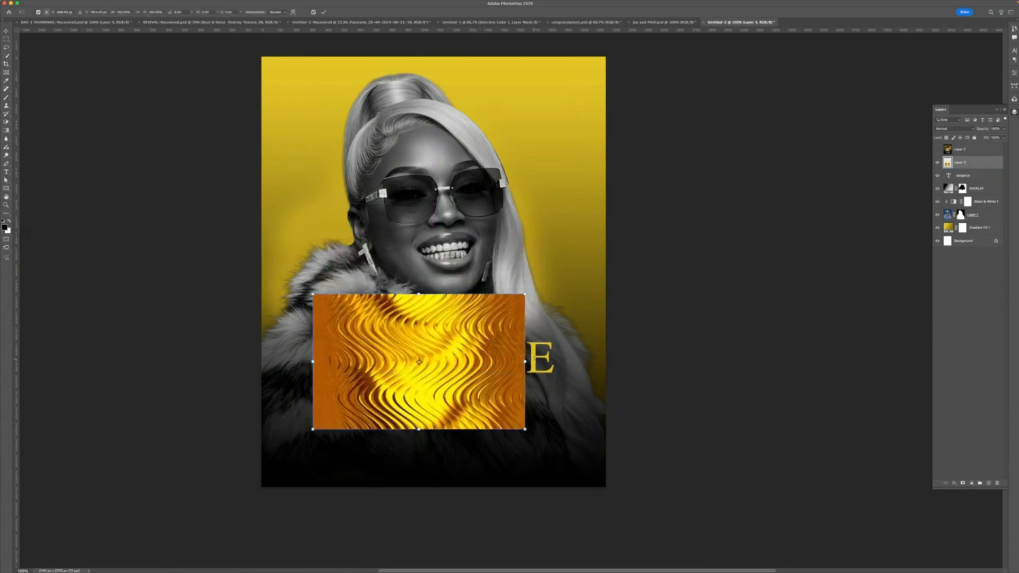
left_click_drag(525, 362, 557, 361)
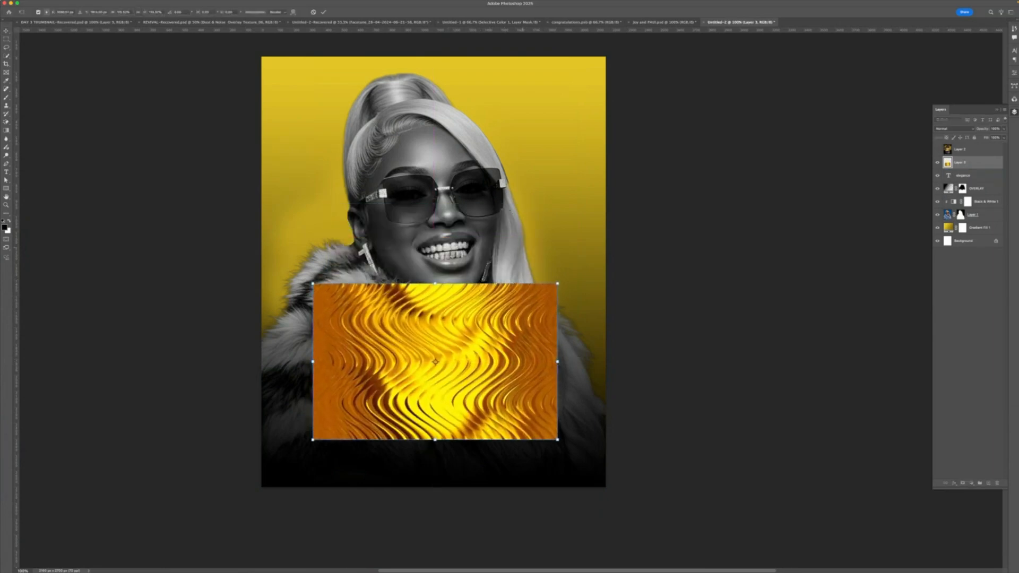
left_click(323, 12)
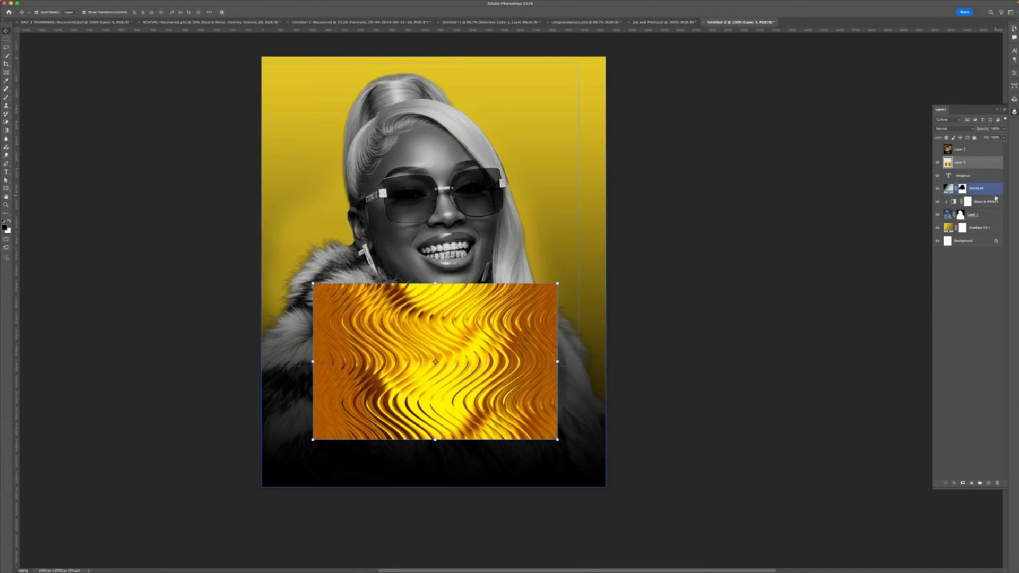
- Clip the gold texture layer to the ELEGANCE text as a clipping mask and widen it slightly
right_click(988, 165)
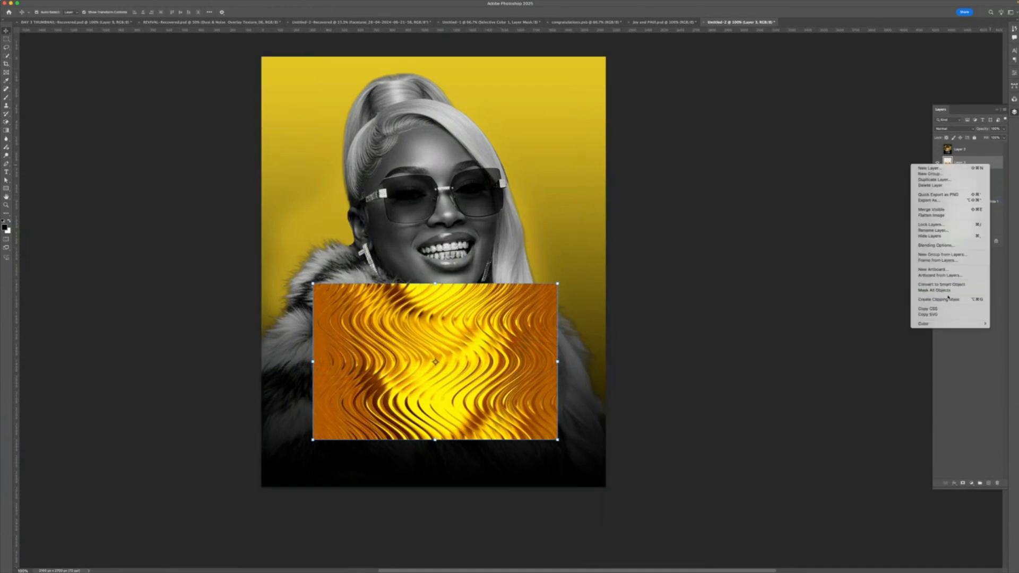
left_click(948, 300)
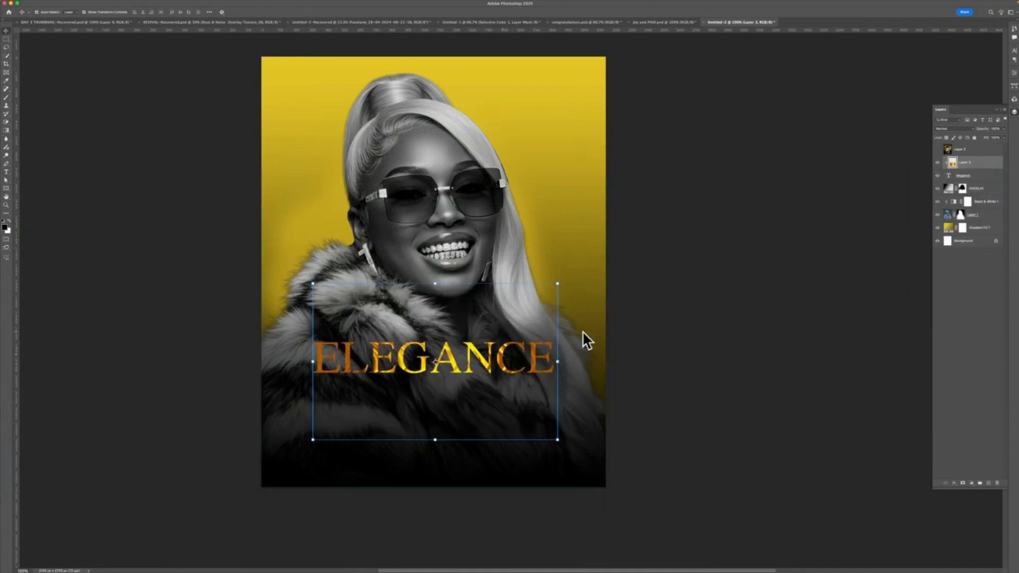
left_click(488, 249)
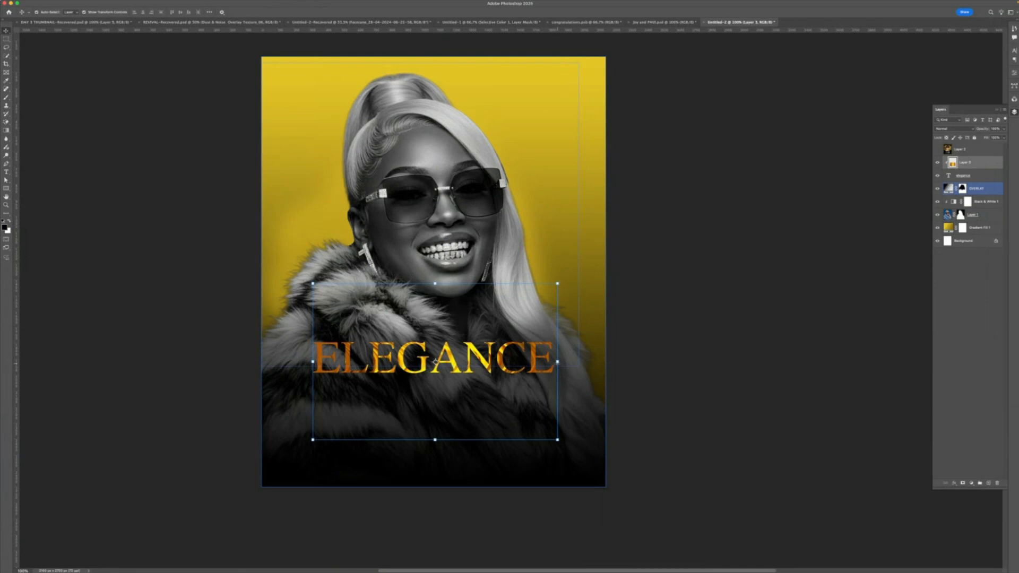
left_click_drag(558, 363, 561, 365)
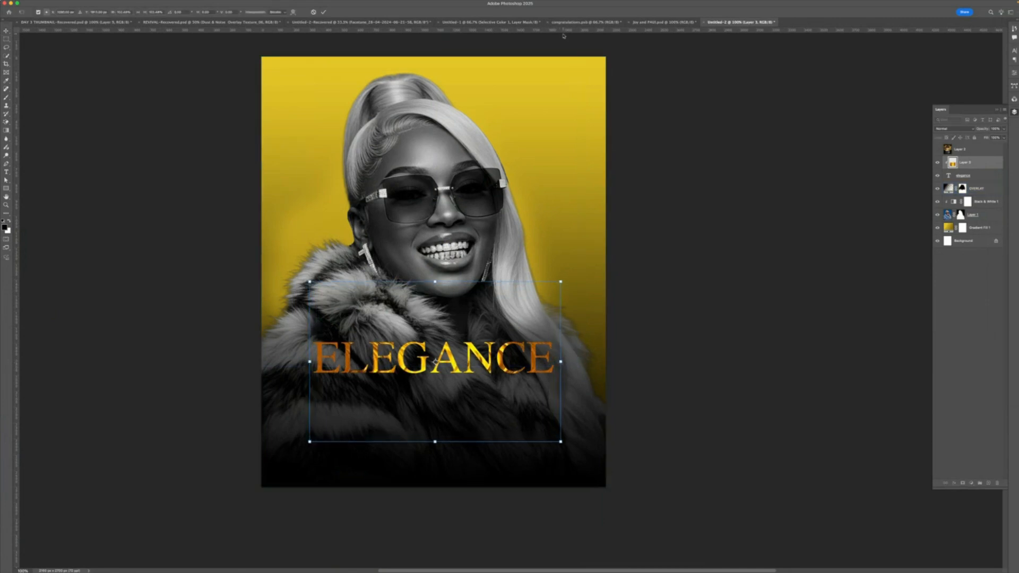
left_click(323, 12)
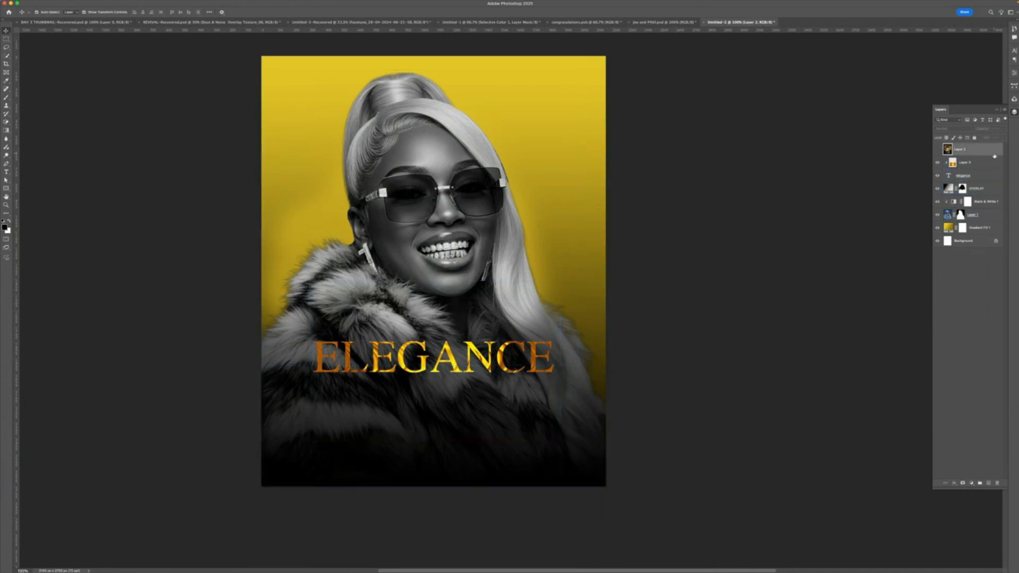
- Add a drop shadow layer style to the ELEGANCE text, adjusting its size slightly
left_click(979, 178)
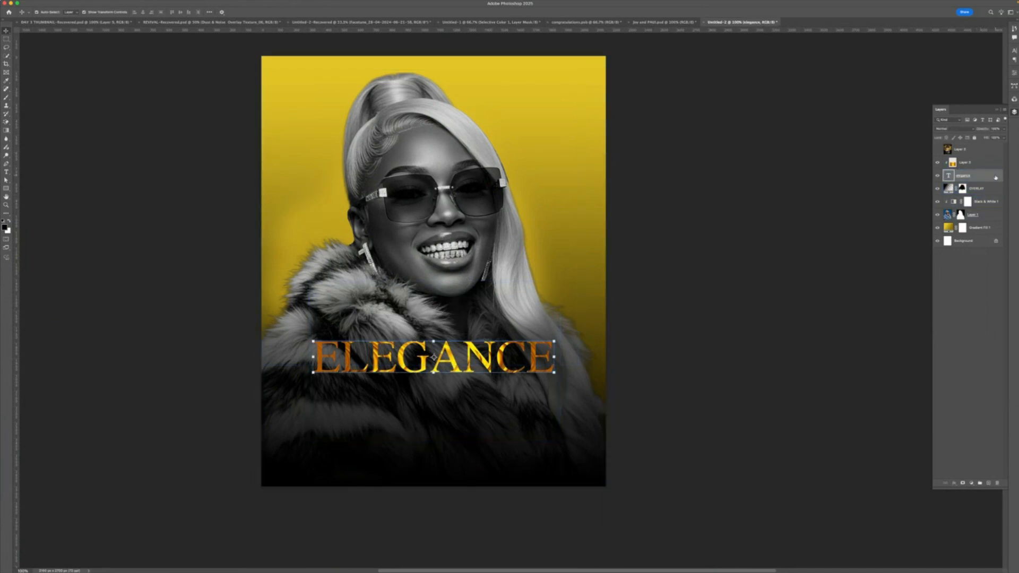
double_click(996, 177)
left_click(682, 348)
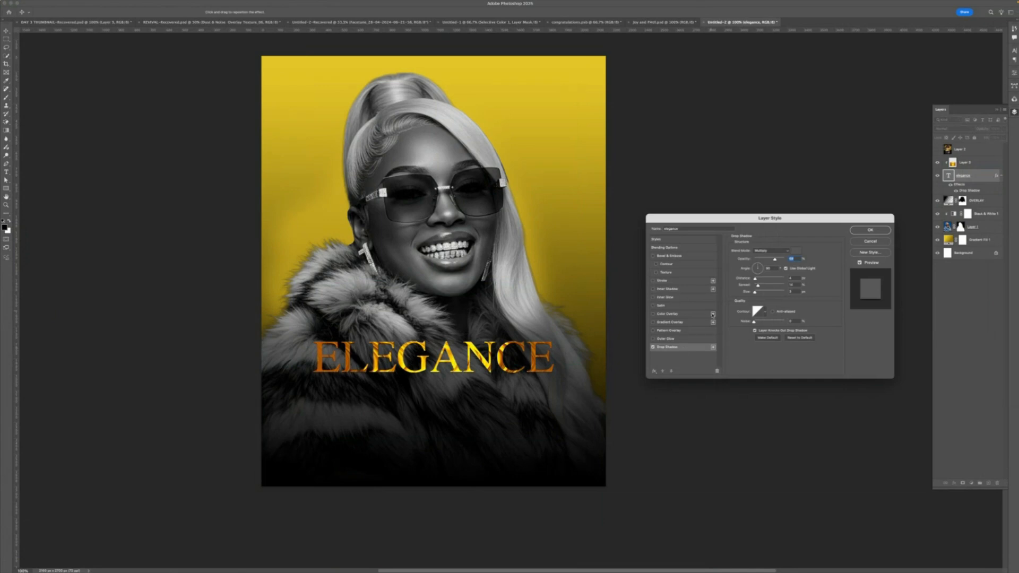
left_click_drag(756, 291, 759, 294)
left_click(869, 231)
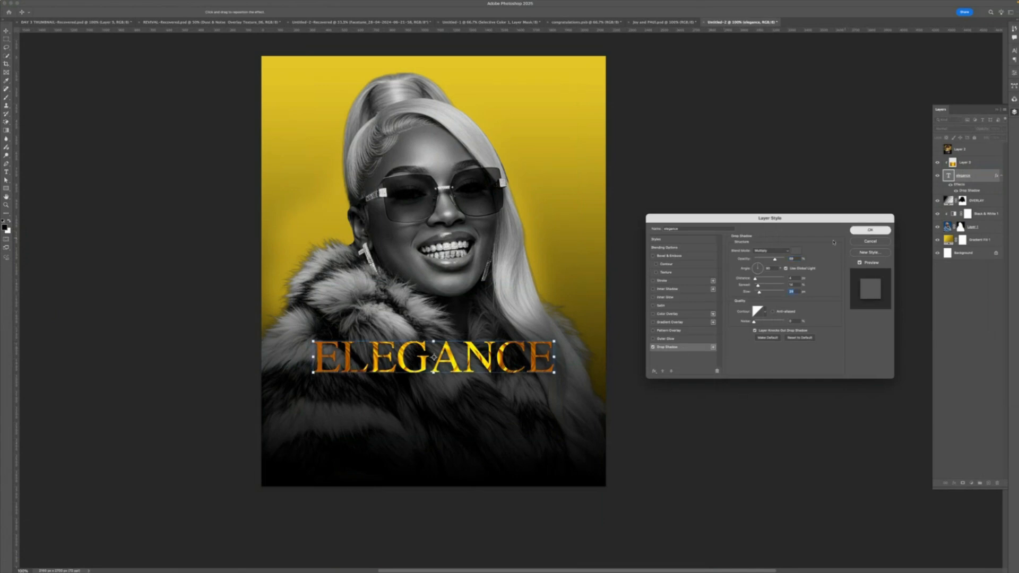
left_click(521, 360)
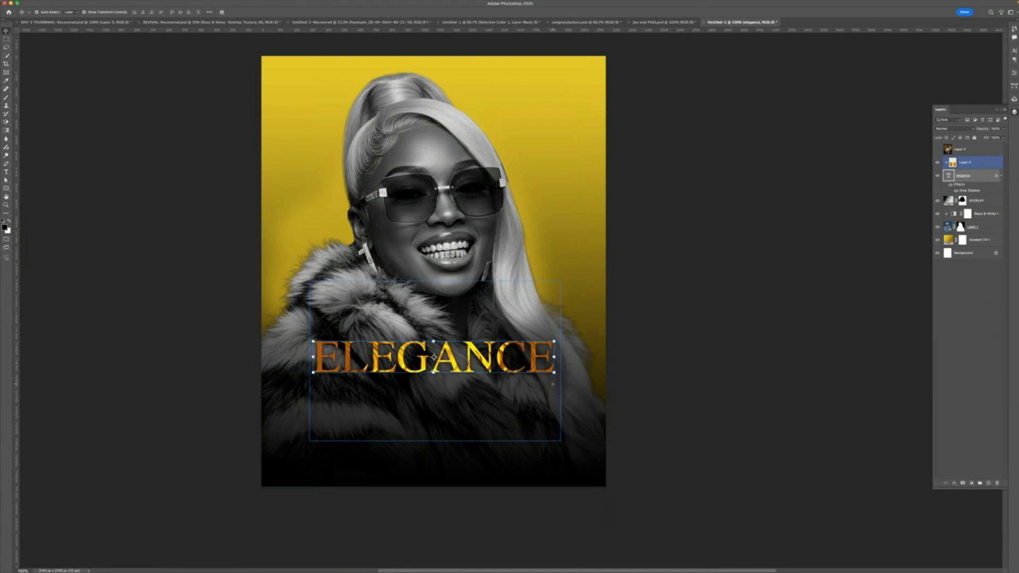
- Switch to the browser and copy the abstract shiny gold metal texture from the gold texture image results
mouse_move(520, 568)
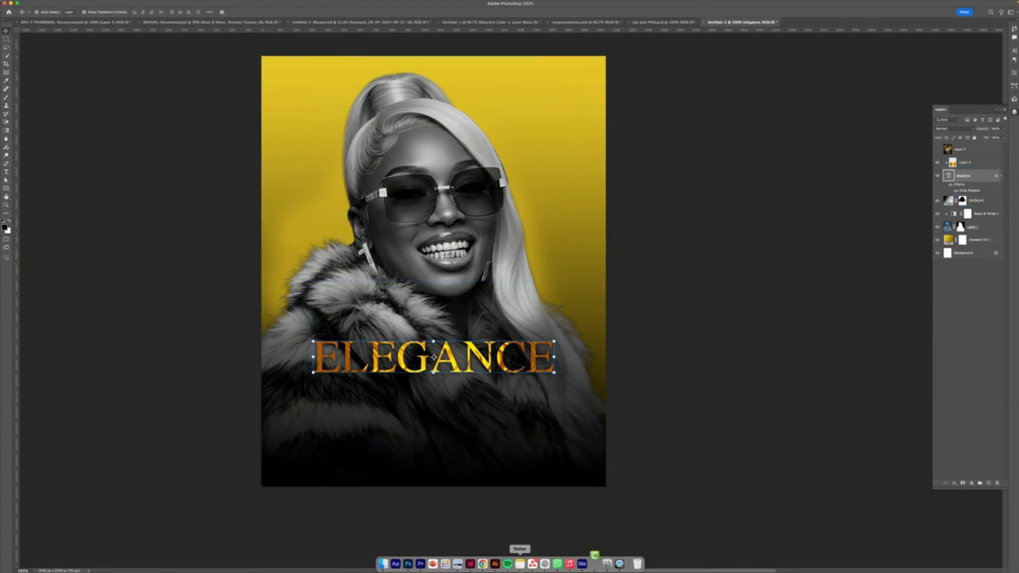
left_click(483, 563)
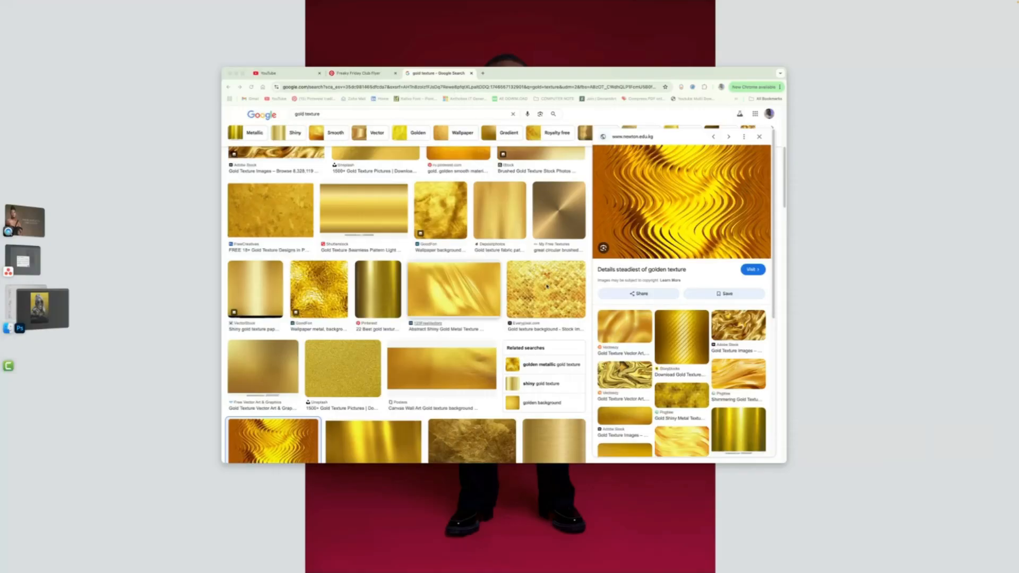
scroll(388, 352, "down", 3)
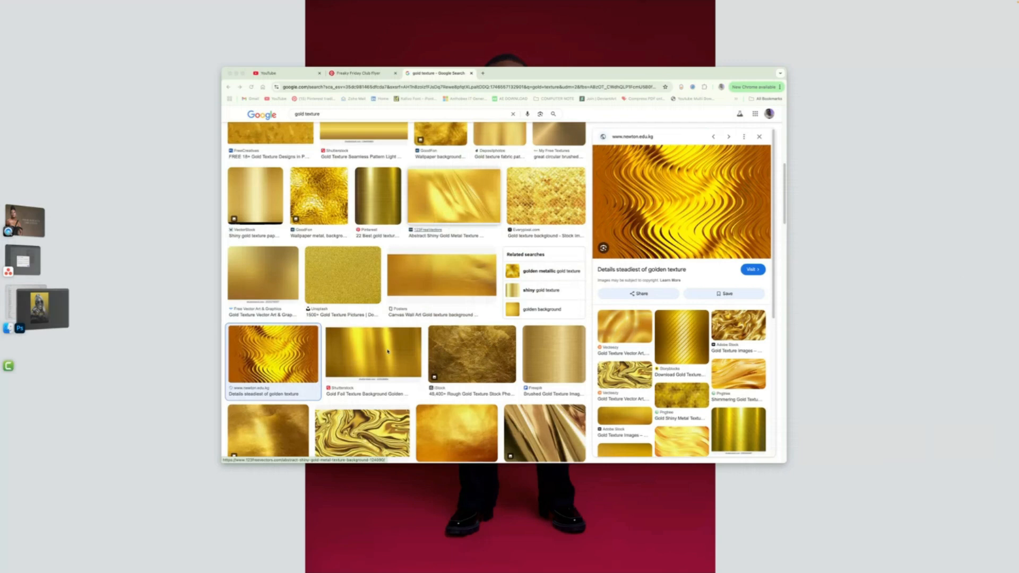
scroll(388, 351, "down", 3)
left_click(377, 265)
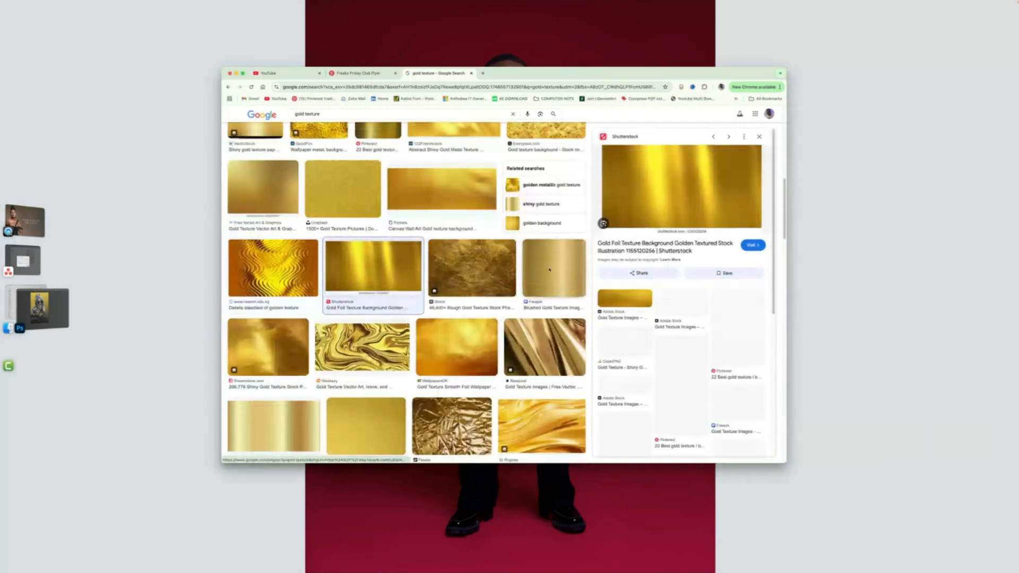
scroll(435, 204, "up", 3)
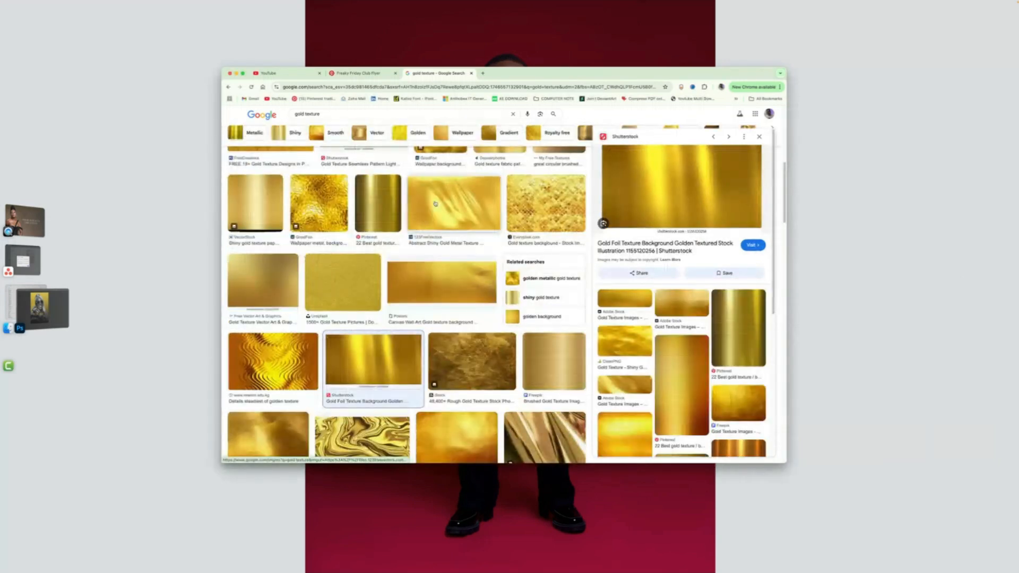
scroll(435, 204, "up", 3)
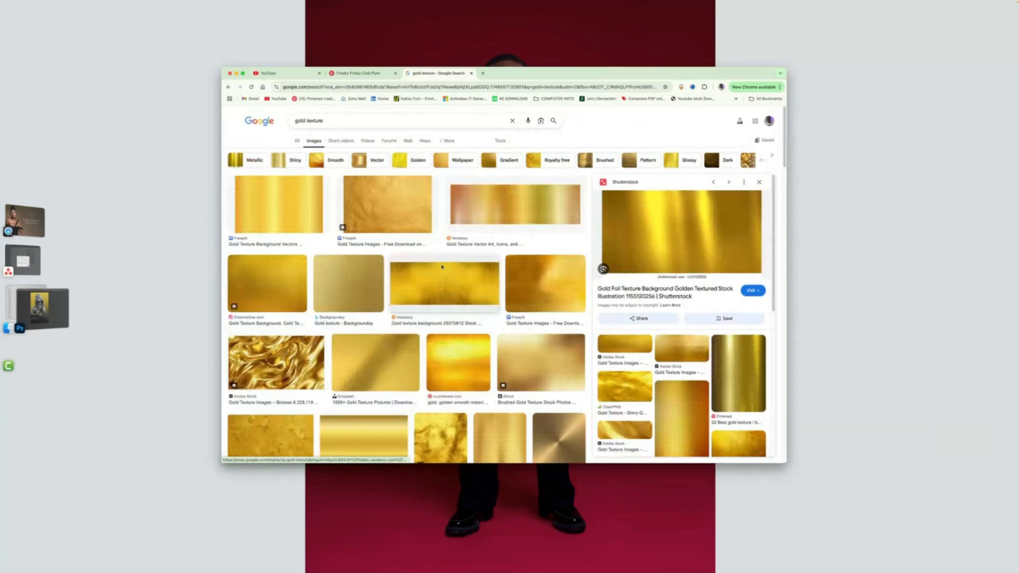
scroll(448, 260, "down", 3)
scroll(439, 271, "down", 5)
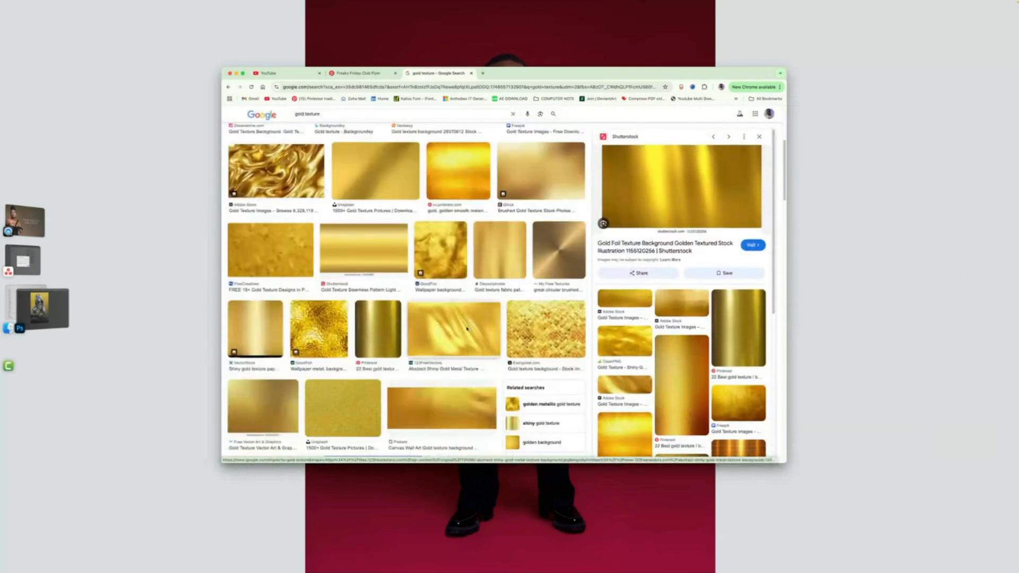
left_click(469, 328)
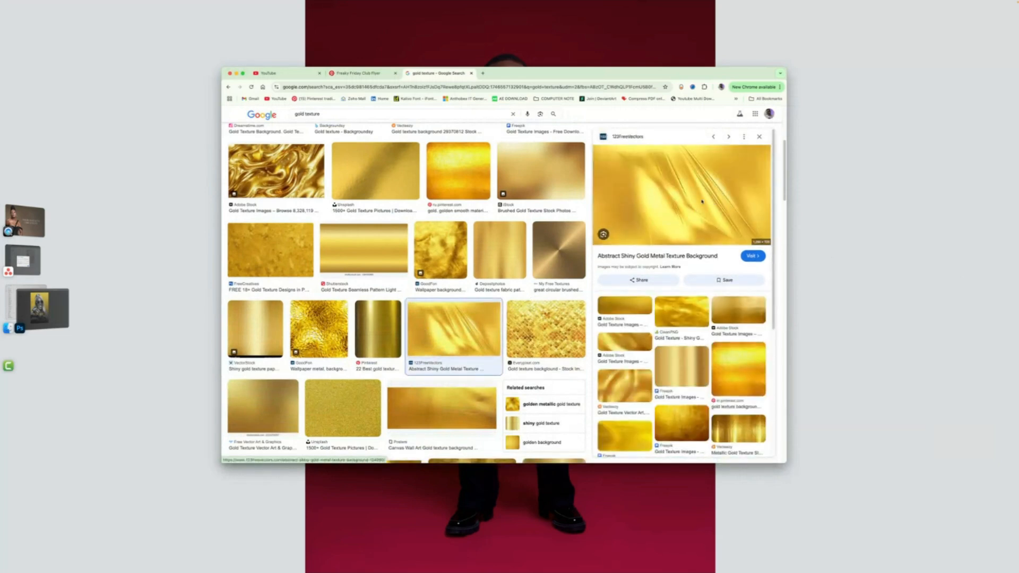
right_click(698, 193)
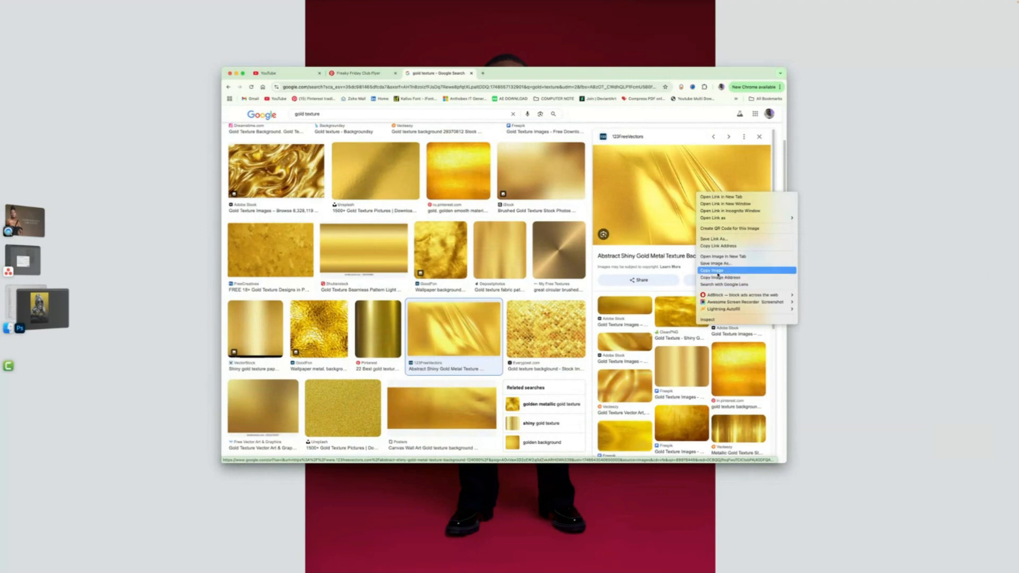
left_click(717, 271)
- Return to Photoshop and paste the shiny gold texture as a new layer inside the ELEGANCE clipping group
left_click(43, 308)
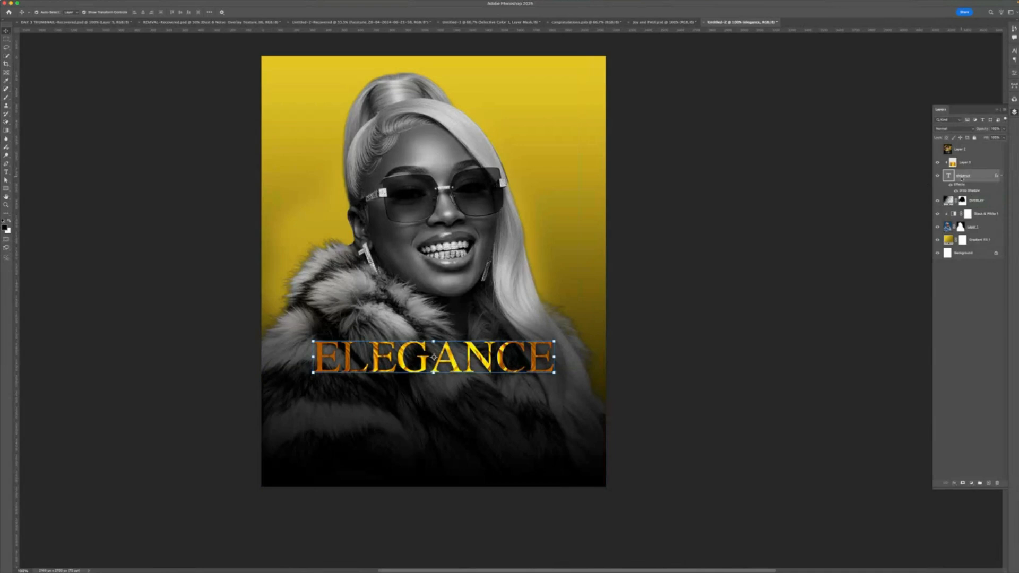
left_click(971, 166)
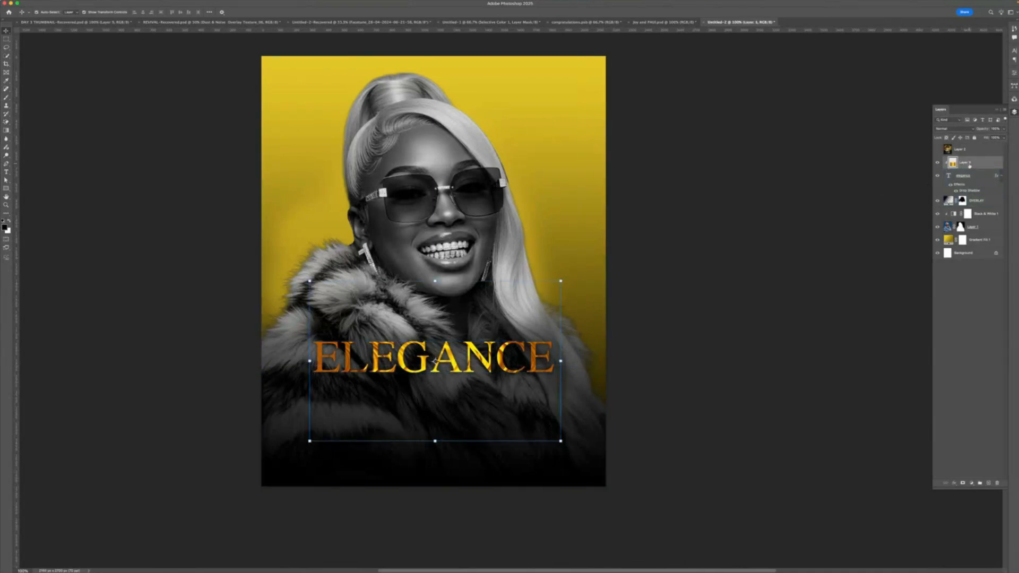
key("super+v")
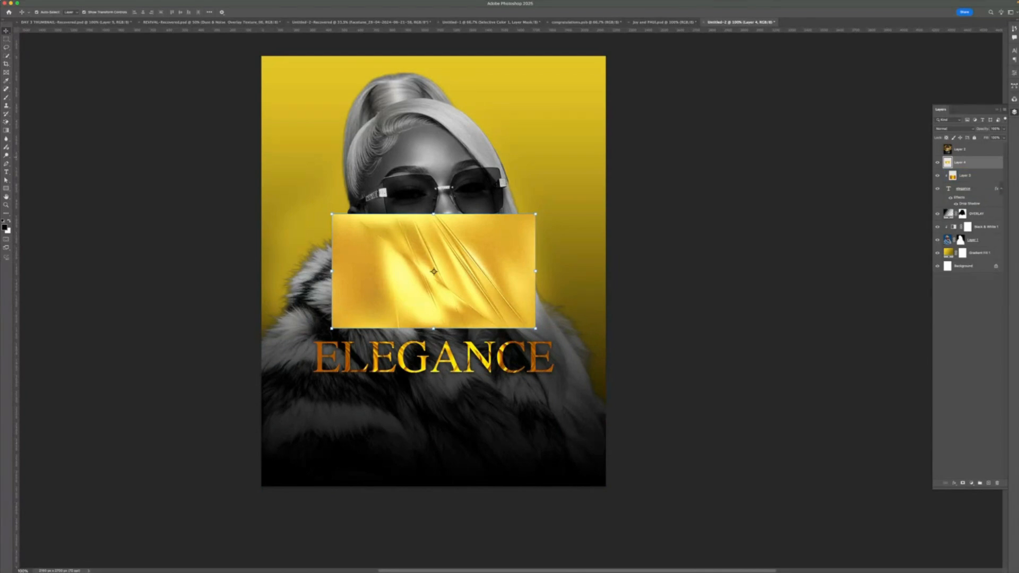
left_click_drag(976, 163, 980, 178)
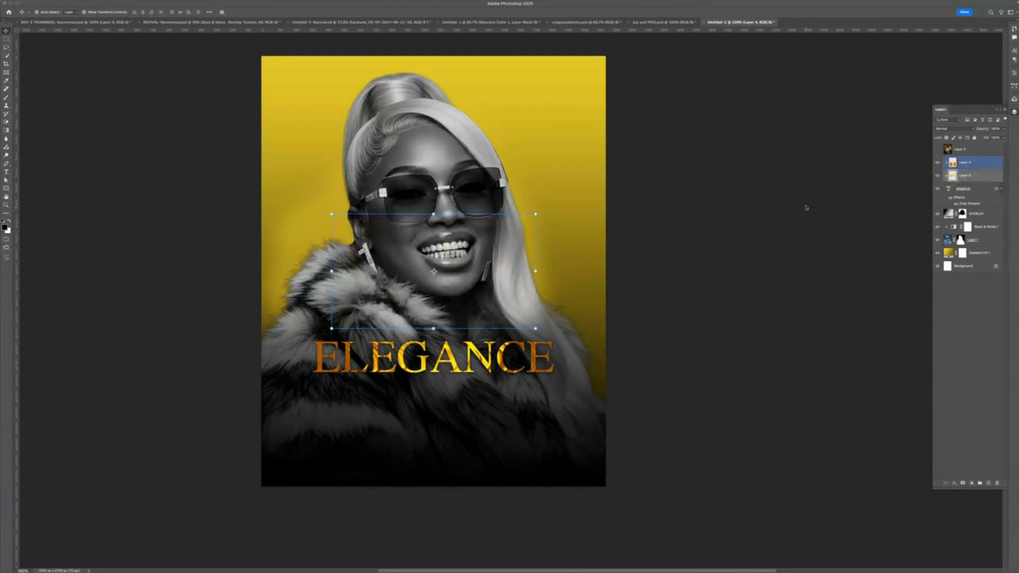
- Move the new gold texture down over the ELEGANCE word and stretch it wider to cover it
key("super+t")
left_click_drag(434, 271, 397, 347)
left_click_drag(499, 347, 565, 347)
left_click(323, 12)
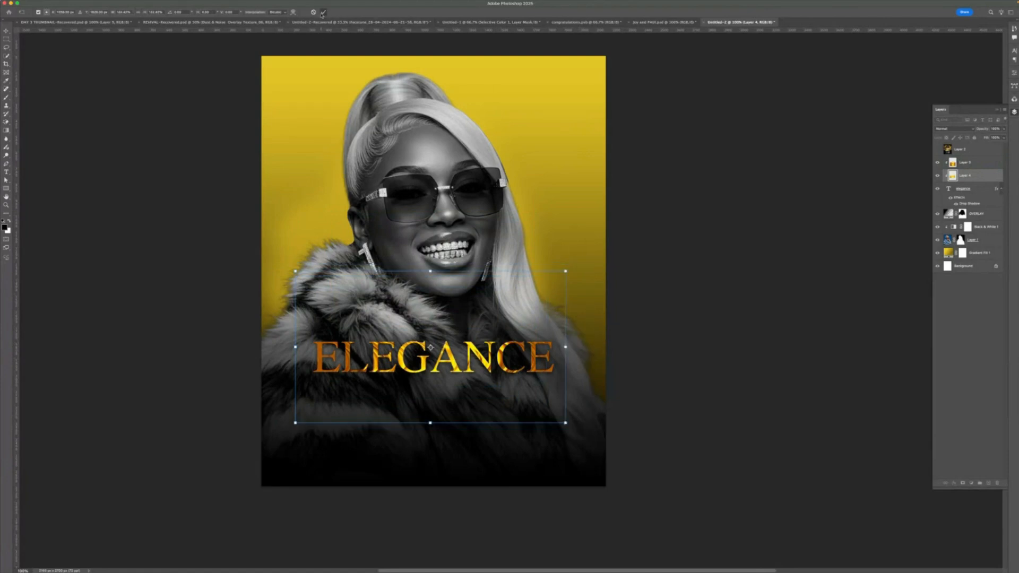
- Delete the old wavy gold texture layer and narrow the new shiny texture slightly over the title
left_click(970, 163)
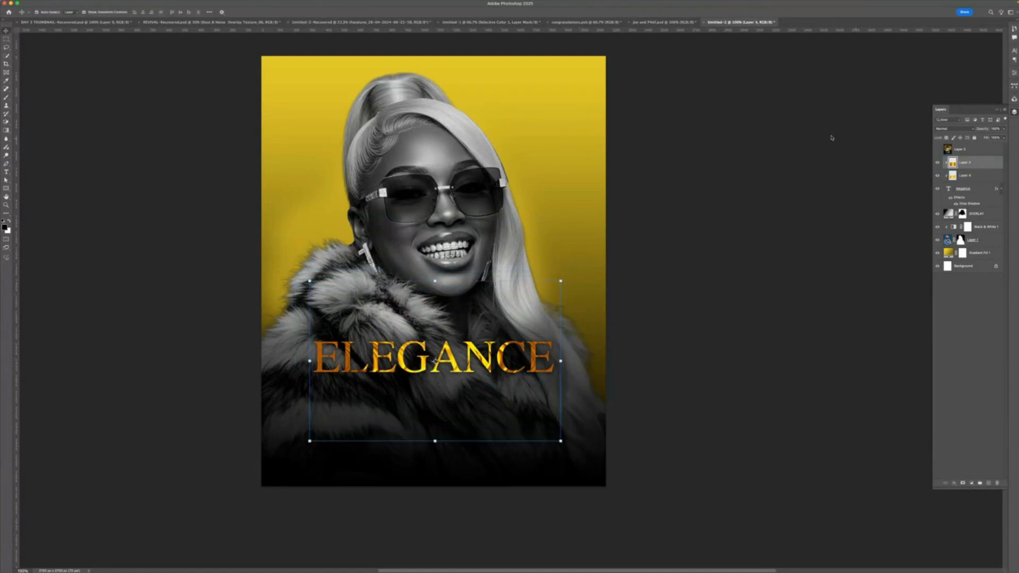
key("Delete")
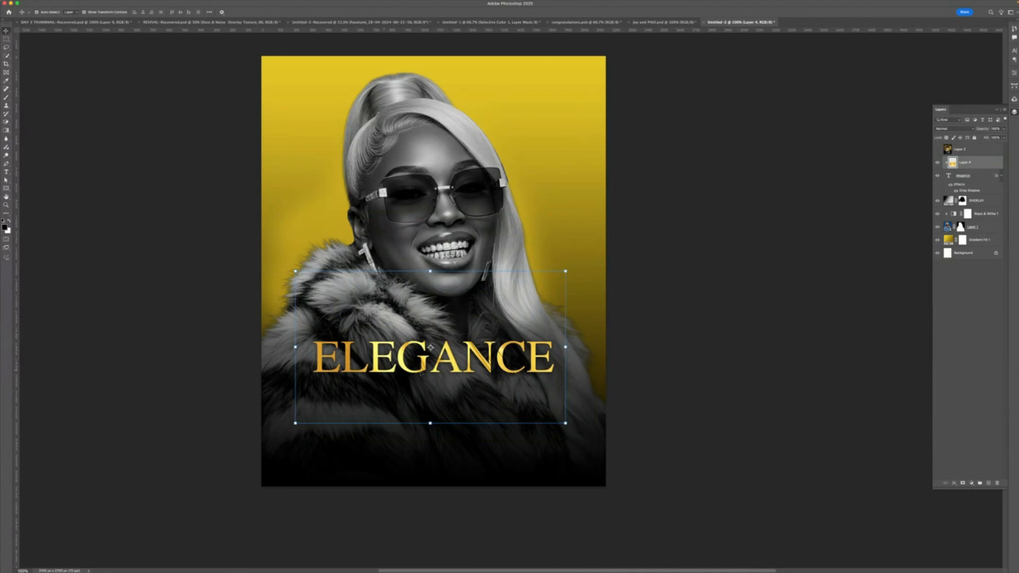
key("ctrl+t")
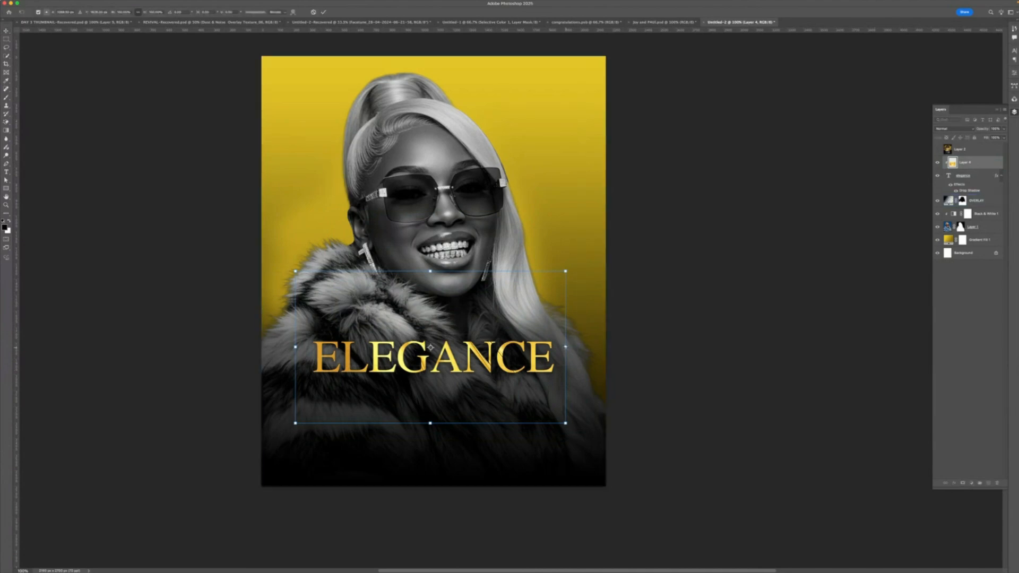
left_click_drag(565, 346, 555, 346)
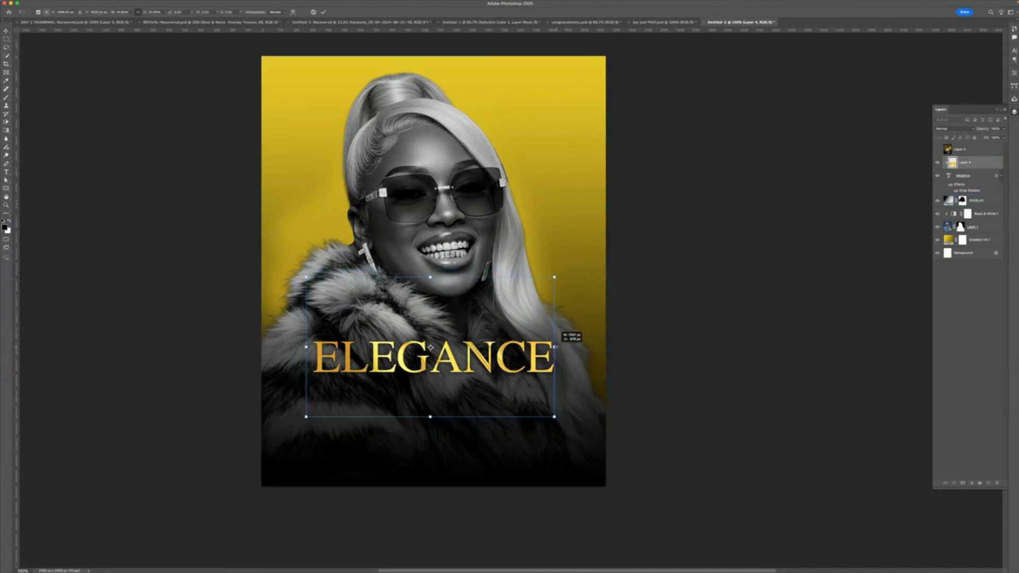
left_click(324, 11)
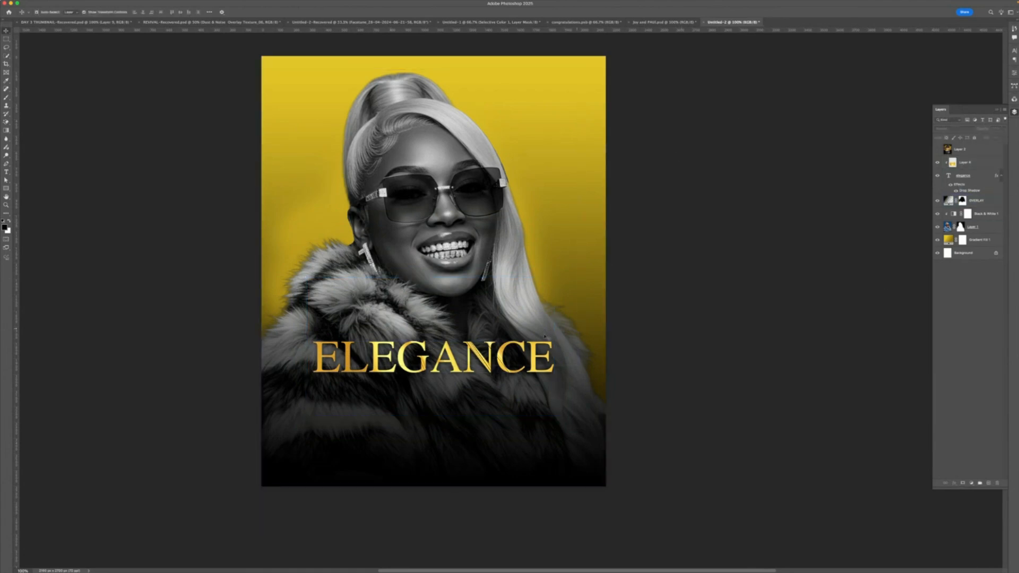
- Add a NIGHT text line below the ELEGANCE title with the Type tool
left_click(493, 356)
left_click(7, 172)
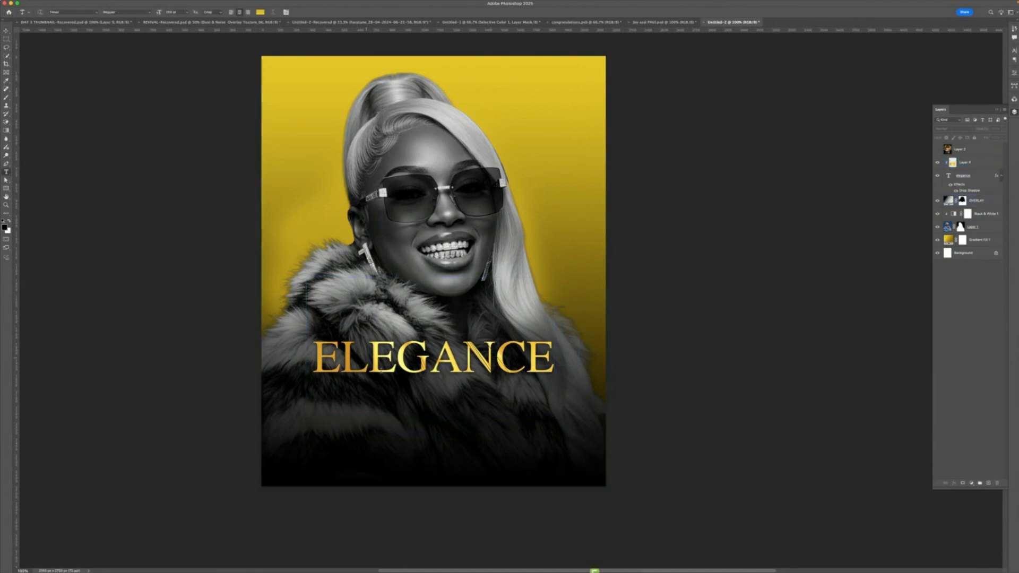
left_click(397, 409)
type("NIGHT")
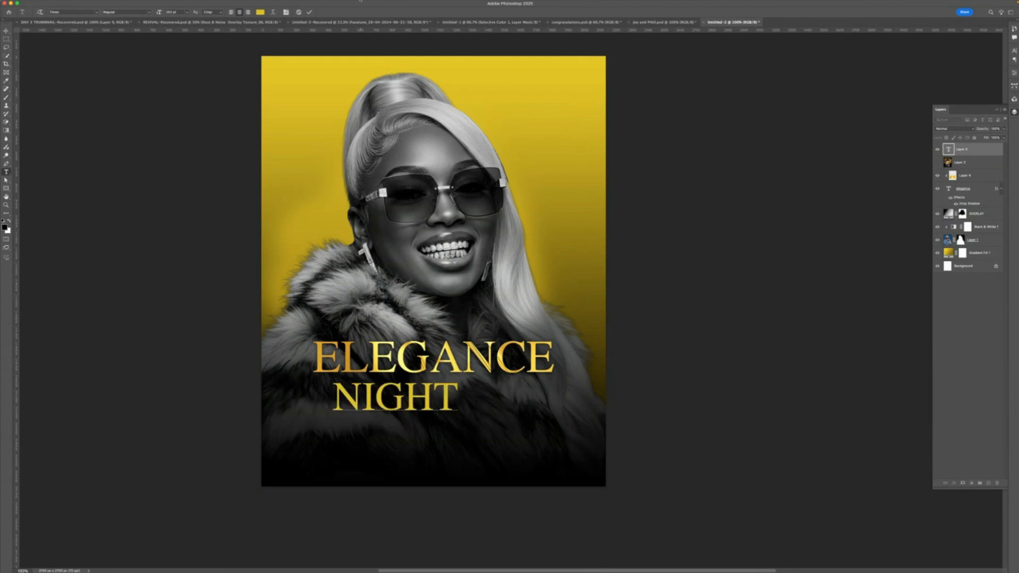
key("Escape")
- Turn off all caps for the night text and change its font to a script typeface
left_click(286, 12)
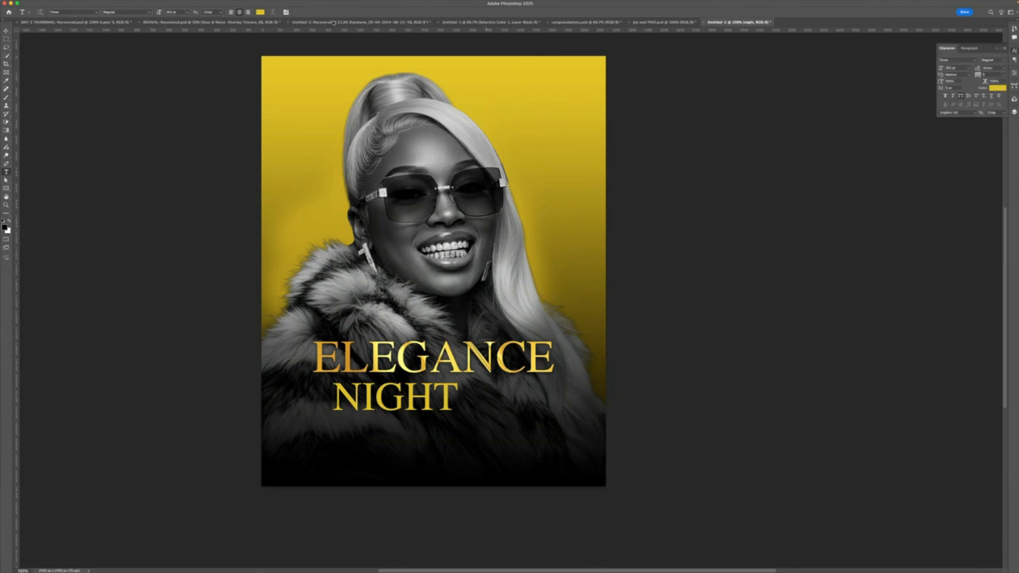
left_click(960, 96)
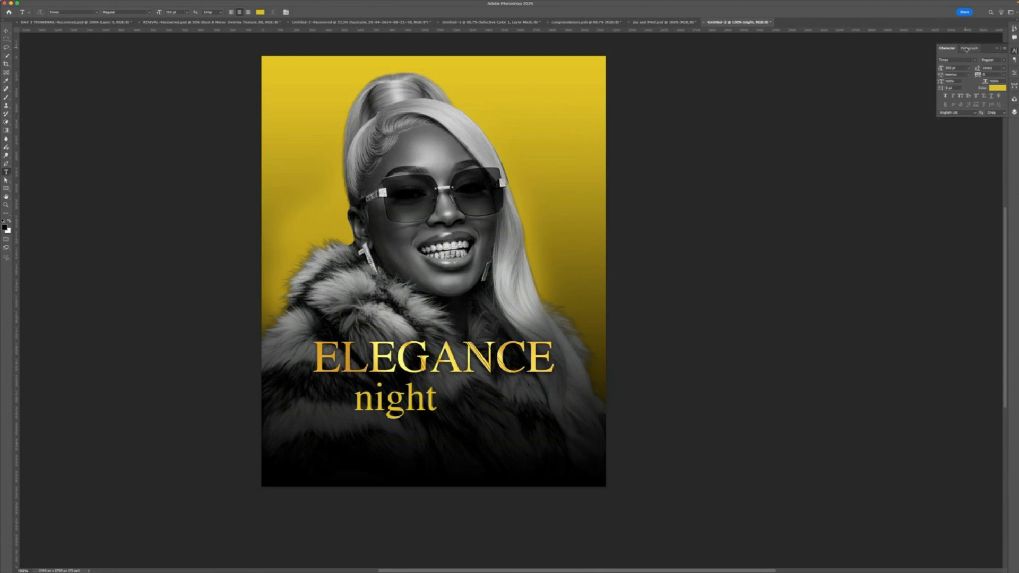
left_click(978, 62)
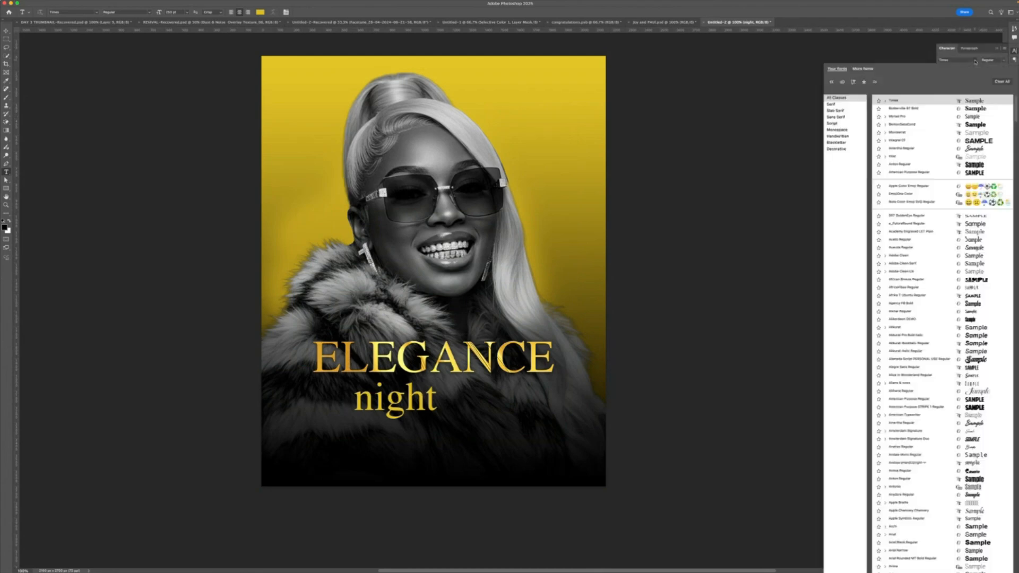
left_click(971, 149)
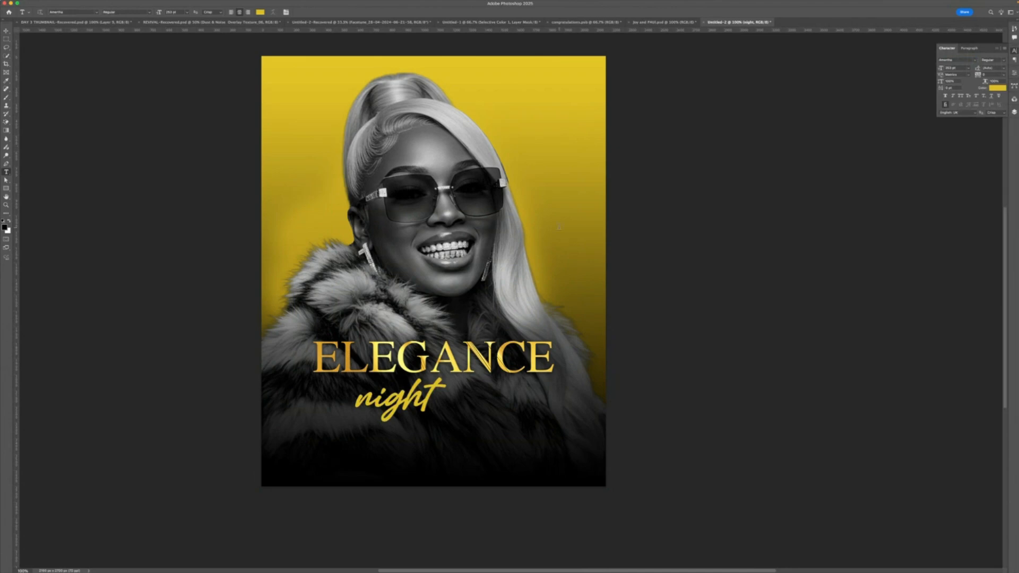
- Move the night text up so it overlaps the bottom of the ELEGANCE title
key("super+t")
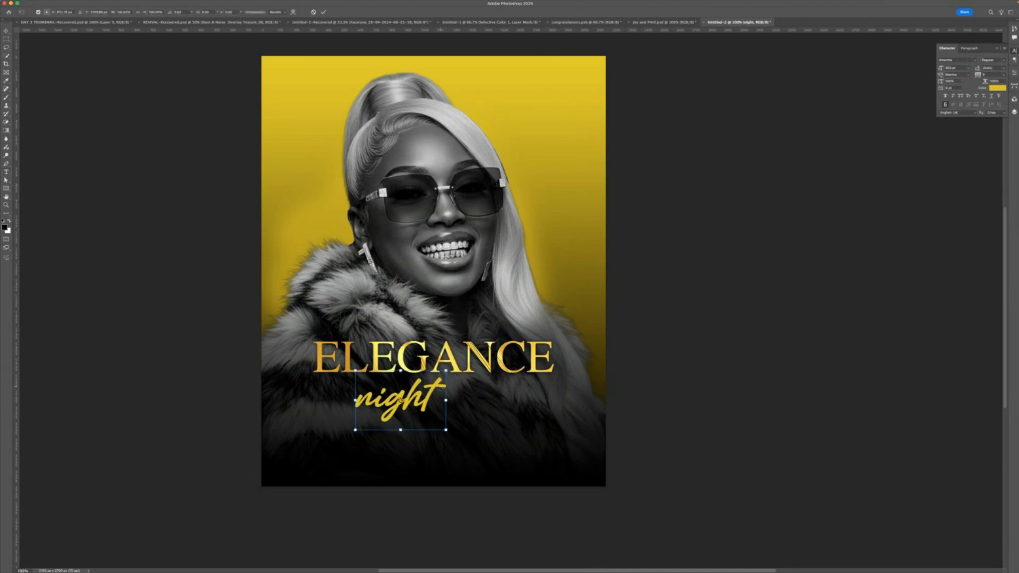
left_click_drag(441, 383, 470, 365)
left_click(324, 12)
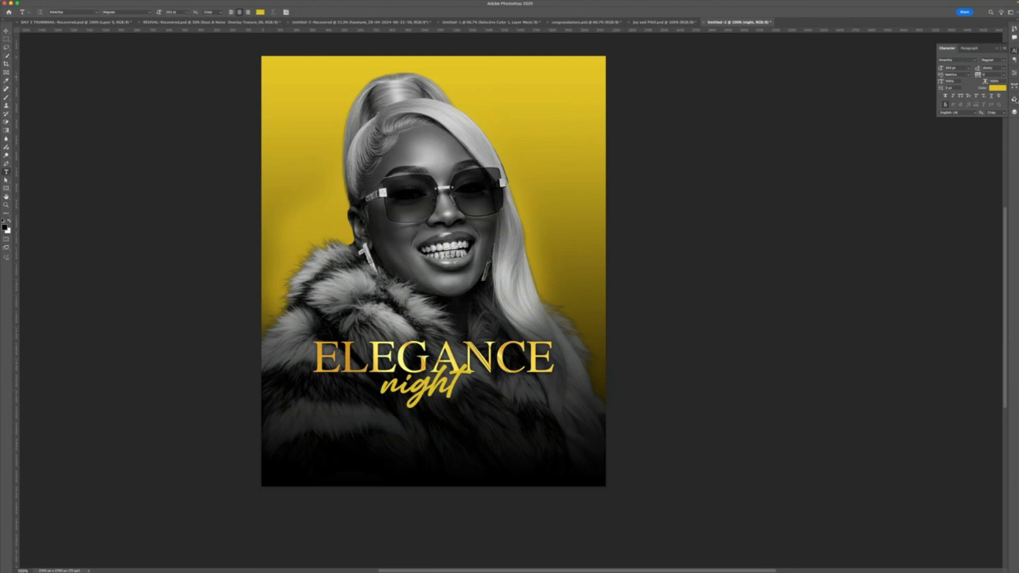
left_click(6, 30)
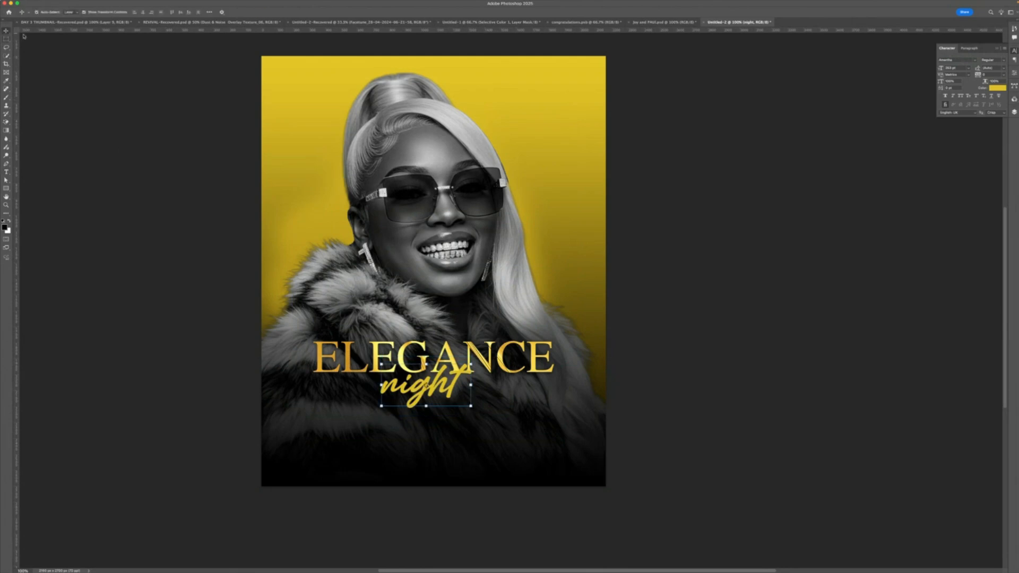
left_click(1014, 112)
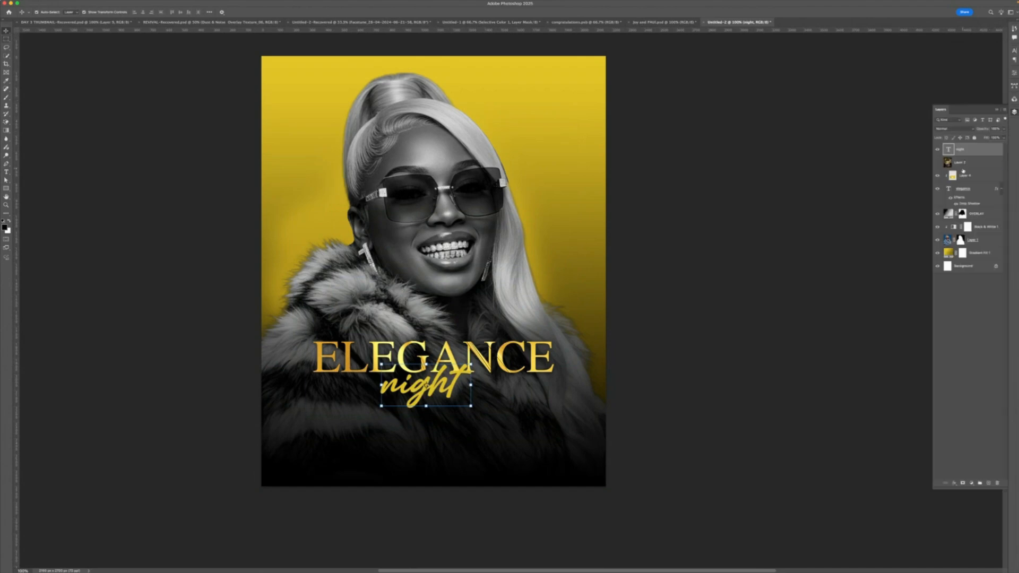
left_click(969, 163)
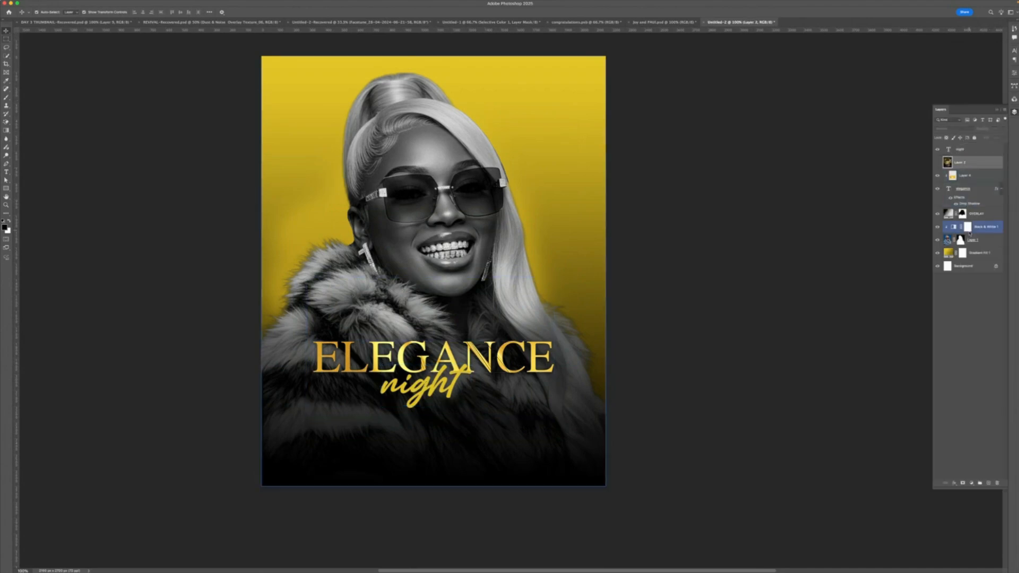
left_click(444, 393)
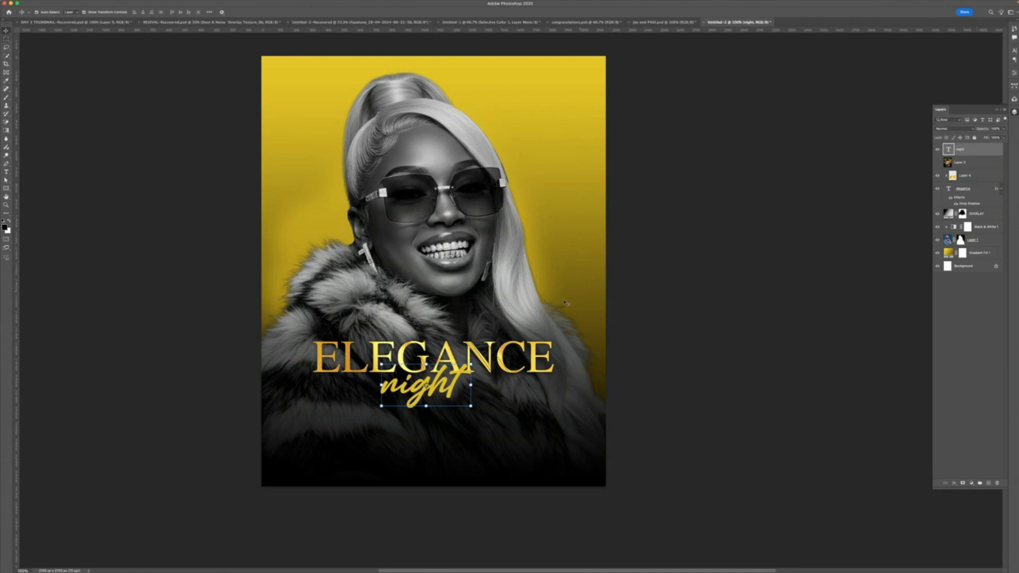
- Add a Gradient Overlay to the night text and set the gradient's end stop to a gold sampled from the title
double_click(974, 151)
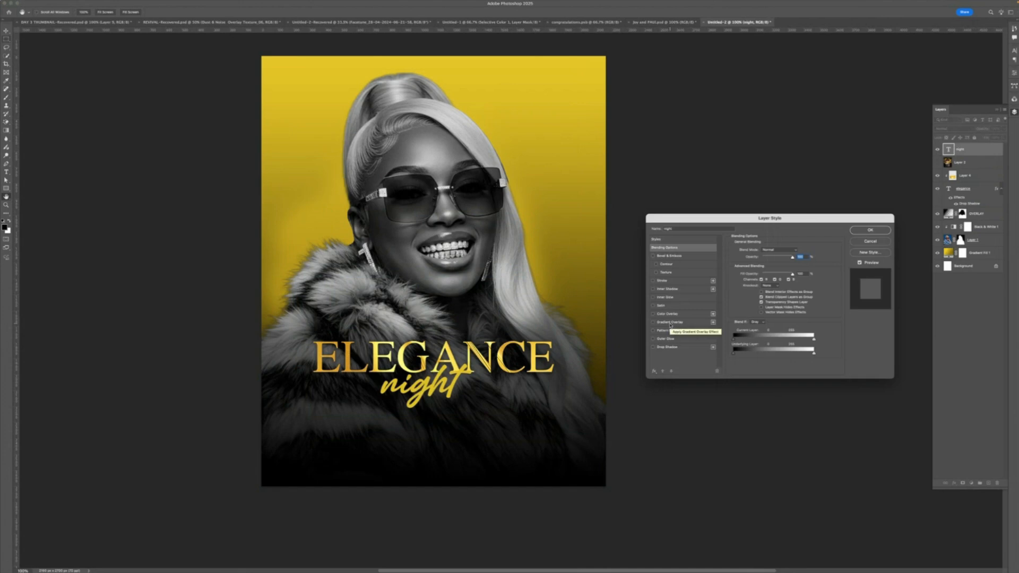
left_click(670, 322)
left_click(767, 265)
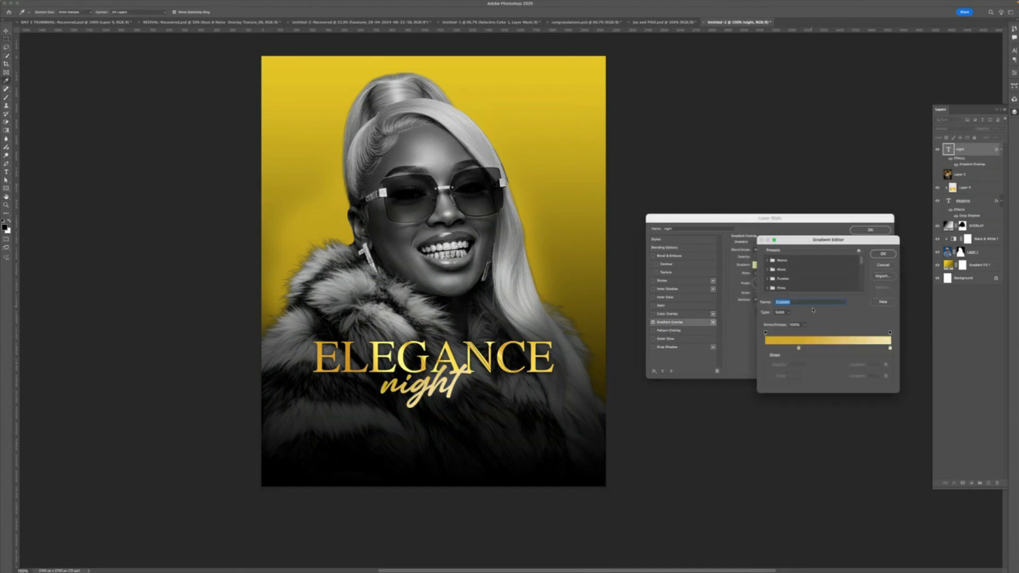
left_click(889, 348)
double_click(890, 349)
left_click(706, 275)
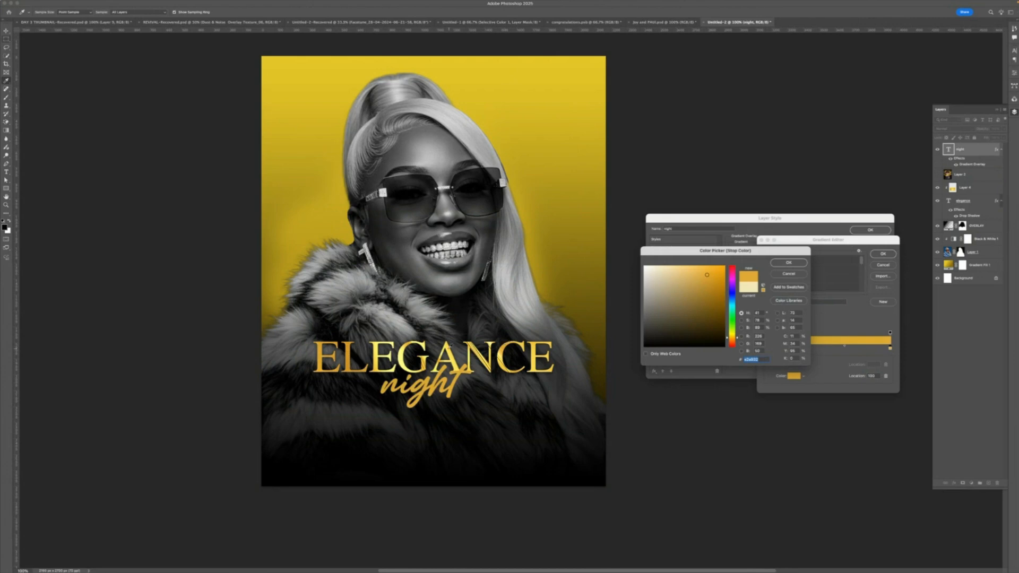
left_click(447, 342)
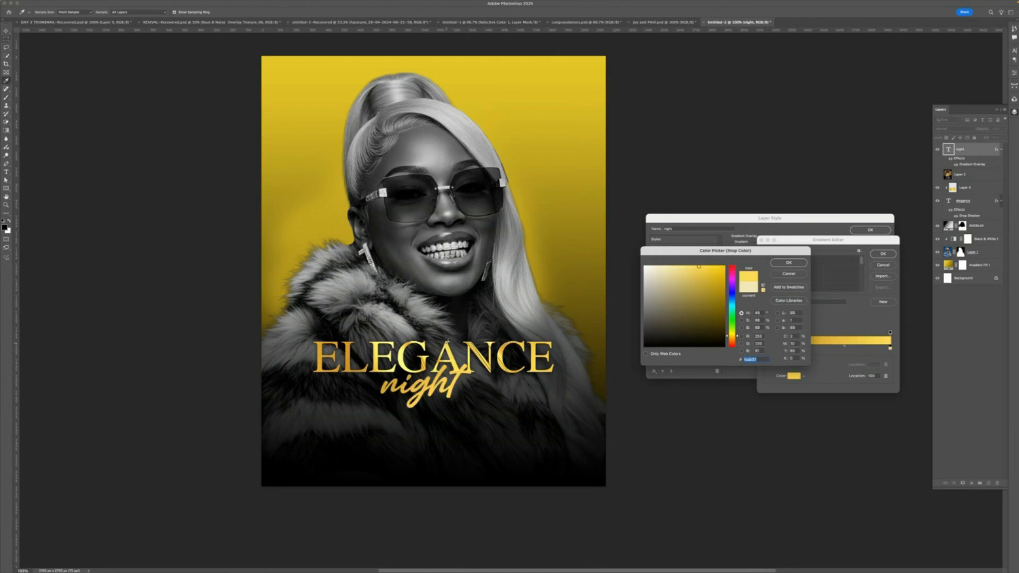
left_click(788, 263)
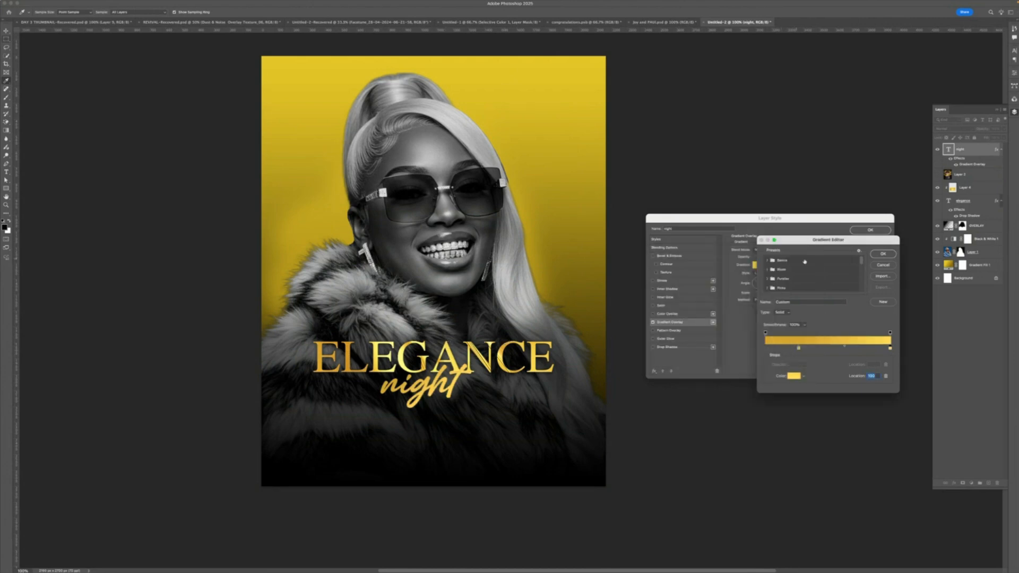
- Add a middle stop to the night text's gradient, coloured with a lighter yellow sampled from the title
left_click(823, 348)
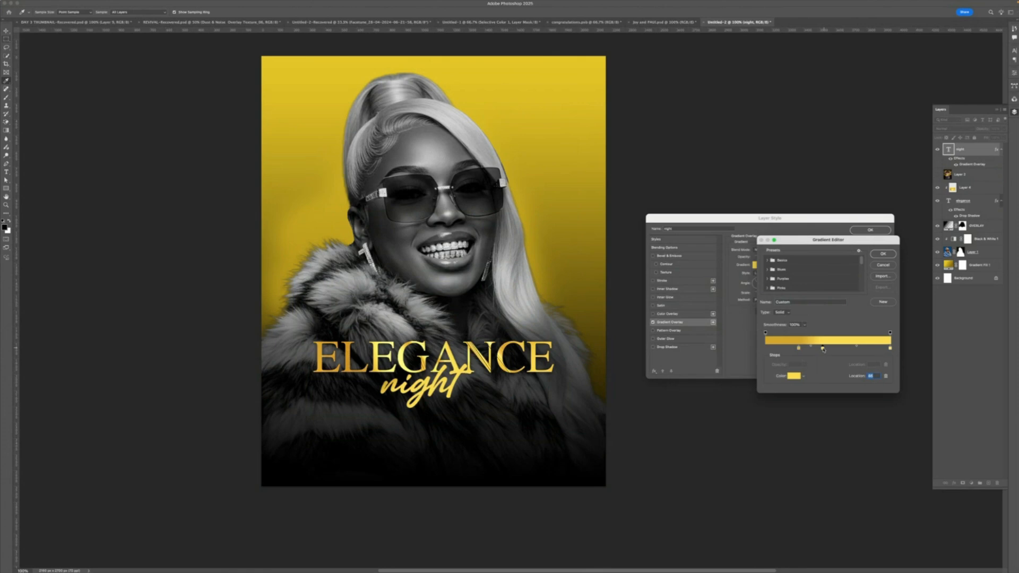
double_click(822, 349)
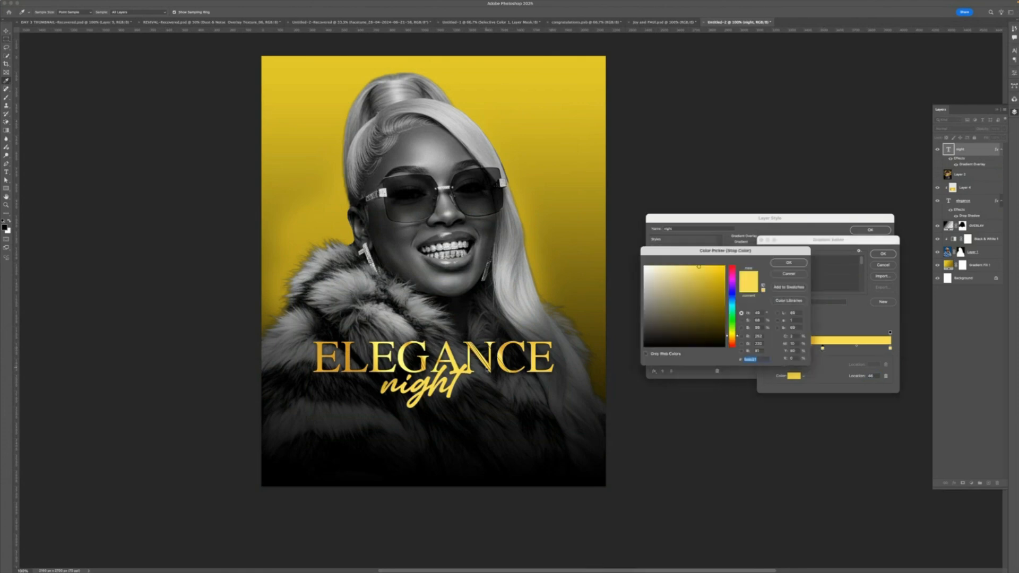
left_click(406, 357)
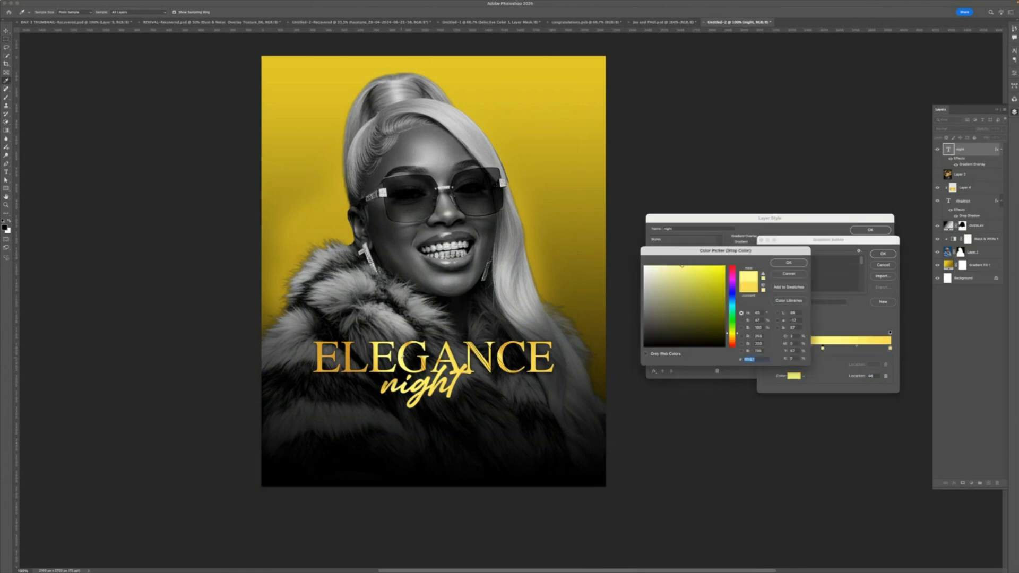
left_click(789, 263)
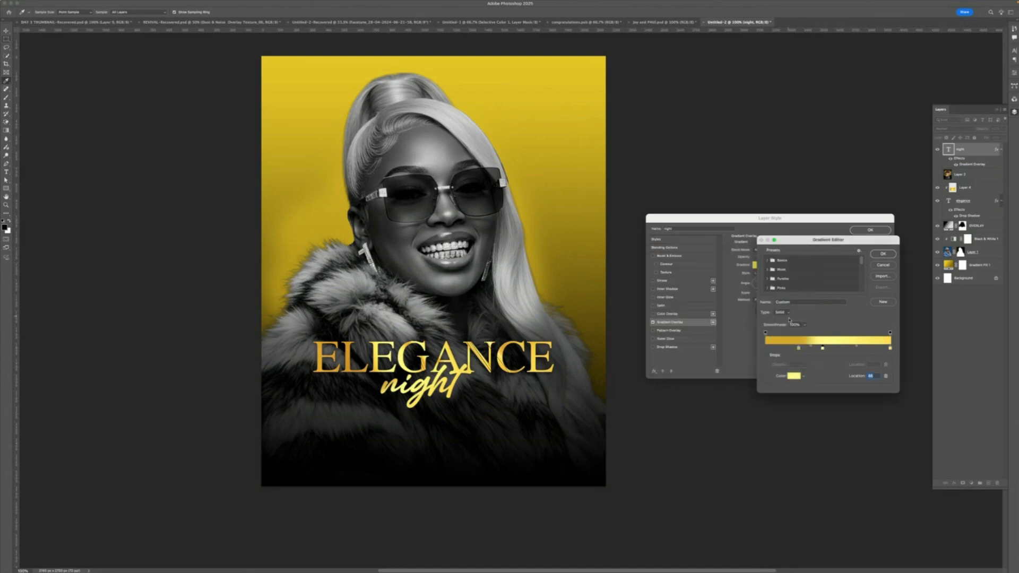
- Rearrange the gradient stops, add one more stop, and apply the gradient overlay to the night text
left_click_drag(798, 349, 827, 349)
left_click(843, 348)
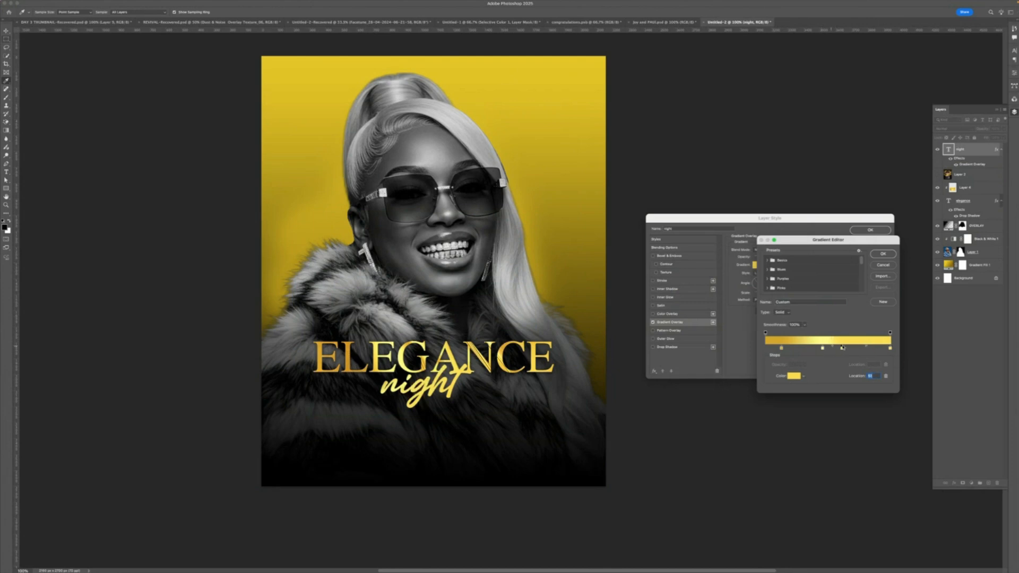
left_click_drag(822, 349, 800, 348)
left_click_drag(842, 349, 861, 348)
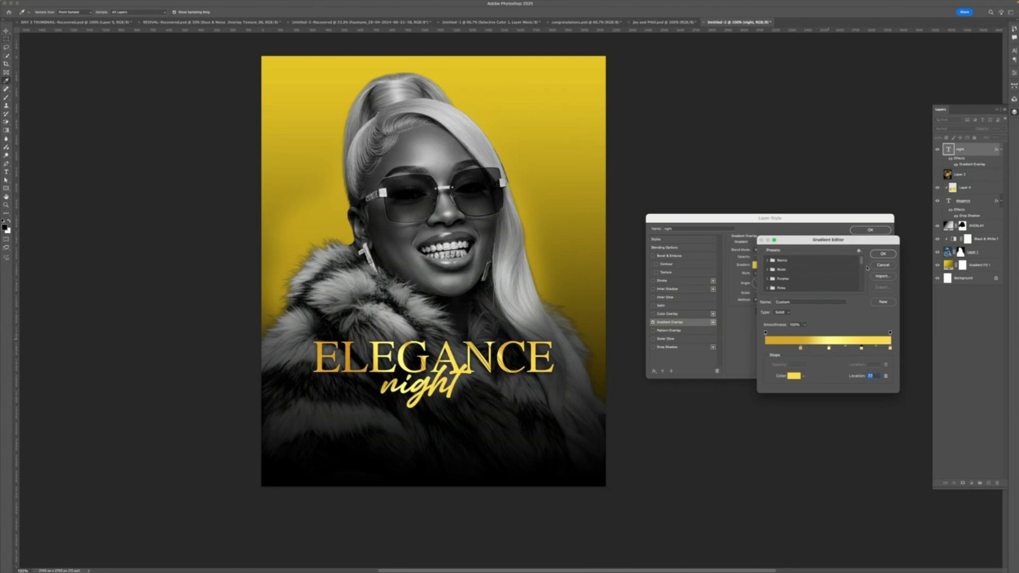
left_click(882, 254)
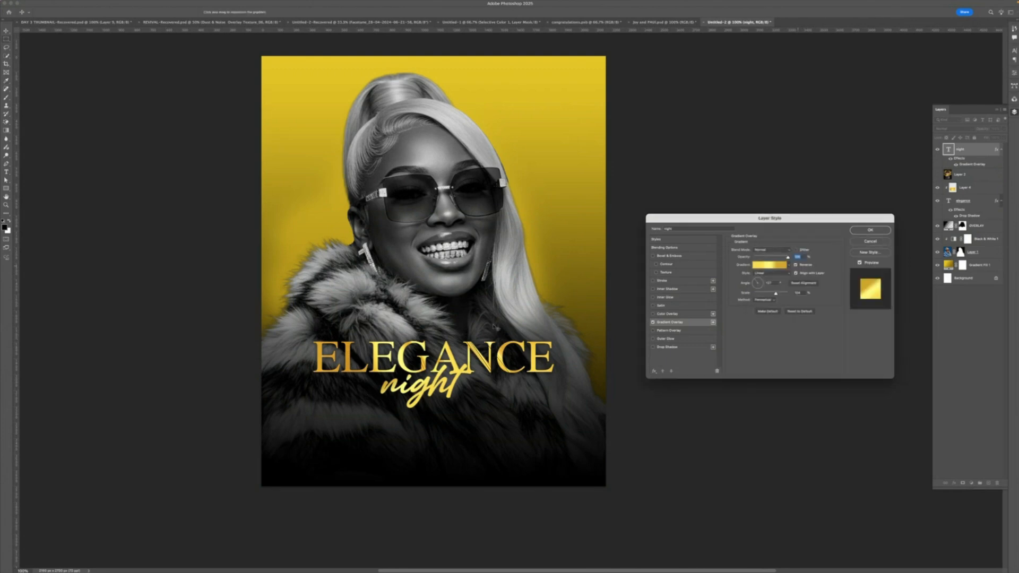
left_click(881, 229)
- Change the ELEGANCE title's font to the bold serif typeface Fragen Serif Bold
left_click(458, 317)
scroll(459, 317, "down", 5)
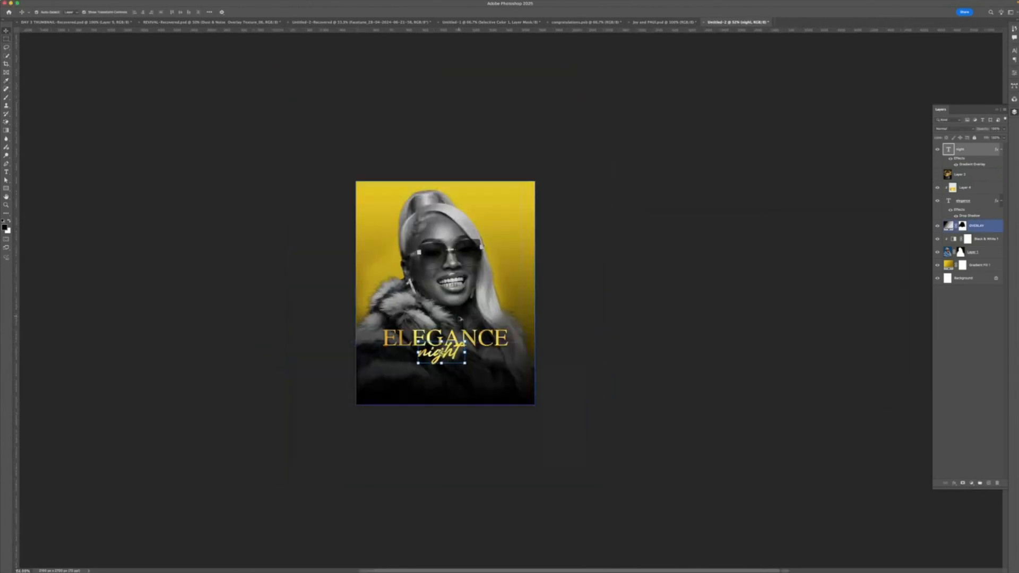
scroll(460, 319, "up", 5)
left_click(480, 328)
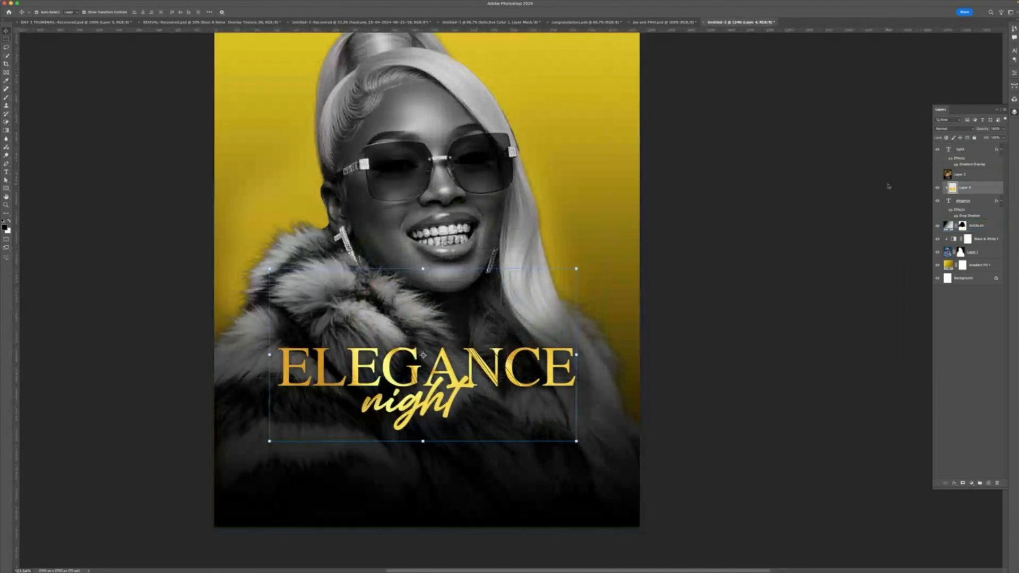
left_click(962, 201)
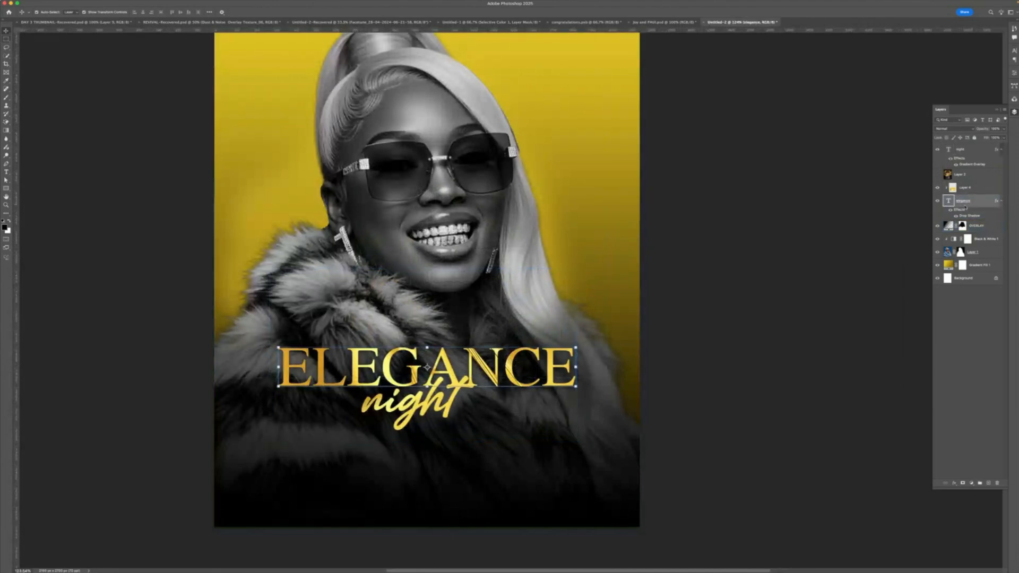
scroll(355, 325, "down", 1)
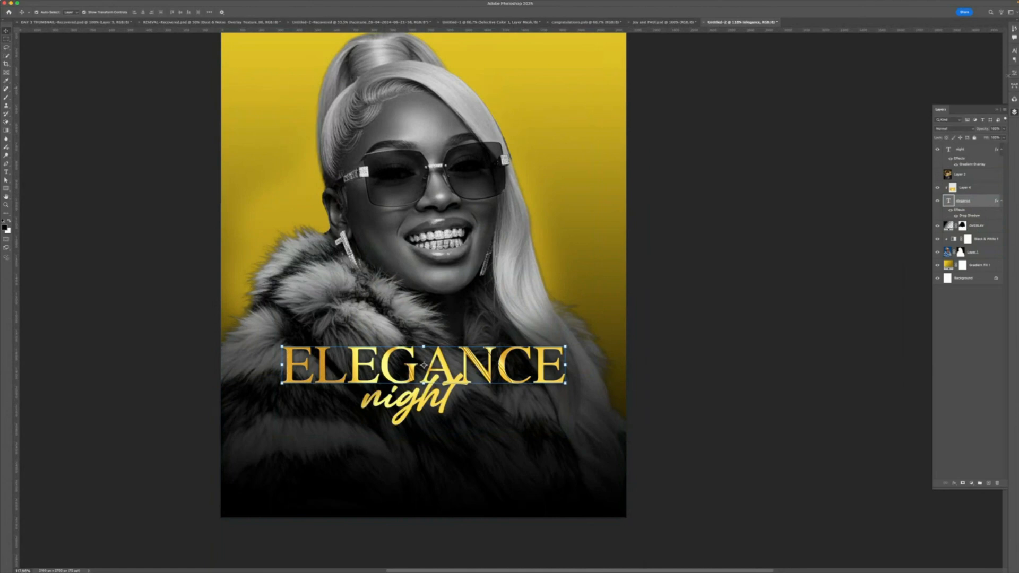
left_click(1013, 72)
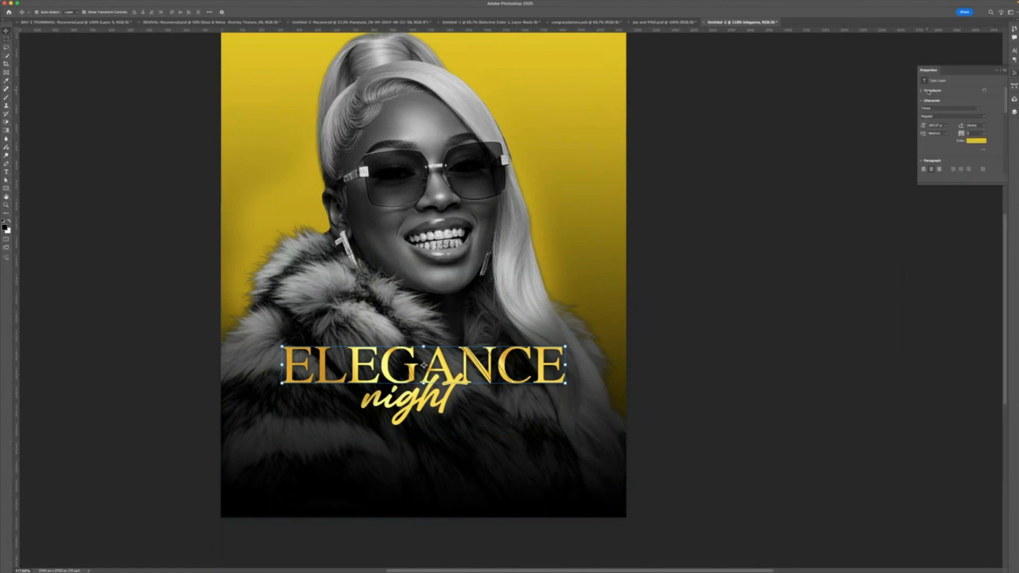
left_click(978, 108)
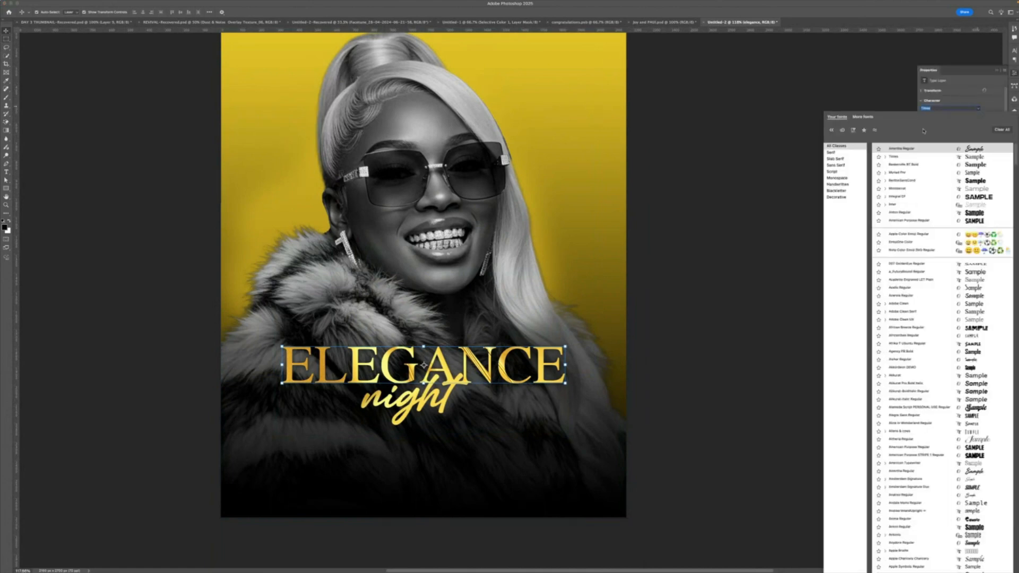
left_click(898, 172)
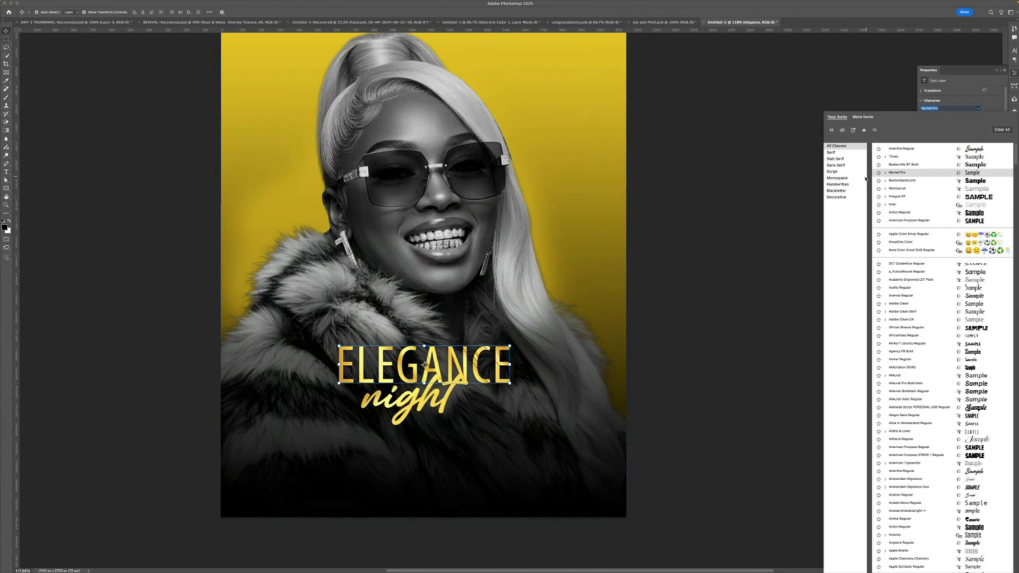
left_click(832, 171)
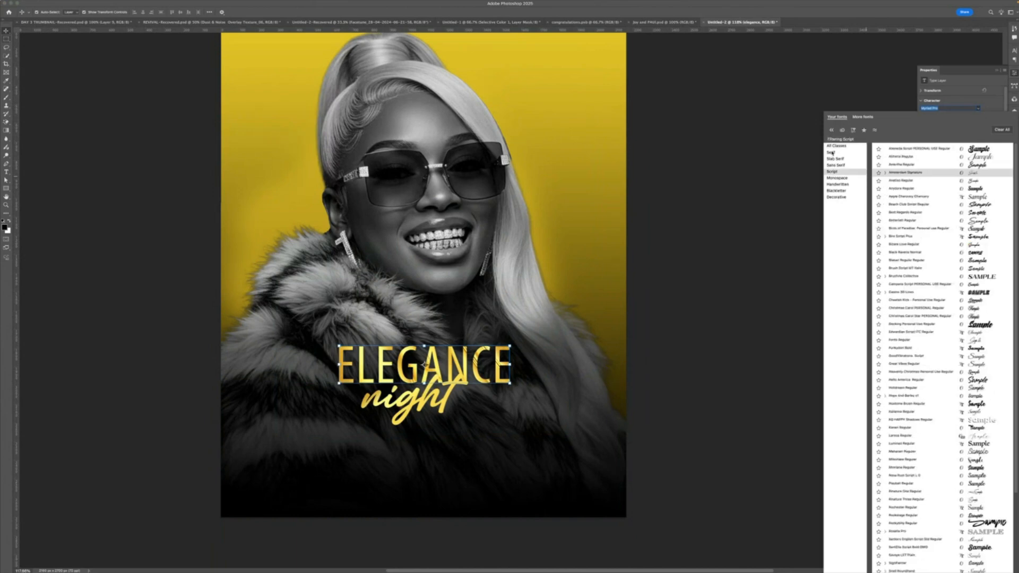
left_click(831, 153)
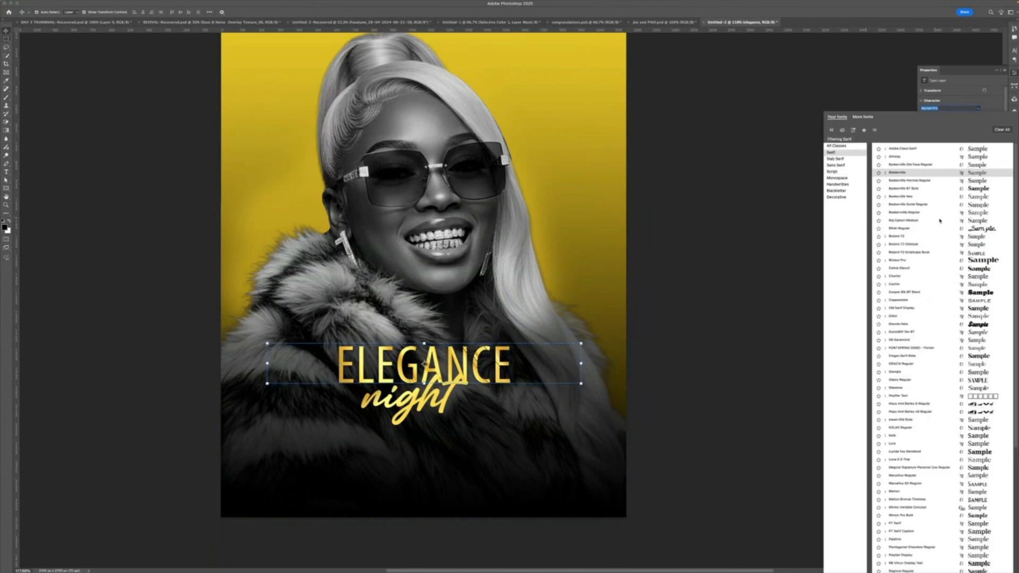
left_click(975, 348)
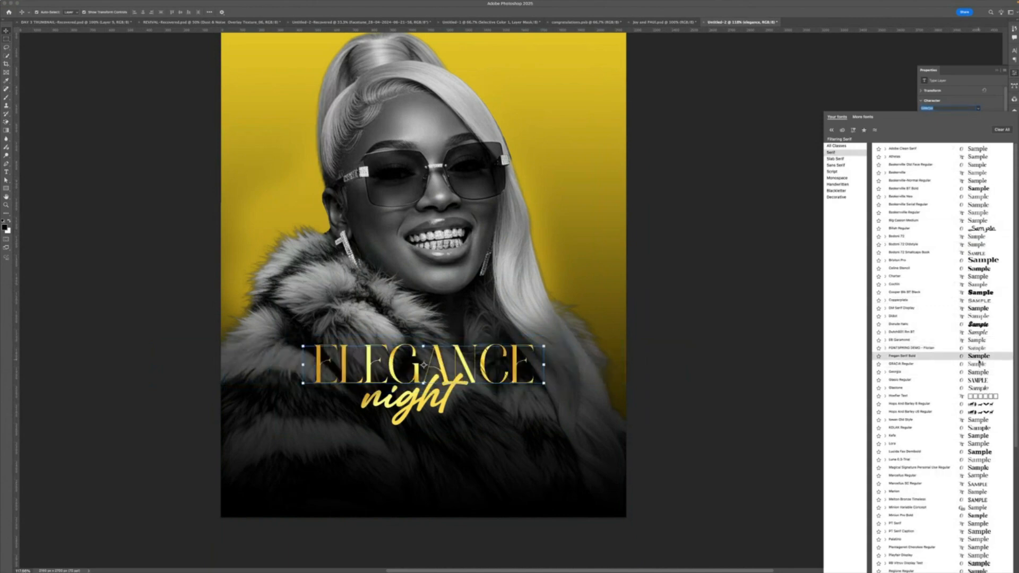
left_click(979, 361)
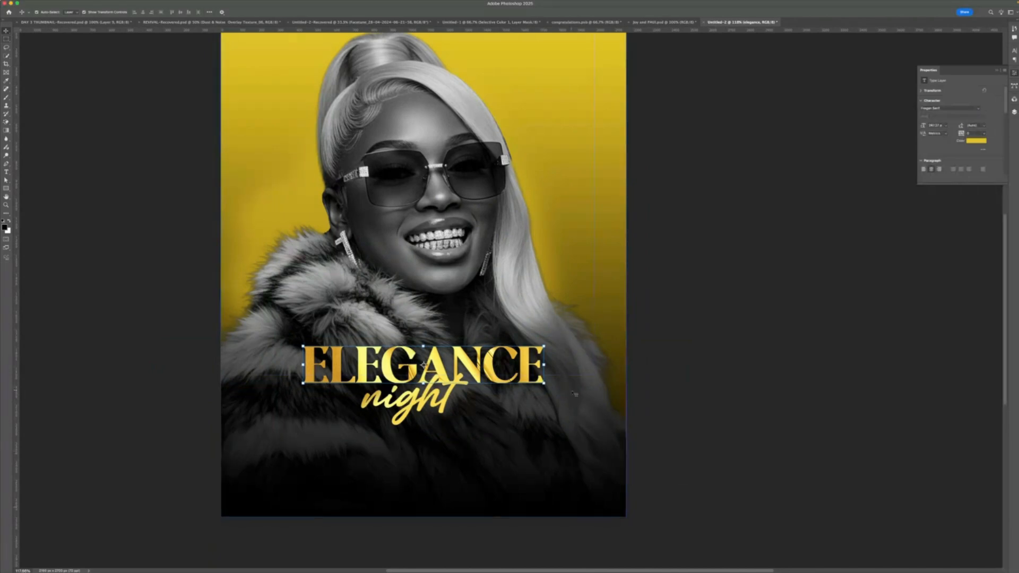
- Scale the ELEGANCE title up so it spans nearly the full width of the flyer
left_click_drag(544, 364, 616, 346)
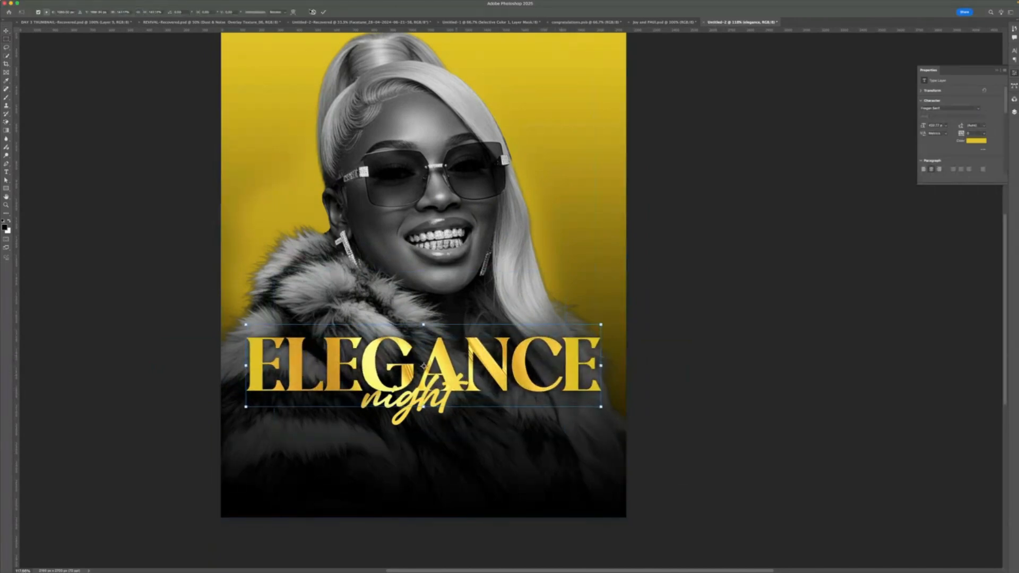
left_click(323, 12)
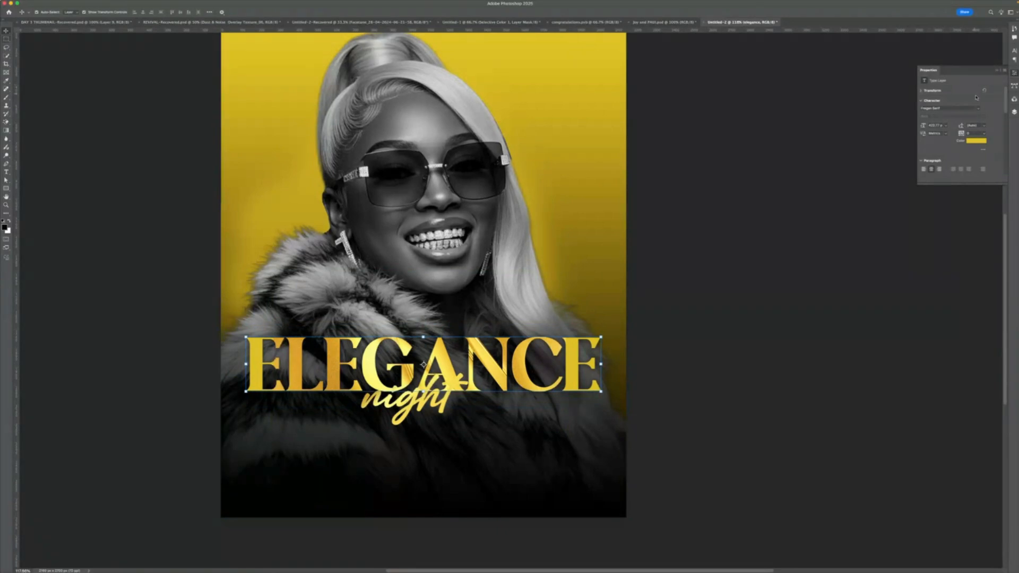
- Move the night text slightly down and left beneath the enlarged title
left_click(1014, 112)
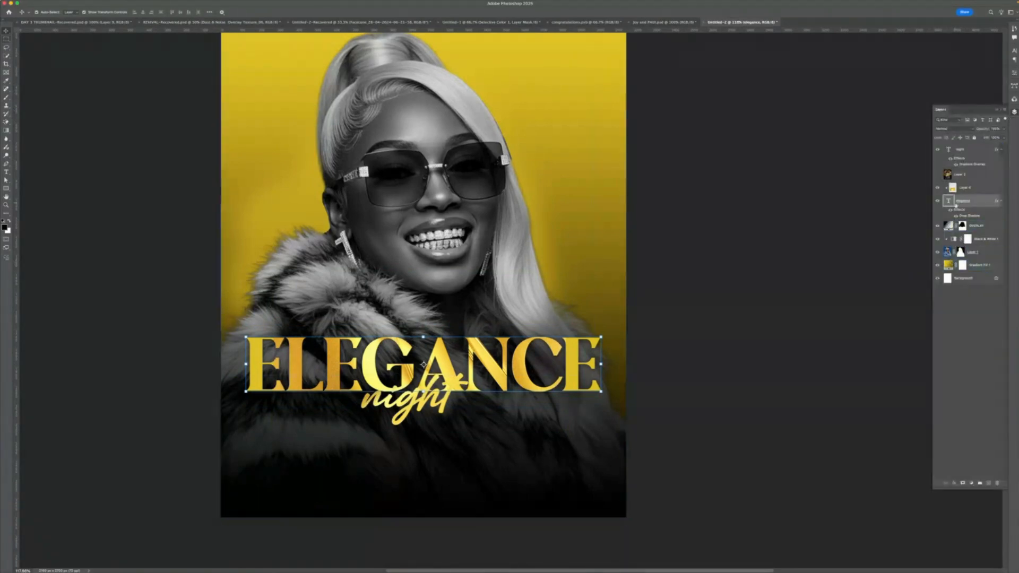
left_click(955, 216)
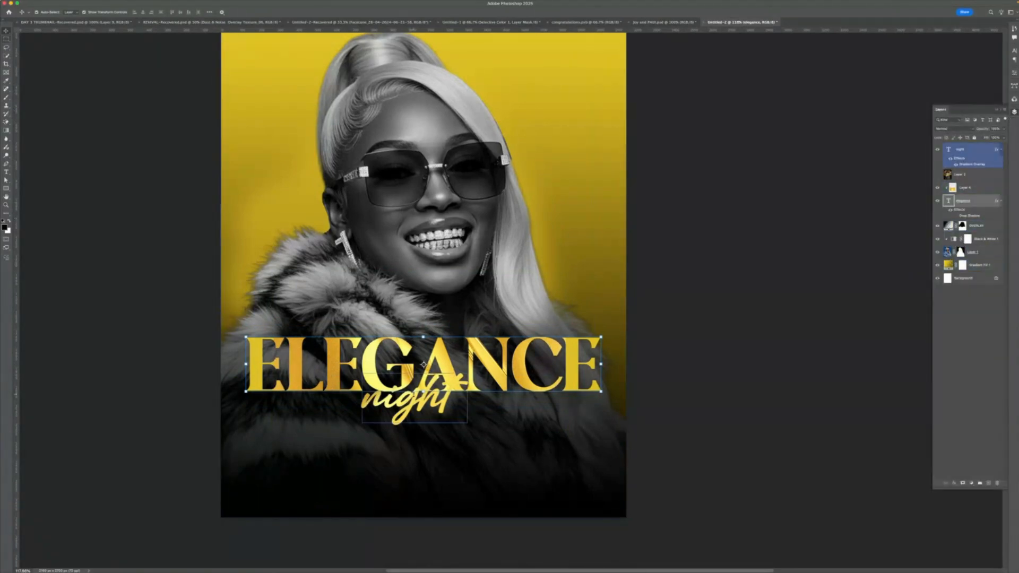
mouse_move(417, 393)
left_mouse_down()
mouse_move(429, 419)
mouse_move(399, 396)
left_mouse_up()
- Capitalize the first letter so the script line reads Night, and nudge it into place
key("t")
type("N")
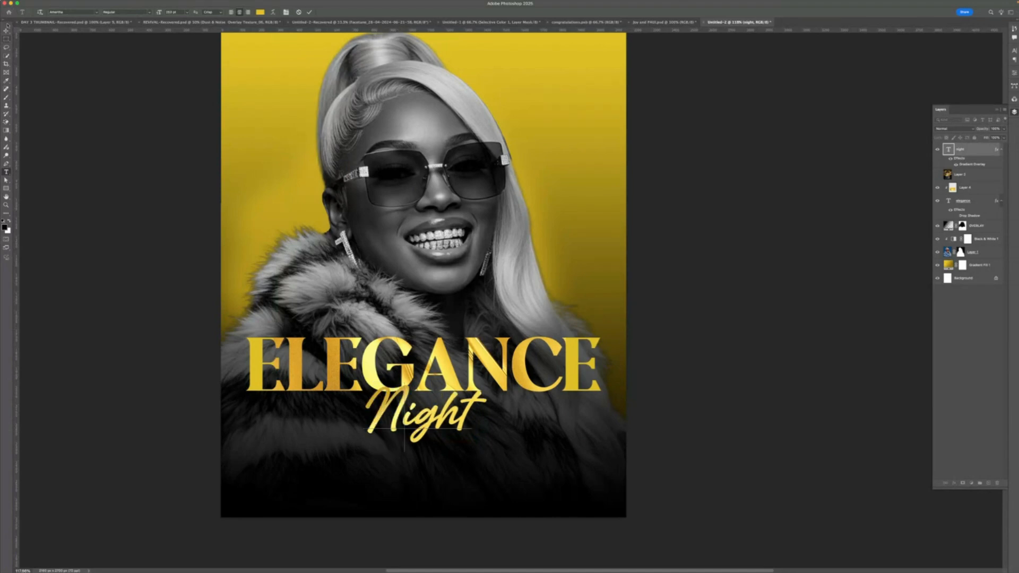
left_click(8, 31)
left_click(801, 334)
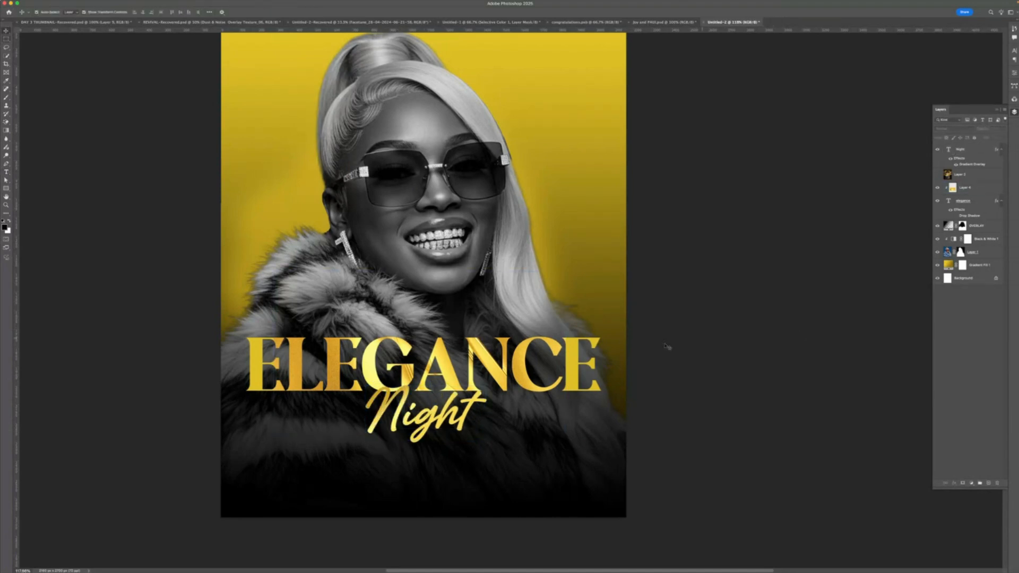
left_click(426, 431)
left_click_drag(428, 432, 426, 432)
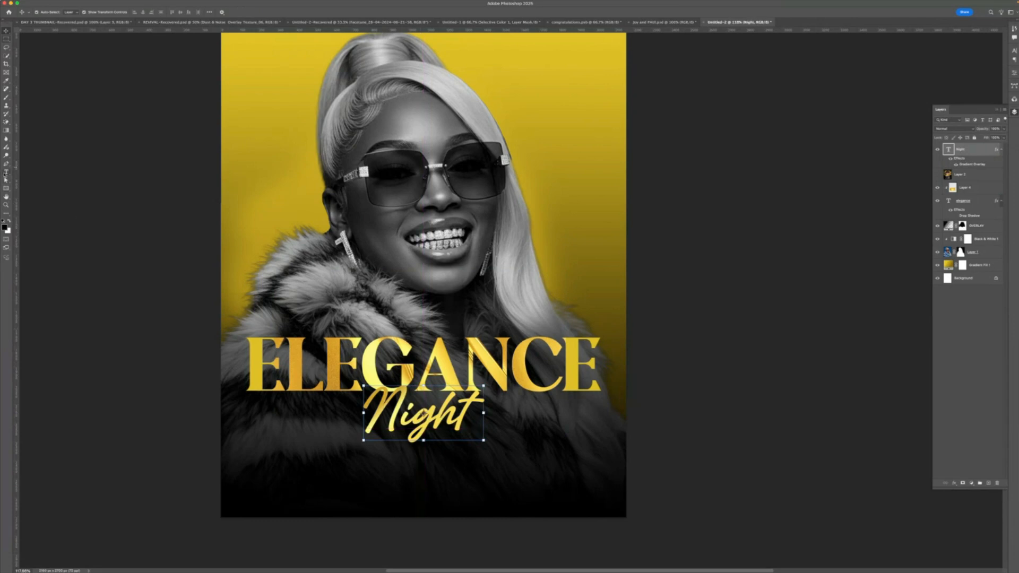
- Add an 18 text line in the flyer's lower-left corner with the Type tool
left_click(6, 172)
left_click(252, 480)
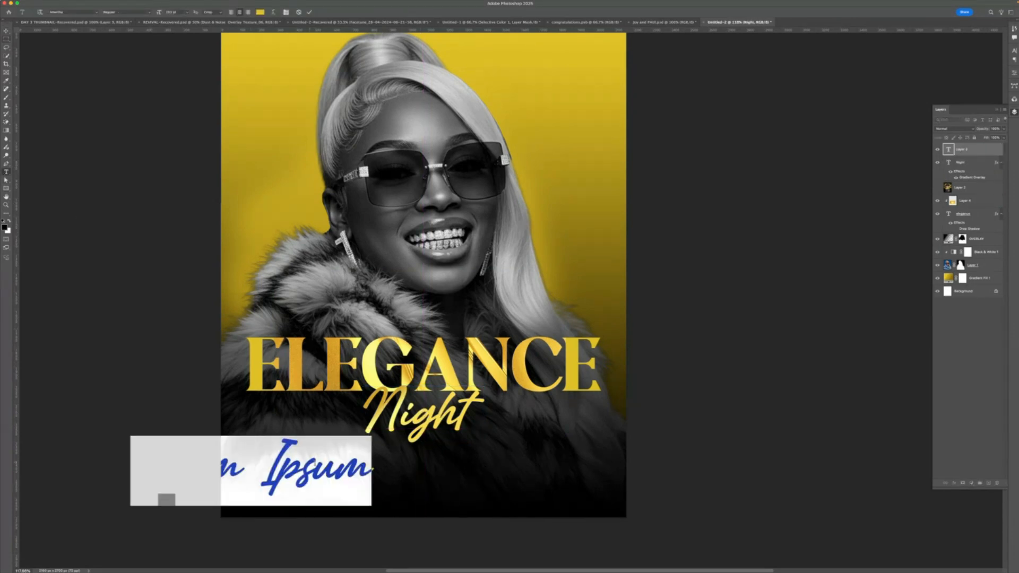
type("18")
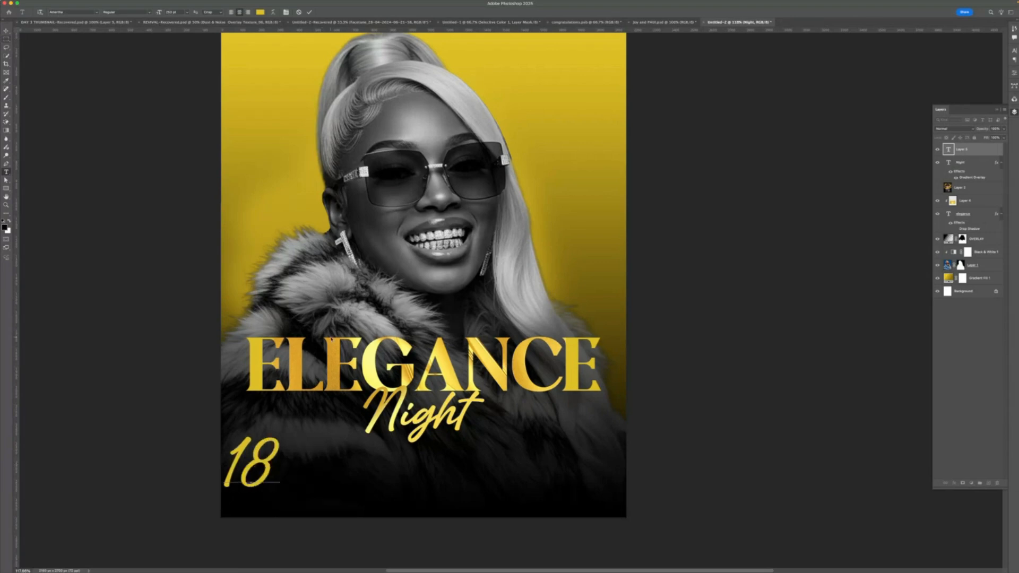
key("super+a")
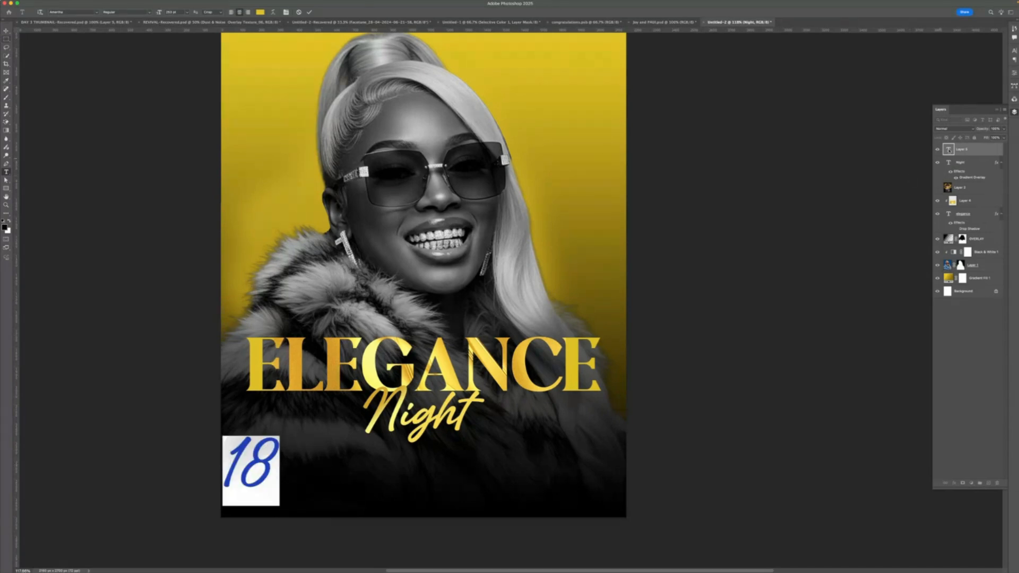
left_click(1014, 73)
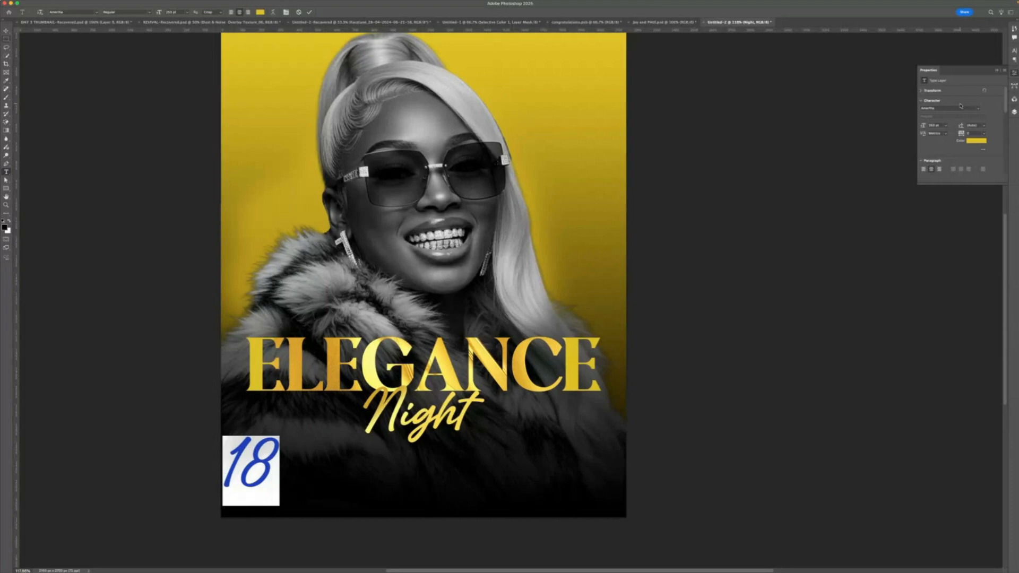
key("super+Tab")
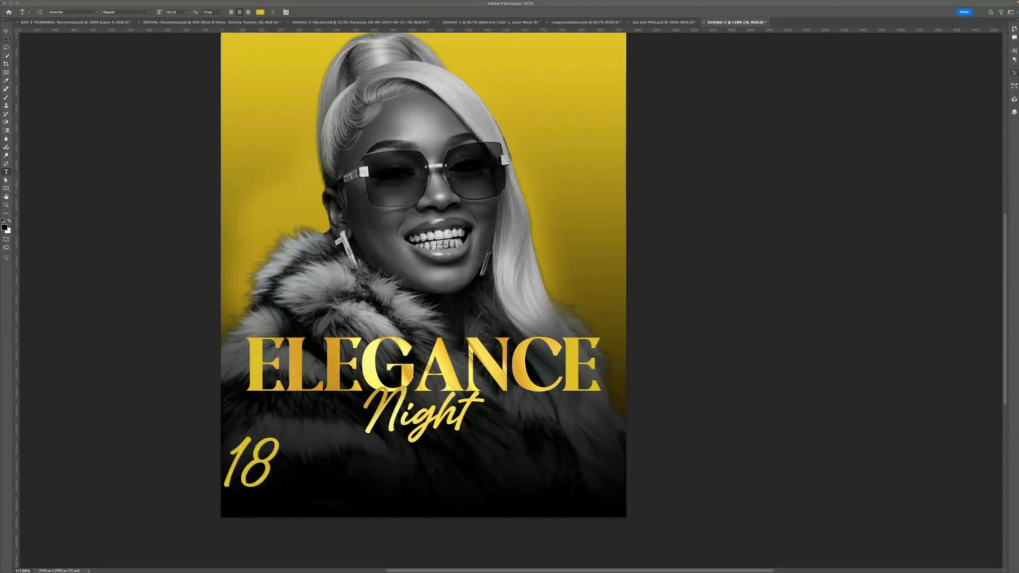
- Set the 18 text's font to Montserrat Bold and change its colour to white ffffff
key("super+Tab")
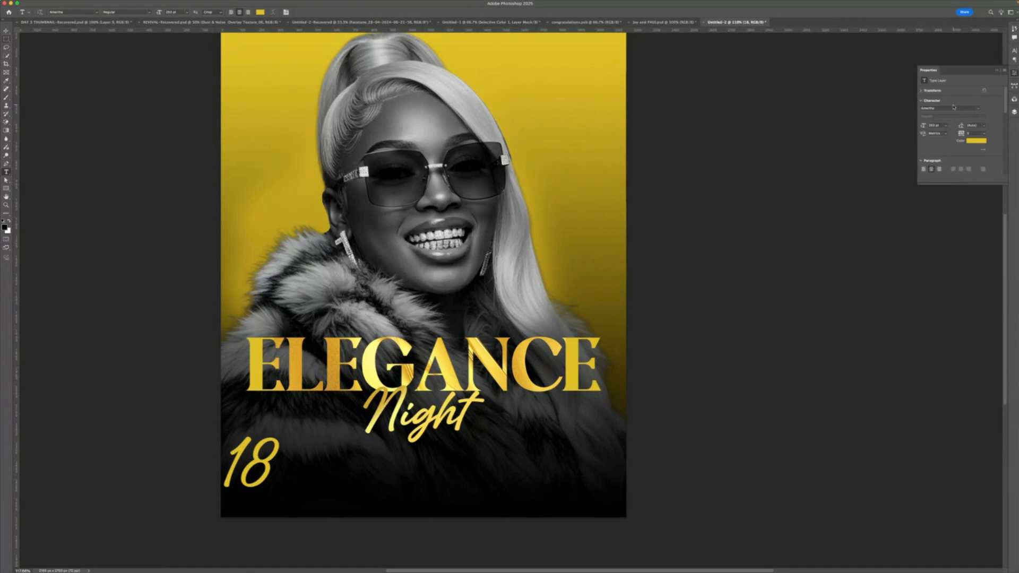
left_click(953, 107)
type("ONTS")
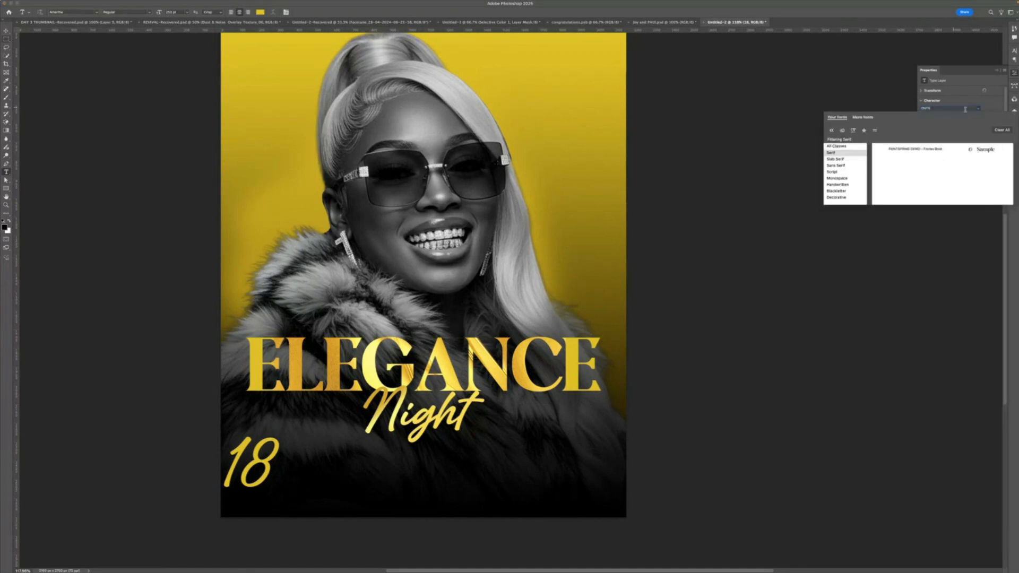
type("E")
left_click(869, 152)
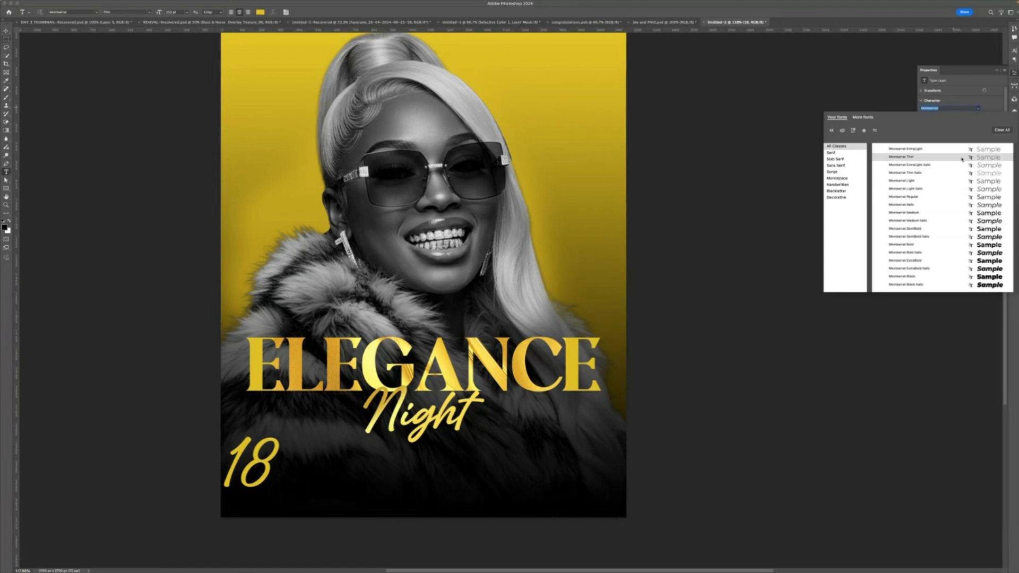
left_click(987, 246)
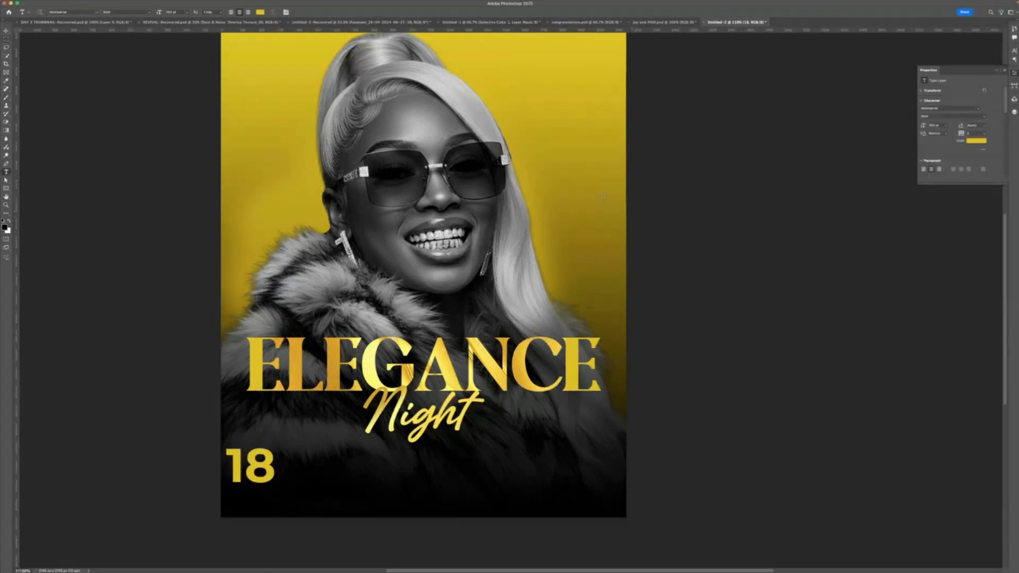
left_click(260, 12)
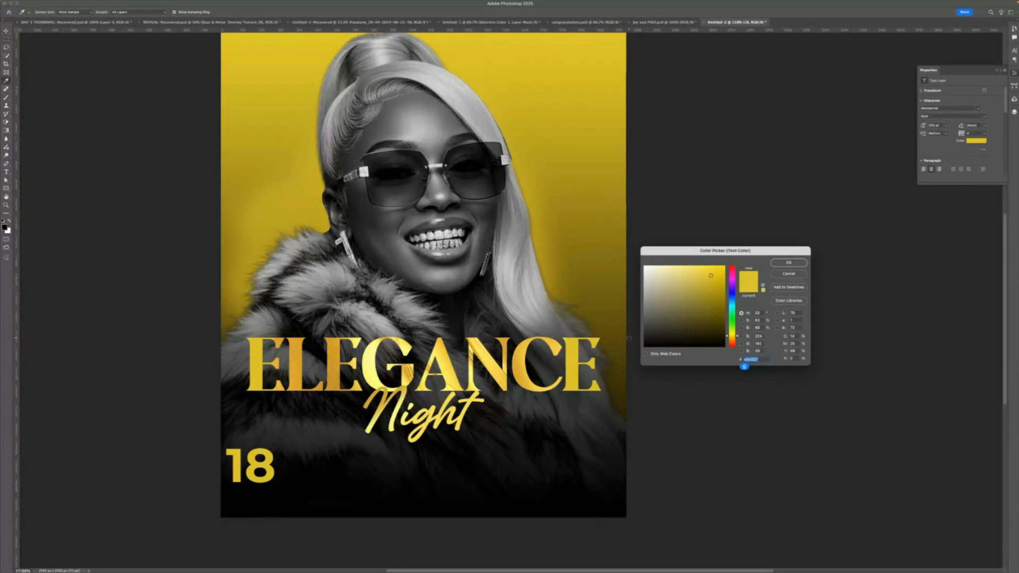
type("ffffff")
left_click(789, 263)
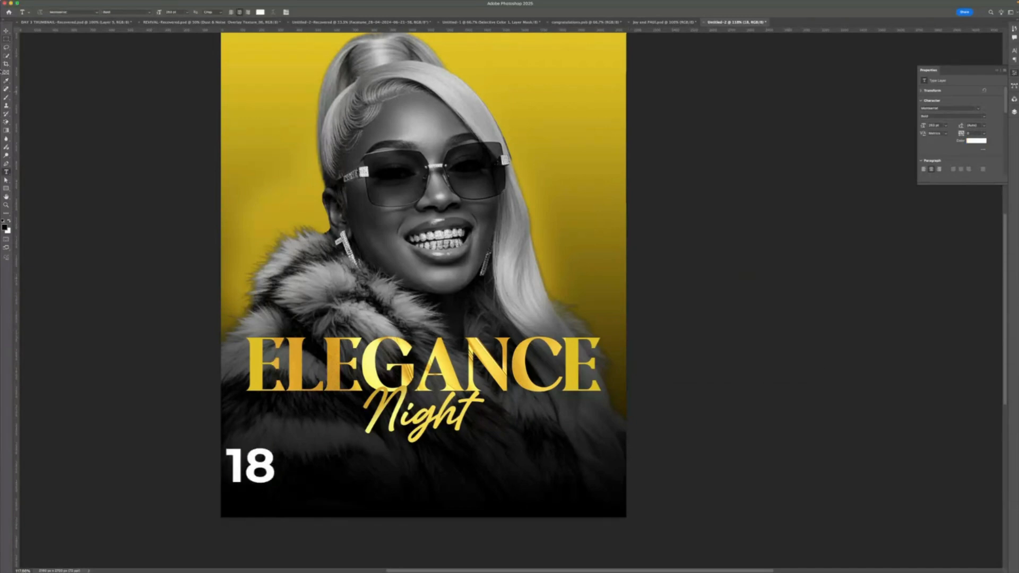
- Scale the 18 text down and position it near the flyer's lower-left corner
left_click(6, 31)
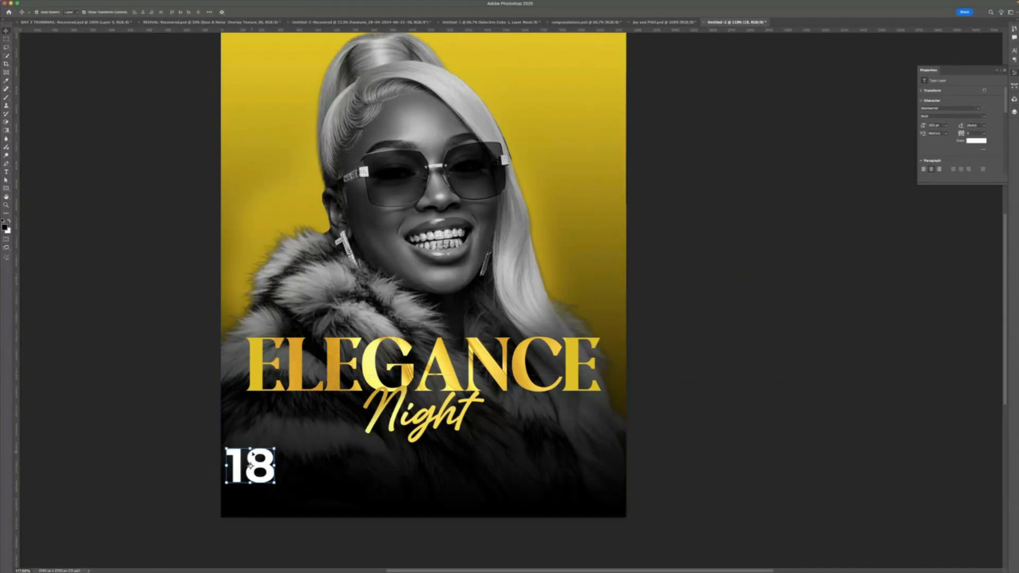
left_click_drag(250, 465, 288, 489)
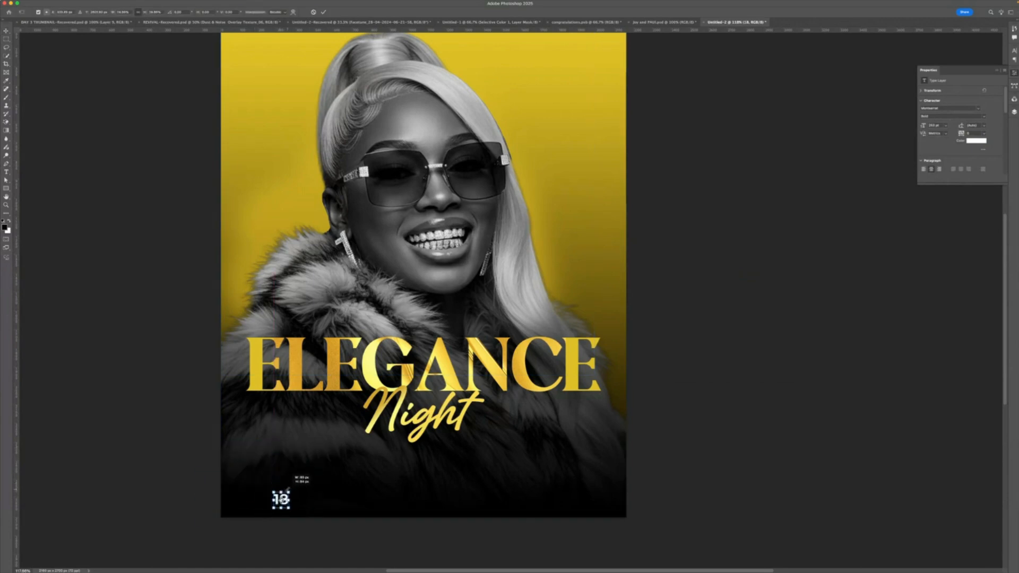
left_click(324, 14)
scroll(287, 487, "up", 2)
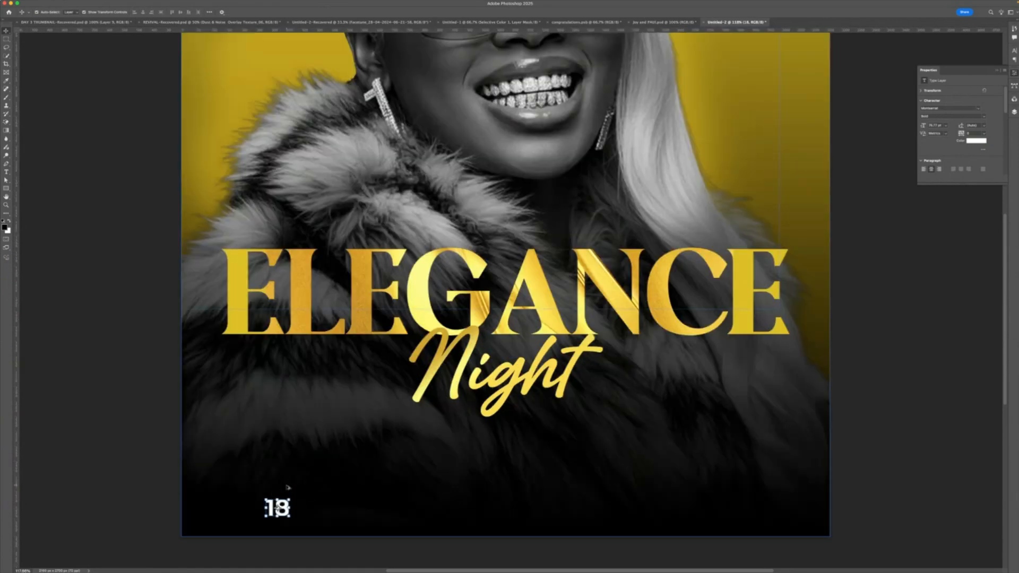
left_click_drag(285, 508, 280, 484)
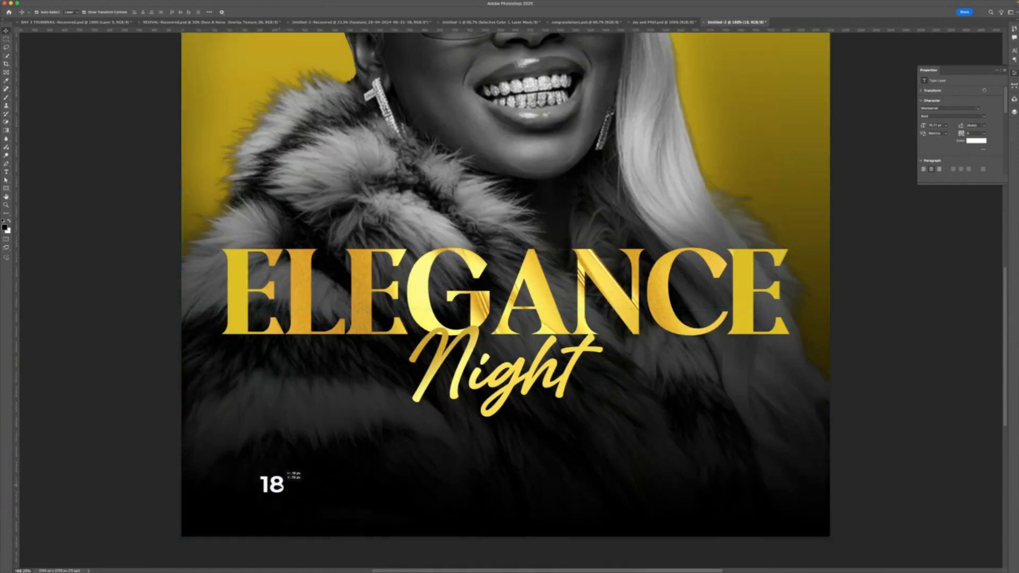
- Draw a small circle over the 18 with the Ellipse tool and place its layer beneath the text layer
left_click(6, 189)
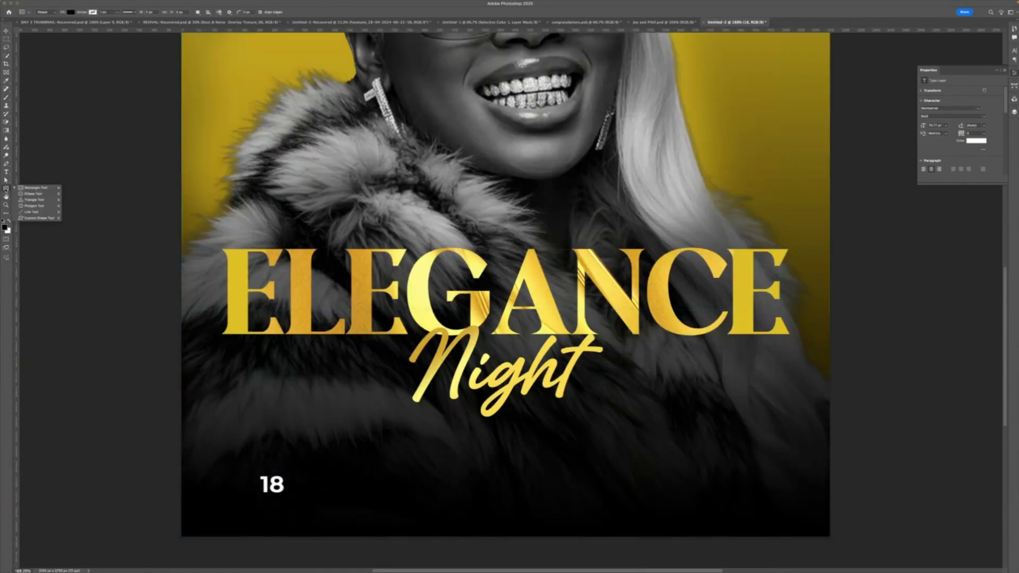
left_click(32, 195)
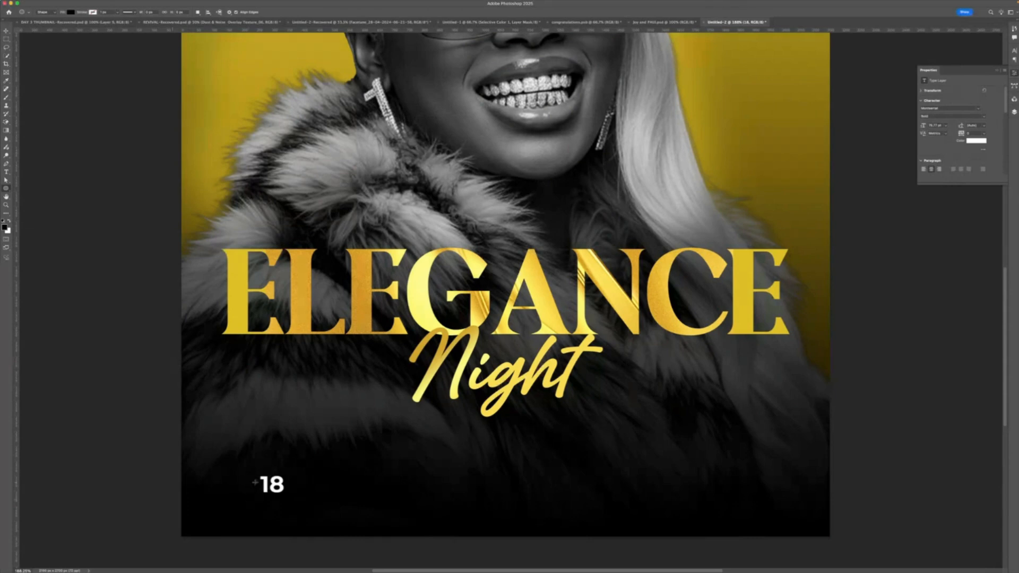
left_click_drag(254, 482, 295, 512)
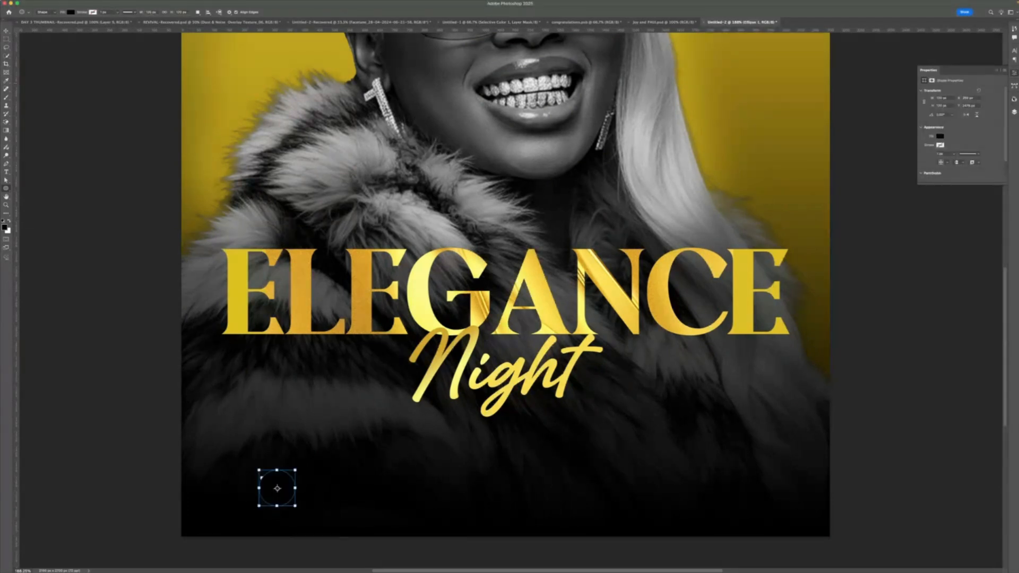
left_click(1014, 112)
left_click_drag(955, 149, 950, 168)
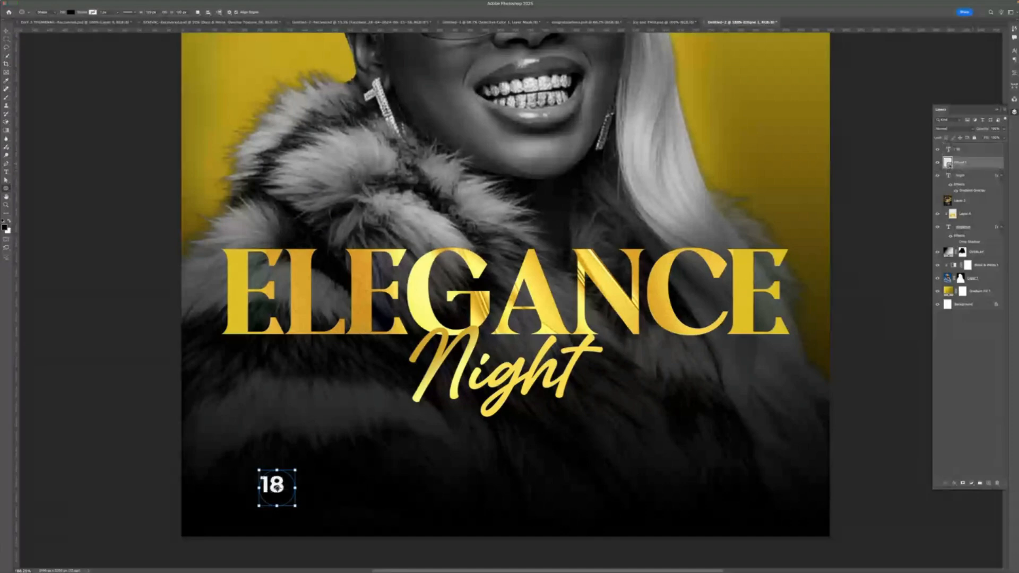
- Fill the circle with red and nudge the 18 text to centre it on the circle
double_click(948, 163)
left_click(724, 266)
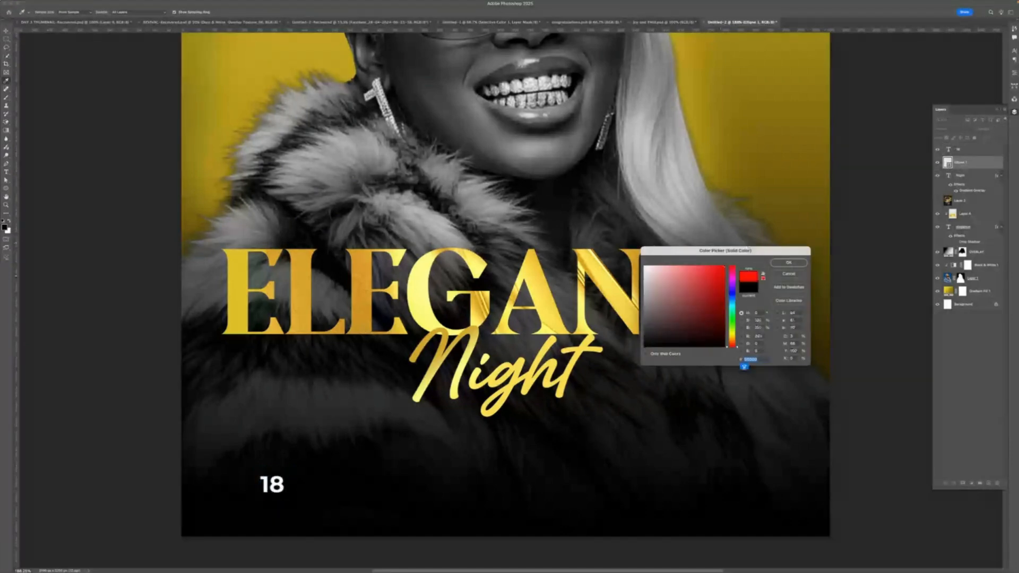
left_click(785, 263)
key("v")
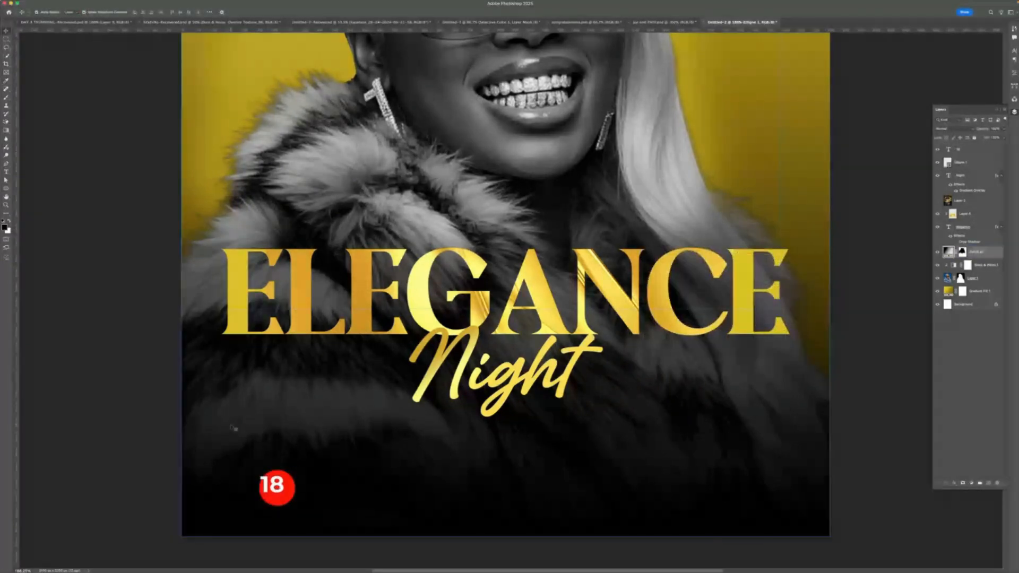
left_click_drag(276, 480, 281, 482)
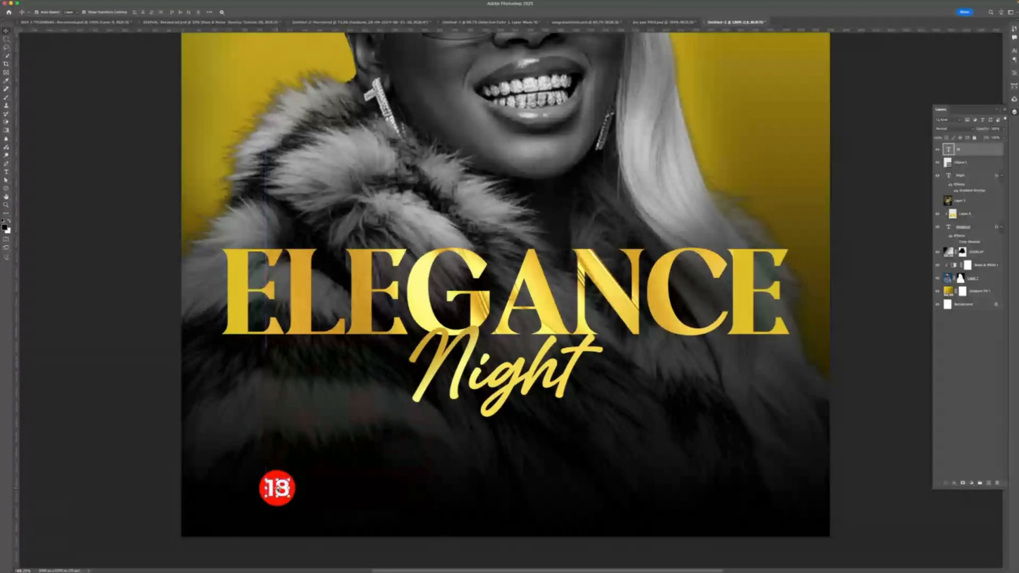
- Edit the text to read +18 and reduce its font size to fit inside the red circle
key("t")
left_click(280, 486)
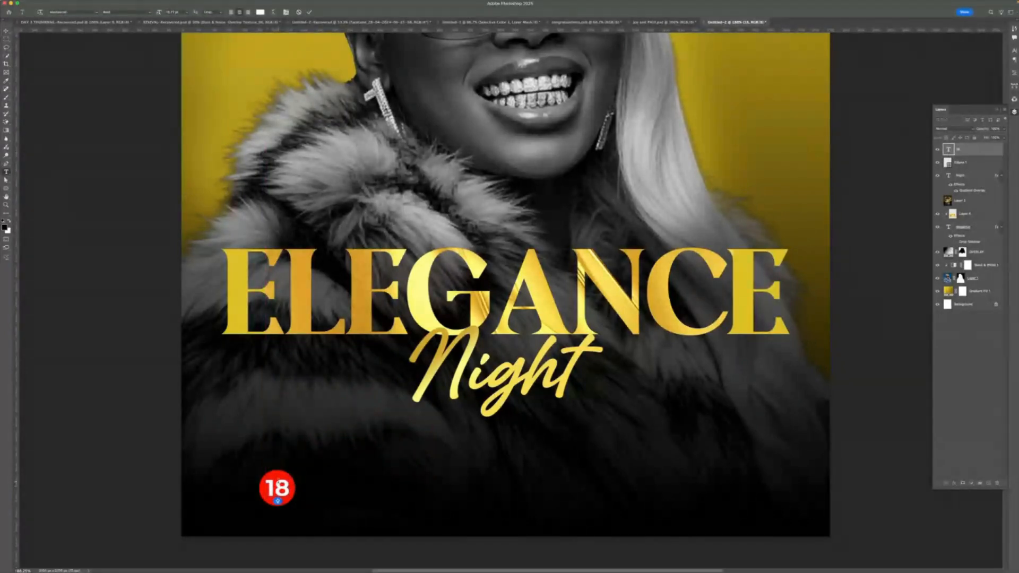
type("+")
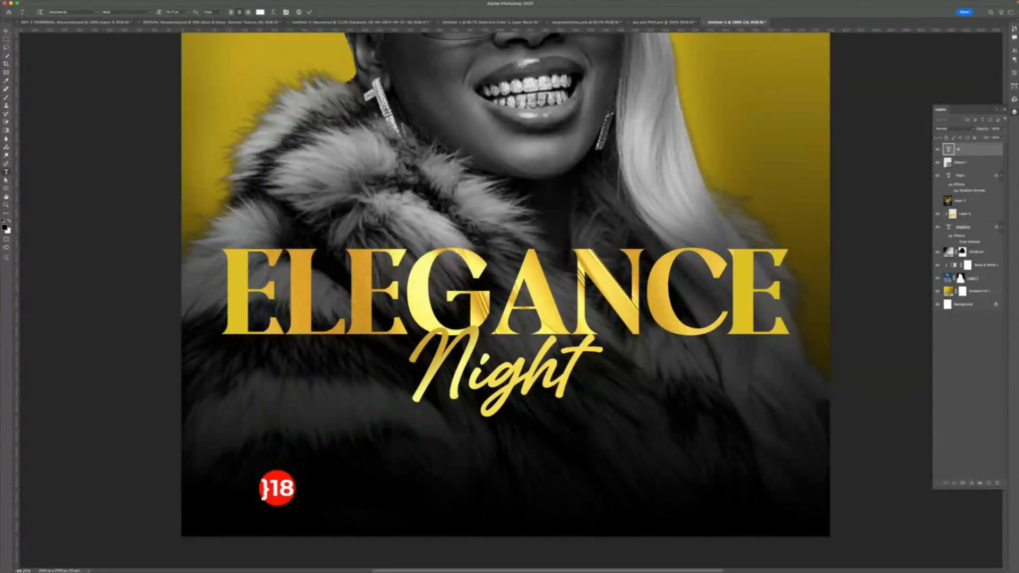
key("BackSpace")
type("_")
key("BackSpace")
type("+")
key("super+a")
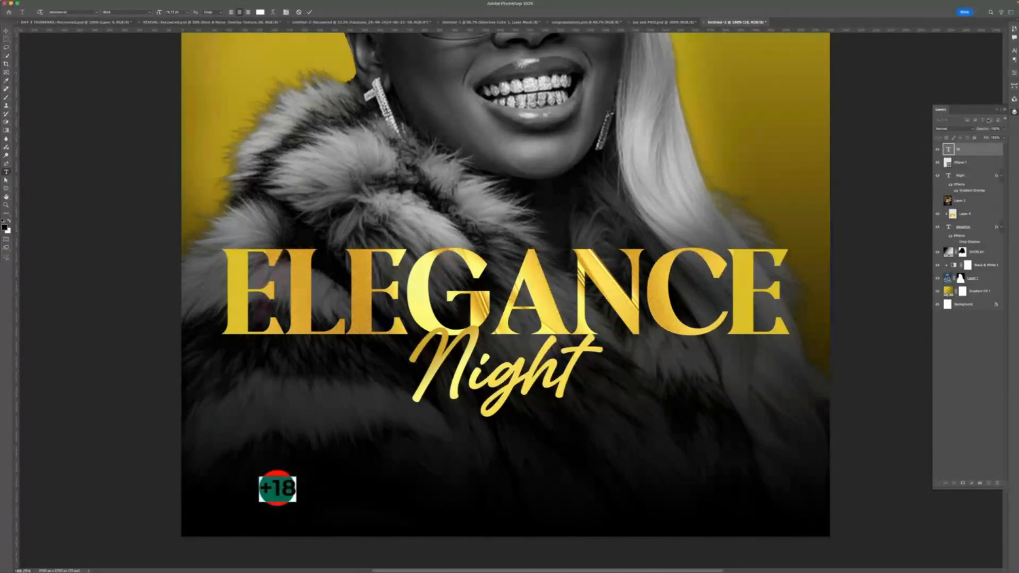
left_click(1014, 74)
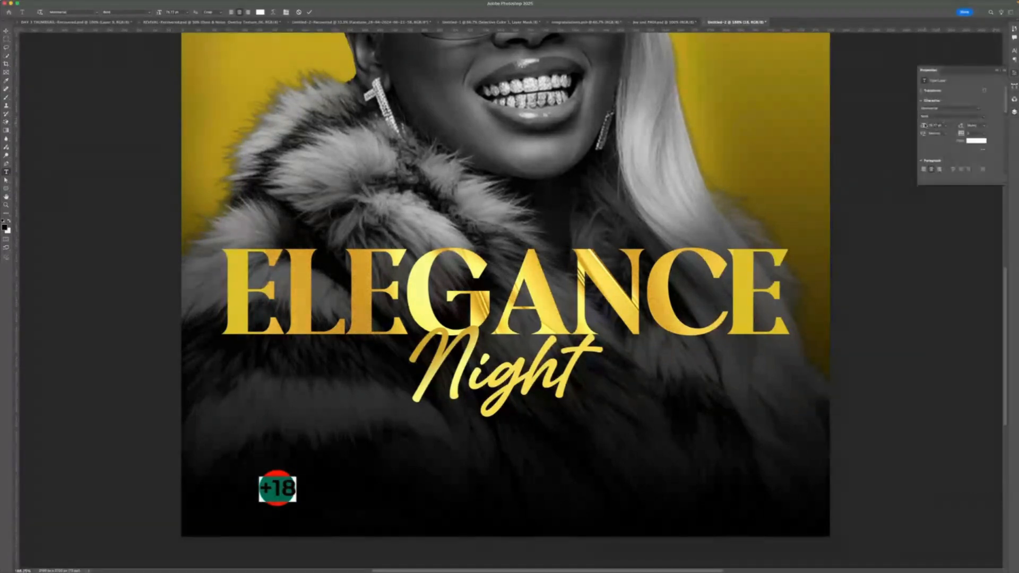
left_click_drag(925, 126, 919, 124)
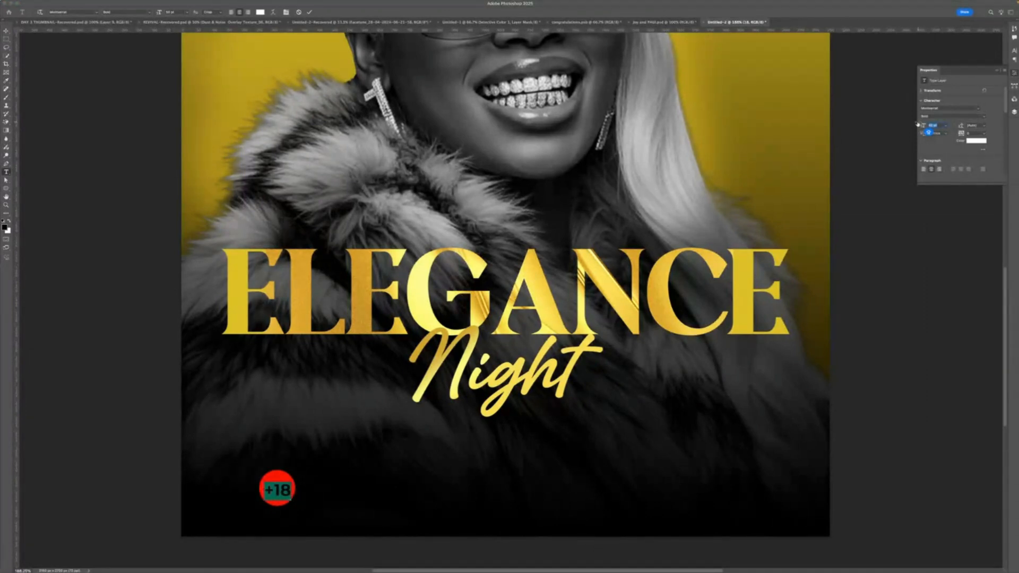
left_click_drag(917, 124, 922, 126)
- Move the +18 badge together with its red circle to the flyer's lower-right corner
left_click(7, 31)
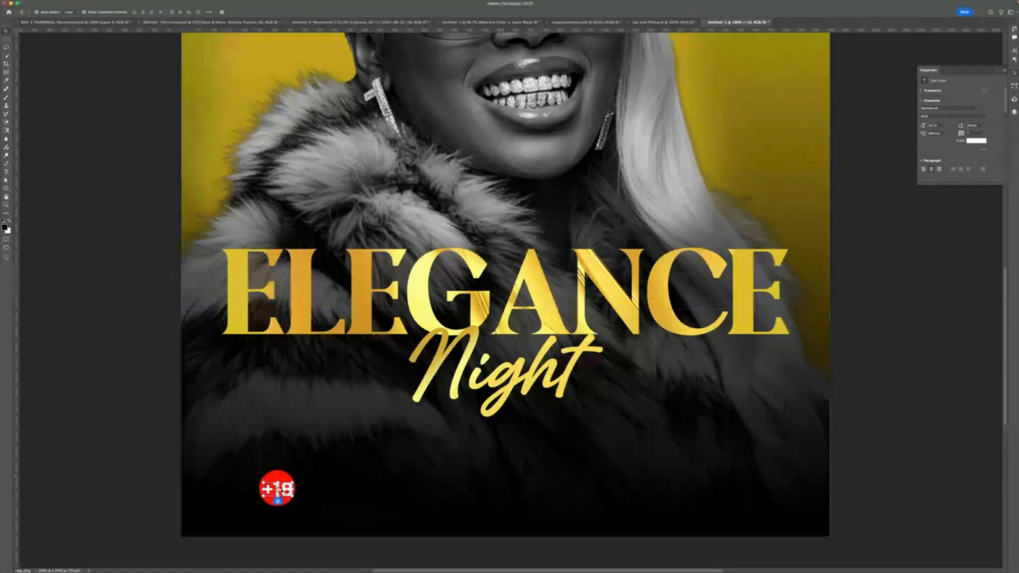
left_click_drag(282, 491, 278, 489)
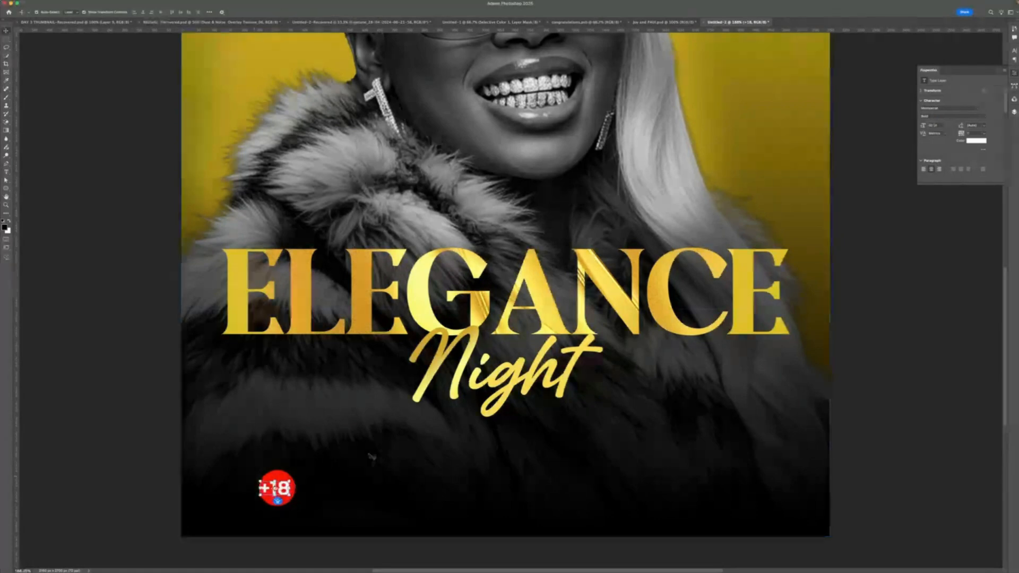
left_click(372, 457, "shift")
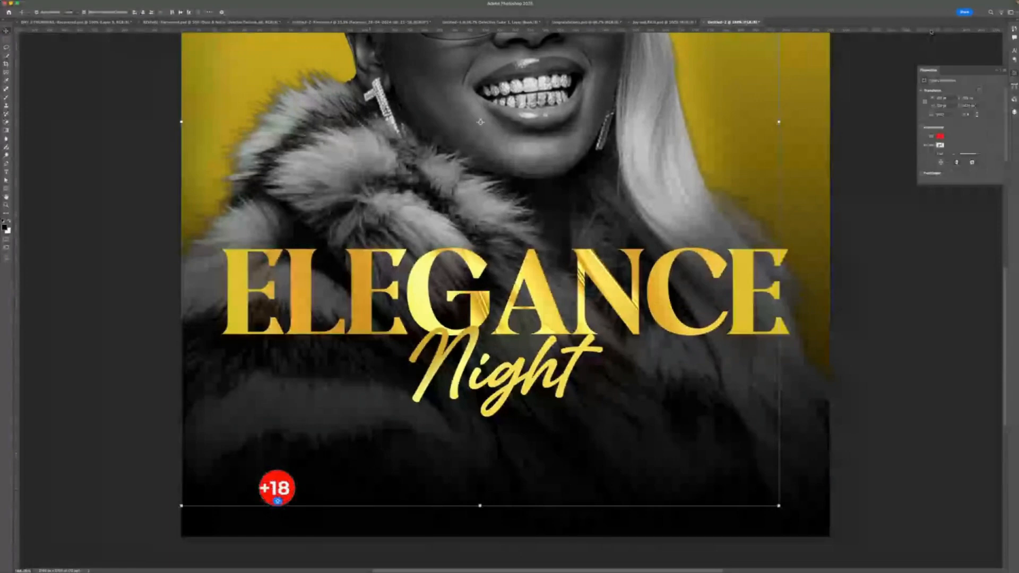
scroll(931, 33, "up", 1)
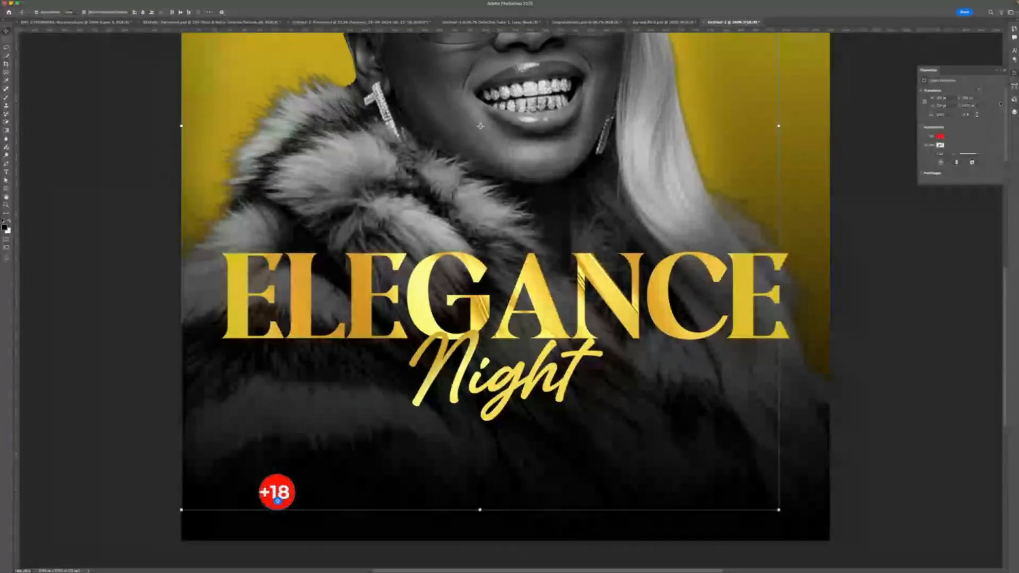
left_click(1013, 112)
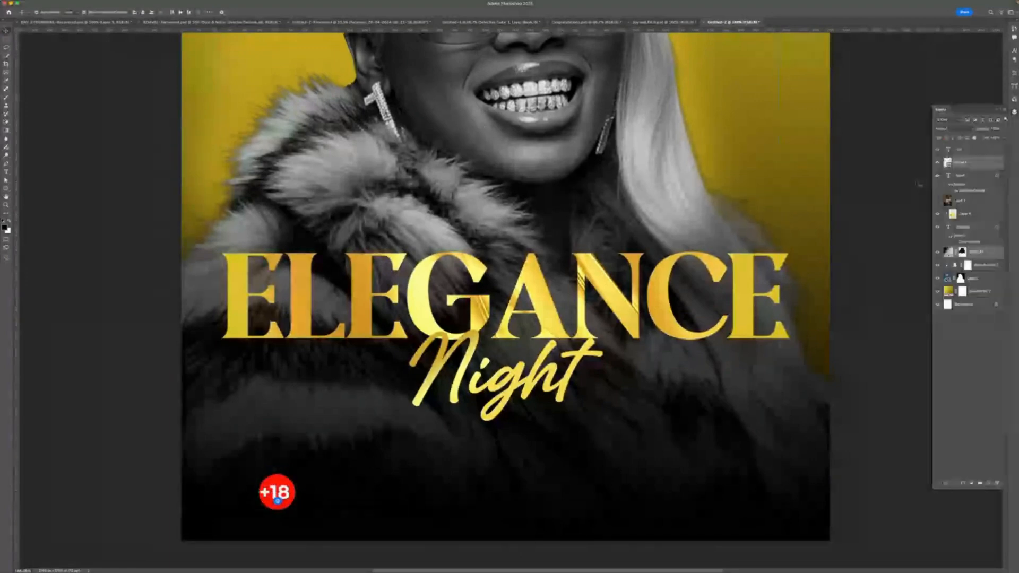
left_click(970, 154)
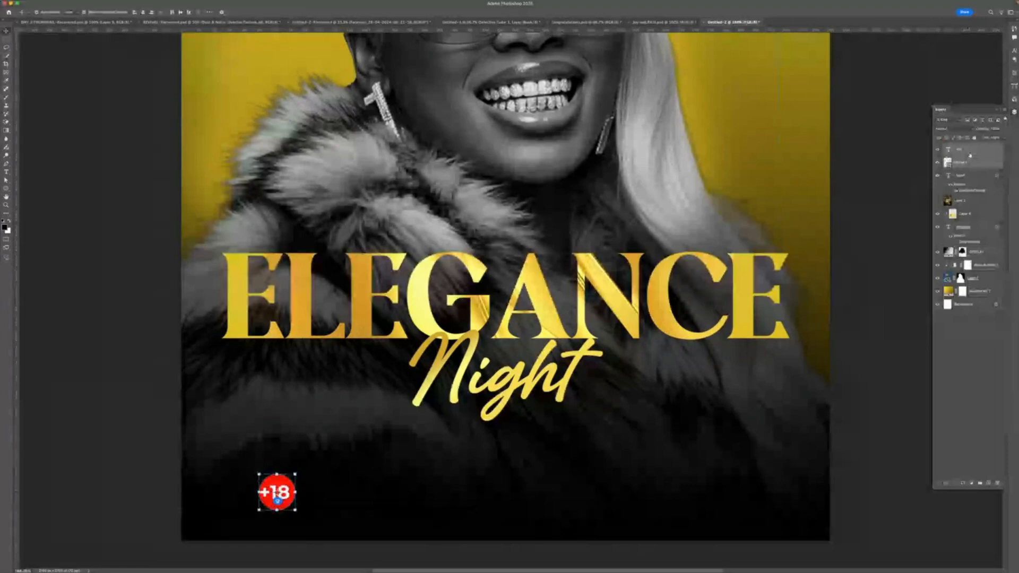
right_click(970, 154)
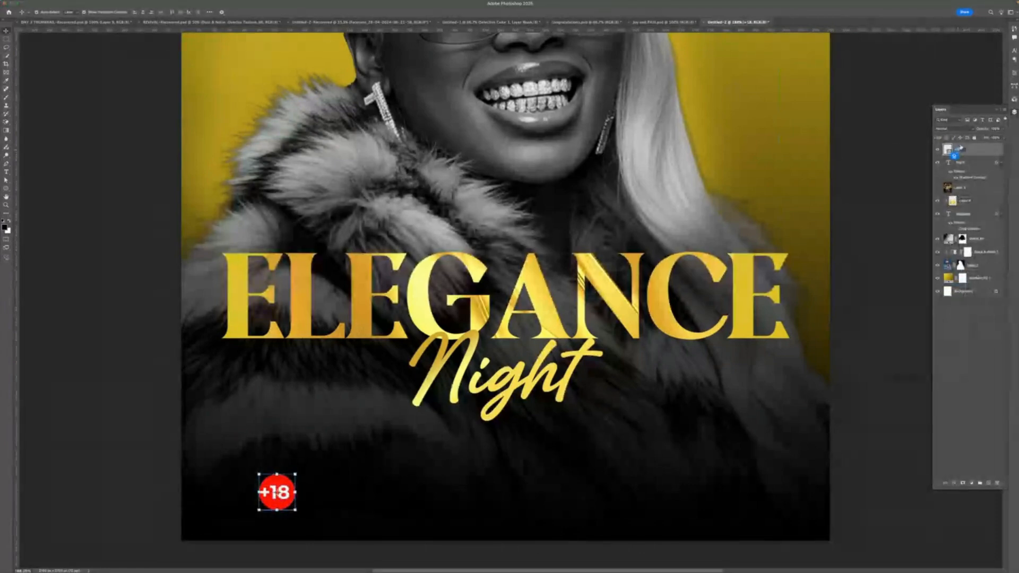
left_click(962, 163)
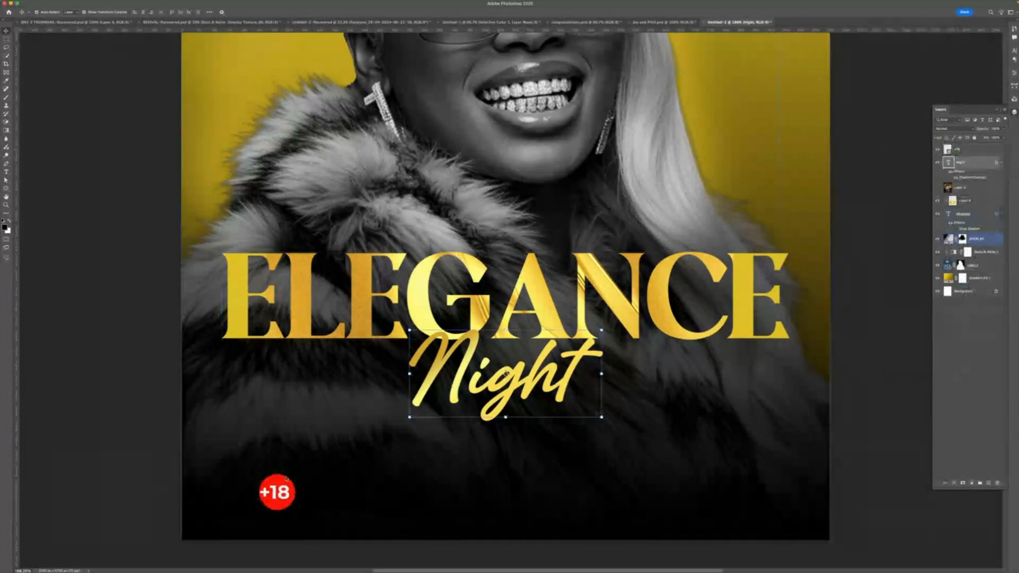
left_click_drag(277, 492, 768, 477)
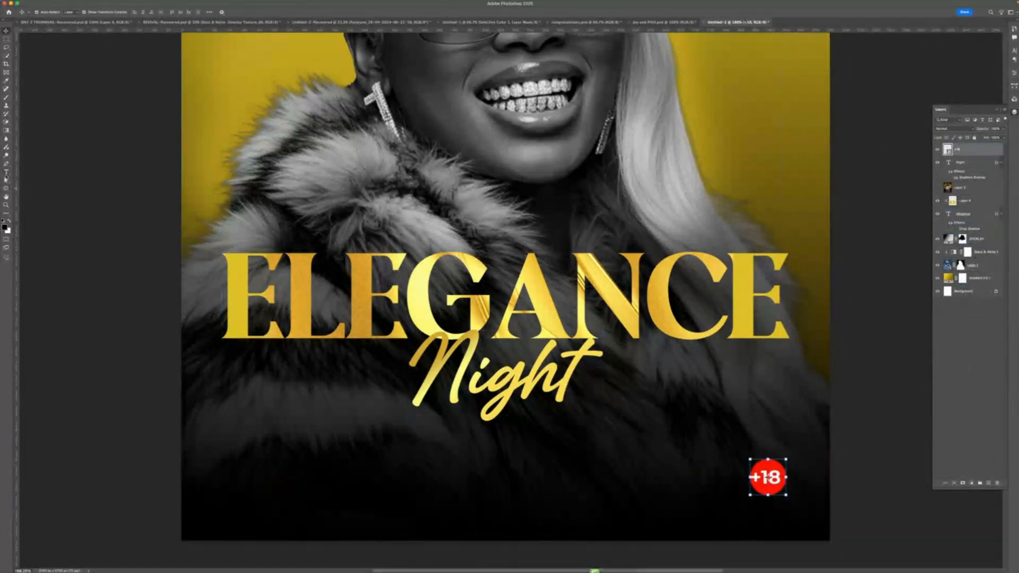
- Add a new point text line in the flyer's lower-left area and set it in a bold sans-serif font
key("t")
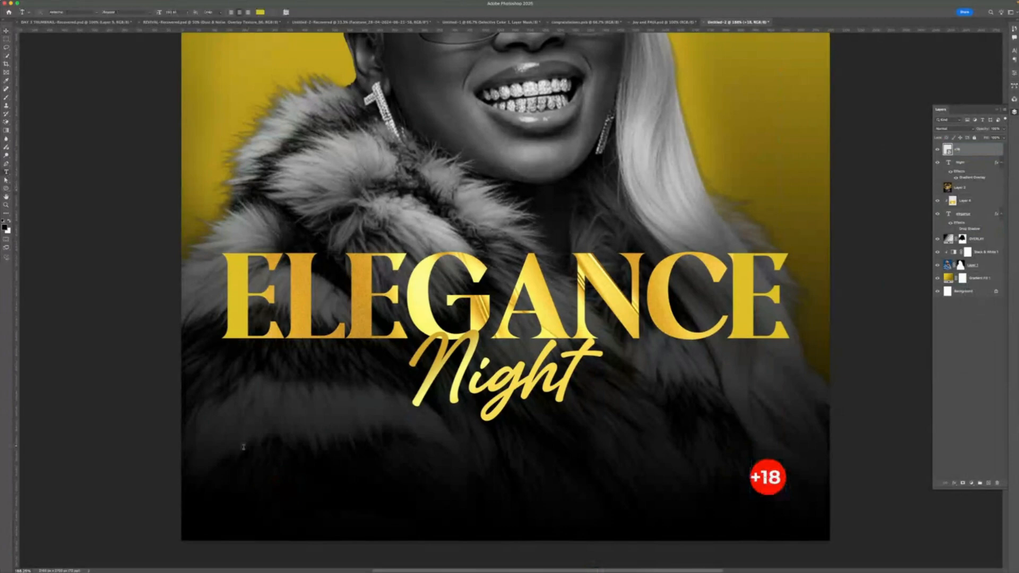
left_click(243, 466)
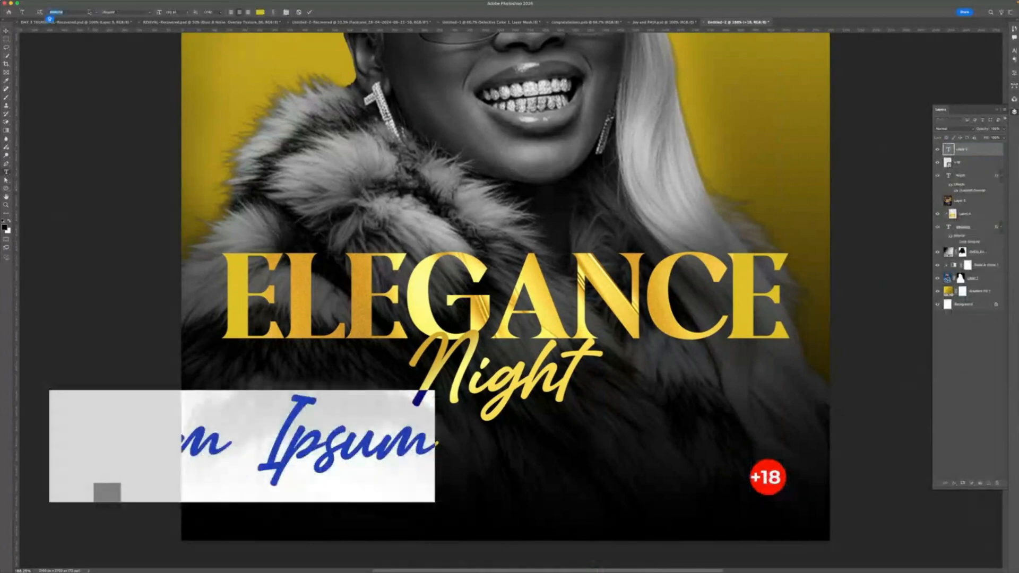
left_click(53, 11)
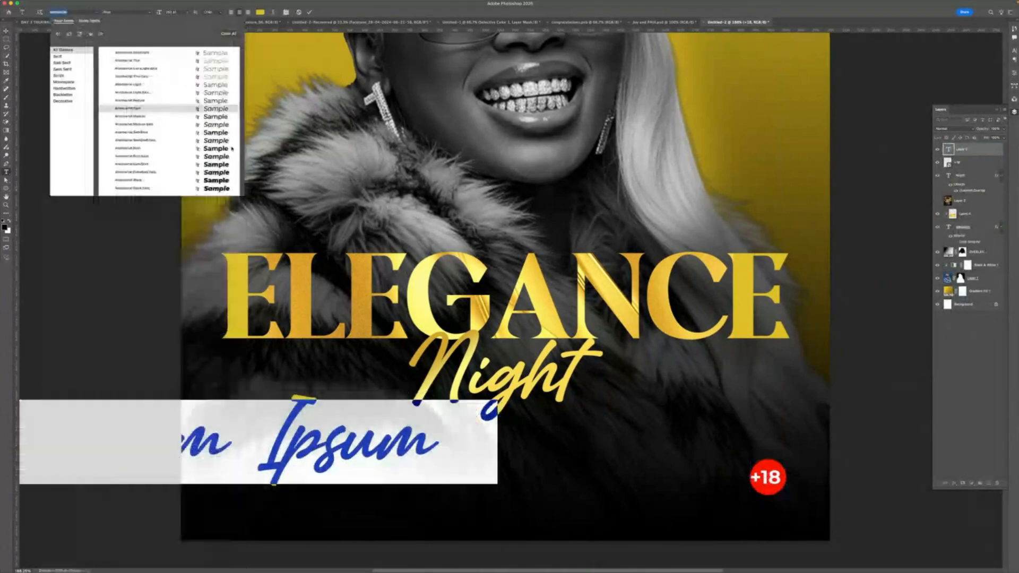
left_click(223, 146)
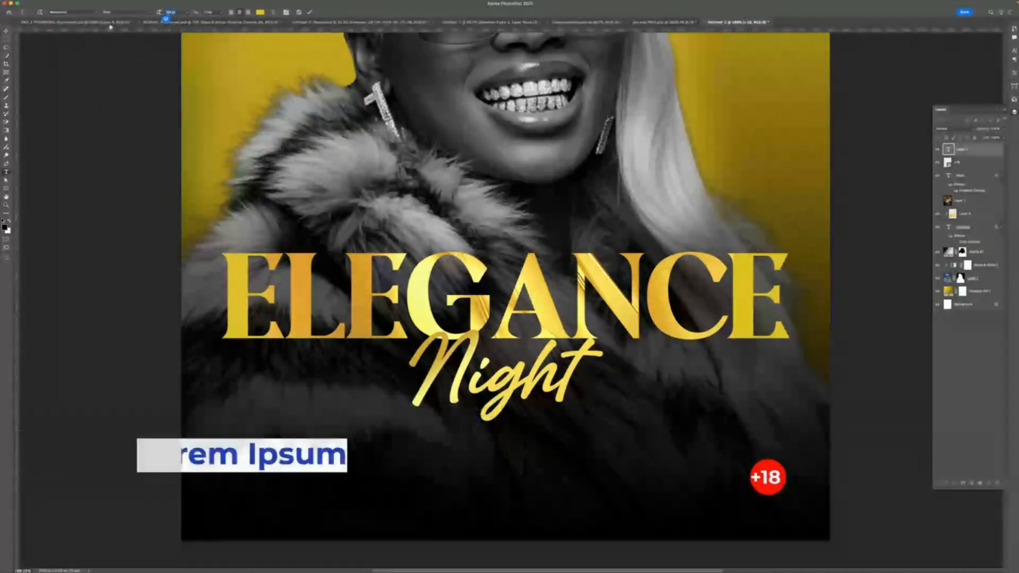
left_click(166, 13)
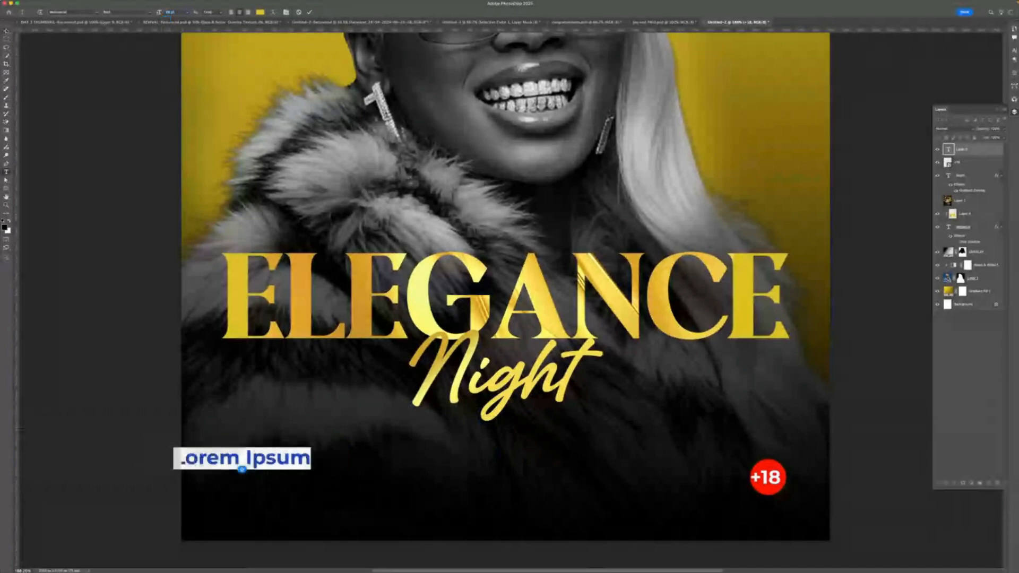
key("ctrl+Return")
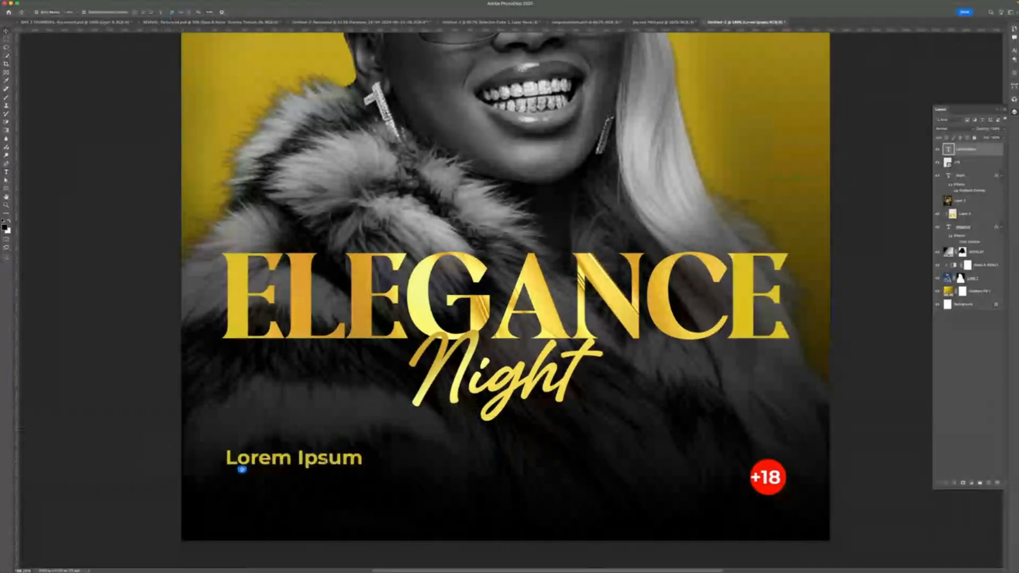
- Replace the placeholder text with BUEA, UB JUNCTION and reduce its font size
double_click(242, 469)
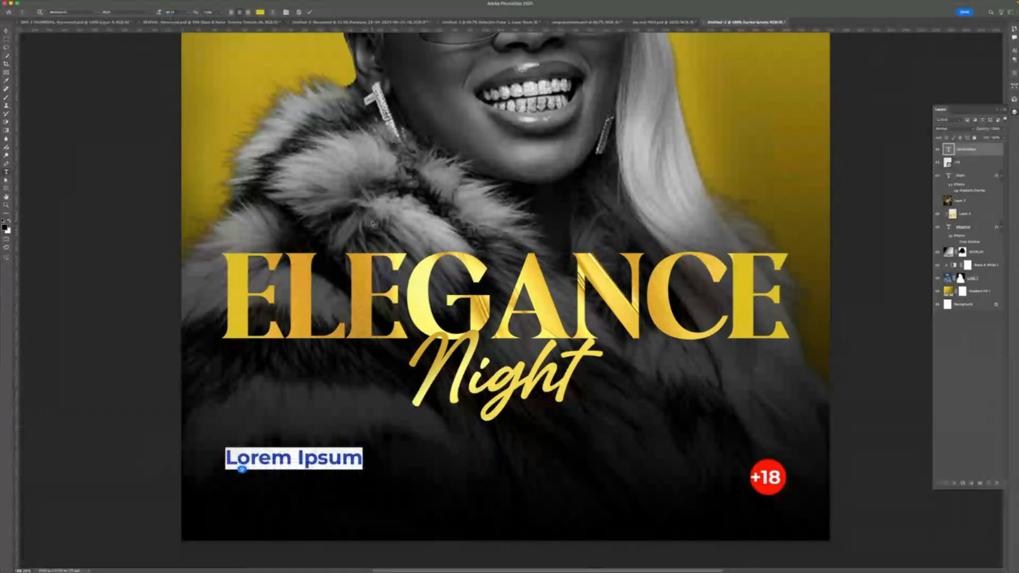
type("B")
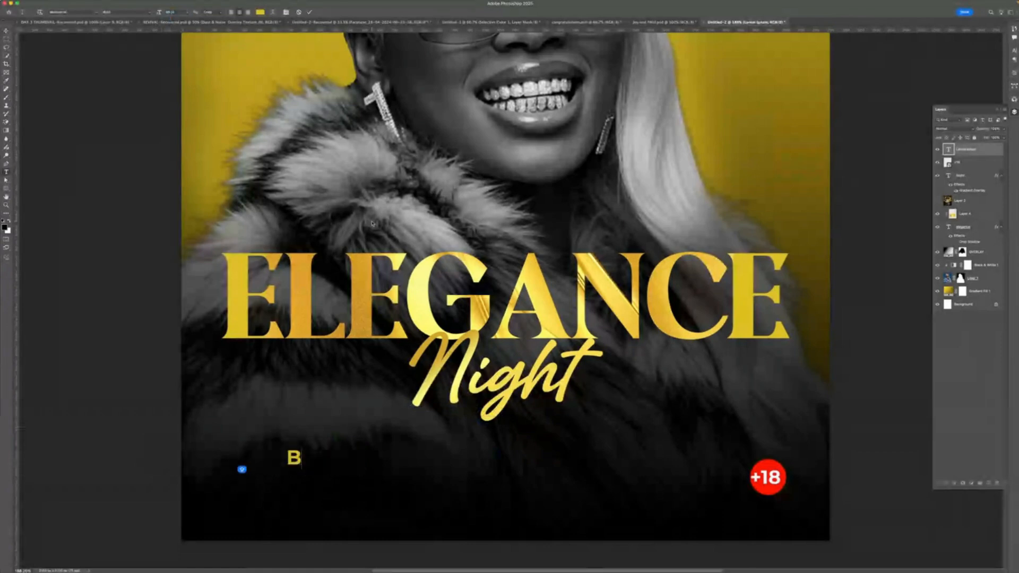
type("UEA")
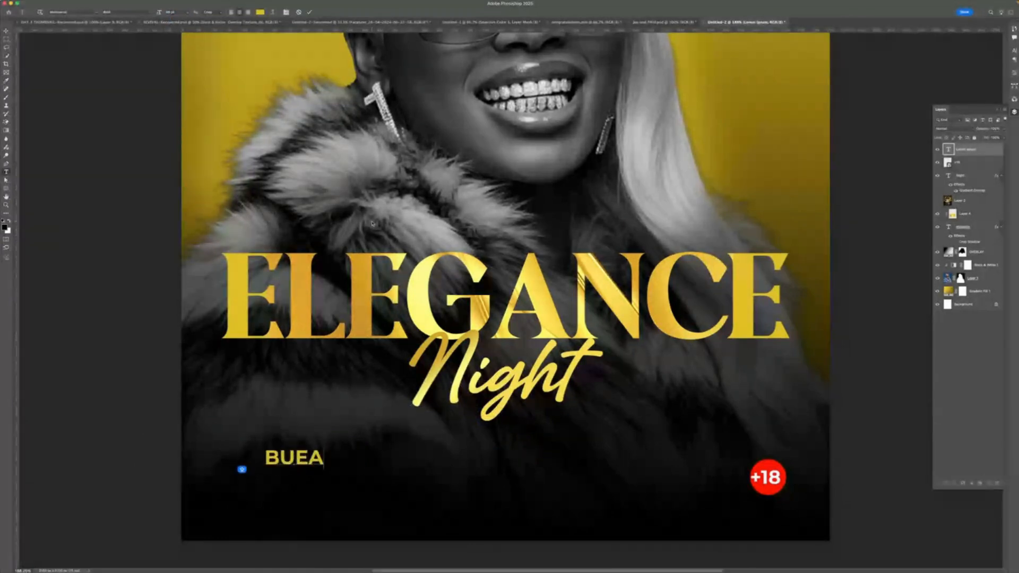
type(", UB JUN")
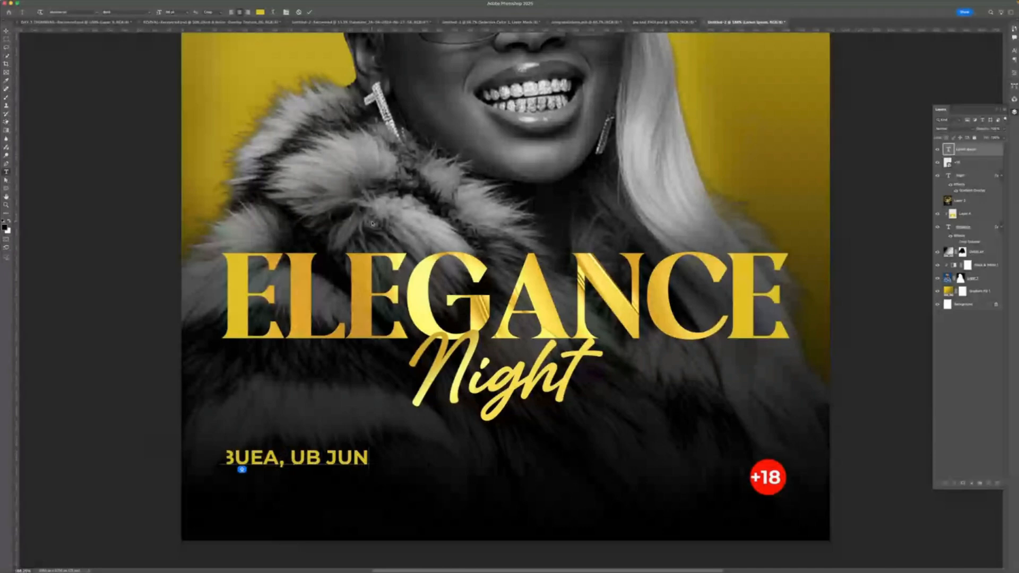
type("CTION")
key("super+a")
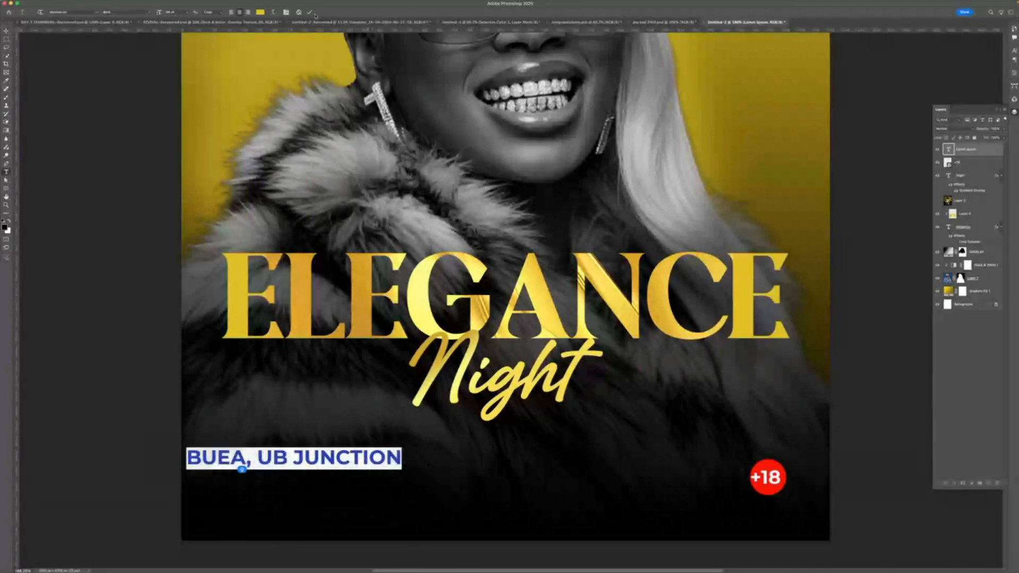
left_click_drag(160, 12, 148, 13)
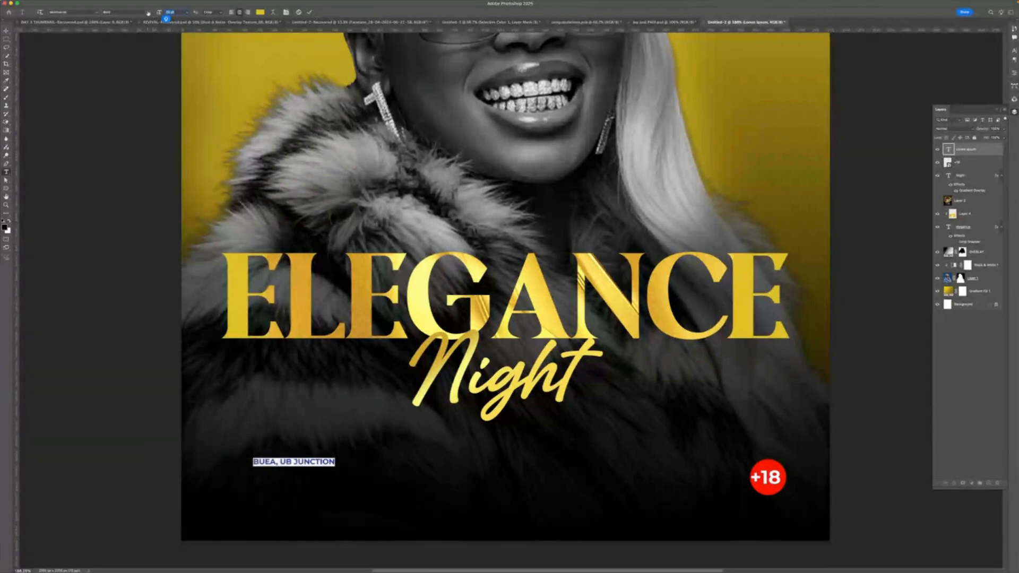
key("Escape")
- Nudge the location text slightly lower and duplicate it to the right at the same height
key("v")
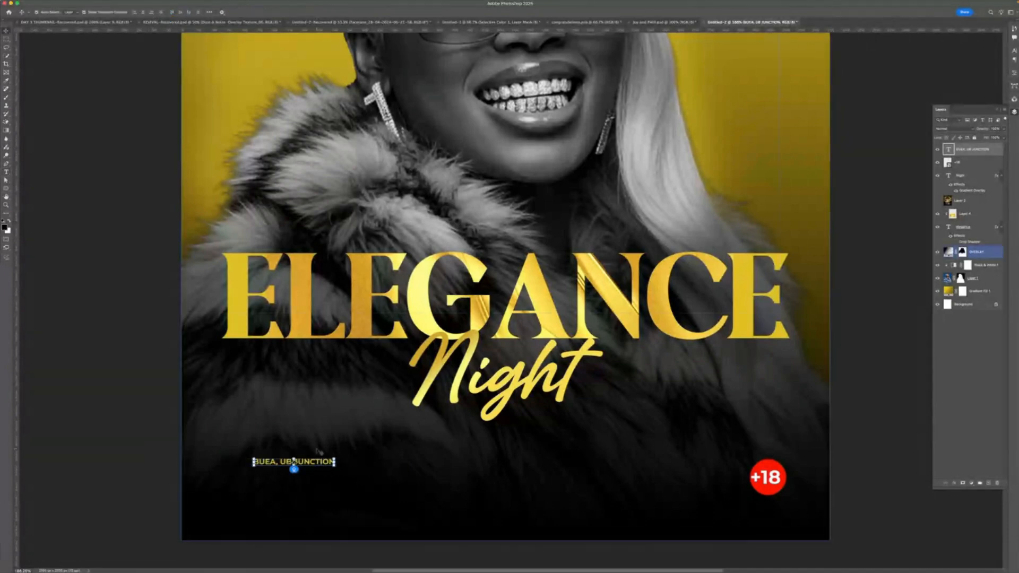
left_click_drag(334, 467, 357, 477)
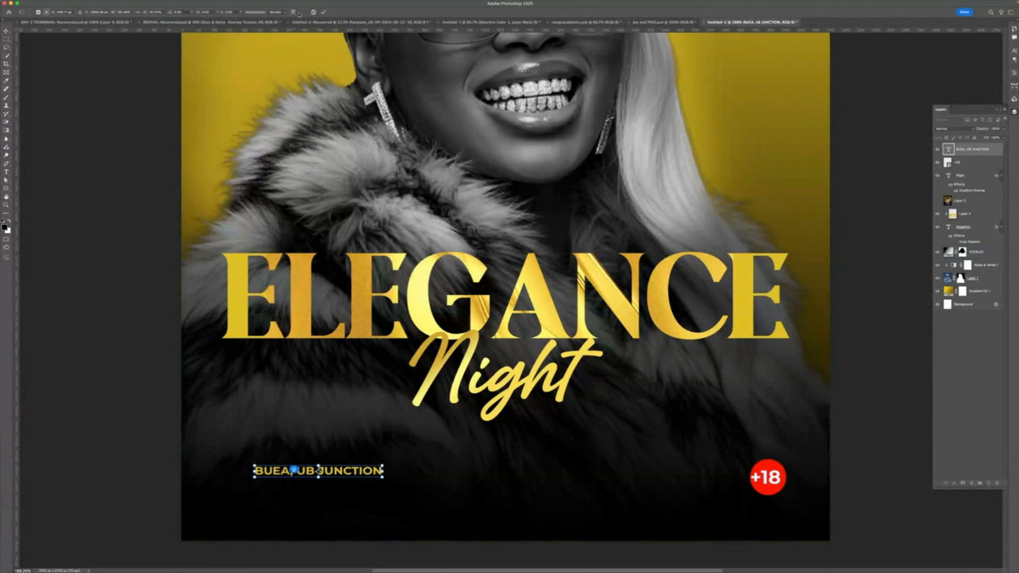
left_click(323, 12)
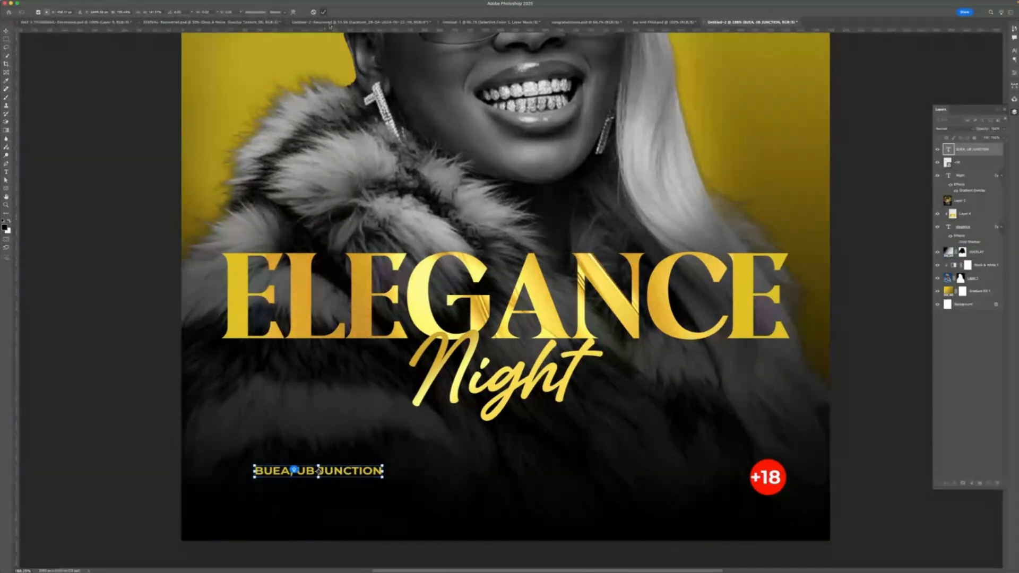
left_click(302, 360)
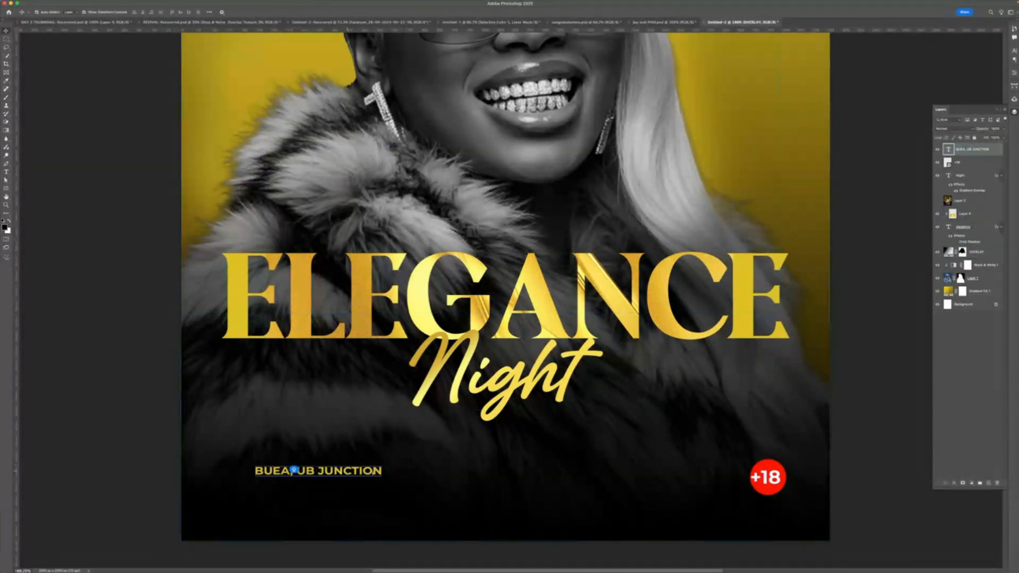
left_click_drag(348, 472, 558, 471)
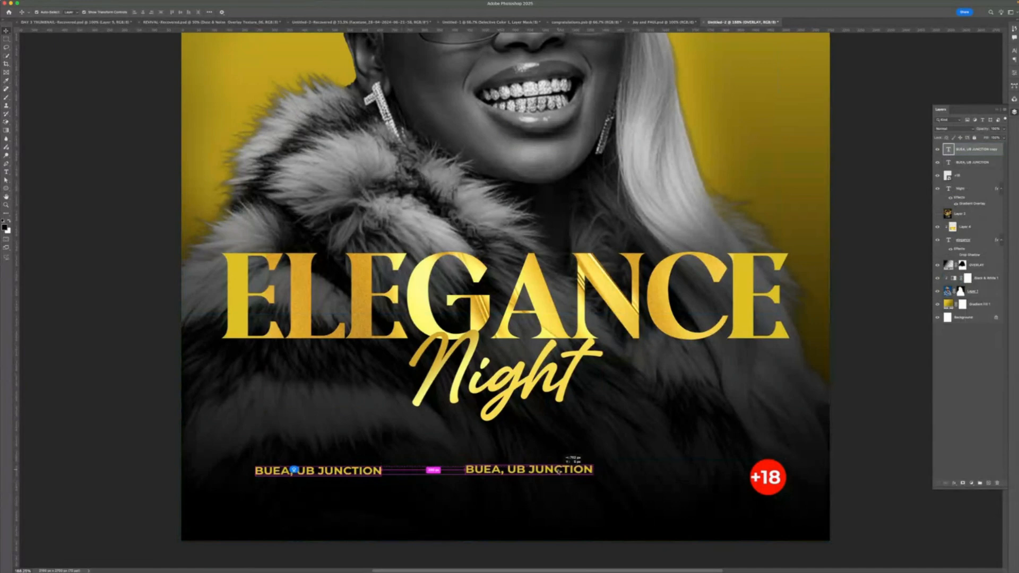
double_click(559, 471)
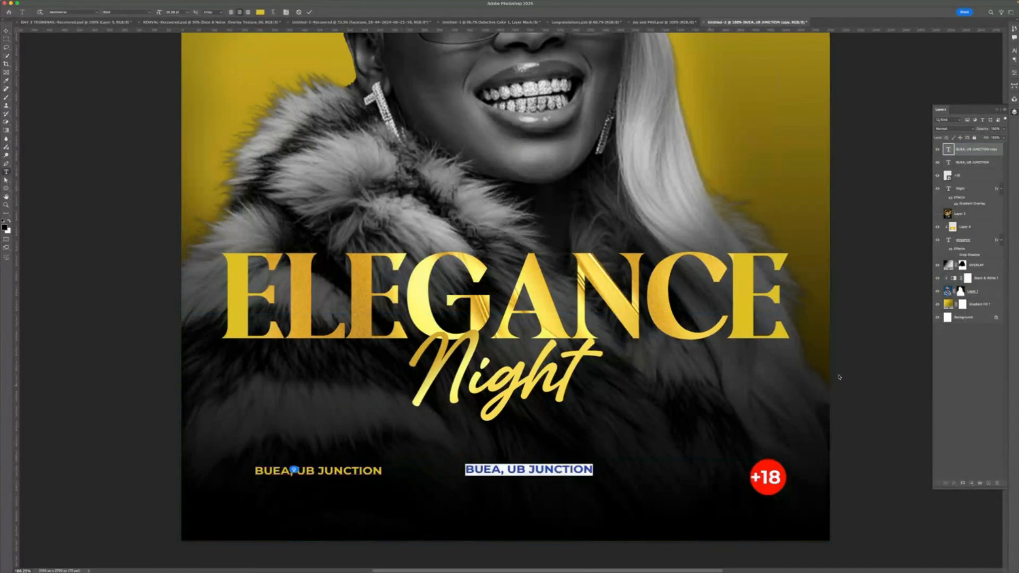
- Switch to Chrome to examine a reference club flyer on Pinterest, then return to Photoshop
mouse_move(382, 570)
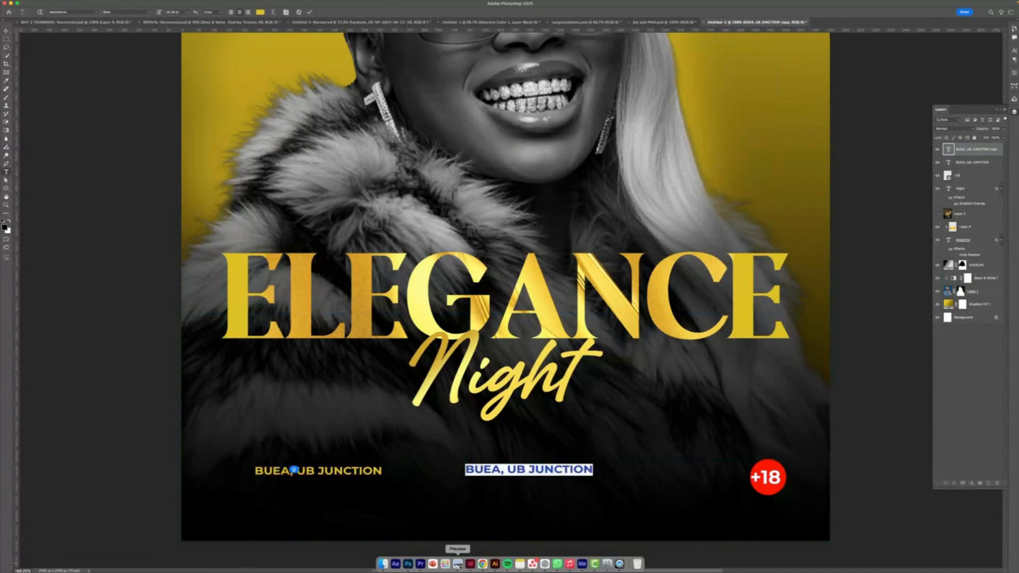
left_click(482, 566)
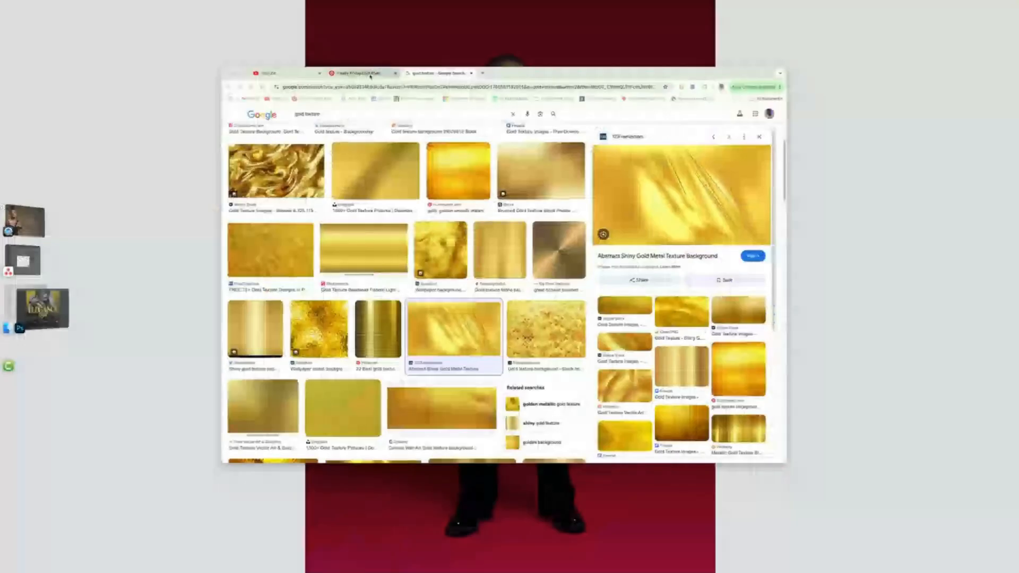
left_click(372, 73)
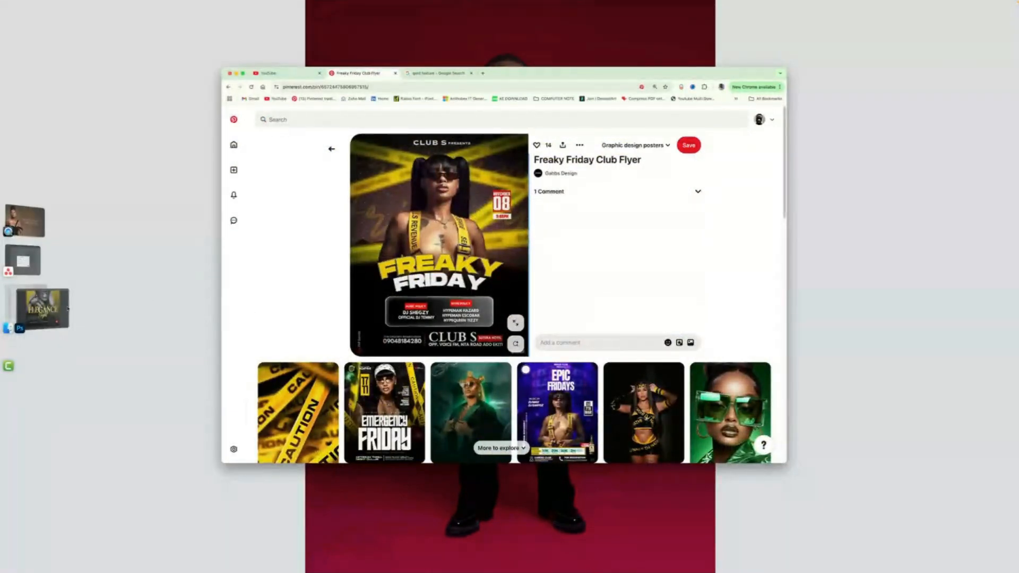
left_click(40, 308)
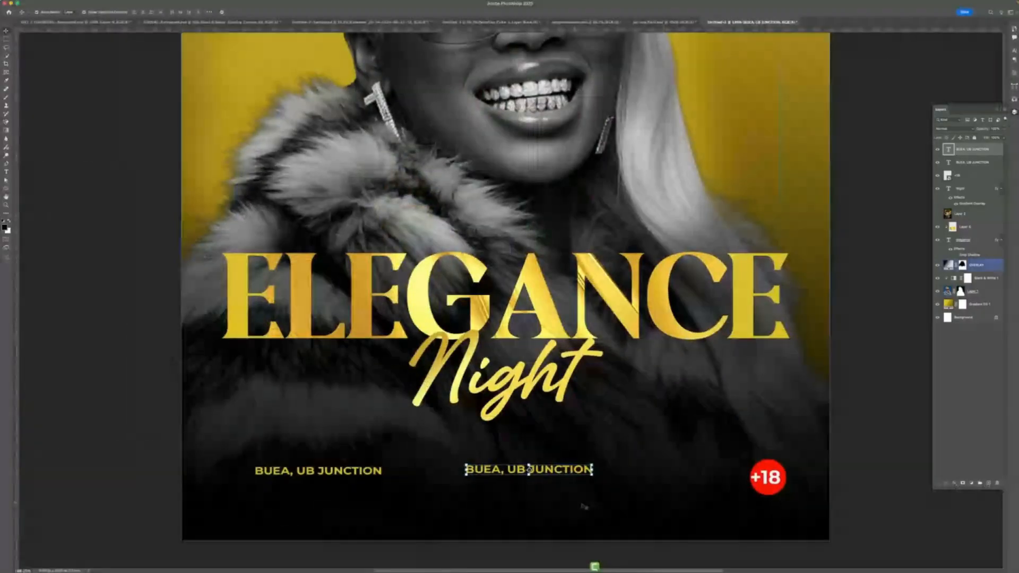
- Move the duplicated text above the location line and retype it as MUSIC POLICY
left_click_drag(584, 507, 360, 438)
double_click(306, 400)
type("M")
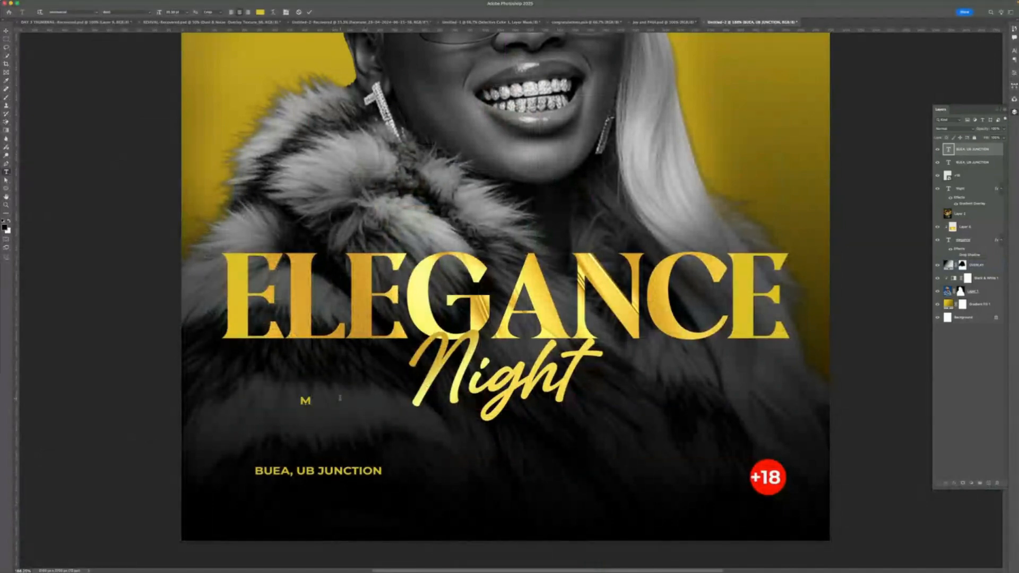
type("USIC POLICY")
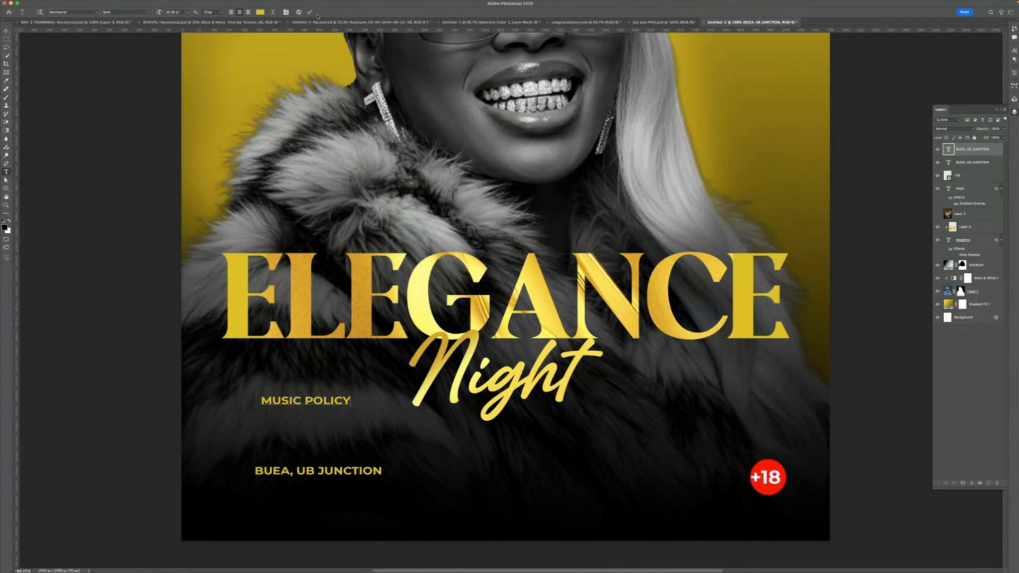
- Duplicate the MUSIC POLICY text just below itself and retype the copy as DJ DECH
left_click(309, 12)
key("v")
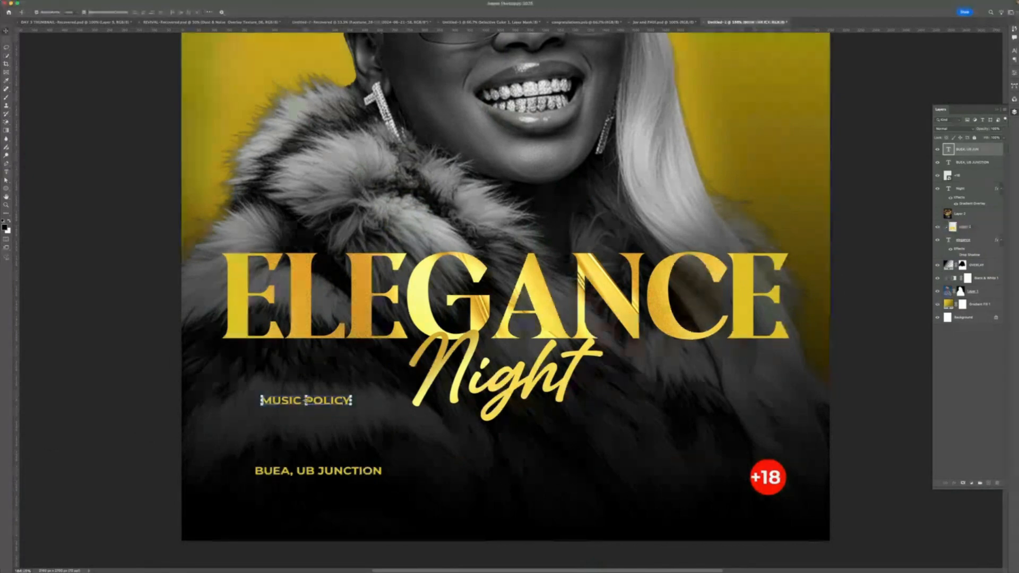
left_click_drag(345, 386, 278, 399)
double_click(277, 399)
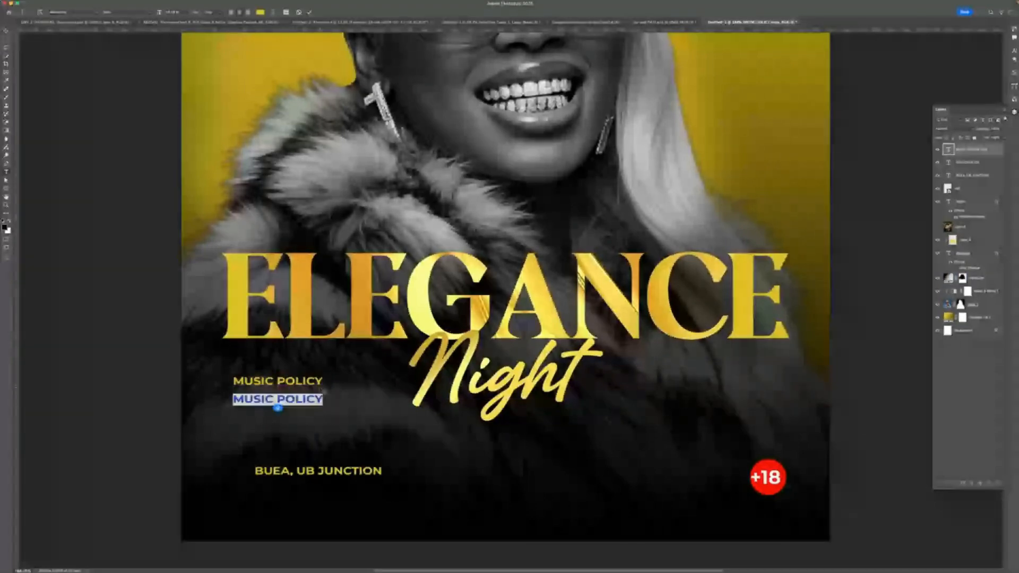
type("DJ DEC")
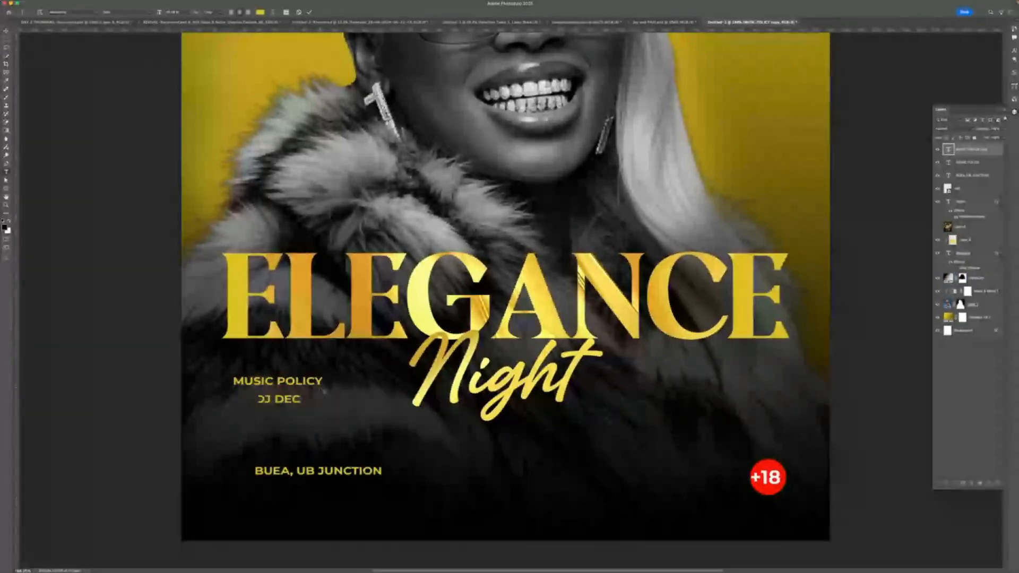
type("H")
key("ctrl+Return")
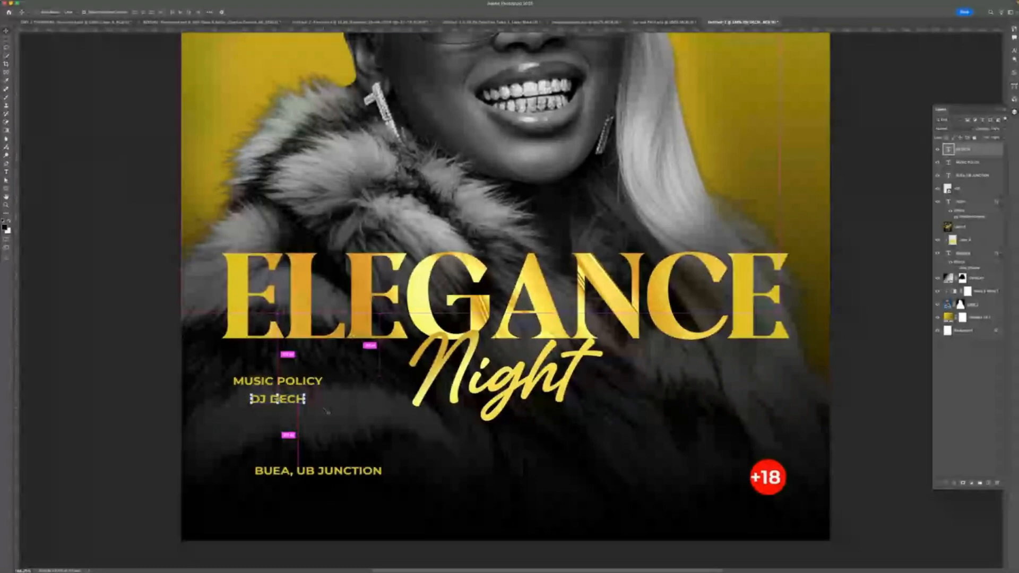
- Scale up the DJ DECH text with Free Transform and position it under MUSIC POLICY
key("ctrl+t")
left_click_drag(305, 393, 323, 386)
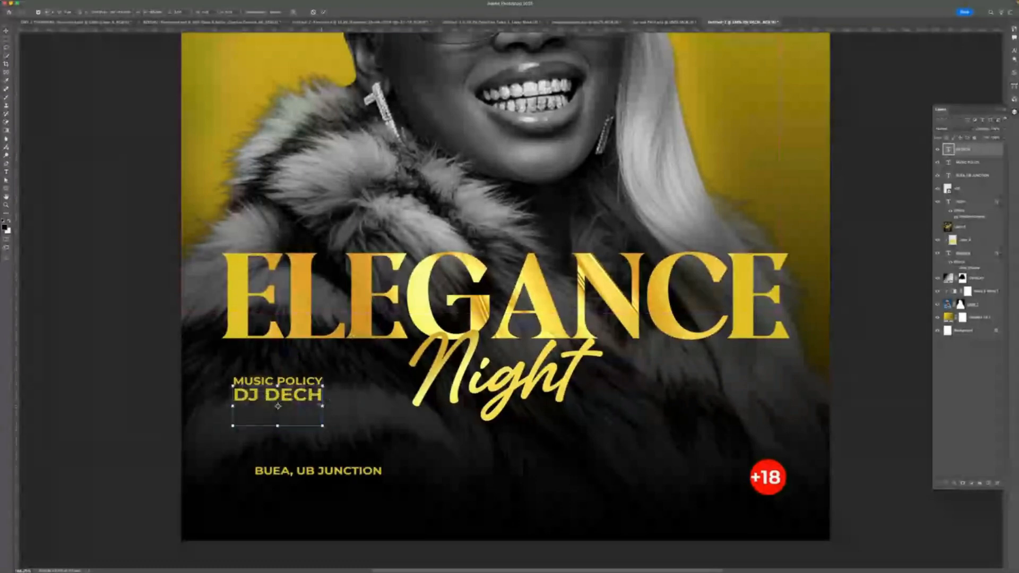
left_click_drag(322, 406, 294, 406)
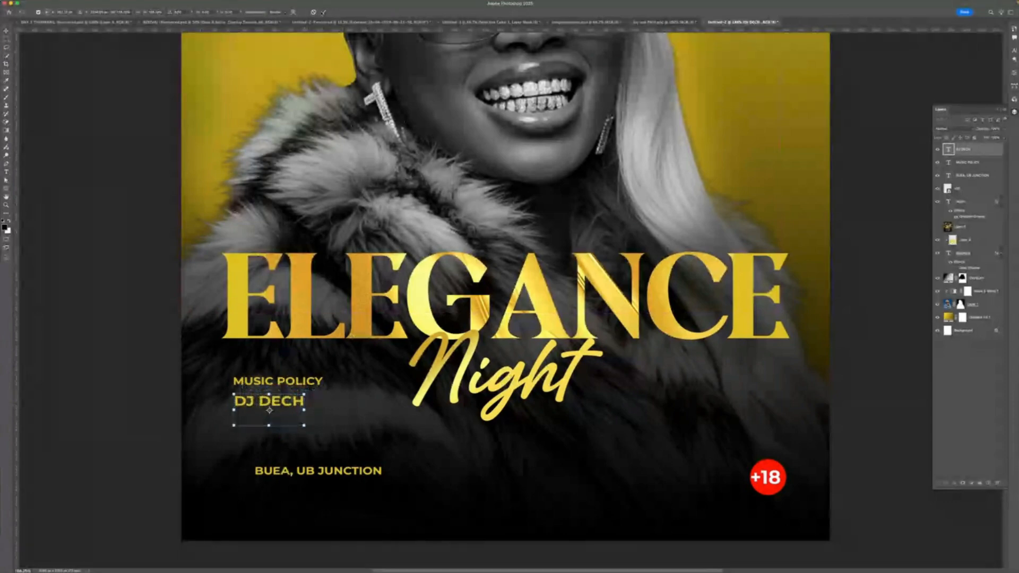
left_click(323, 12)
- Move the MUSIC POLICY text so it lines up at the left with DJ DECH
left_click(302, 382)
left_click_drag(323, 382, 307, 399)
key("Return")
- Set the MUSIC POLICY text's font style to Medium
left_click(351, 370)
double_click(300, 381)
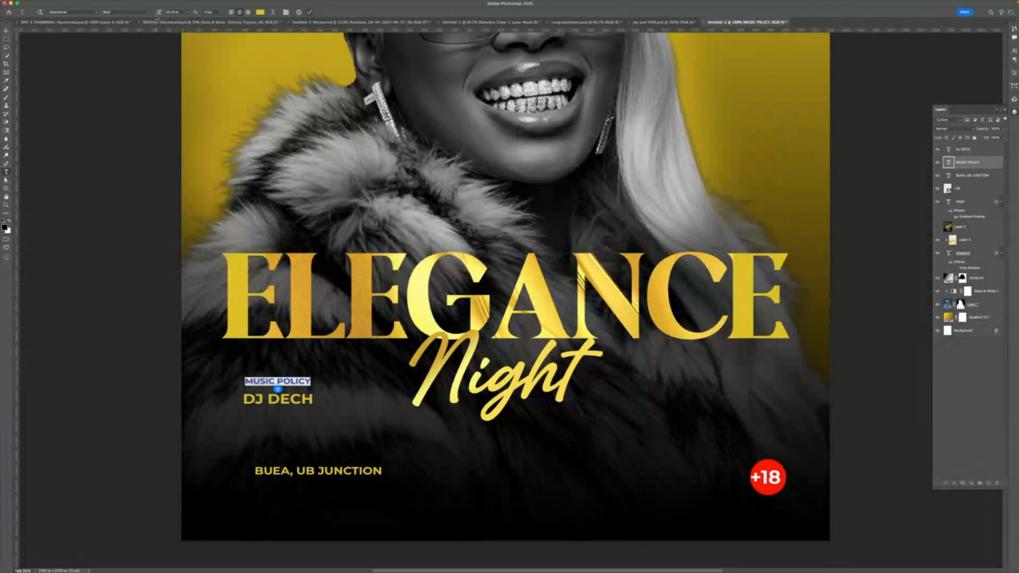
left_click(151, 12)
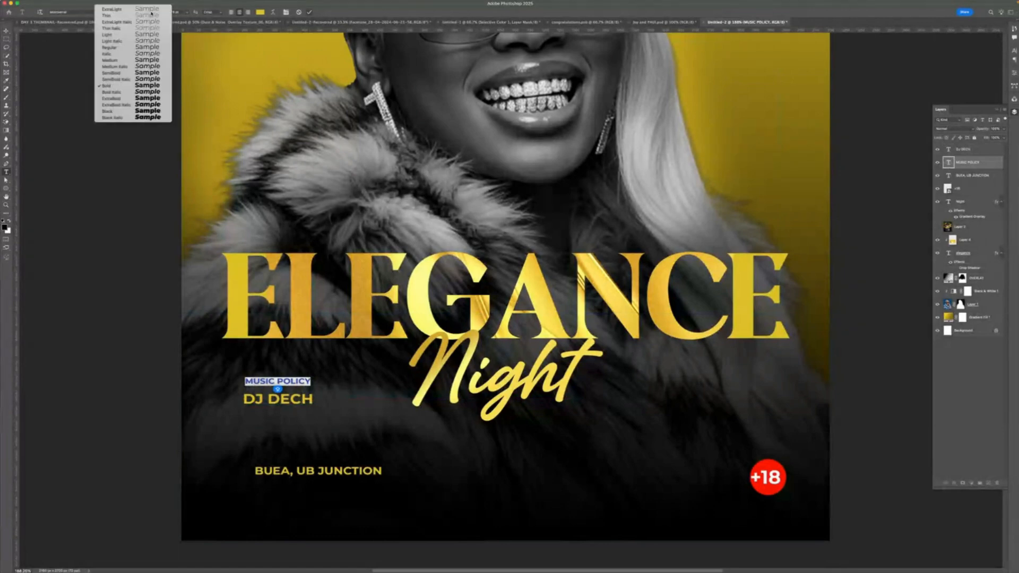
left_click(135, 73)
key("super+Return")
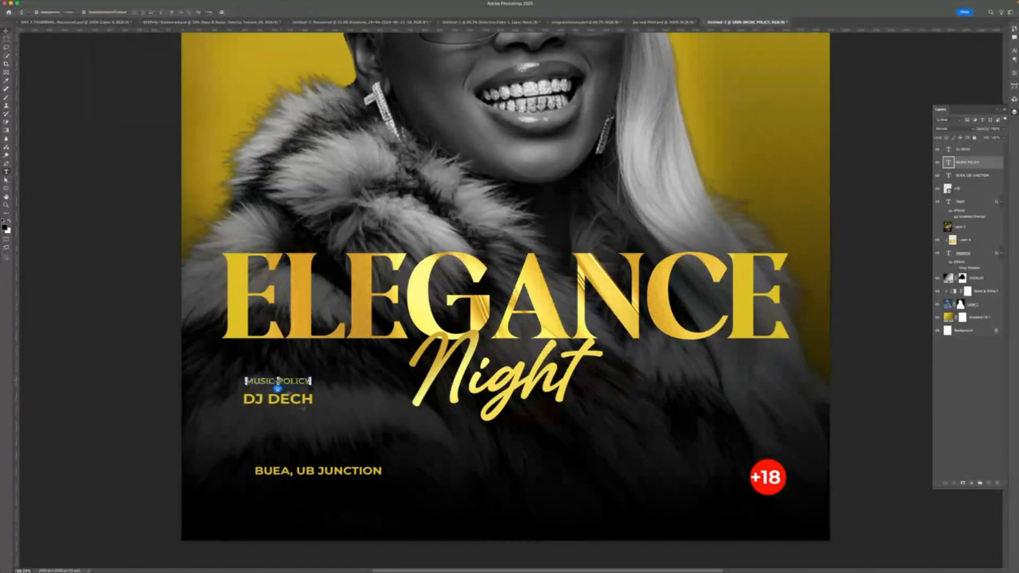
- Set the DJ DECH text's font style to ExtraBold
double_click(948, 150)
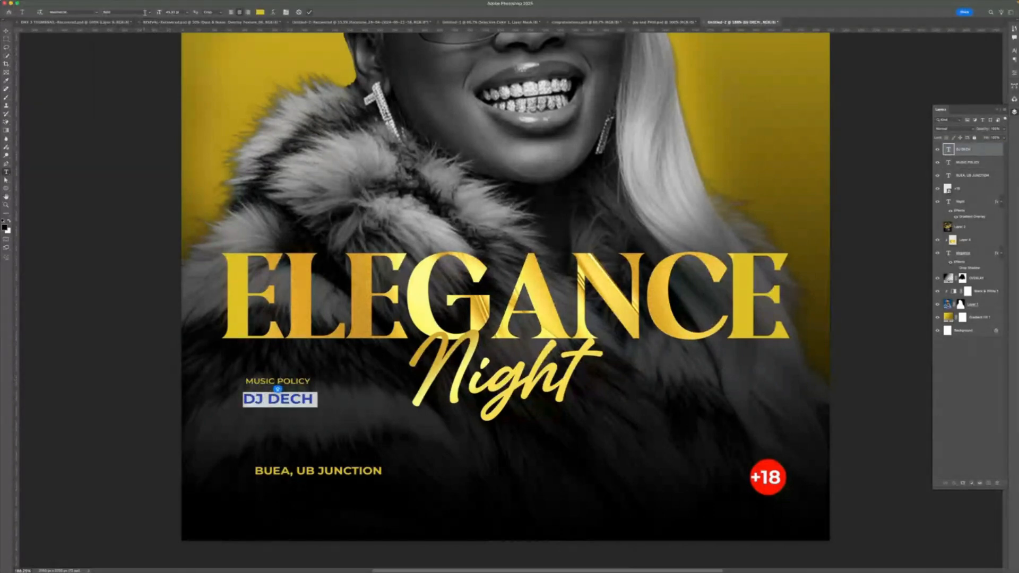
left_click(112, 12)
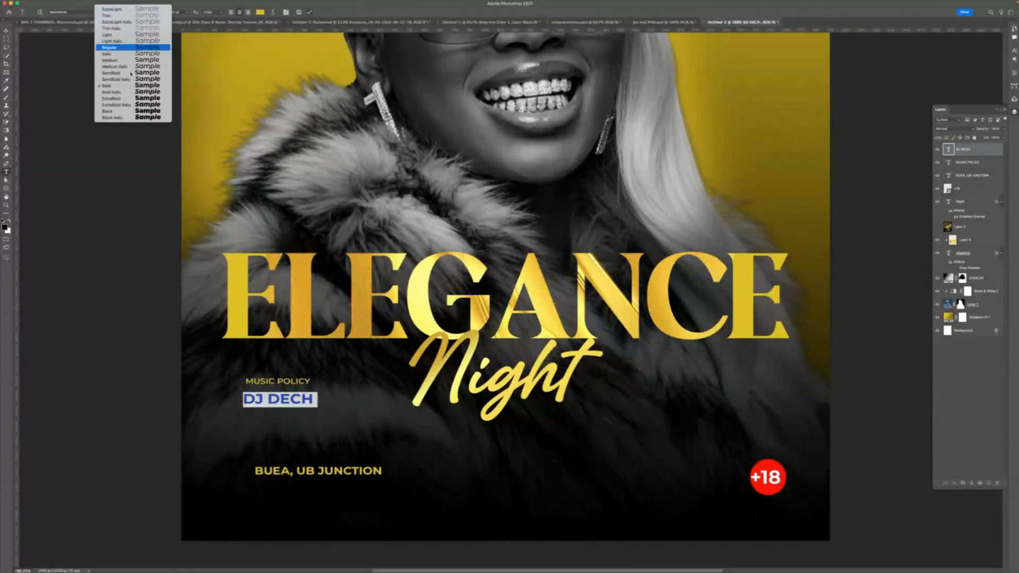
left_click(121, 100)
key("super+Return")
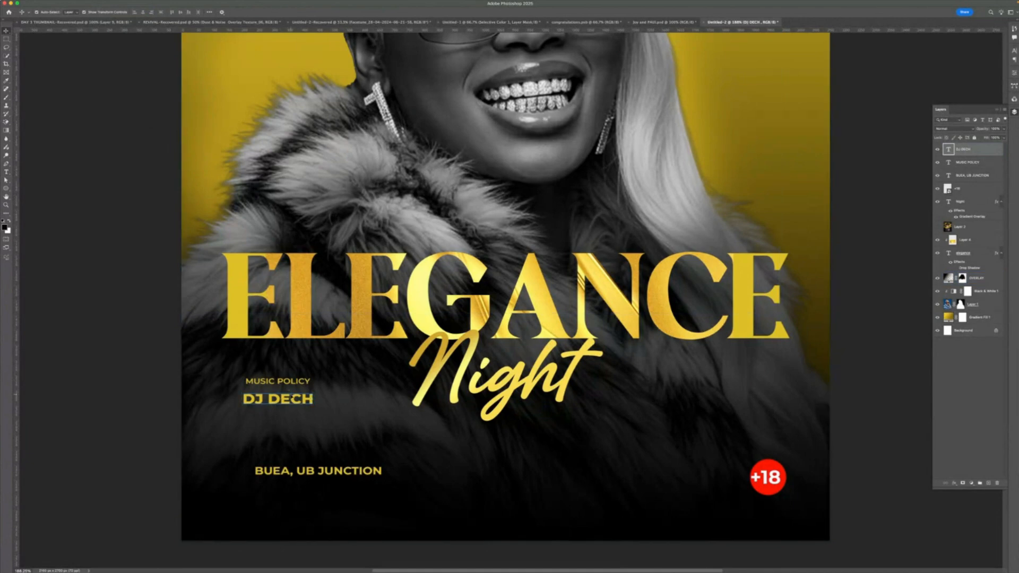
- Nudge the DJ DECH text slightly upward
left_click_drag(291, 398, 294, 394)
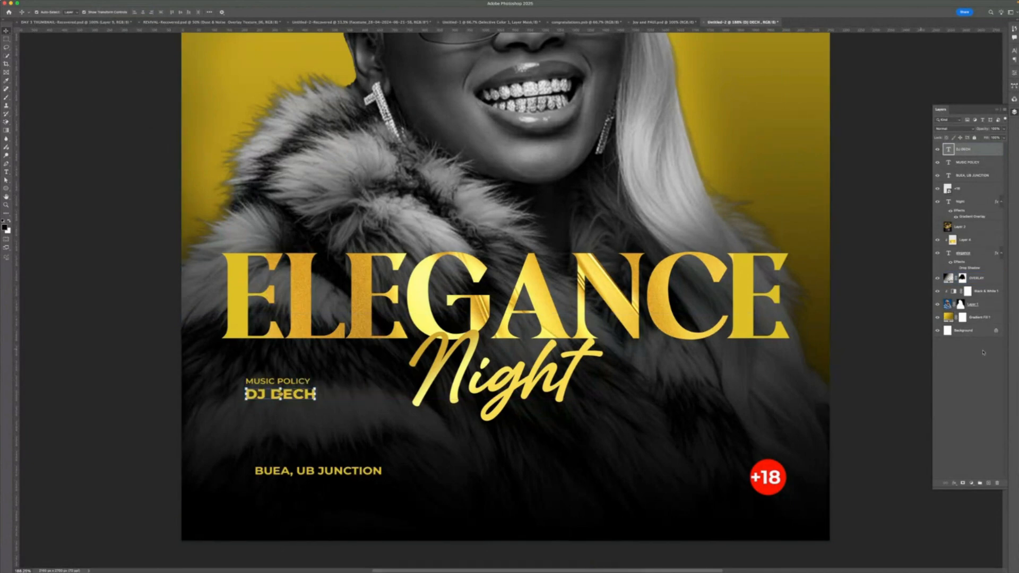
key("super+Tab")
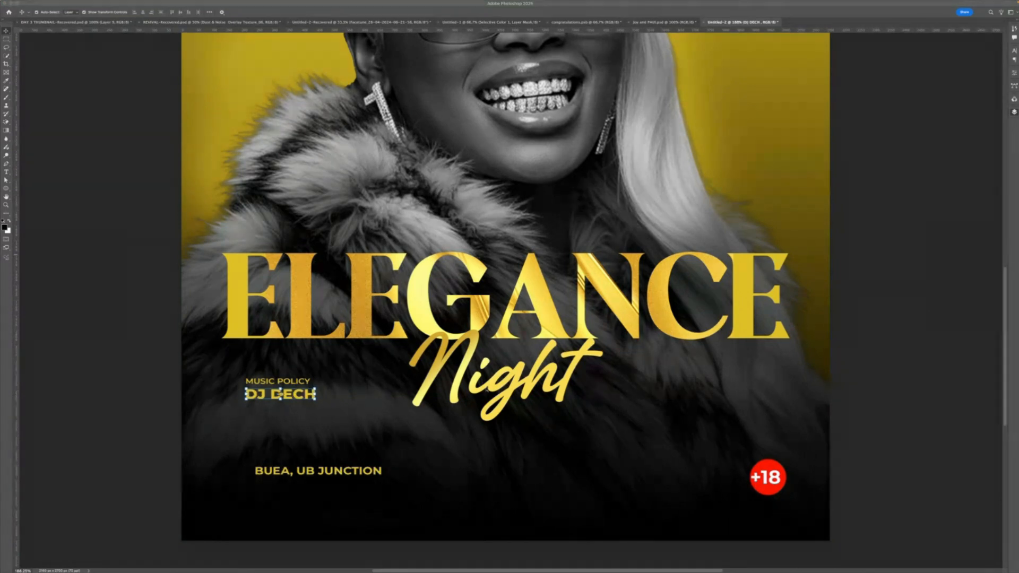
- Duplicate DJ DECH just below itself and retype the copy as DJ PIKOLO
left_click(327, 405)
left_click_drag(295, 397, 298, 412)
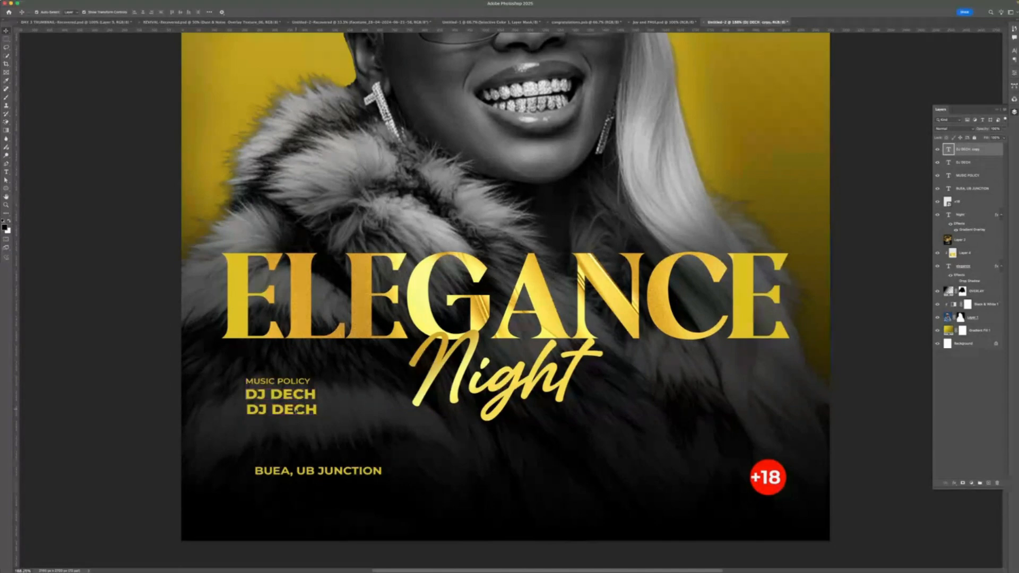
double_click(297, 410)
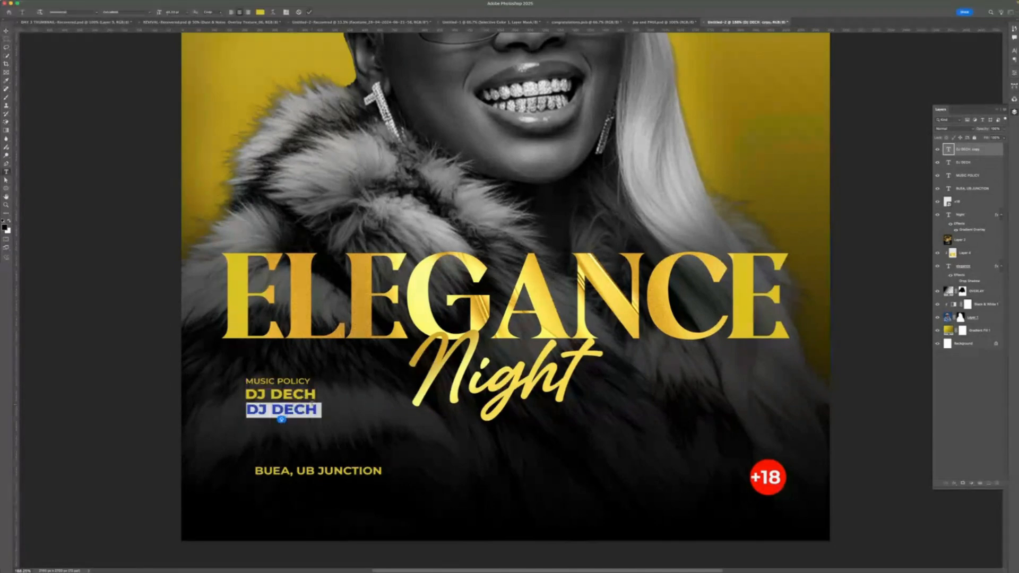
type("DJ PIKOL")
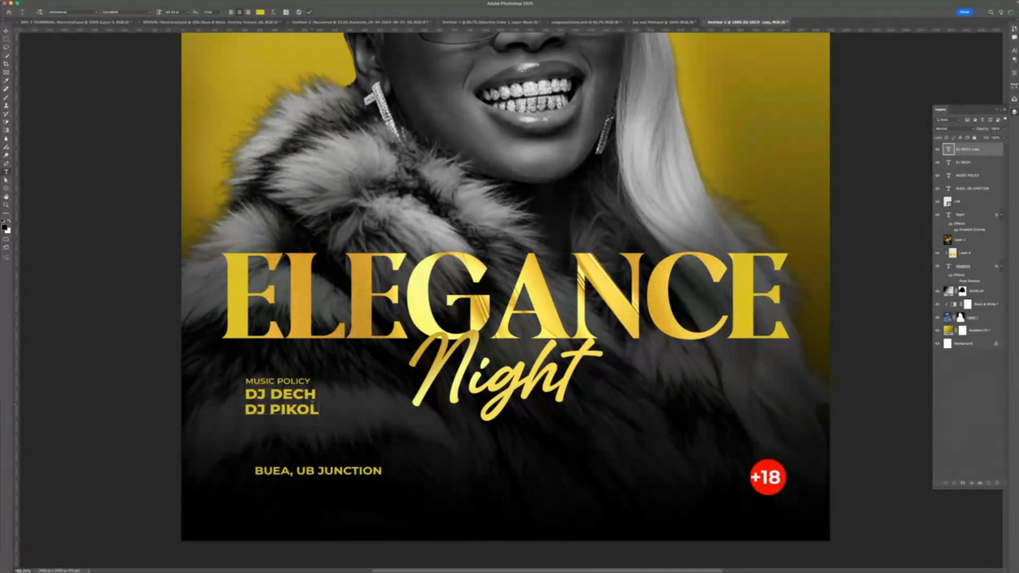
type("O")
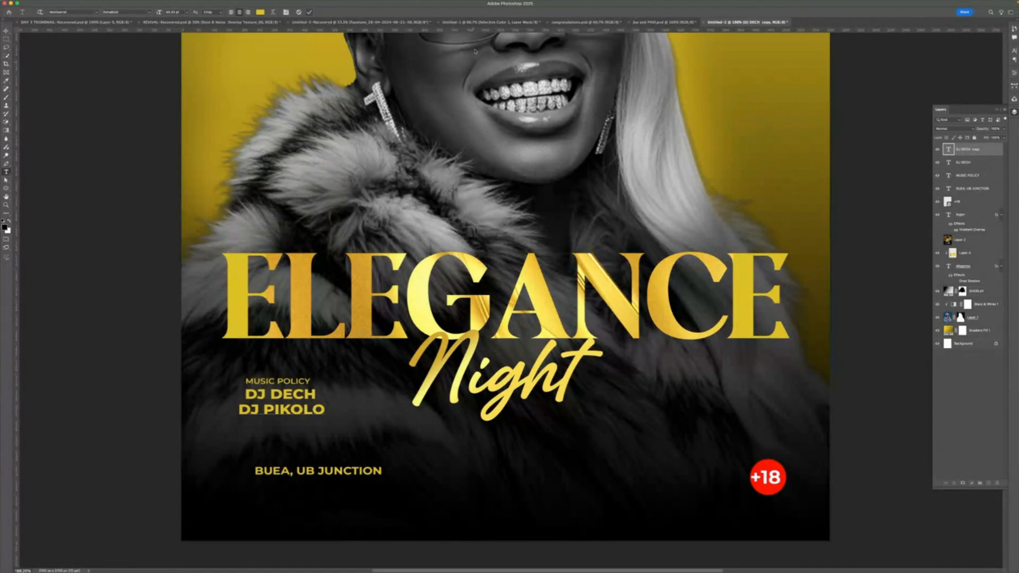
- Select the DJ DECH text and nudge it down three steps
left_click(308, 11)
key("v")
left_click(280, 393)
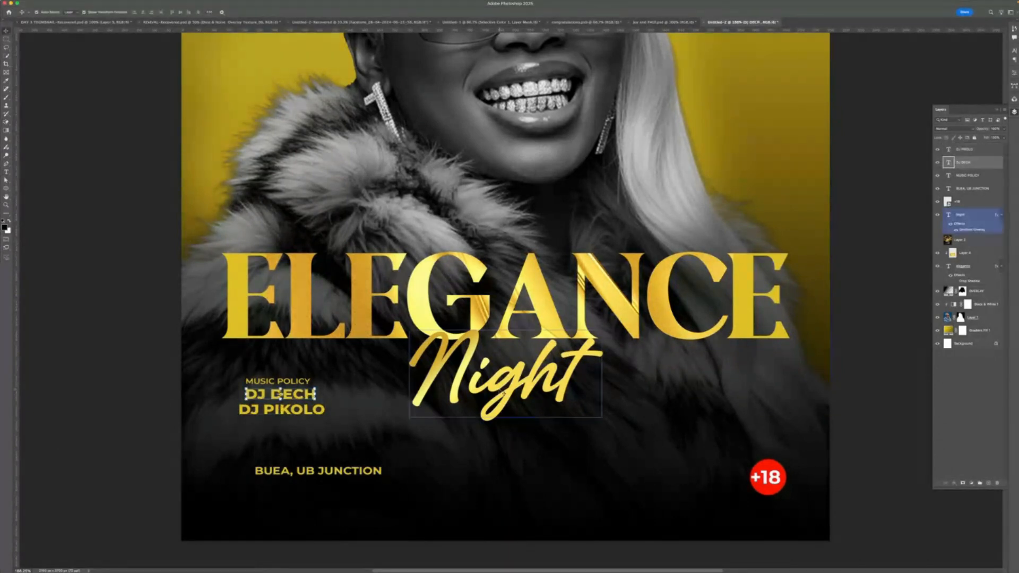
key("Down")
key("Down")
key("Down")
key("Down")
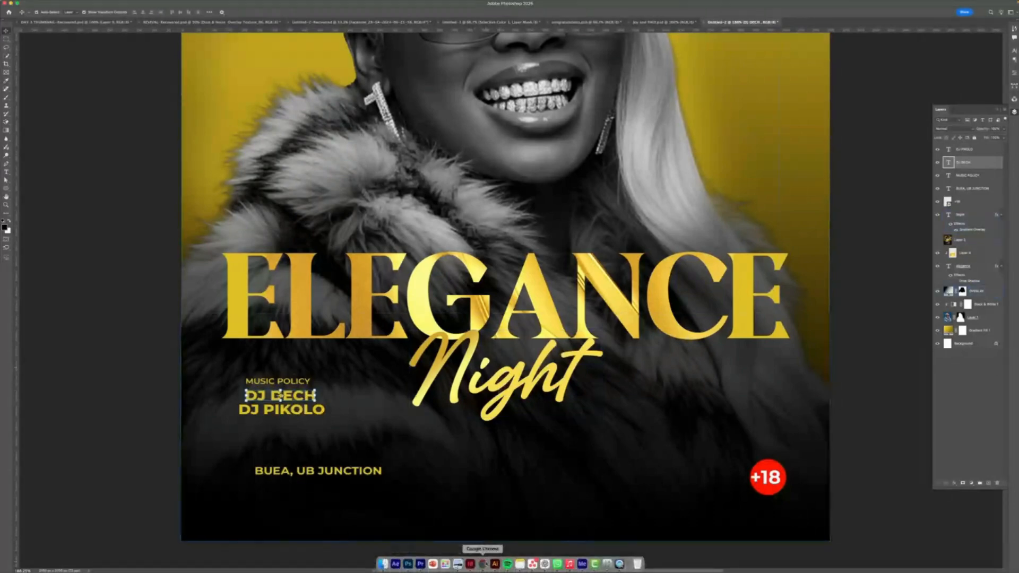
- Switch to Chrome to examine the reference club flyer, then return to Photoshop
left_click(483, 564)
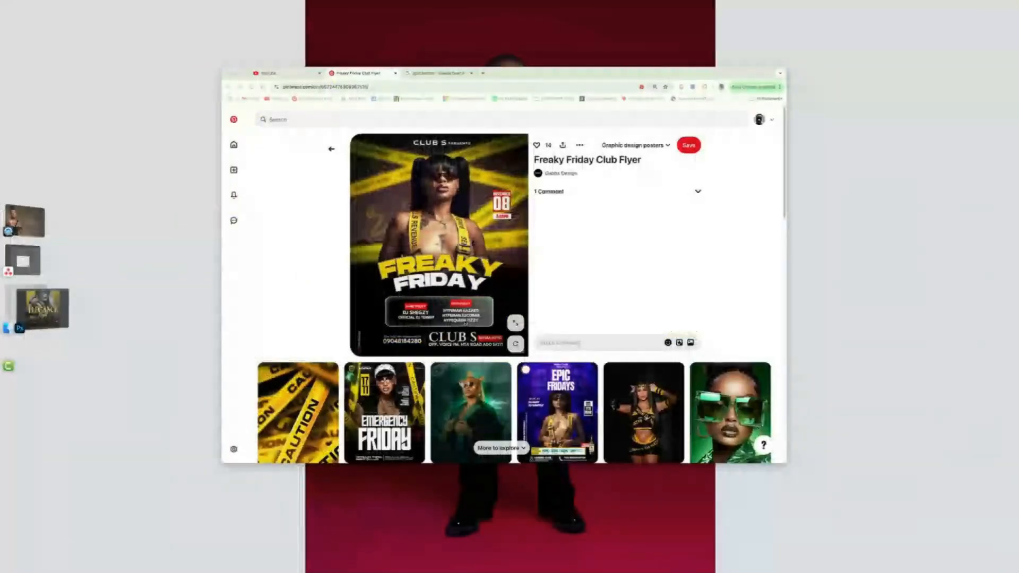
scroll(462, 321, "down", 1)
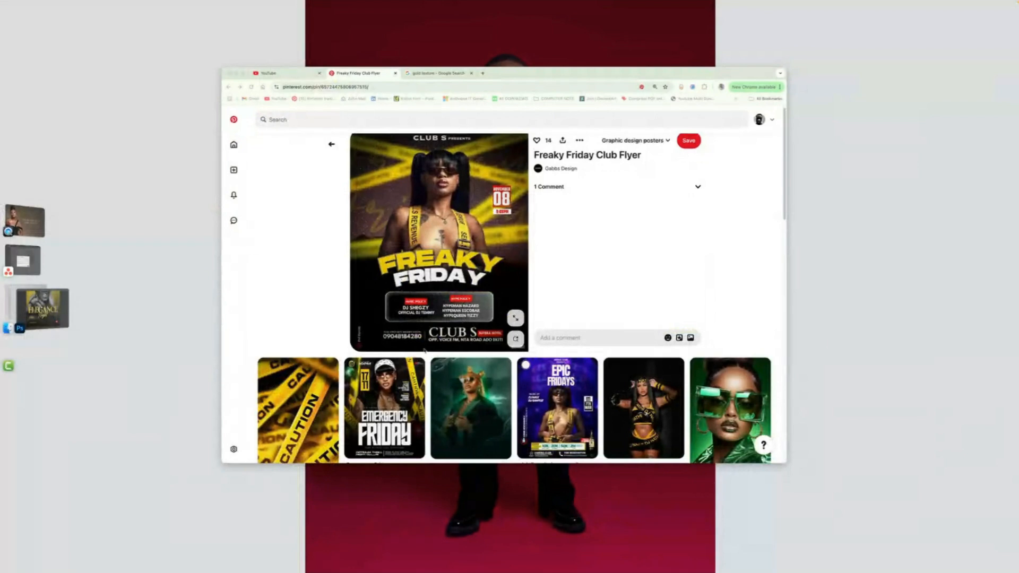
left_click(42, 308)
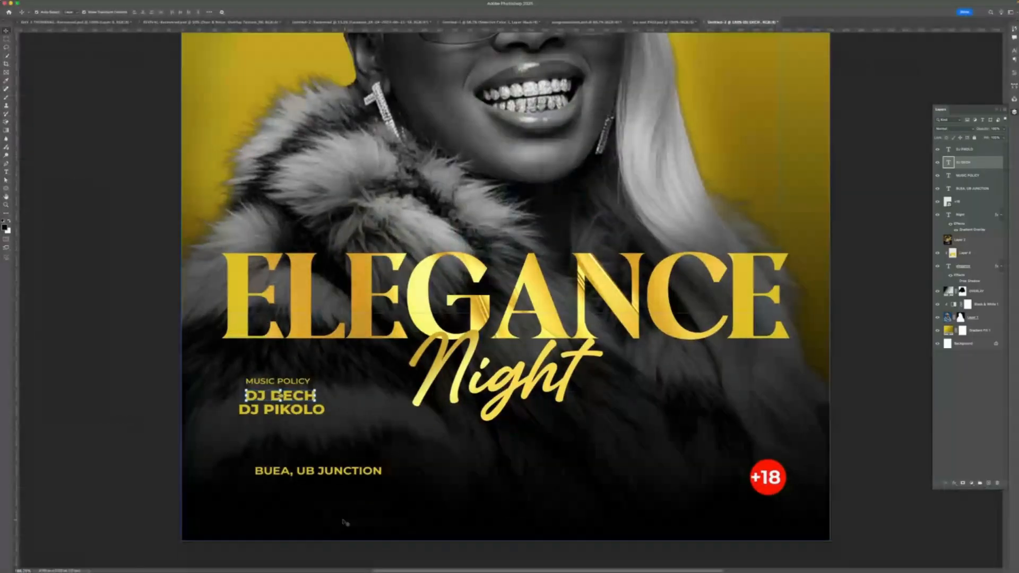
- Duplicate the location text to the right at the same height and retype it as FOR INQUIRIES
left_click_drag(318, 470, 558, 468)
double_click(558, 468)
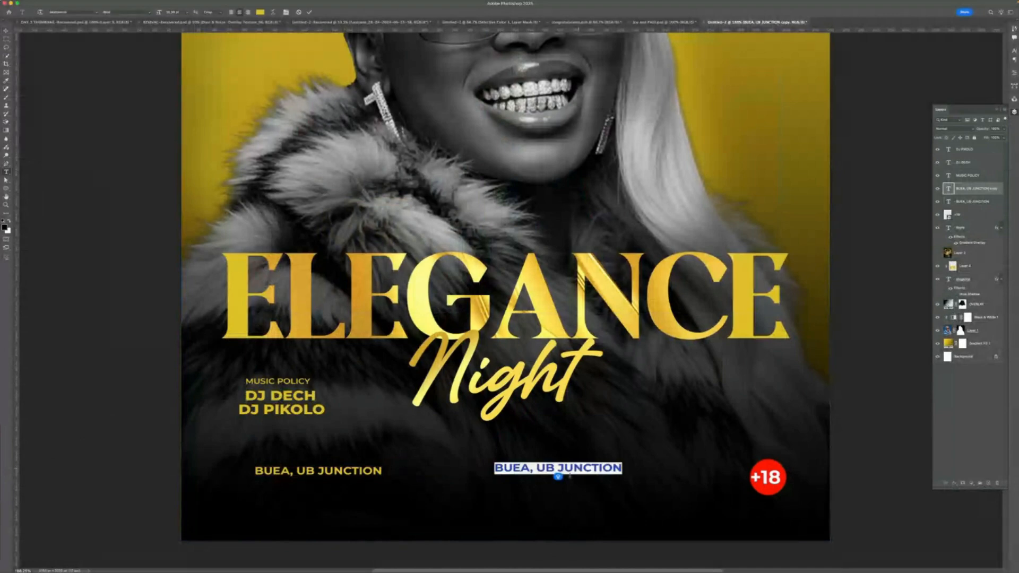
type("FOR IN")
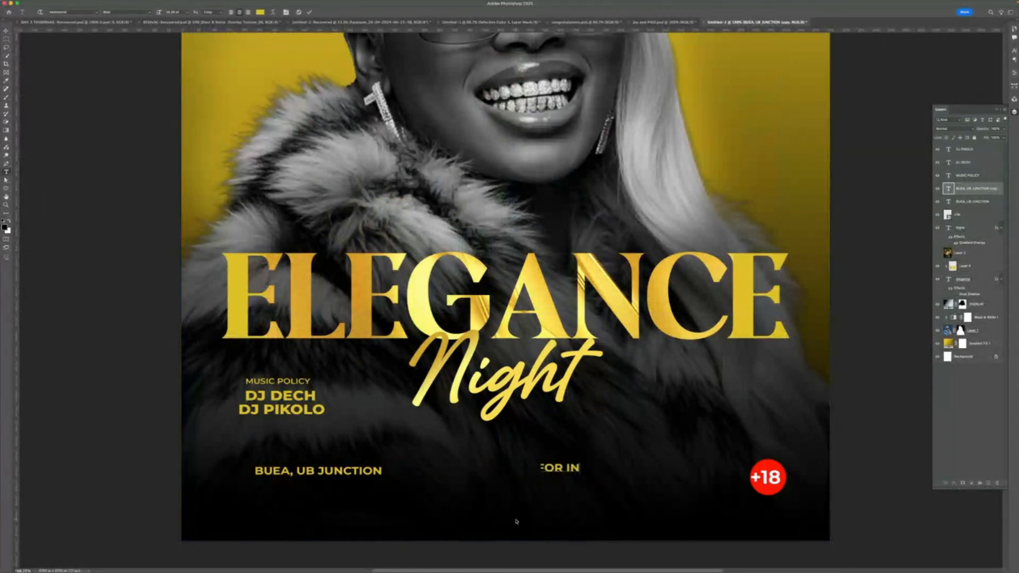
type("QURI")
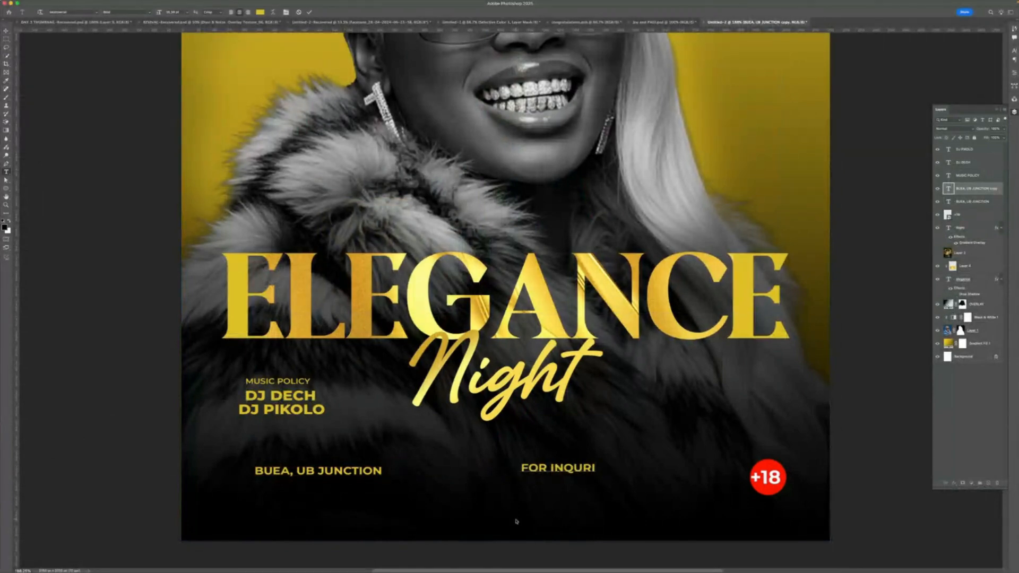
key("BackSpace")
key("BackSpace")
type("IRIES")
- Reduce the FOR INQUIRIES font size and widen its letter spacing
key("super+a")
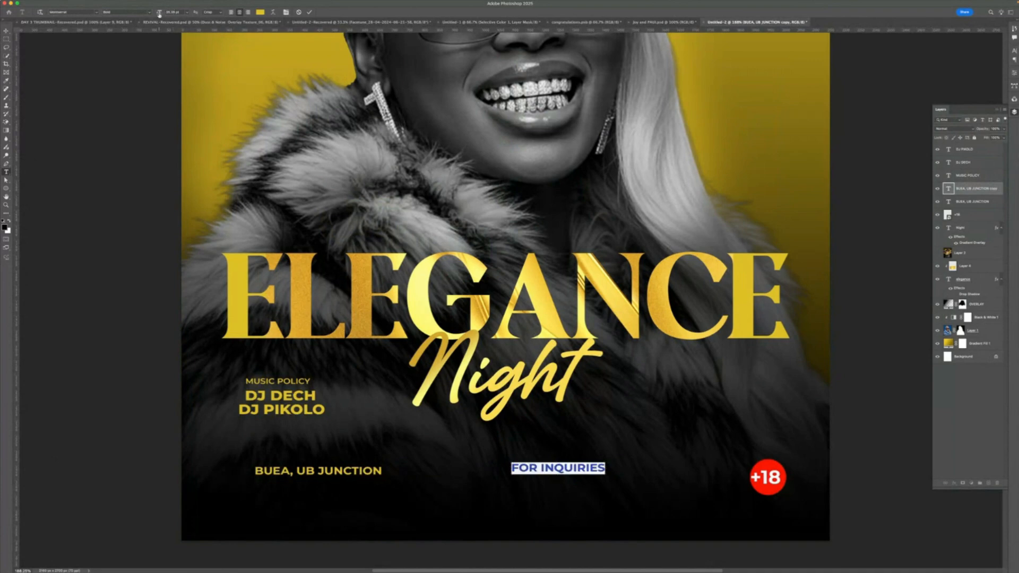
left_click_drag(160, 14, 154, 15)
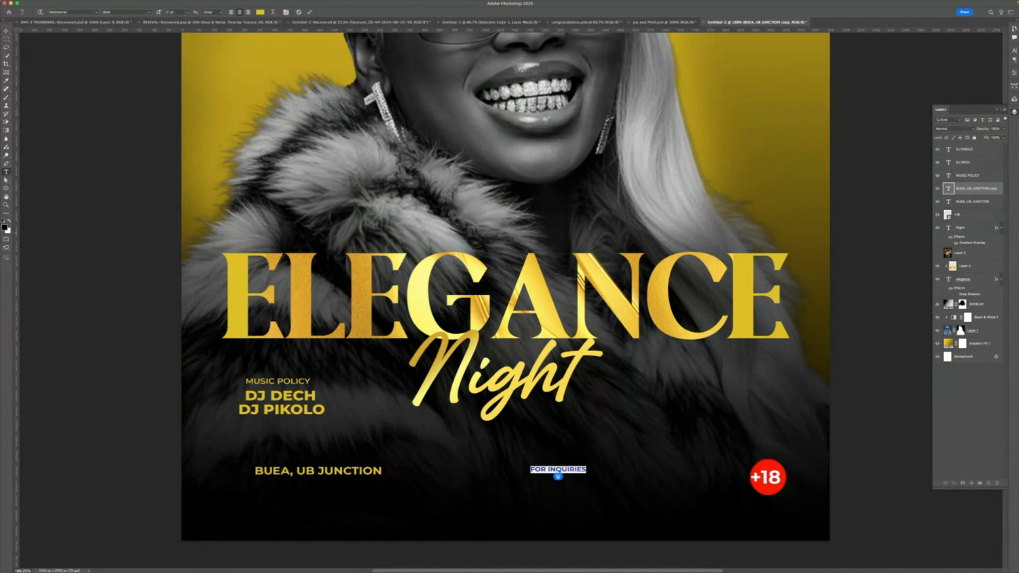
left_click(1014, 73)
left_click_drag(962, 135, 970, 136)
key("super+Return")
key("v")
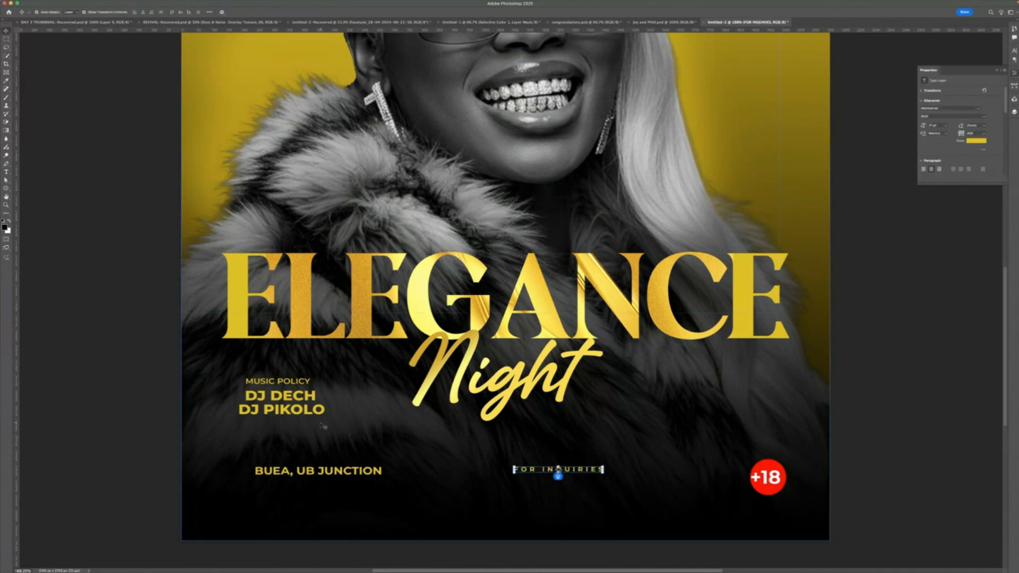
- Duplicate DJ DECH below FOR INQUIRIES and replace the copy's text with the contact phone number
left_click(300, 399)
left_click_drag(280, 396, 576, 485)
left_click(641, 480)
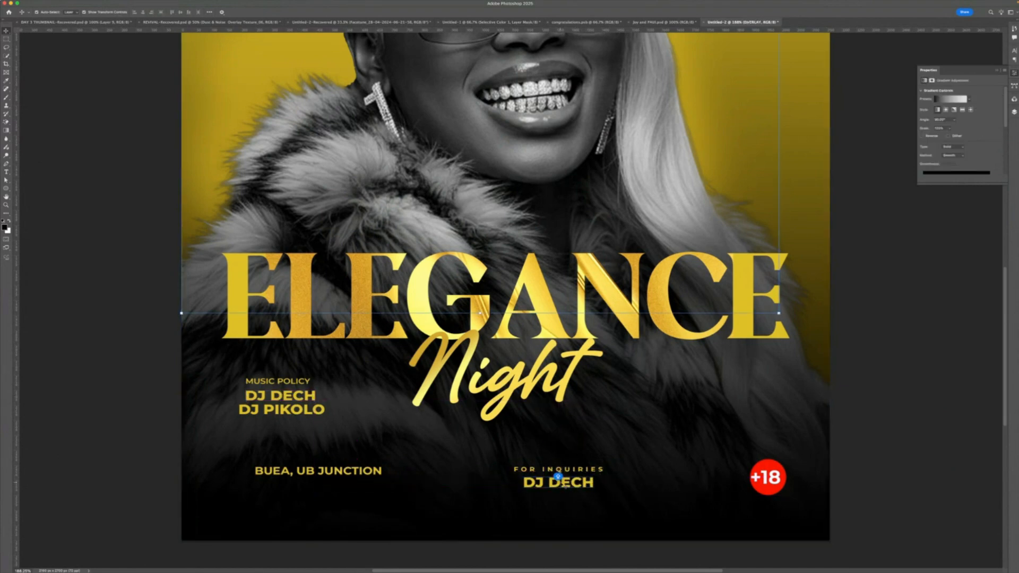
double_click(572, 483)
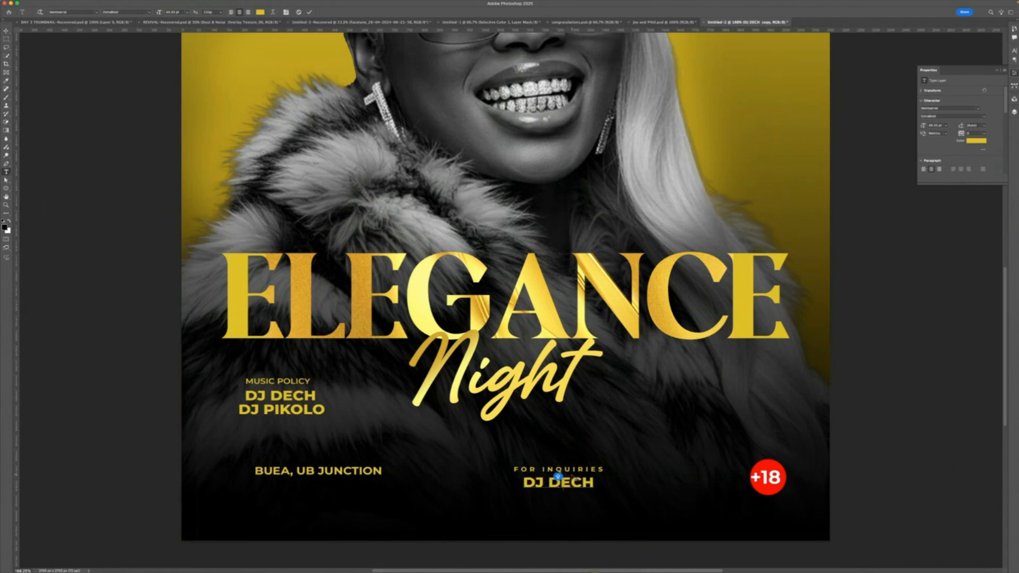
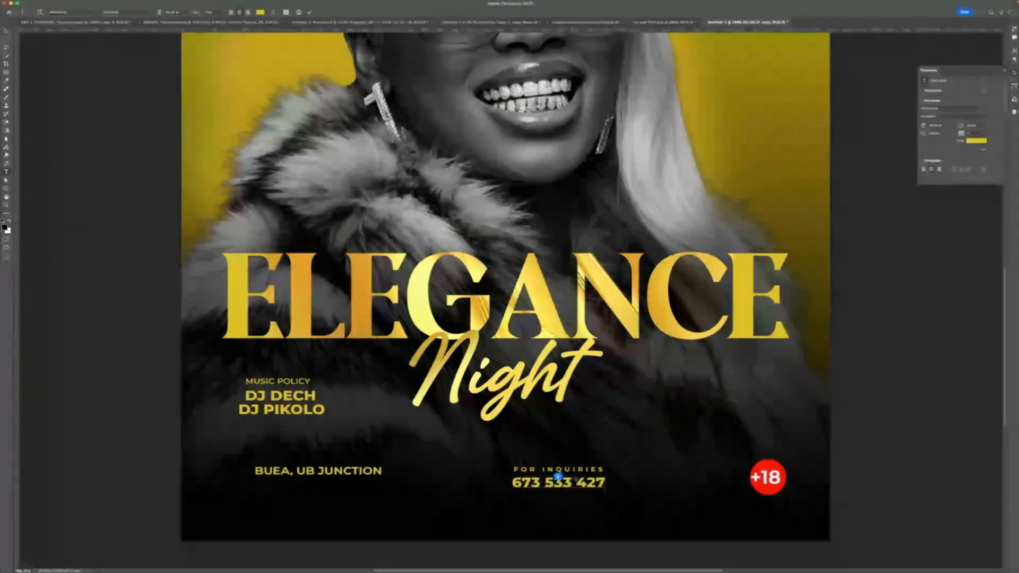
key("super+Return")
key("v")
left_click(594, 511)
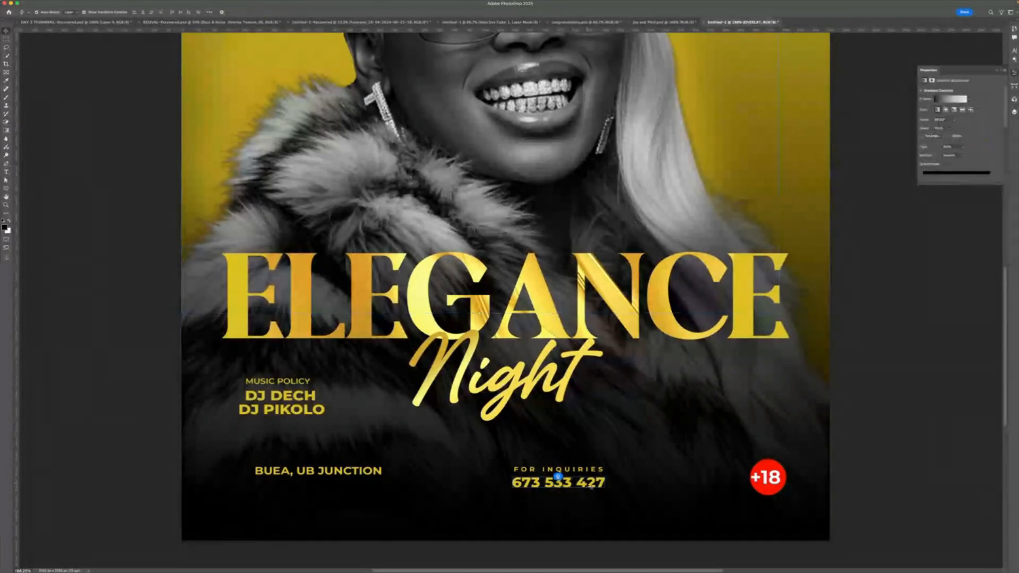
left_click(590, 487)
key("super+t")
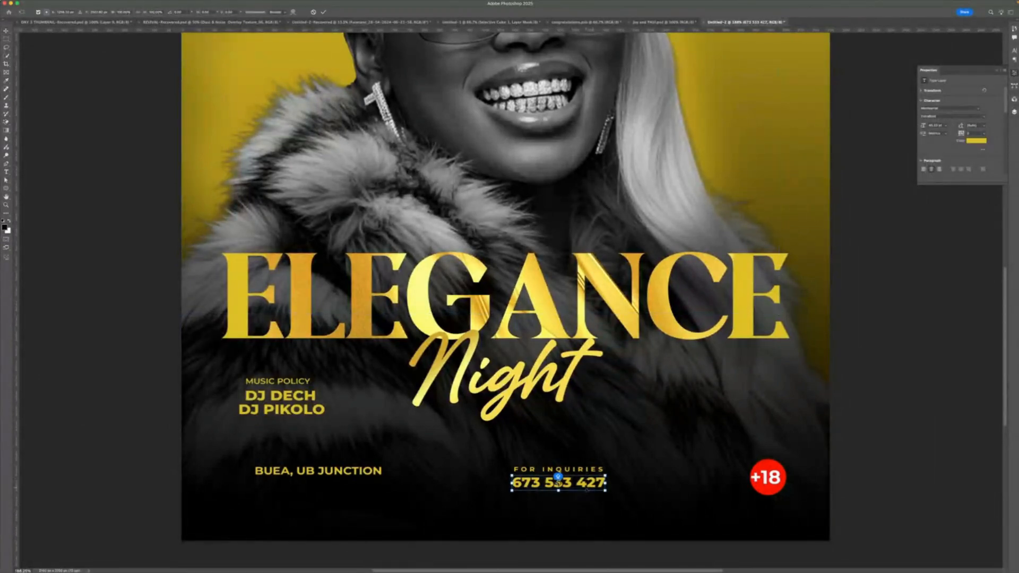
key("Return")
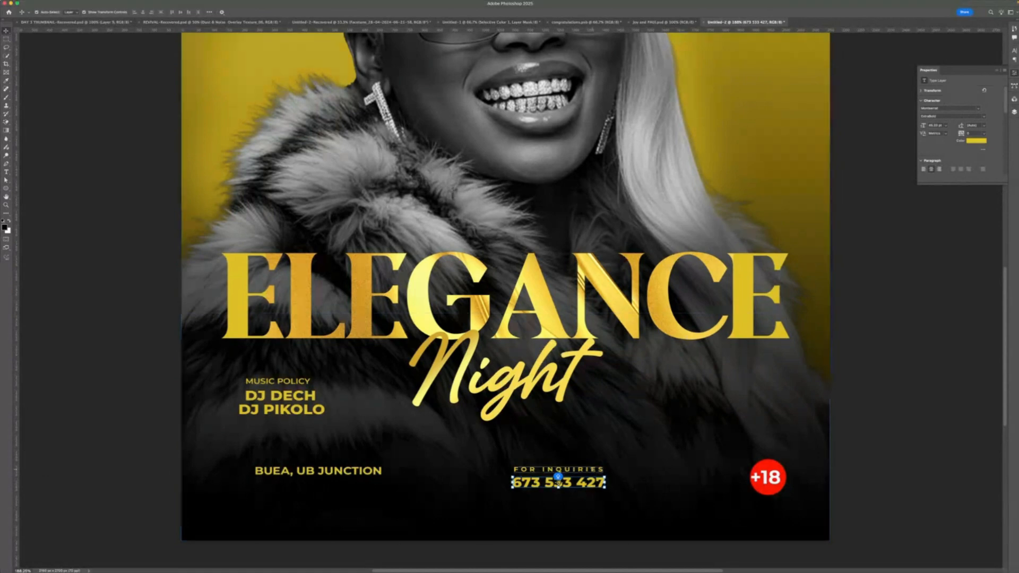
- Transform the phone number and reposition it centered beneath FOR INQUIRIES
key("super+t")
scroll(557, 476, "up", 1)
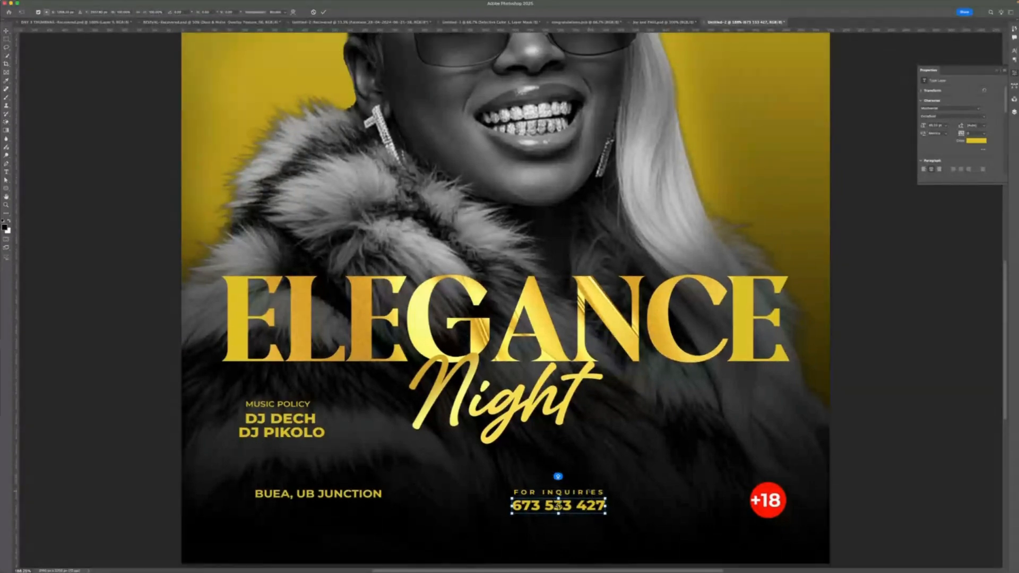
scroll(557, 476, "up", 3)
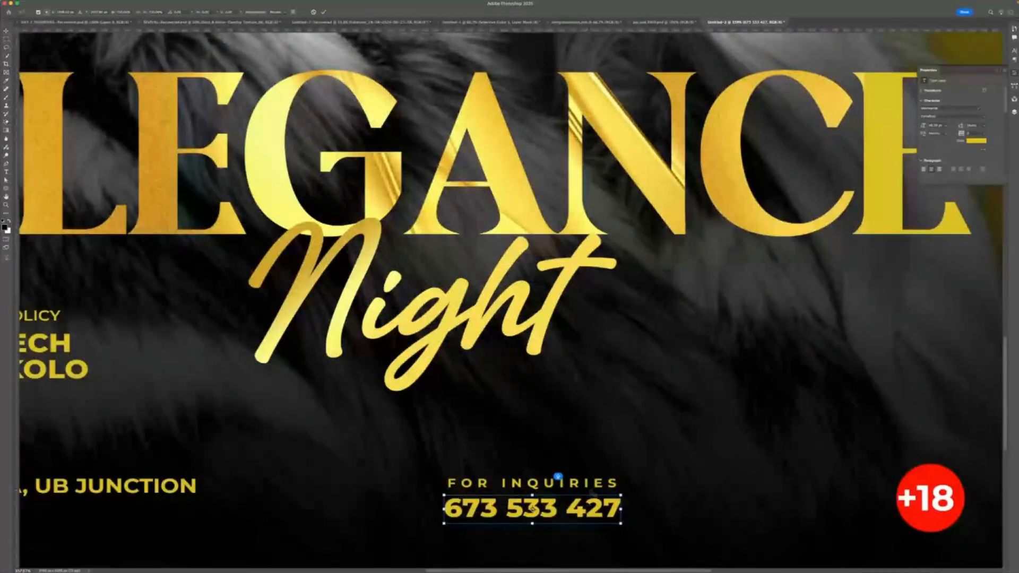
scroll(557, 476, "up", 1)
key("Return")
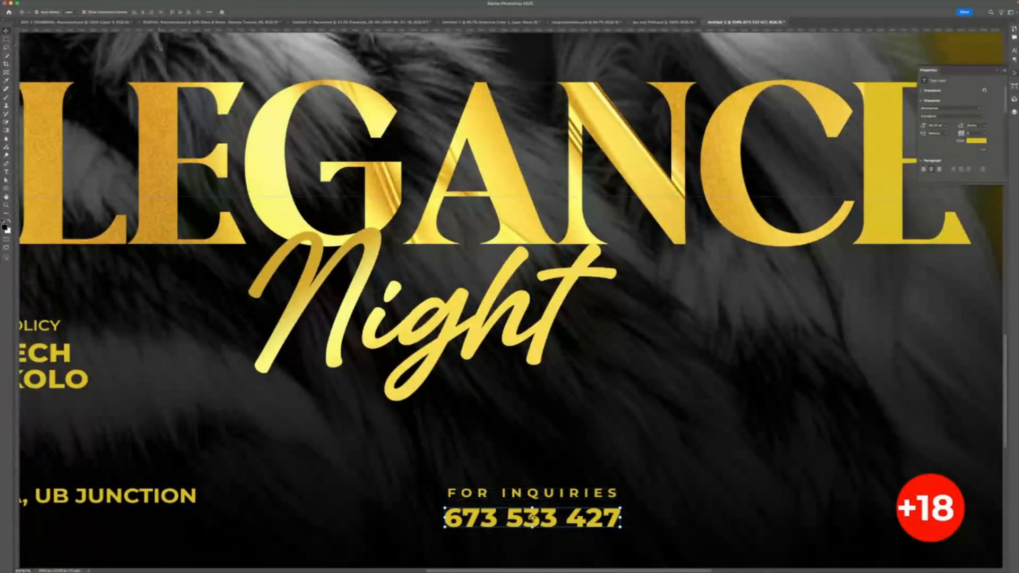
left_click(84, 12)
left_click(569, 495, "shift")
scroll(546, 507, "down", 1)
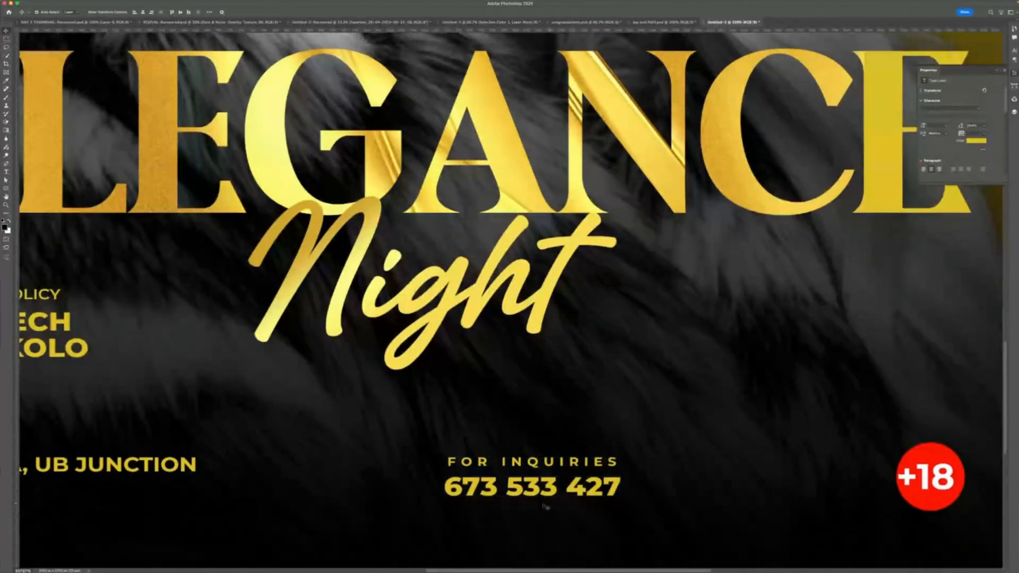
scroll(546, 505, "down", 1)
left_click_drag(552, 487, 506, 471)
scroll(552, 473, "down", 2)
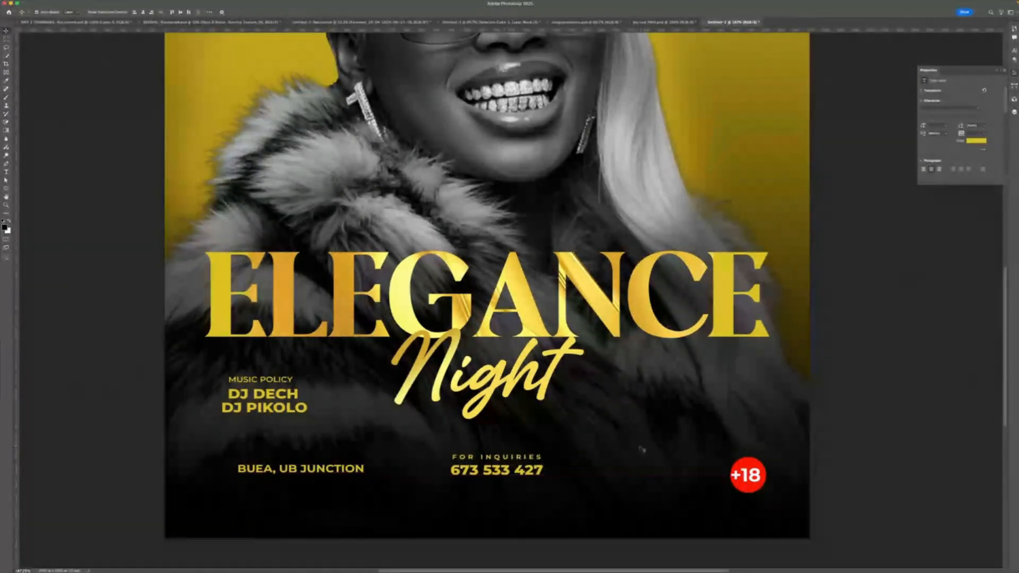
- Duplicate MUSIC POLICY and DJ DECH together to the right side of the flyer at the same height
left_click(278, 396)
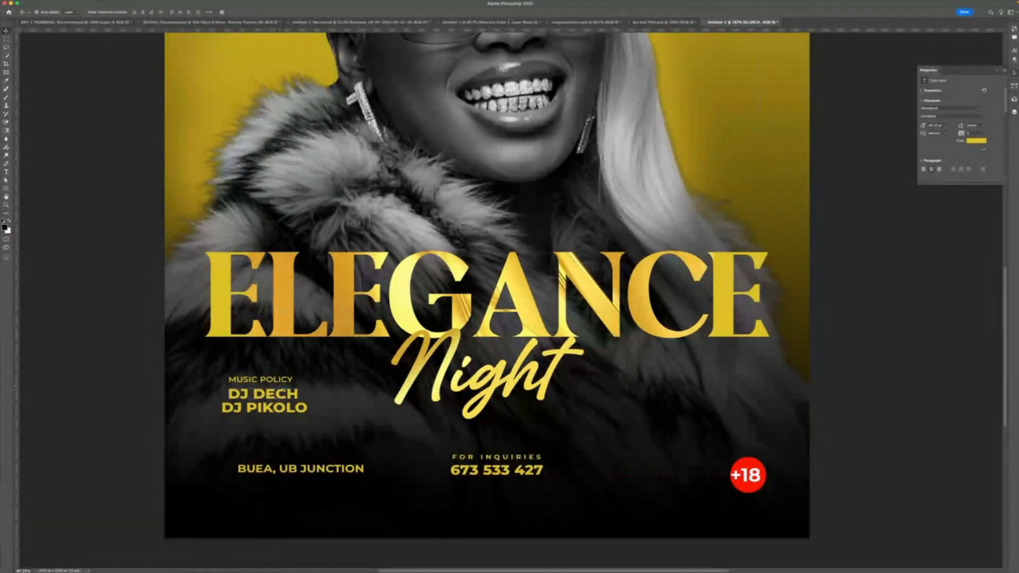
left_click(279, 383, "shift")
left_click_drag(337, 392, 703, 392)
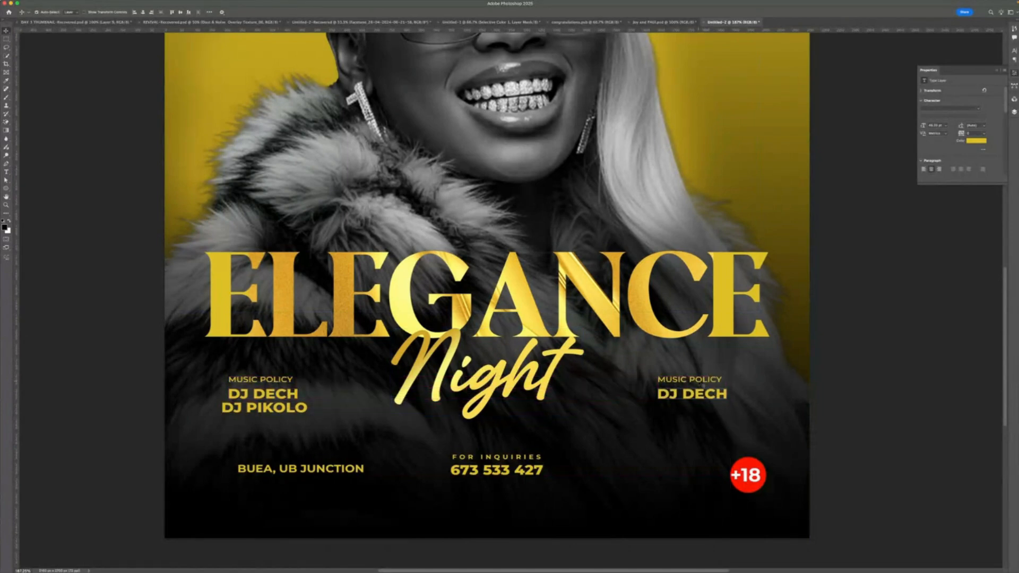
- Retype the copied MUSIC POLICY heading as DATE
left_click(689, 438)
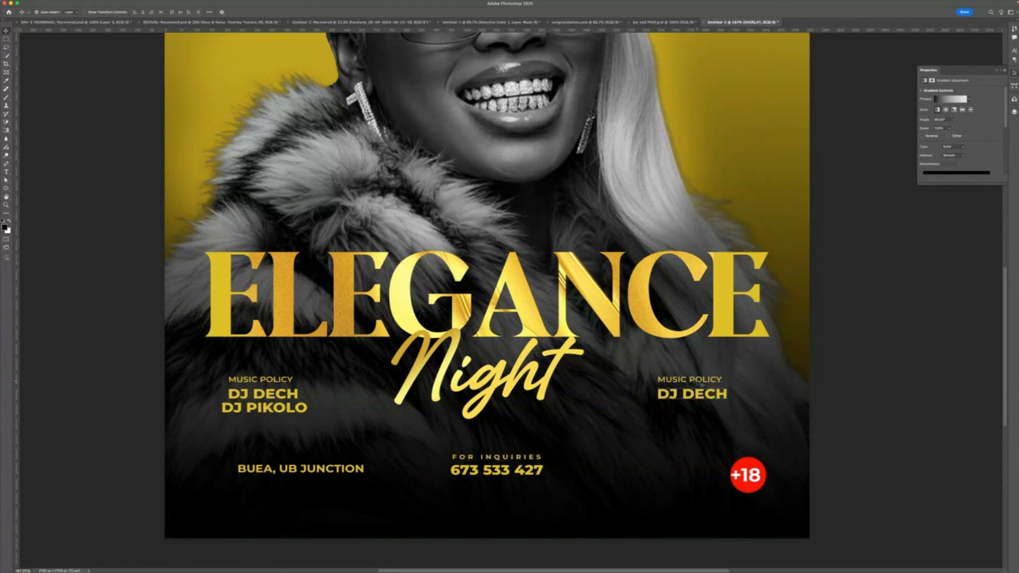
double_click(699, 382)
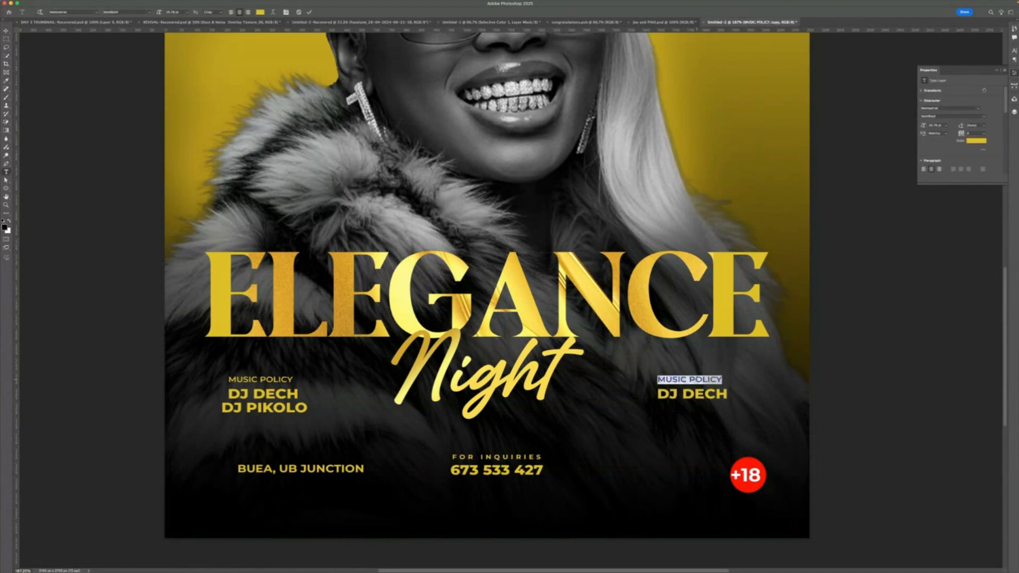
type("date")
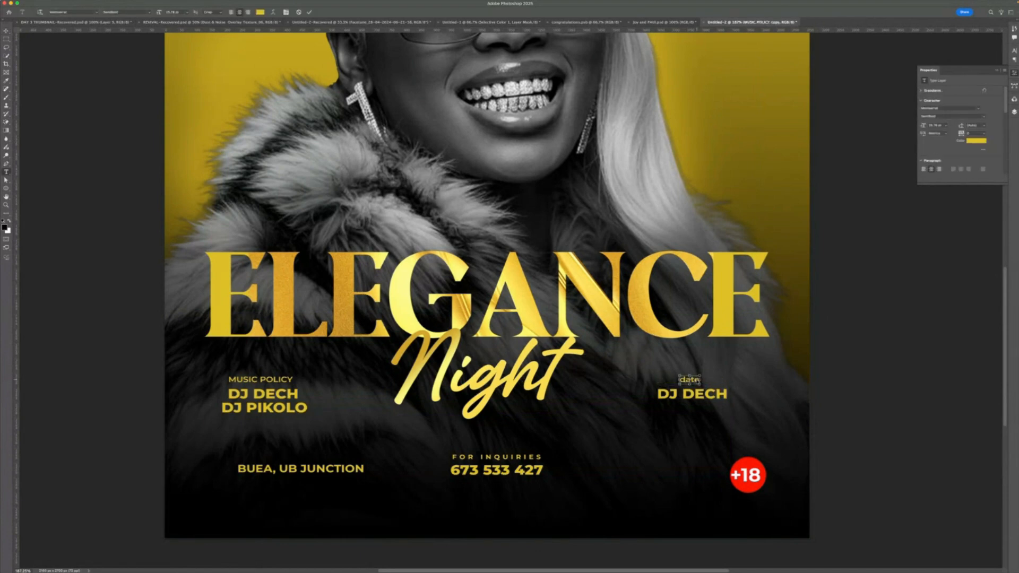
key("Escape")
key("BackSpace")
key("BackSpace")
key("BackSpace")
key("BackSpace")
type("dat")
key("BackSpace")
key("BackSpace")
key("BackSpace")
type("d")
key("BackSpace")
type("date")
left_click(309, 12)
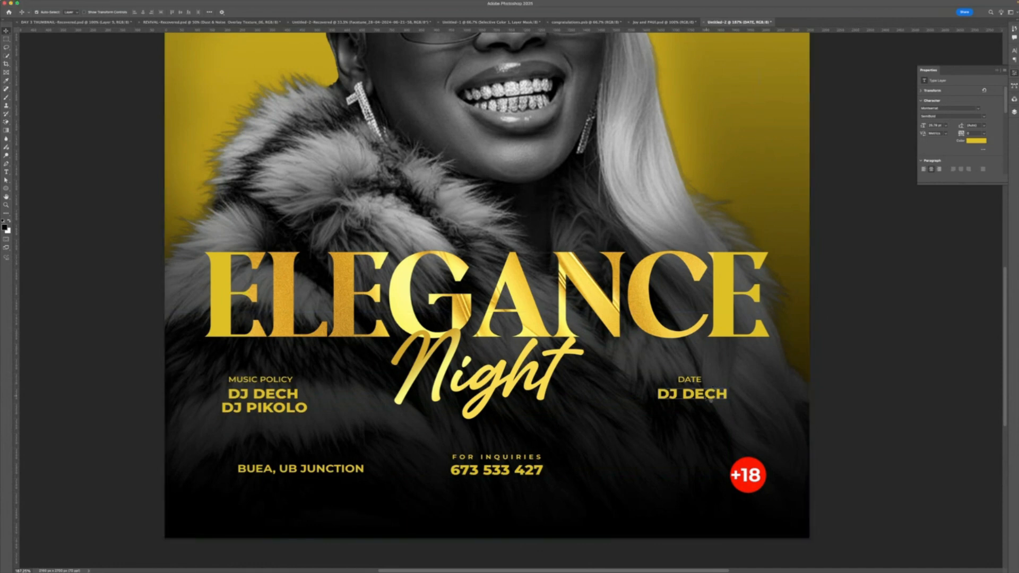
- Replace the copied DJ DECH text with 6th MAY
left_click(691, 394)
double_click(692, 394)
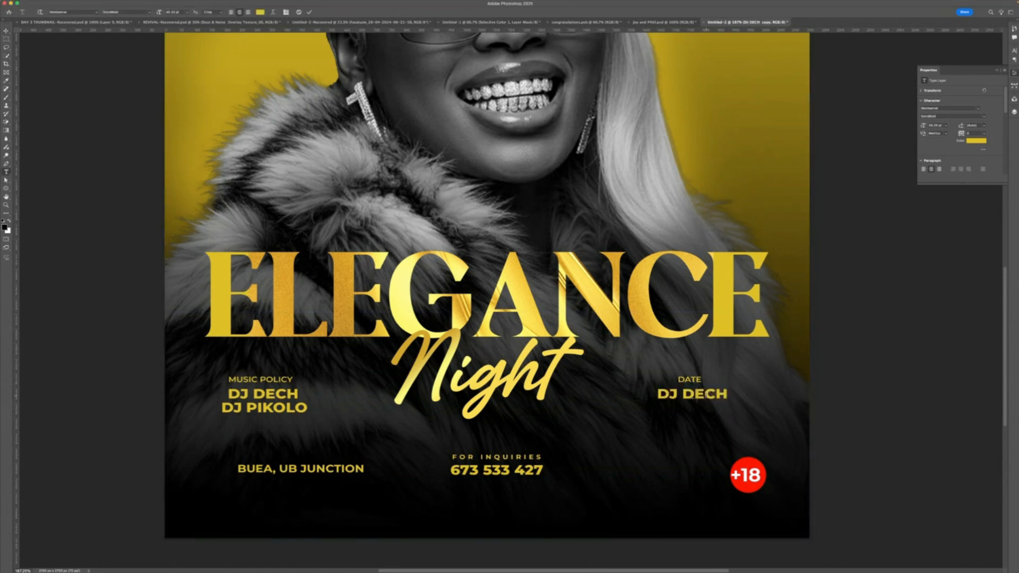
type("6th ma")
key("BackSpace")
key("BackSpace")
key("BackSpace")
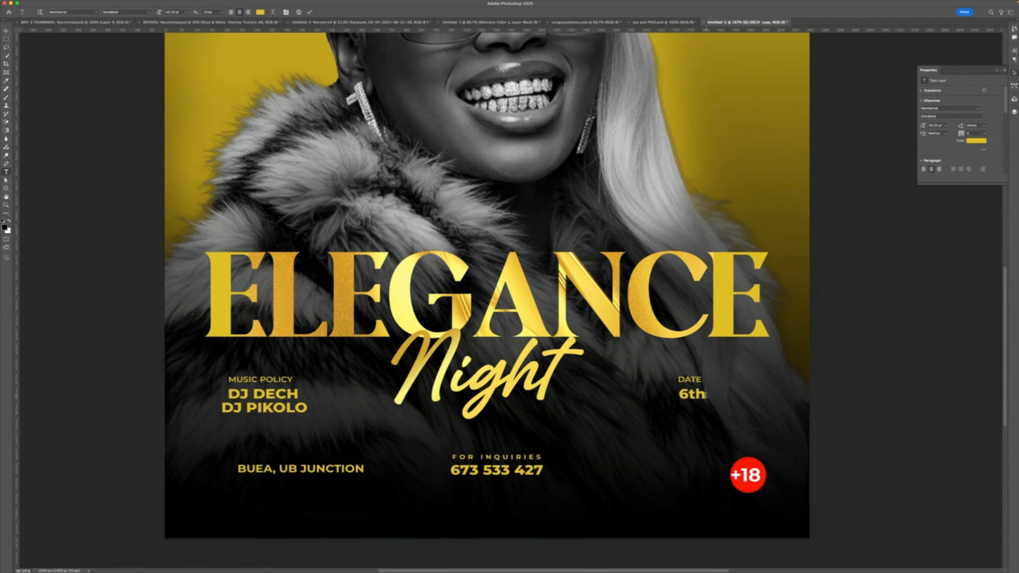
type("M")
key("BackSpace")
type("MAY")
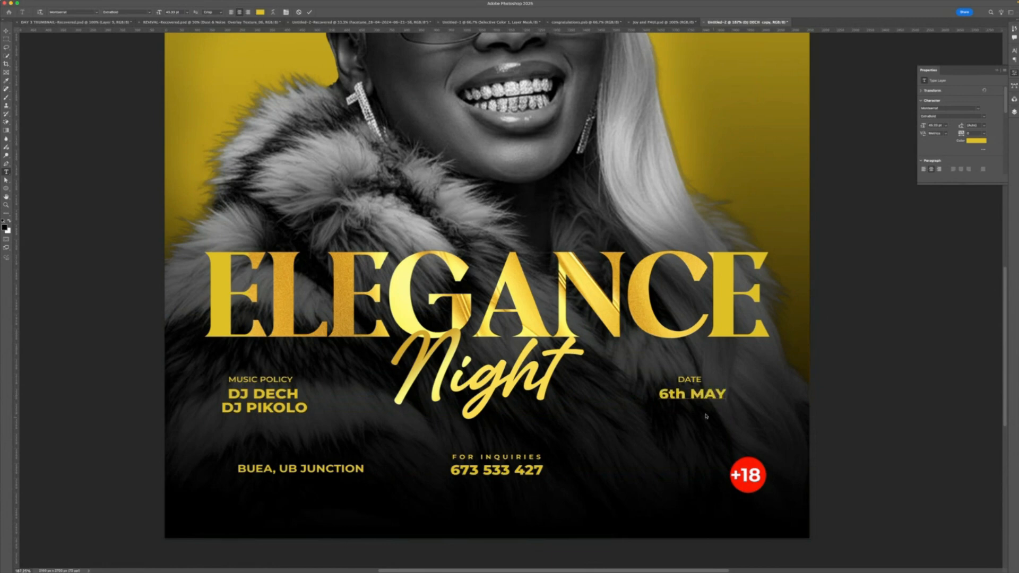
- Set the 6th MAY text to all caps and commit the edit
key("super+a")
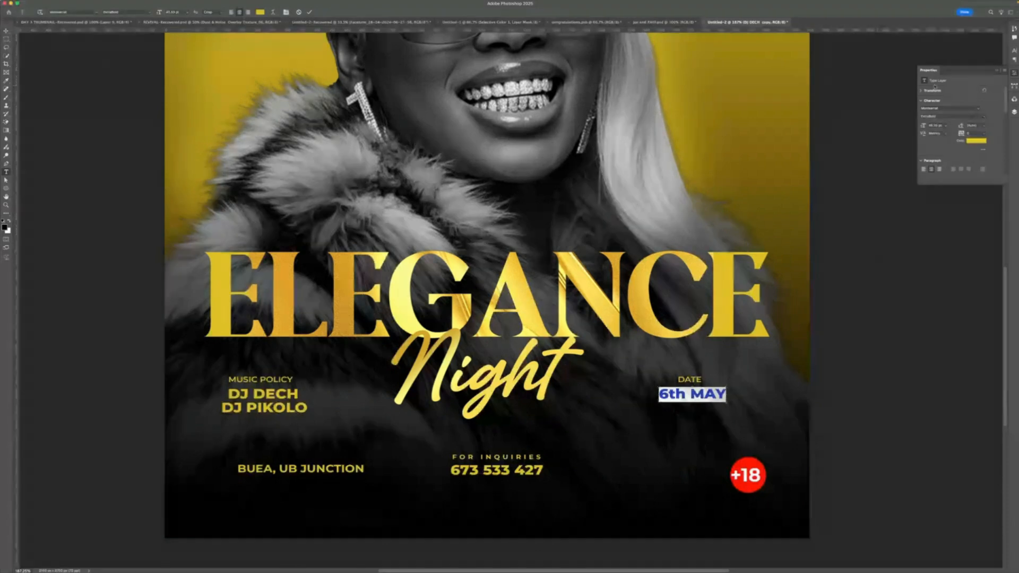
left_click(1014, 51)
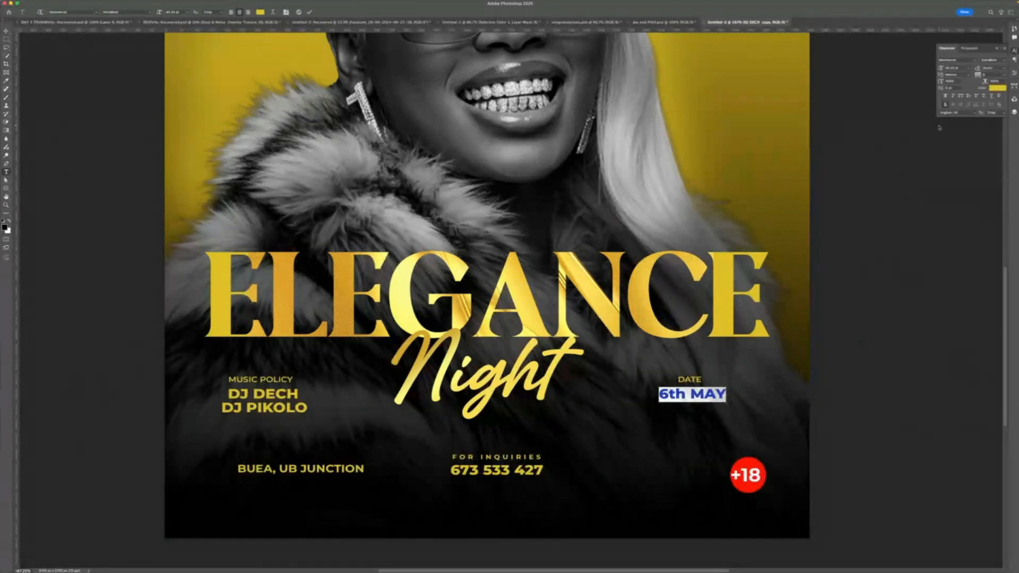
left_click(960, 96)
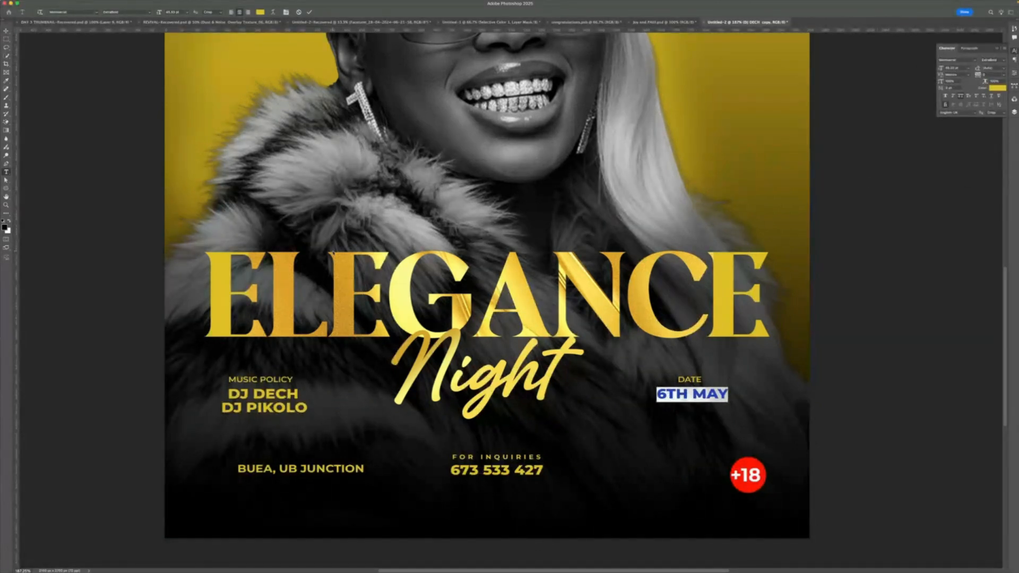
left_click(6, 30)
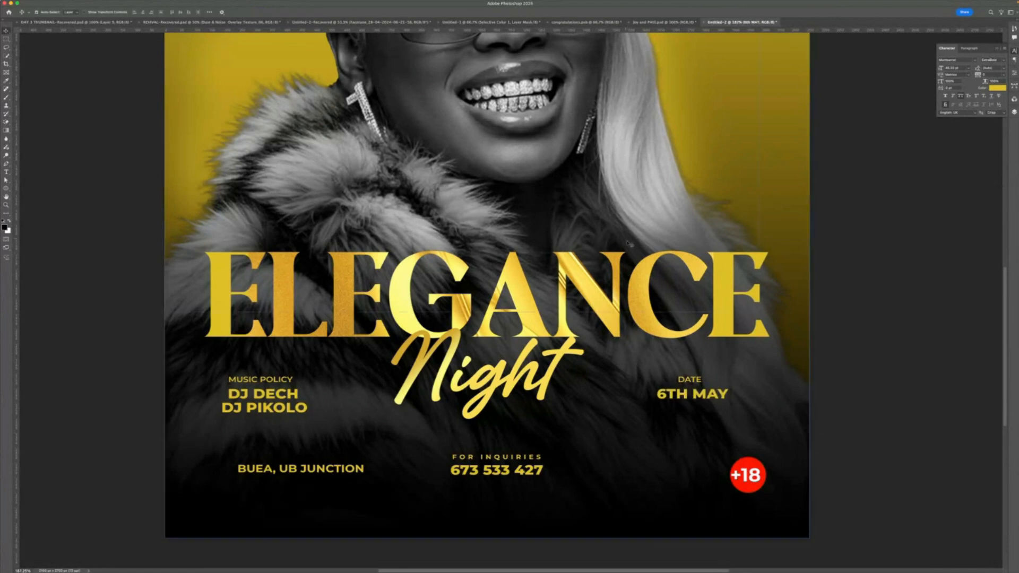
left_click(725, 395)
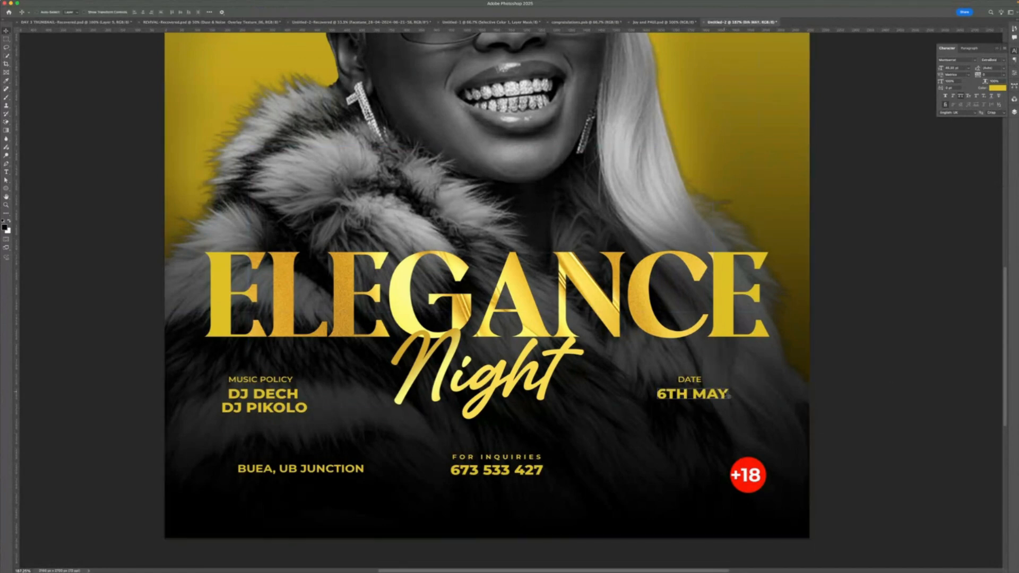
left_click(693, 380)
left_click(704, 395)
key("super+t")
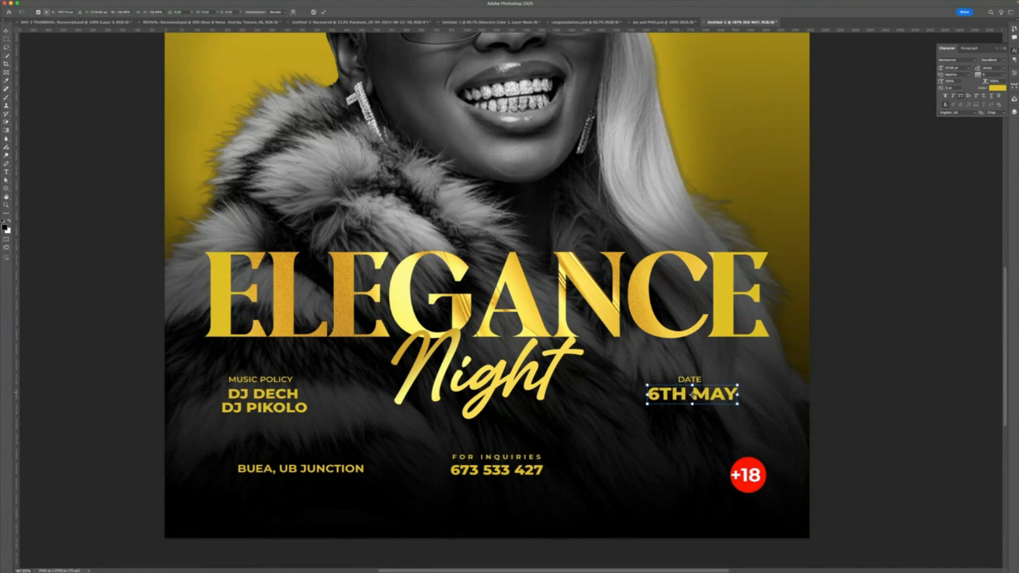
key("Return")
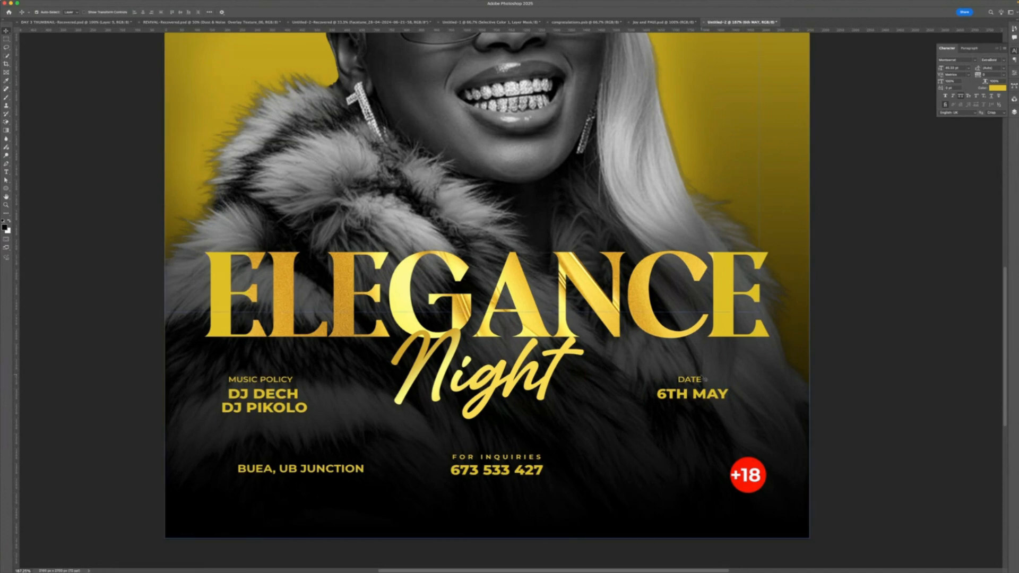
- Draw a rectangle framing the DATE and 6TH MAY texts
left_click(702, 380)
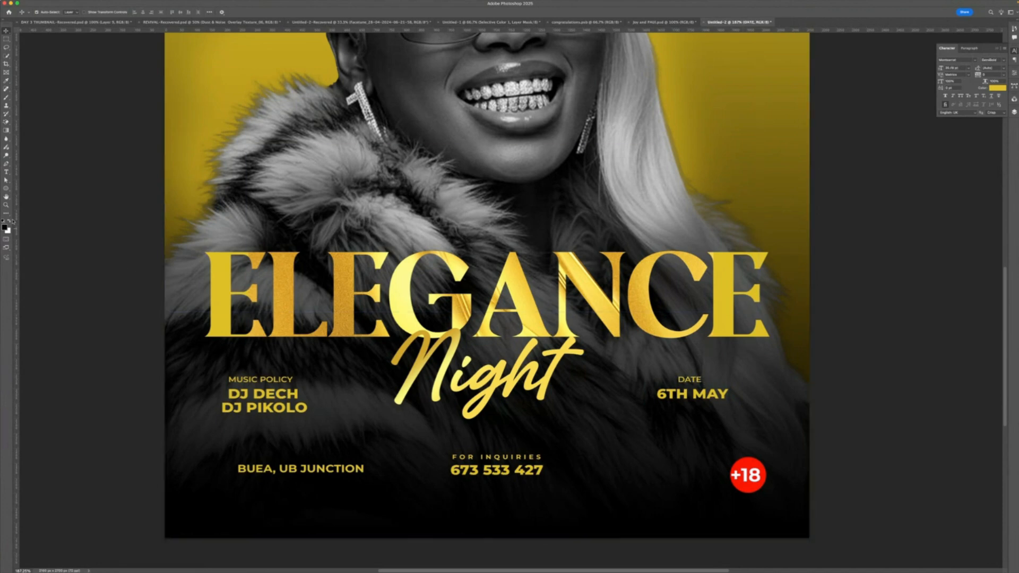
left_click(6, 189)
left_click(33, 188)
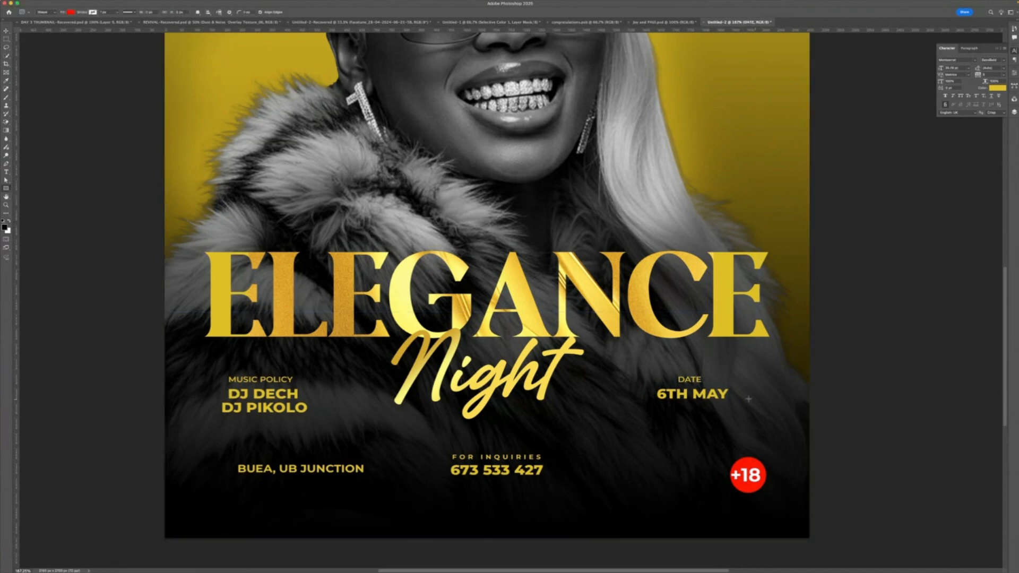
left_click_drag(645, 368, 741, 406)
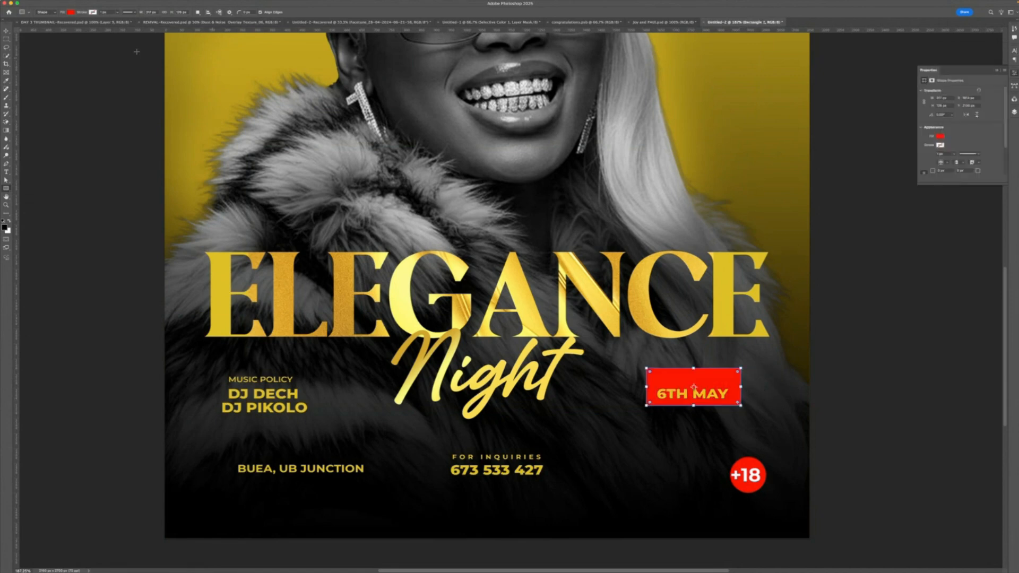
- Set the rectangle's fill to none and its stroke colour to red
left_click(92, 12)
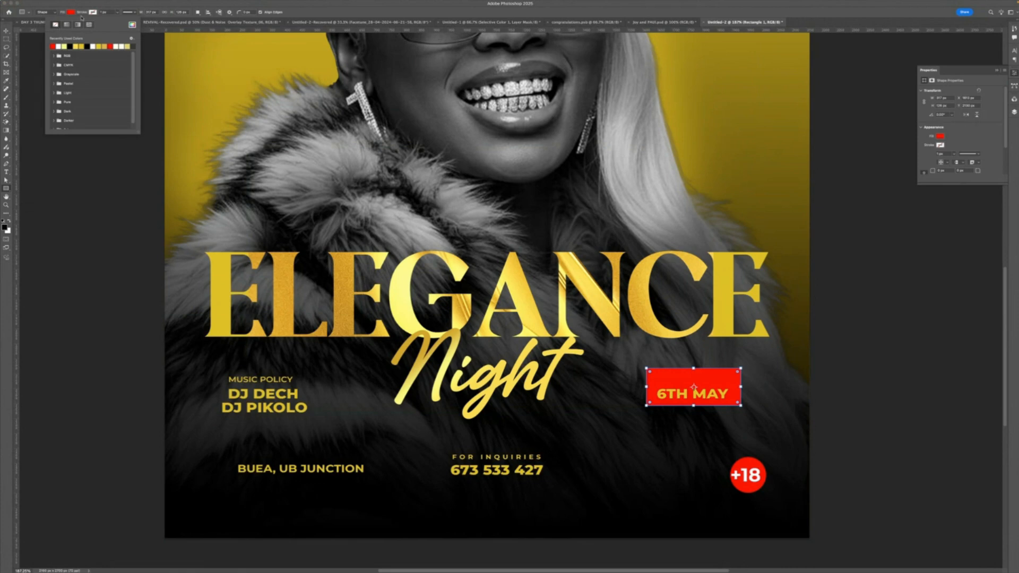
left_click(70, 12)
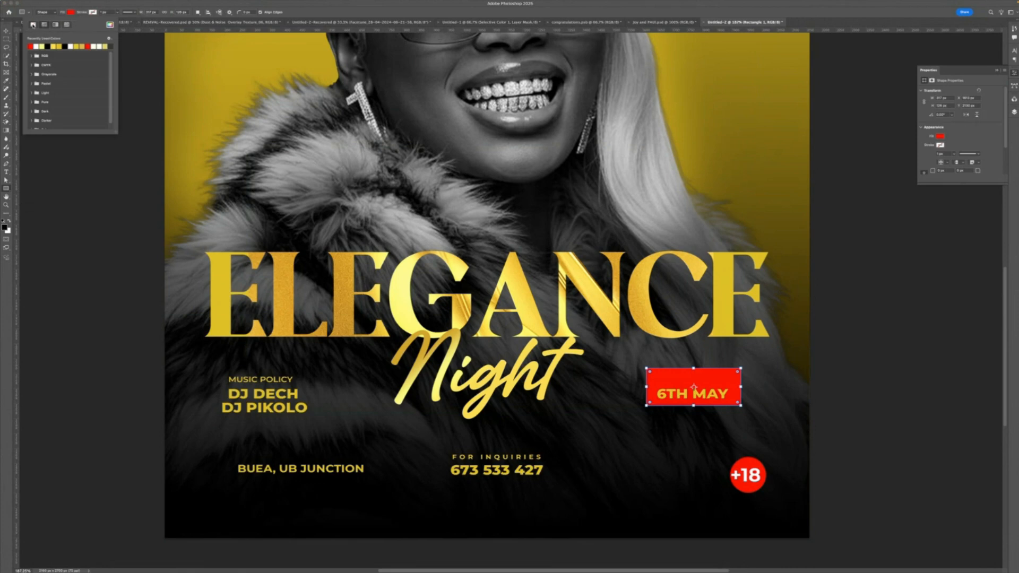
left_click(33, 25)
left_click(99, 12)
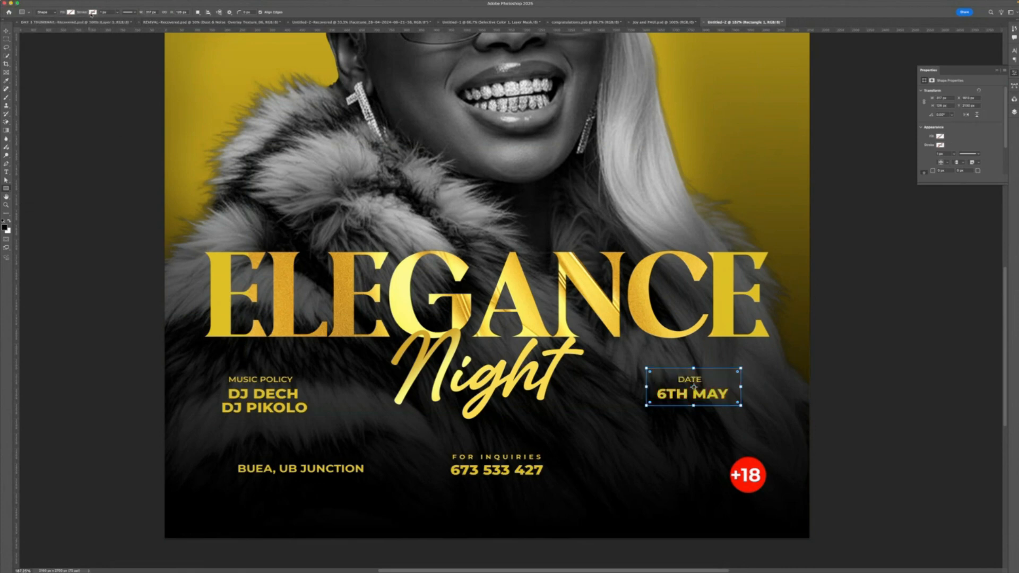
left_click(91, 13)
left_click(53, 46)
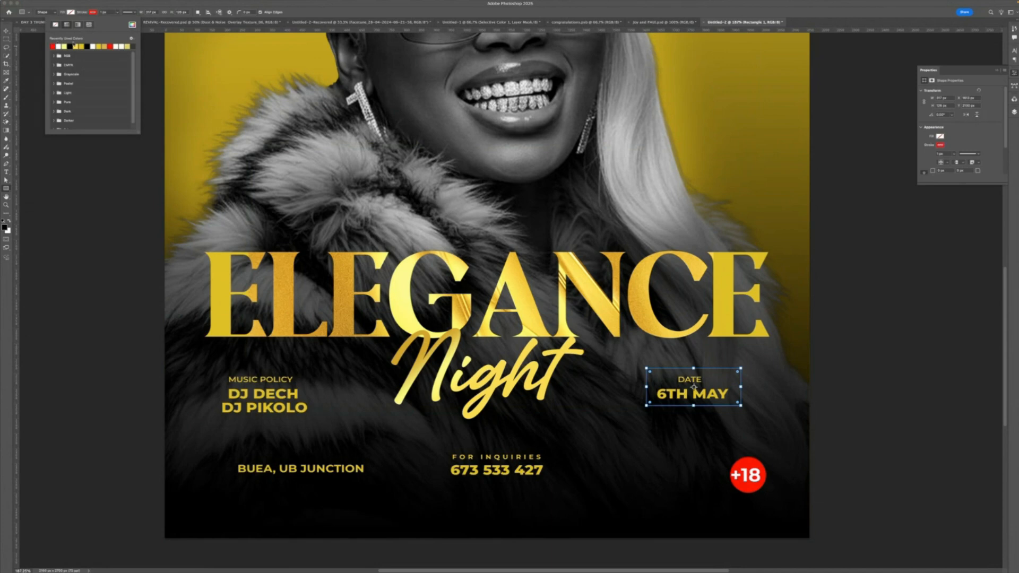
- Set the rectangle's stroke width to 6 px
left_click_drag(110, 12, 99, 17)
type("1")
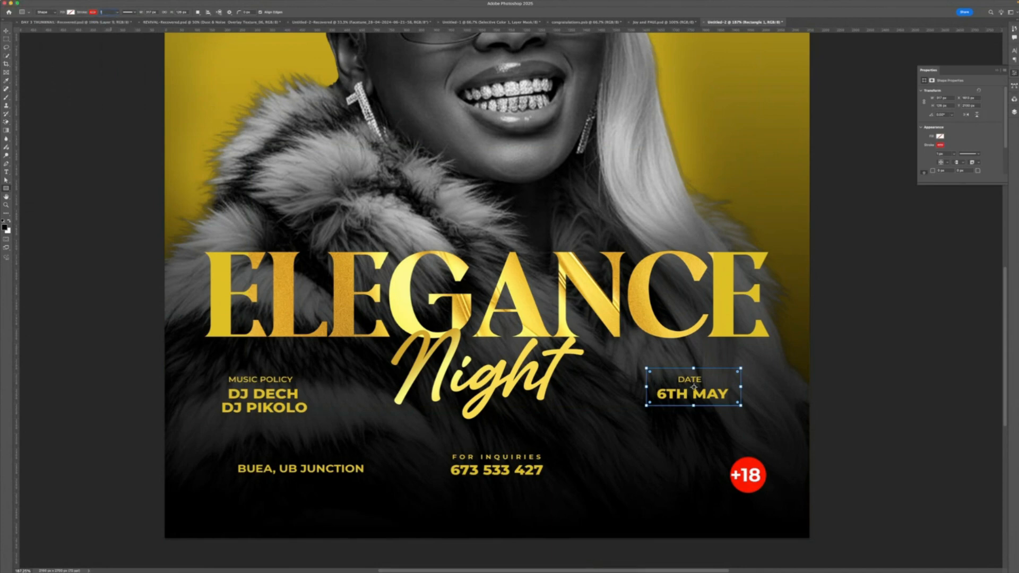
type("2")
key("Return")
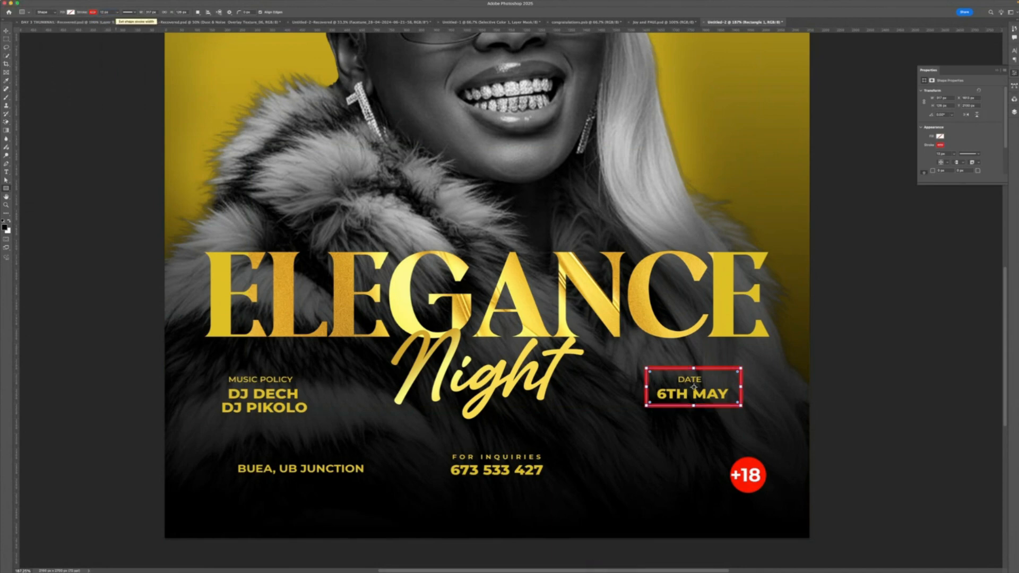
left_click(111, 11)
type("6")
key("Return")
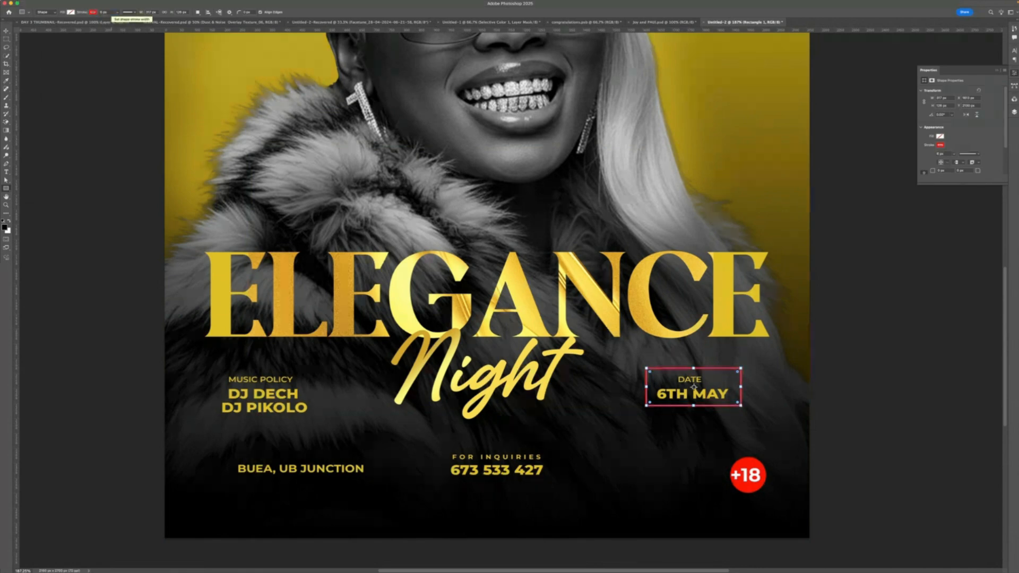
- Change the rectangle's stroke to a dashed line style
left_click(102, 13)
left_click(131, 13)
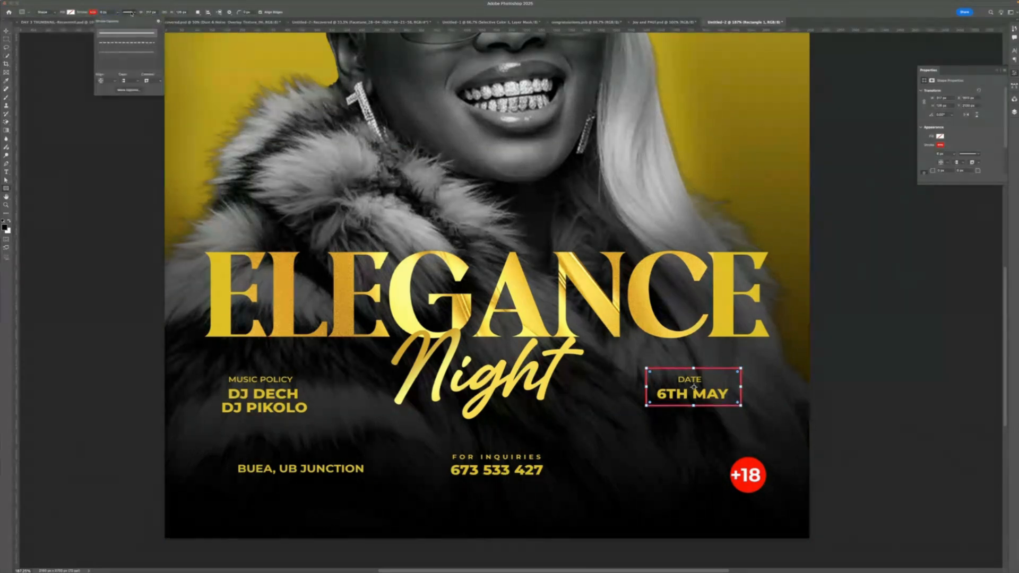
left_click(128, 53)
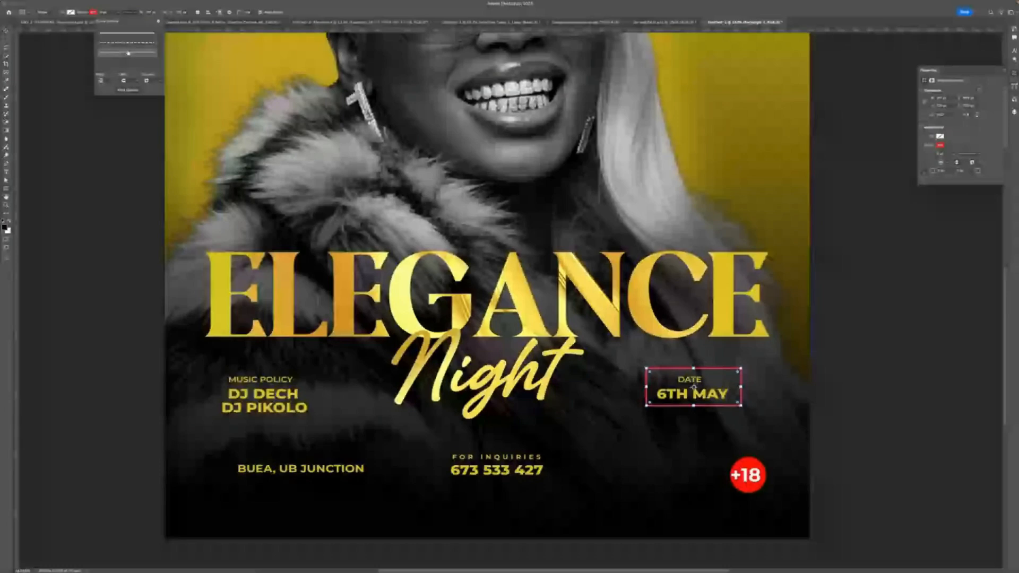
left_click(124, 46)
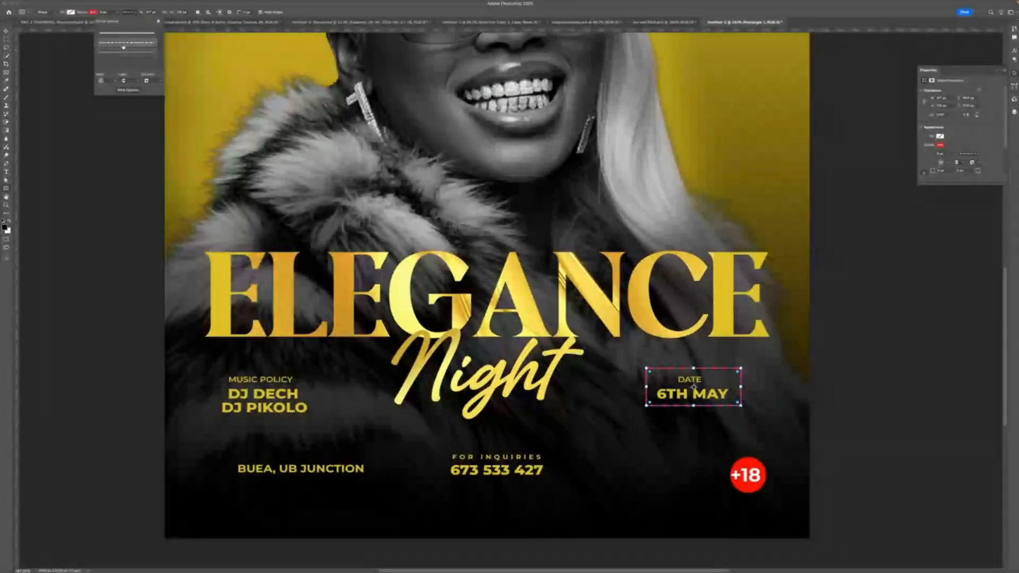
left_click(106, 12)
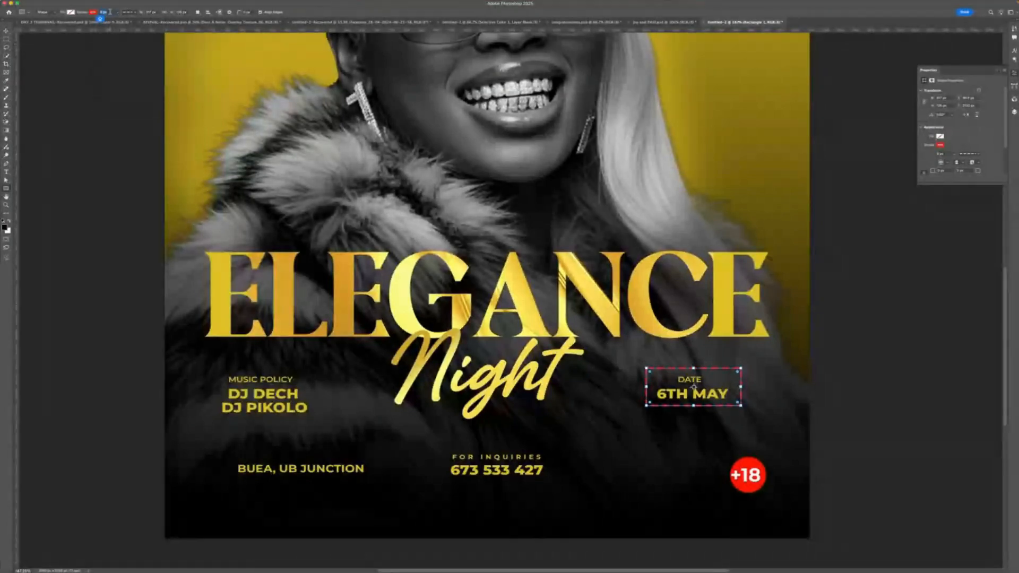
- Switch the date frame's stroke to a dotted line style and adjust its stroke width
type("3")
key("Return")
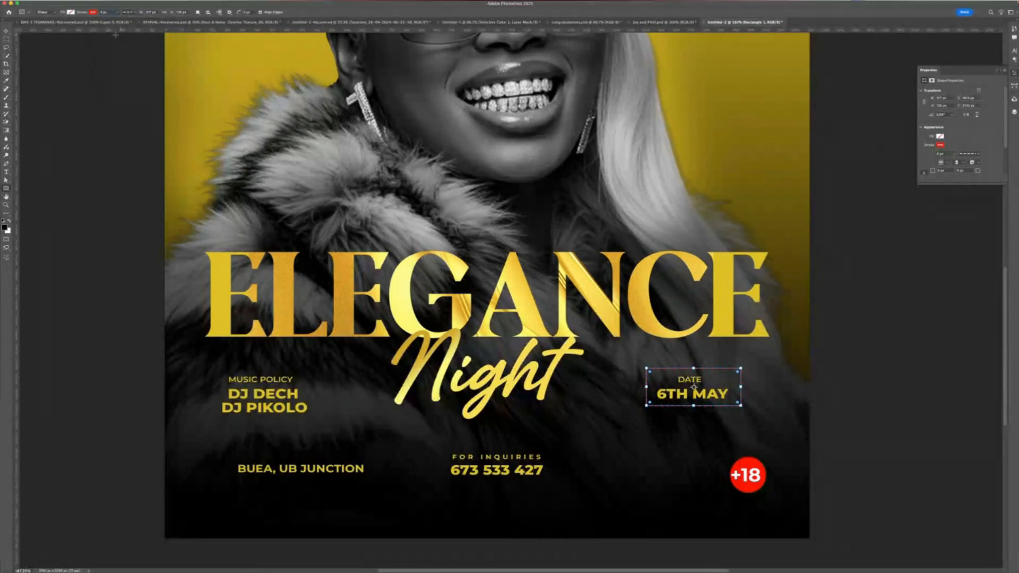
left_click(126, 13)
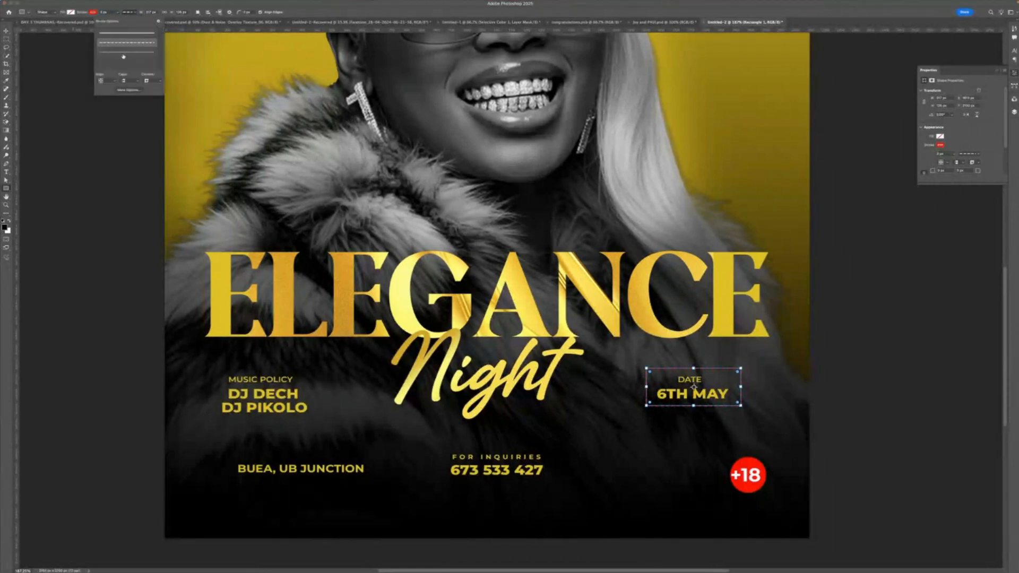
left_click(125, 52)
left_click(124, 16)
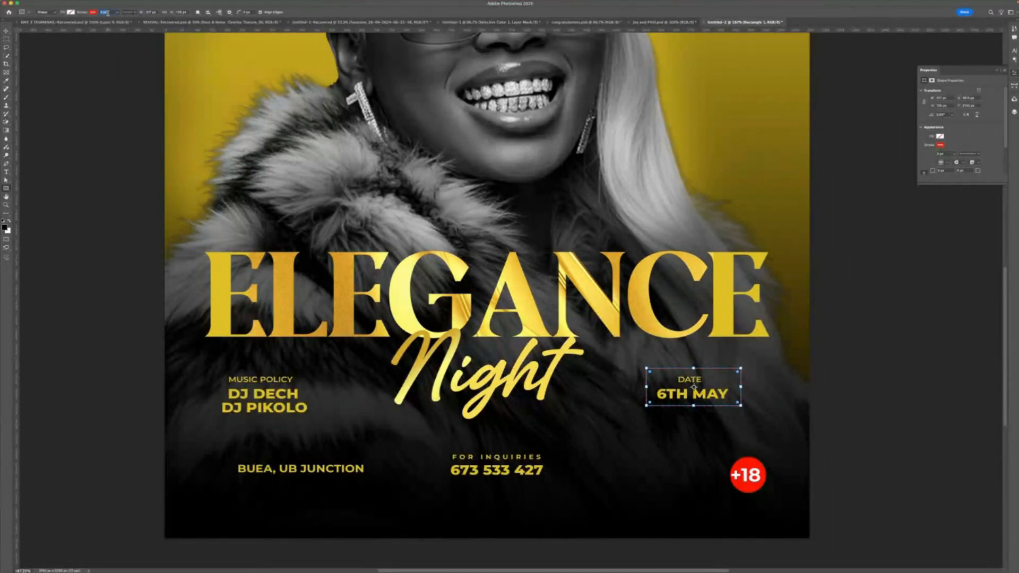
type("5")
- Change the date frame's stroke colour to a gold swatch
left_click(92, 13)
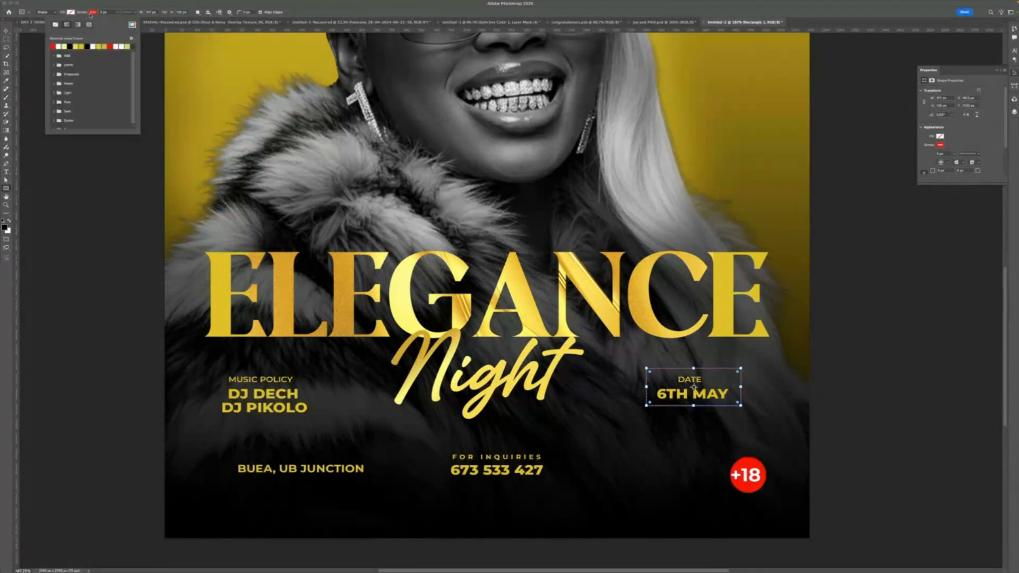
left_click(82, 46)
key("Return")
key("v")
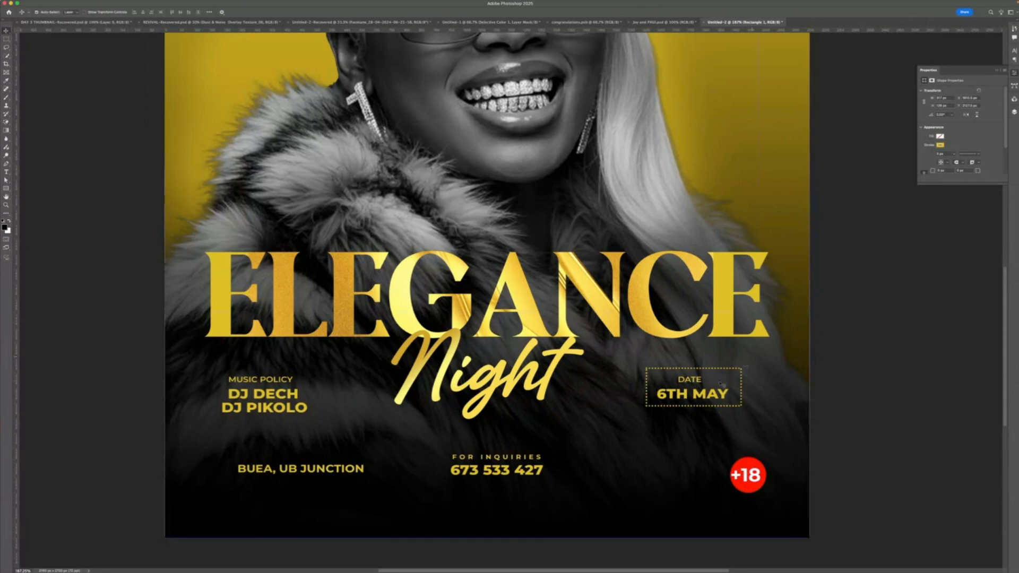
- Move the MUSIC POLICY and DJ lineup text slightly to the right
scroll(719, 379, "down", 5)
scroll(716, 380, "down", 3)
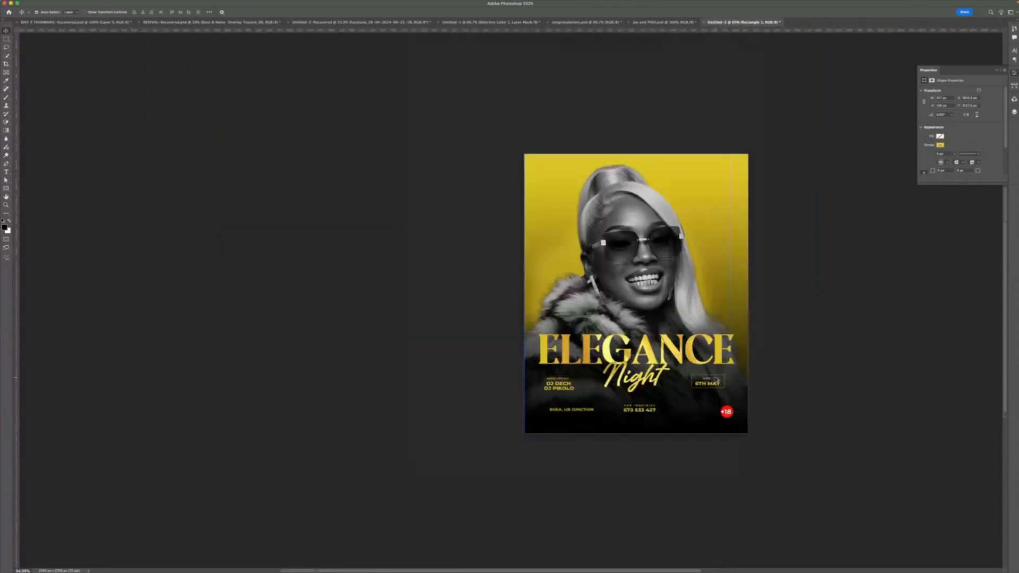
scroll(716, 380, "up", 2)
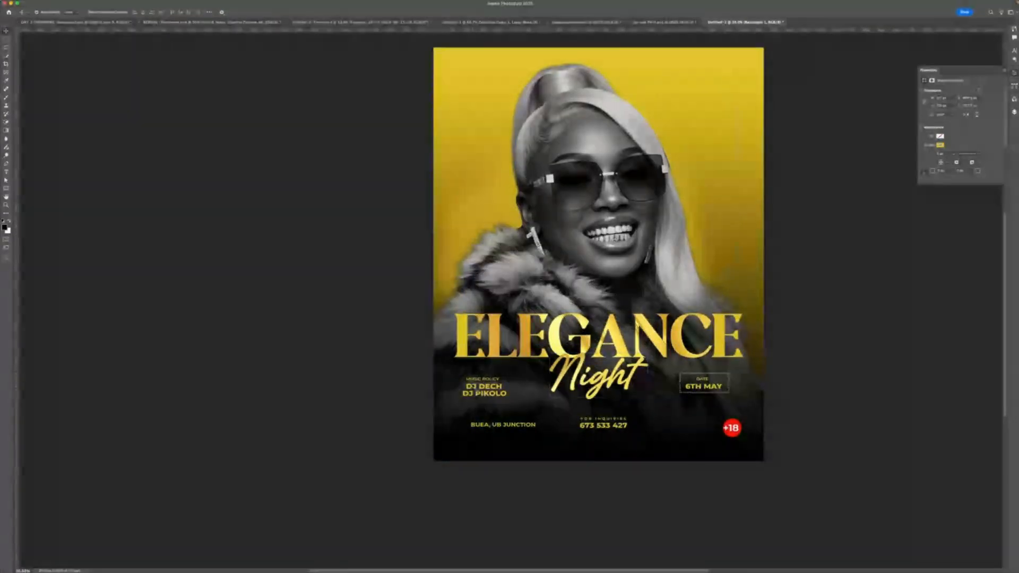
left_click(483, 390)
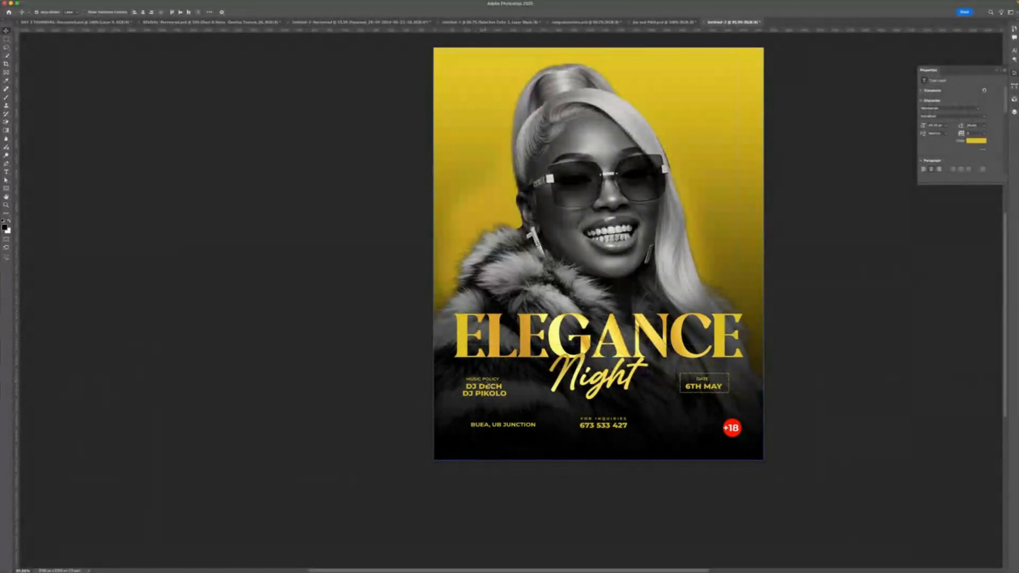
left_click(486, 378, "shift")
left_click_drag(486, 378, 500, 379)
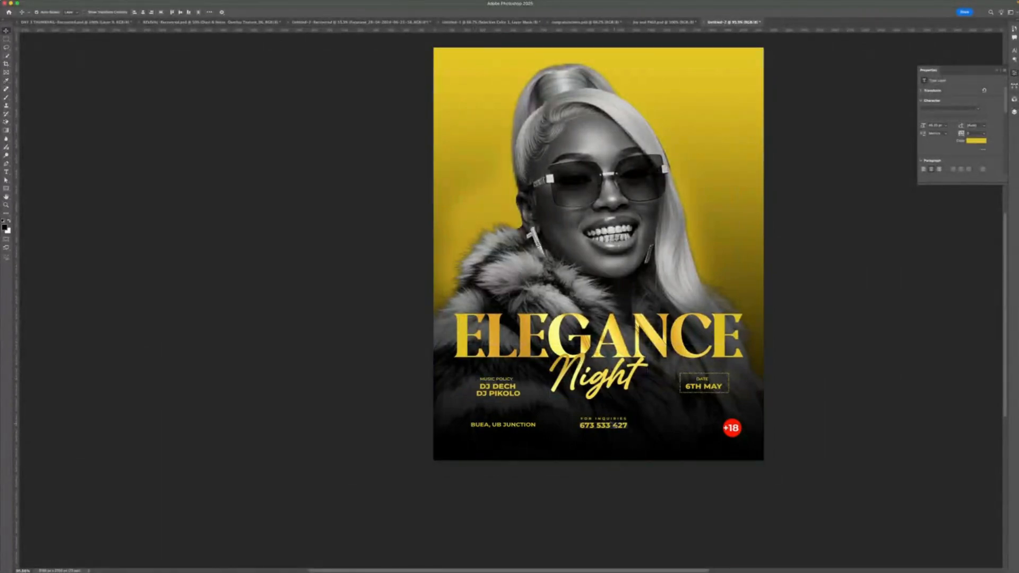
- Change the DJ DECH and DJ PIKOLO names to a serif font
scroll(492, 392, "up", 2)
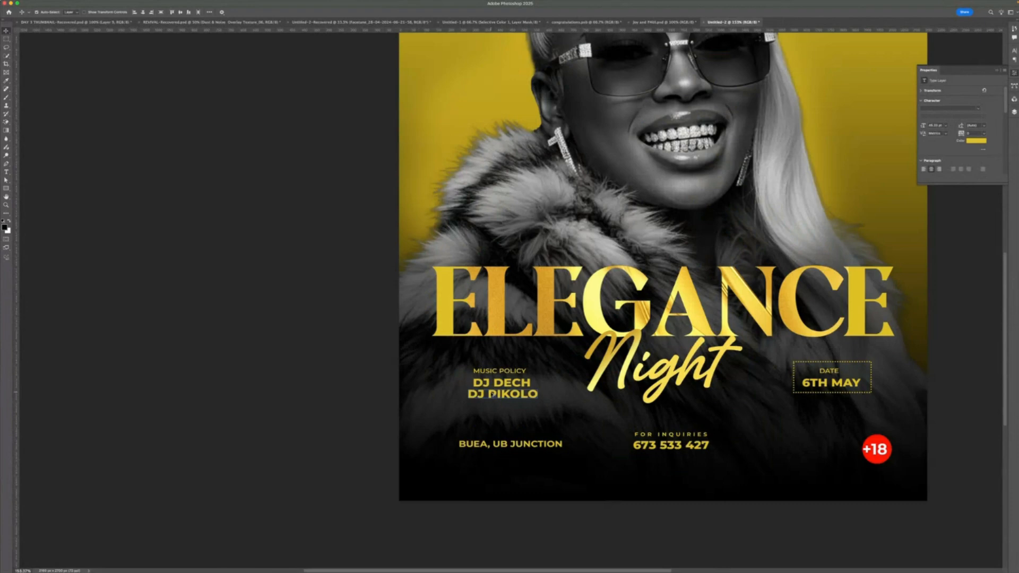
left_click(516, 414)
scroll(517, 414, "up", 1)
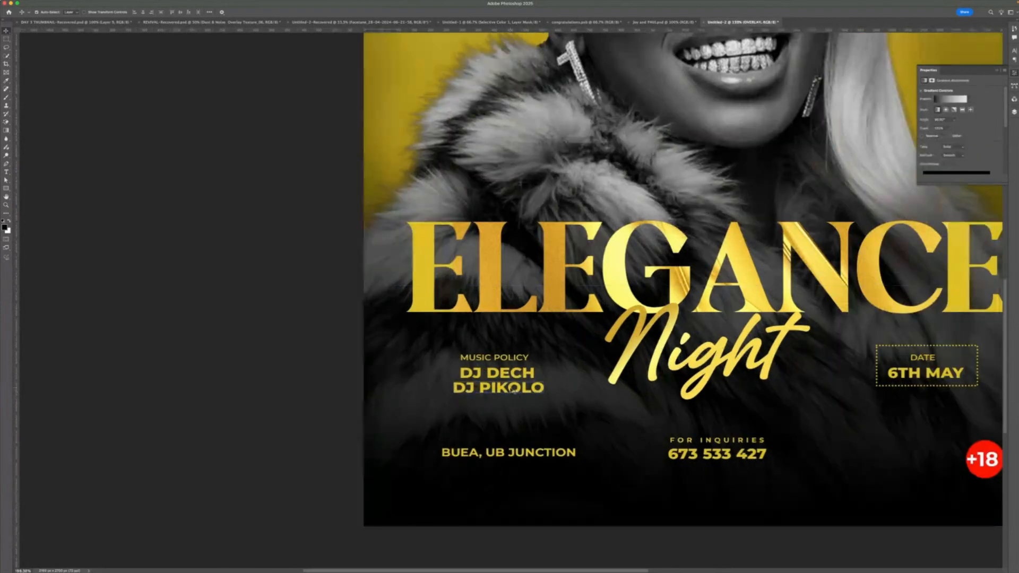
left_click(513, 390)
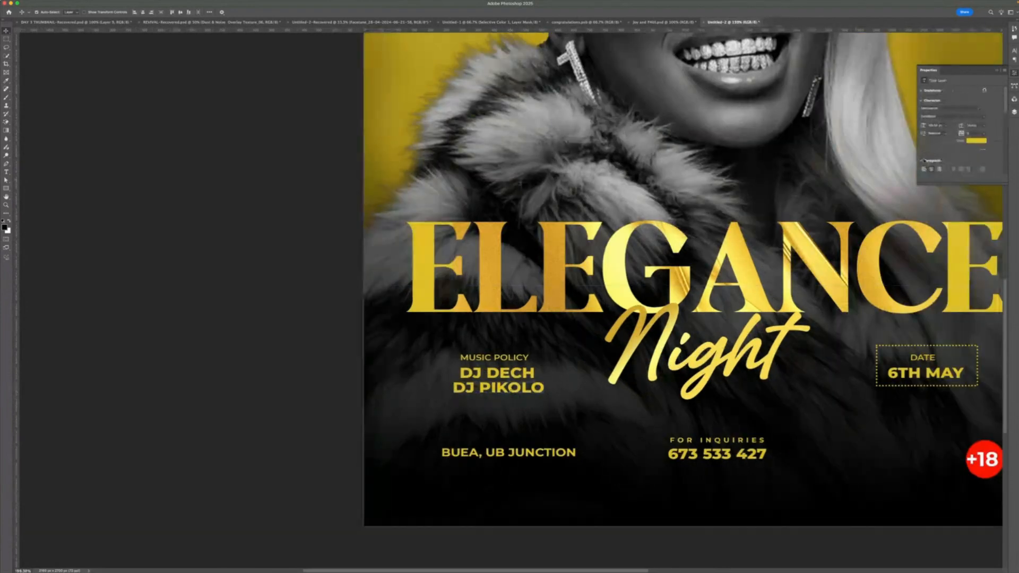
left_click(978, 110)
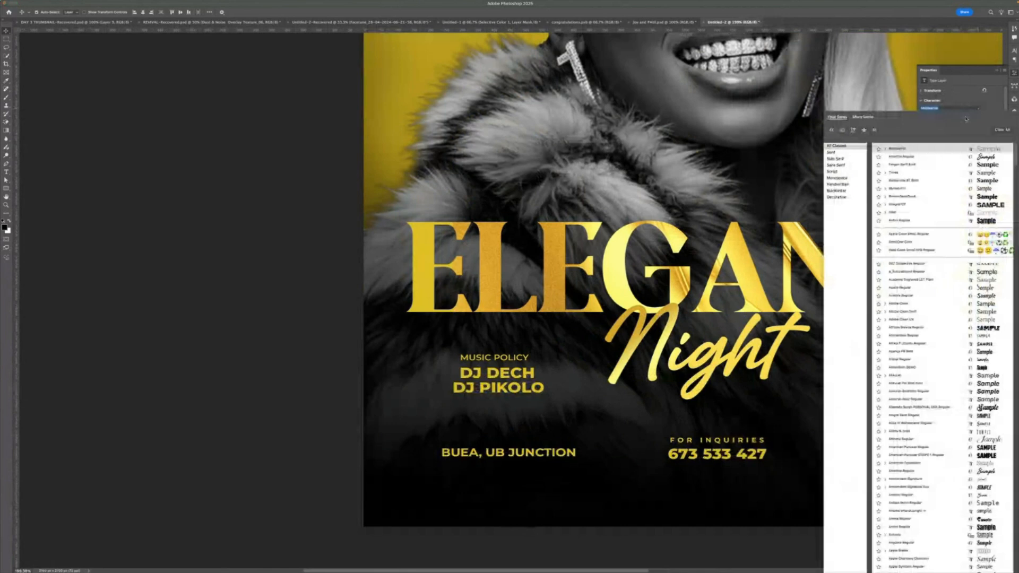
left_click(950, 164)
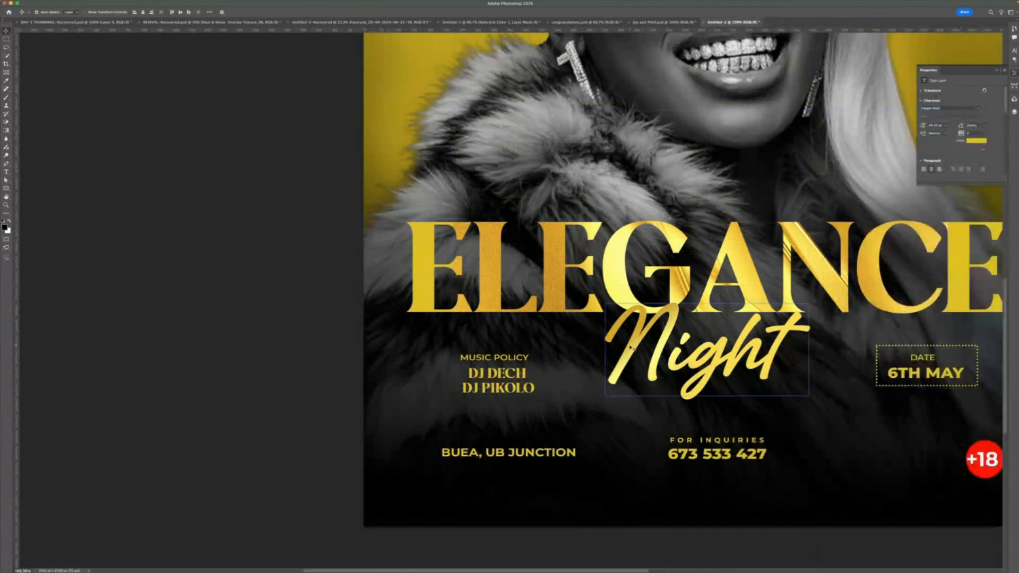
- Apply the same serif font to the 6TH MAY text
scroll(631, 348, "down", 2)
scroll(630, 347, "right", 5)
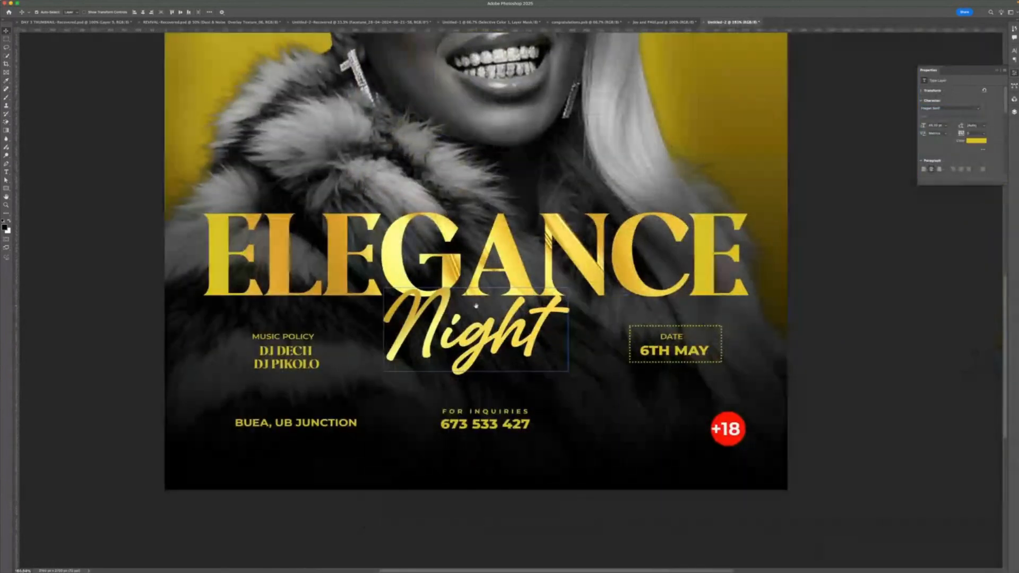
left_click(797, 363)
left_click(668, 352)
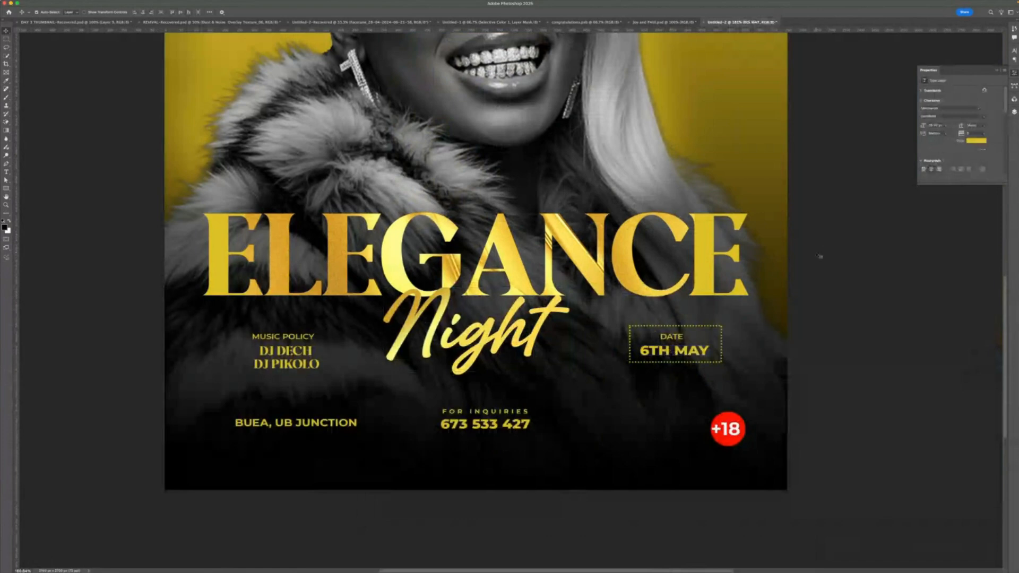
left_click(805, 312)
left_click(706, 349)
left_click(976, 108)
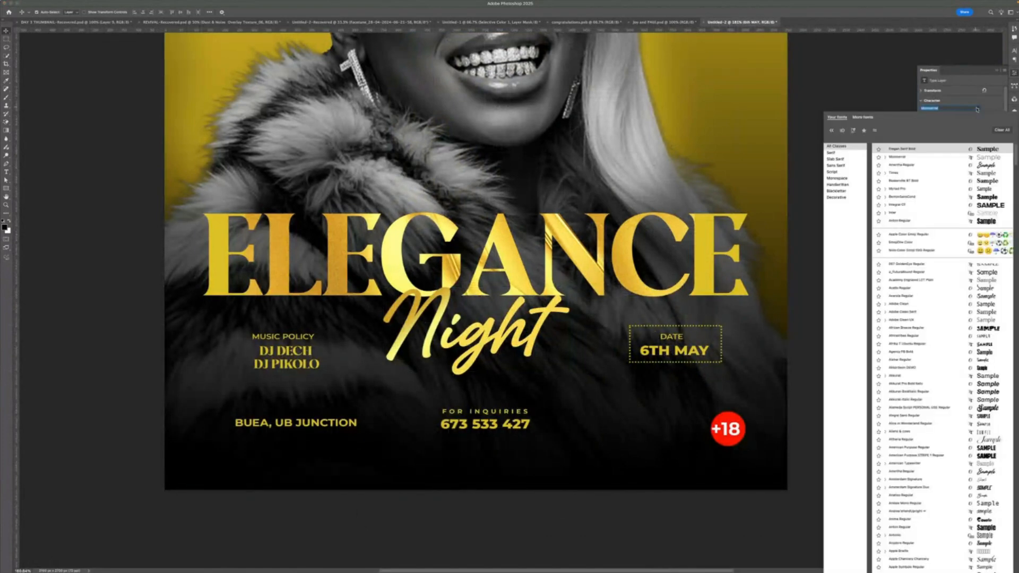
left_click(936, 149)
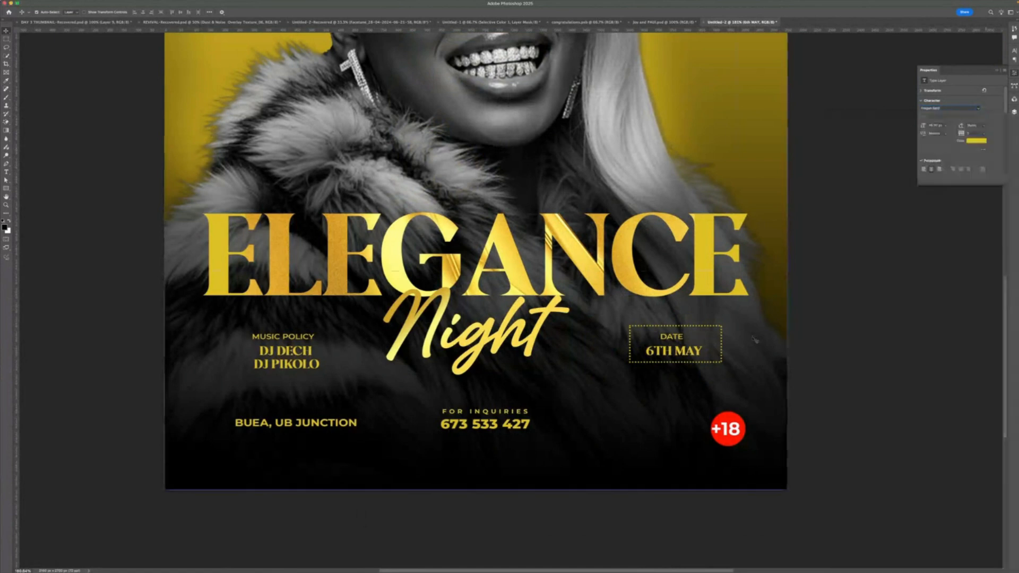
- Scale the 6TH MAY text up slightly inside the dotted frame
key("ctrl+t")
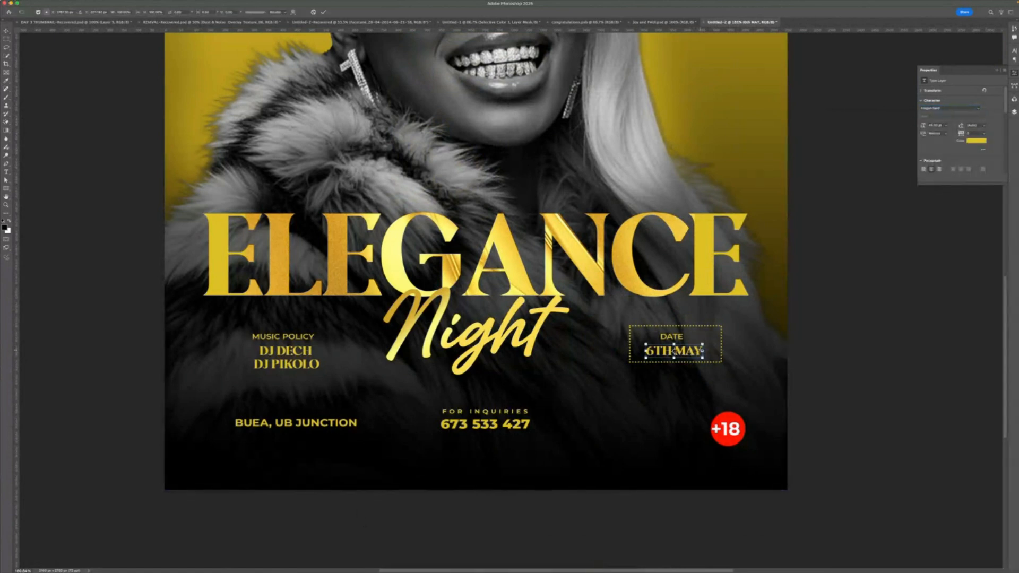
left_click_drag(702, 351, 710, 351)
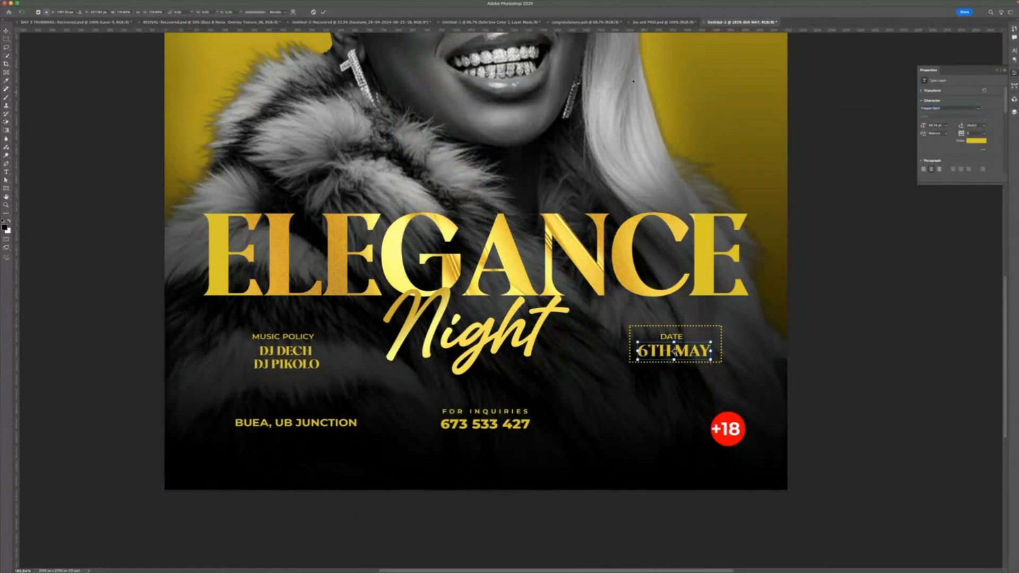
left_click(324, 11)
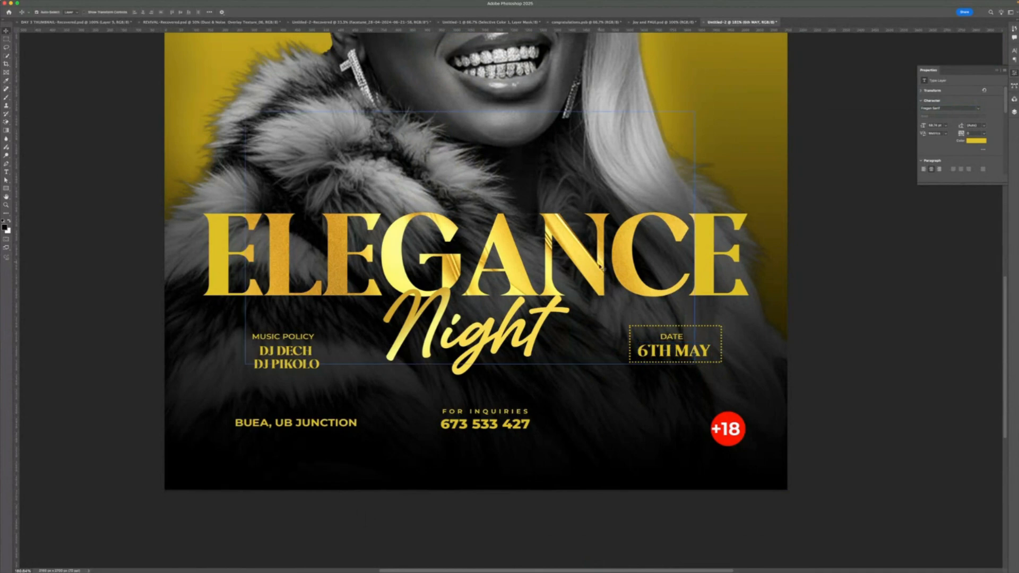
- Select the lineup and date text groups and shift them left together
left_click(672, 338, "shift")
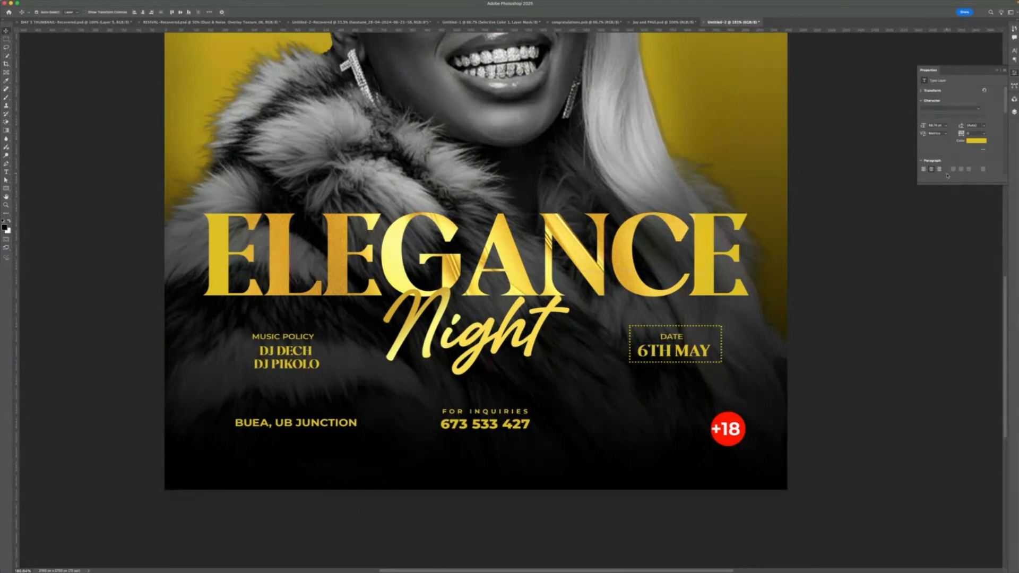
left_click(1013, 113)
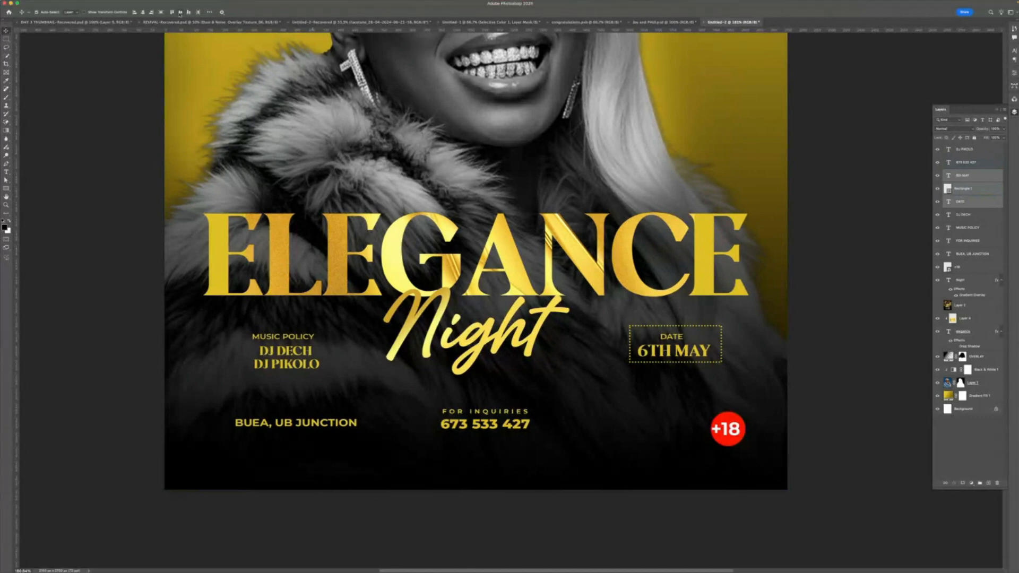
left_click(145, 12)
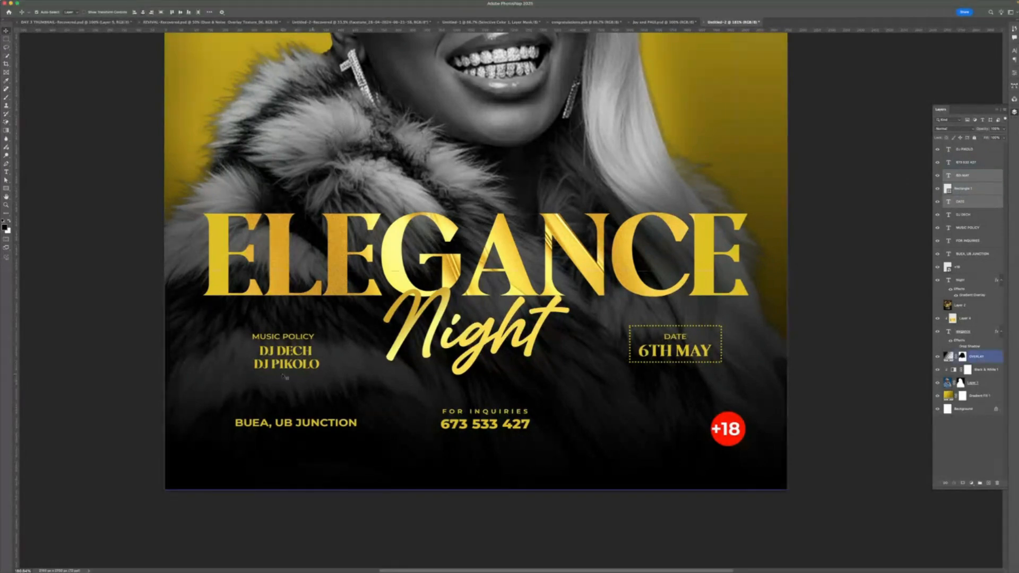
left_click(277, 366)
left_click(284, 351)
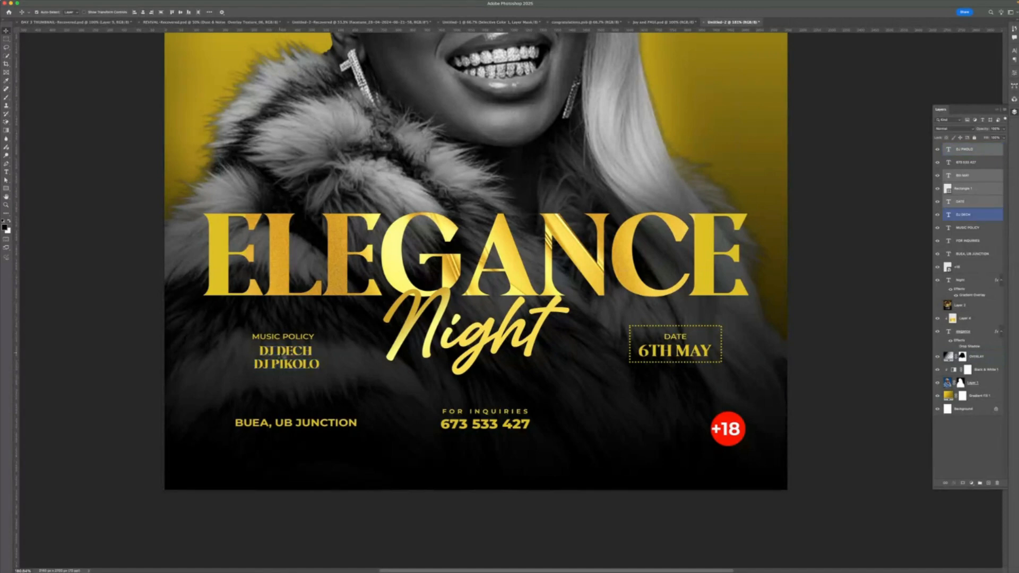
left_click(289, 339)
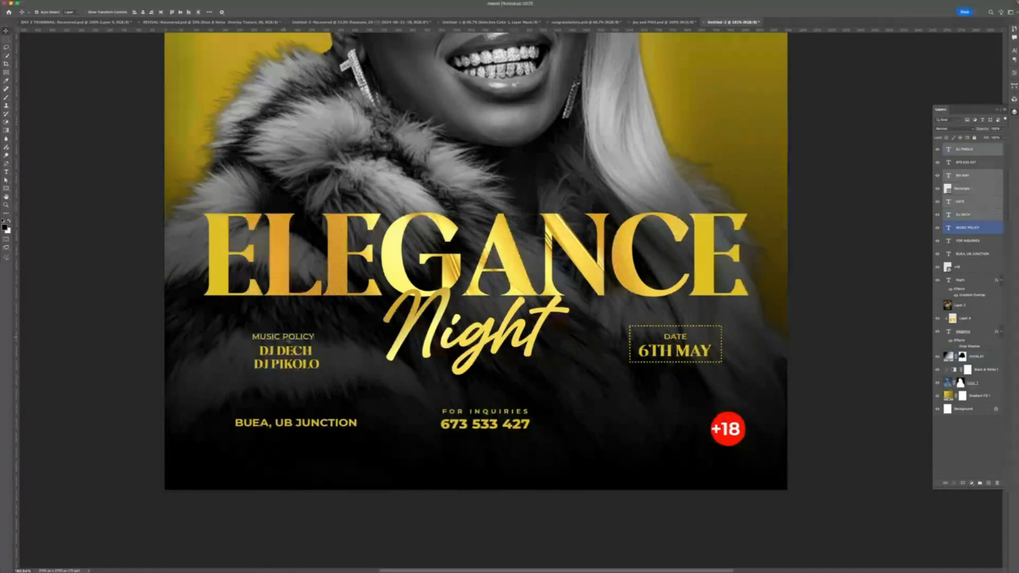
key("ctrl+t")
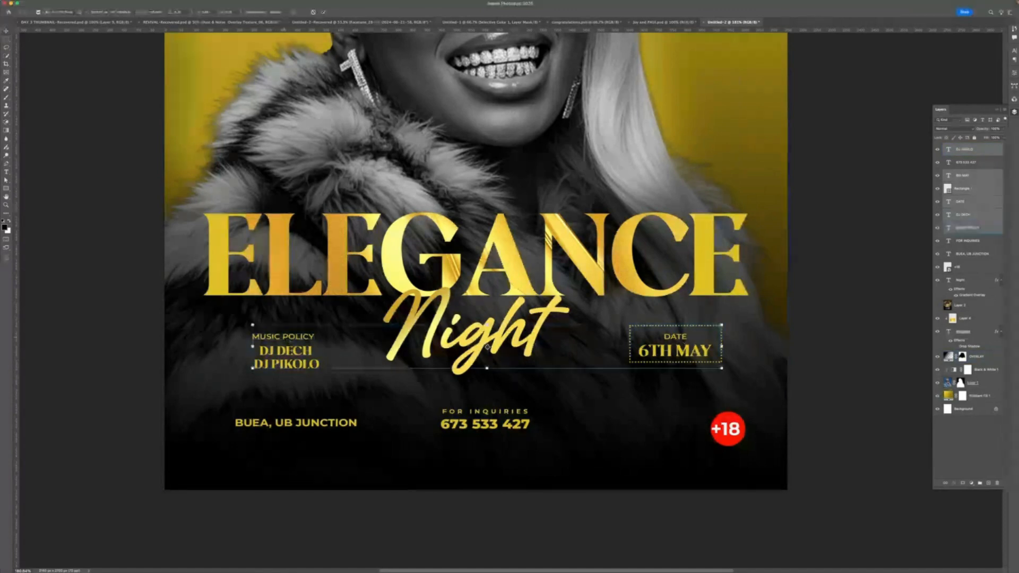
left_click_drag(487, 347, 476, 346)
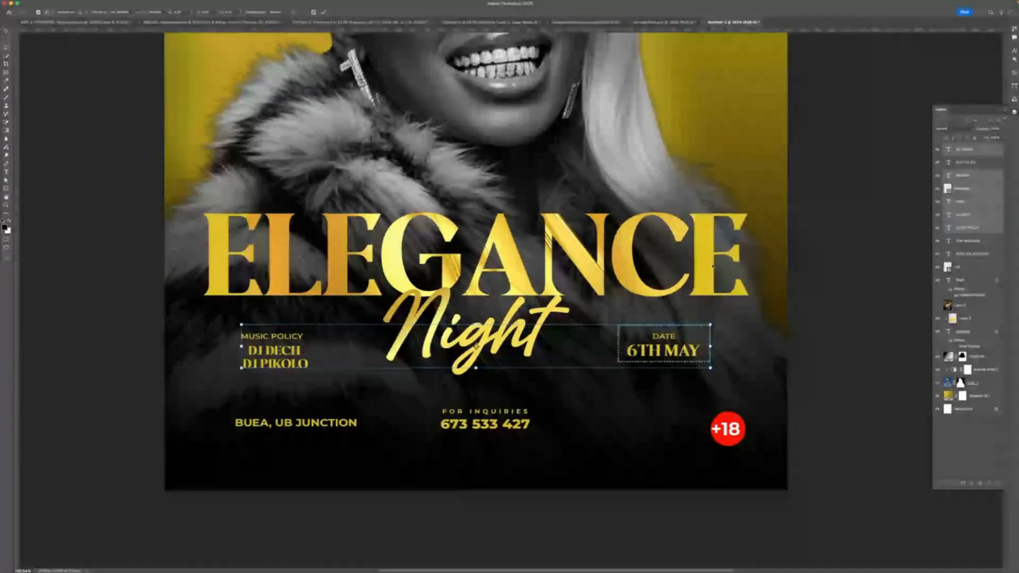
key("Return")
- Switch to Google Chrome, search Google for LOCATION ICON and open the red pin image result
scroll(449, 343, "down", 5)
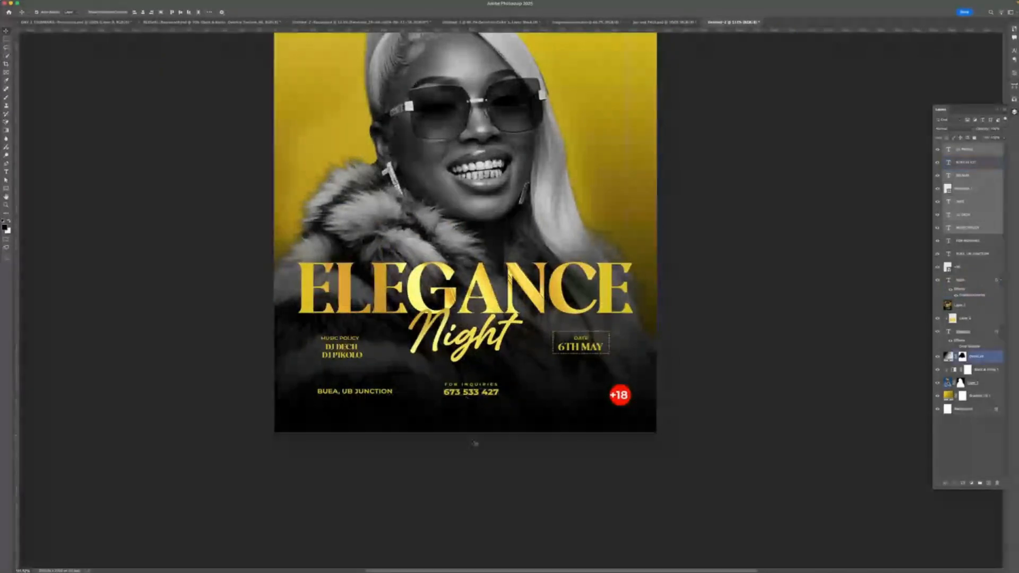
left_click(470, 390)
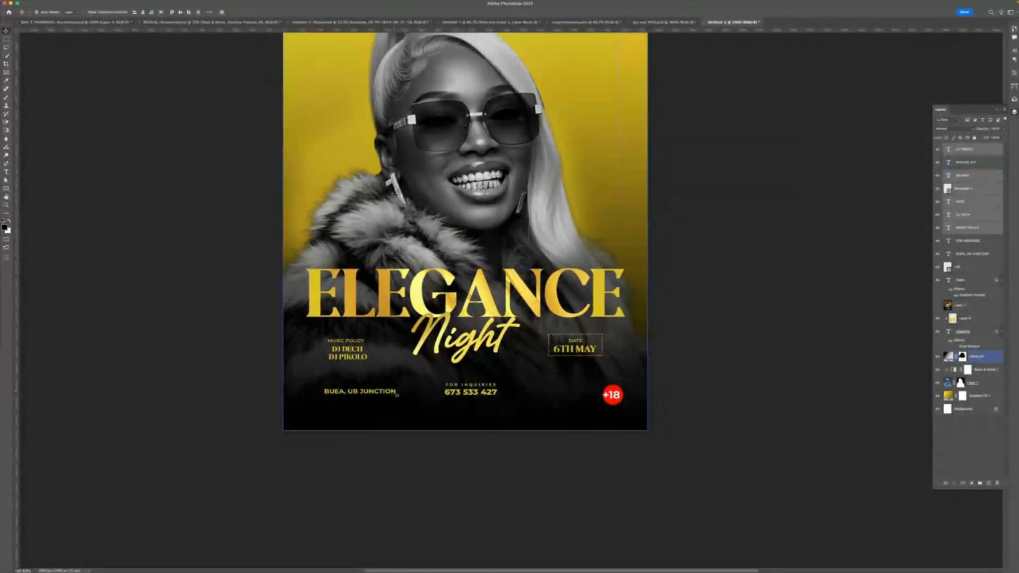
left_click(384, 393)
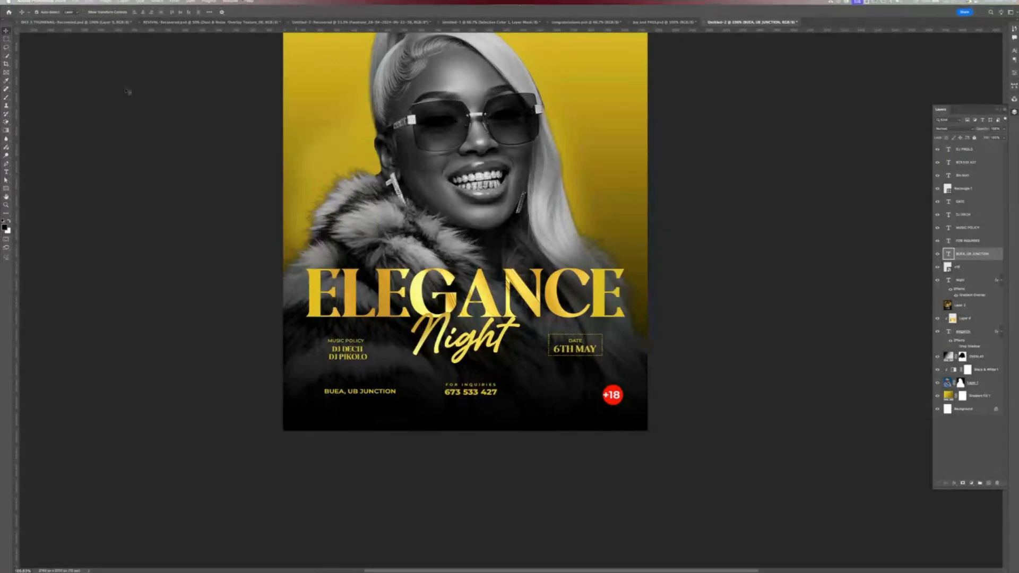
mouse_move(446, 563)
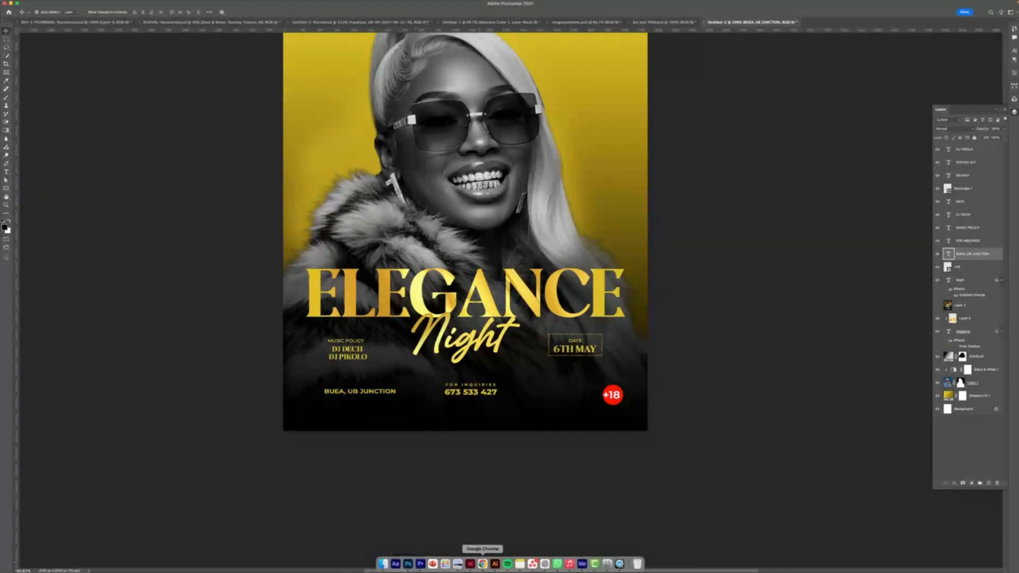
left_click(483, 564)
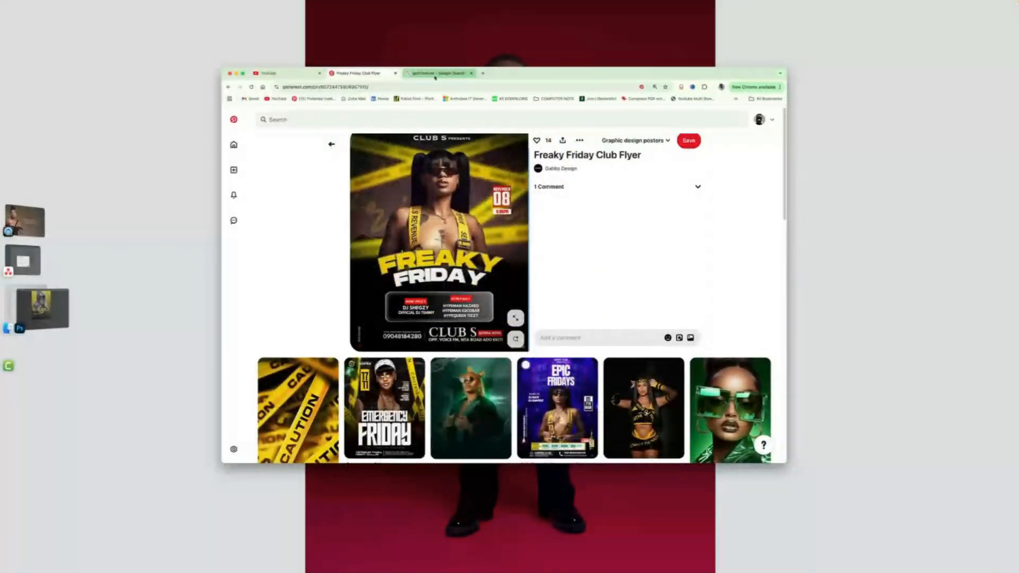
left_click(432, 73)
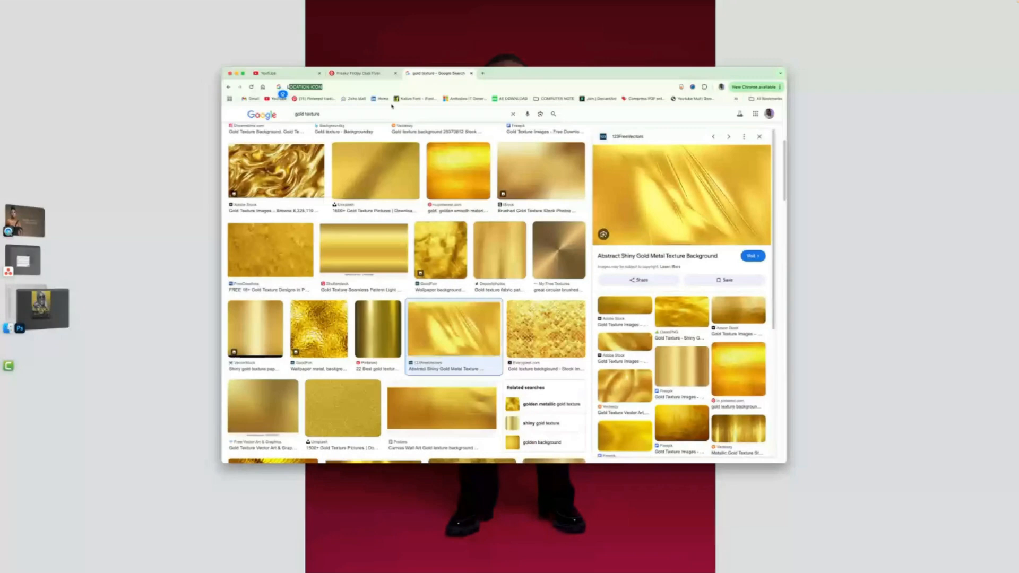
key("Return")
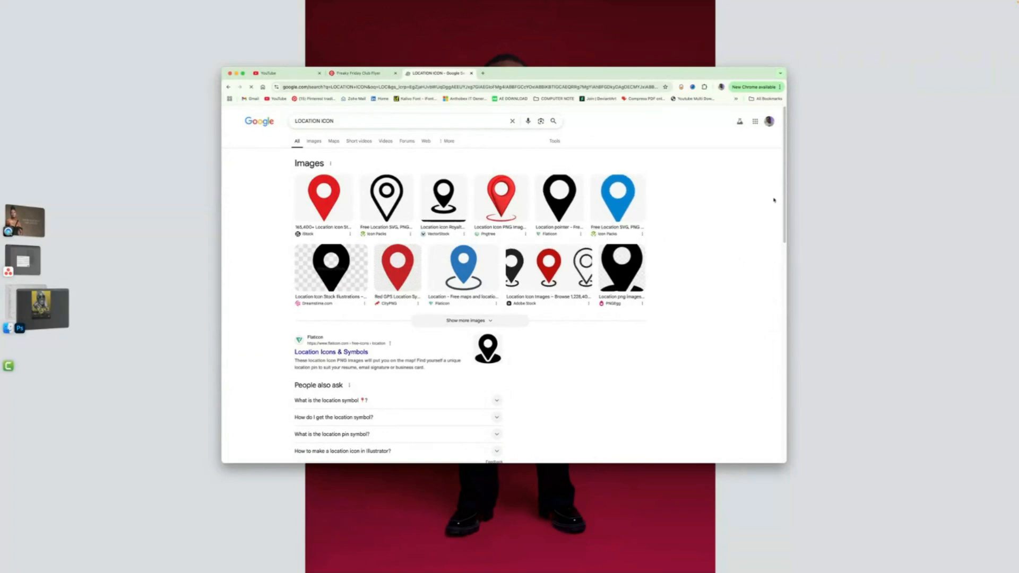
left_click(324, 197)
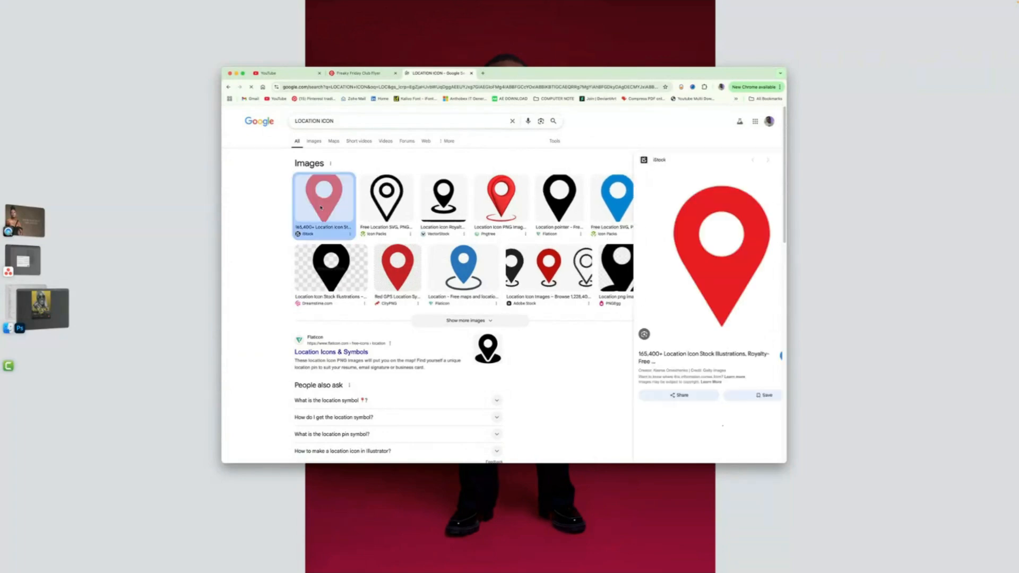
- Copy the red location pin image from the search results and switch back to Photoshop
right_click(322, 207)
left_click(628, 241)
right_click(676, 214)
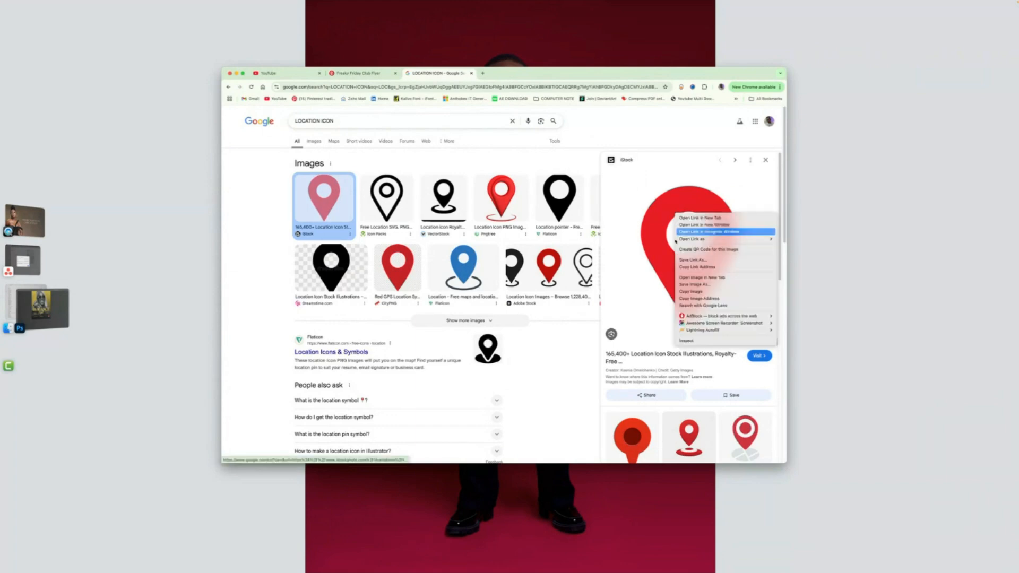
left_click(691, 291)
left_click(65, 307)
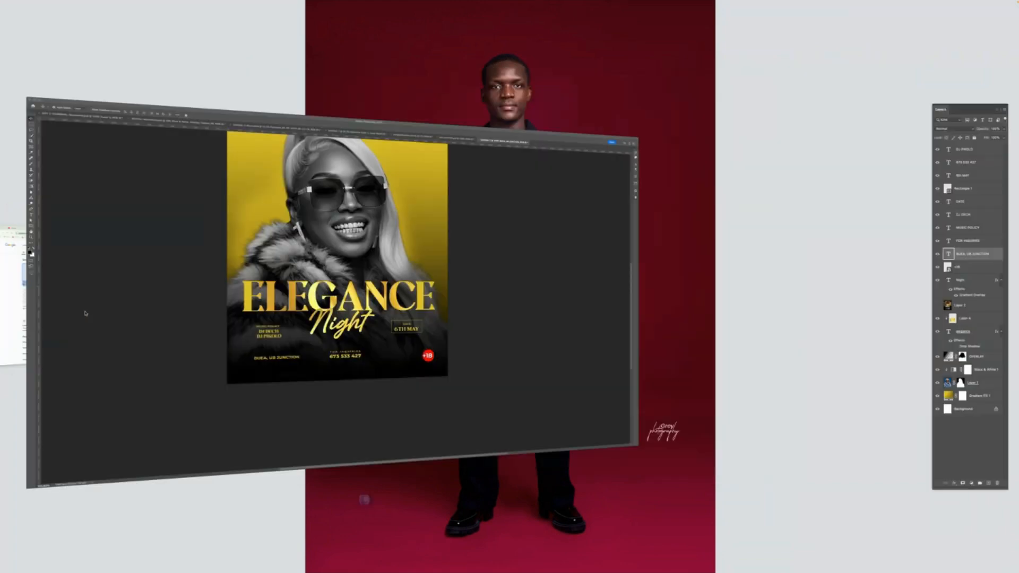
- Paste the pin image into the flyer and erase its white background
key("super+v")
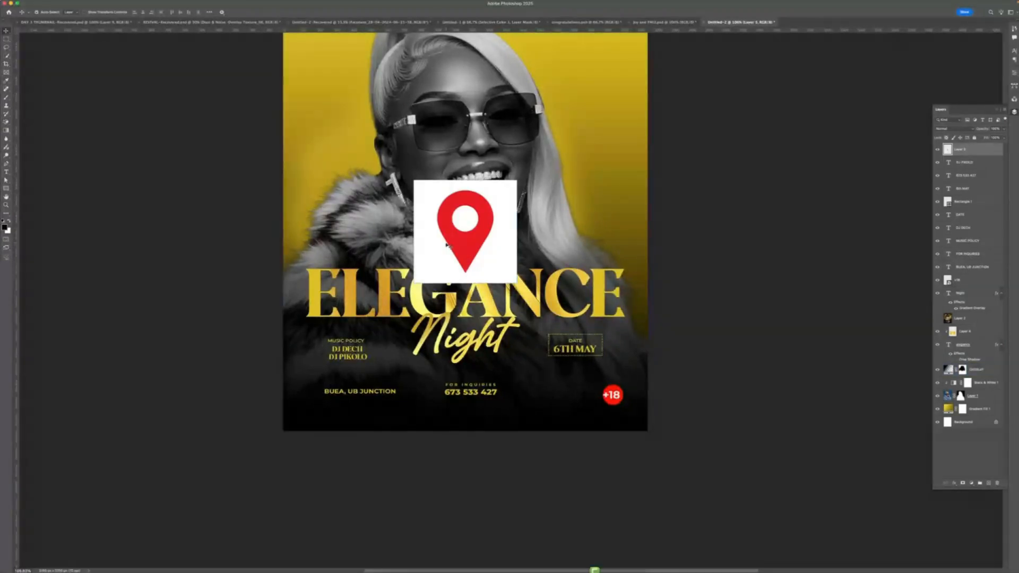
key("e")
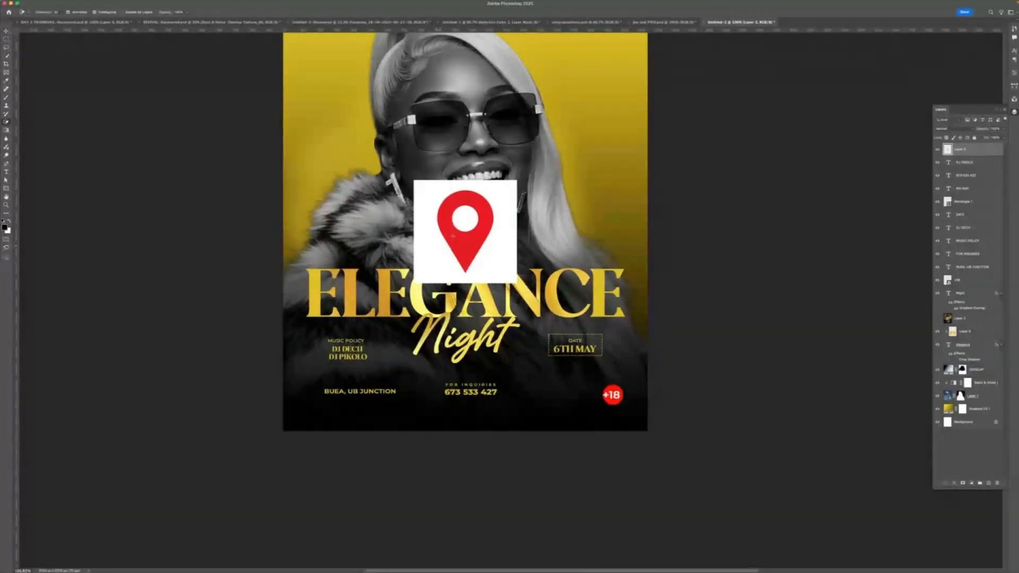
left_click(427, 244)
left_click(465, 219)
left_click(7, 31)
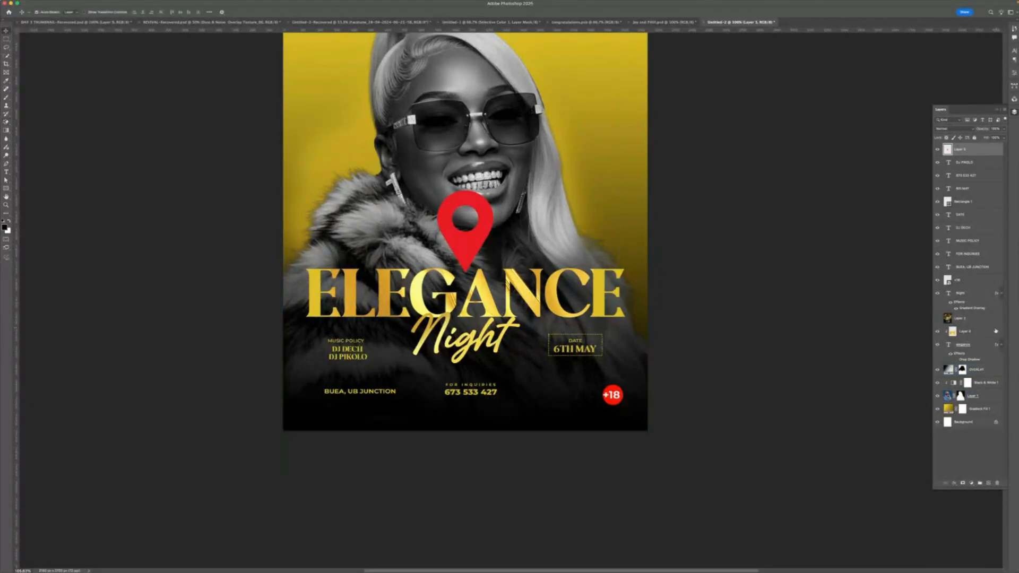
- Convert the pin layer to a smart object and scale it down to a small icon
right_click(979, 148)
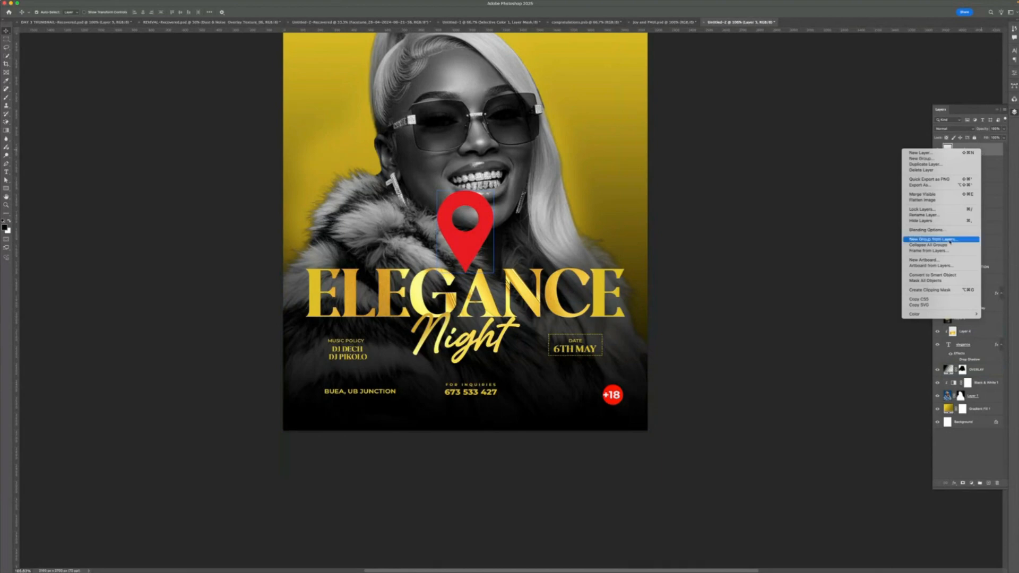
left_click(940, 275)
key("super+t")
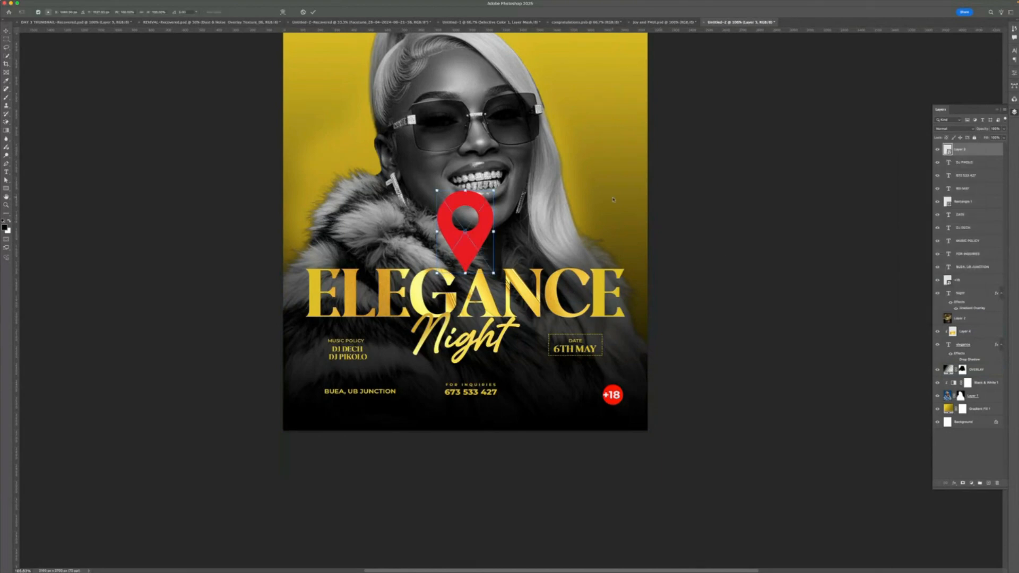
left_click_drag(494, 190, 449, 257)
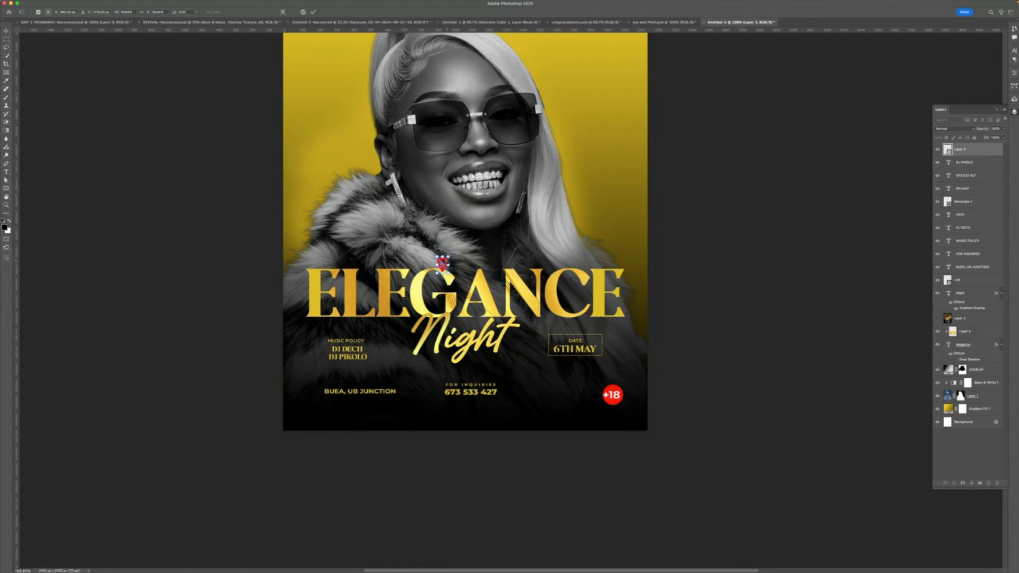
- Place the pin icon just left of the BUEA, UB JUNCTION text and commit the transform
scroll(465, 233, "up", 1)
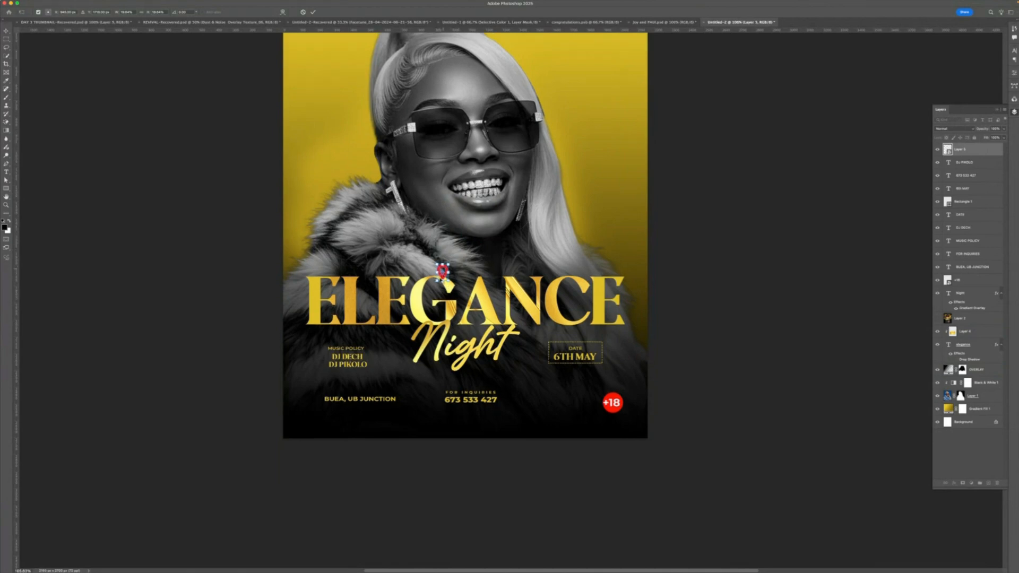
scroll(440, 276, "up", 5)
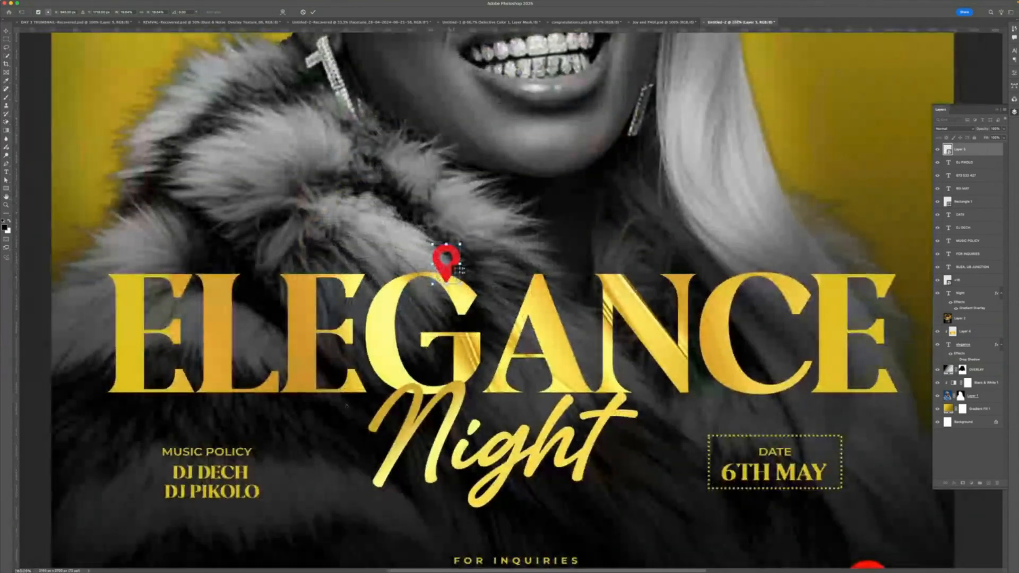
left_click_drag(440, 277, 209, 484)
scroll(224, 357, "down", 5)
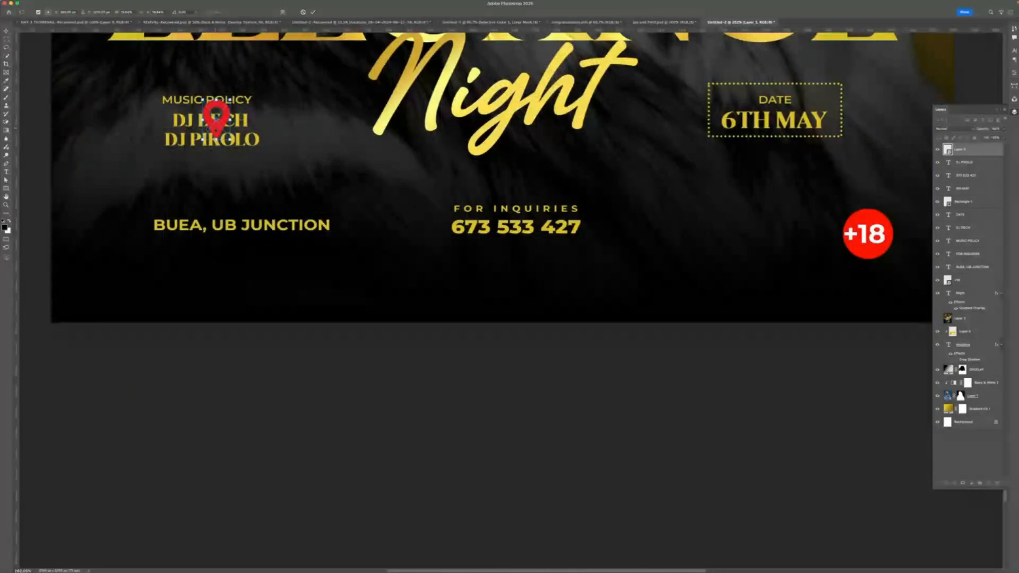
left_click_drag(215, 115, 127, 225)
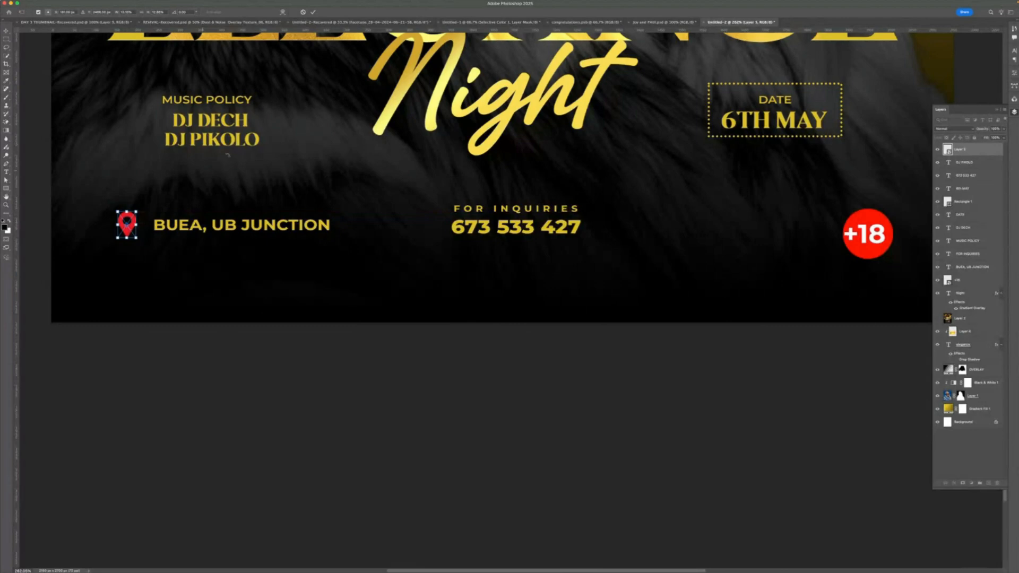
left_click(313, 11)
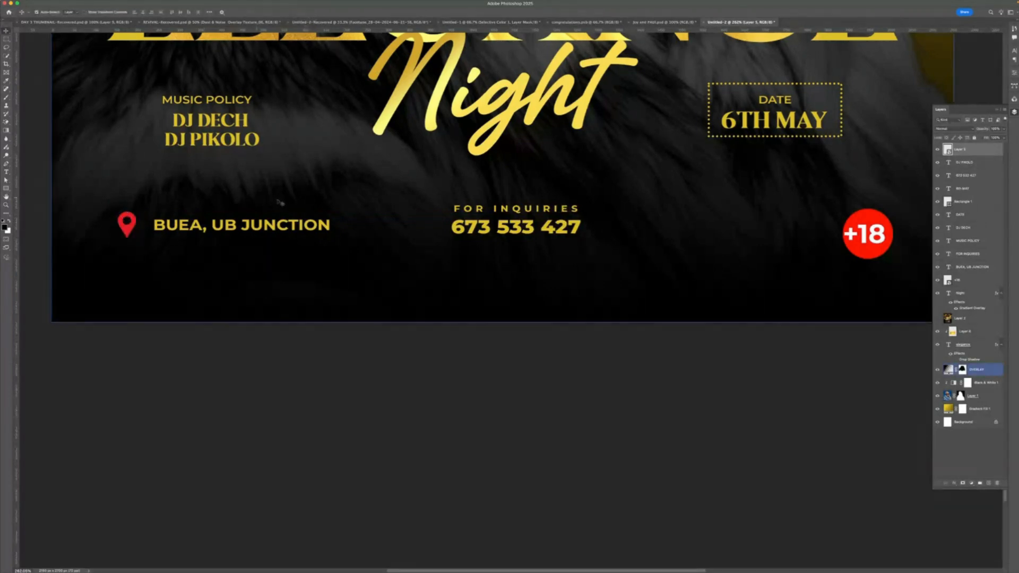
- Add gradient overlay and white color overlay layer styles to the pin icon
double_click(977, 151)
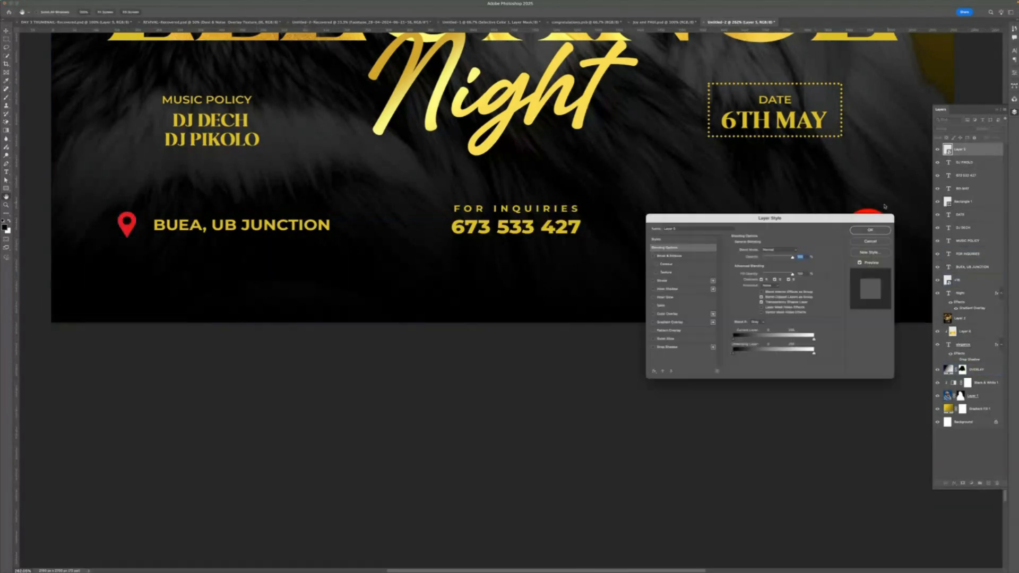
left_click(694, 321)
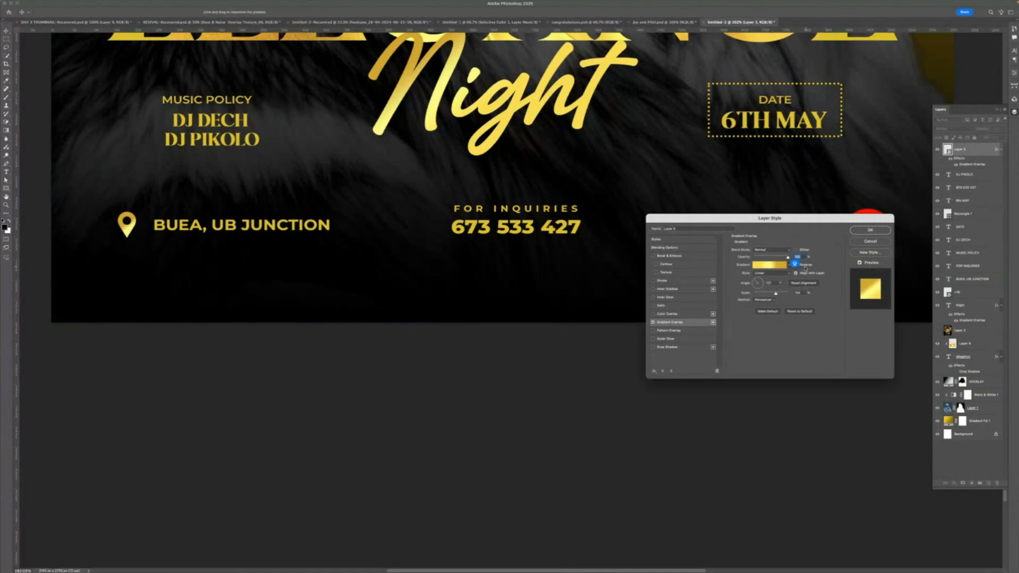
left_click(694, 315)
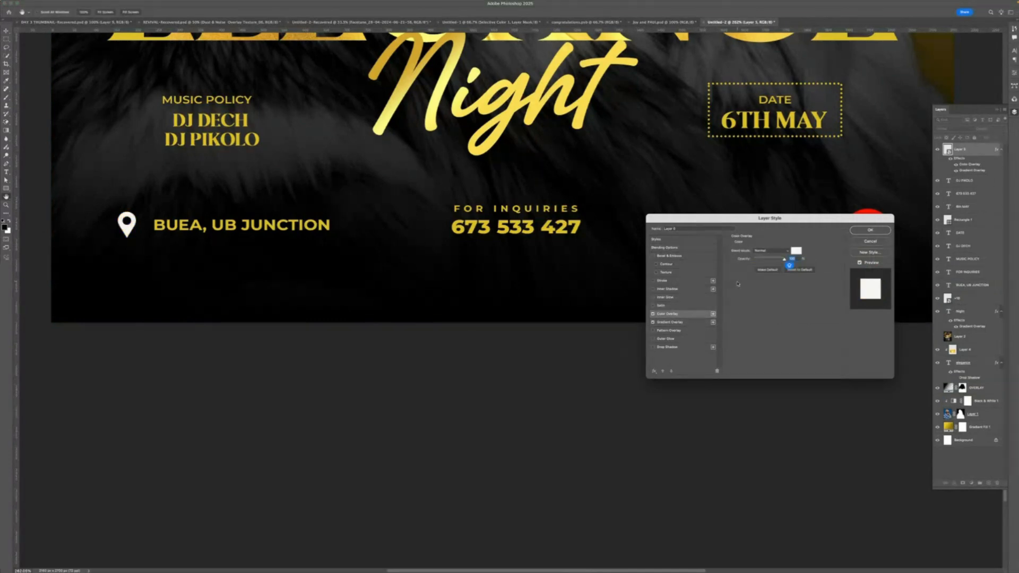
key("Return")
- Nudge the +18 badge up slightly
scroll(505, 249, "down", 3)
left_click(505, 249)
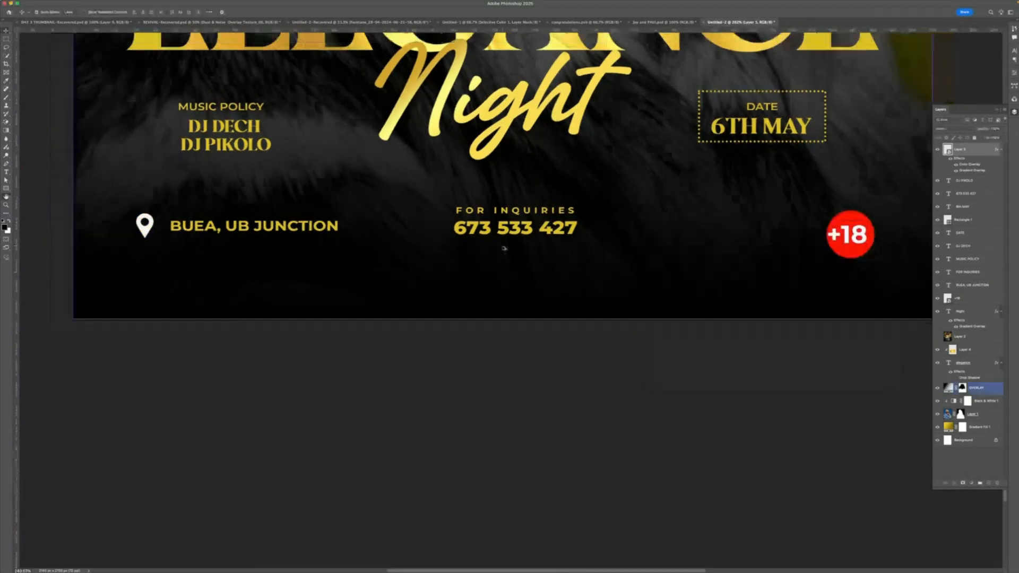
scroll(505, 249, "down", 2)
left_click(519, 266)
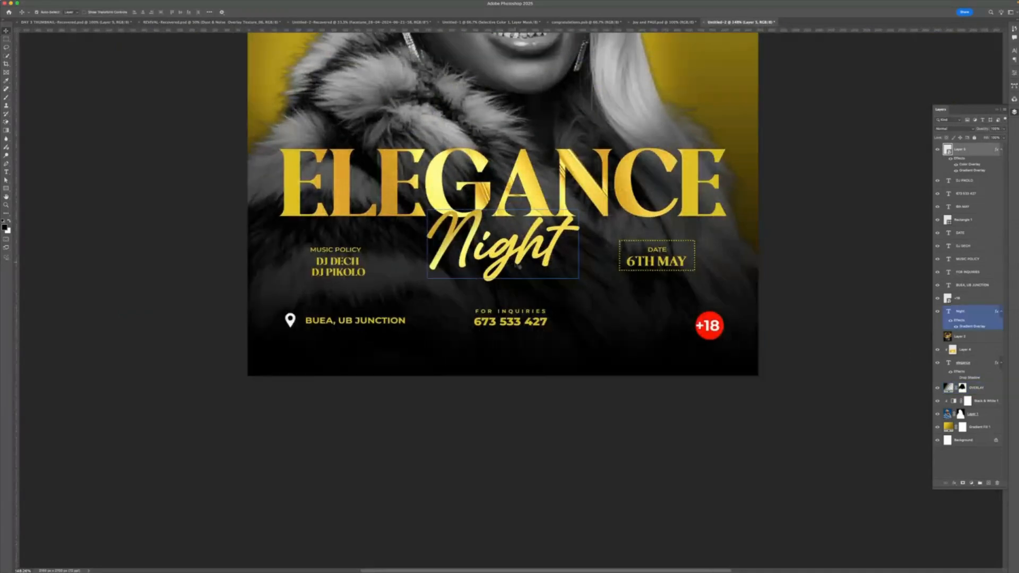
left_click(532, 321)
scroll(540, 372, "down", 5)
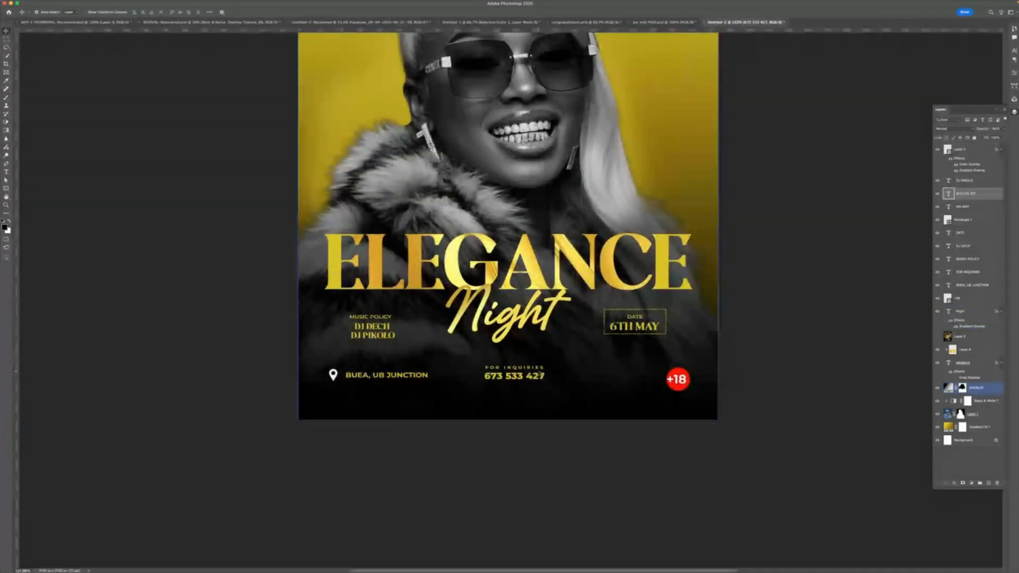
scroll(634, 388, "up", 4)
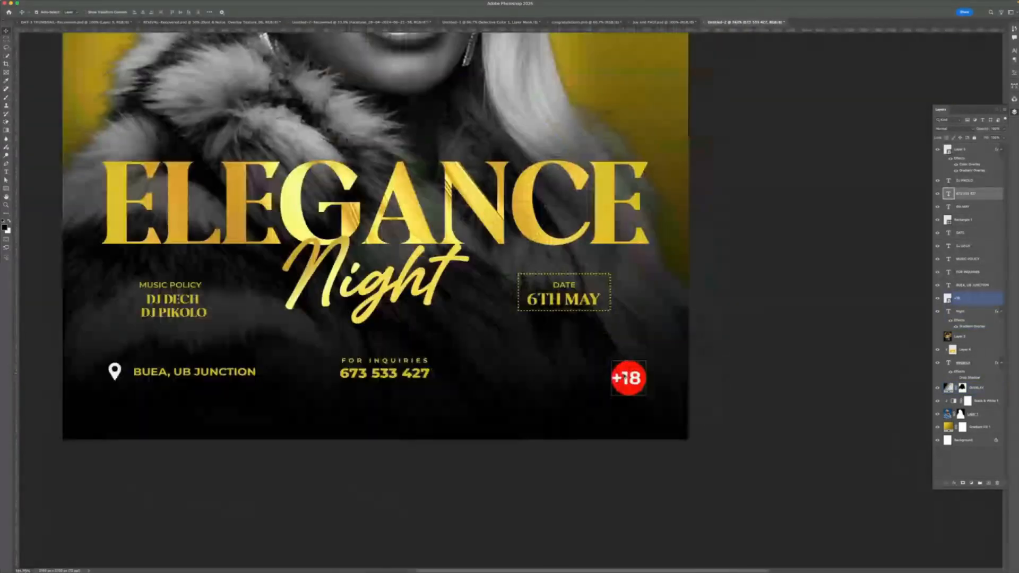
left_click(635, 380)
left_click_drag(635, 380, 635, 370)
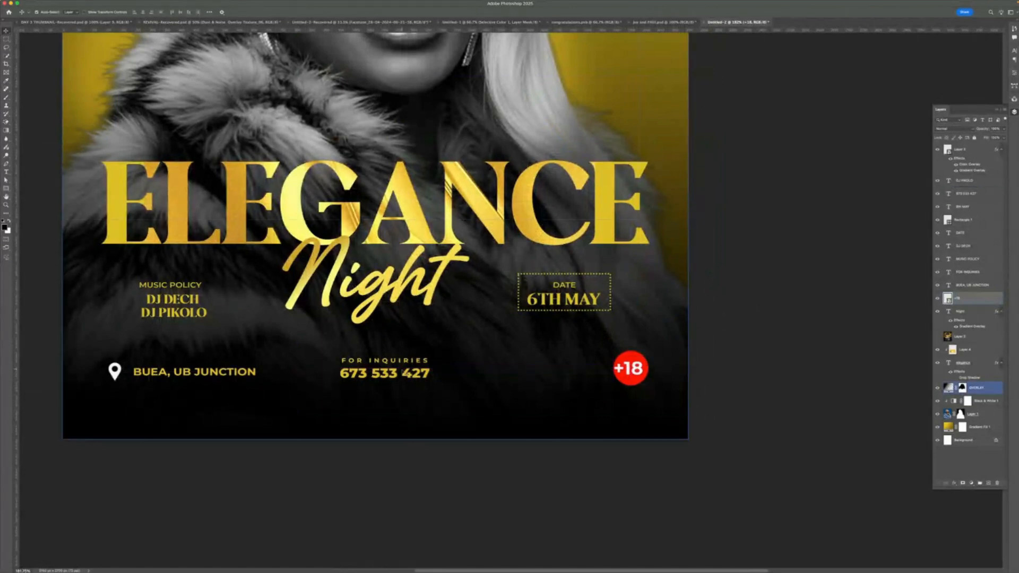
- Try to align the location and inquiries text layers using the alignment options, undoing each attempt
left_click(408, 373, "shift")
left_click(403, 363, "shift")
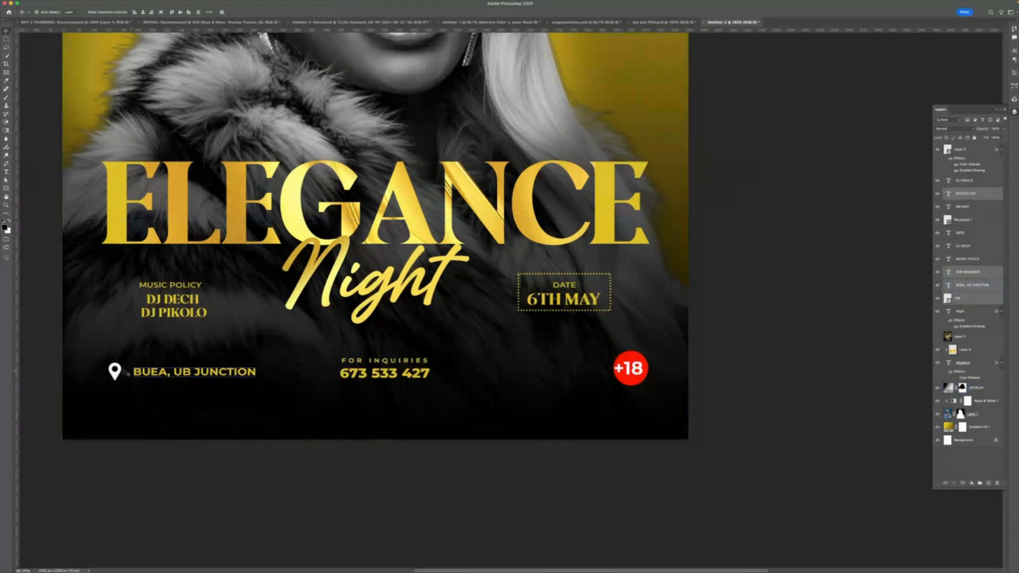
left_click(117, 371, "shift")
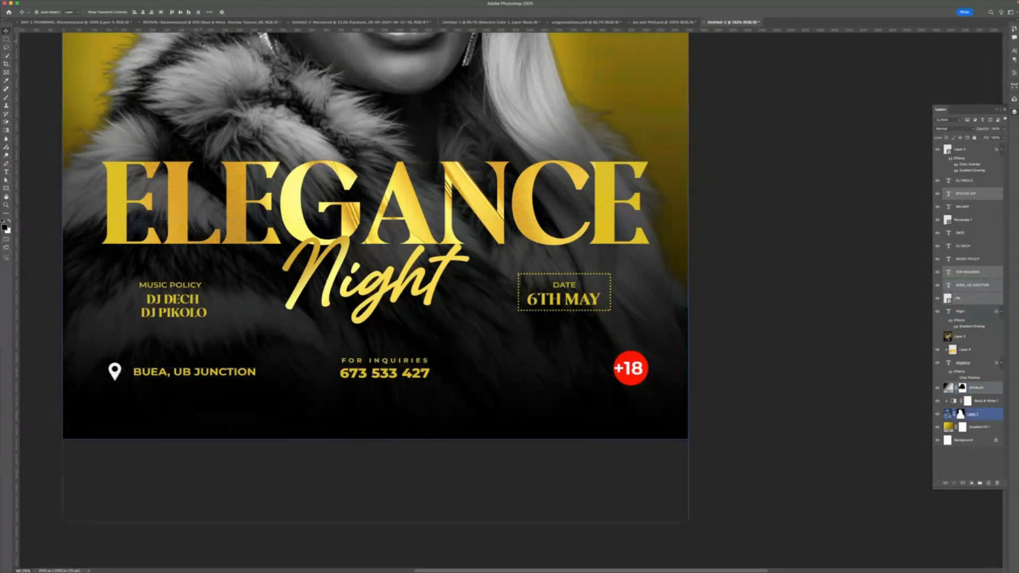
left_click(180, 13)
key("super+z")
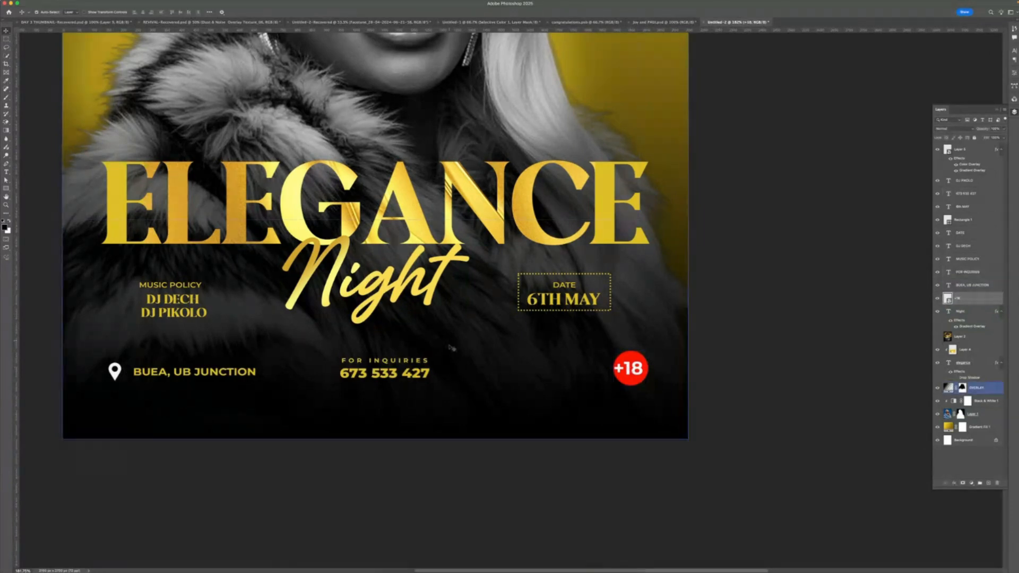
left_click(429, 374, "shift")
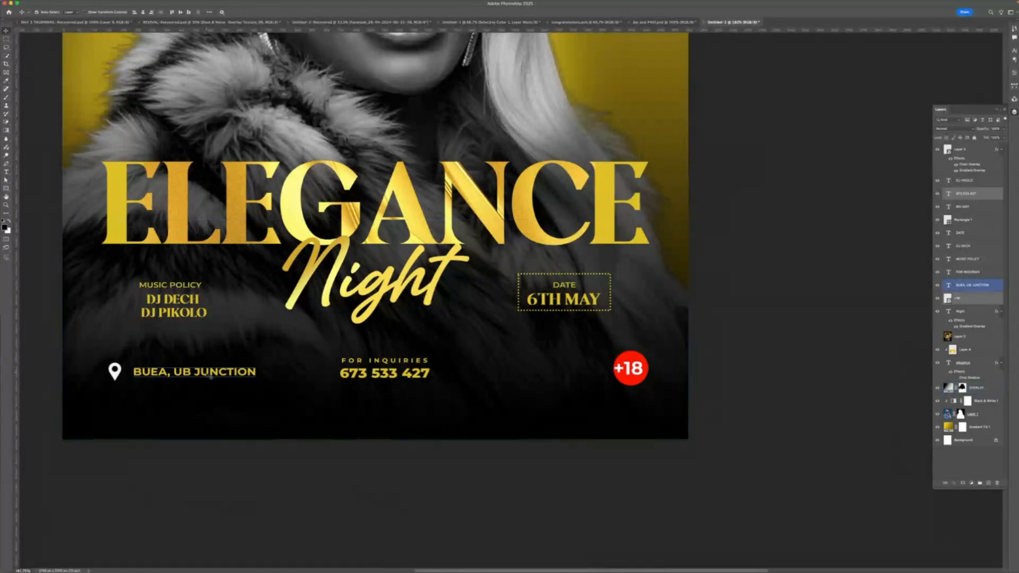
left_click(210, 375, "shift")
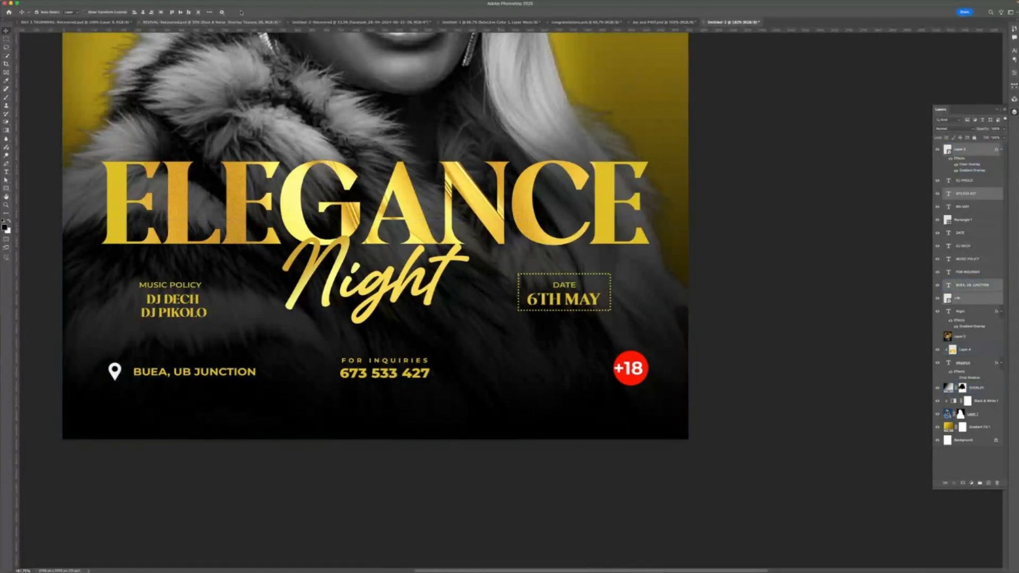
left_click(197, 12)
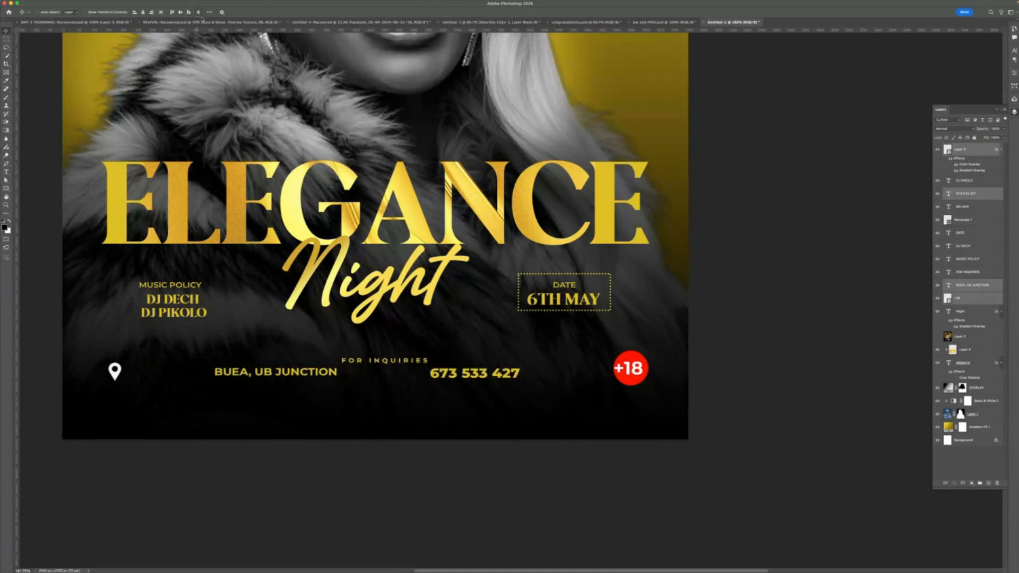
key("super+z")
left_click_drag(402, 373, 404, 376)
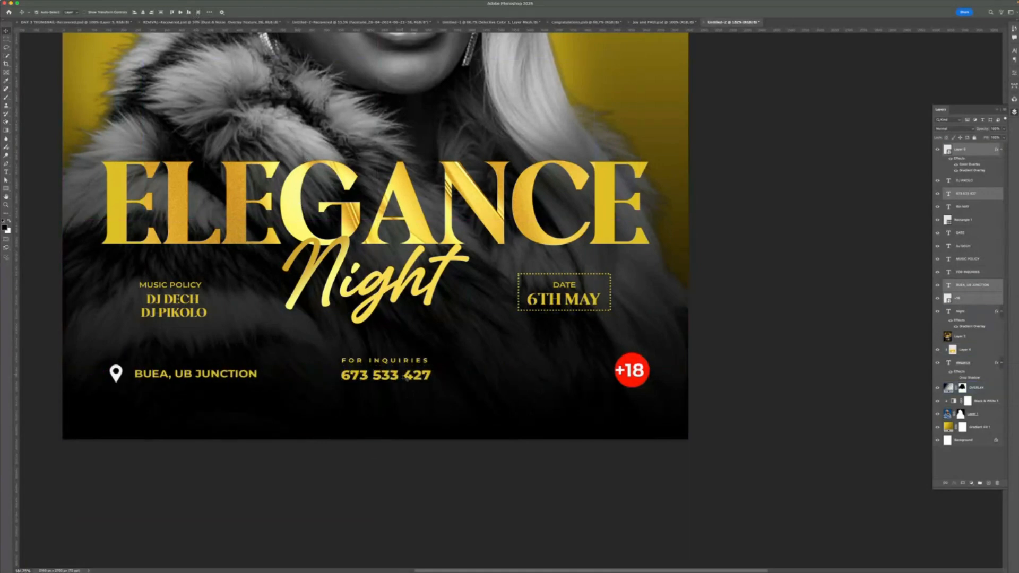
left_click(440, 399)
key("super+z")
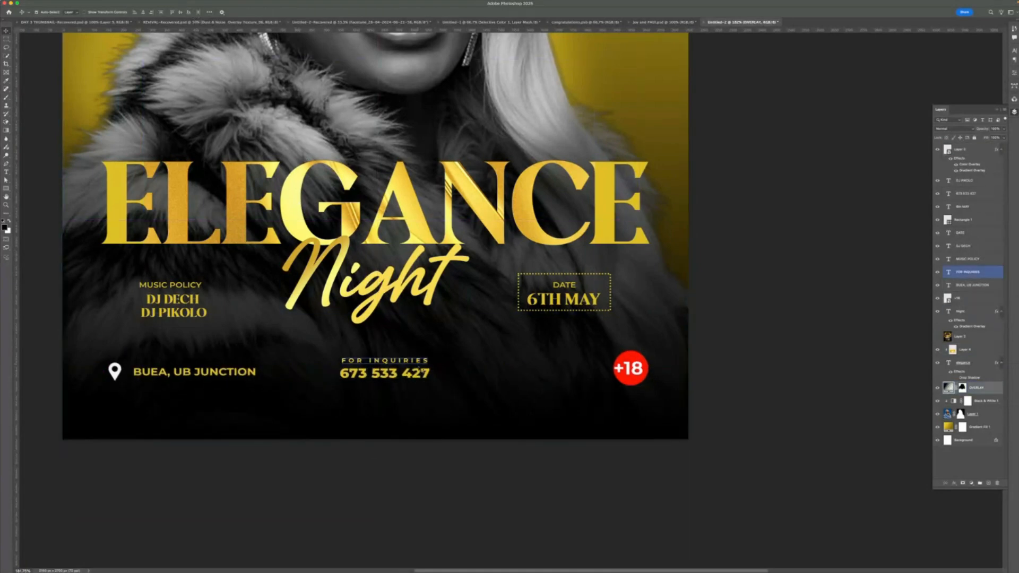
- Move the FOR INQUIRIES phone number block to the right
left_click(423, 368)
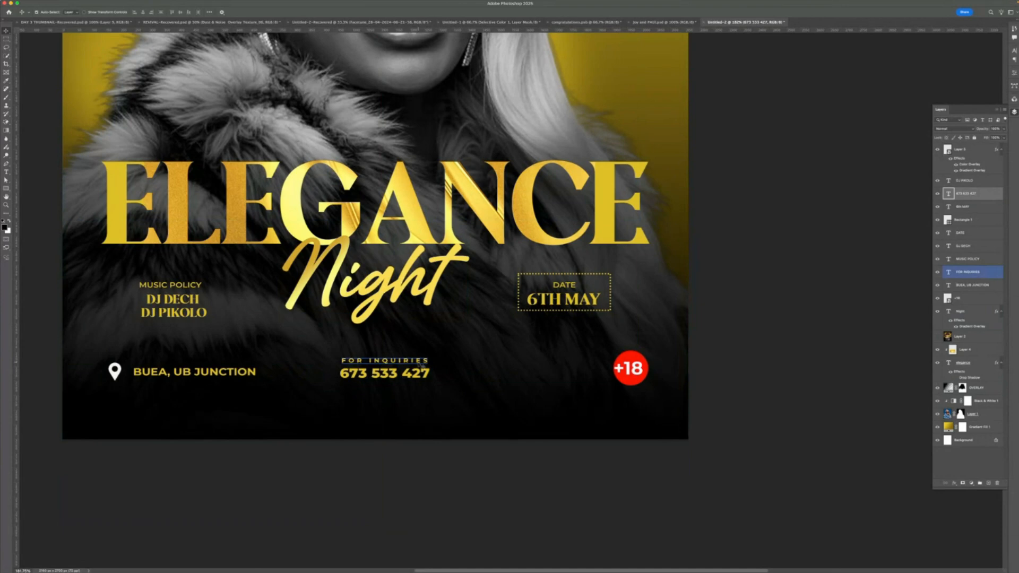
left_click(419, 362)
left_click(419, 373, "shift")
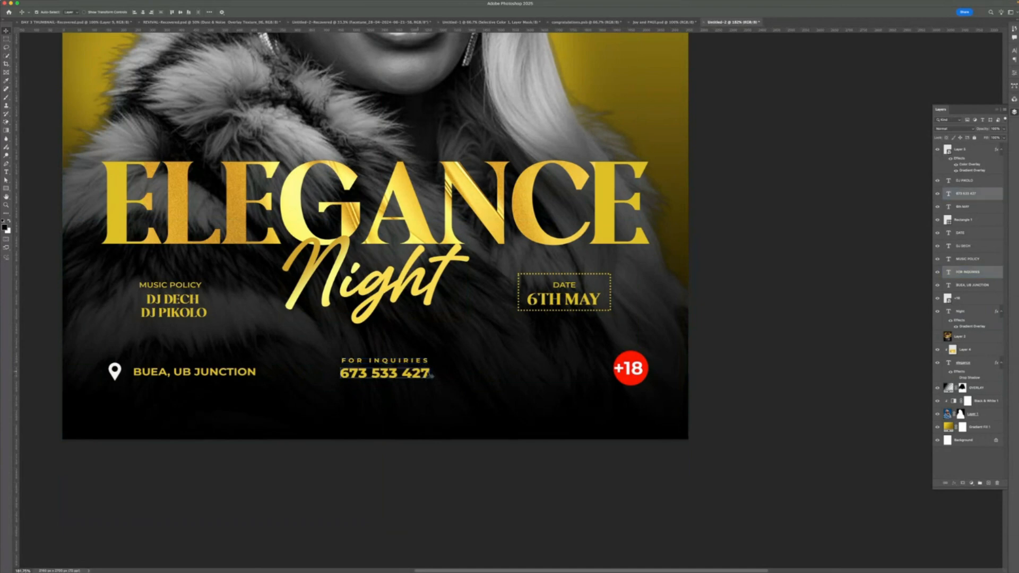
left_click_drag(422, 374, 469, 374)
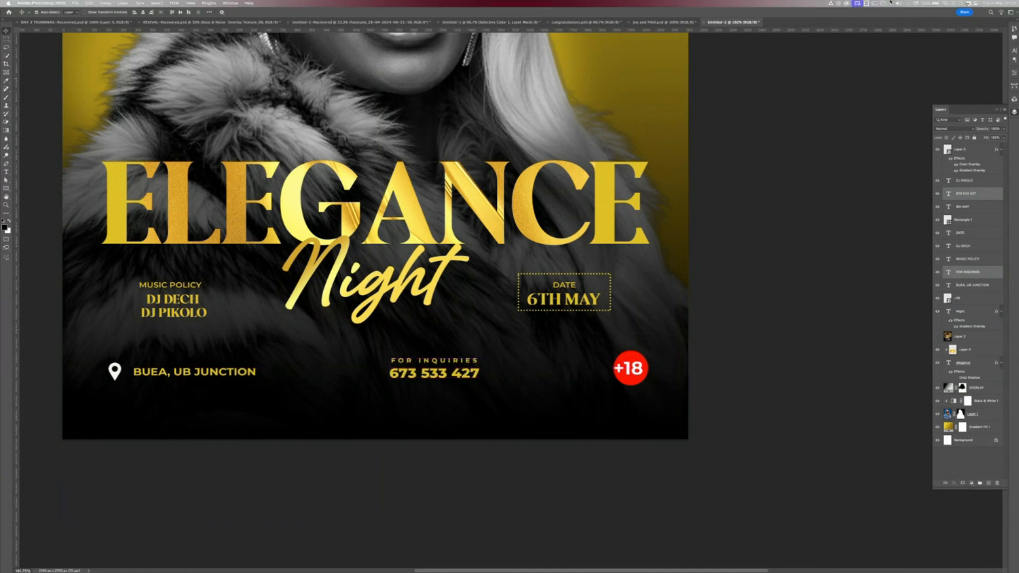
- Switch to the browser and search Google for CALL ICON
mouse_move(659, 571)
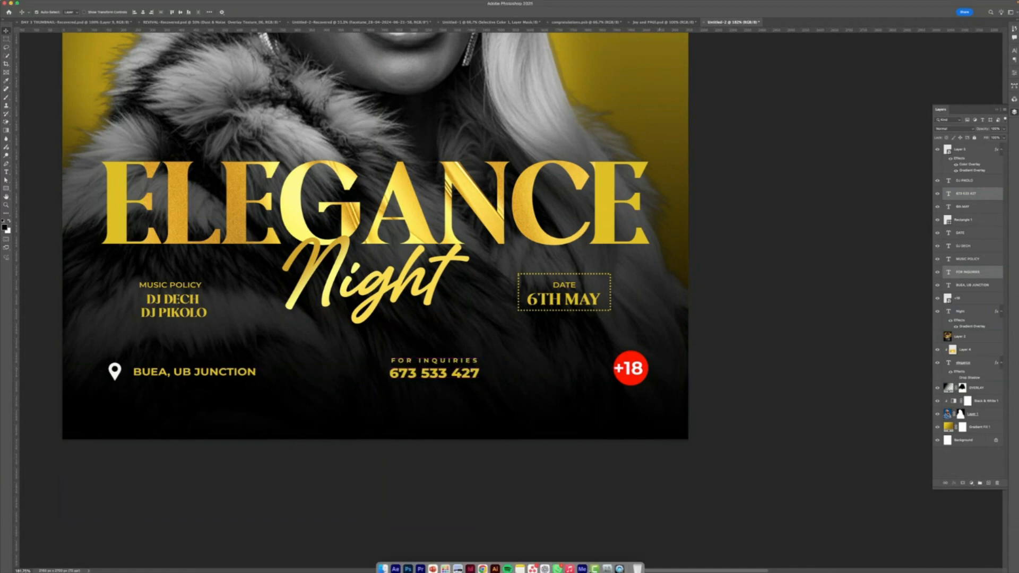
left_click(482, 564)
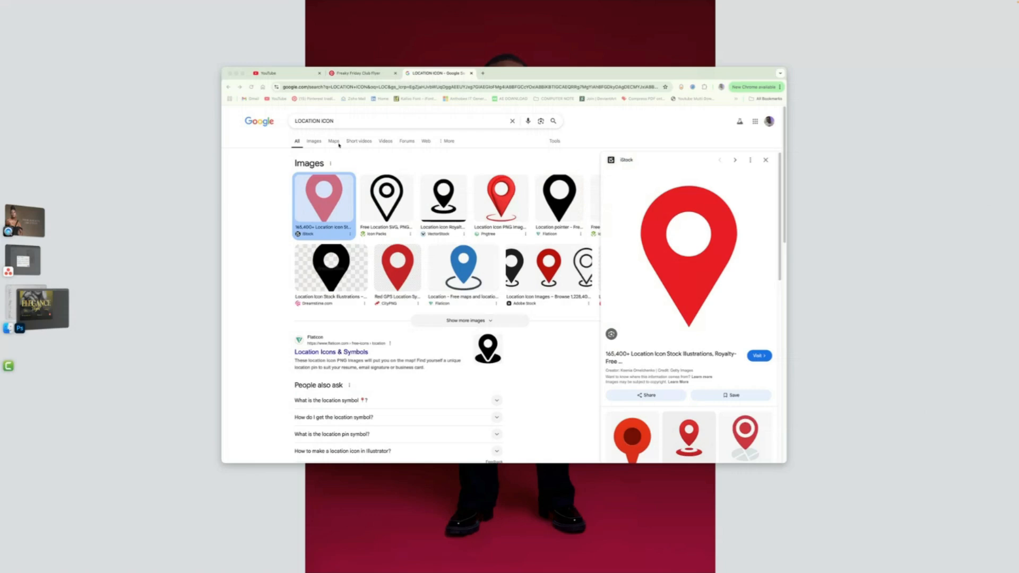
left_click(320, 121)
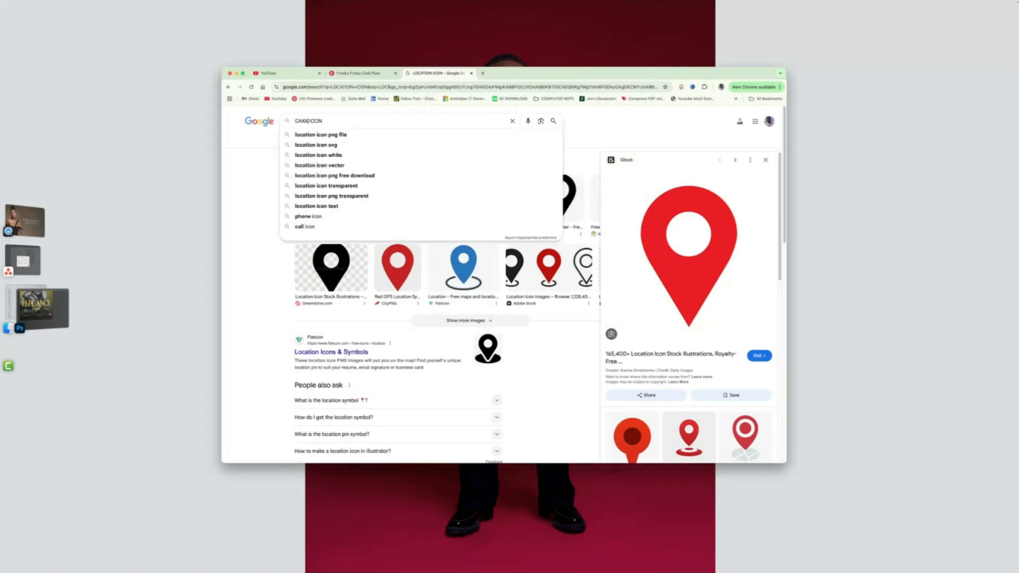
key("BackSpace")
key("BackSpace")
key("BackSpace")
key("BackSpace")
key("BackSpace")
key("BackSpace")
key("BackSpace")
key("BackSpace")
type("CALL")
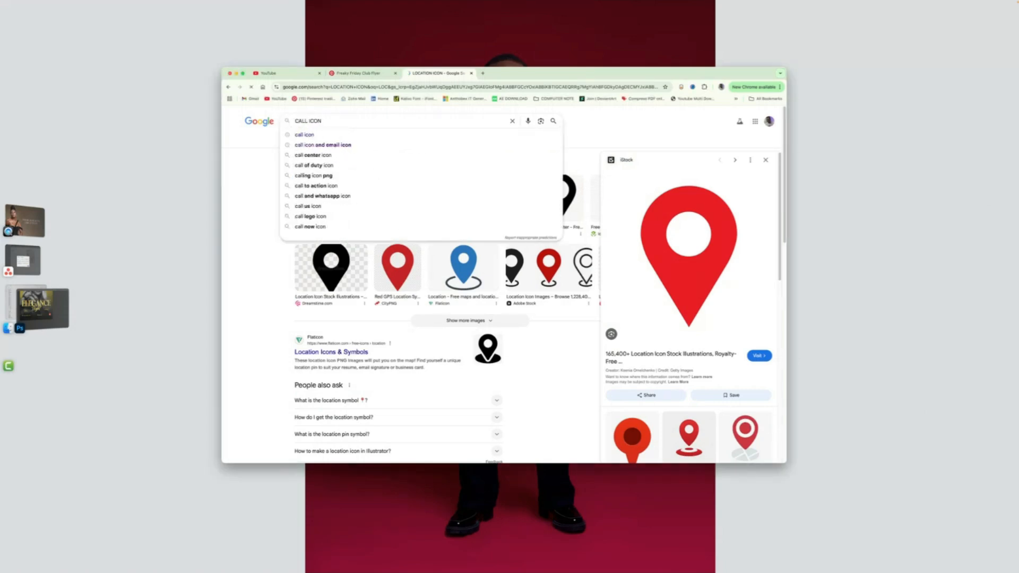
key("Return")
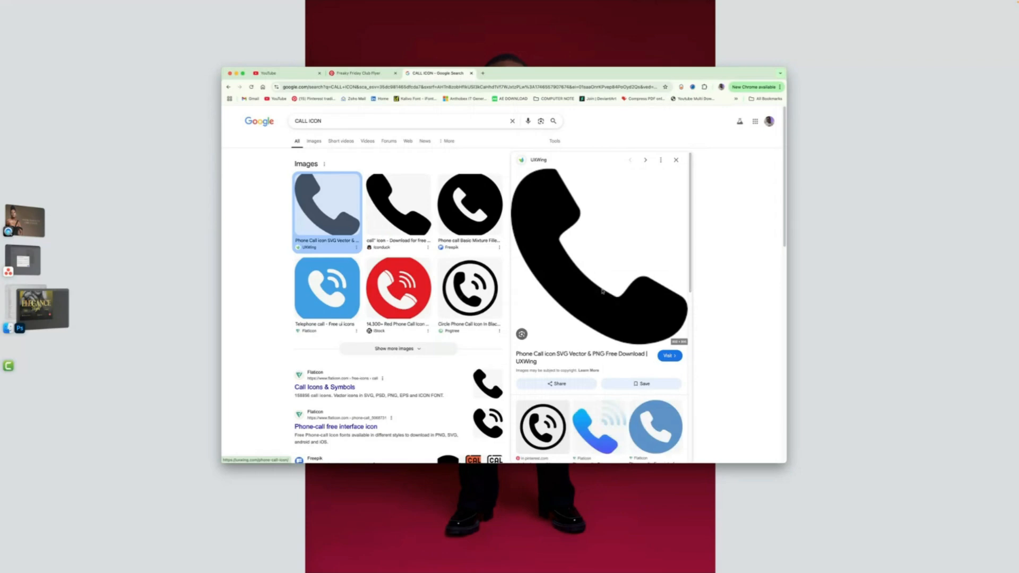
- Copy the black phone call icon image and paste it into the flyer next to the phone number
right_click(546, 228)
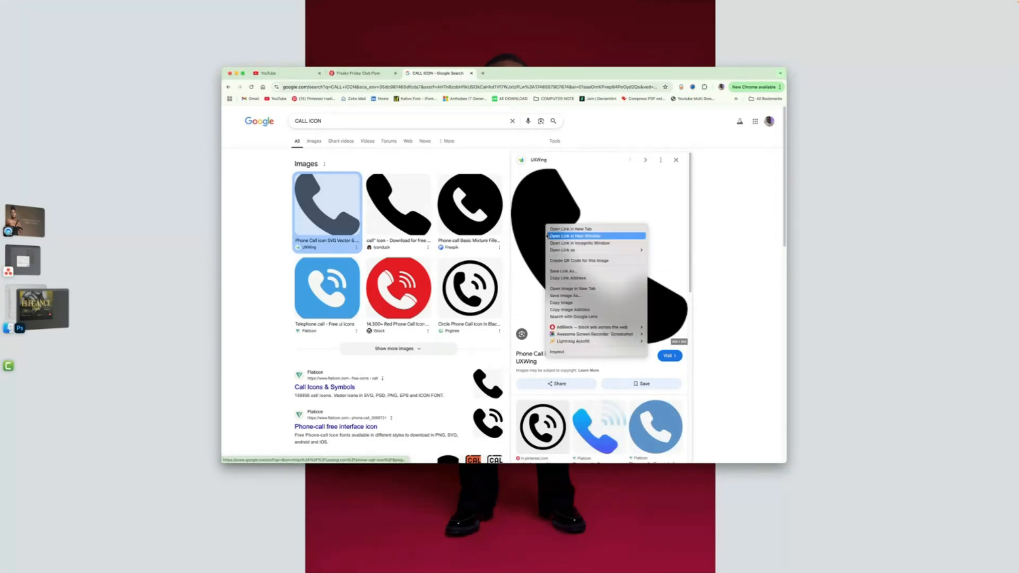
left_click(561, 303)
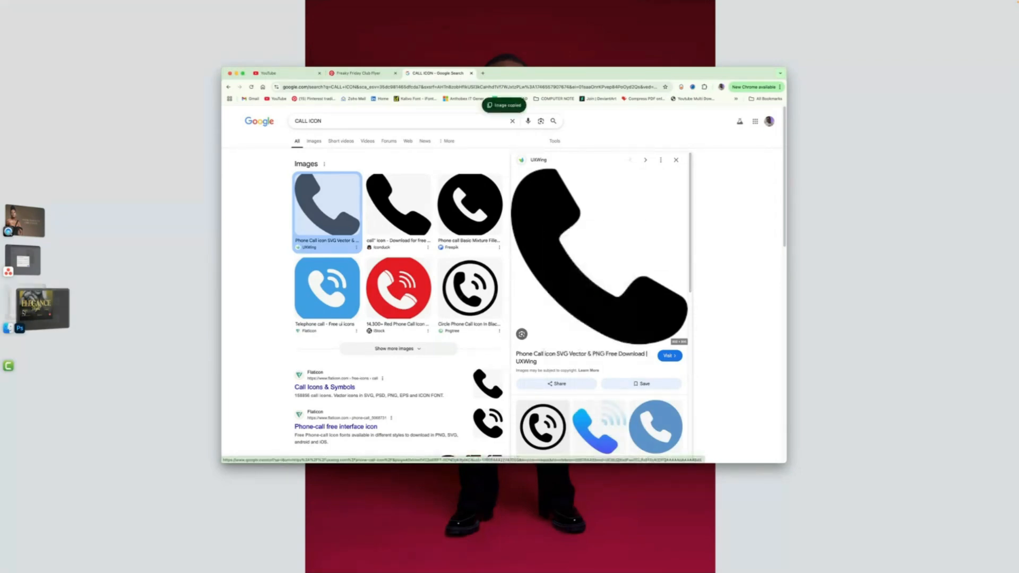
left_click(43, 308)
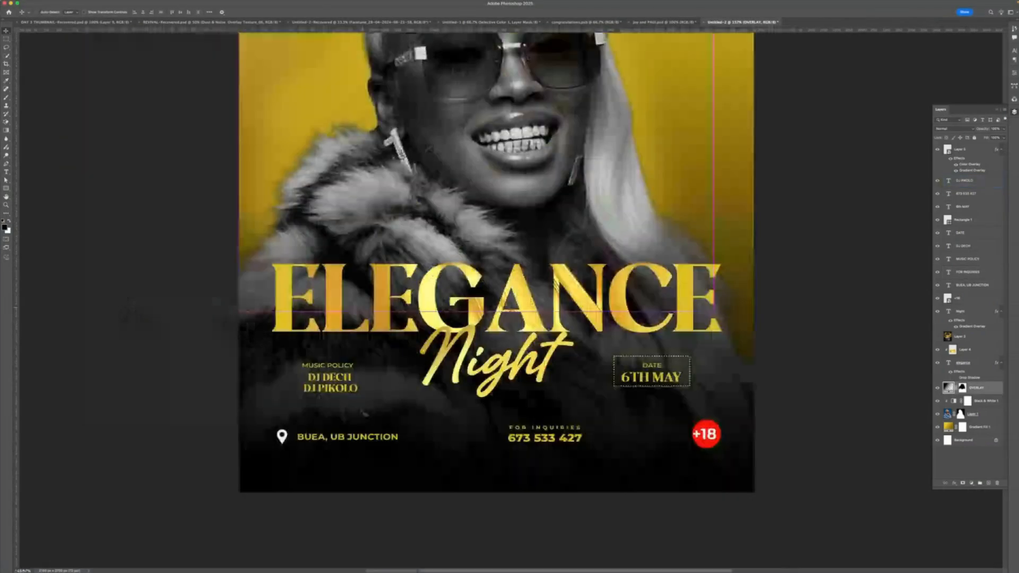
key("super+v")
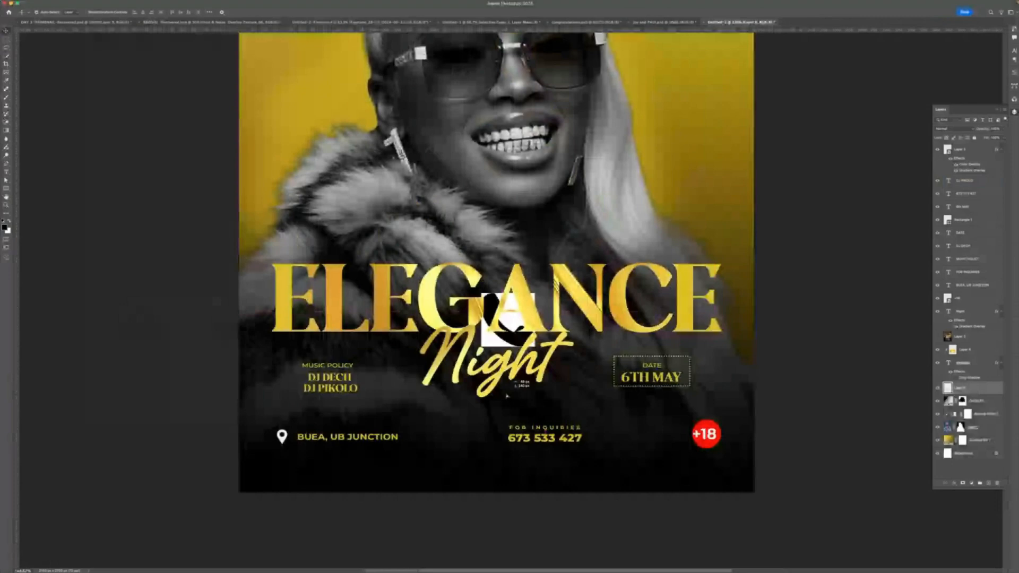
left_click_drag(507, 396, 471, 506)
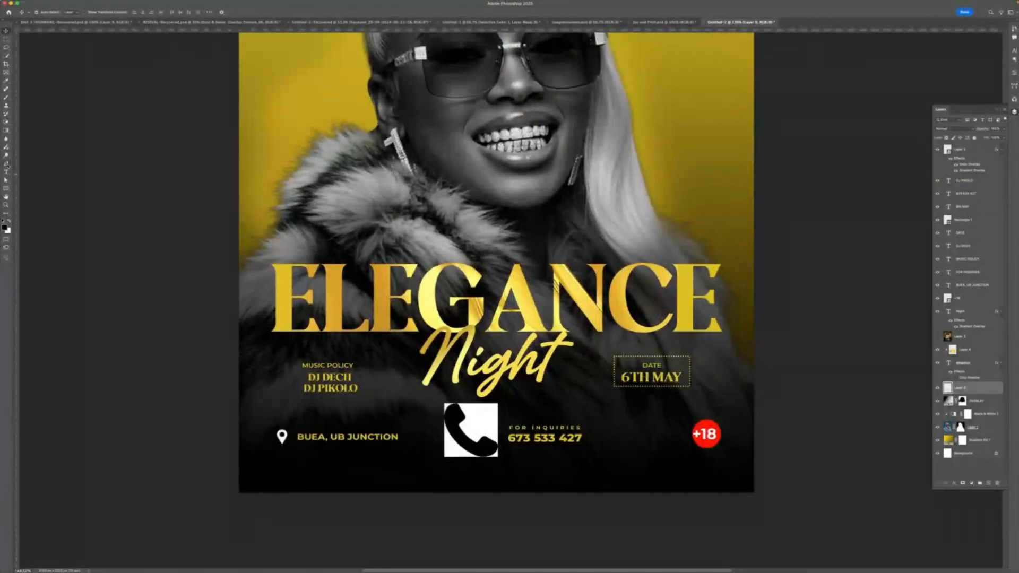
- Erase the white background around the pasted call icon
left_click(6, 122)
left_click(481, 419)
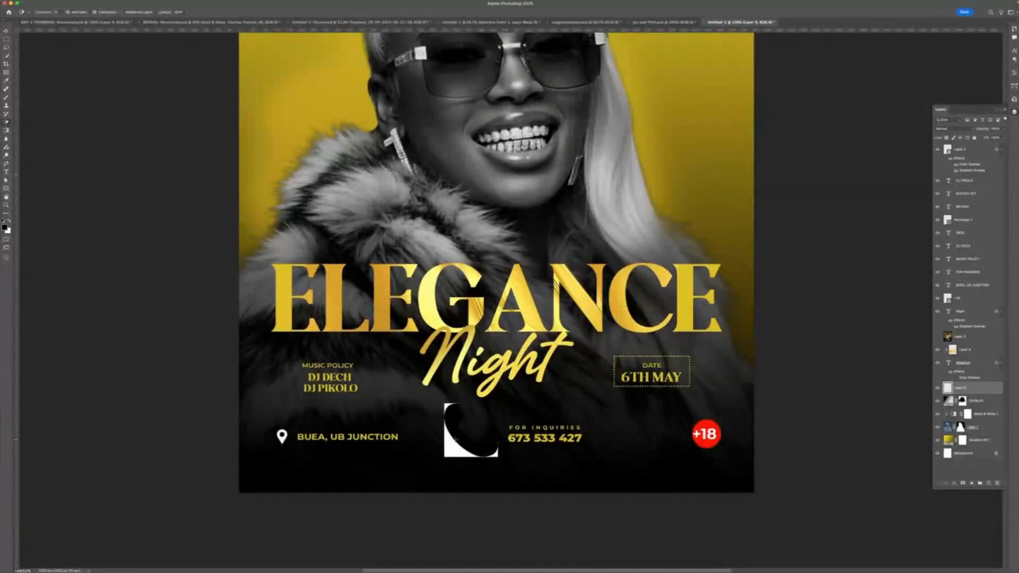
left_click(452, 449)
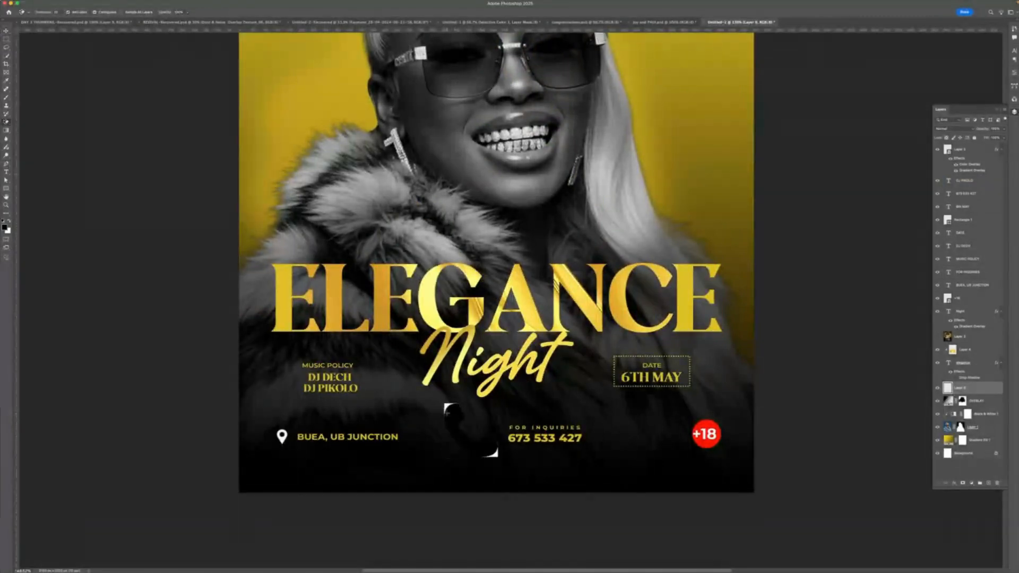
left_click(493, 455)
- Add a white Color Overlay layer style to the call icon
double_click(971, 391)
left_click(661, 313)
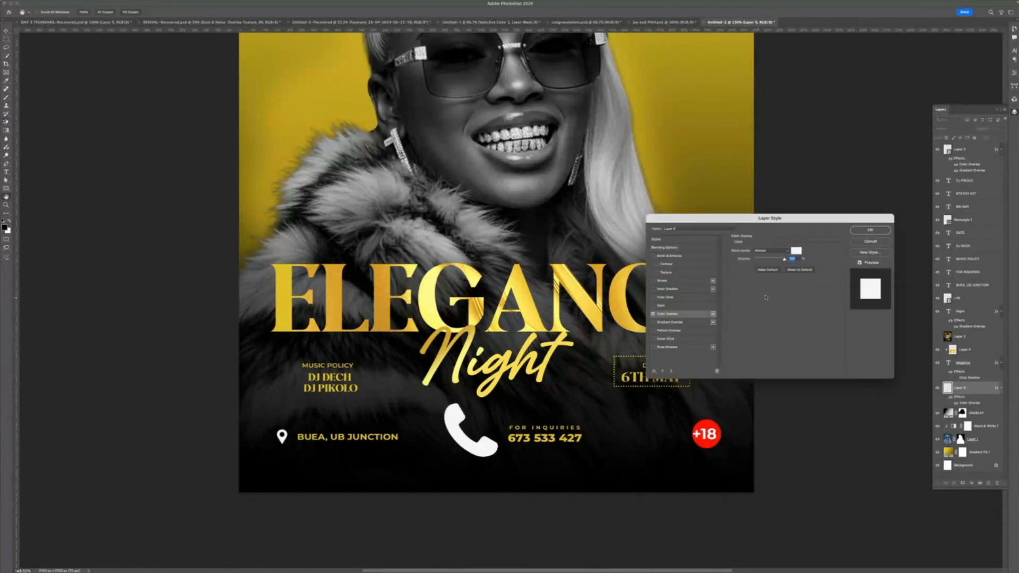
left_click(866, 234)
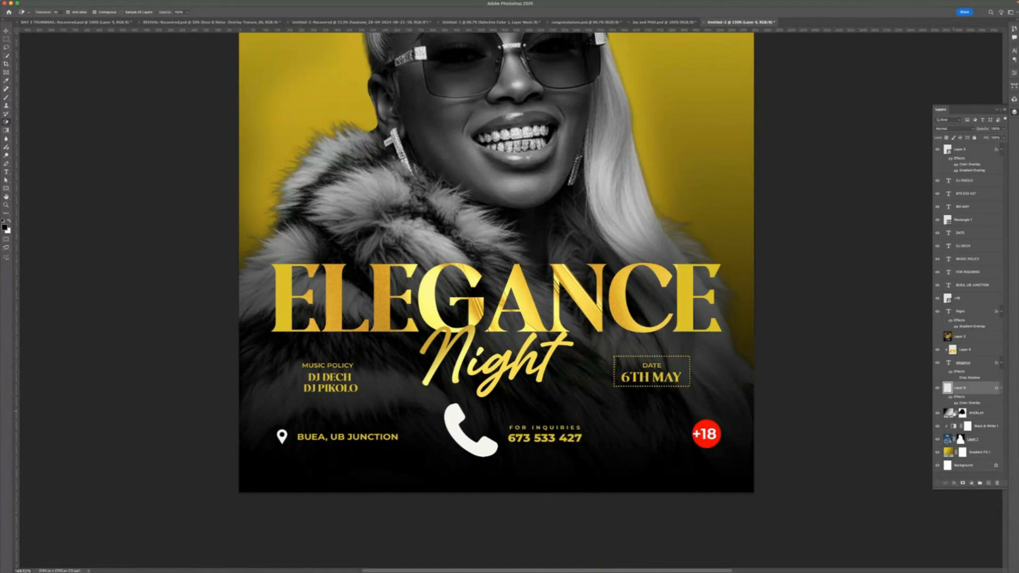
- Convert the call icon to a smart object and scale it down to a small size
right_click(970, 389)
left_click(793, 489)
key("ctrl+t")
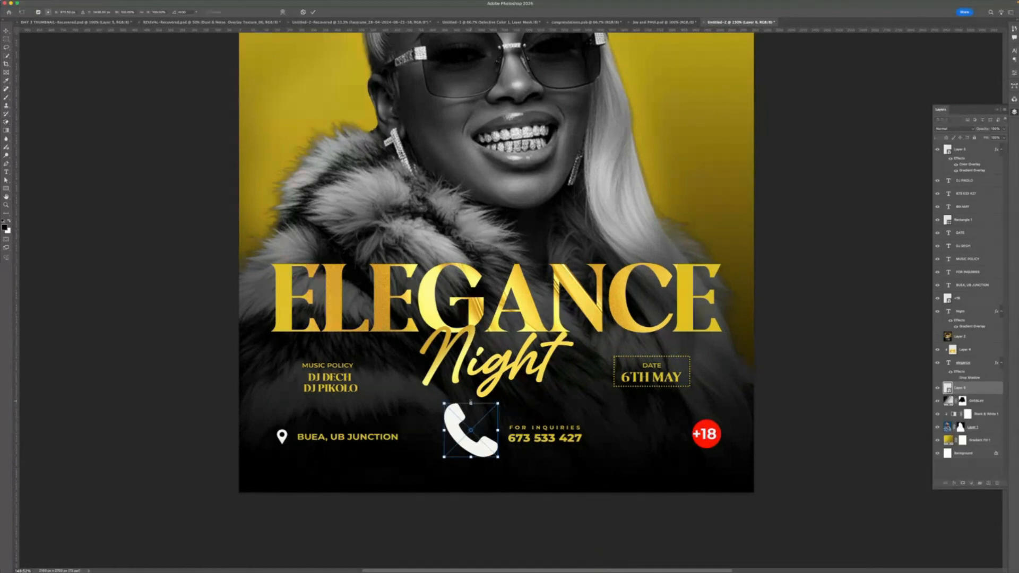
left_click_drag(471, 402, 495, 436)
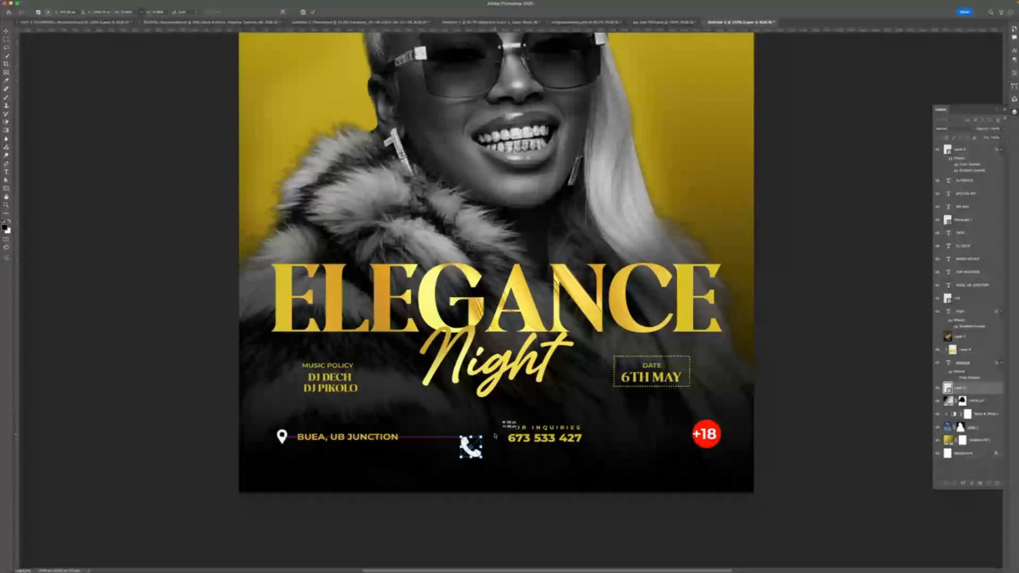
key("Return")
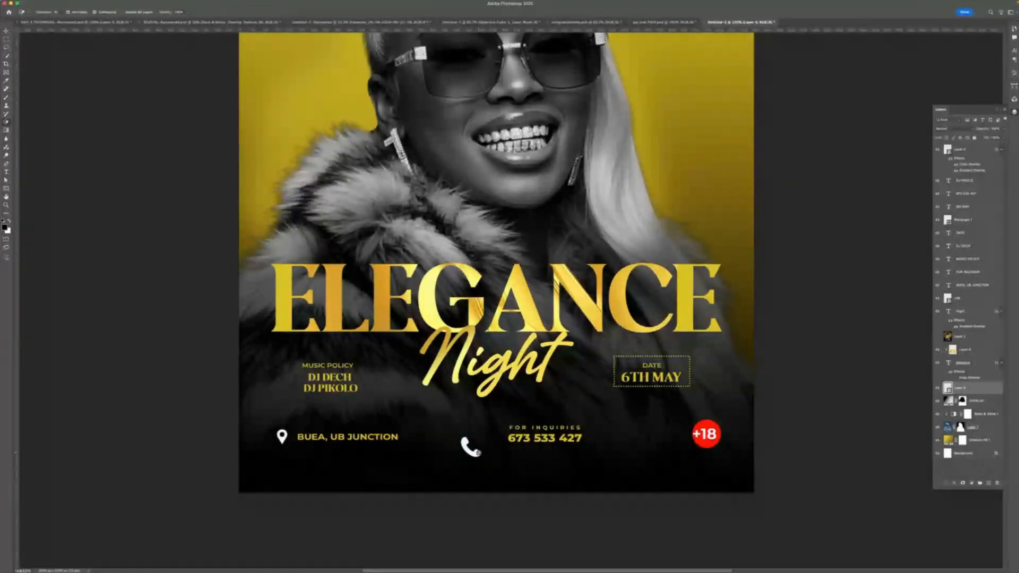
- Position the call icon just left of the FOR INQUIRIES phone number
left_click_drag(479, 455, 485, 427)
key("super+t")
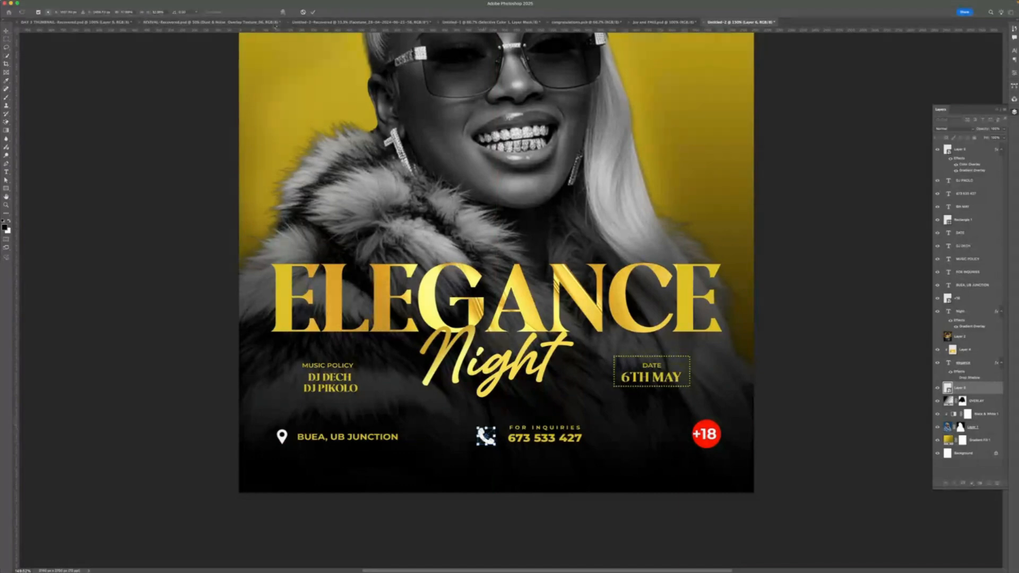
left_click(313, 12)
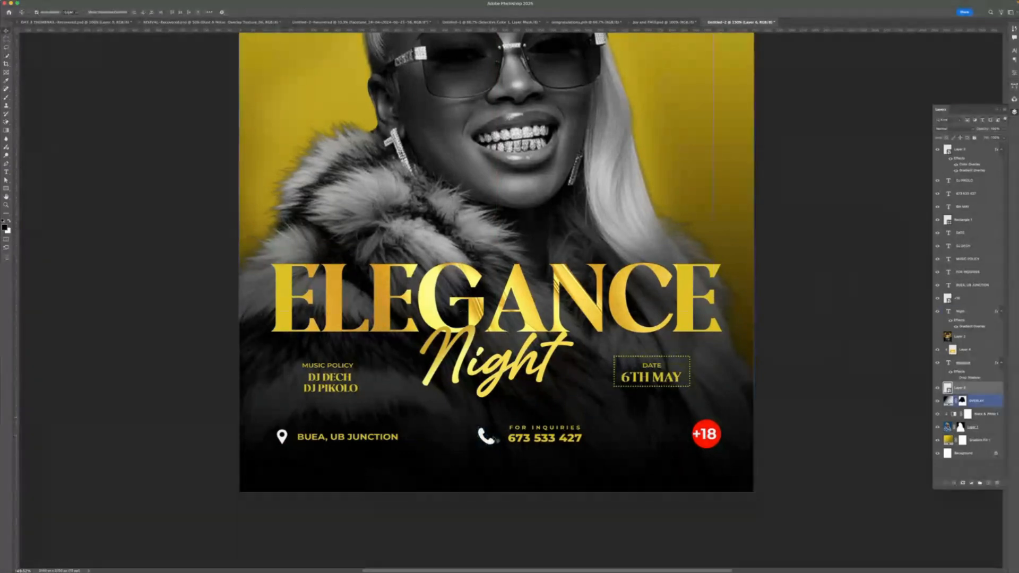
left_click_drag(488, 438, 492, 437)
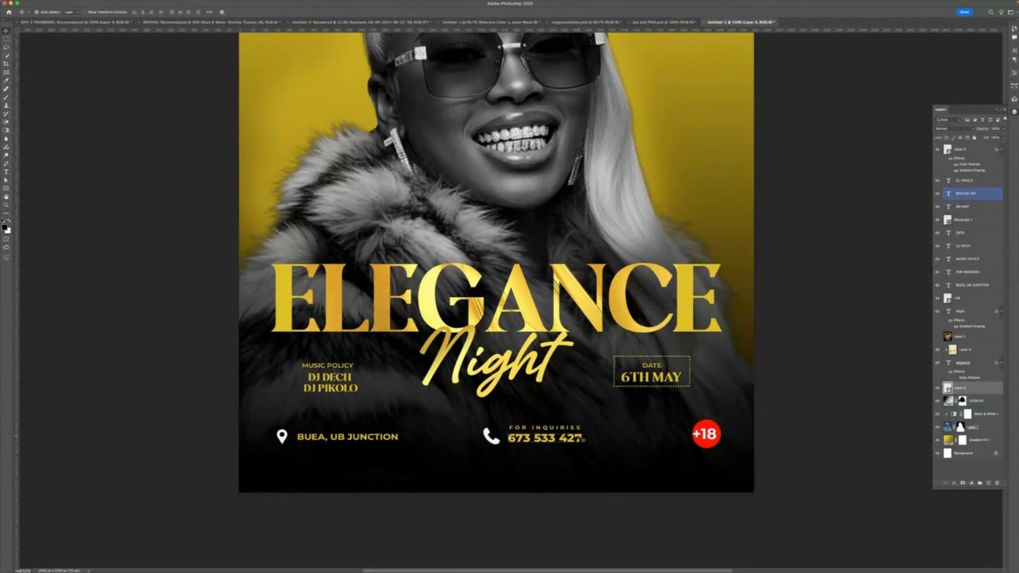
- Select the call icon together with the phone number block and nudge them to the left
left_click(530, 435)
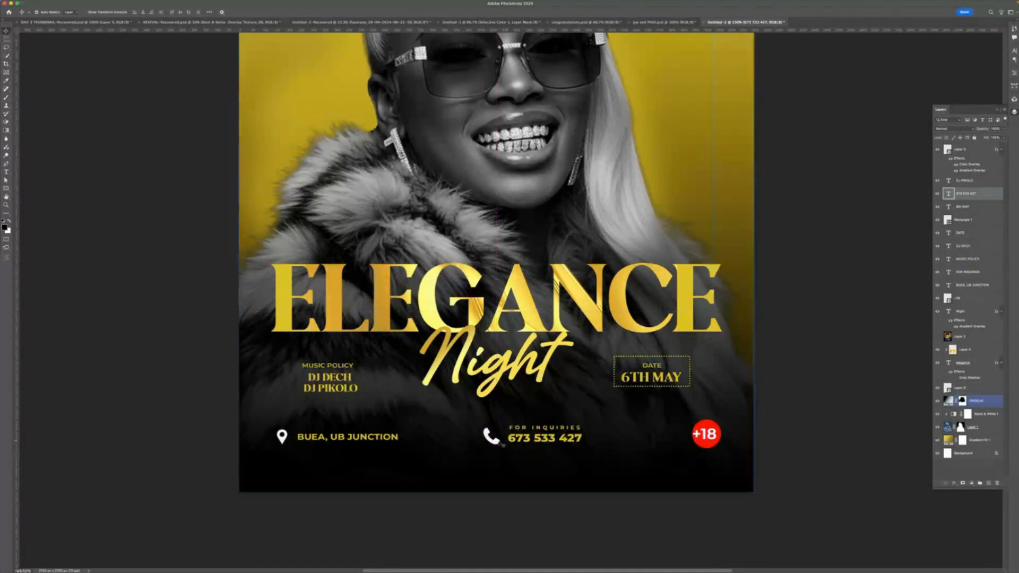
left_click(498, 440, "shift")
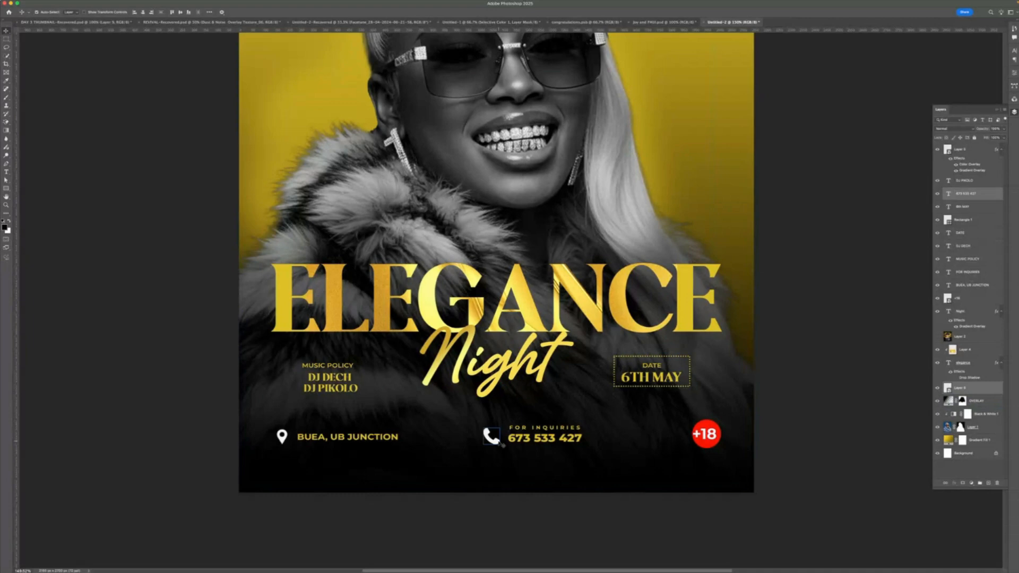
left_click(520, 429, "shift")
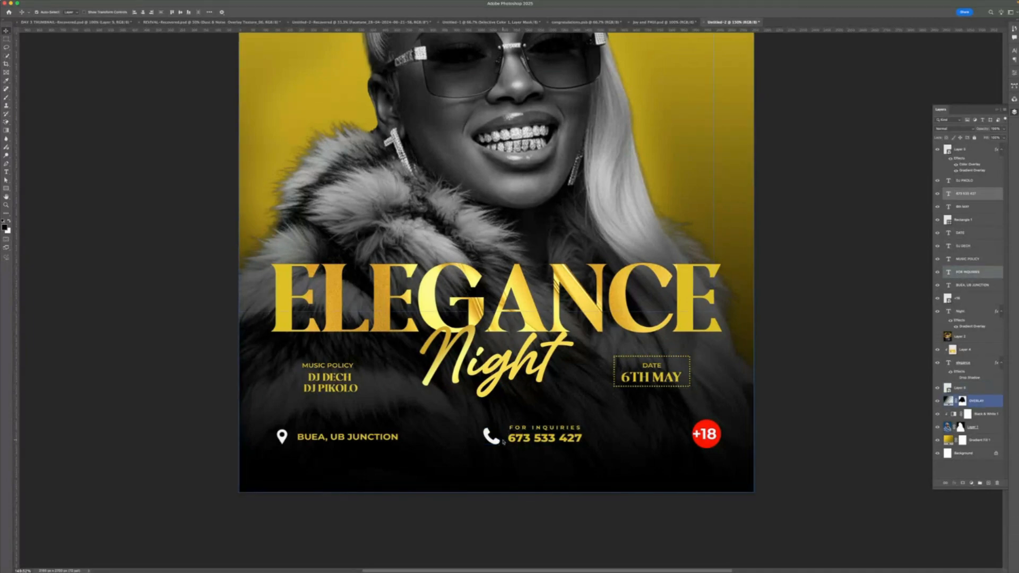
left_click(501, 443)
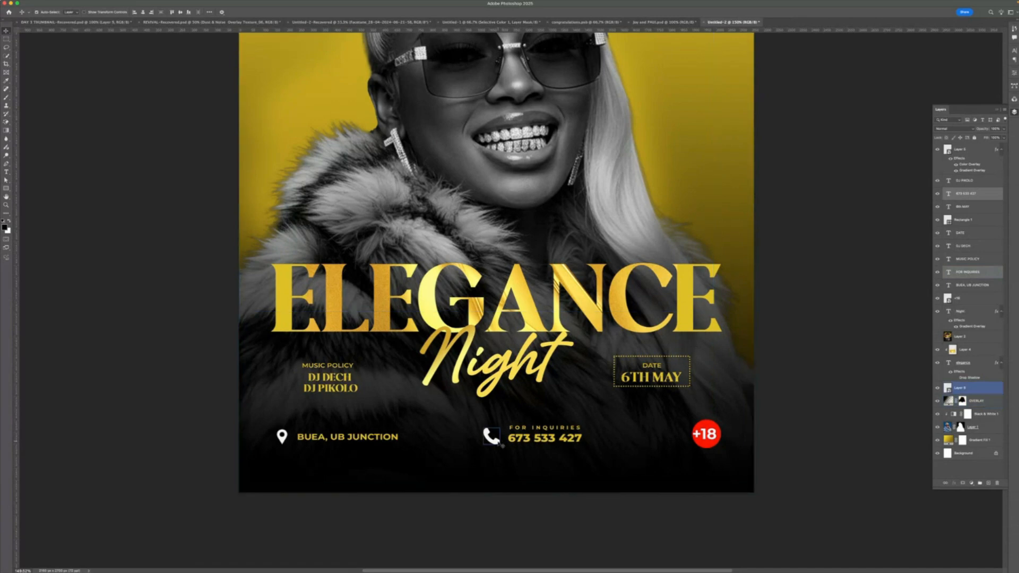
left_click(499, 443, "shift")
key("shift+Left")
key("shift+Left")
key("shift+Left")
key("shift+Left")
key("shift+Left")
key("shift+Left")
key("shift+Left")
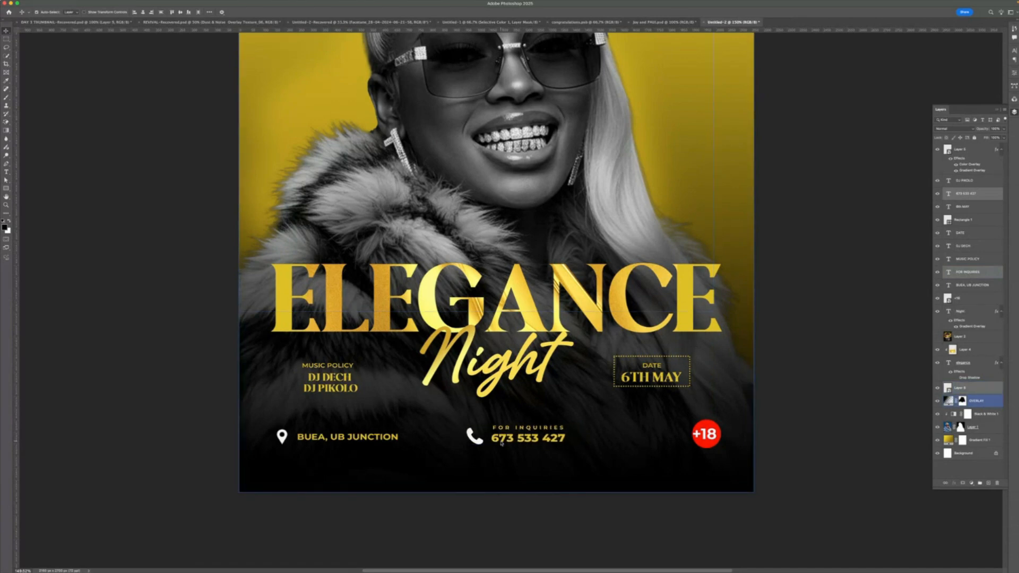
key("shift+Left")
key("shift+Left")
key("shift+Left")
key("shift+Left")
key("shift+Left")
key("shift+Left")
key("shift+Left")
key("shift+Left")
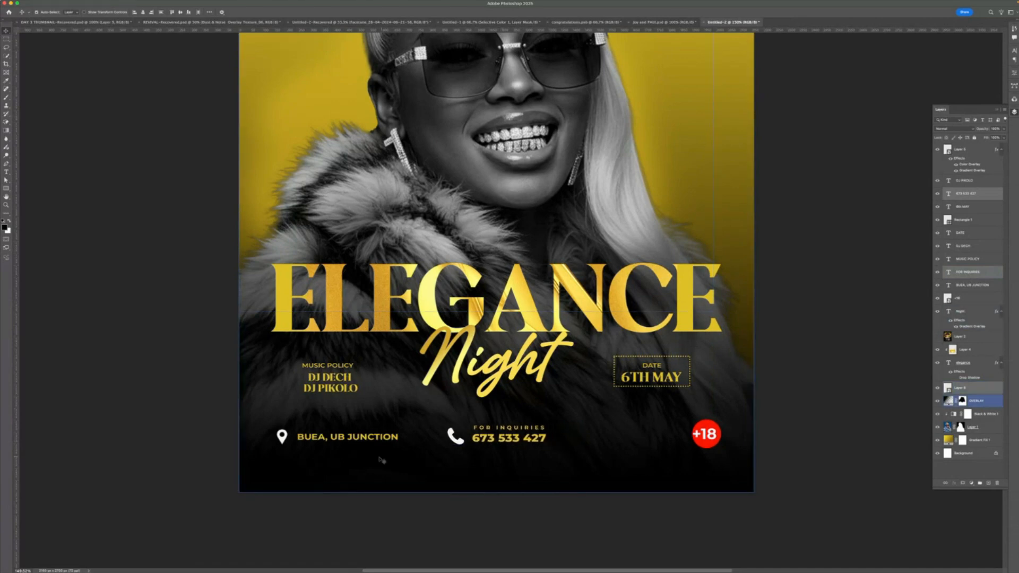
- Duplicate the BUEA, UB JUNCTION text beside the +18 badge and change it to FREE ENTRY
left_click(365, 439)
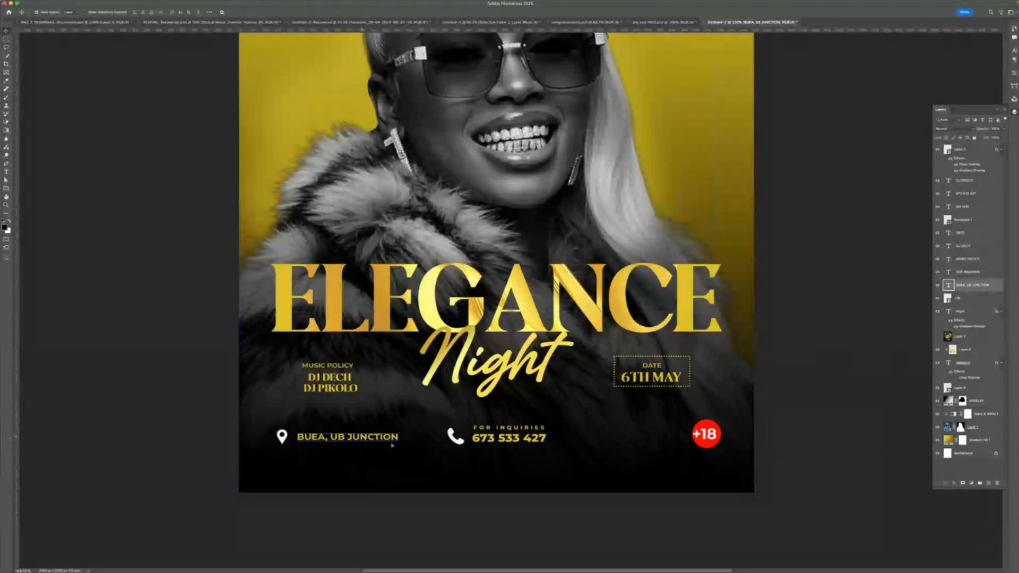
left_click_drag(391, 446, 667, 444)
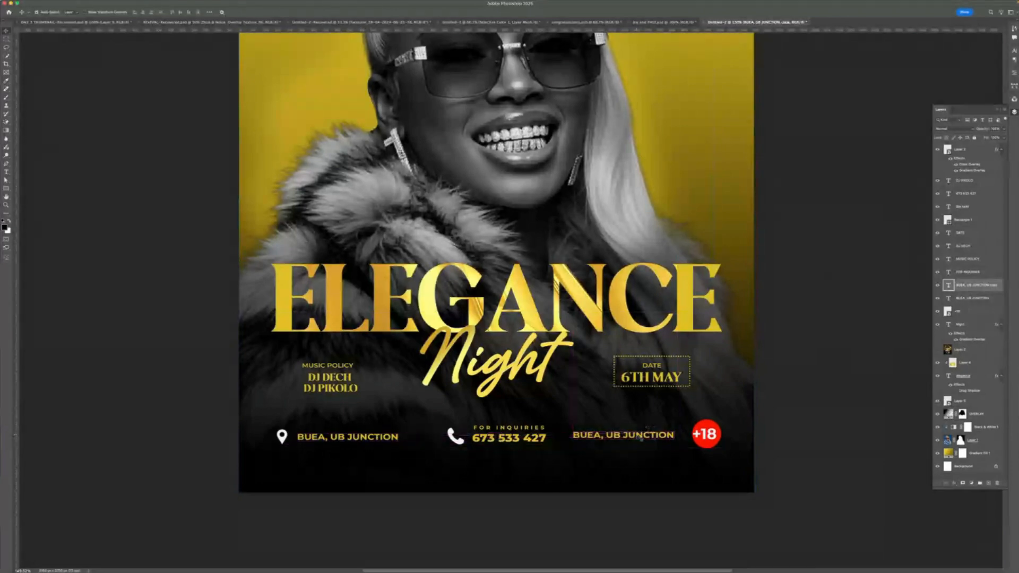
double_click(641, 437)
type("E")
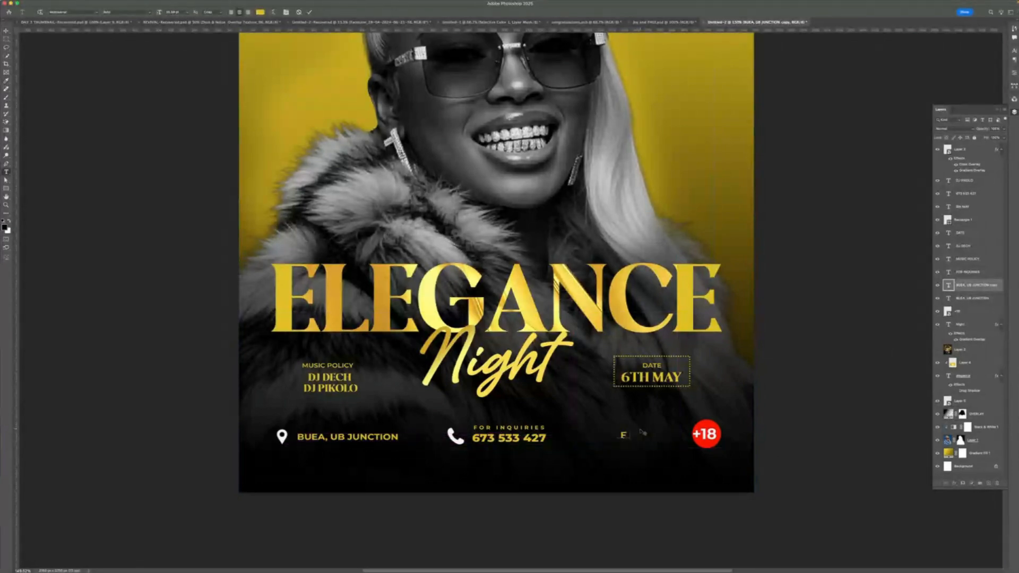
type("U")
key("BackSpace")
type("REE ENTRE")
left_click(310, 12)
key("v")
- Zoom out to review the whole flyer layout
scroll(619, 413, "down", 1)
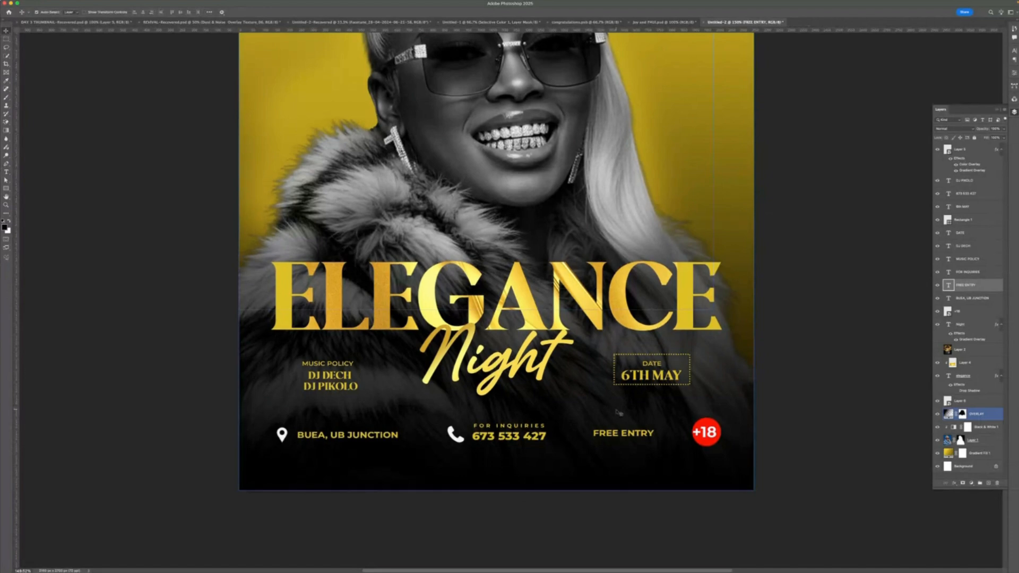
scroll(617, 410, "down", 5)
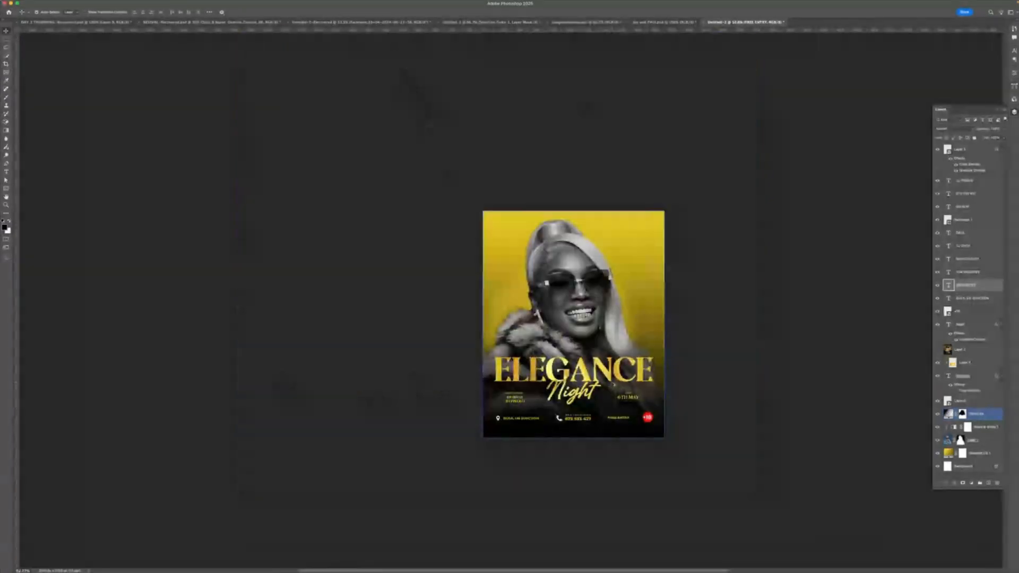
scroll(614, 382, "up", 3)
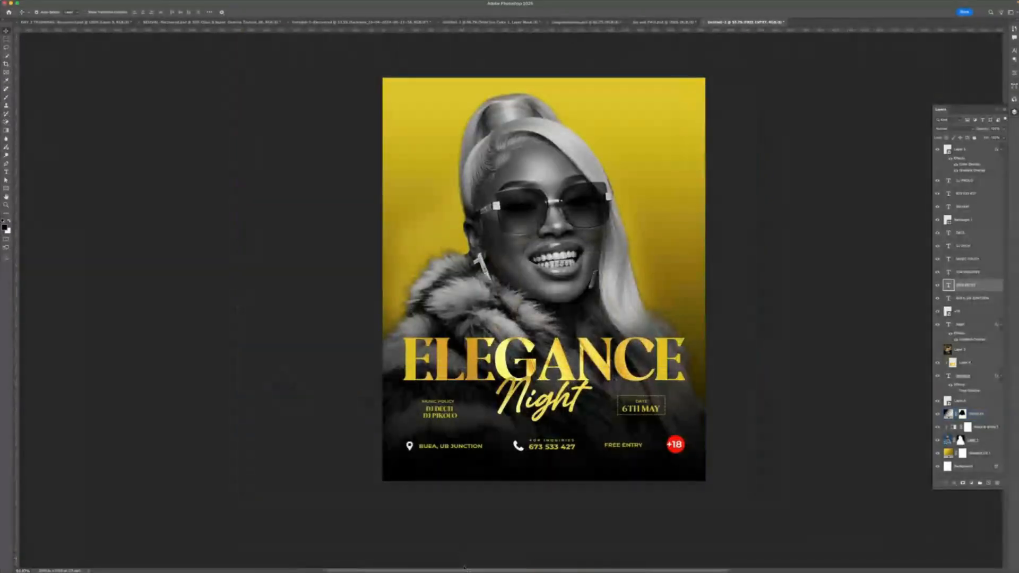
mouse_move(471, 567)
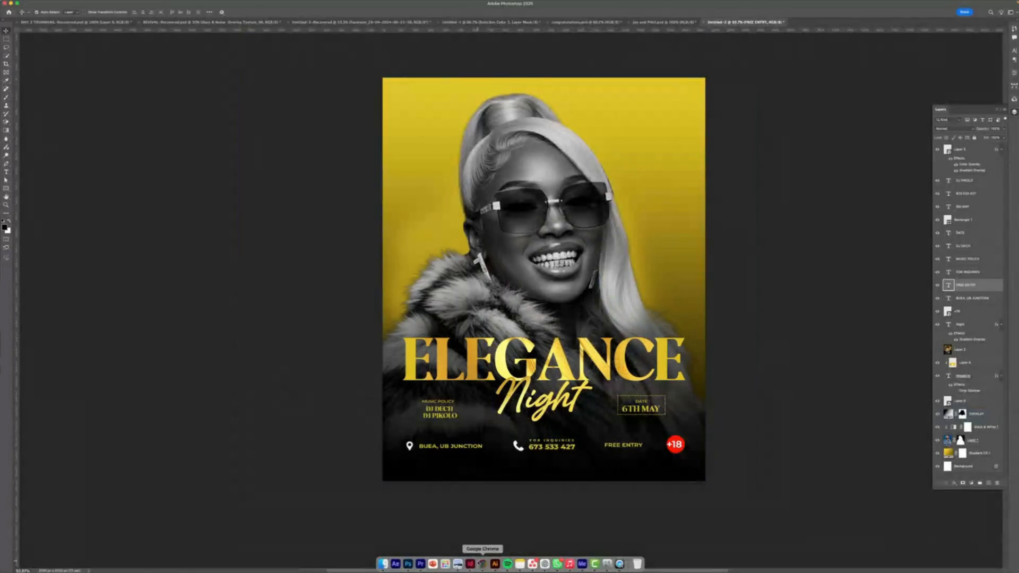
- Switch to the browser and search Pinterest for ELEGANCE BACKGROUND
left_click(482, 563)
left_click(360, 72)
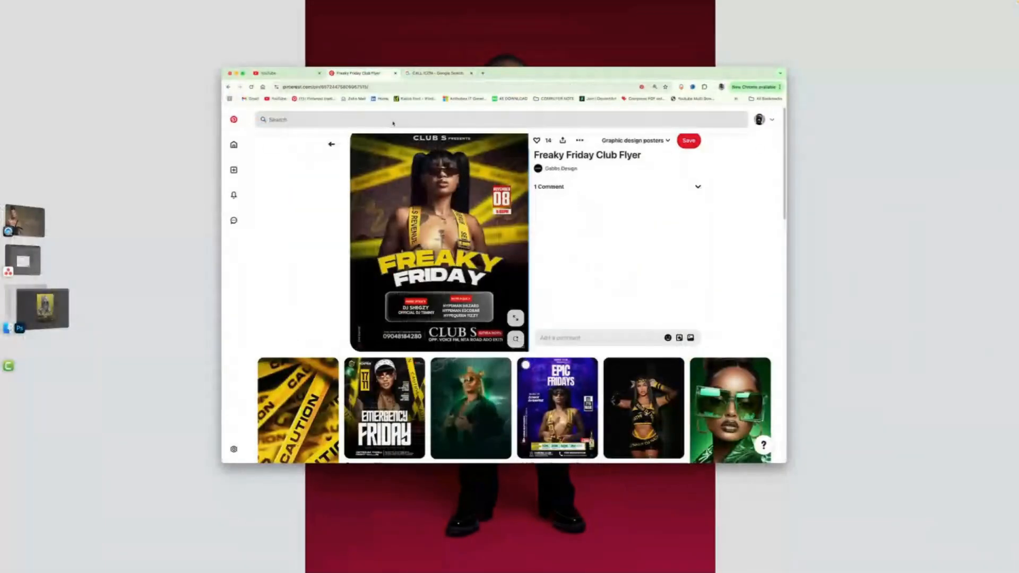
left_click(393, 122)
type("club")
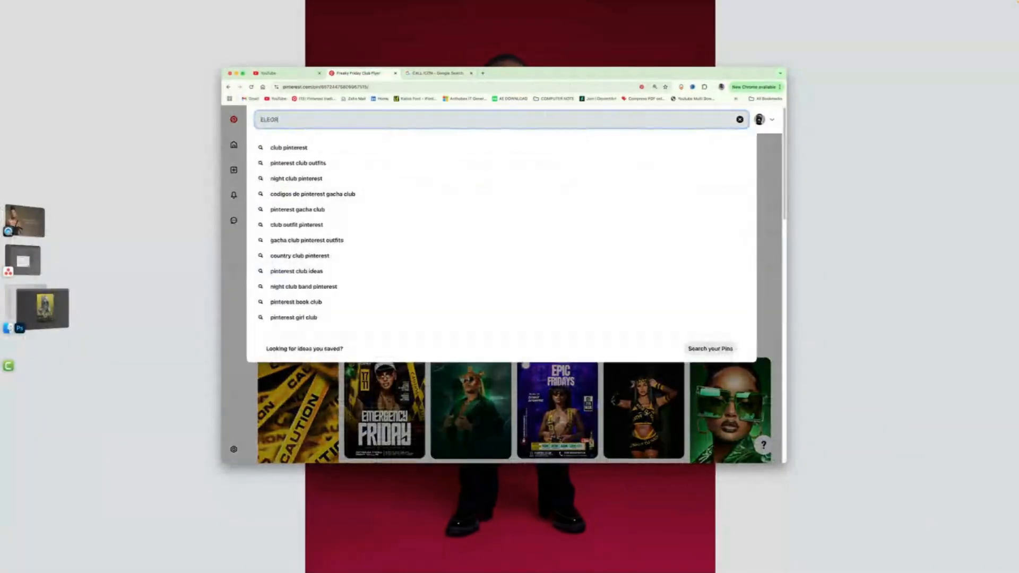
key("super+a")
type("ELEGANCE BACKGROUN")
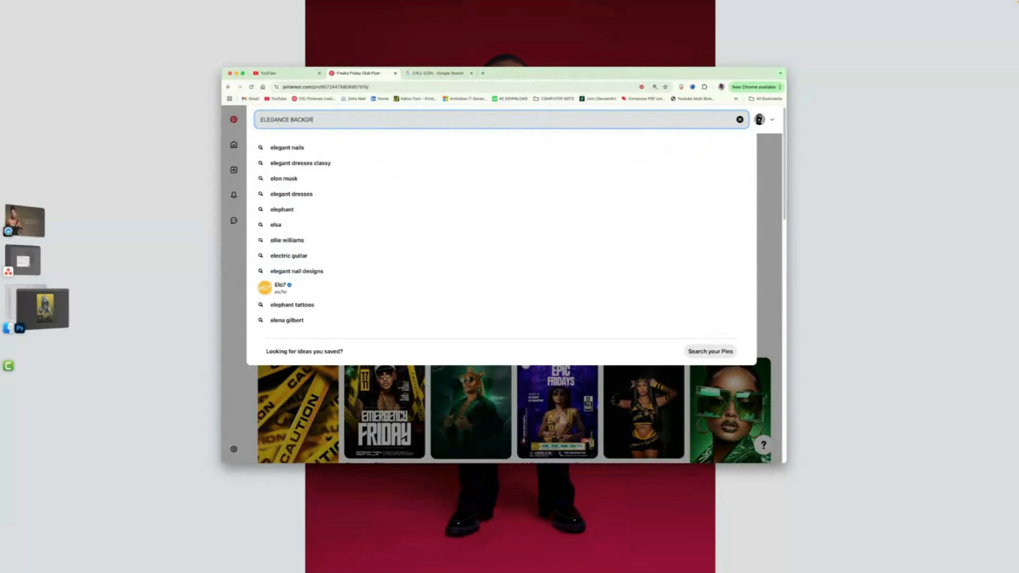
key("Return")
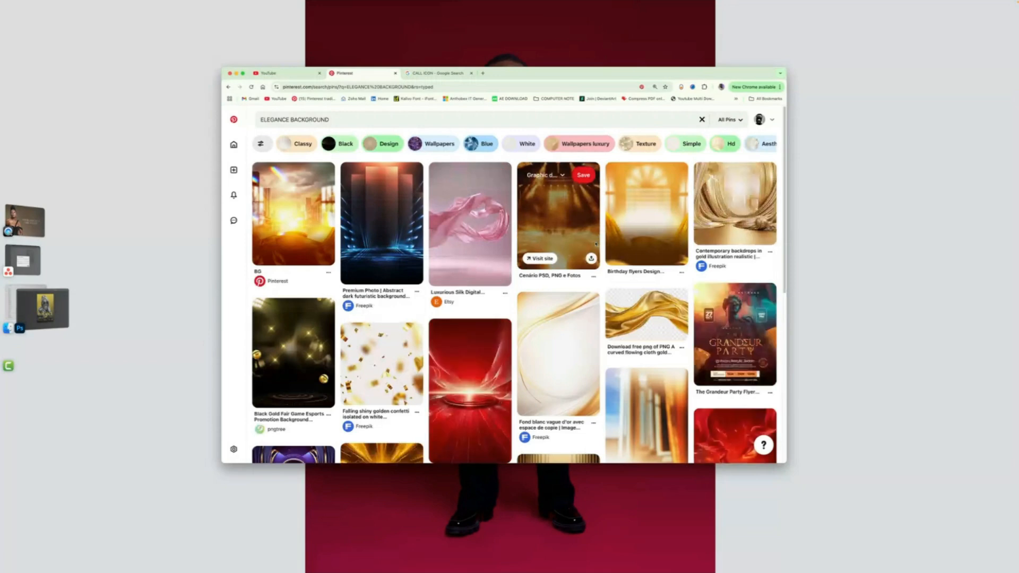
- Open the blue purple golden curtain stage background result and copy its image
scroll(605, 248, "down", 2)
scroll(605, 248, "down", 3)
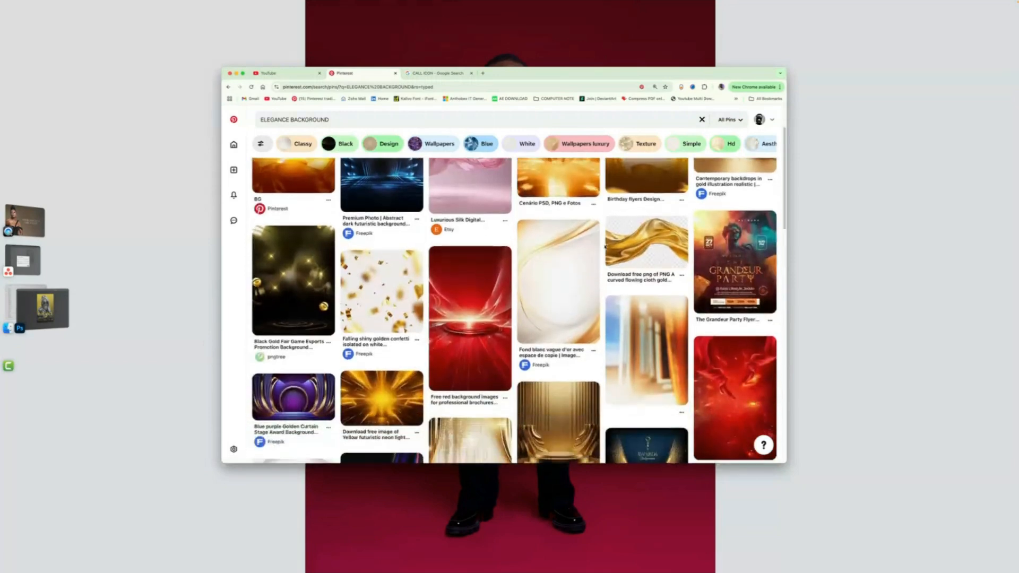
scroll(478, 255, "down", 4)
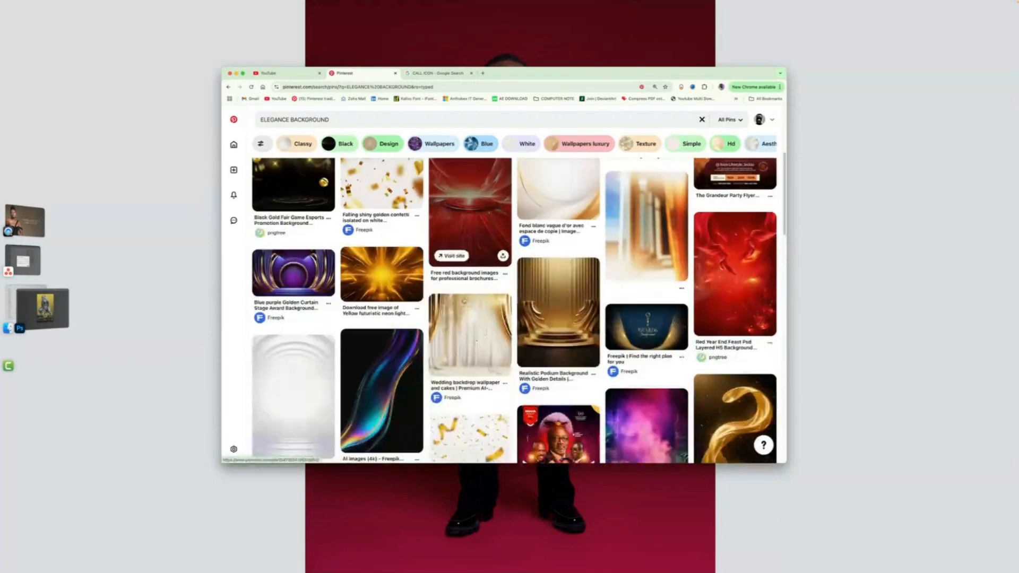
scroll(706, 261, "down", 3)
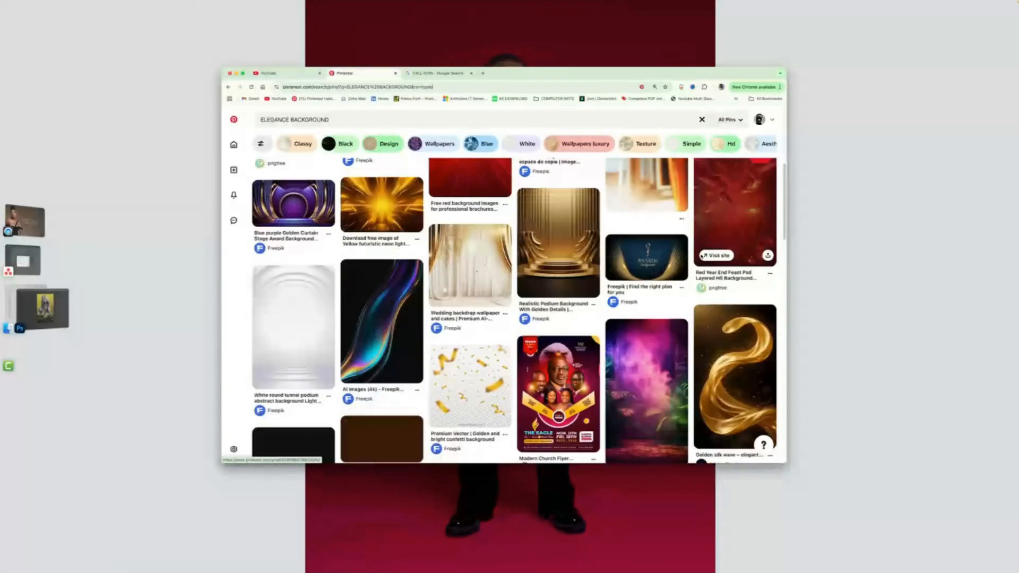
scroll(406, 278, "down", 4)
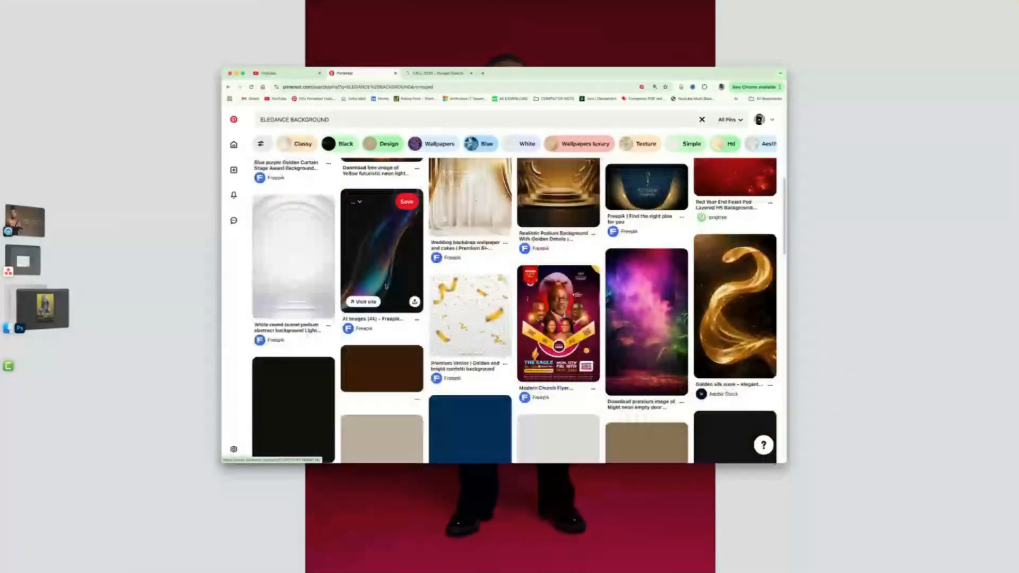
scroll(405, 277, "up", 3)
scroll(405, 277, "up", 3)
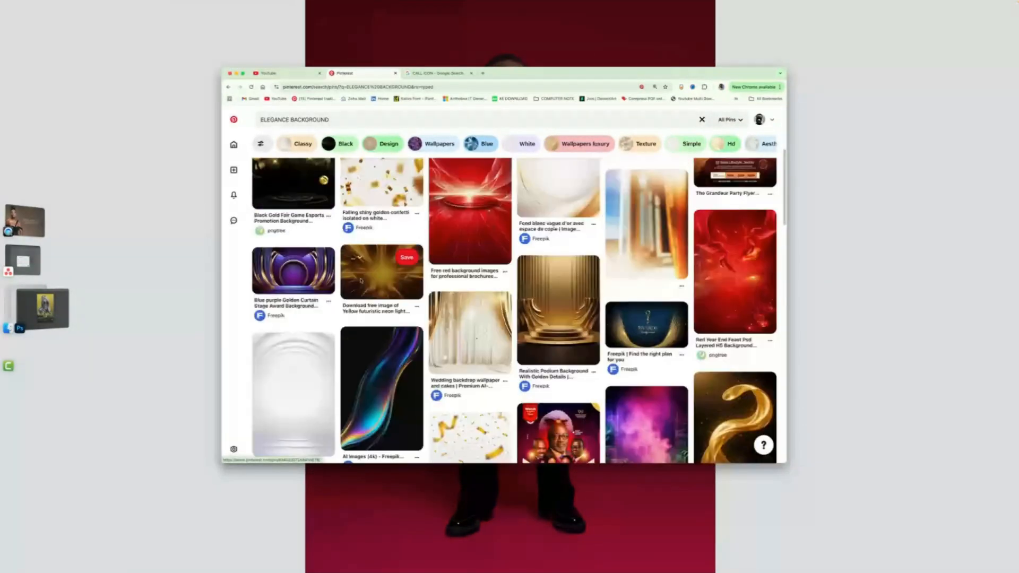
left_click(295, 270)
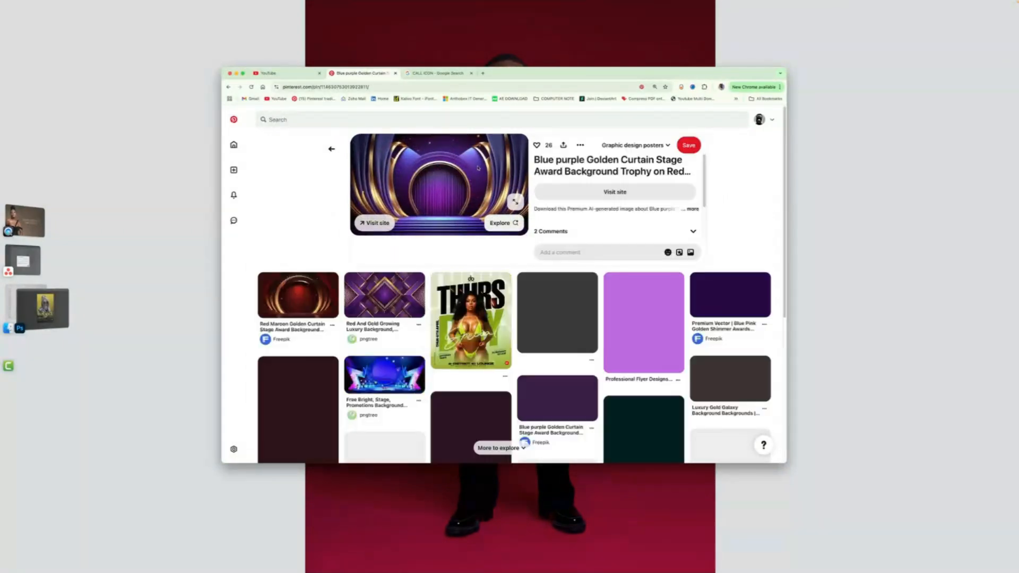
right_click(478, 166)
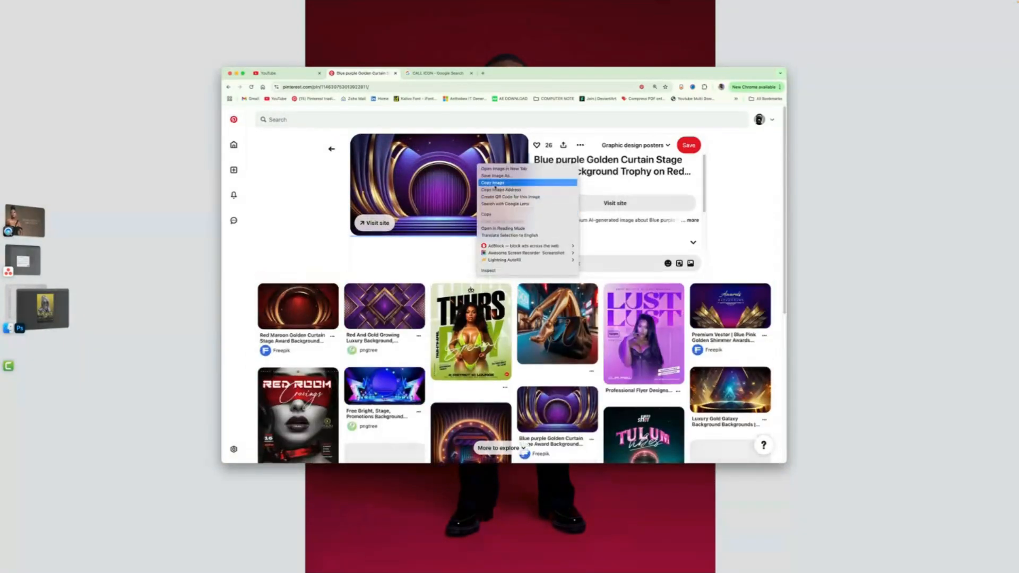
left_click(492, 183)
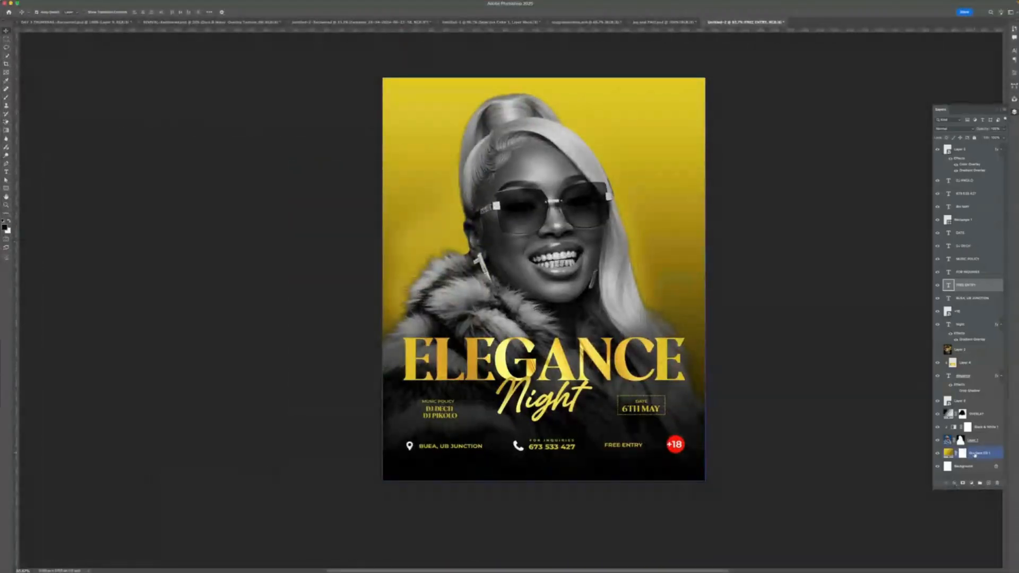
- Paste the stage background into the flyer and stretch it vertically to cover the upper area
key("ctrl+v")
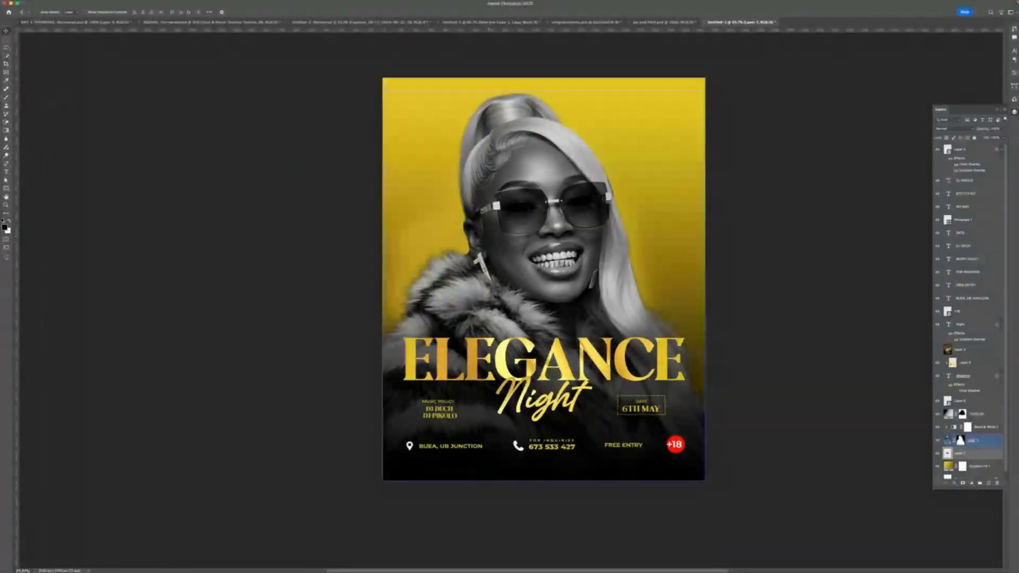
key("ctrl+t")
left_click_drag(543, 252, 544, 69)
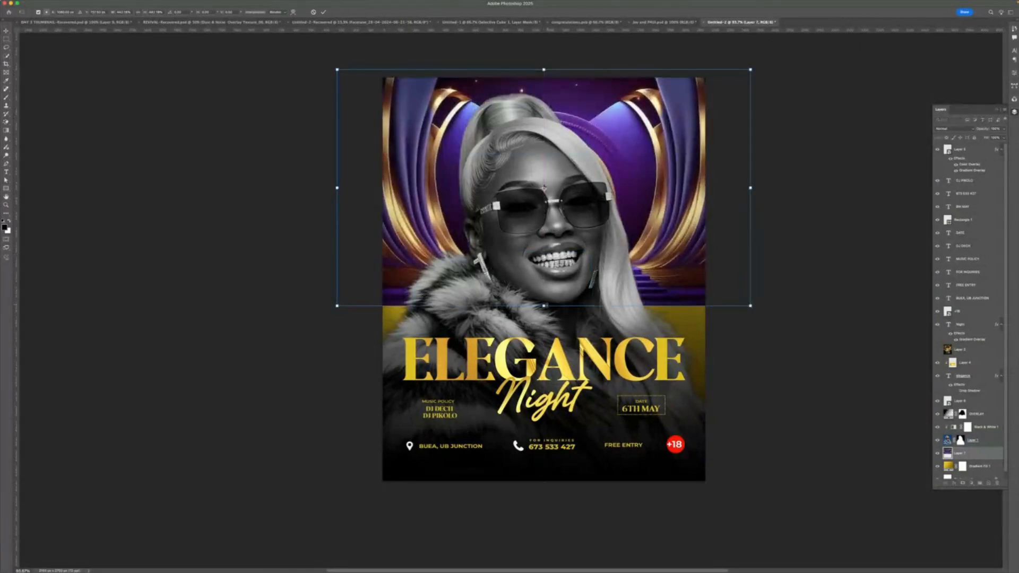
left_click_drag(544, 306, 544, 387)
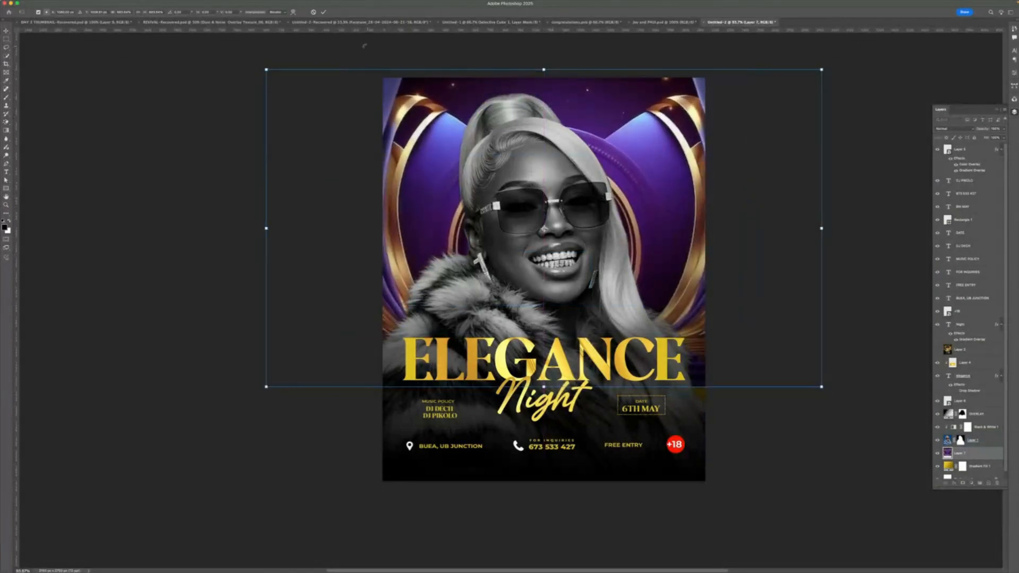
left_click(325, 12)
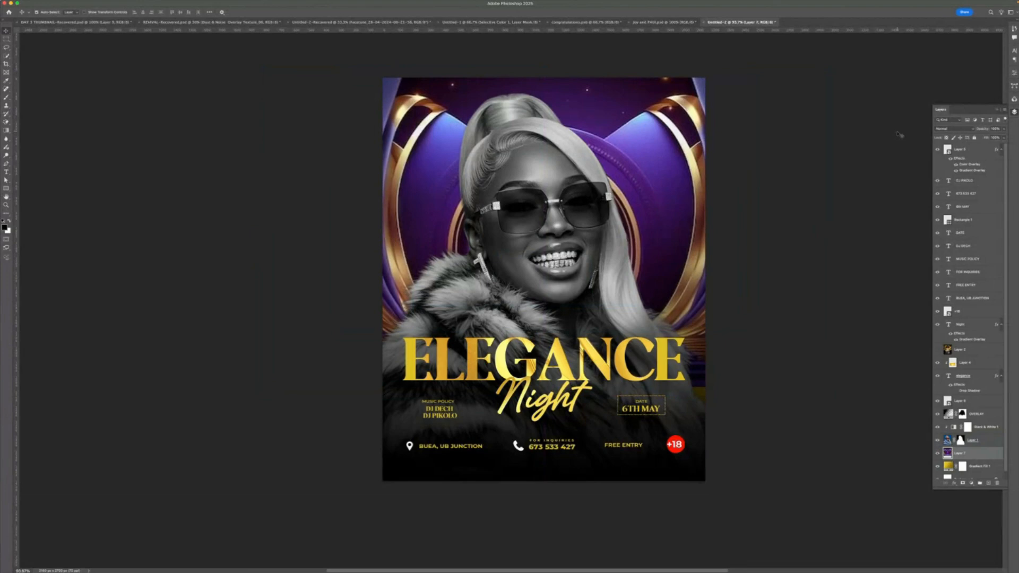
- Set the stage background layer's blend mode to Soft Light
left_click(945, 129)
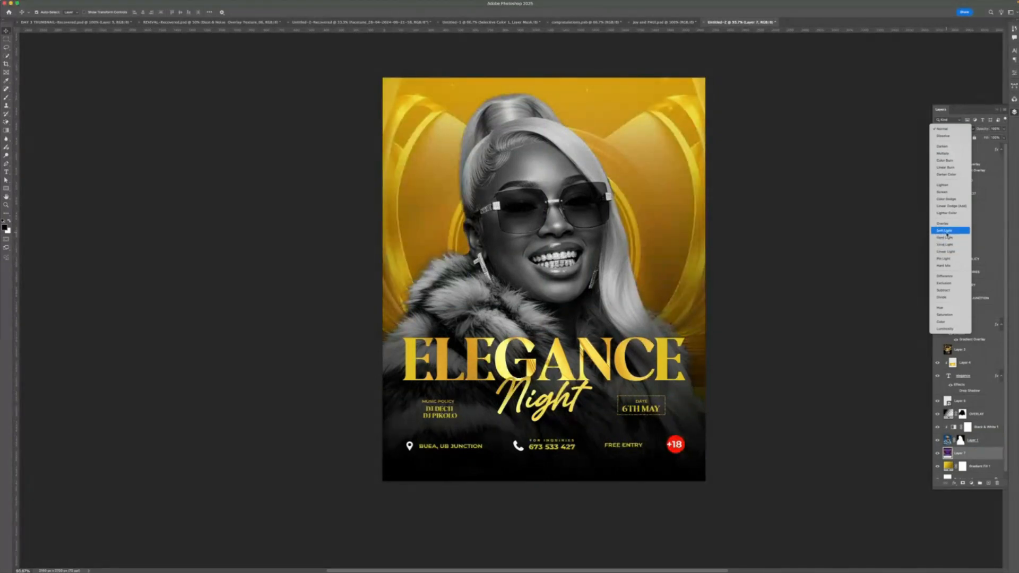
left_click(944, 232)
left_click(972, 440)
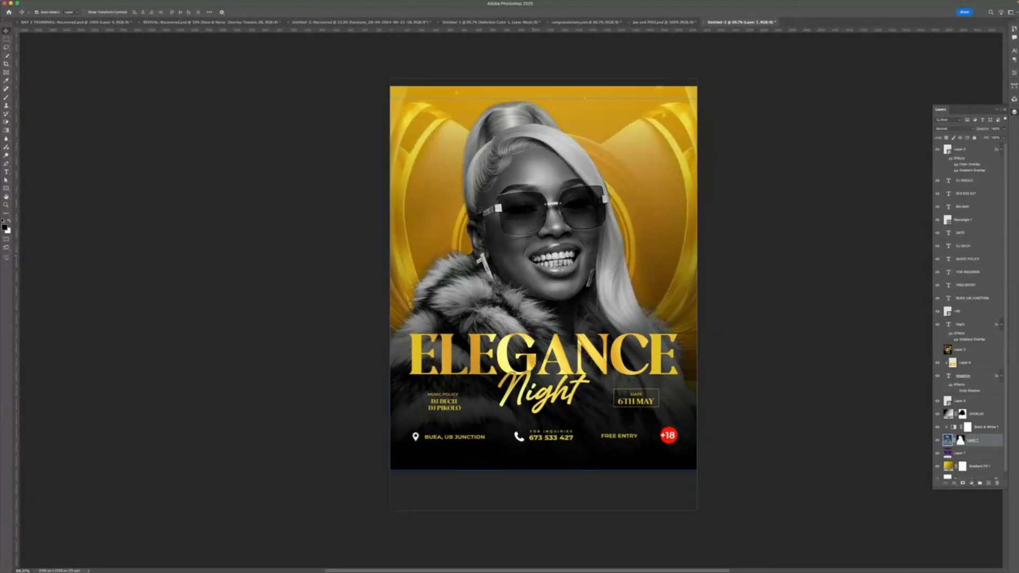
scroll(533, 258, "down", 3)
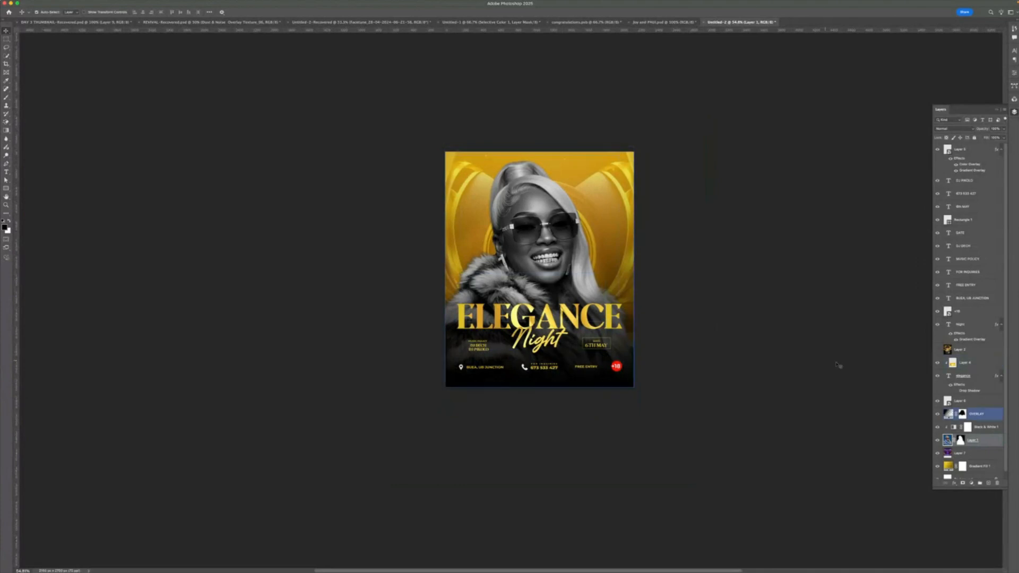
- Edit the OVERLAY gradient fill and shift the gradient upward on the canvas
left_click(950, 414)
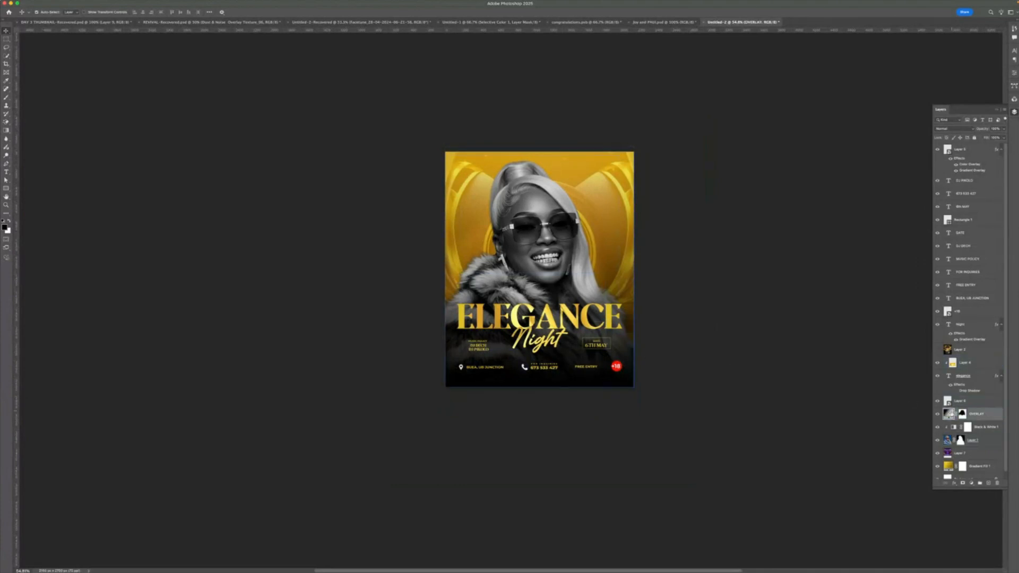
double_click(948, 413)
left_click_drag(584, 272, 571, 240)
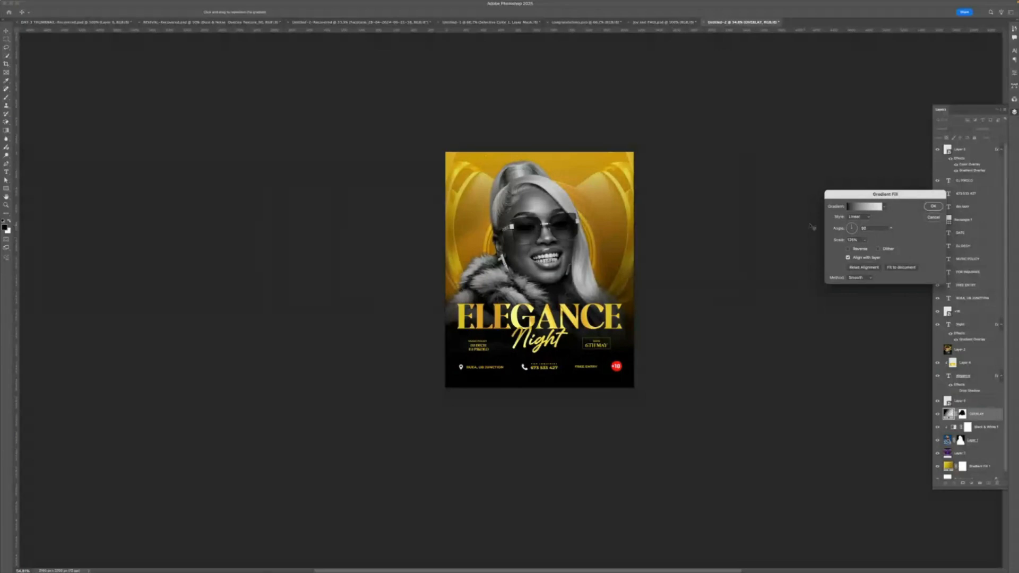
left_click(933, 205)
- Draw a small square near the flyer's top-left corner with a black fill and no stroke
scroll(613, 218, "down", 3)
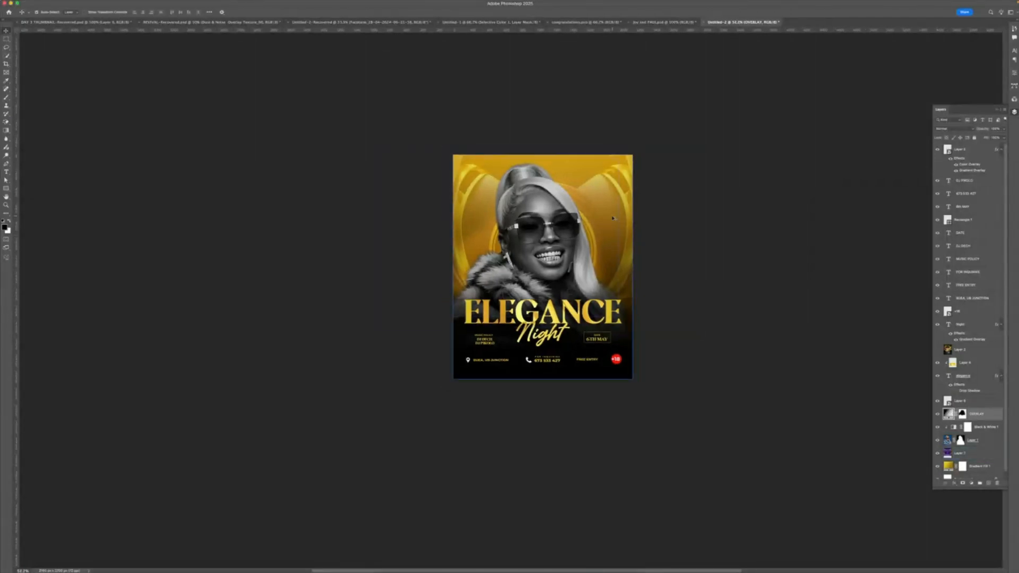
scroll(612, 218, "up", 3)
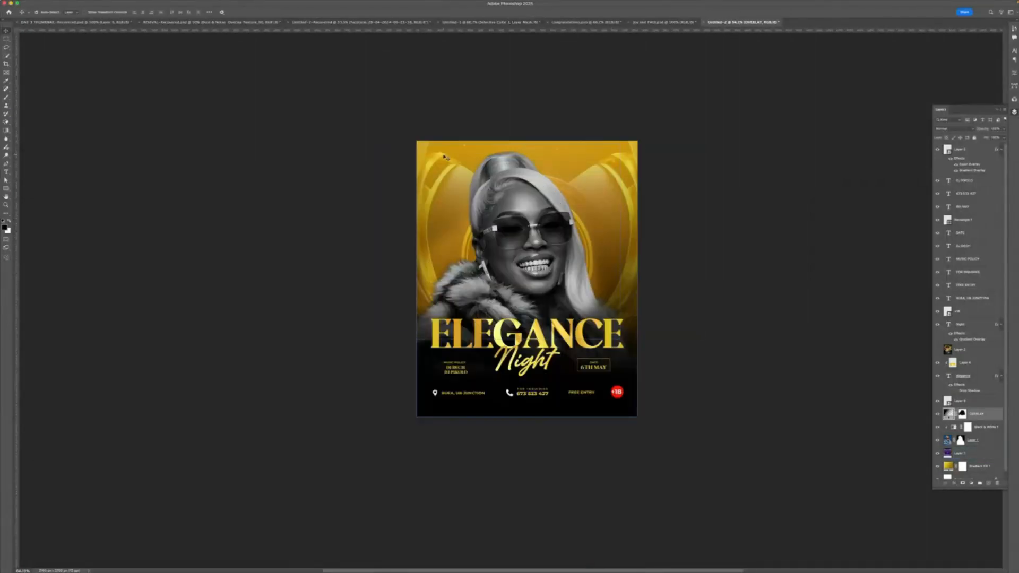
left_click(6, 189)
left_click_drag(434, 153, 451, 170)
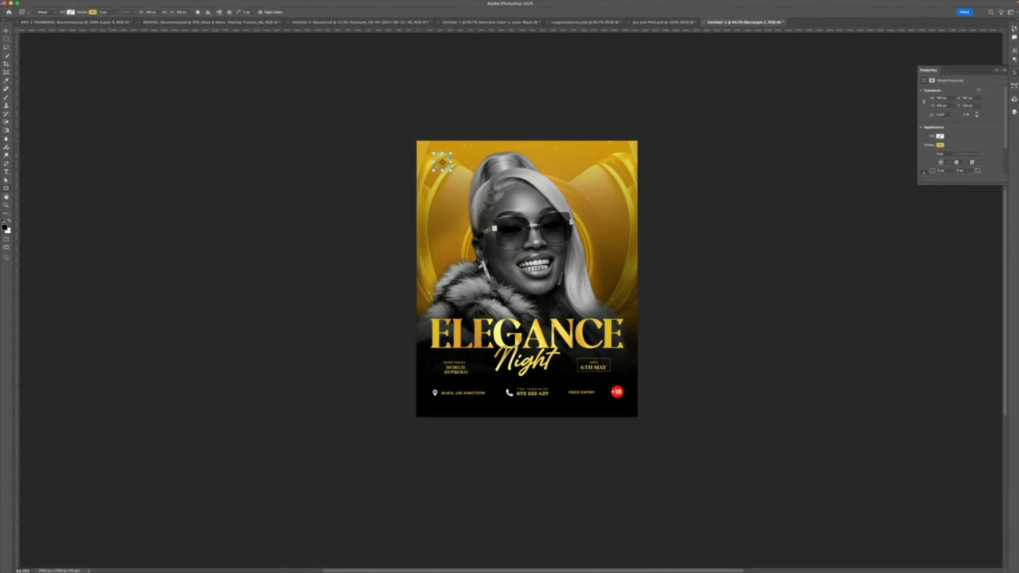
left_click(71, 12)
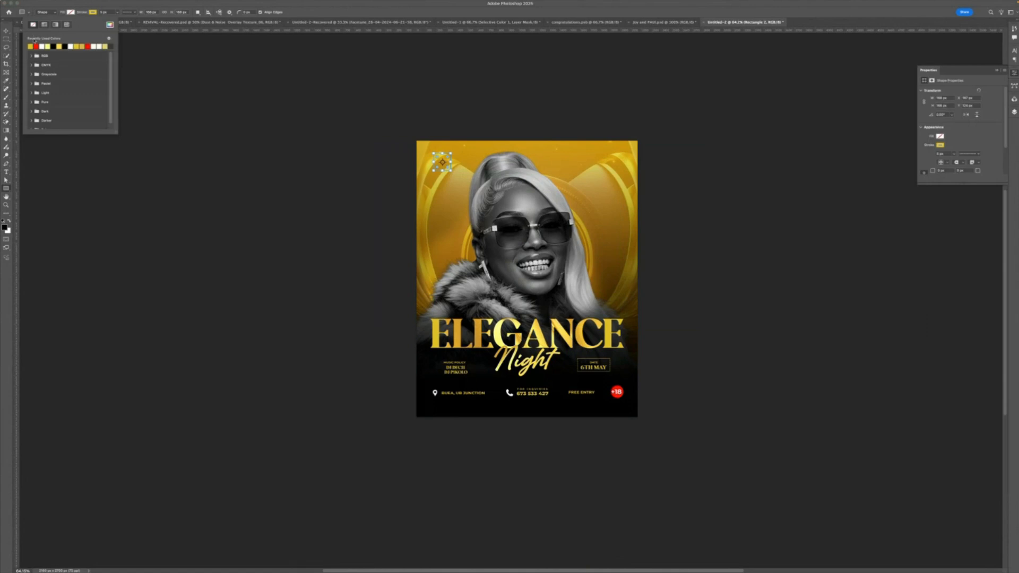
left_click(30, 45)
key("v")
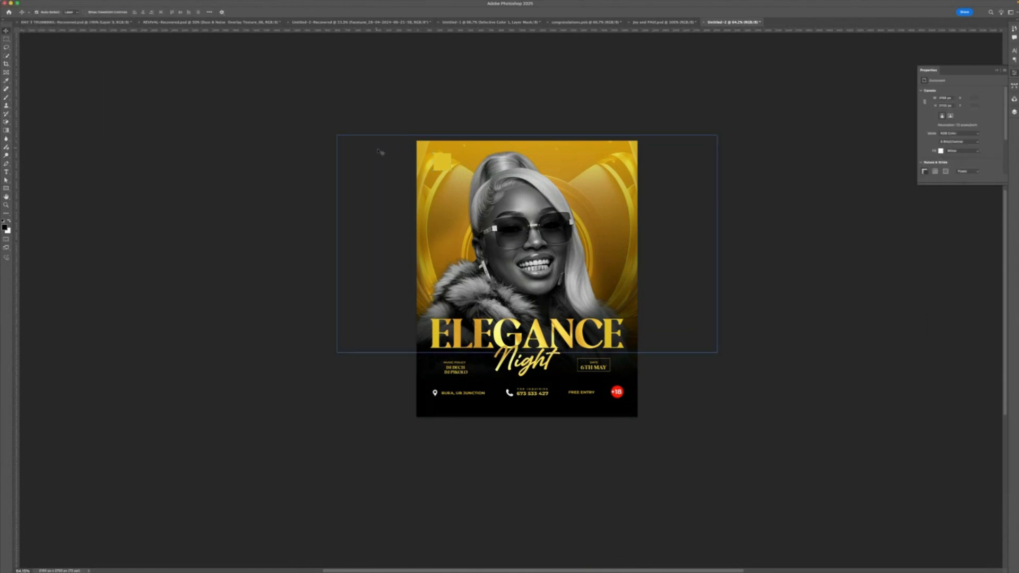
left_click(941, 144)
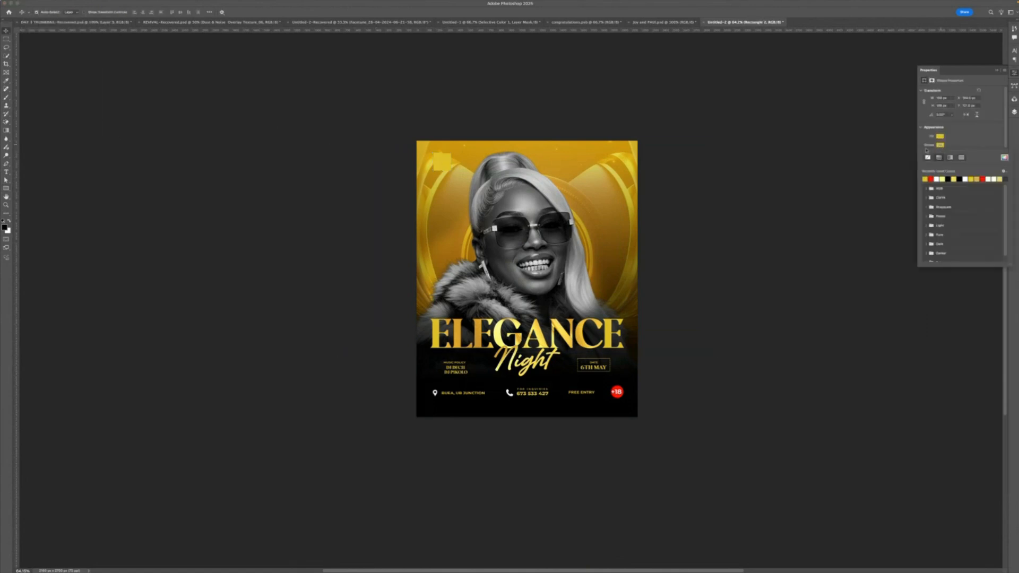
left_click(928, 158)
left_click(940, 137)
left_click(949, 170)
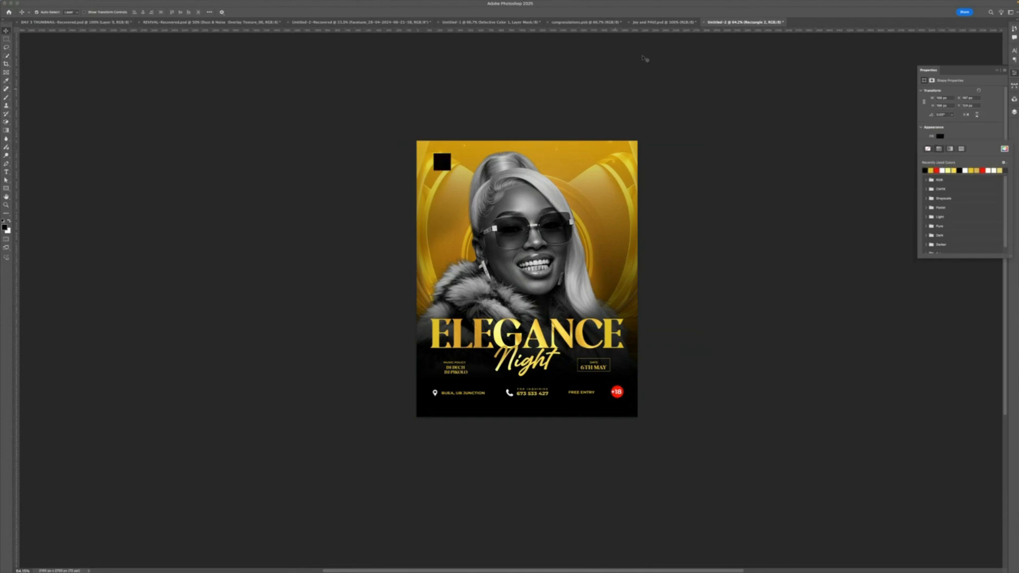
left_click(644, 59)
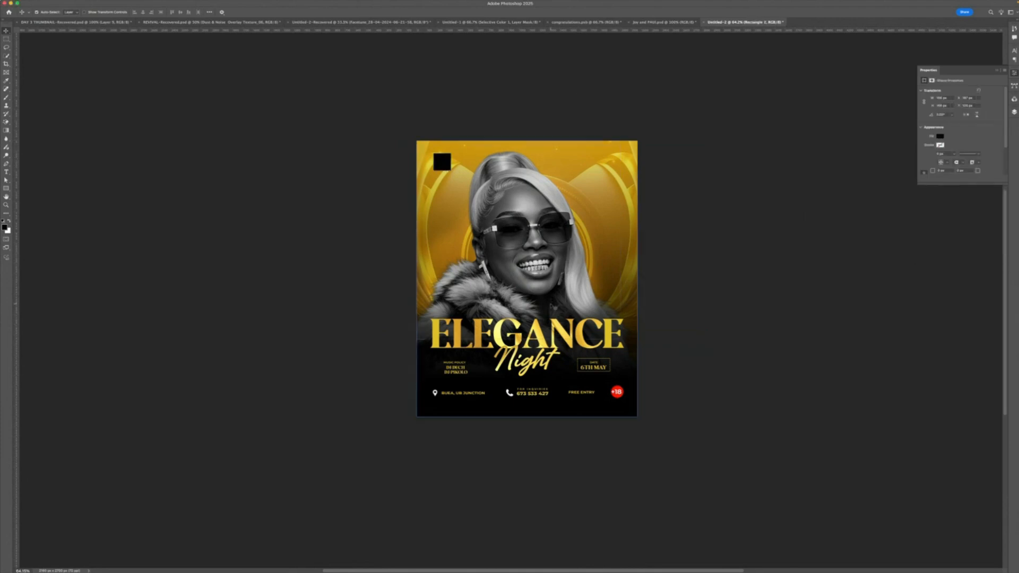
- Raise the OVERLAY gradient layer's opacity
left_click(572, 380)
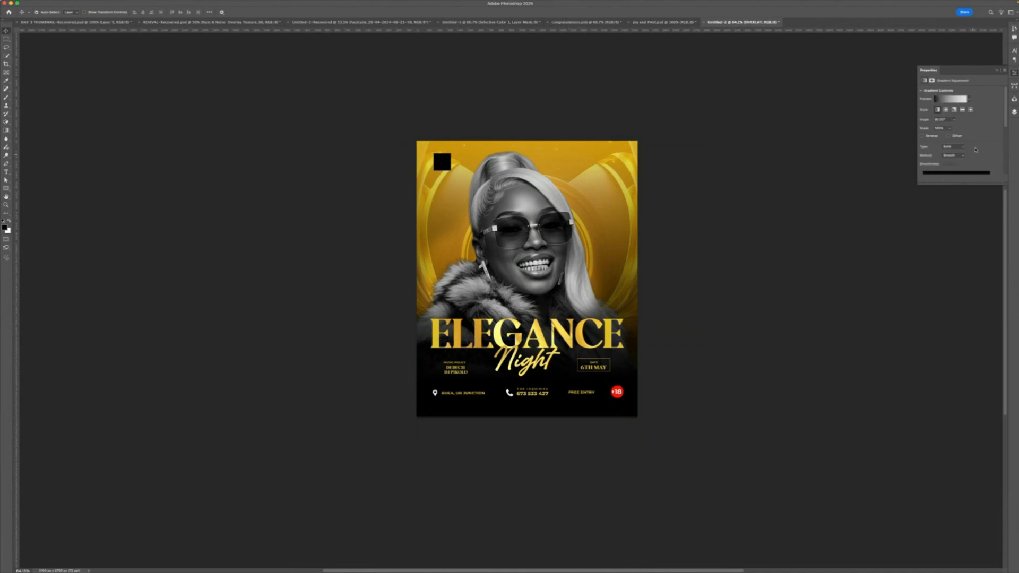
left_click(1014, 112)
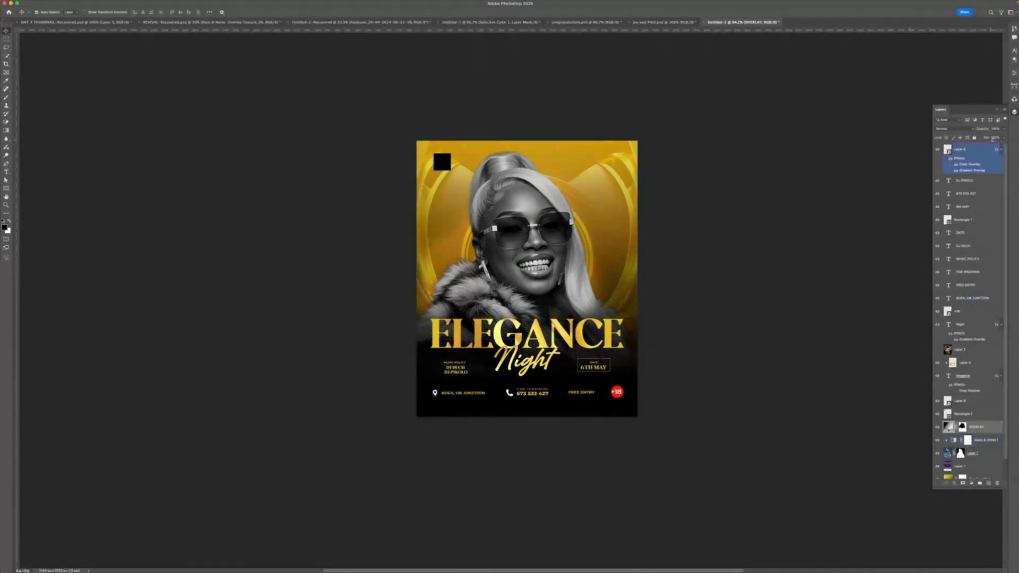
left_click(1003, 129)
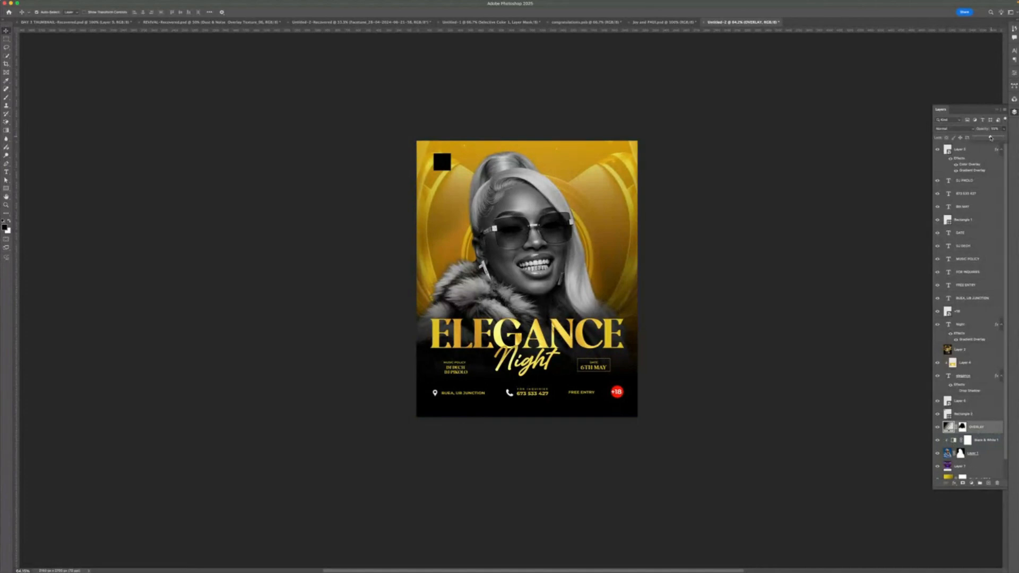
left_click_drag(990, 138, 1000, 138)
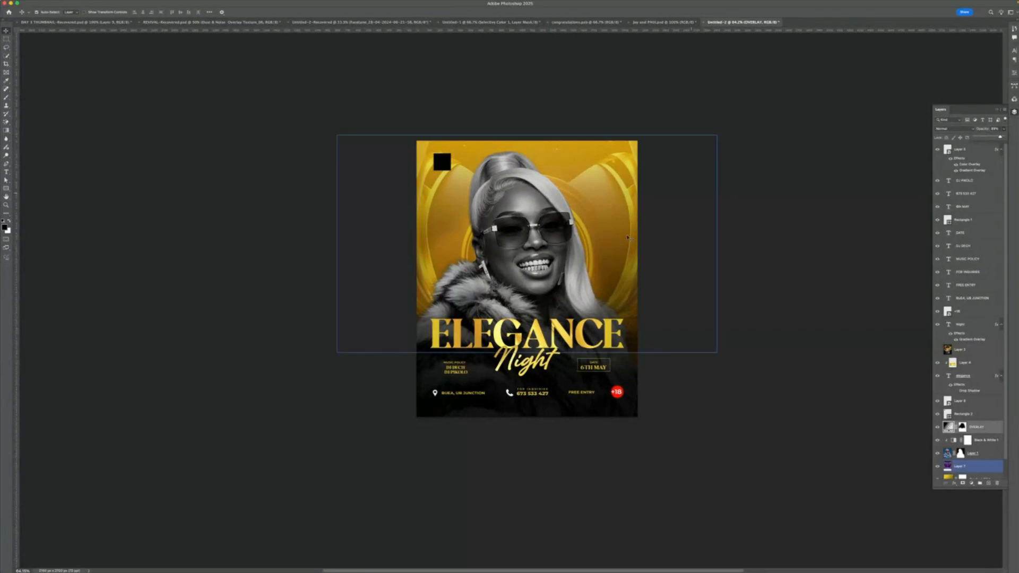
left_click_drag(551, 211, 468, 186)
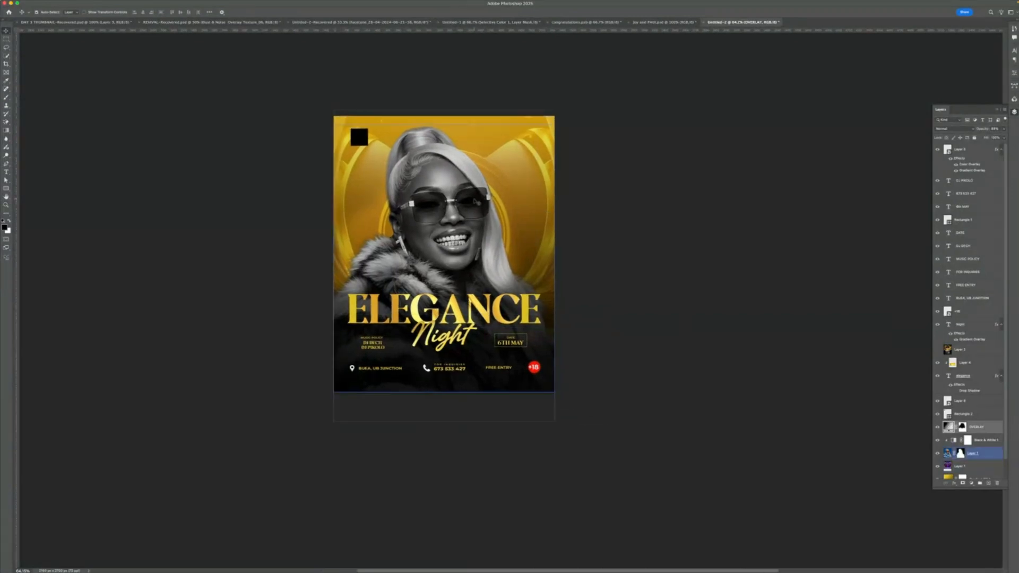
left_click(444, 337)
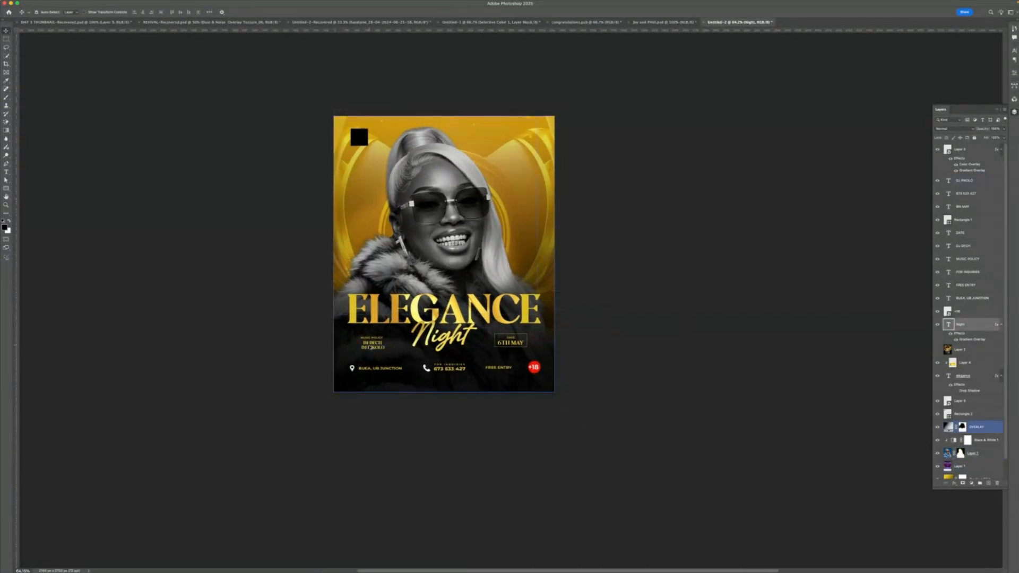
scroll(370, 346, "up", 5)
scroll(439, 345, "down", 6)
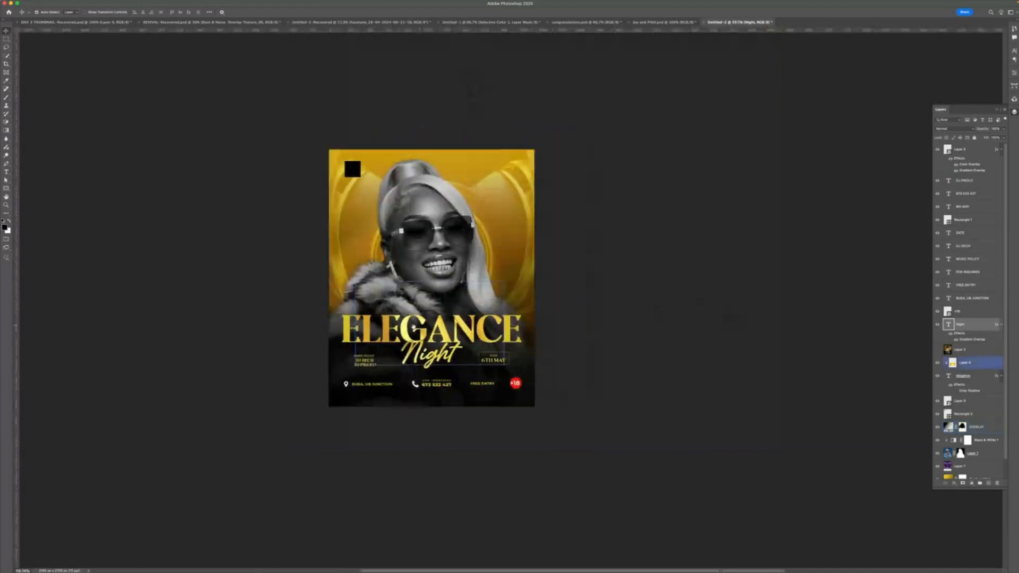
- Duplicate the flyer image as a new document
left_click(143, 3)
mouse_move(106, 2)
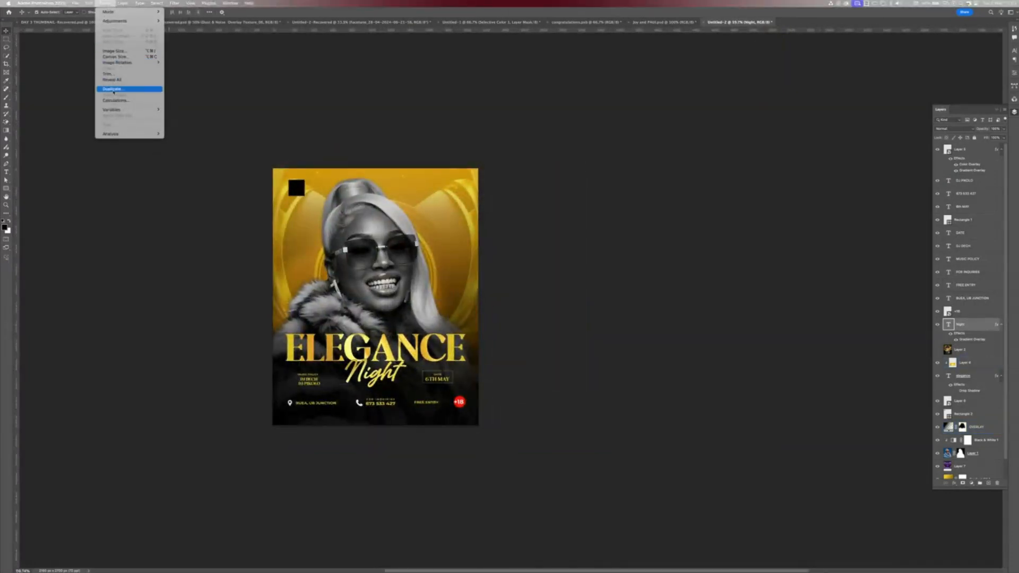
left_click(113, 91)
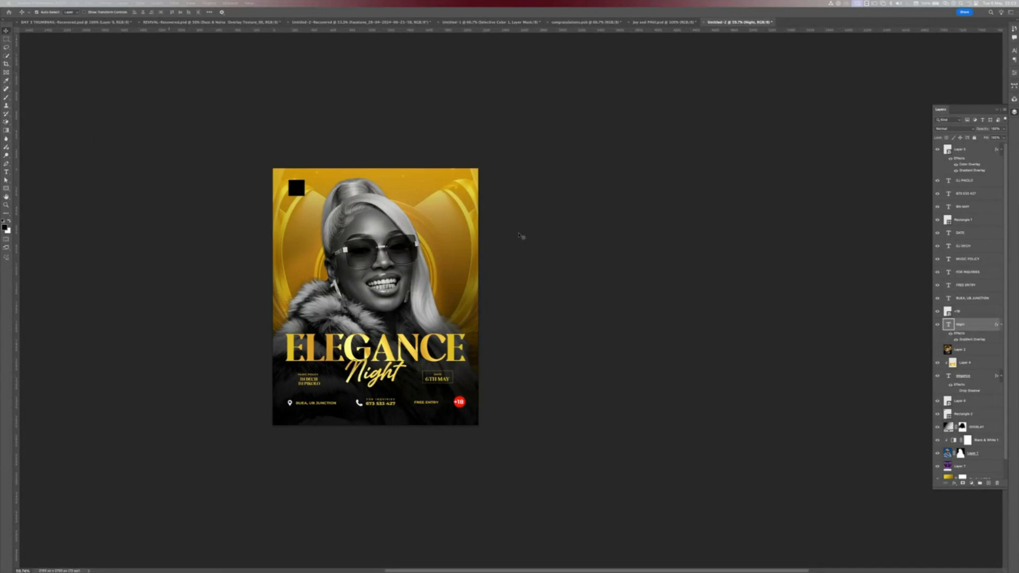
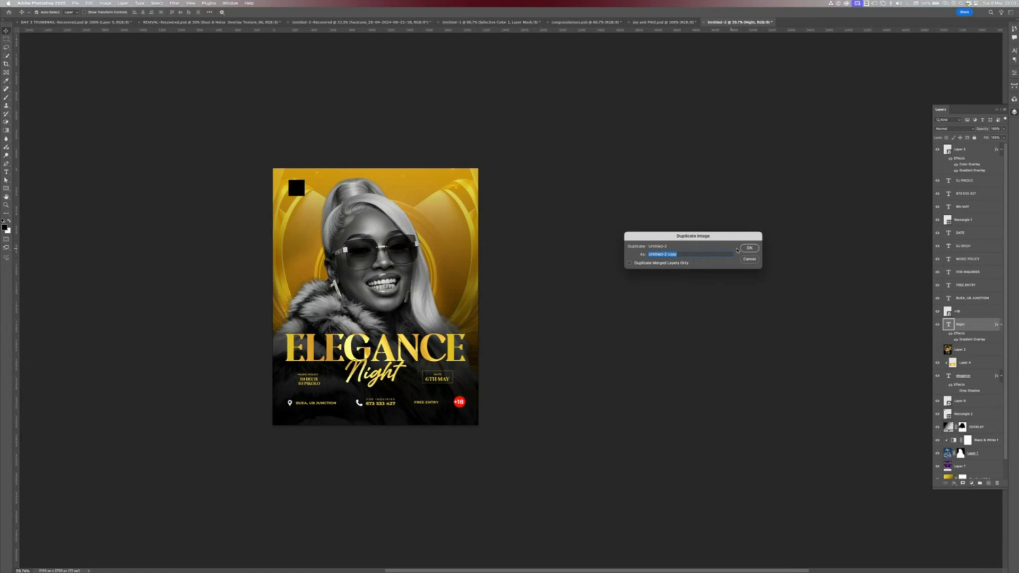
- Confirm the duplicate document and set the stage background layer's blend mode to Normal
key("BackSpace")
key("Return")
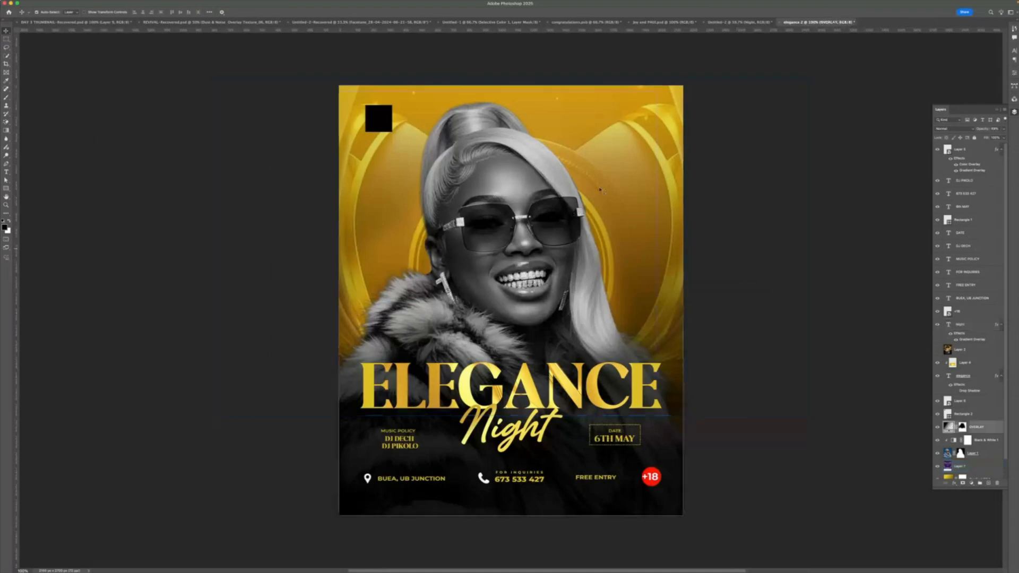
scroll(961, 446, "down", 2)
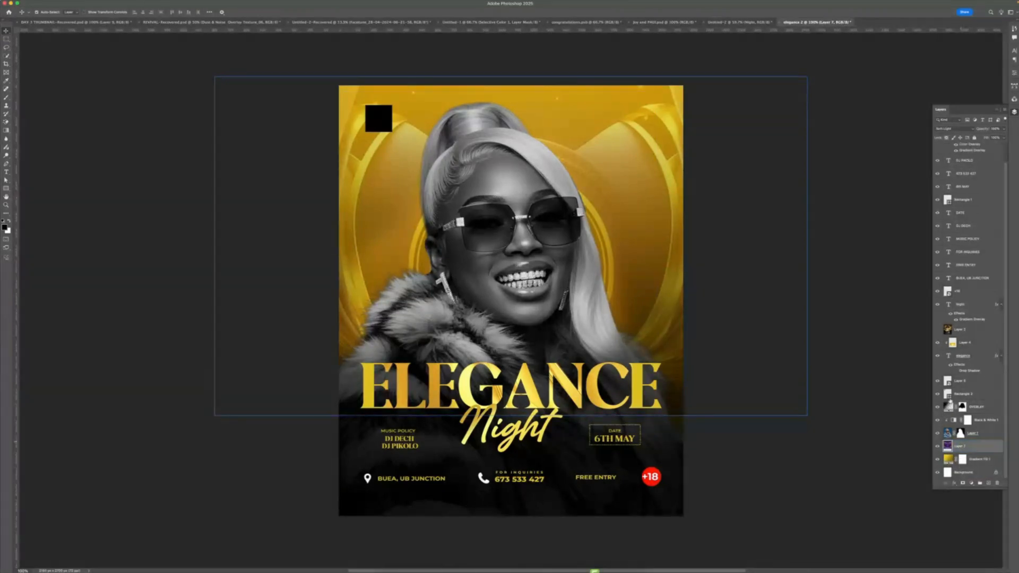
left_click(949, 128)
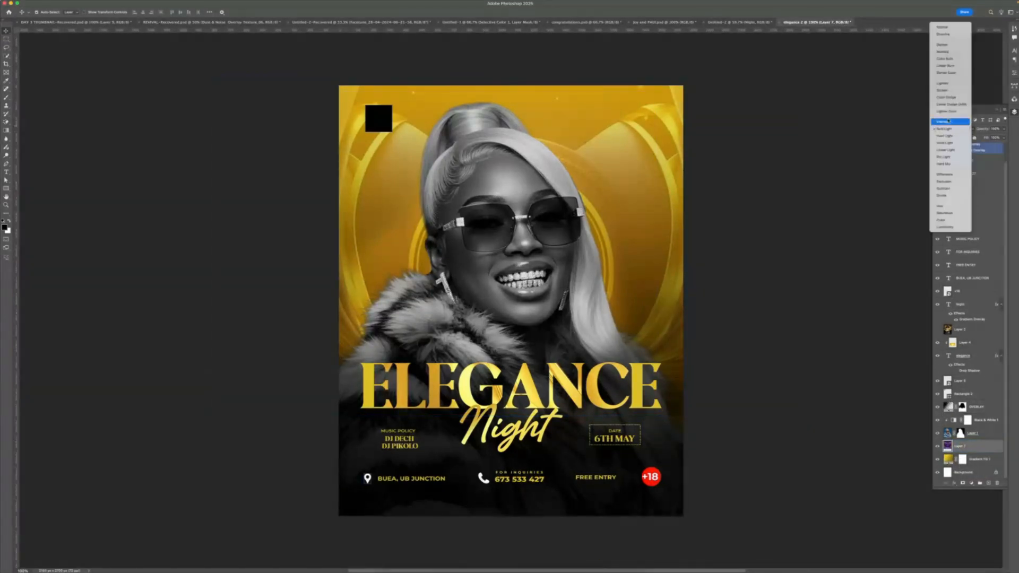
left_click(938, 26)
- Convert the stage background layer into a smart object
scroll(638, 202, "down", 3)
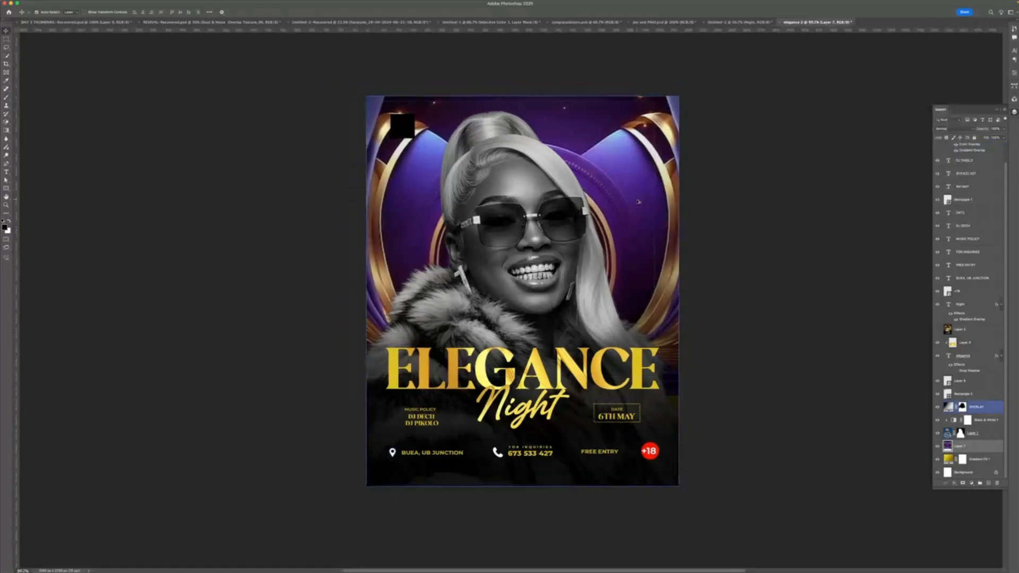
left_click_drag(632, 214, 568, 229)
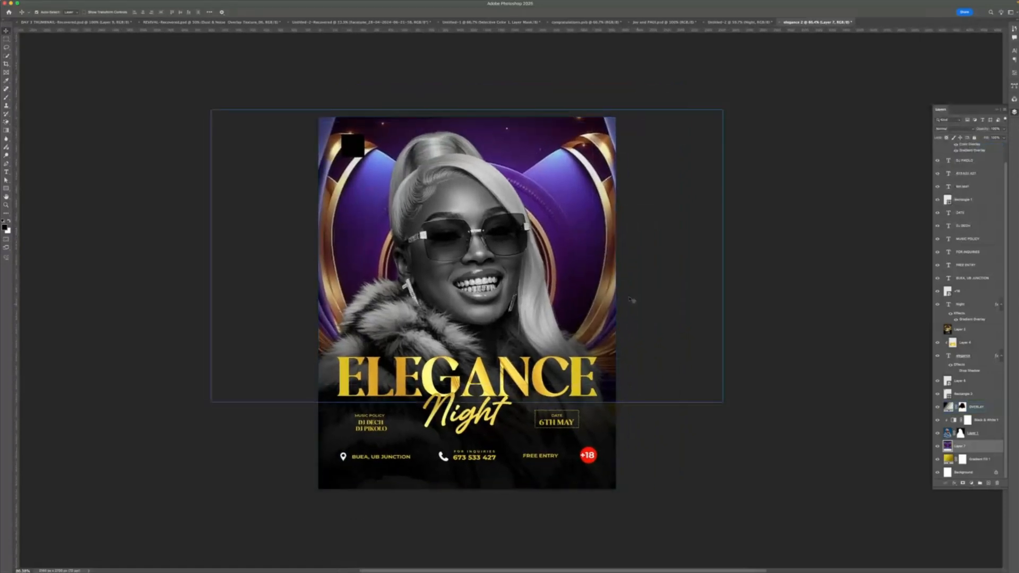
left_click(596, 224)
left_click(996, 441)
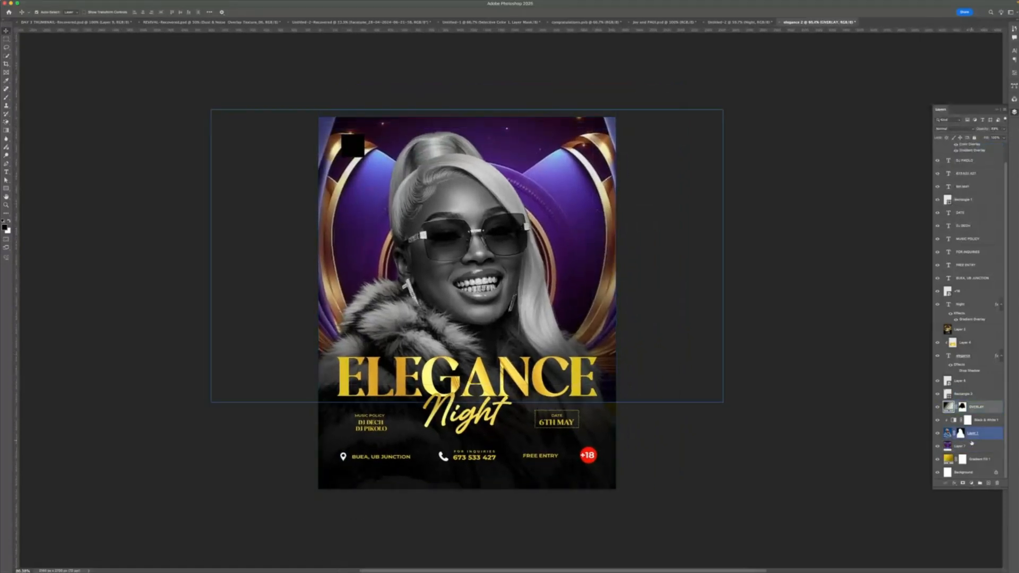
right_click(977, 440)
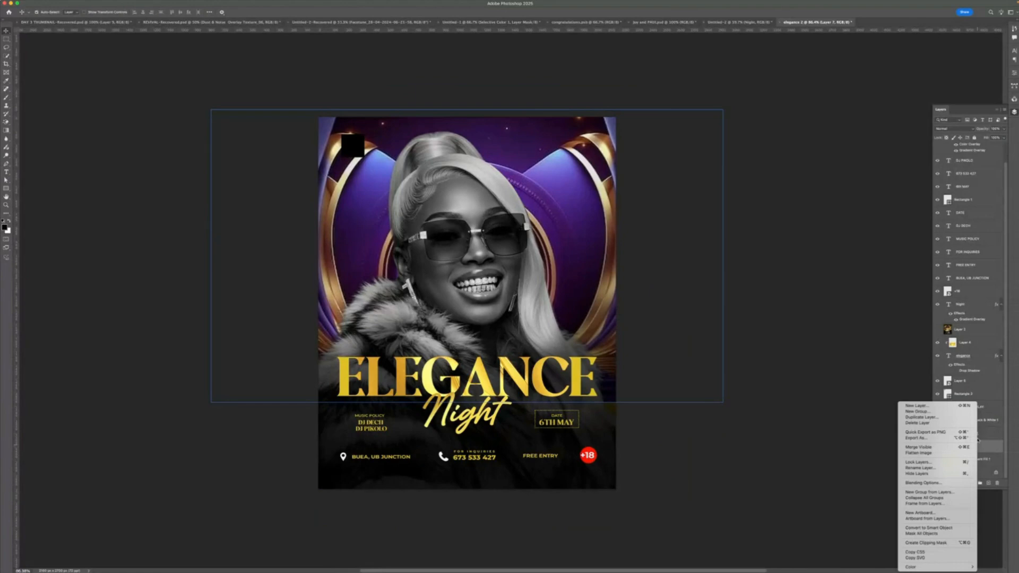
left_click(933, 528)
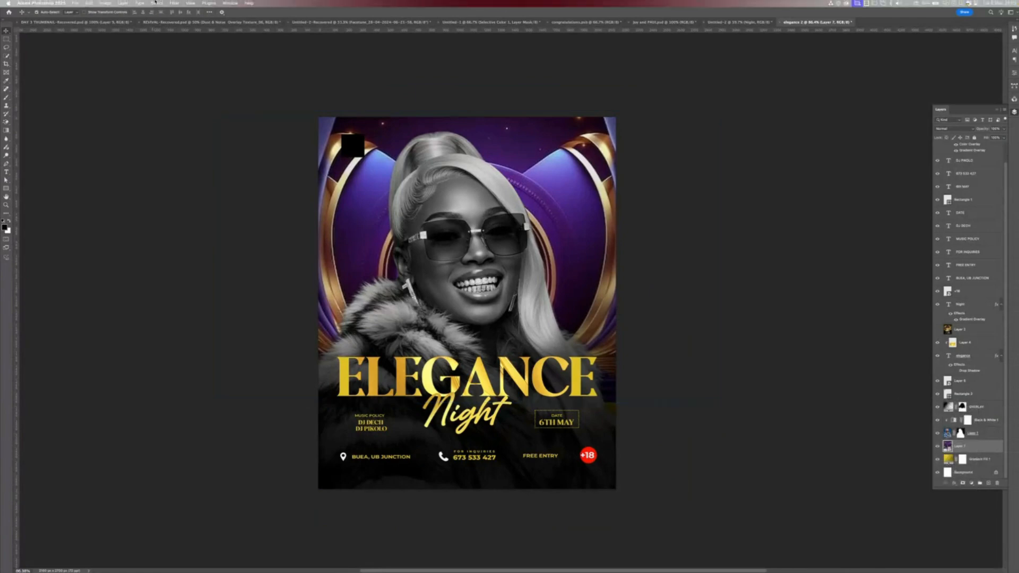
- Open the Camera Raw Filter on the stage layer, raise Clarity and adjust the Light sliders
left_click(155, 3)
left_click(155, 2)
left_click(174, 2)
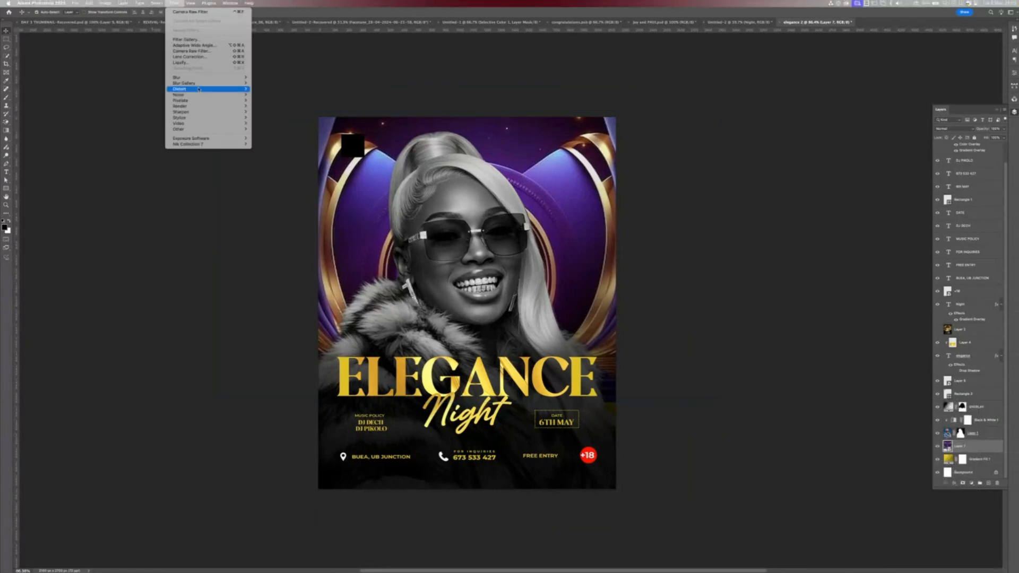
left_click(198, 51)
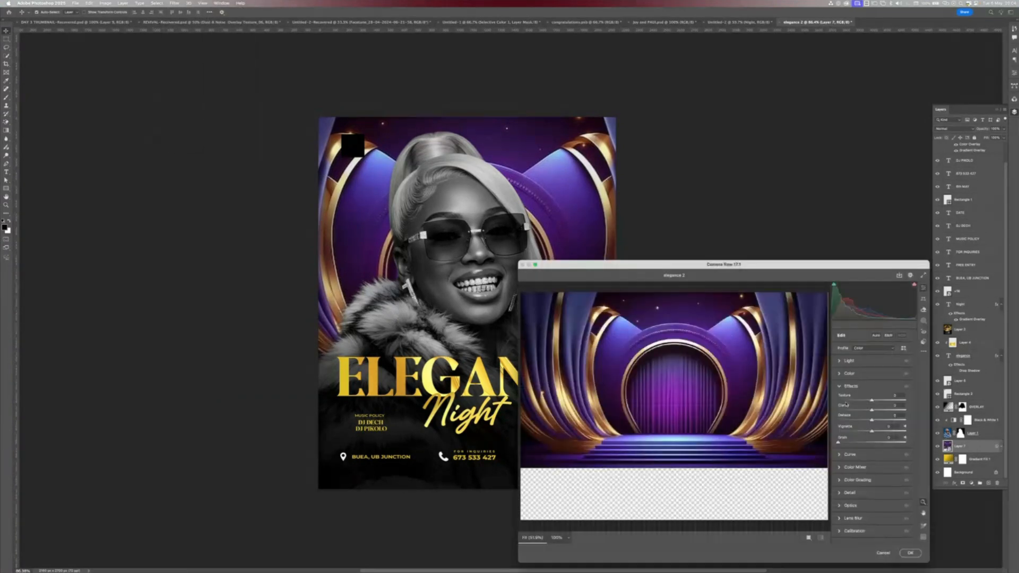
left_click_drag(874, 411, 882, 411)
left_click(851, 361)
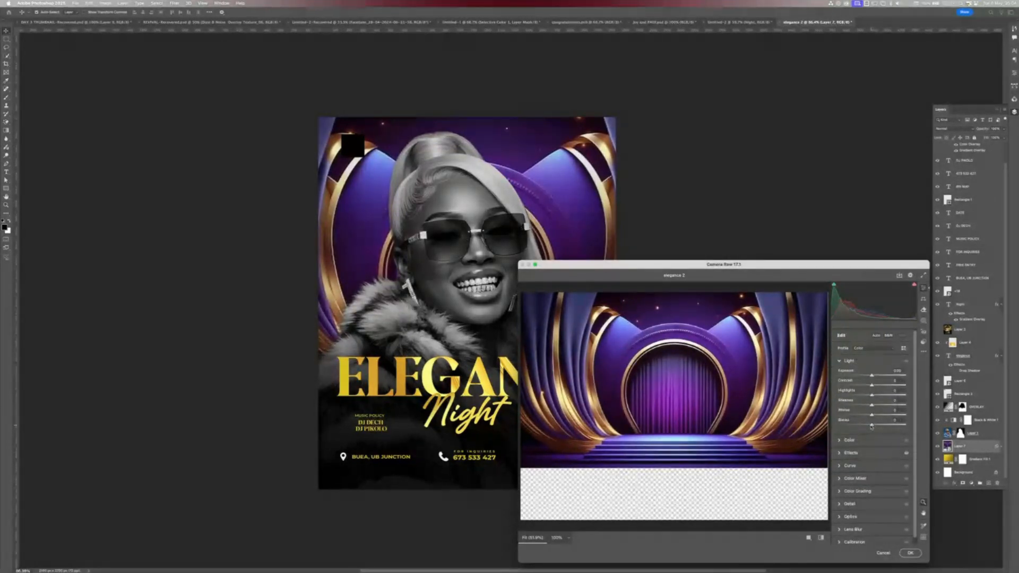
mouse_move(871, 425)
left_mouse_down()
mouse_move(856, 425)
mouse_move(885, 418)
left_mouse_up()
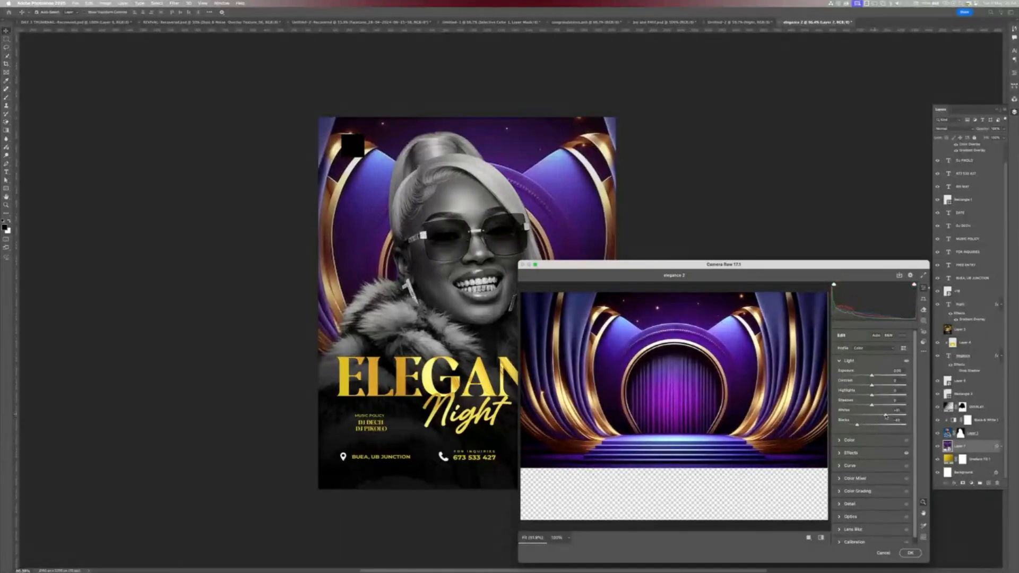
- Increase Sharpening and Noise Reduction in the Detail section, then apply the Camera Raw filter
left_click(852, 453)
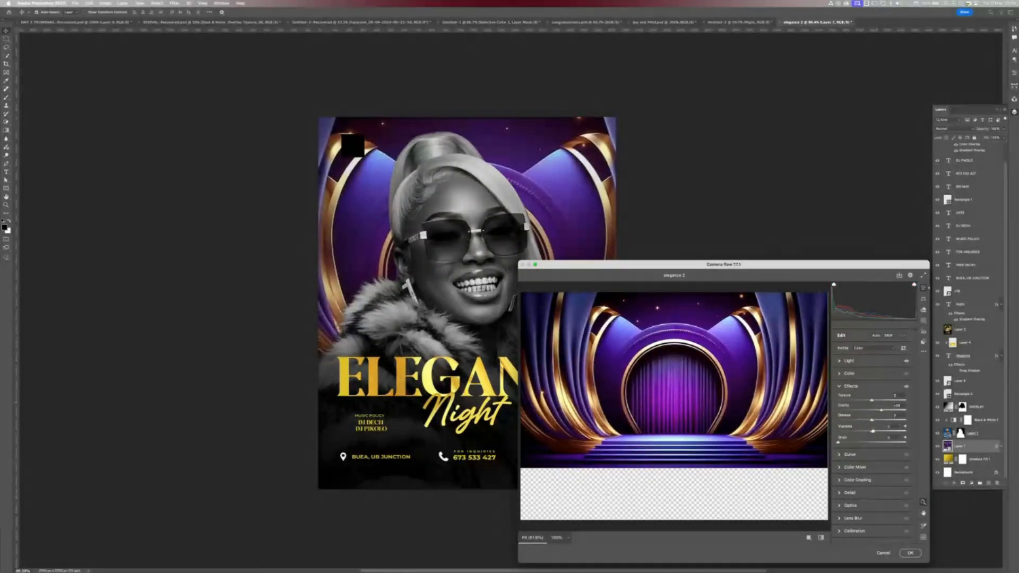
left_click(850, 497)
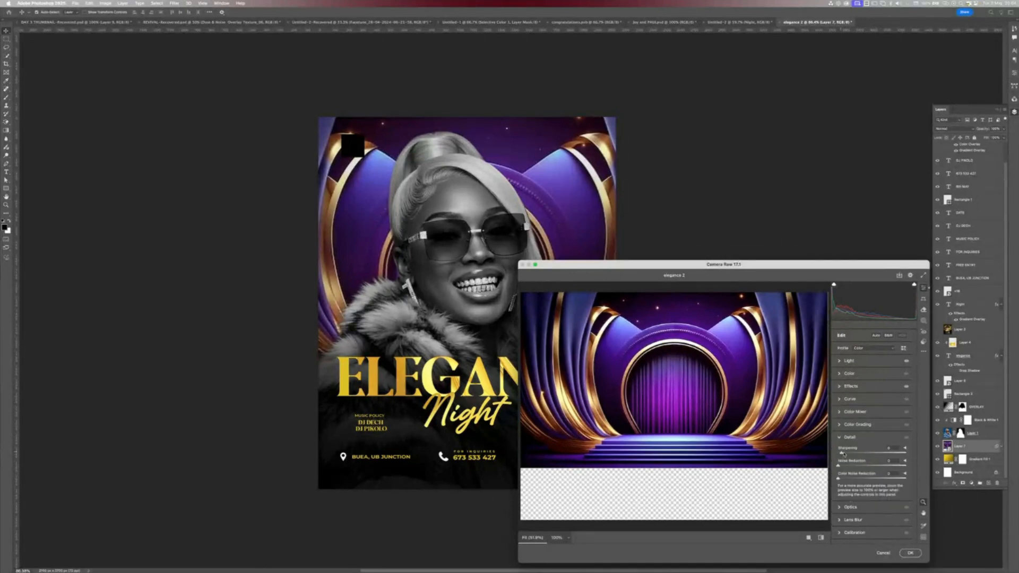
left_click_drag(838, 453, 905, 465)
left_click_drag(839, 478, 888, 480)
left_click(808, 538)
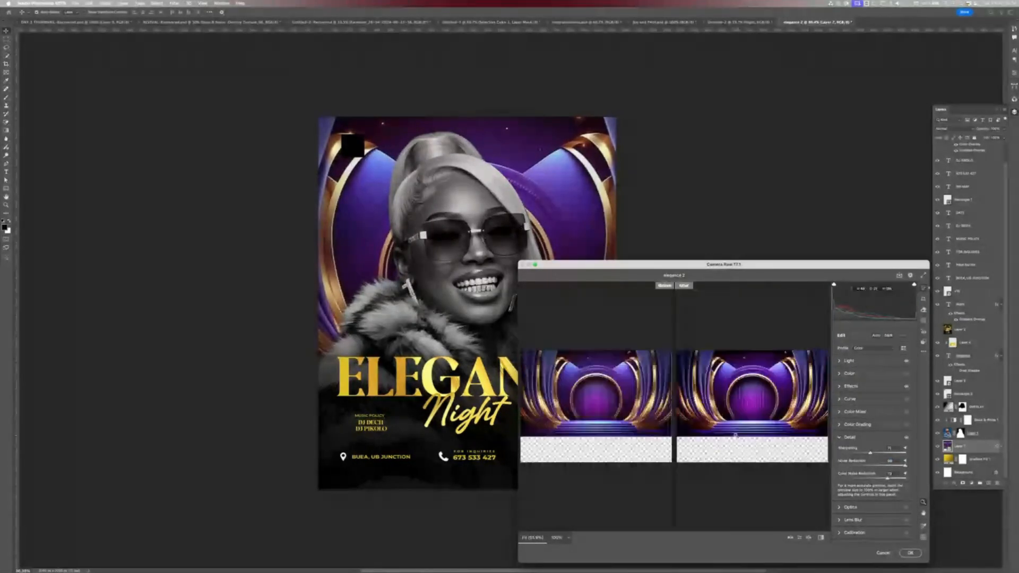
left_click_drag(730, 415, 760, 406)
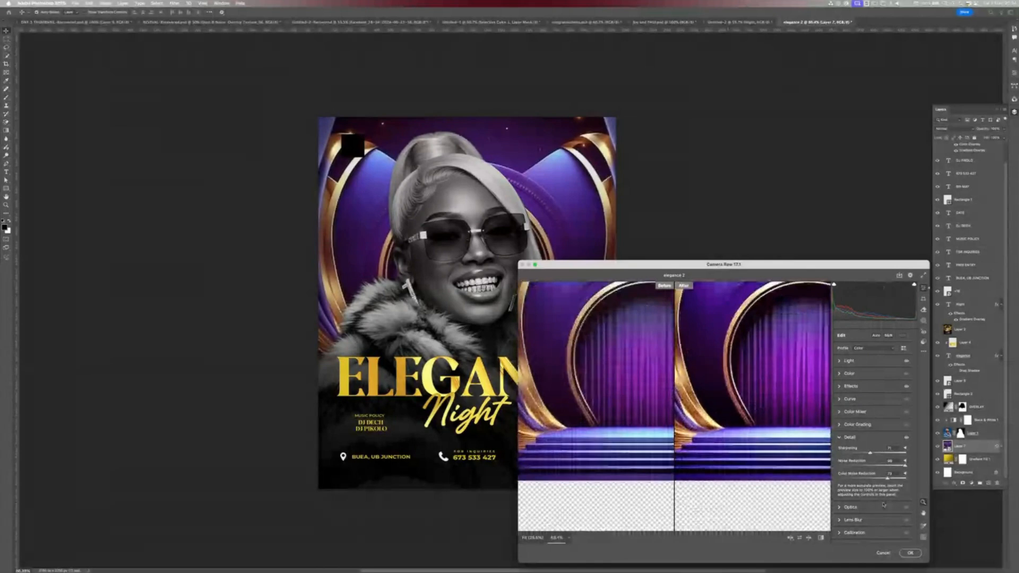
left_click(910, 553)
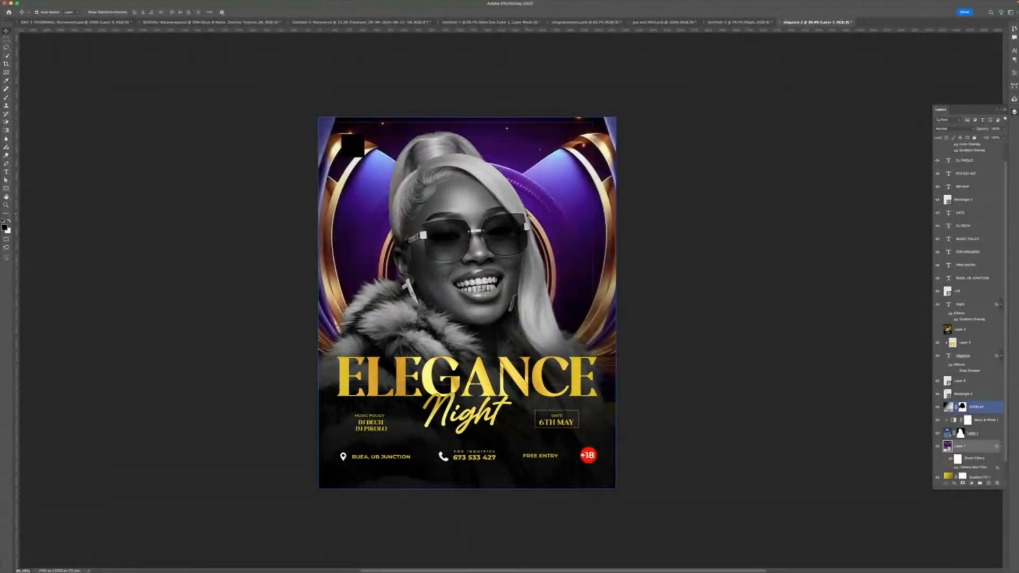
- Apply a Gaussian Blur with a small radius to the stage background layer
scroll(528, 216, "down", 2)
left_click(175, 3)
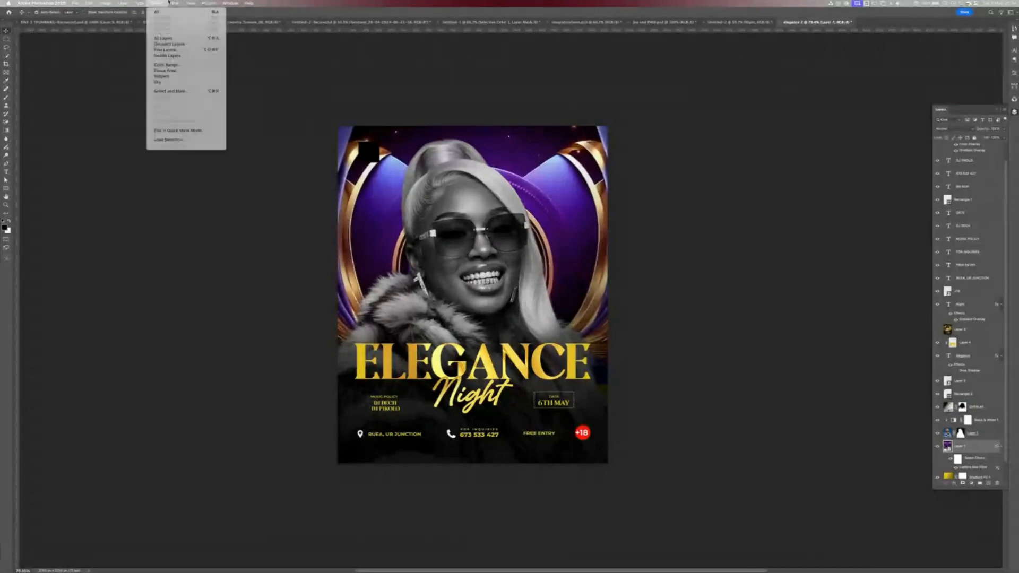
mouse_move(183, 77)
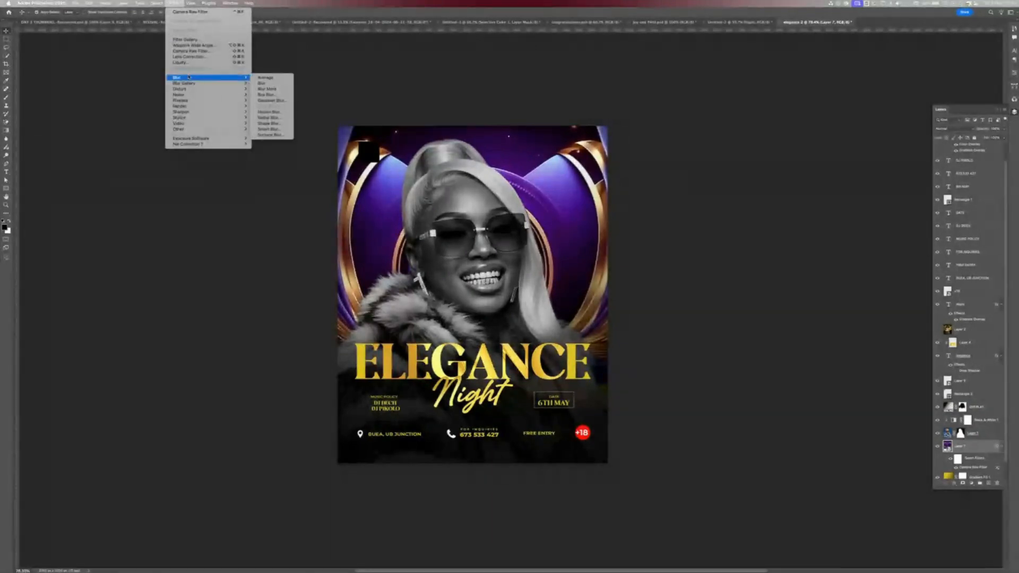
left_click(273, 101)
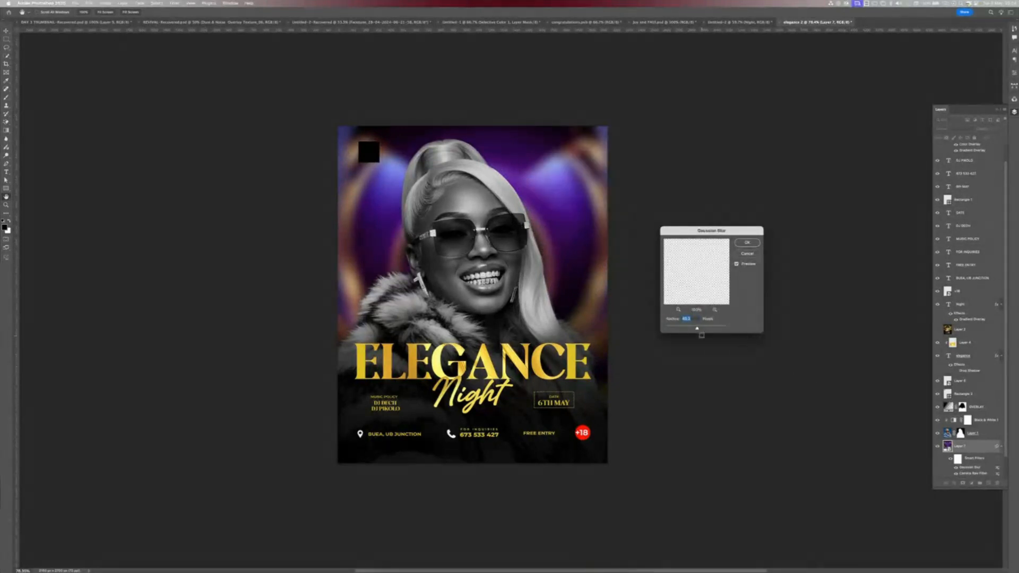
left_click_drag(697, 329, 685, 329)
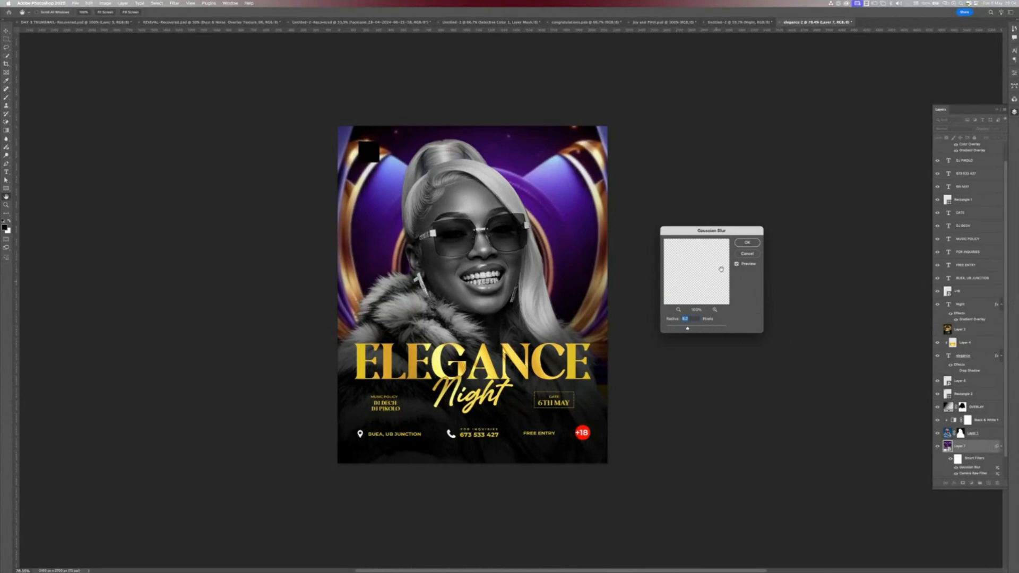
left_click(745, 246)
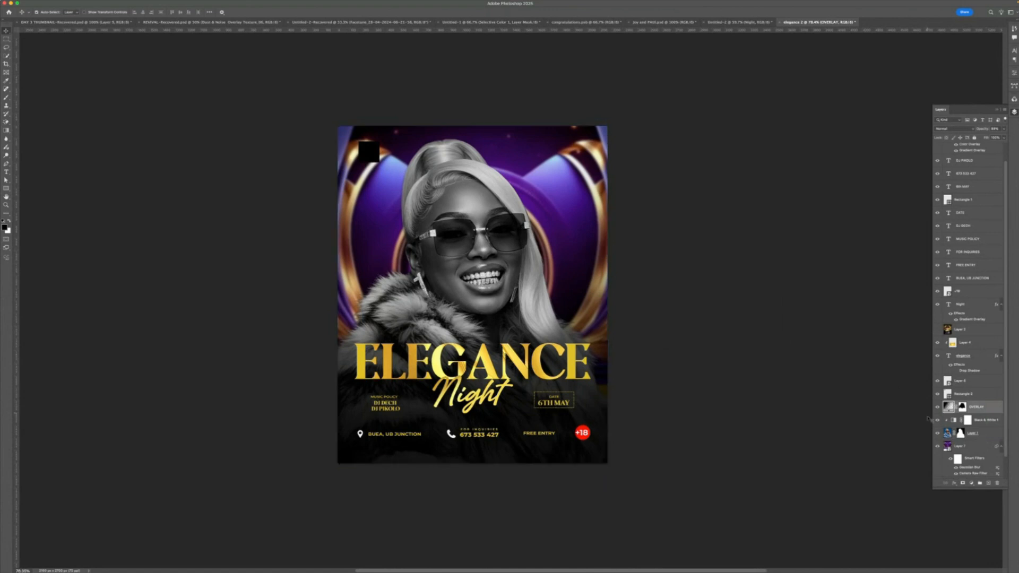
- Recolor the OVERLAY gradient's dark stop with a deep purple sampled from the stage and increase its scale
double_click(948, 406)
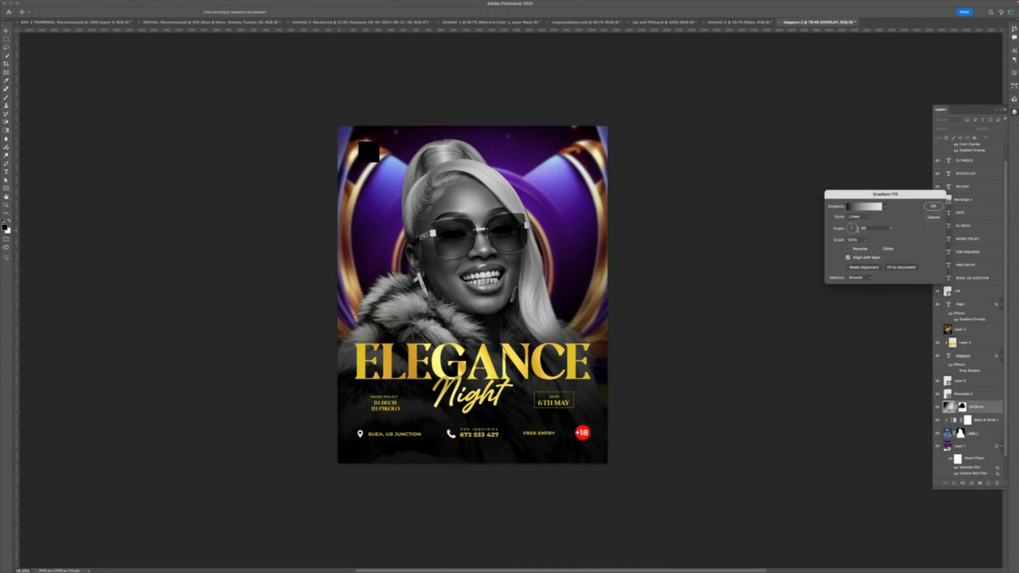
left_click(862, 207)
double_click(766, 348)
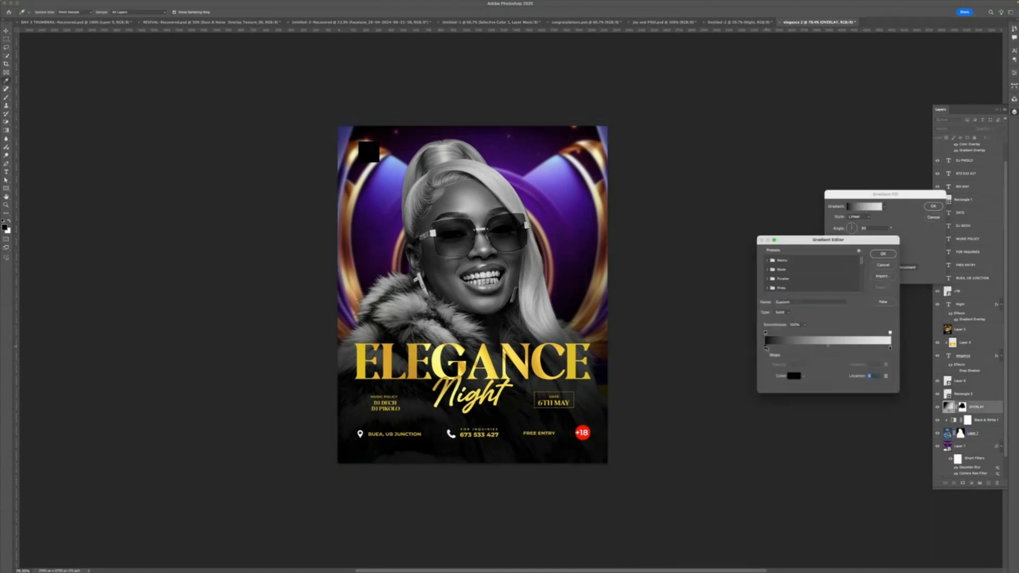
left_click(575, 252)
left_click(574, 252)
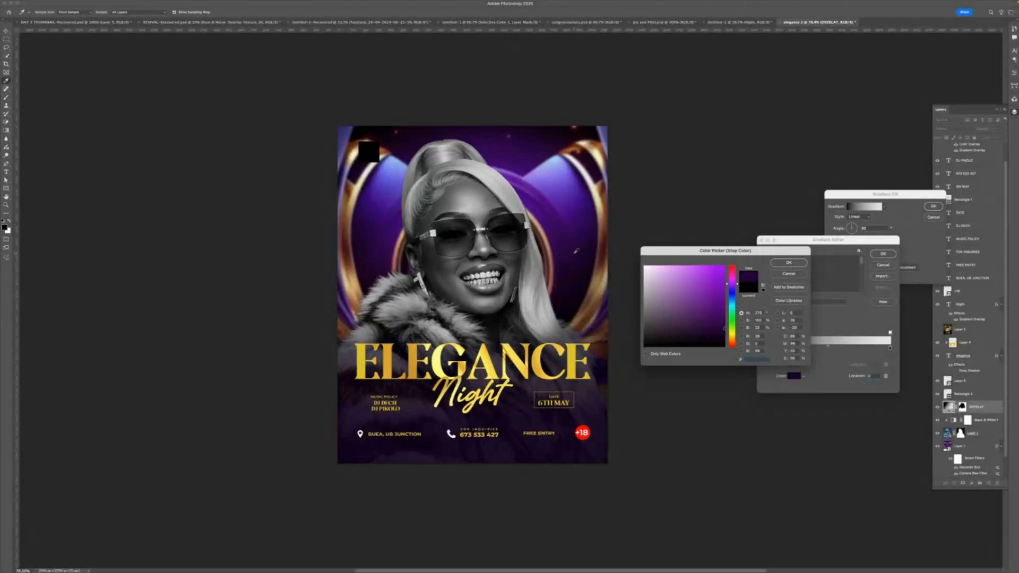
left_click(572, 291)
left_click(798, 264)
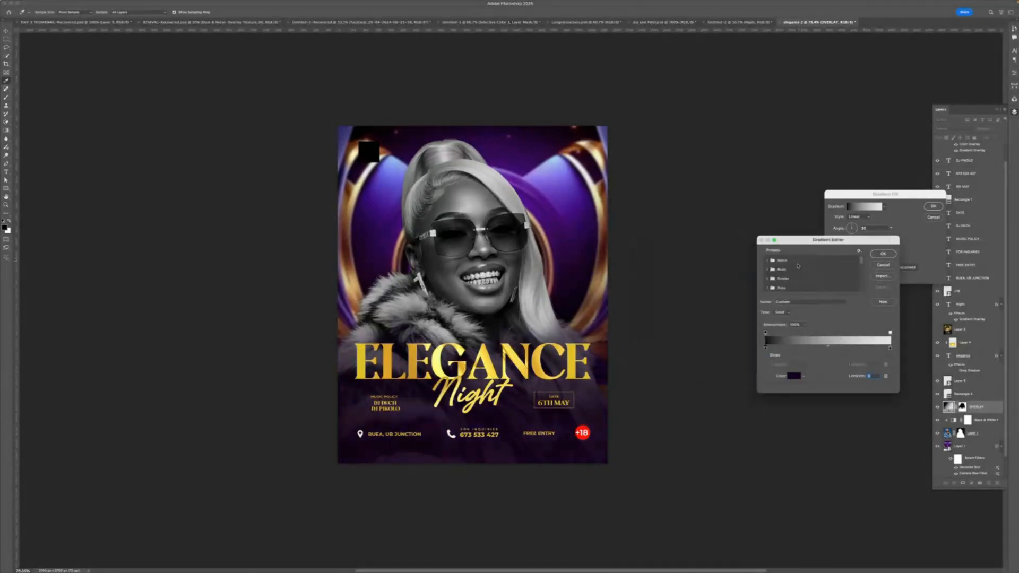
left_click(882, 254)
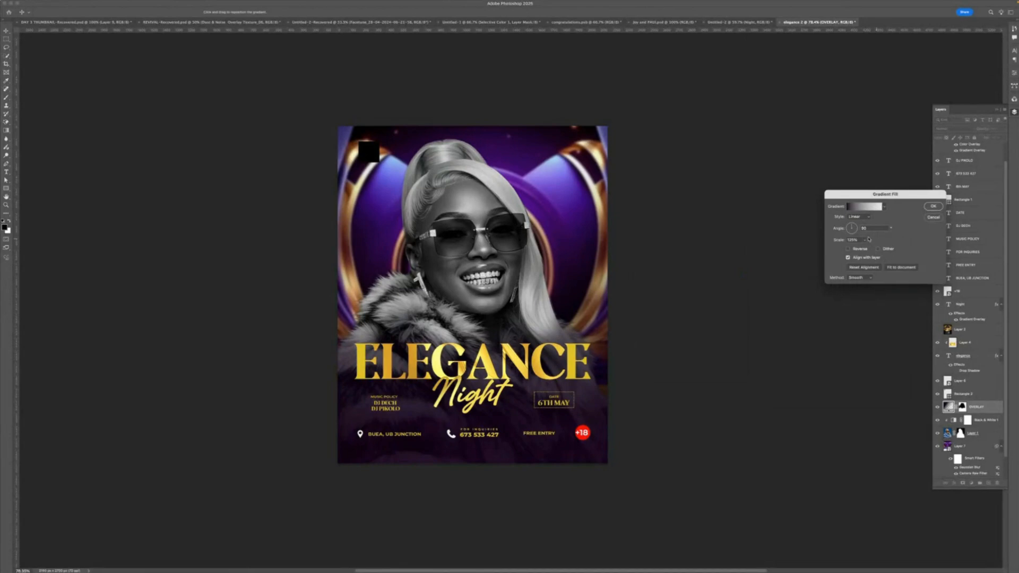
left_click_drag(863, 248, 866, 249)
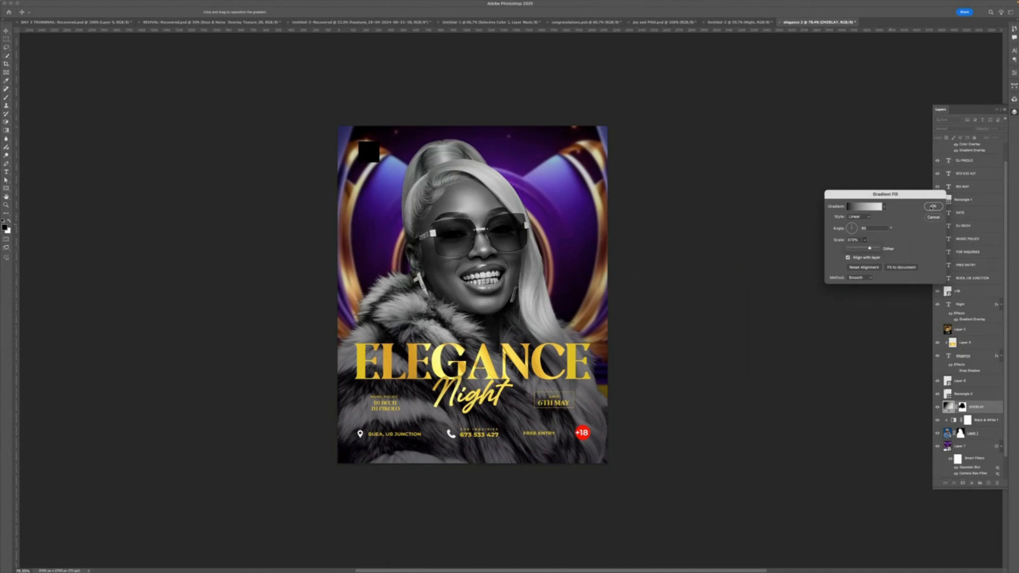
left_click(932, 206)
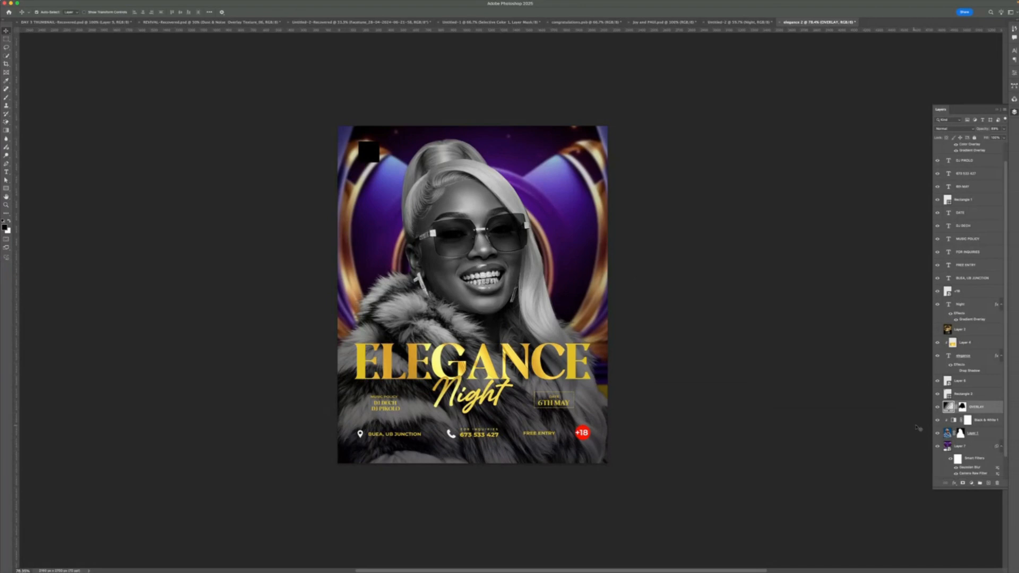
double_click(948, 406)
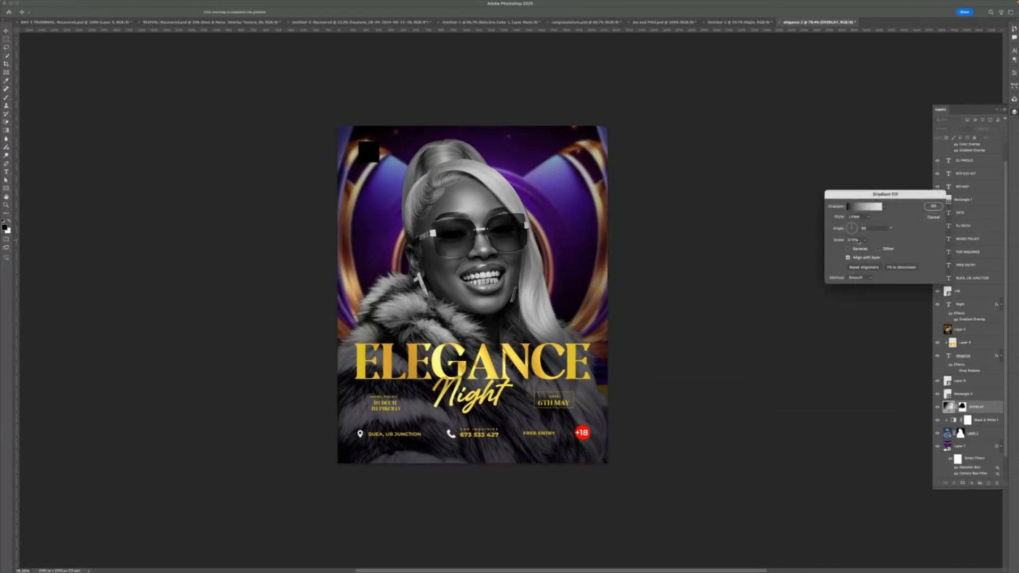
left_click(932, 206)
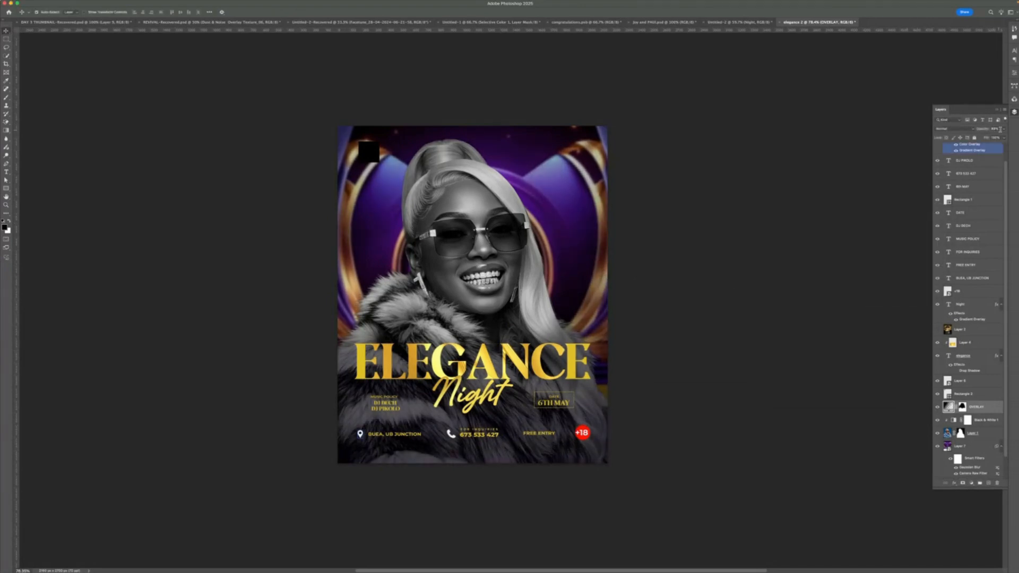
left_click(1002, 129)
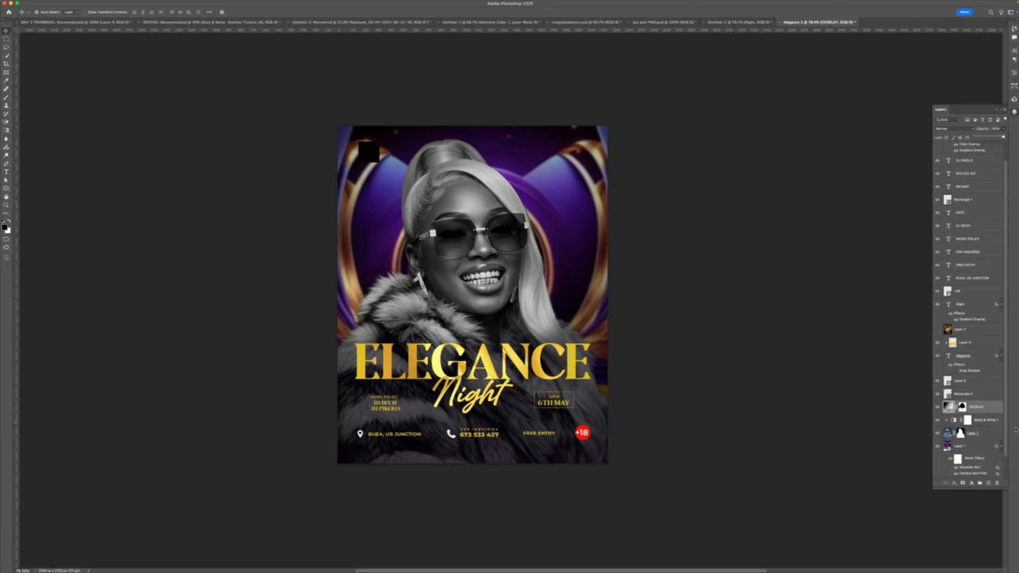
- Edit the OVERLAY gradient fill again, setting its dark stop to a very dark purple, and confirm
left_click(947, 407)
double_click(948, 406)
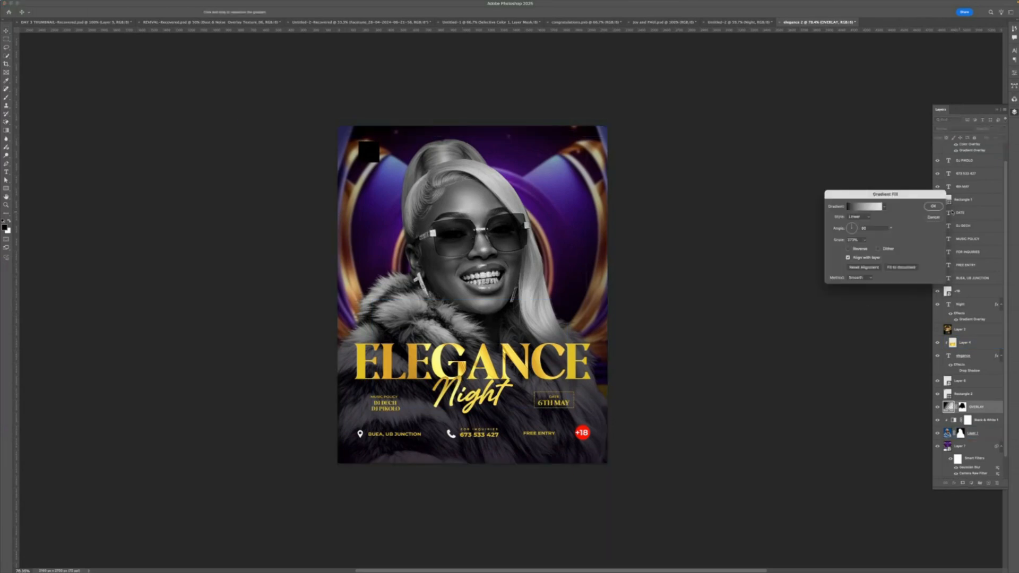
left_click(871, 208)
double_click(764, 349)
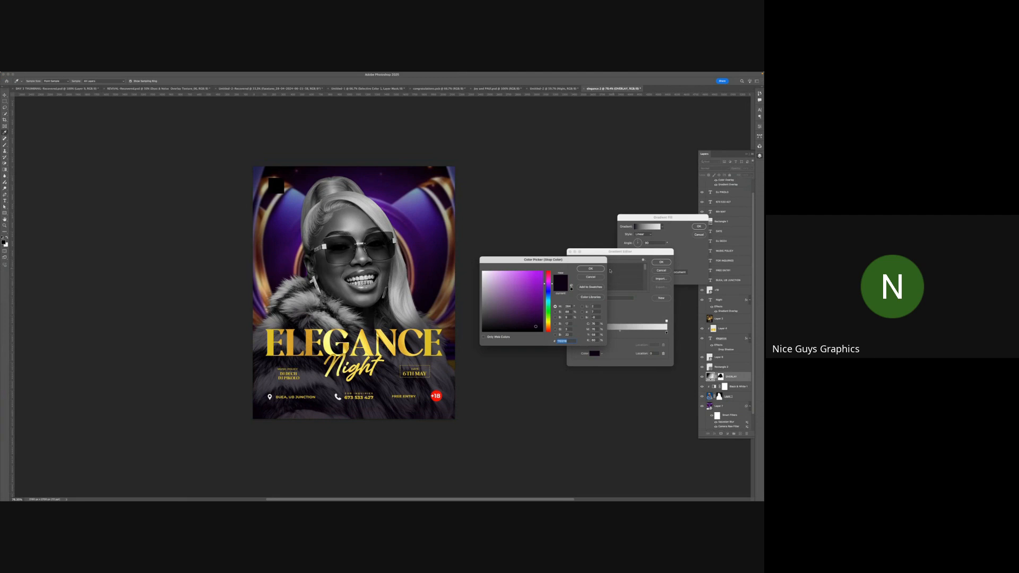
key("Return")
left_click(666, 263)
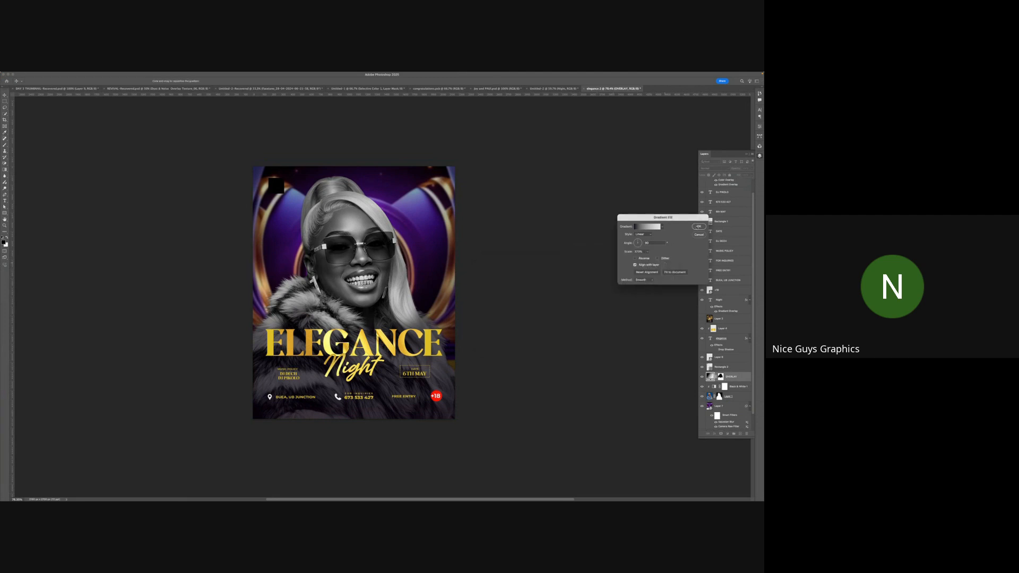
left_click(698, 227)
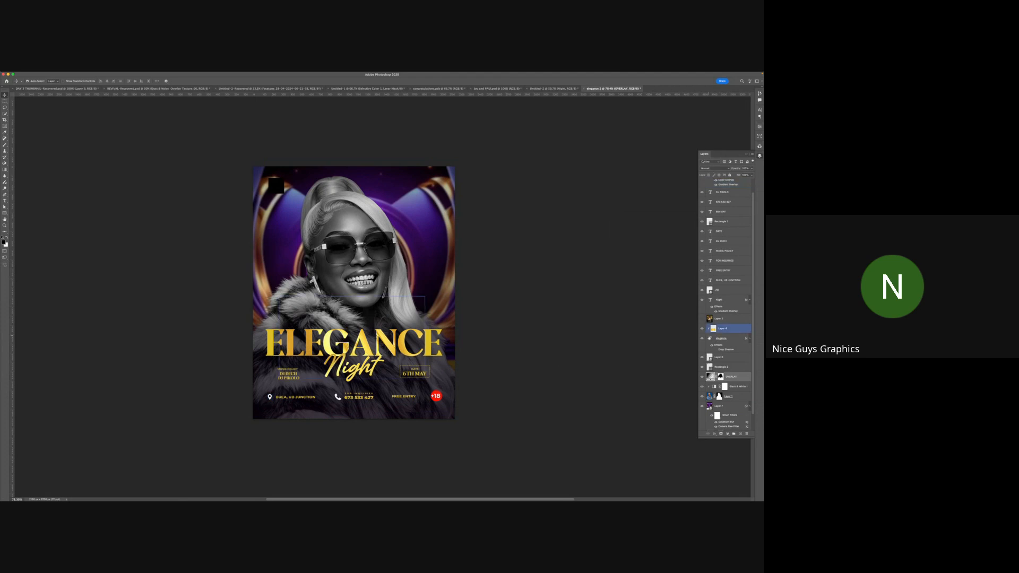
- Toggle the OVERLAY layer's visibility on and off to compare the flyer with and without it
left_click(702, 376)
left_click(702, 376)
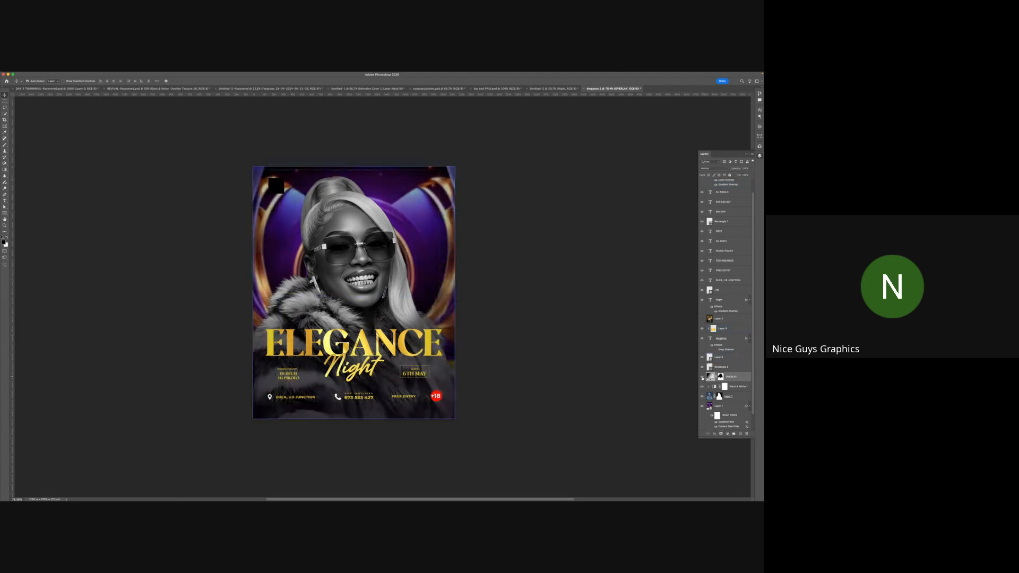
left_click(702, 377)
left_click(702, 376)
left_click(702, 377)
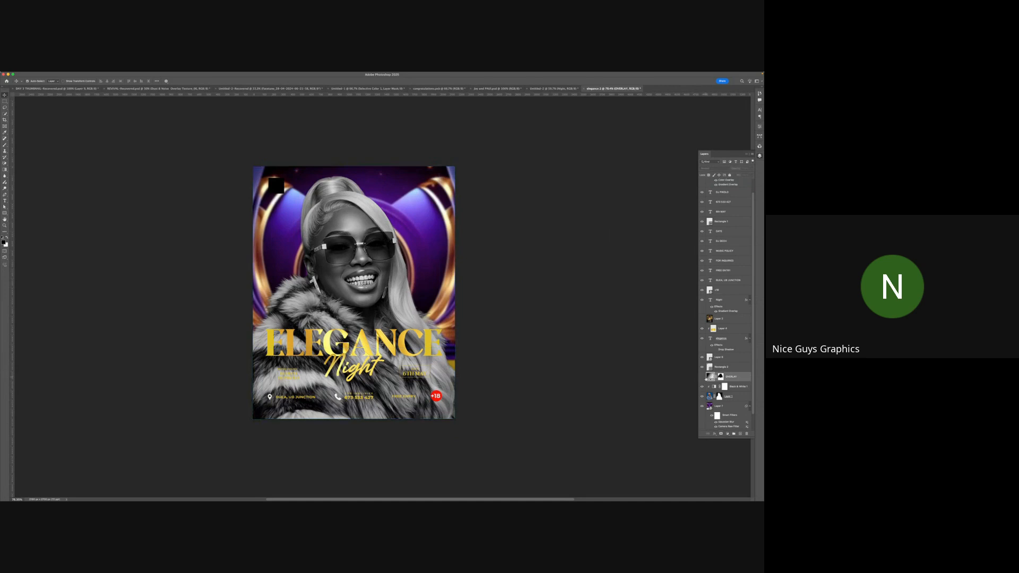
left_click(702, 376)
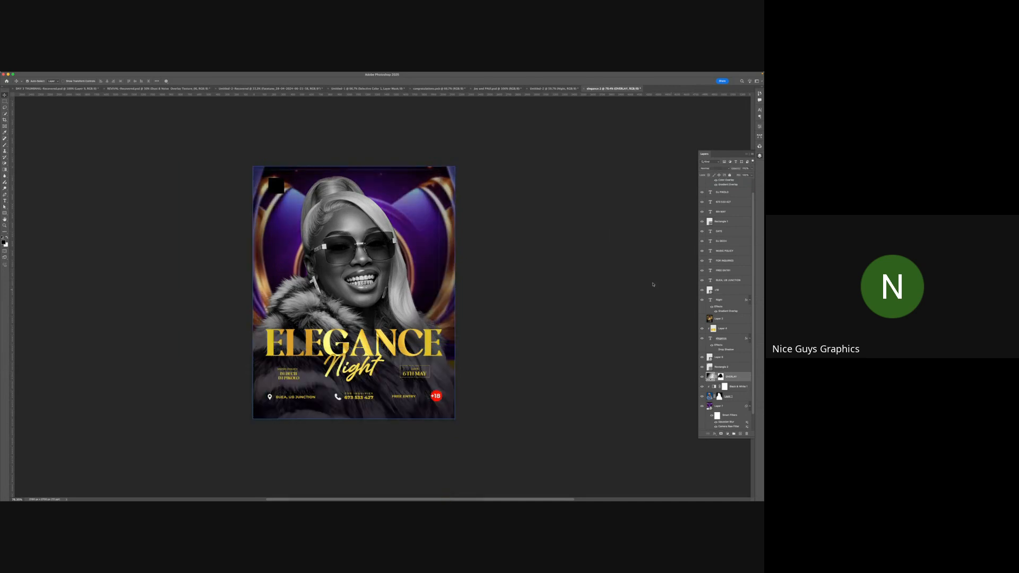
- Duplicate the OVERLAY gradient layer to deepen the dark overlay at the bottom
left_click(419, 303)
key("super+j")
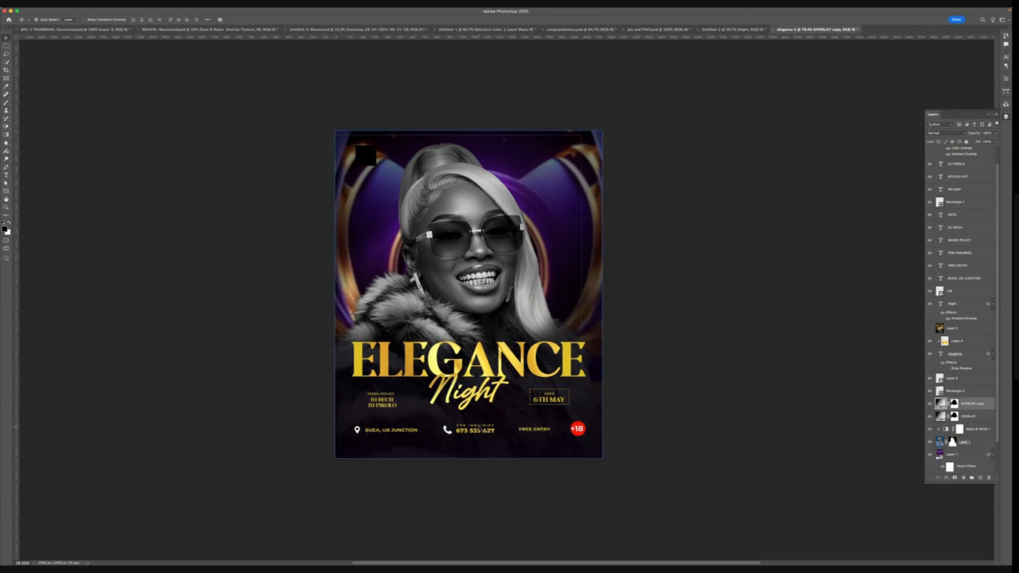
left_click(477, 432)
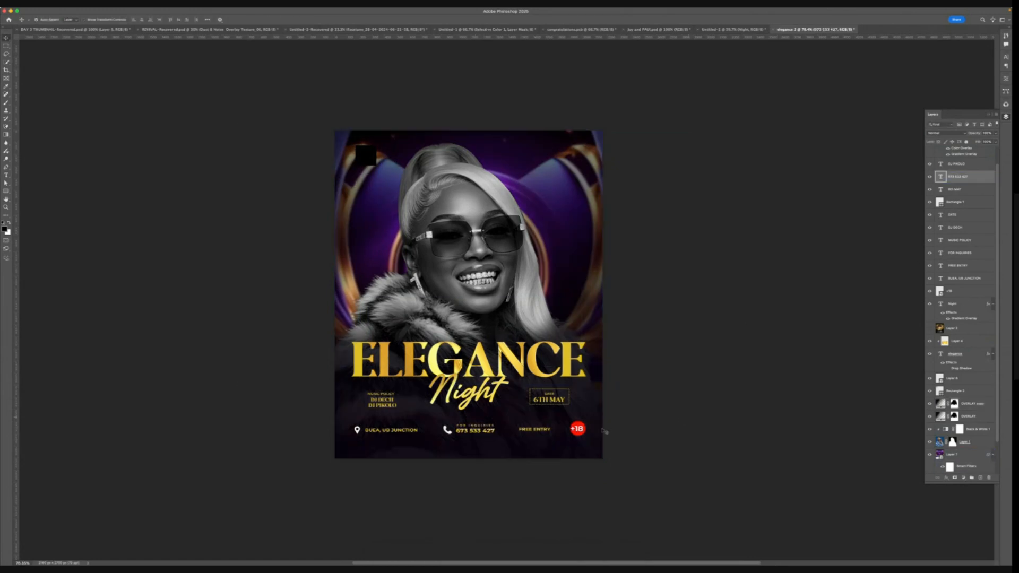
left_click(472, 425, "shift")
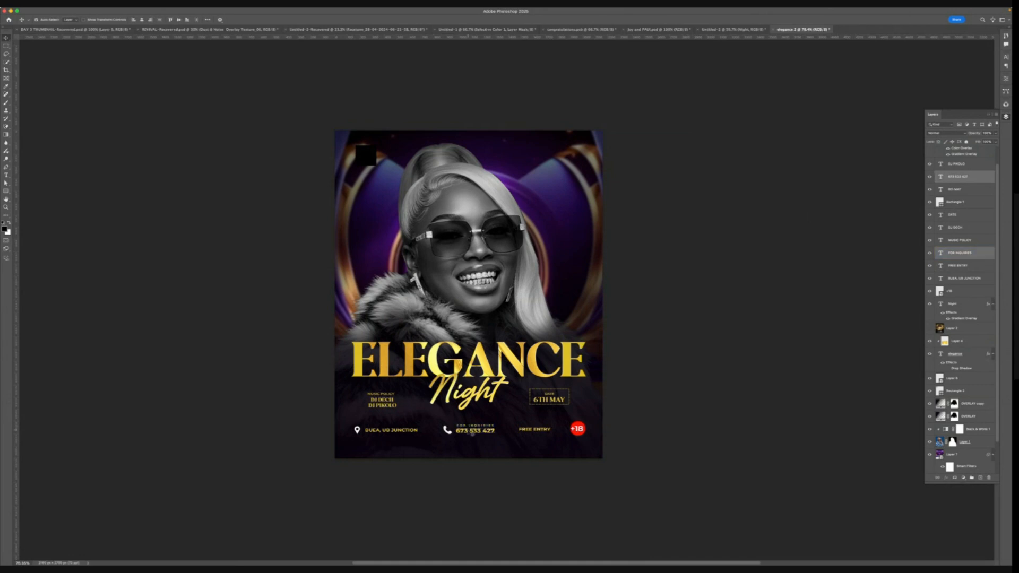
left_click(415, 433, "shift")
left_click(391, 404, "shift")
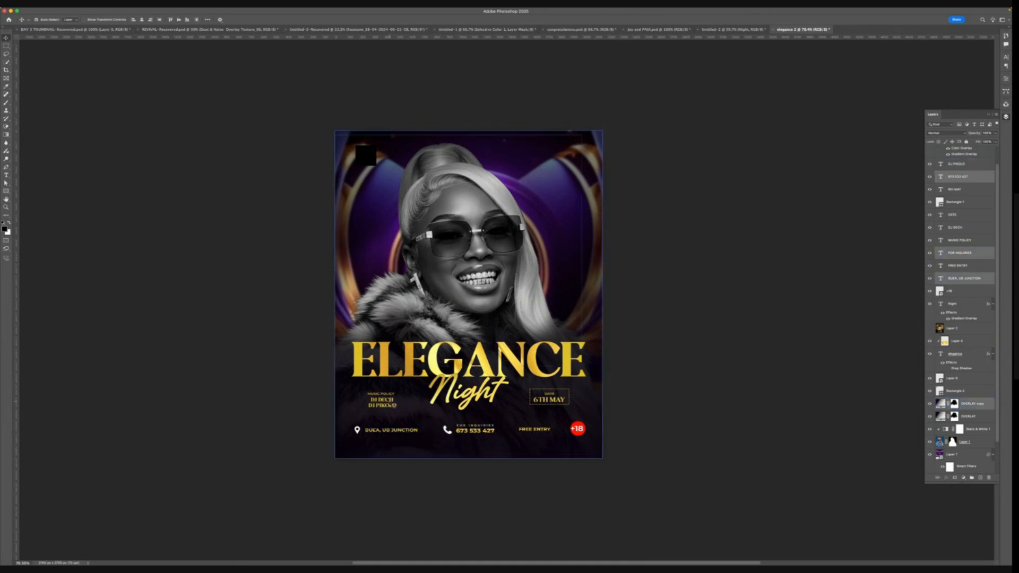
left_click(972, 403)
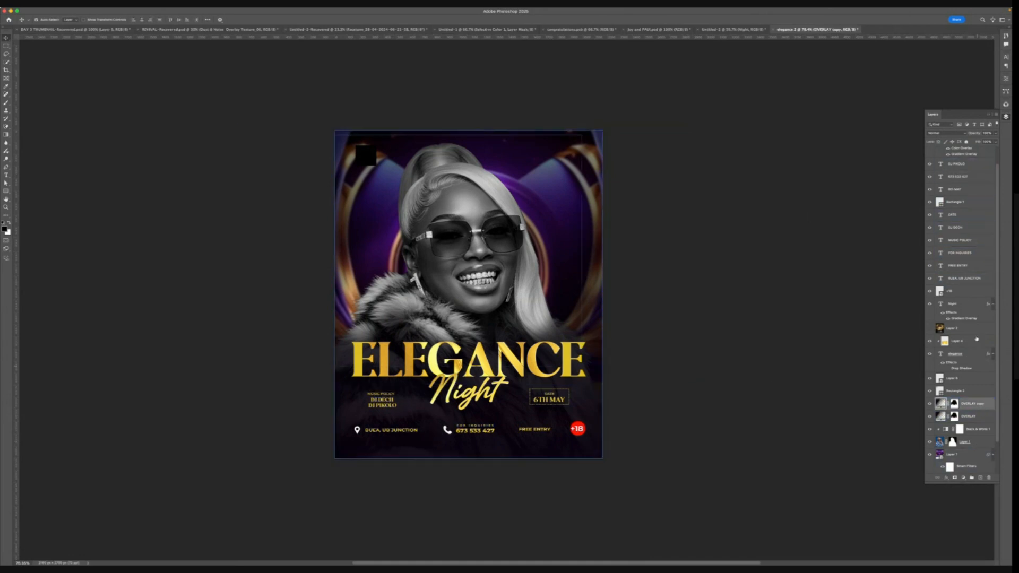
left_click(1006, 79)
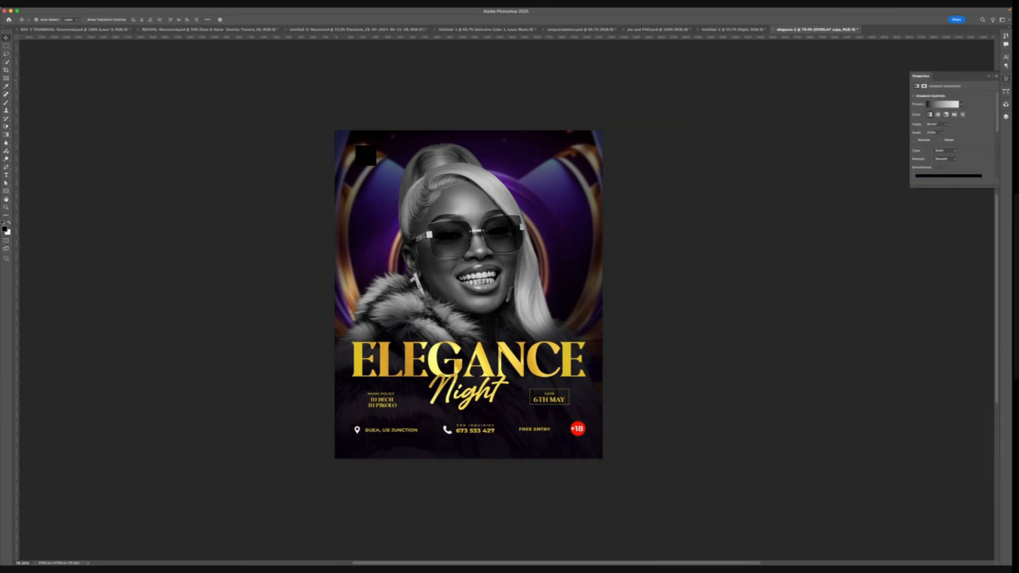
left_click(1005, 116)
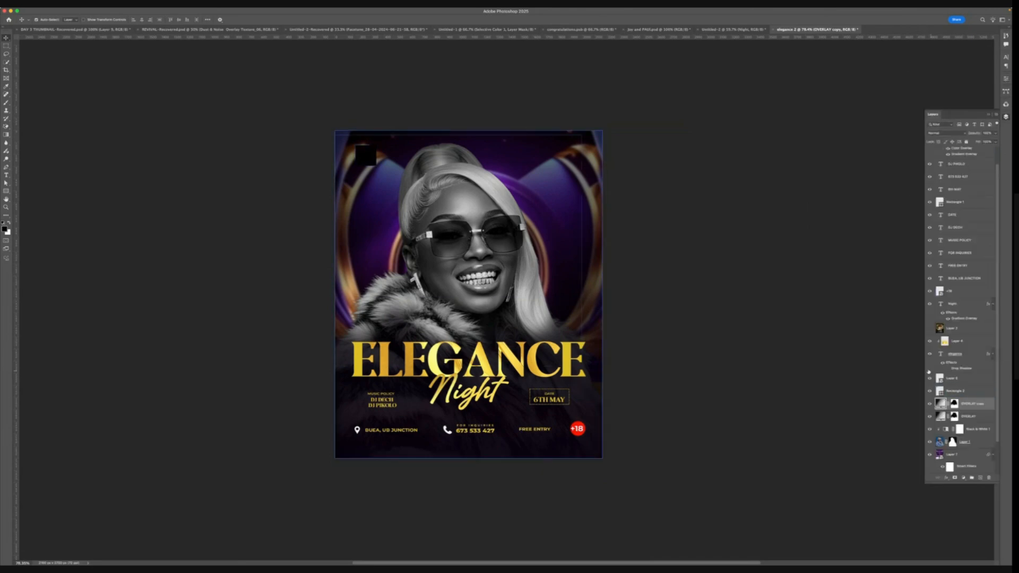
- Select the music policy, location and inquiries text layers and change their text color to white
left_click(965, 254)
left_click(965, 278)
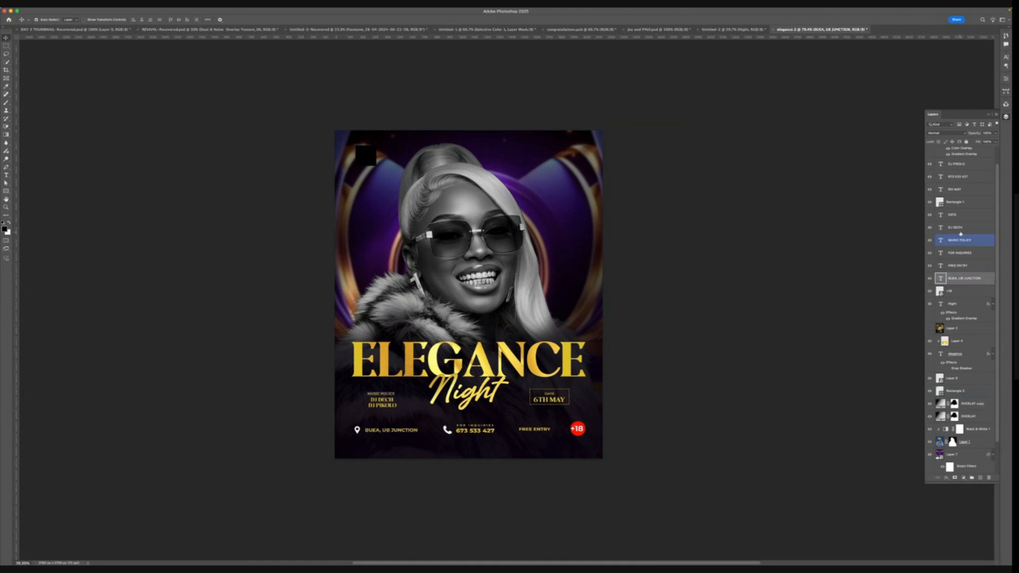
left_click(959, 219, "shift")
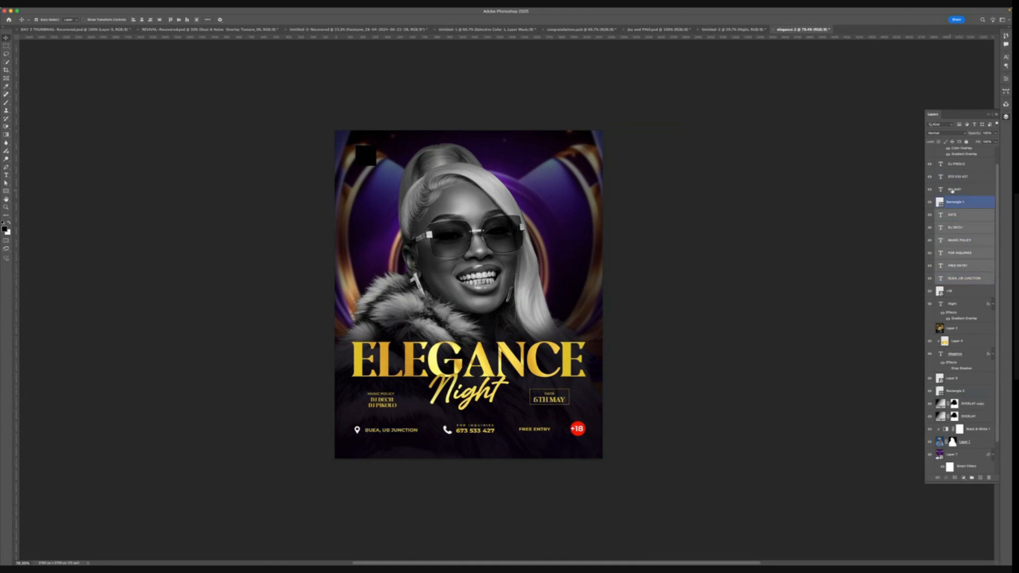
left_click(1006, 78)
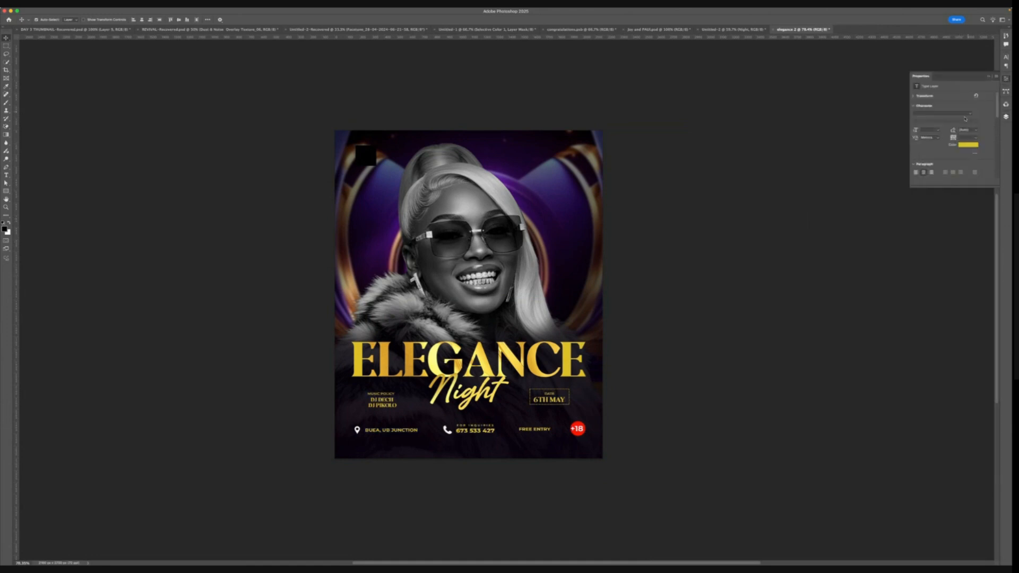
left_click(967, 145)
left_click_drag(685, 288, 639, 266)
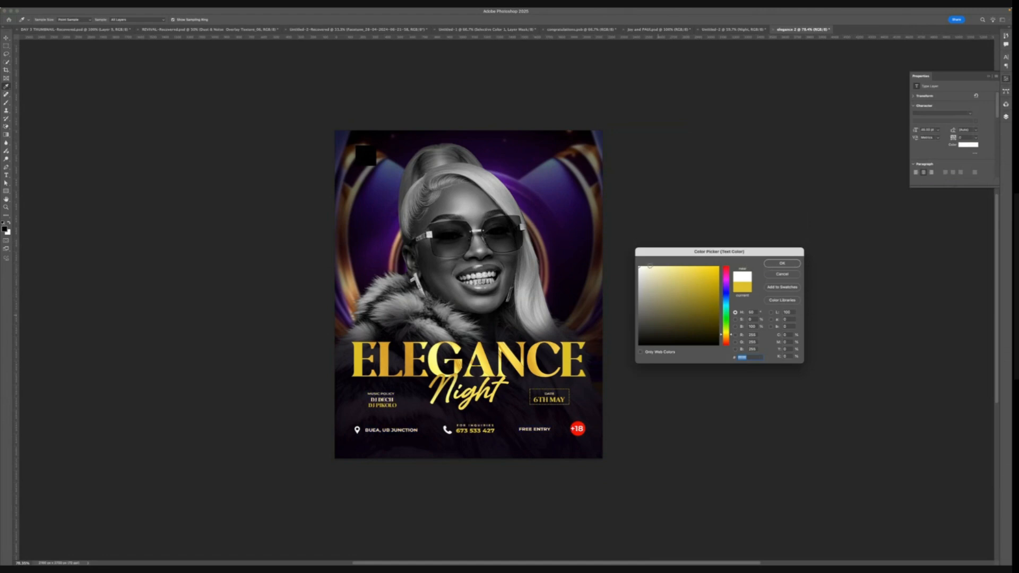
left_click(782, 263)
key("v")
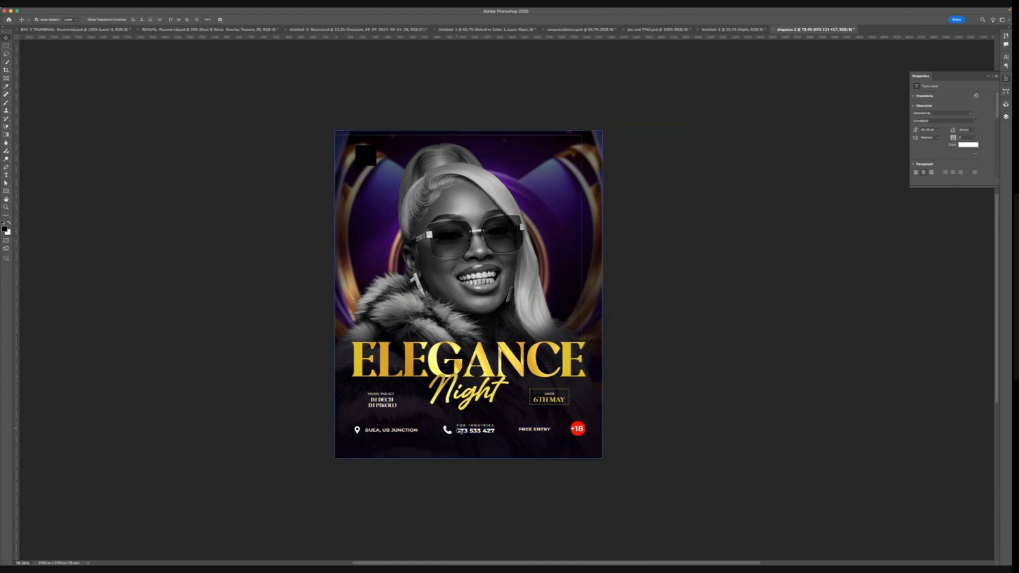
- Break the location text into two lines after "BUEA," and left-align it
left_click(416, 433)
key("b")
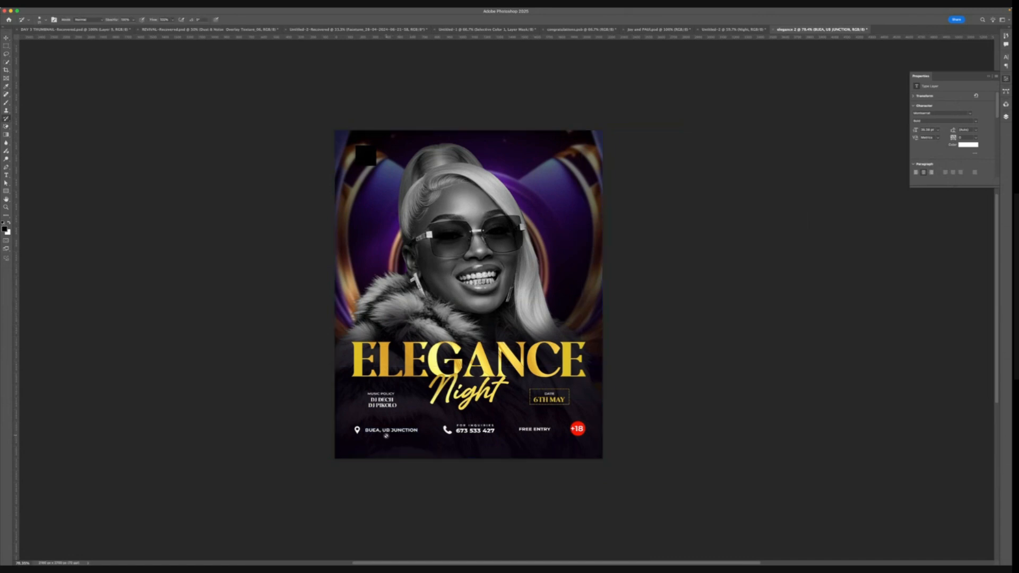
key("t")
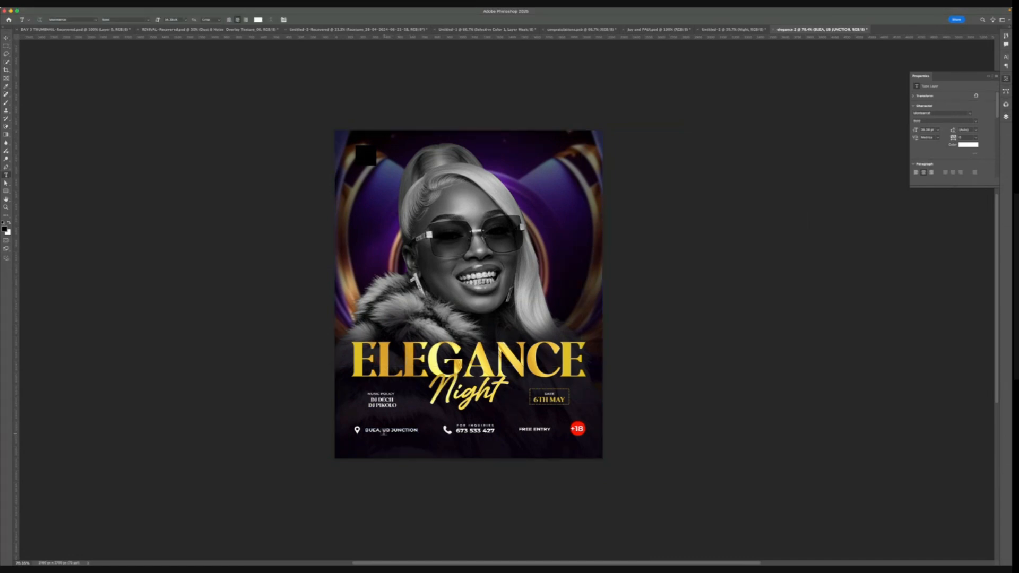
left_click(383, 432)
key("Return")
key("super+a")
left_click(230, 19)
left_click(6, 38)
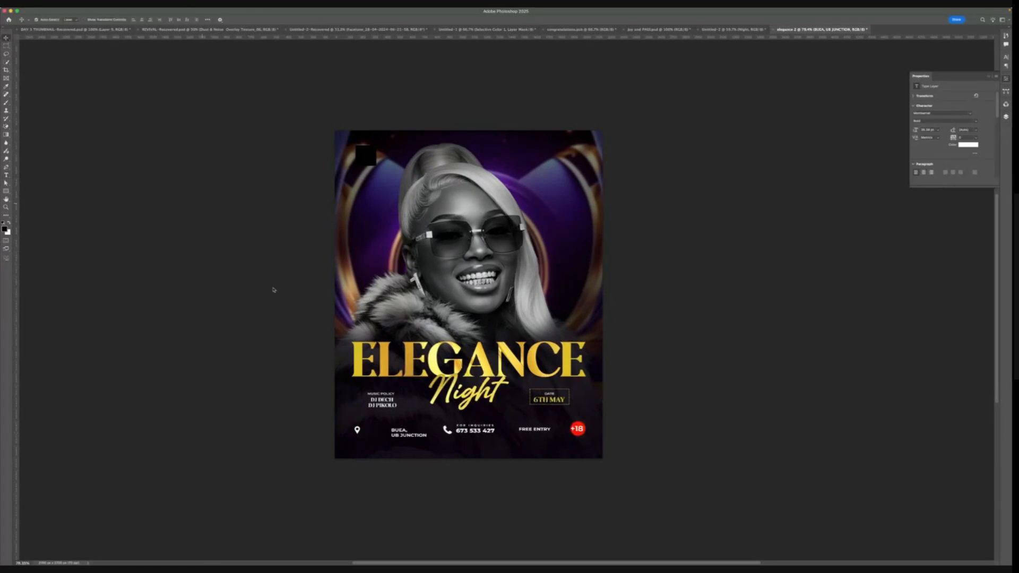
- Move the location text closer to the pin icon and scale it up
mouse_move(396, 435)
left_mouse_down()
mouse_move(370, 431)
mouse_move(410, 431)
left_mouse_up()
key("super+t")
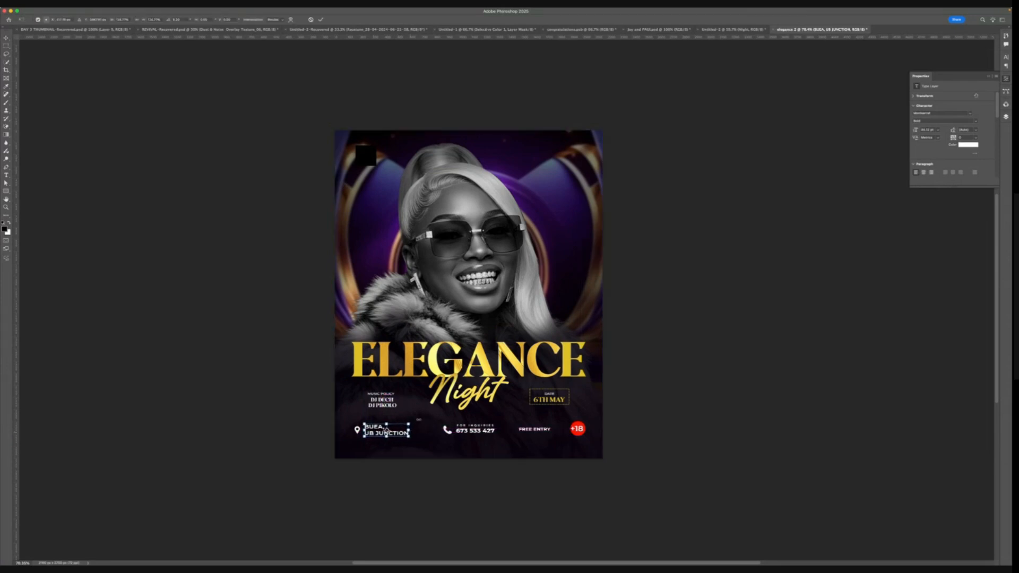
left_click(320, 19)
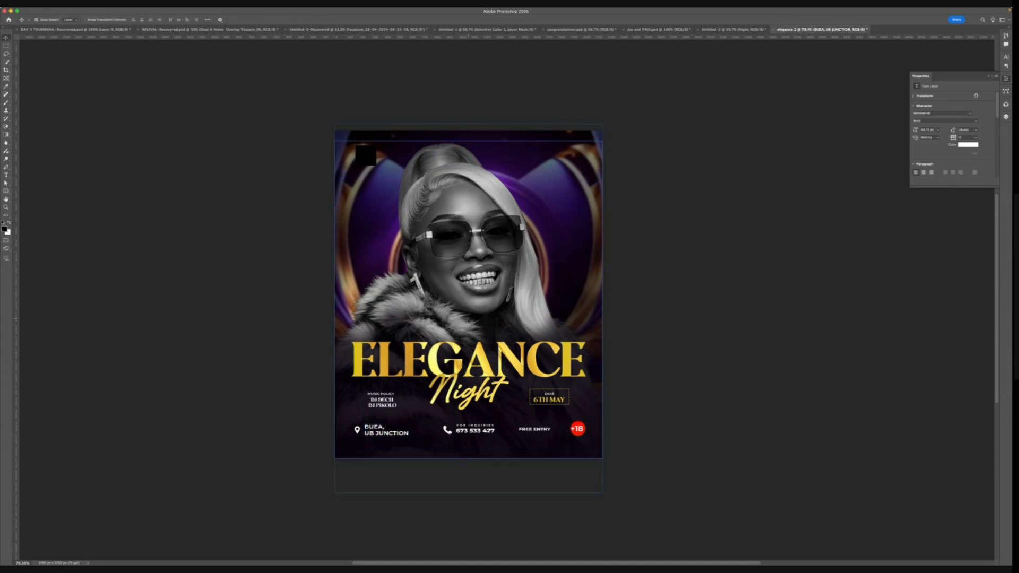
- Try to scale up the inquiries and phone number text block
left_click(482, 433)
double_click(482, 432)
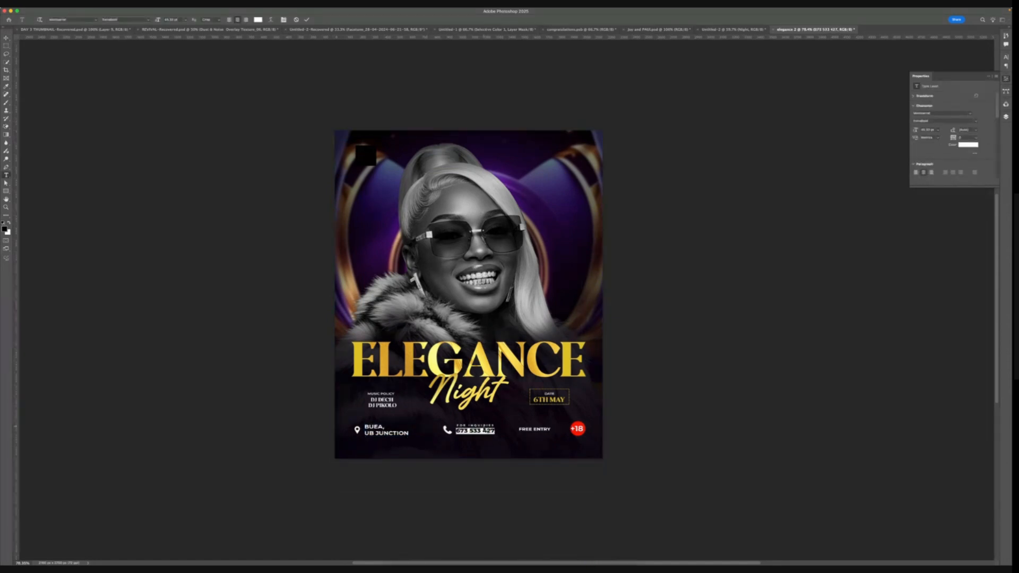
scroll(485, 433, "up", 10)
left_click(502, 461)
left_click(501, 364, "shift")
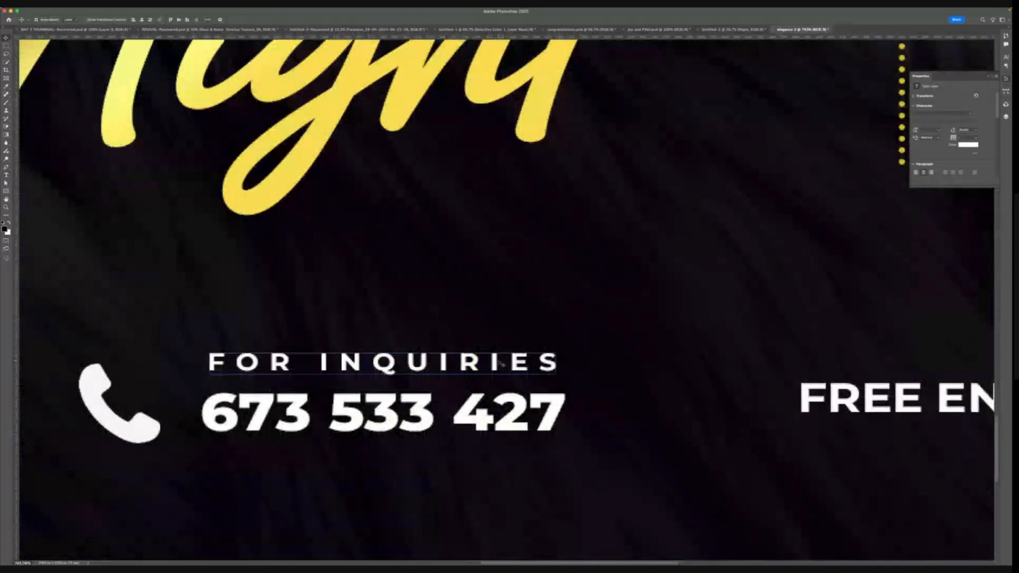
key("super+t")
left_click_drag(564, 391, 705, 393)
scroll(594, 395, "down", 10)
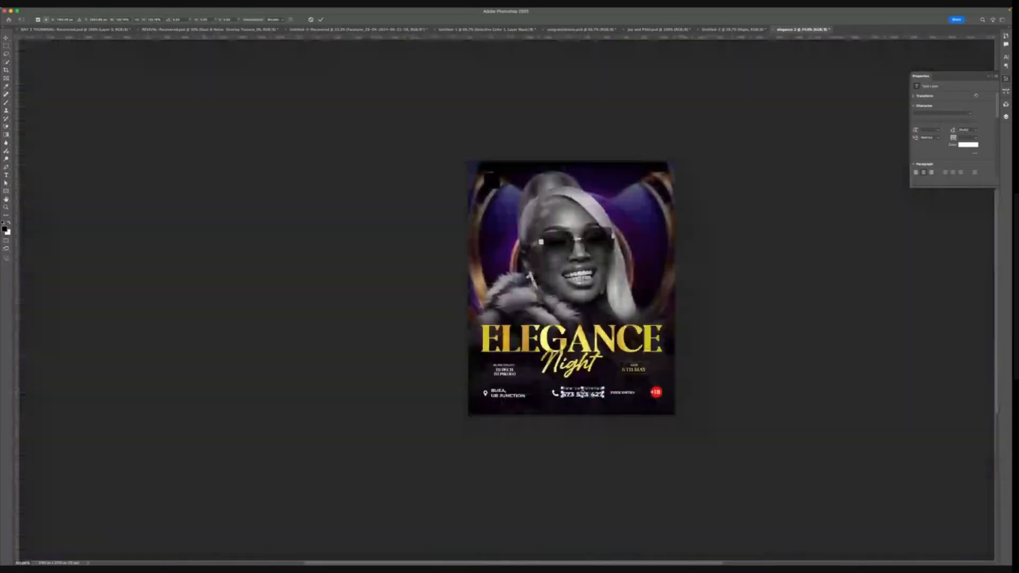
scroll(594, 395, "up", 3)
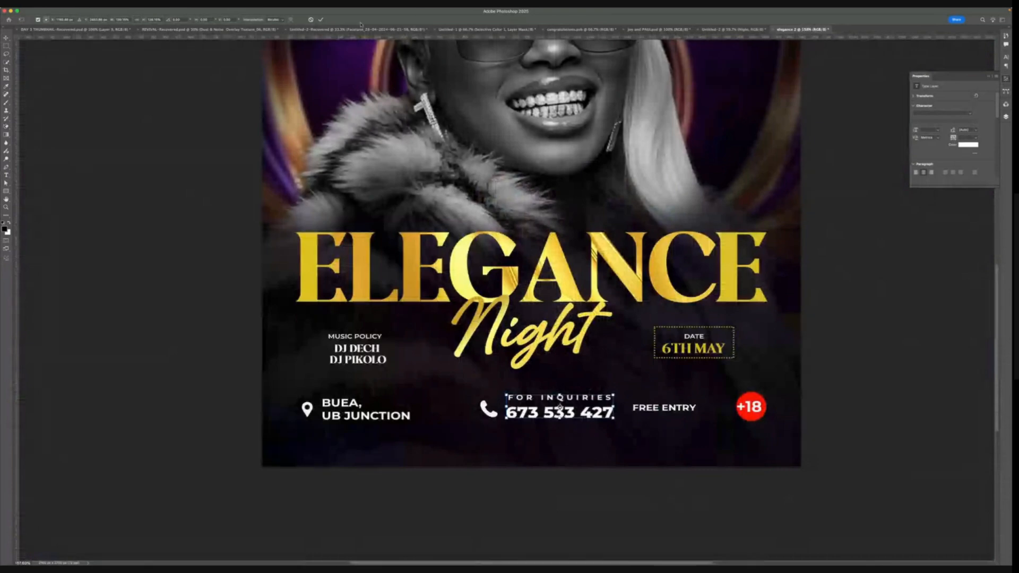
key("ctrl+z")
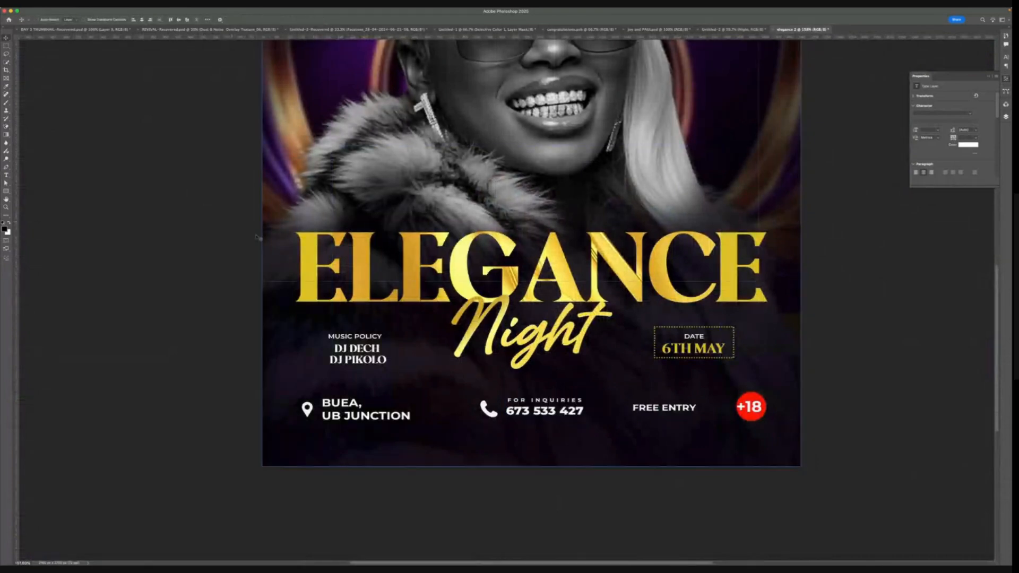
- Scale up the inquiries and phone number text block and shift it left toward the phone icon
left_click_drag(584, 398, 607, 396)
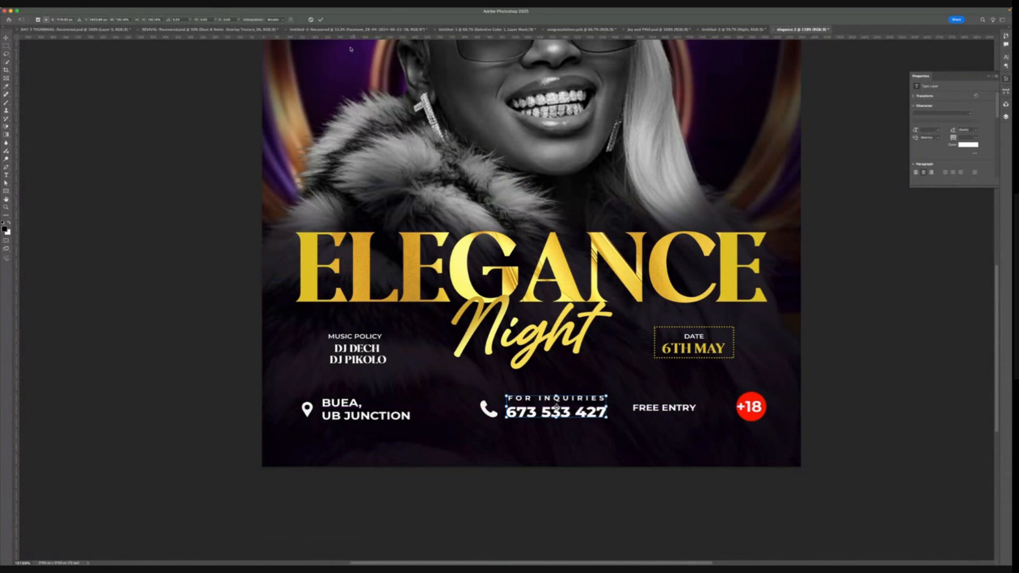
left_click(321, 20)
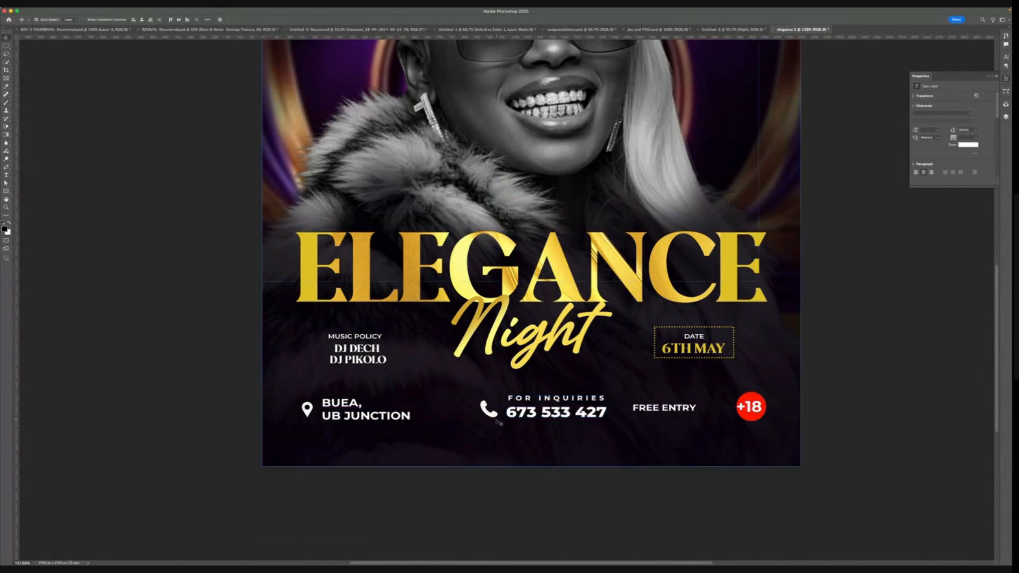
left_click_drag(525, 398, 508, 399)
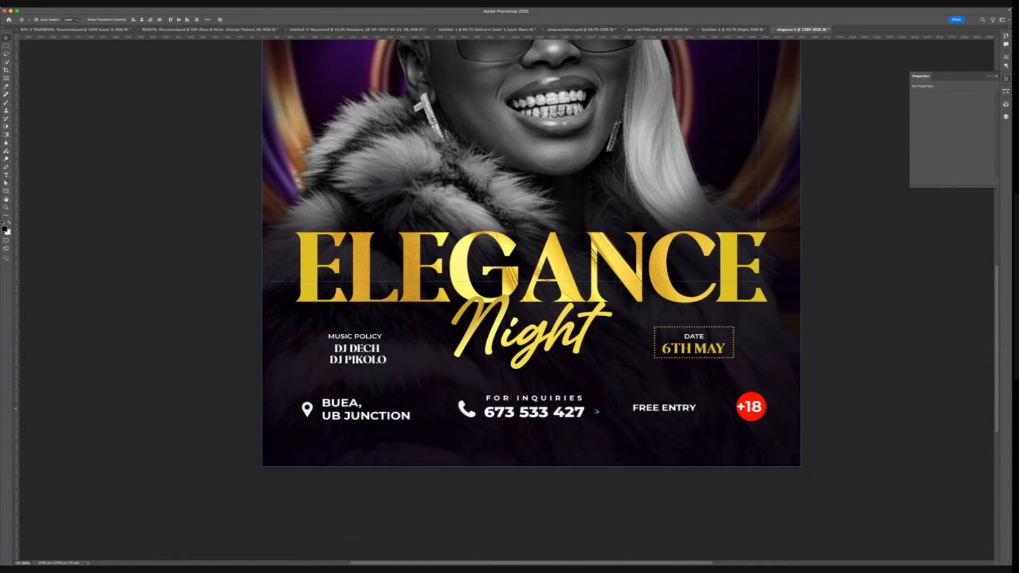
scroll(595, 409, "down", 2)
scroll(620, 406, "right", 3)
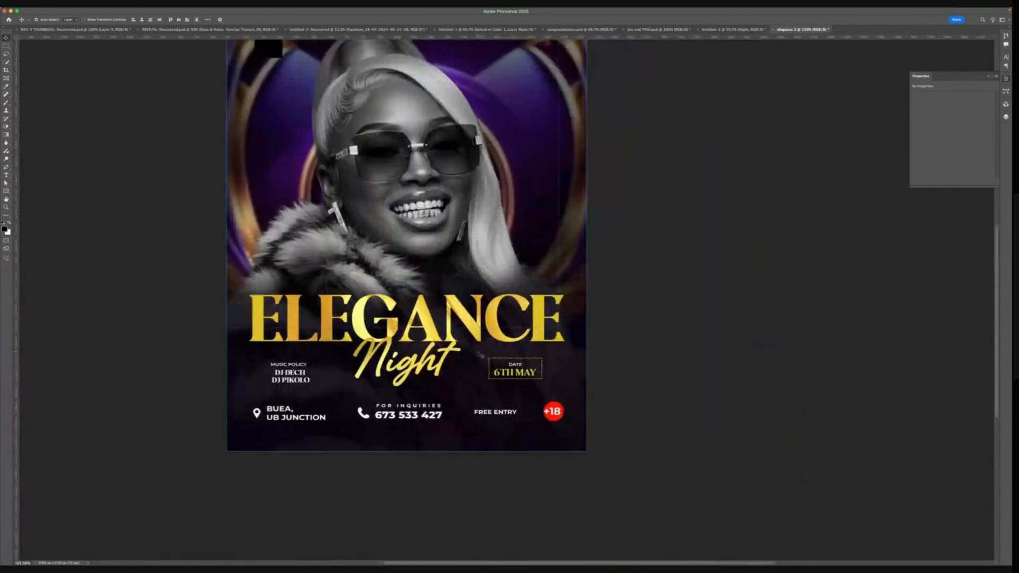
scroll(478, 351, "down", 2)
left_click(478, 351)
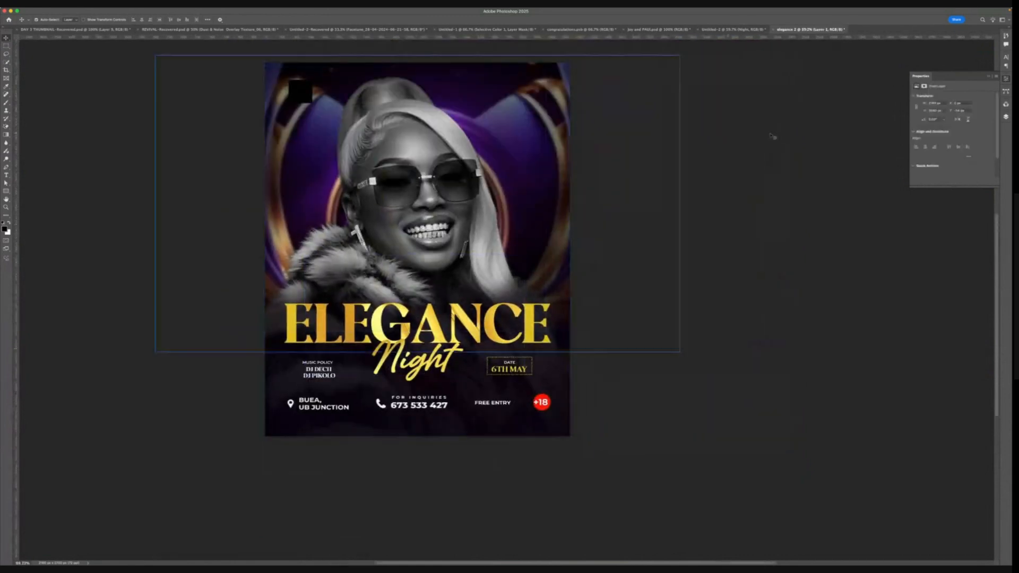
left_click(1005, 116)
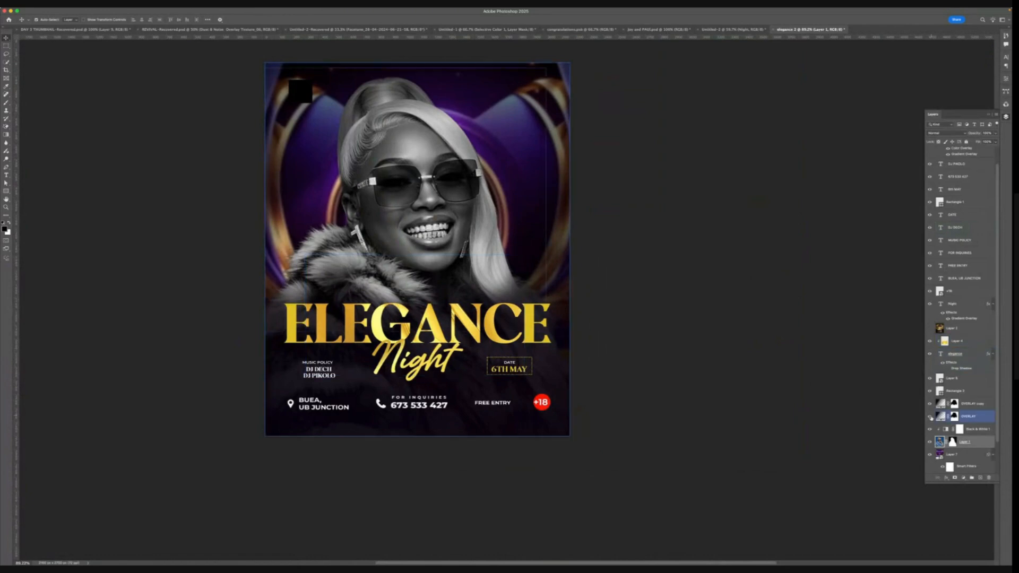
- Add a Color Lookup adjustment layer at the top of the layer stack using the Crisp_Warm look
left_click(929, 429)
scroll(447, 276, "down", 2)
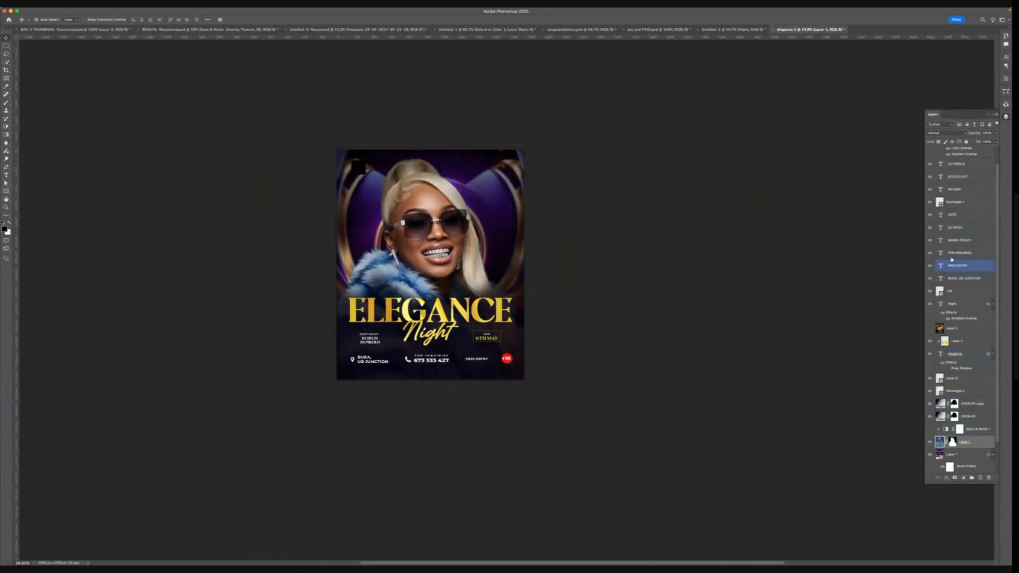
scroll(946, 197, "up", 2)
left_click(946, 197)
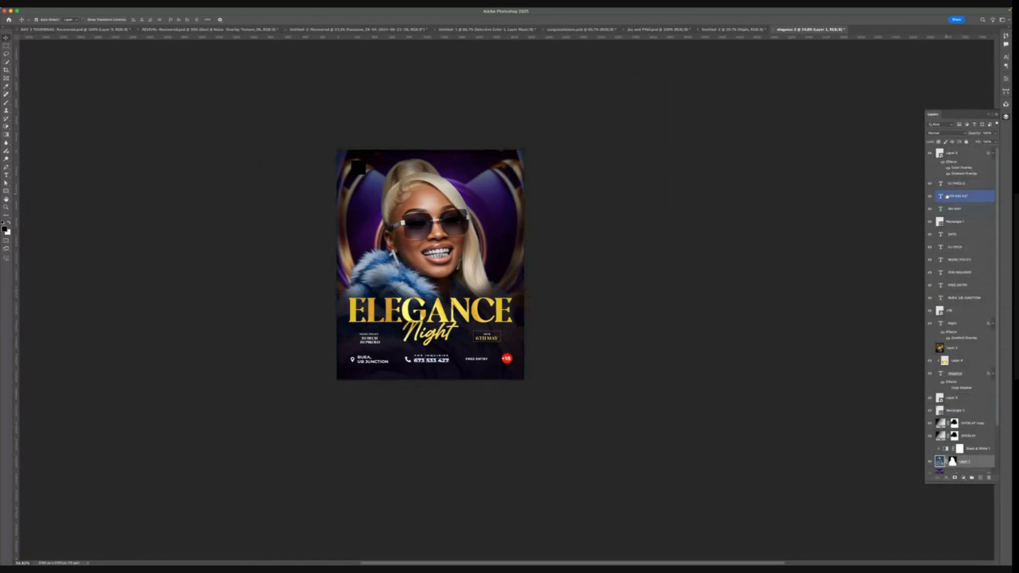
left_click(960, 153)
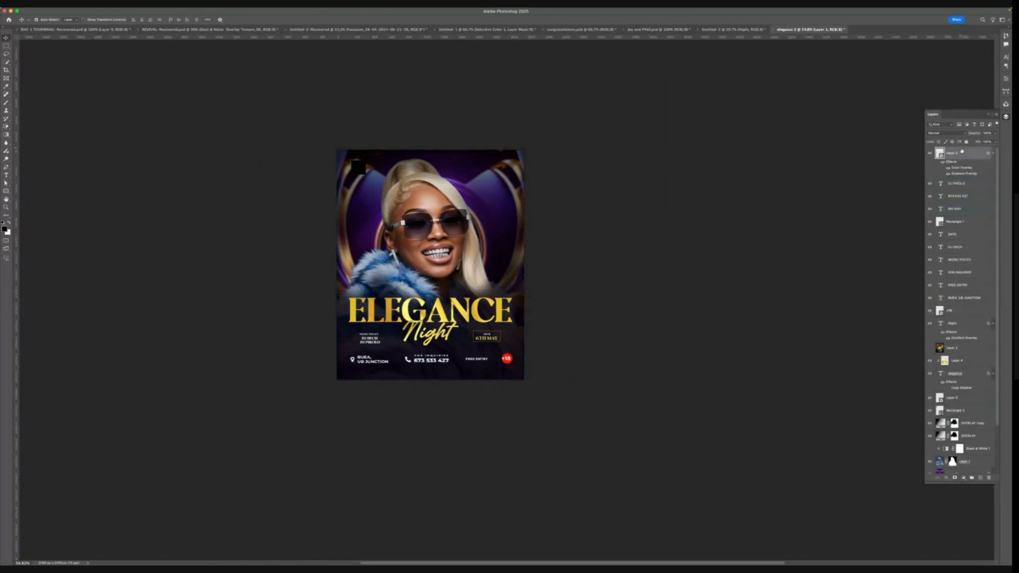
left_click(963, 478)
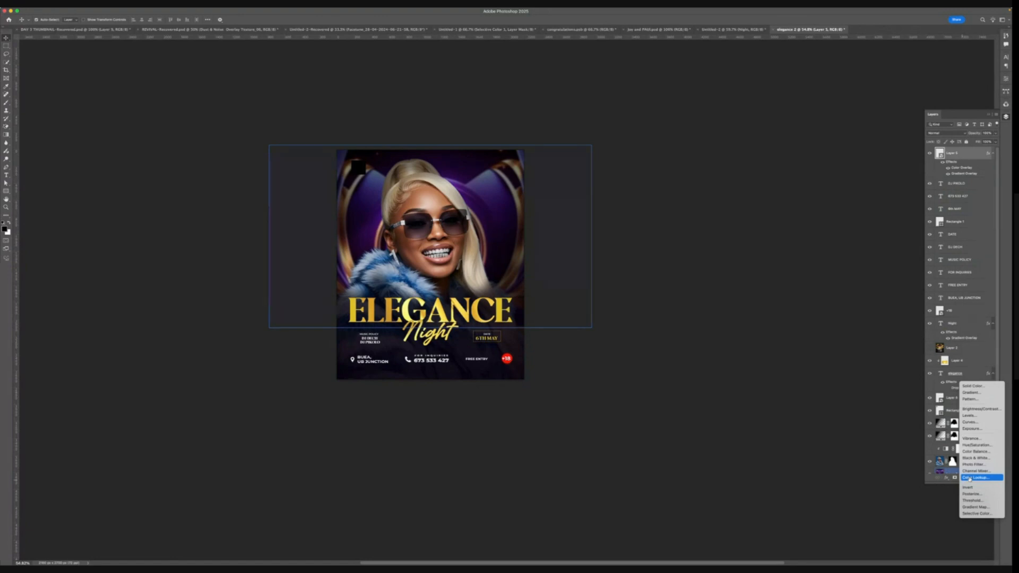
left_click(970, 478)
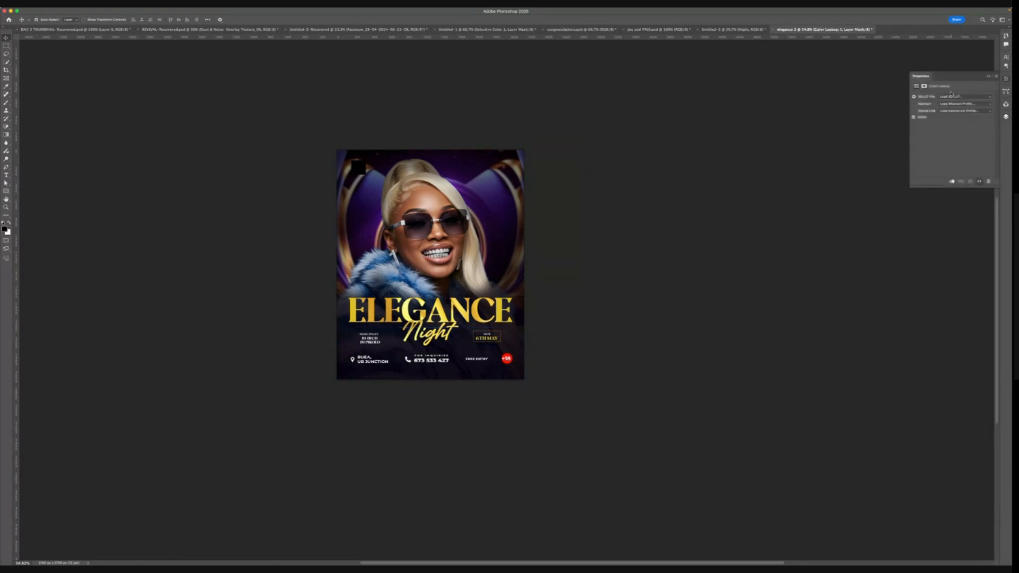
left_click(952, 96)
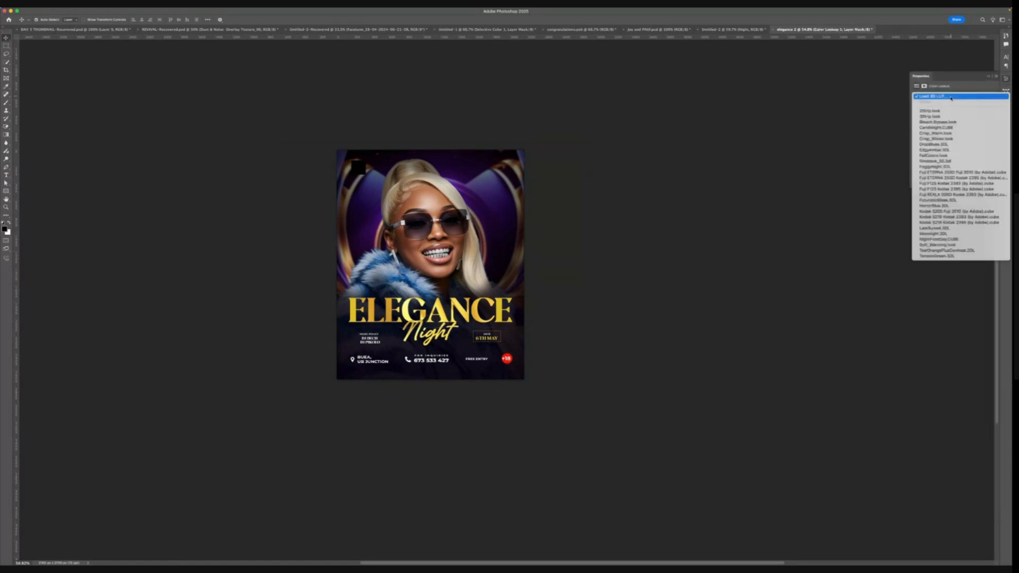
left_click(934, 133)
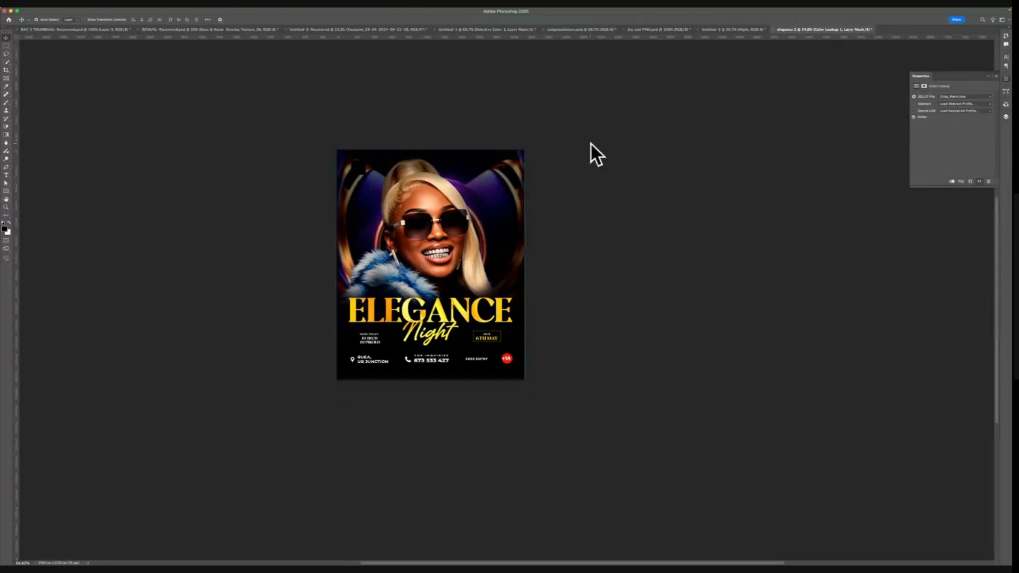
left_click(1005, 116)
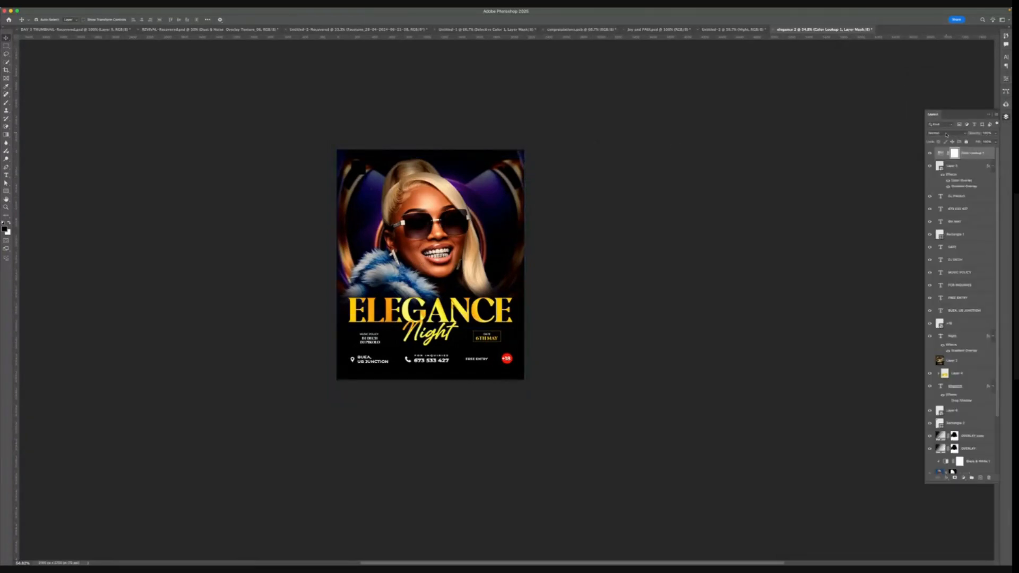
- Set the Color Lookup layer's blend mode to Color and lower its opacity
left_click(946, 134)
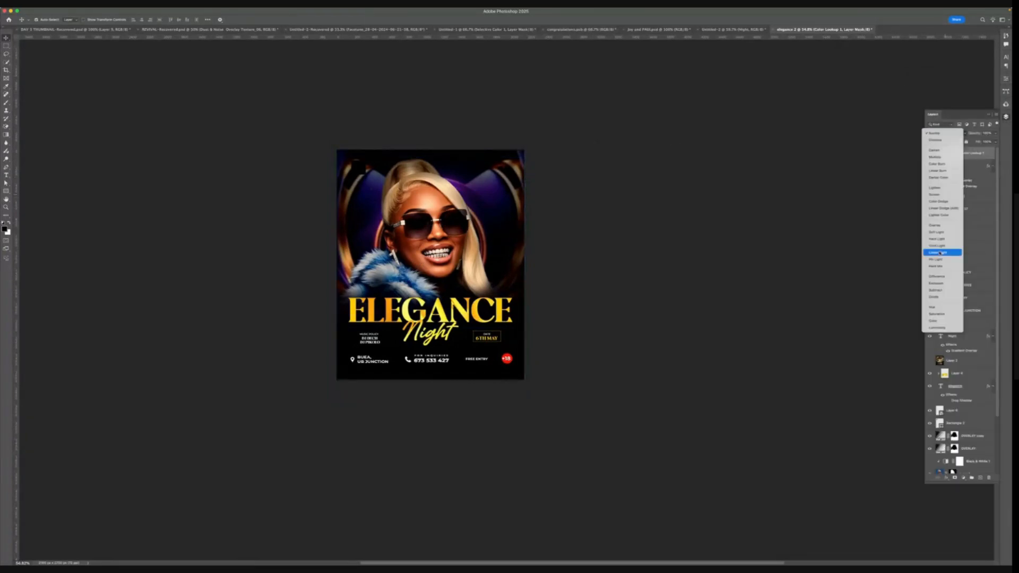
left_click(935, 320)
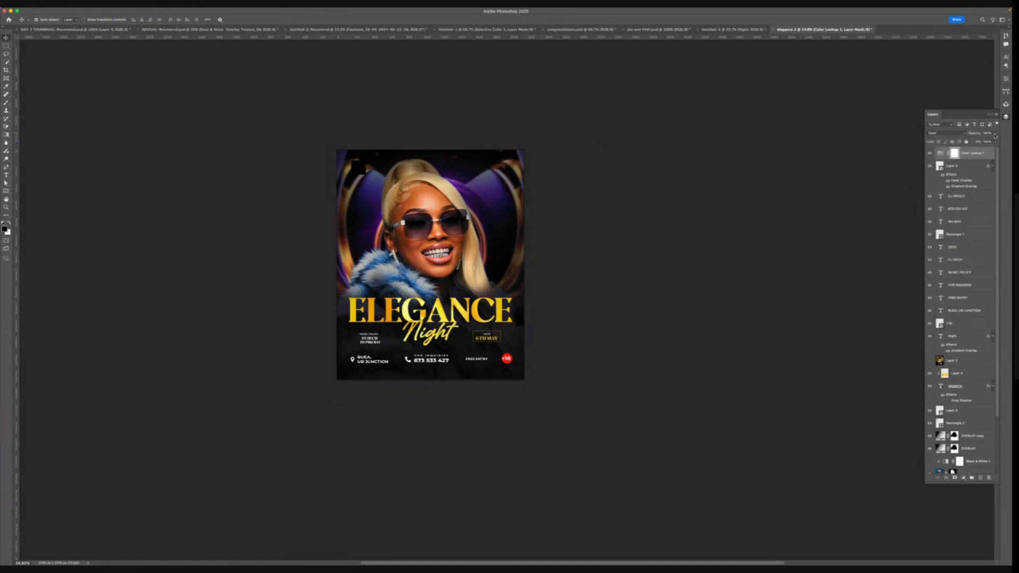
left_click(991, 136)
left_click_drag(985, 141, 984, 141)
left_click(1005, 118)
left_click(1006, 115)
- Add a Color Balance adjustment layer and shift its colour slider slightly
left_click(963, 477)
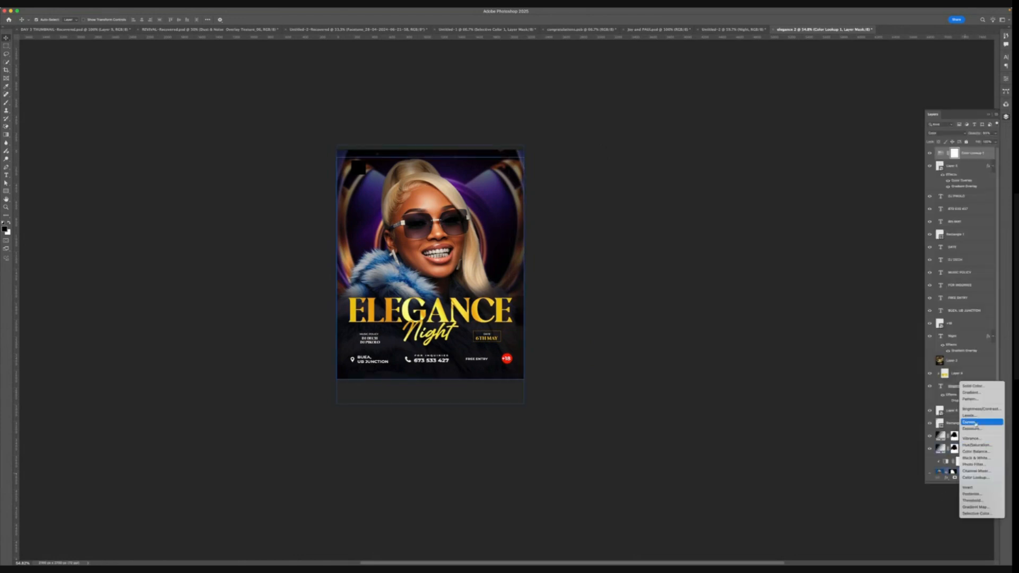
left_click(975, 452)
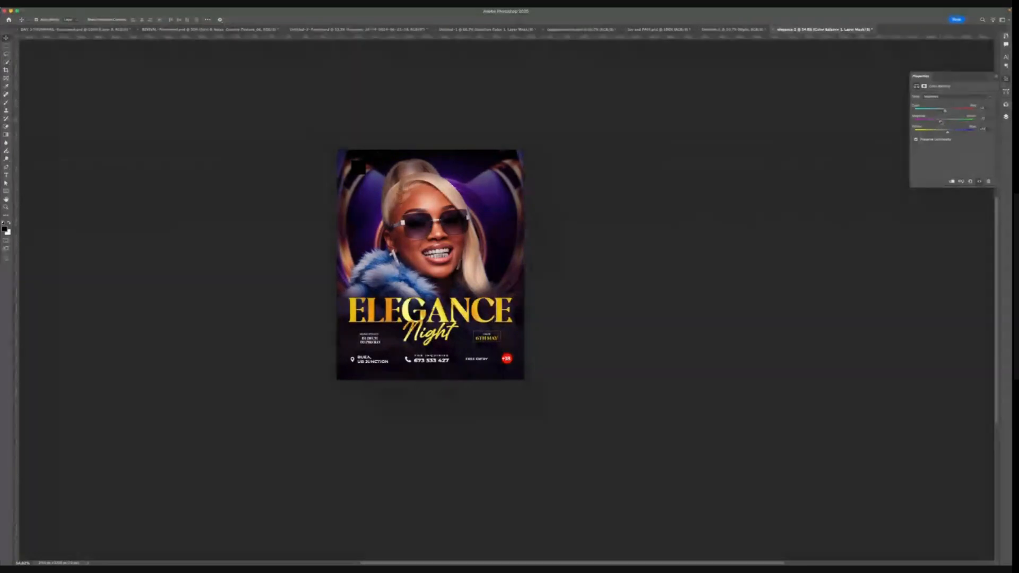
left_click_drag(945, 112, 941, 112)
left_click(937, 98)
left_click(938, 103)
left_click(991, 76)
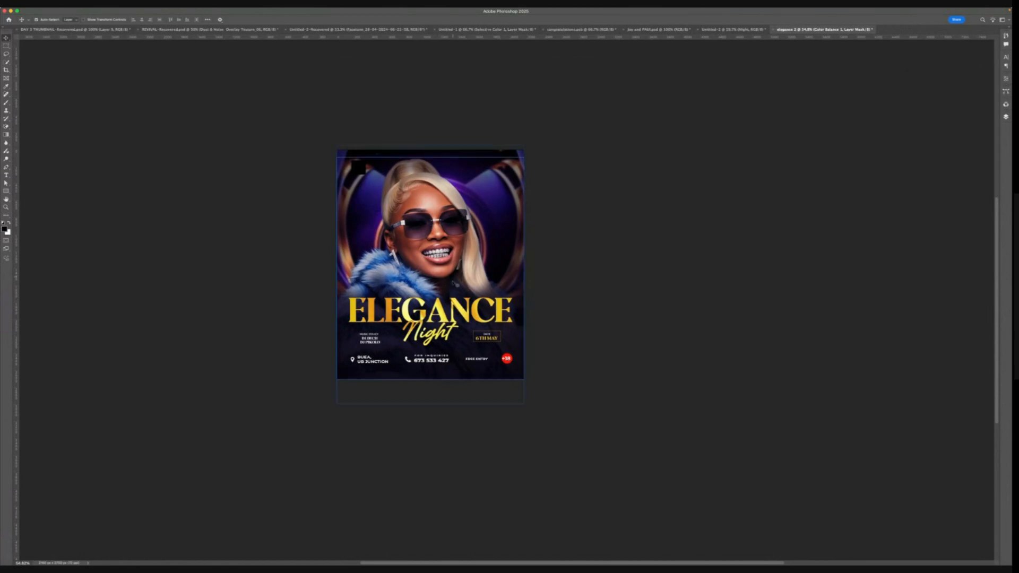
- Add a Curves adjustment layer above the Color Balance layer
scroll(461, 360, "up", 2)
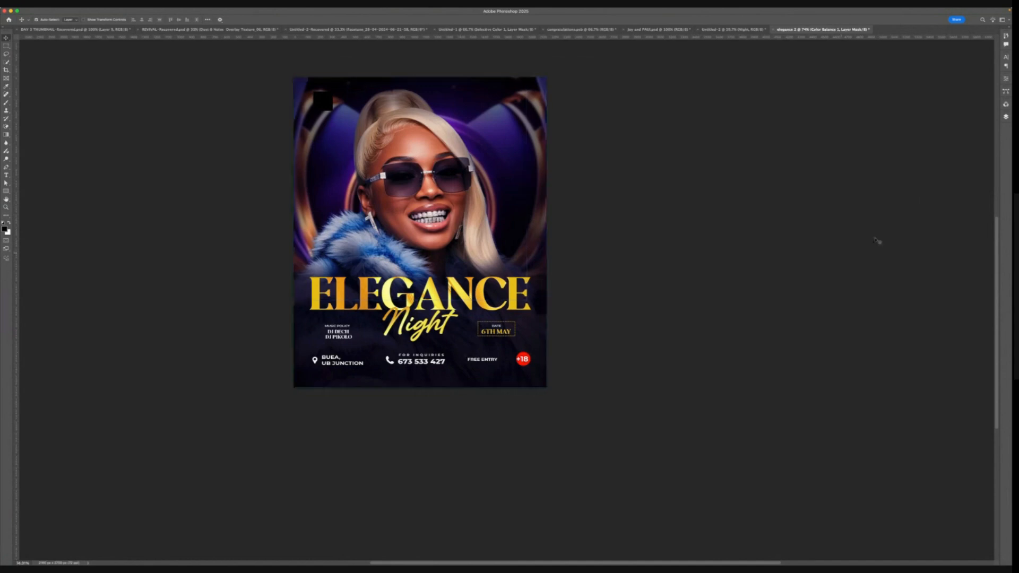
left_click(1005, 116)
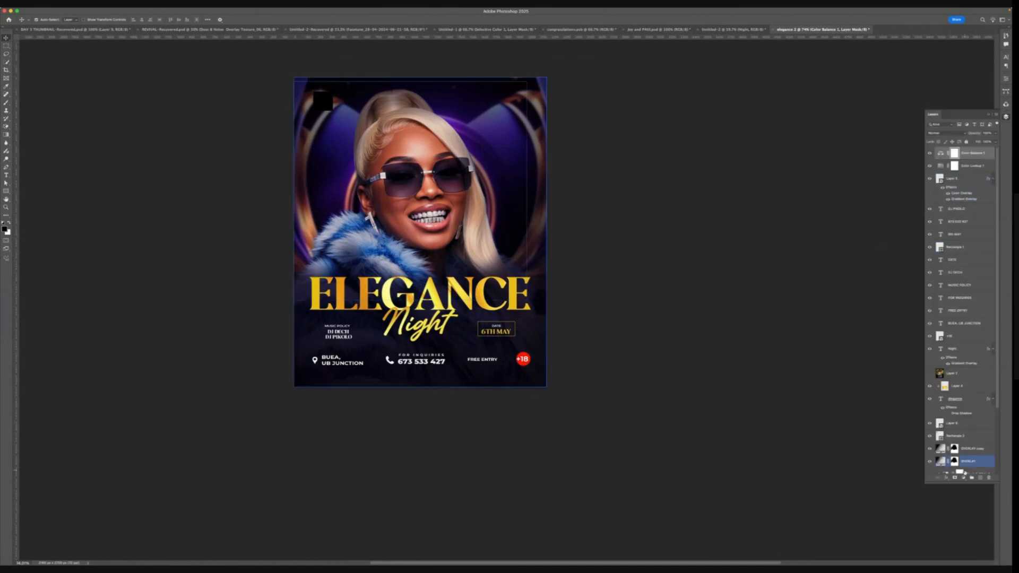
left_click(963, 478)
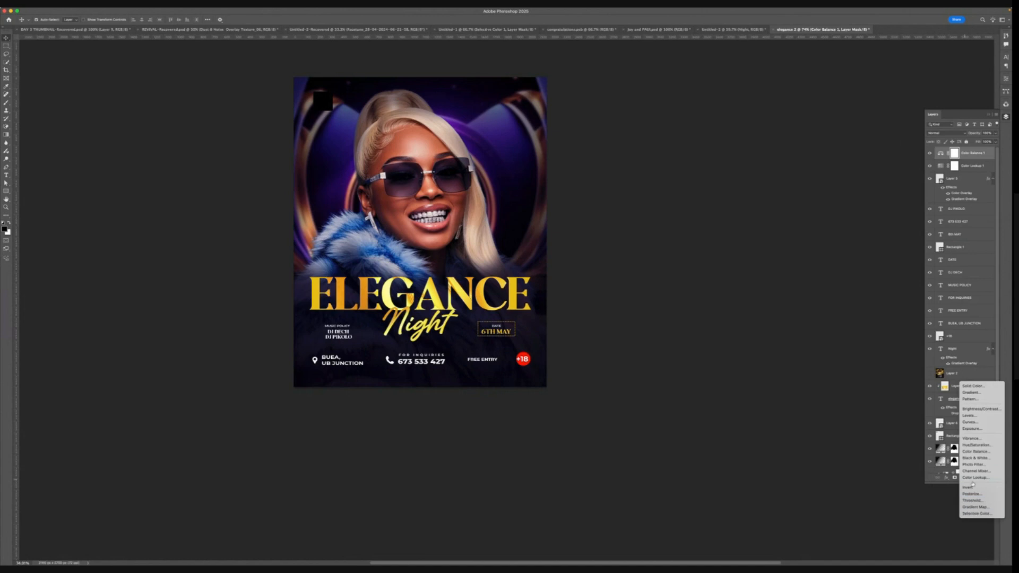
left_click(972, 284)
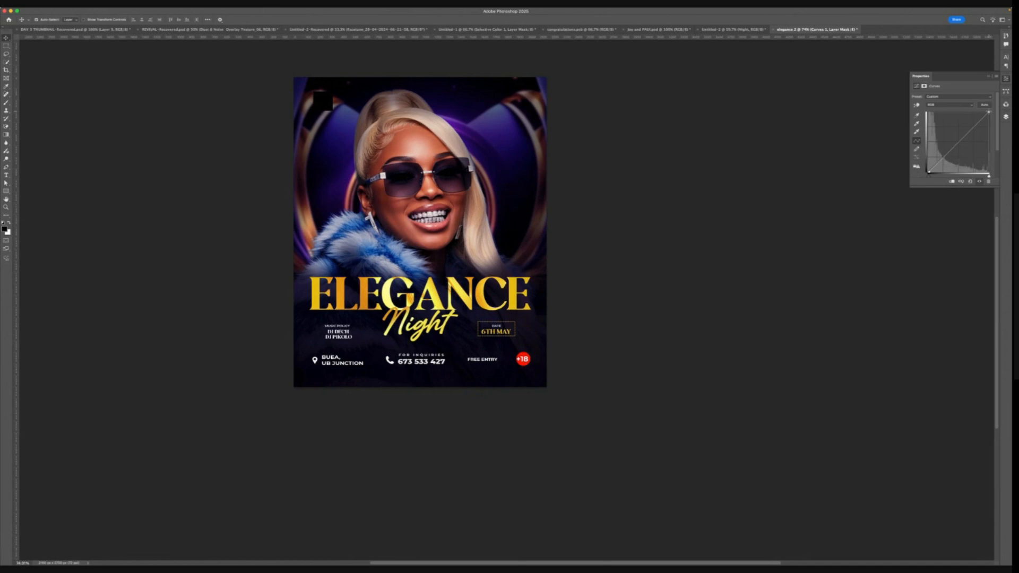
left_click(959, 141)
left_click(988, 79)
scroll(477, 280, "down", 3)
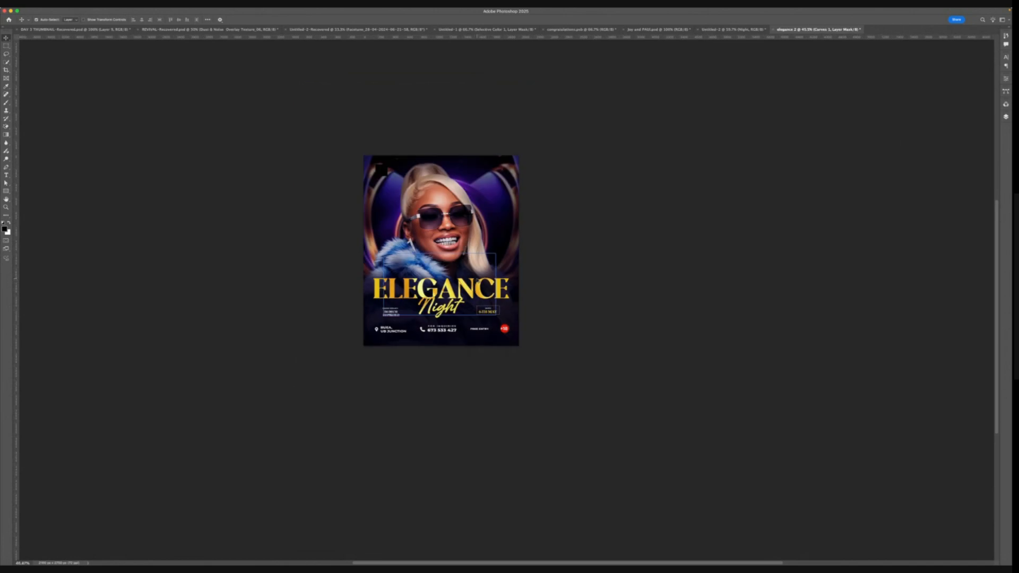
scroll(477, 281, "up", 2)
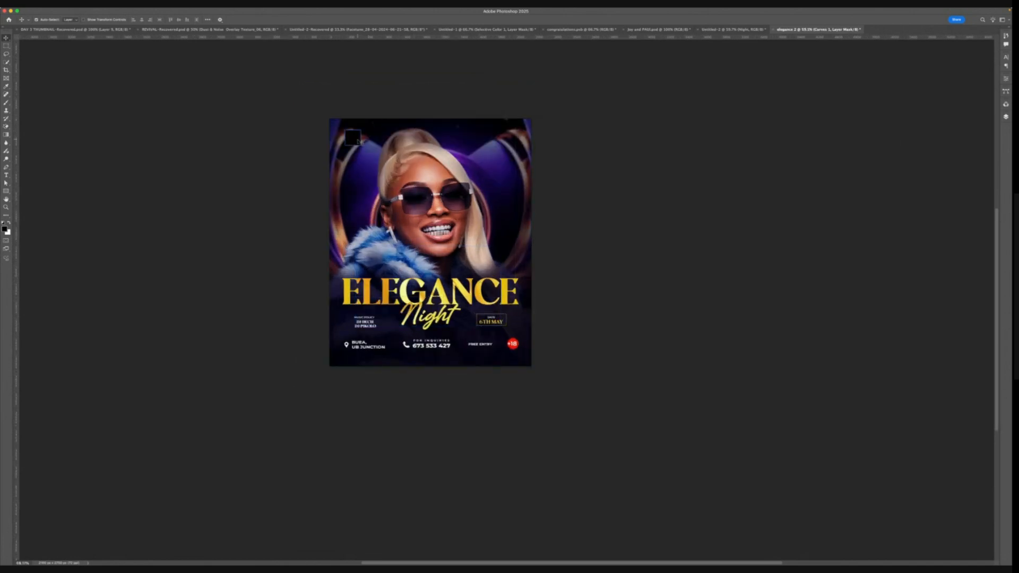
- Change the small square rectangle near the top-left corner to white, ffffff
left_click(423, 127)
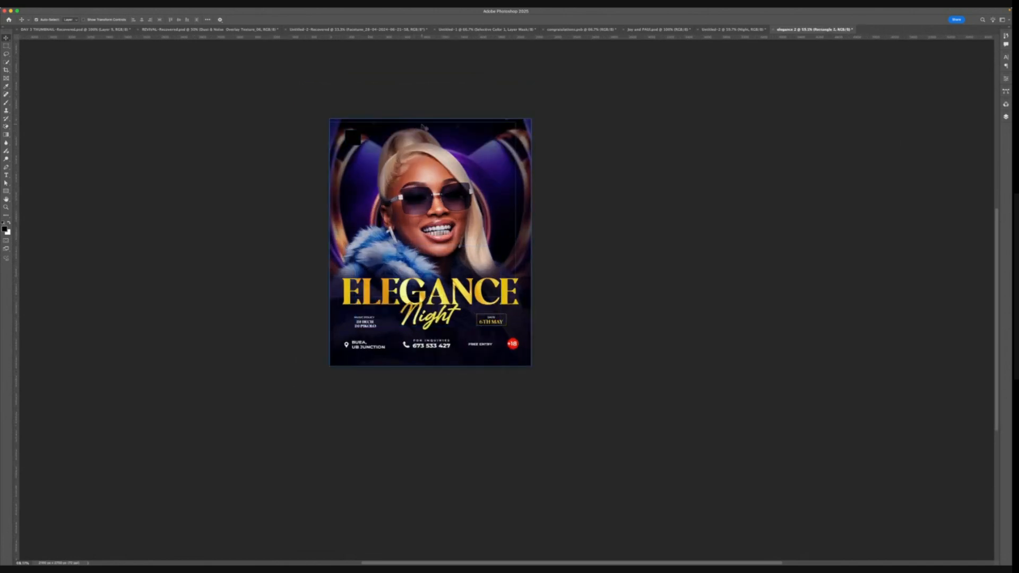
left_click(1006, 118)
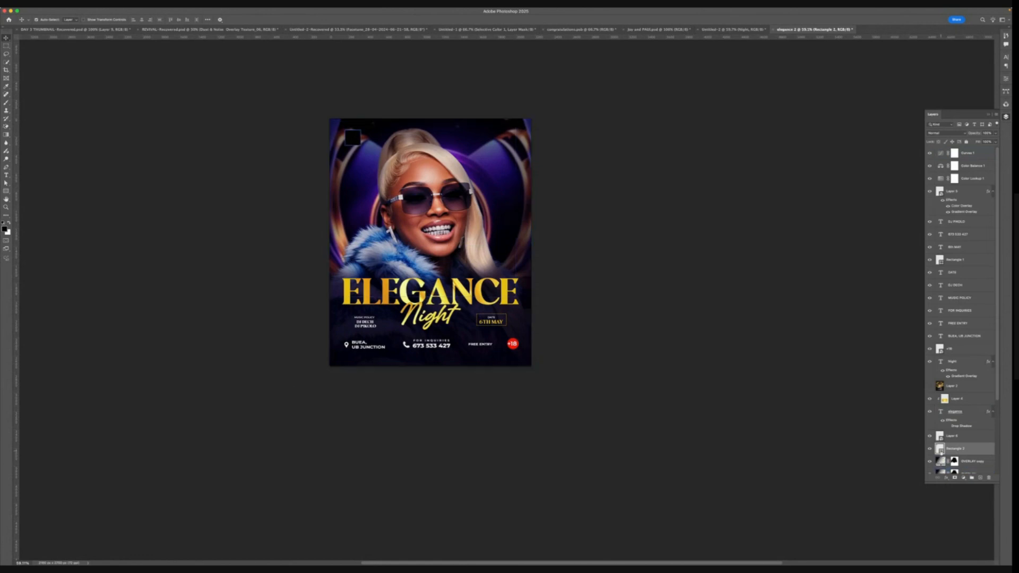
double_click(938, 449)
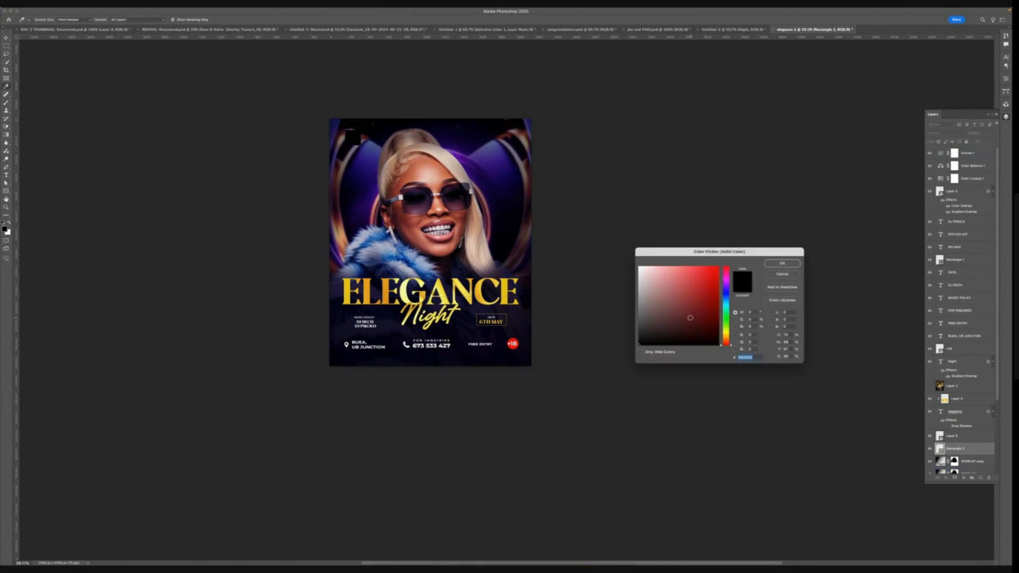
type("ffffff")
left_click(782, 263)
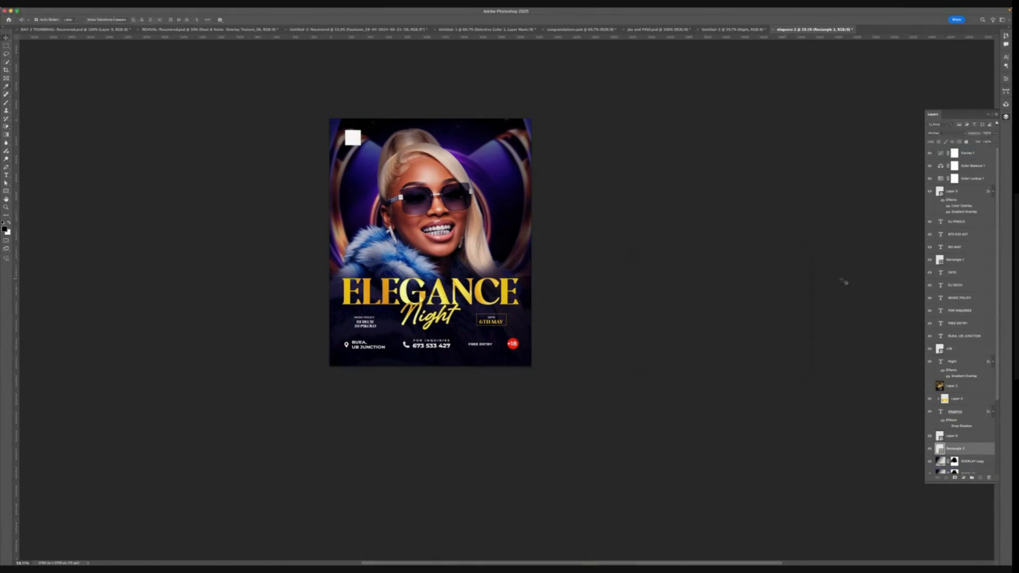
- Stamp all visible layers into a new top layer and convert it to a smart object
left_click(968, 153)
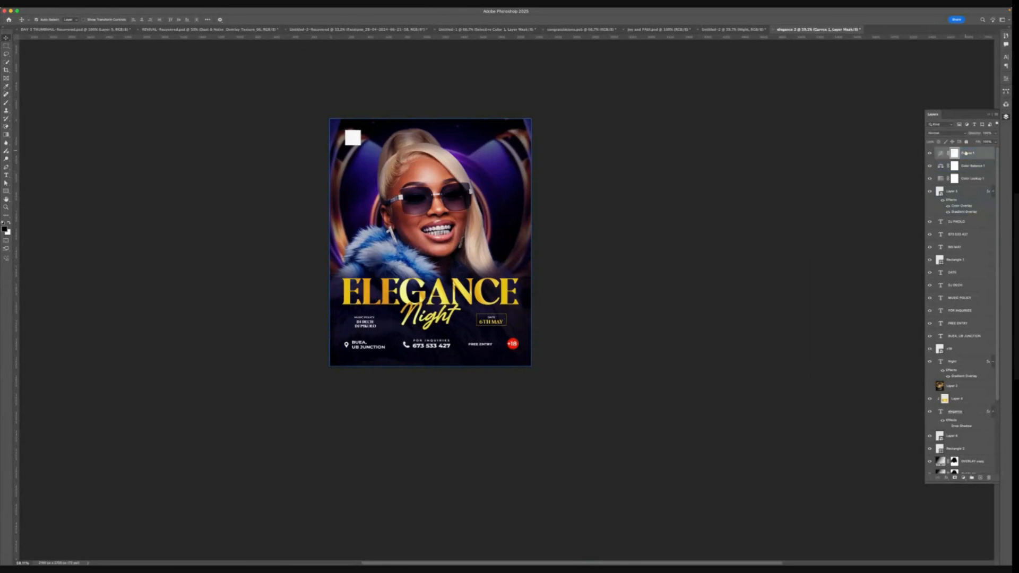
key("super+alt+shift+e")
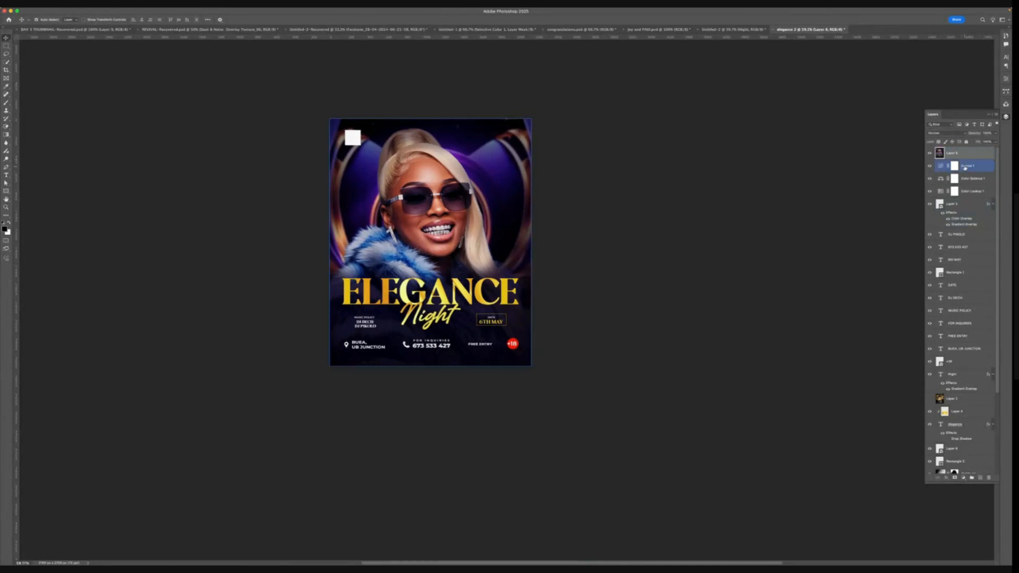
right_click(963, 153)
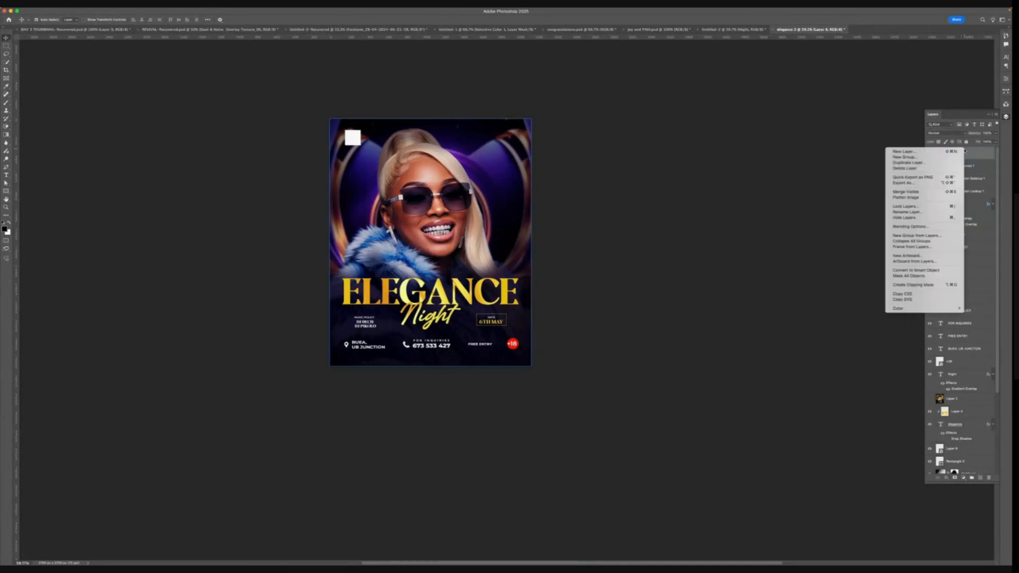
left_click(916, 270)
- Open the Camera Raw Filter on the stamped smart object and adjust the sharpening
left_click(197, 10)
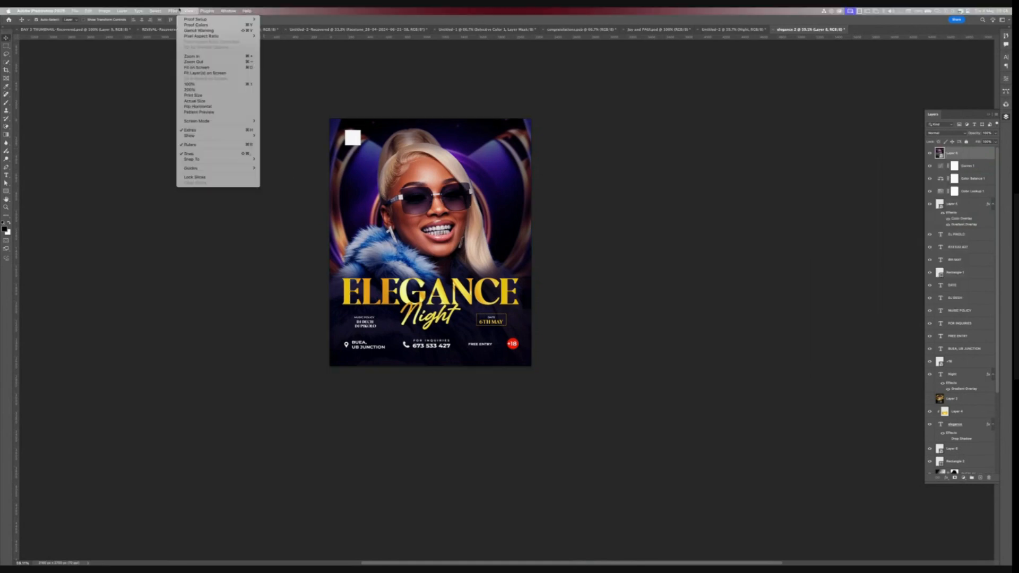
mouse_move(173, 10)
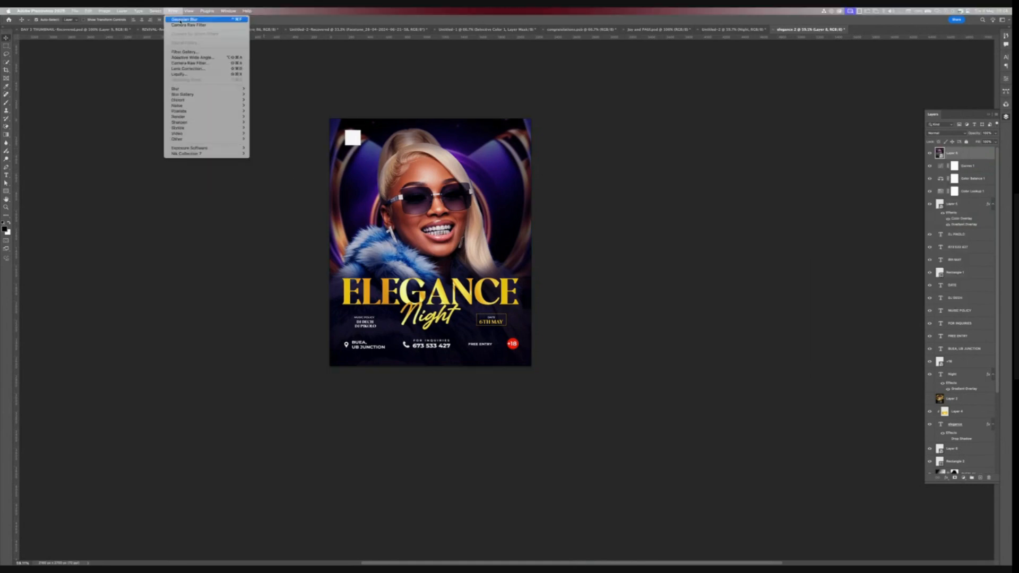
left_click(194, 63)
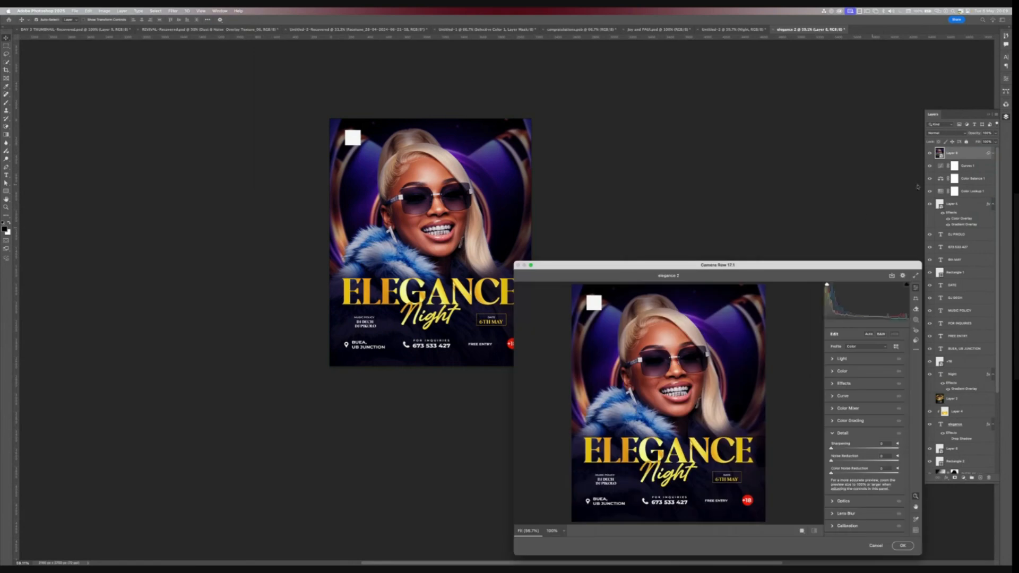
left_click_drag(674, 269, 664, 102)
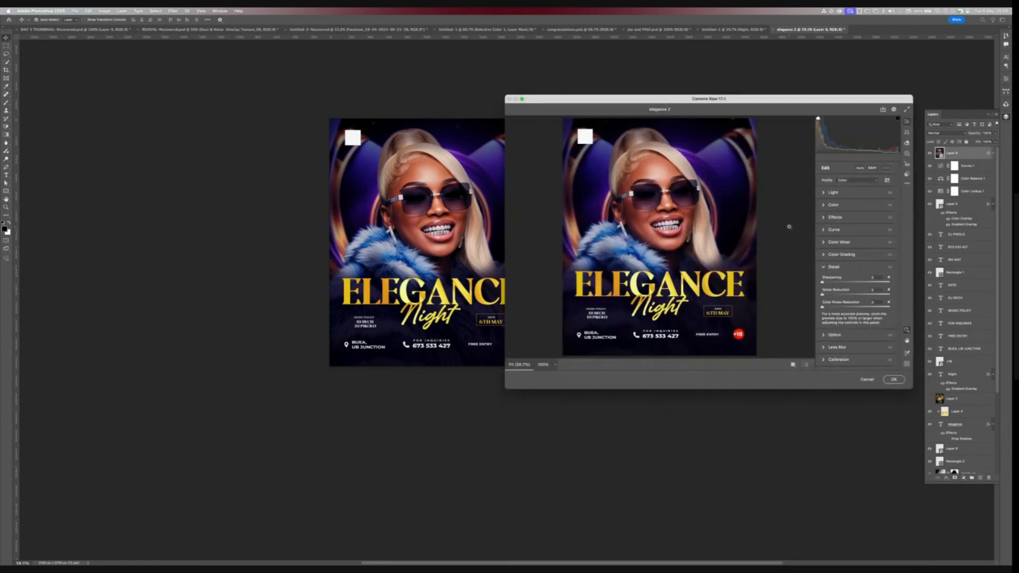
left_click_drag(828, 282, 833, 276)
- Tweak the Light and Color sliders in Camera Raw, slightly reducing saturation
left_click(835, 195)
left_click(834, 195)
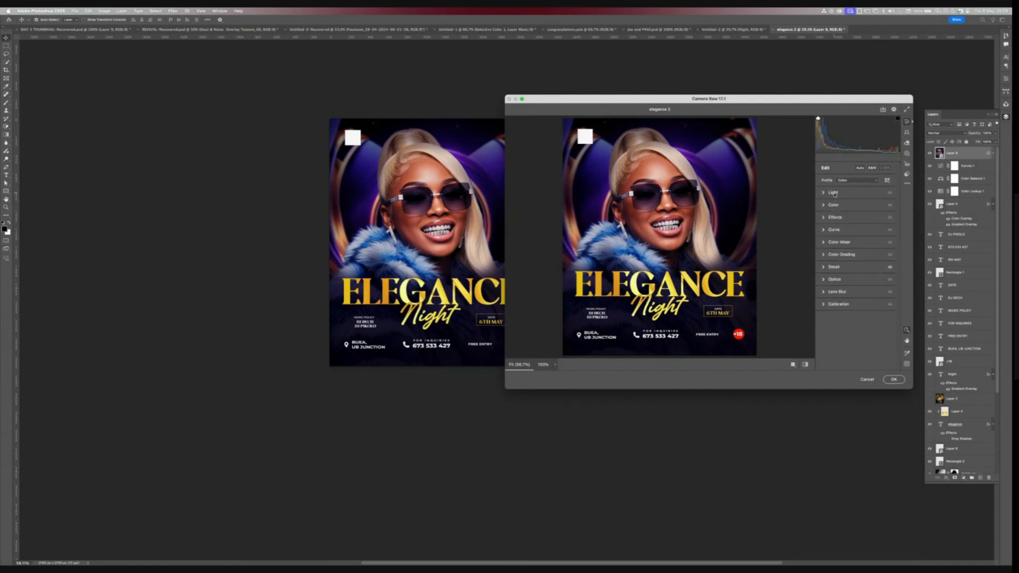
left_click(835, 195)
left_click_drag(855, 255, 854, 247)
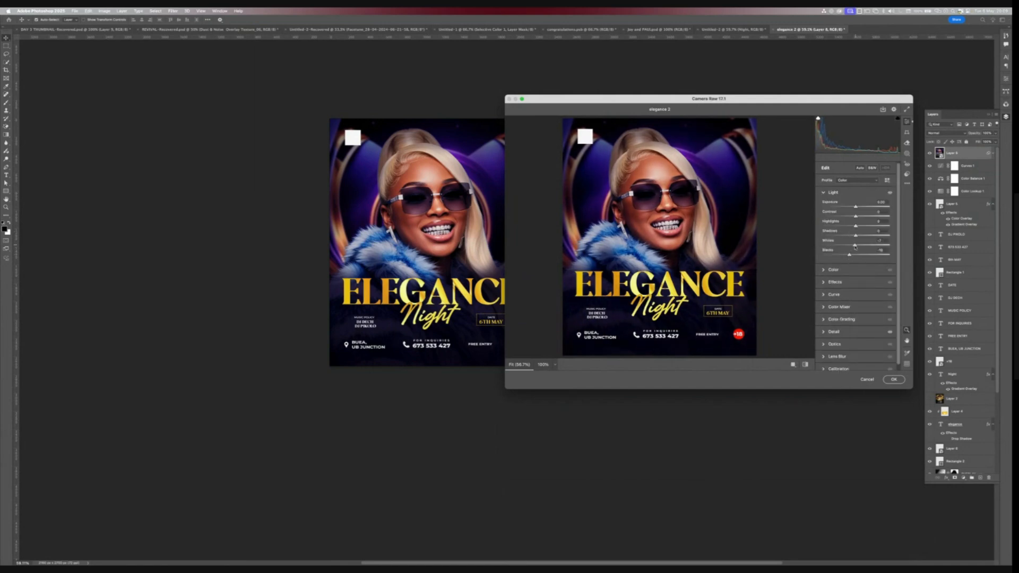
left_click(837, 270)
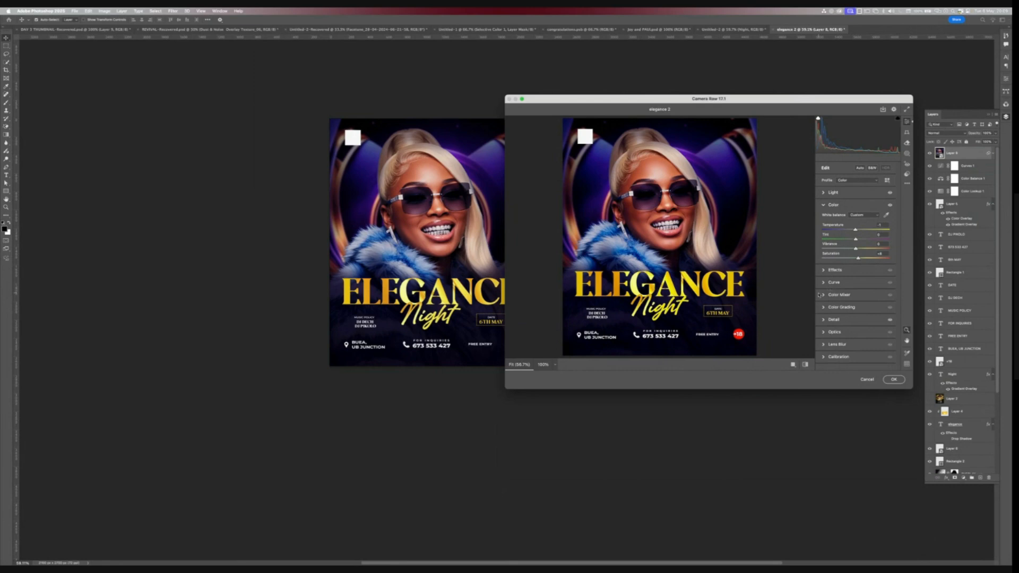
left_click_drag(859, 262, 854, 259)
- Add a dark vignette and adjust clarity in the Effects section, then apply the Camera Raw filter
left_click(841, 271)
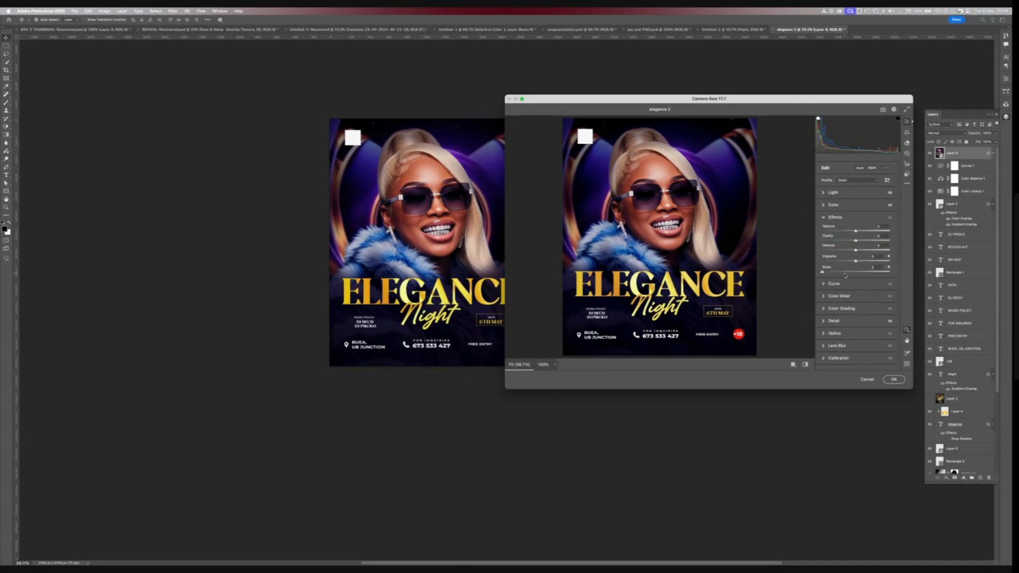
left_click_drag(856, 261, 841, 261)
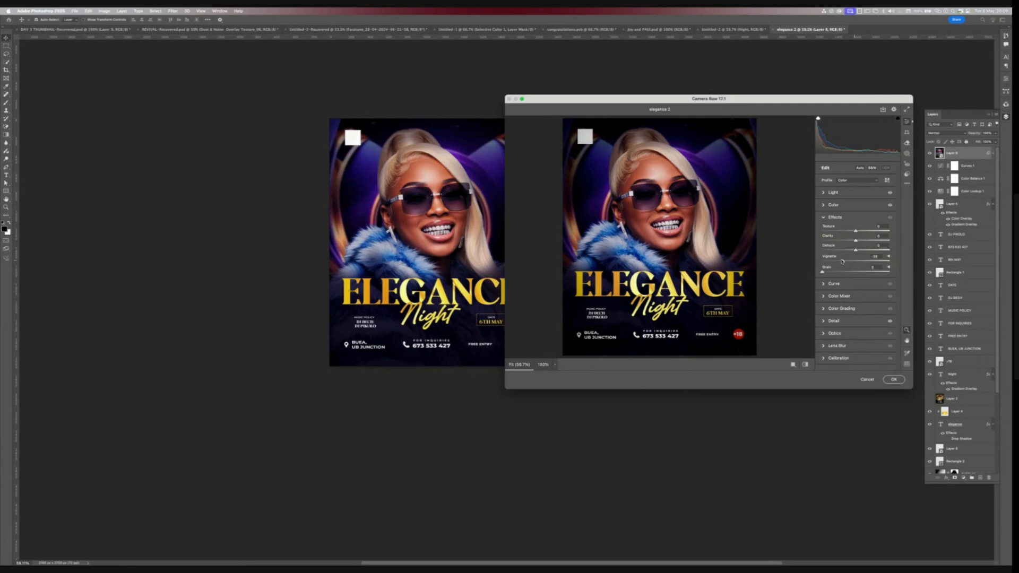
left_click_drag(856, 251, 861, 255)
left_click_drag(856, 234, 858, 234)
left_click(894, 379)
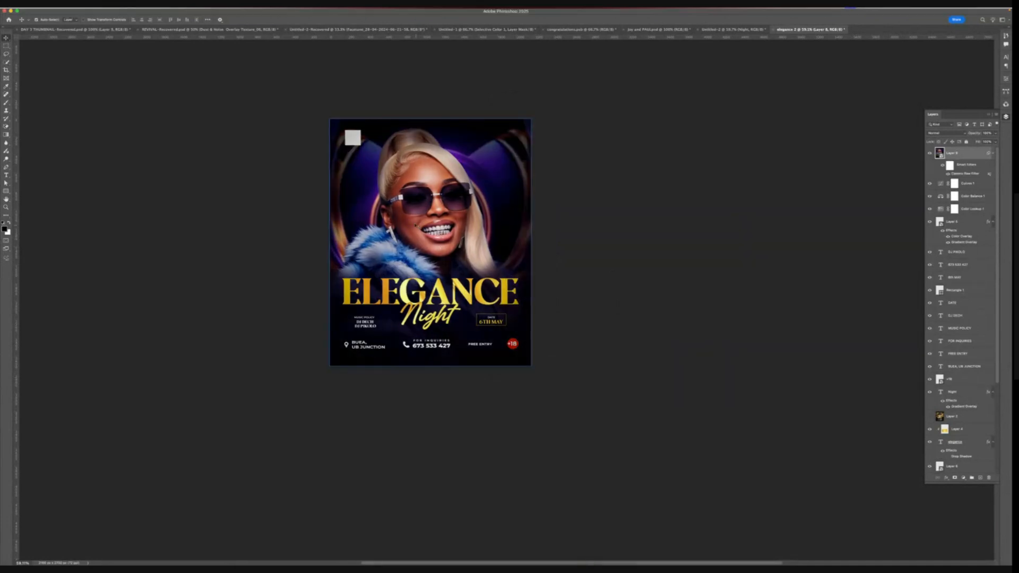
scroll(416, 226, "down", 3)
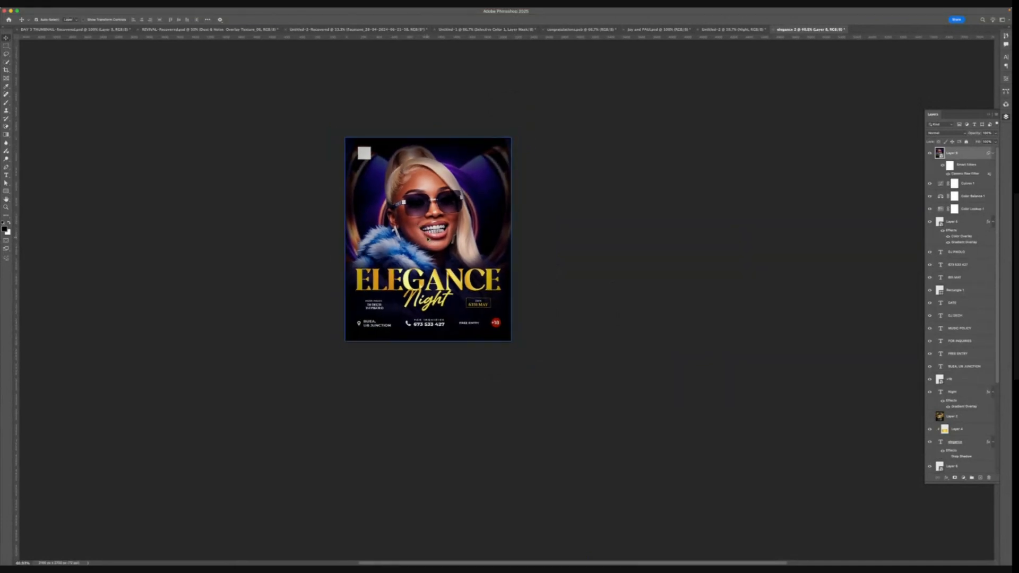
scroll(428, 238, "down", 1)
scroll(429, 238, "up", 2)
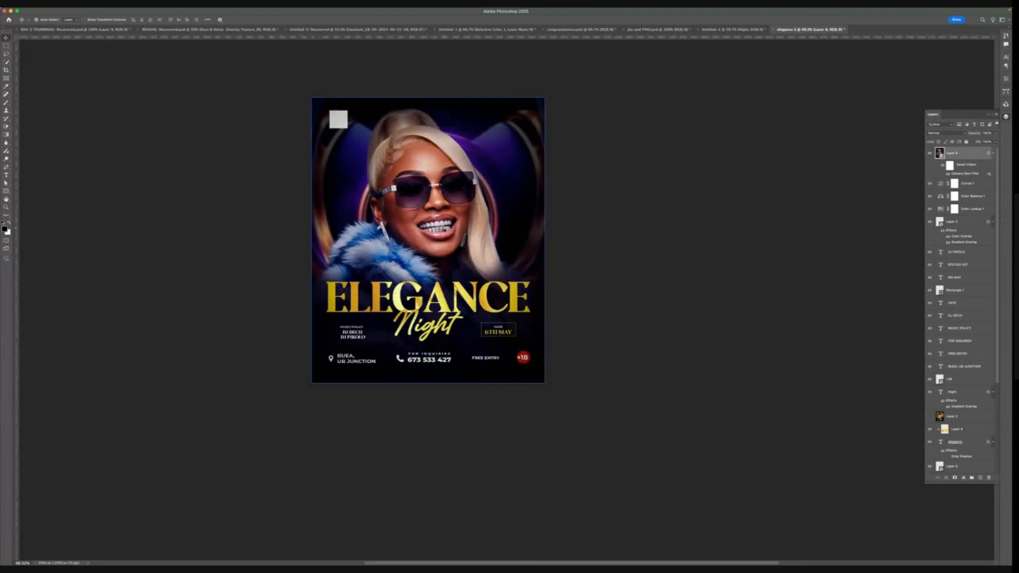
scroll(482, 244, "down", 1)
scroll(420, 240, "up", 1)
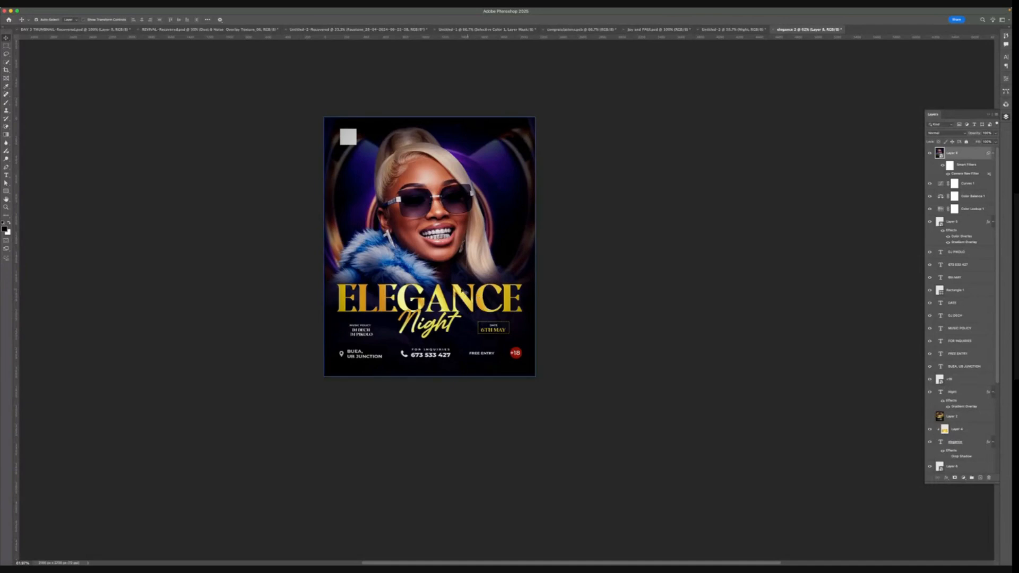
key("super+v")
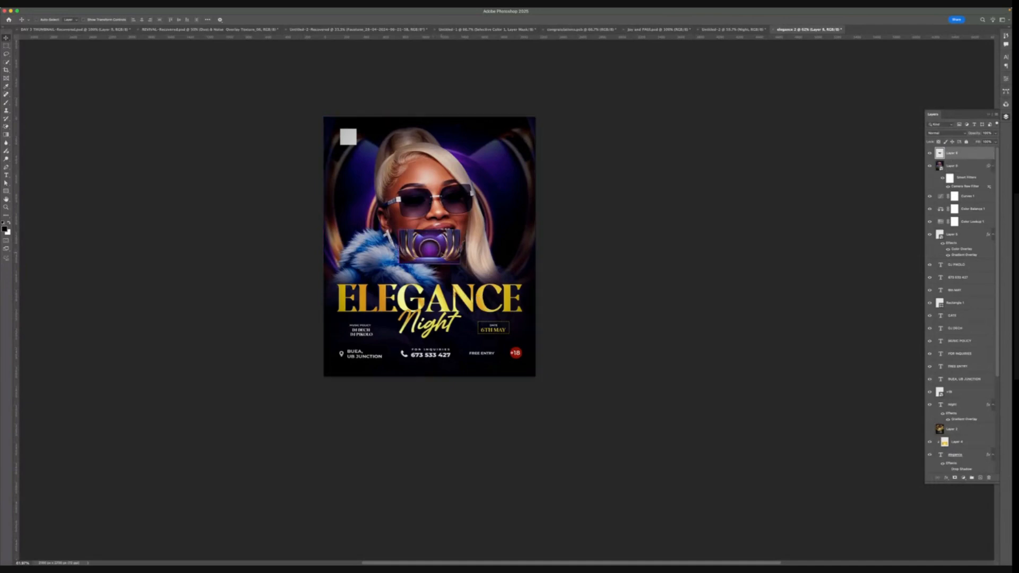
key("super+z")
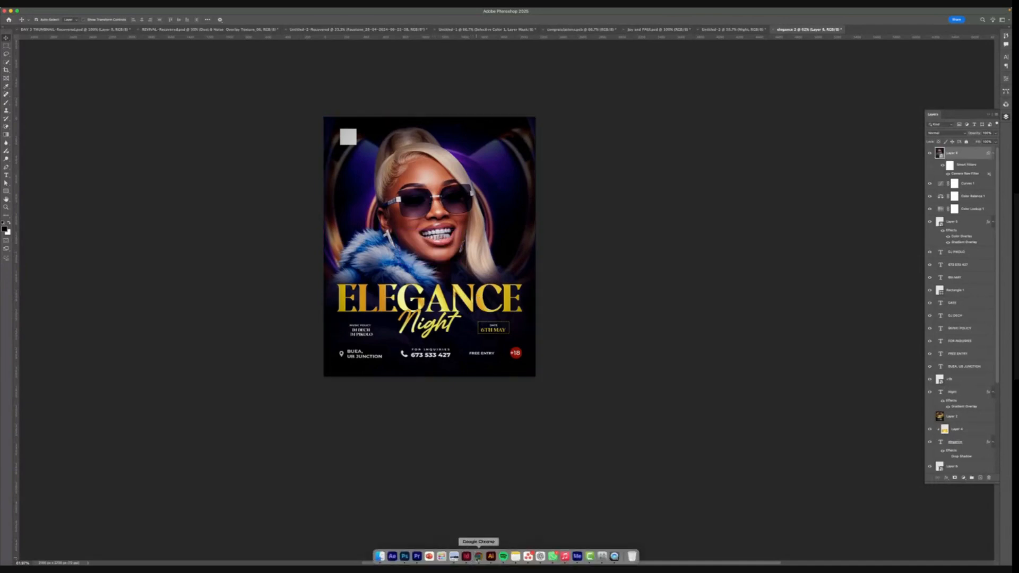
- Paste a phone call icon copied from the browser into the flyer and move it beside the model's shoulder
left_click(475, 553)
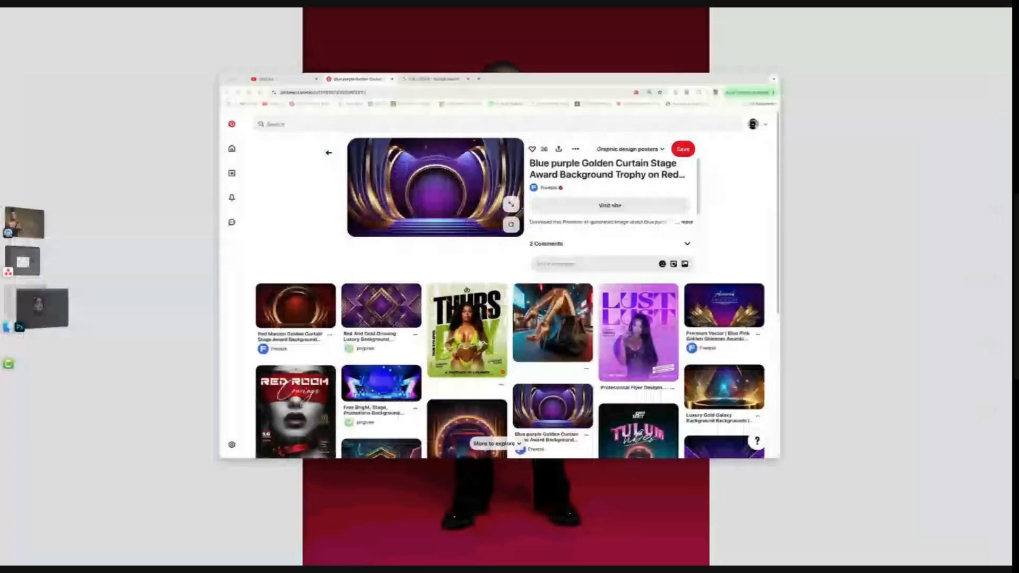
left_click(470, 83)
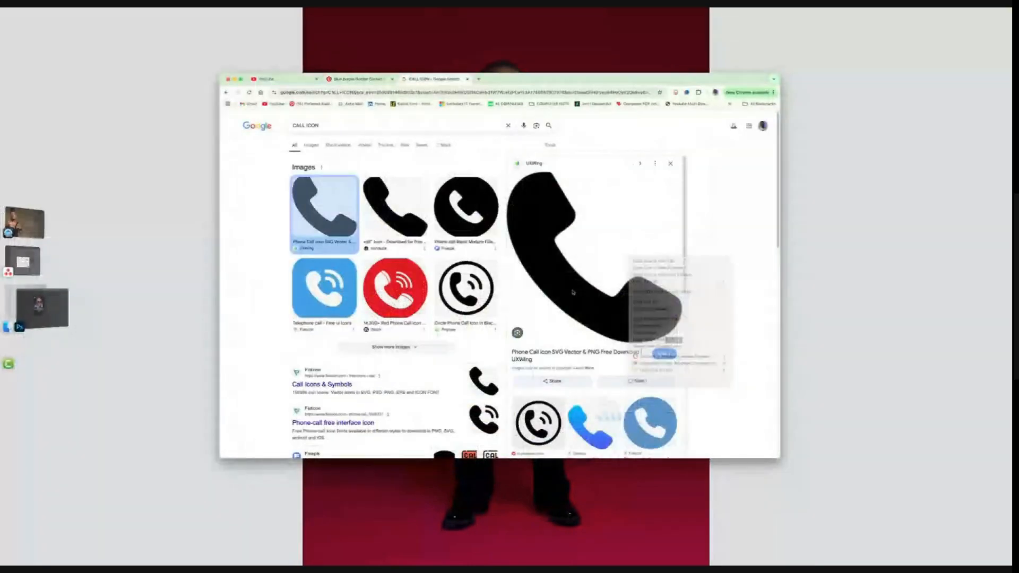
left_click(11, 321)
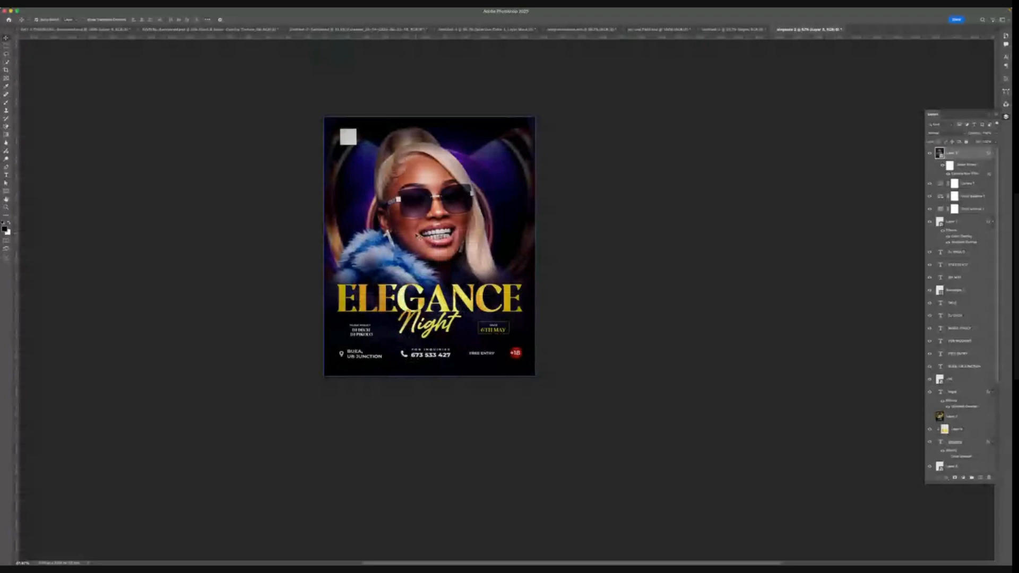
key("super+v")
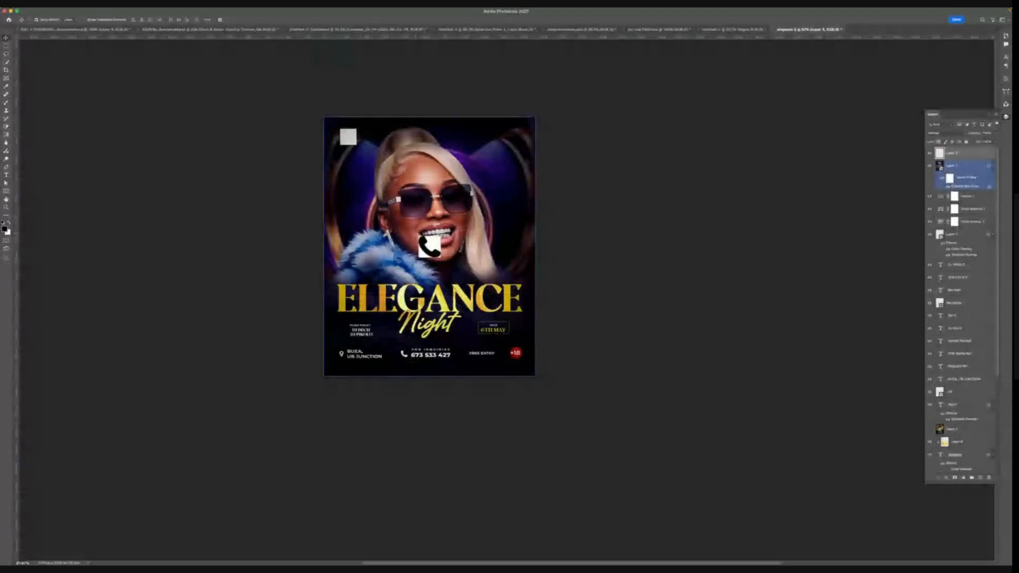
scroll(431, 245, "up", 3)
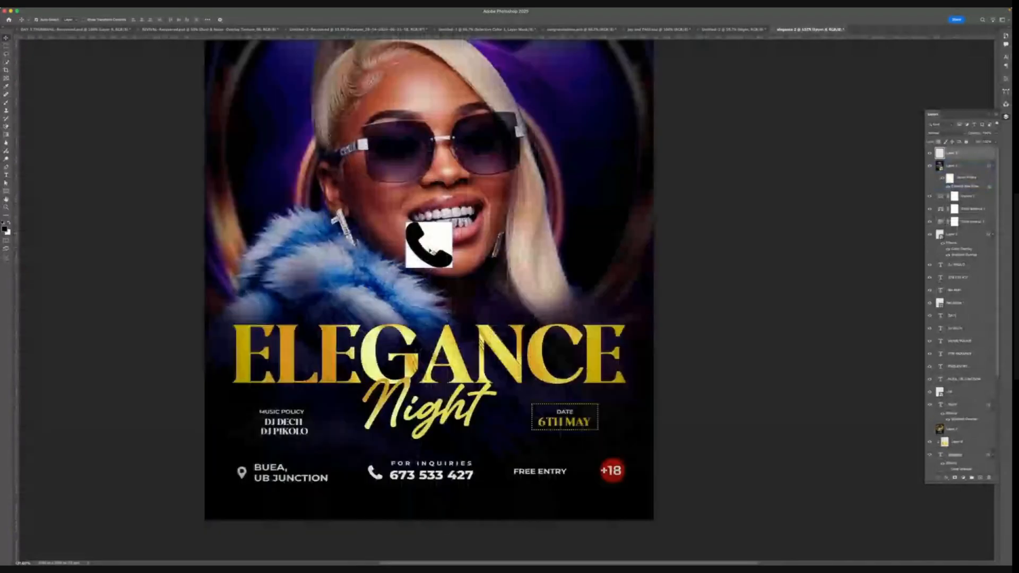
left_click_drag(430, 250, 279, 186)
- Erase the white background around the phone icon with the Magic Eraser tool
left_click(6, 127)
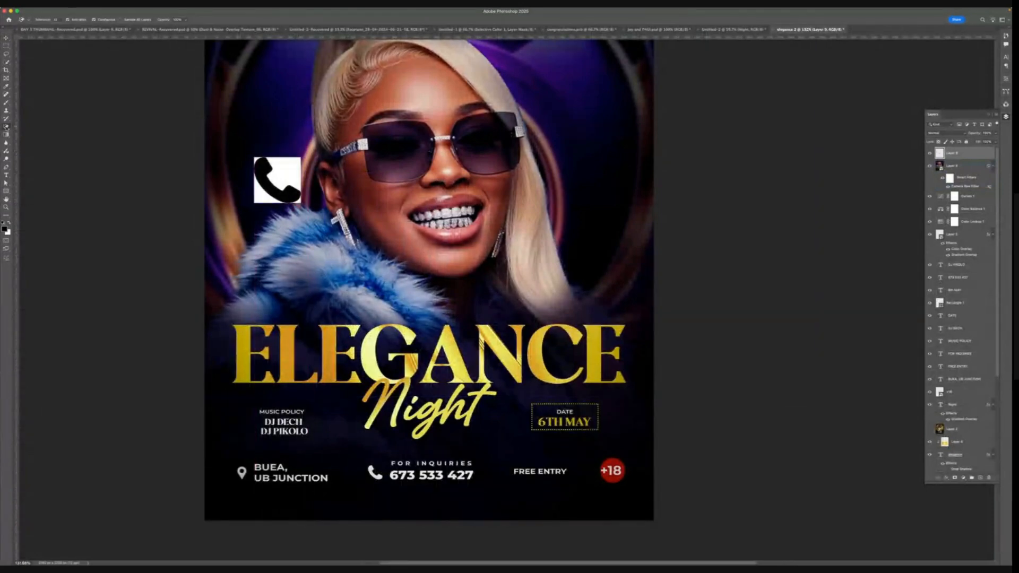
right_click(5, 127)
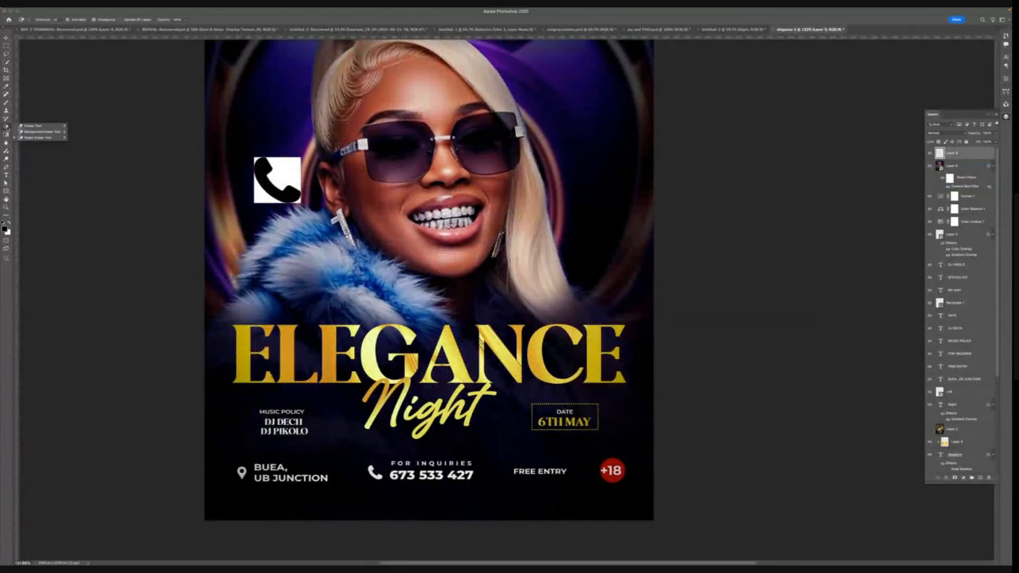
left_click(32, 138)
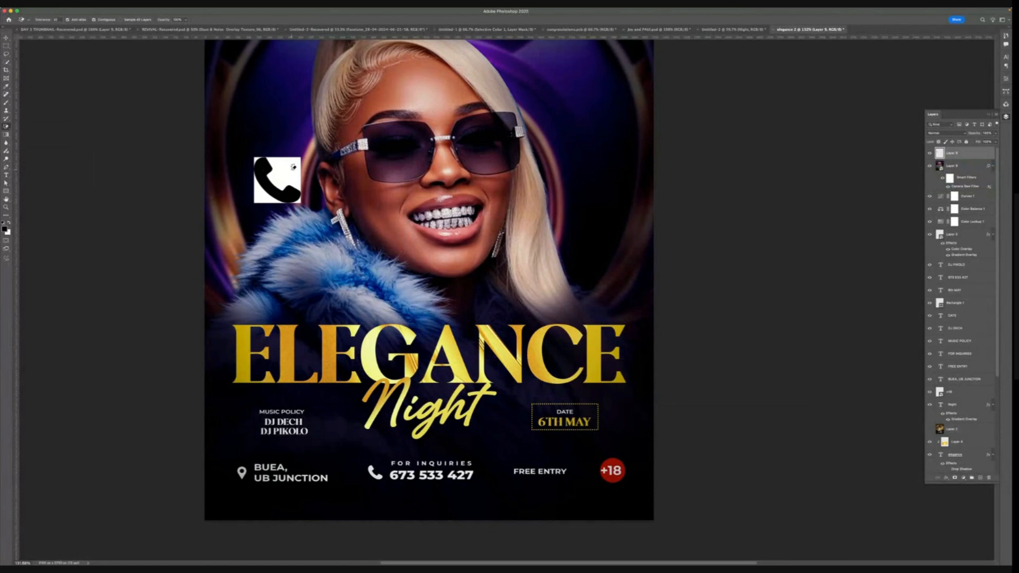
left_click(294, 167)
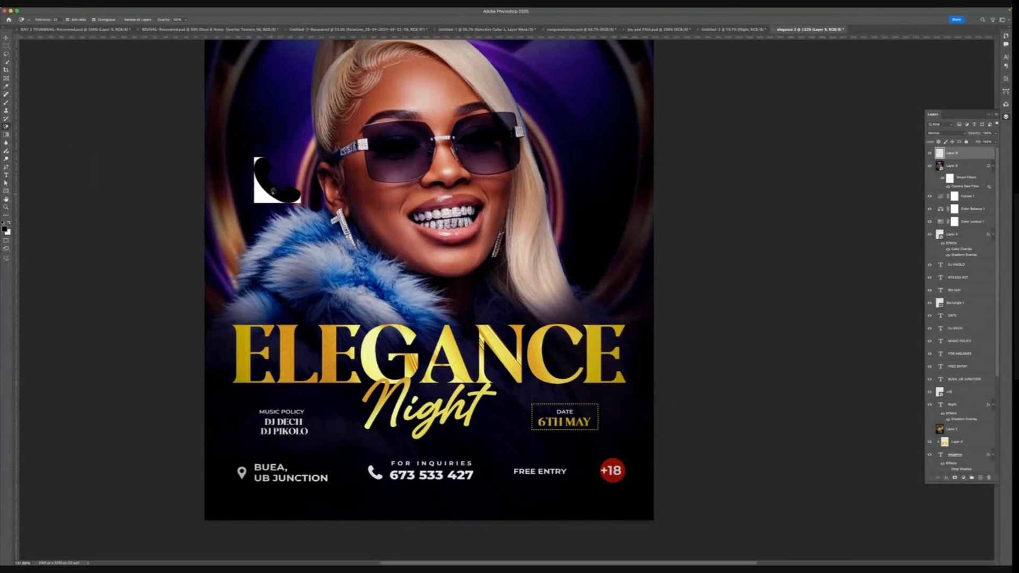
scroll(273, 190, "up", 5)
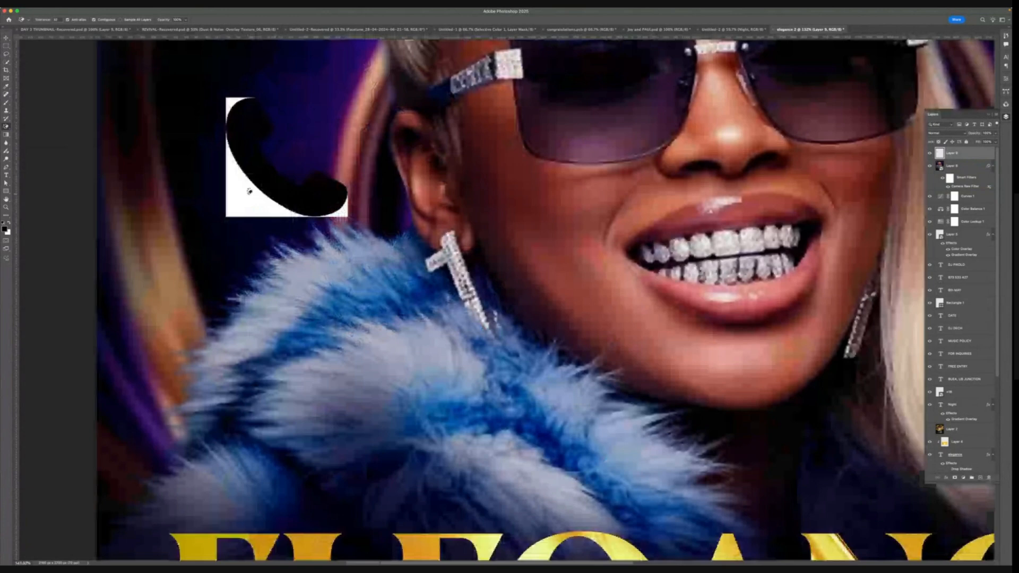
left_click(249, 191)
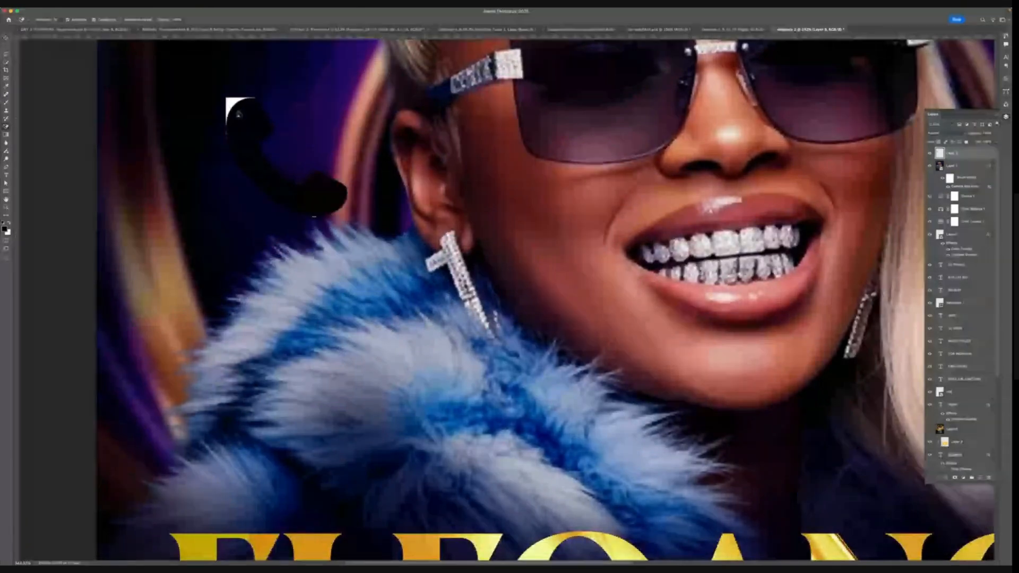
left_click(238, 114)
- Add a cyan Color Overlay layer style to the phone icon
double_click(950, 431)
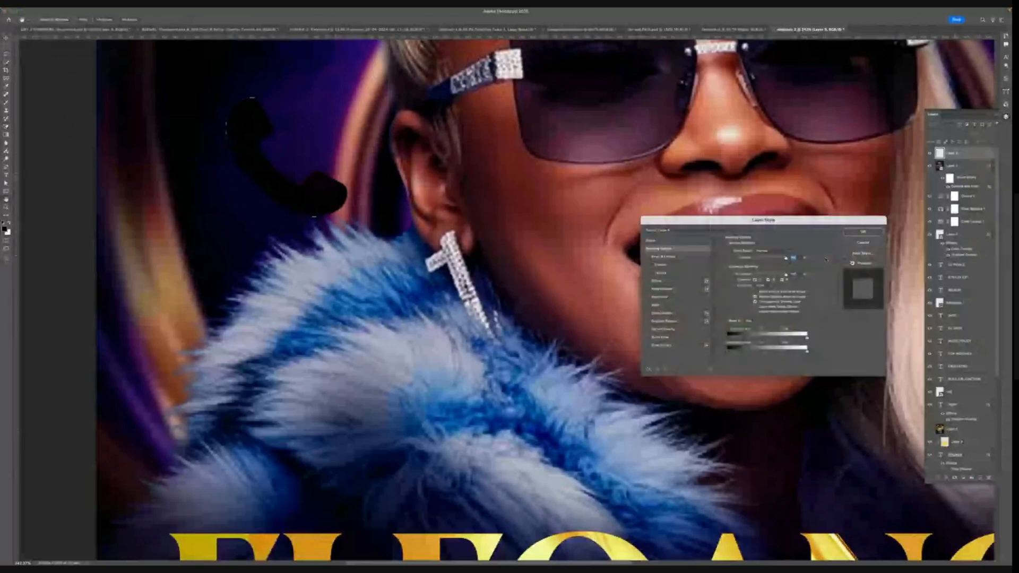
left_click(662, 313)
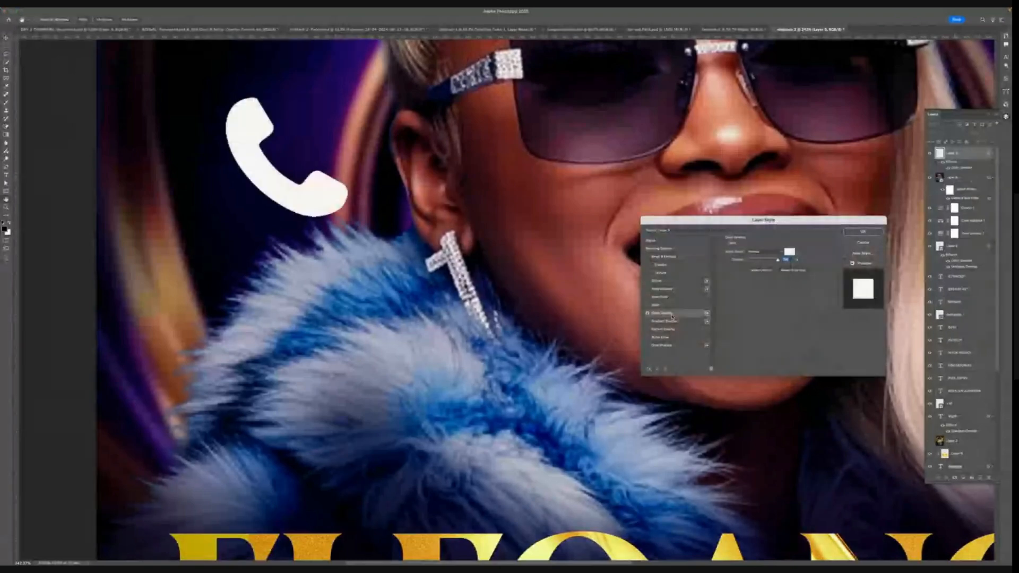
left_click(789, 251)
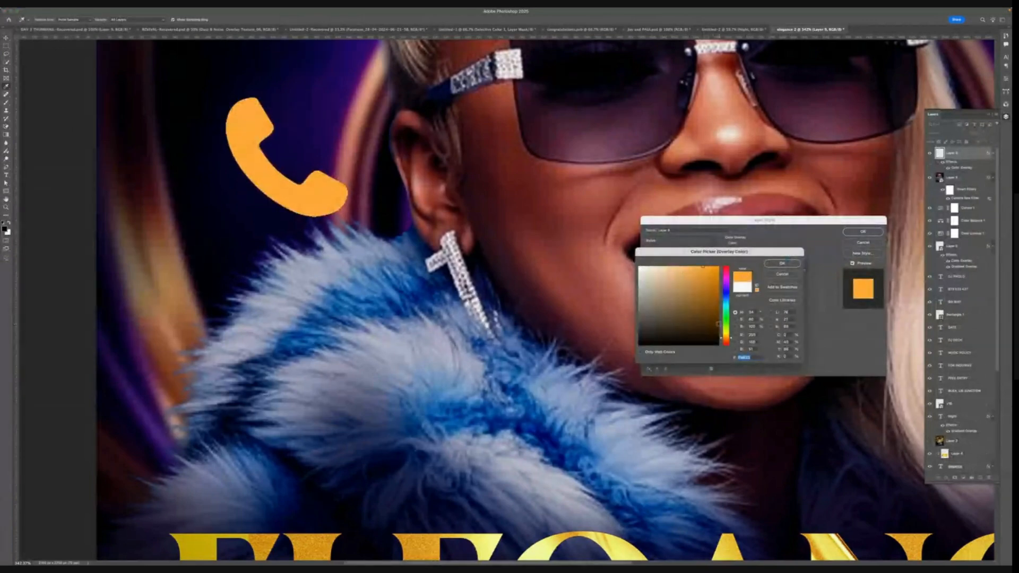
left_click(725, 307)
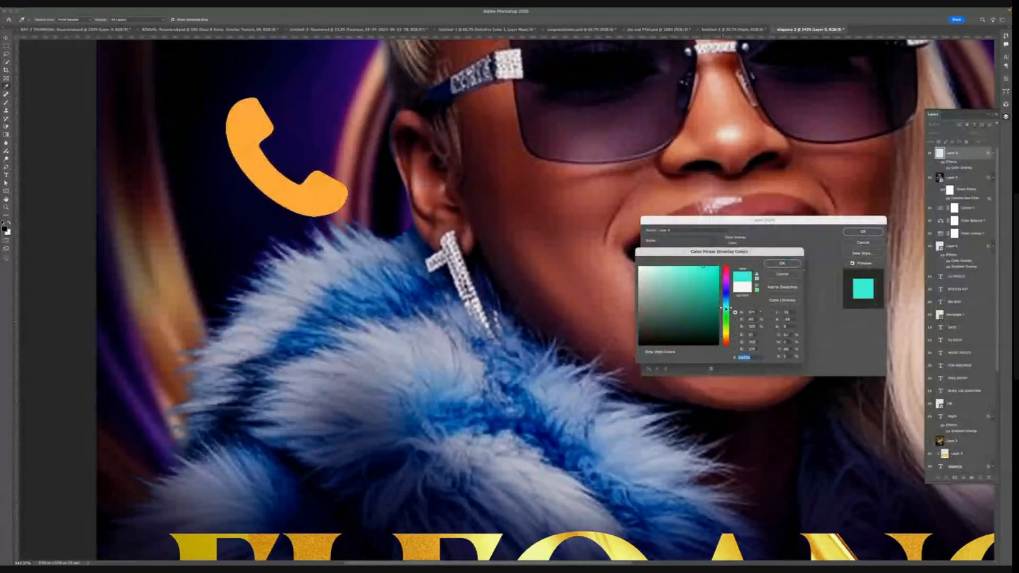
left_click(794, 264)
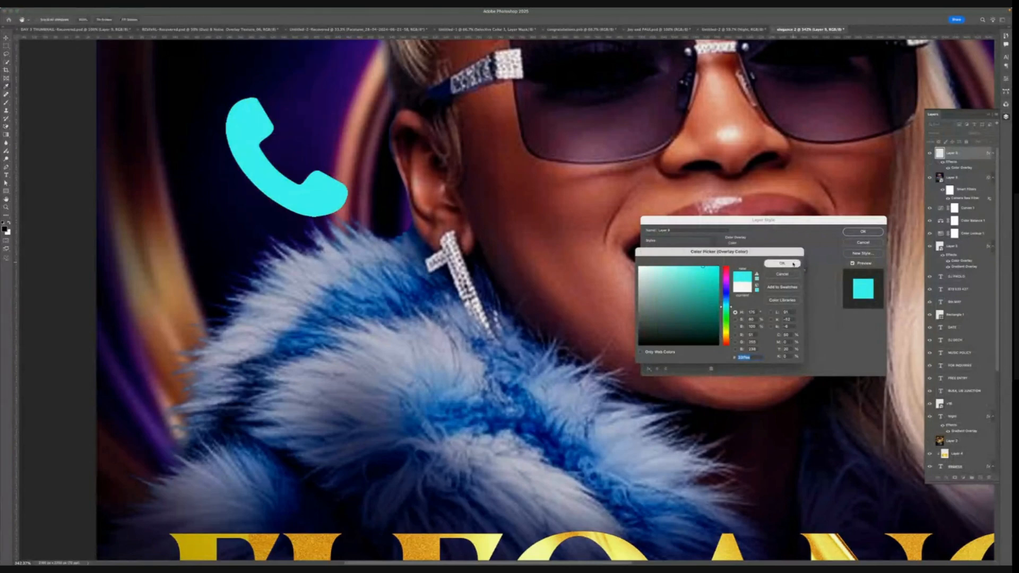
left_click(862, 231)
- Move the cyan phone icon next to the FOR INQUIRIES phone number
scroll(477, 237, "down", 1)
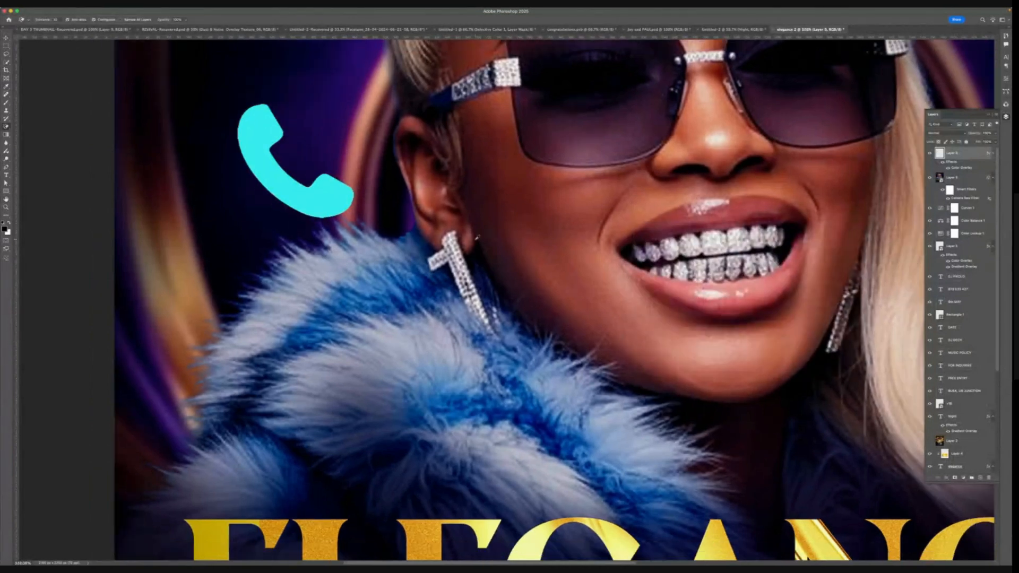
key("super+0")
key("v")
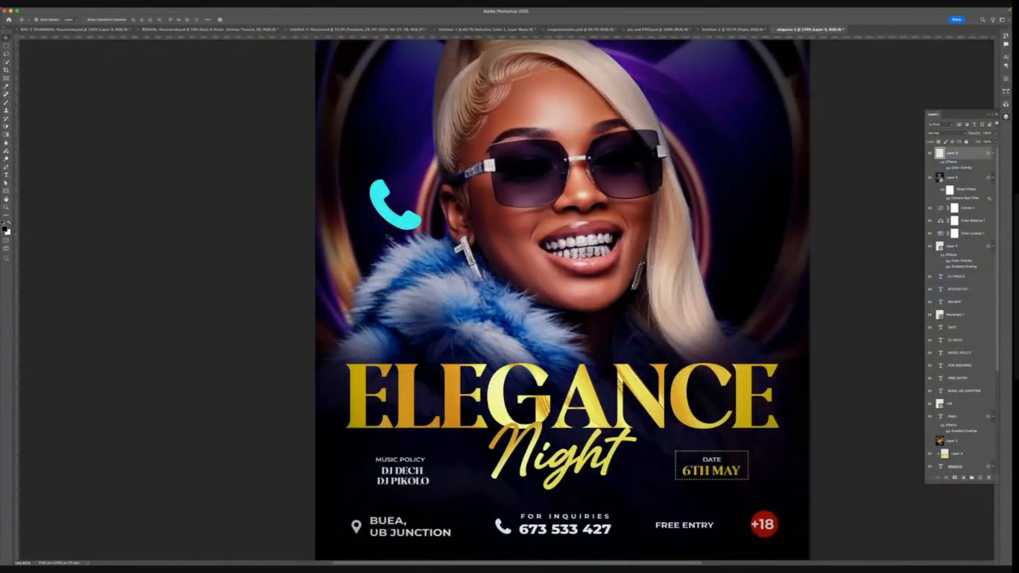
left_click_drag(389, 236, 494, 553)
- Send the selected layer to the back of the layer stack
scroll(513, 527, "down", 3)
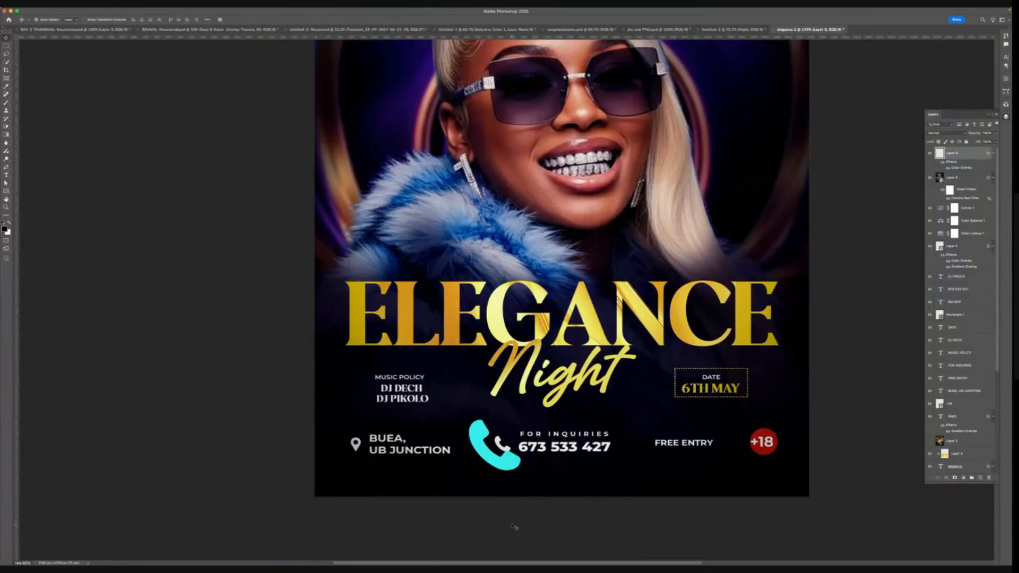
left_click(549, 471)
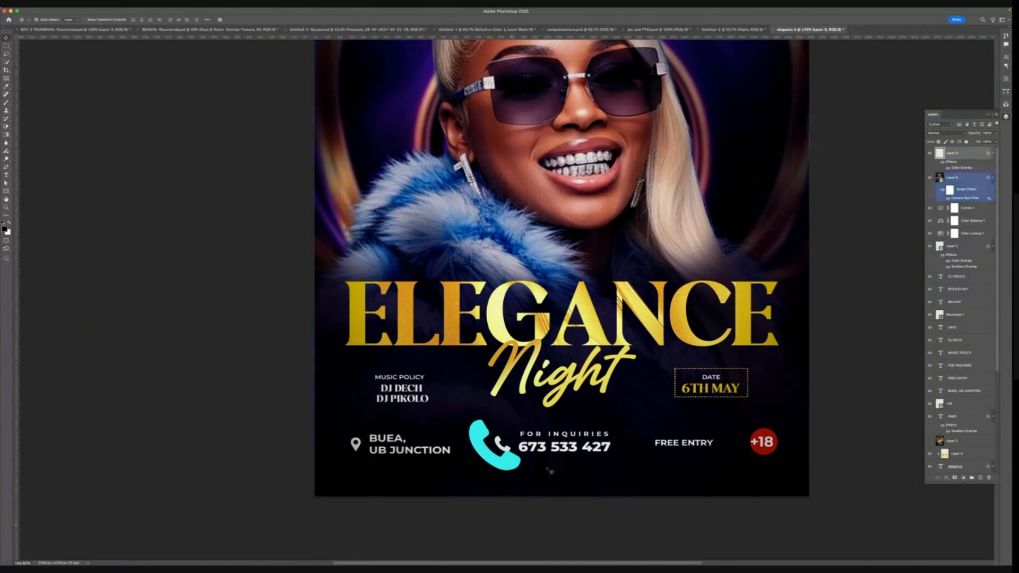
key("super+shift+bracketleft")
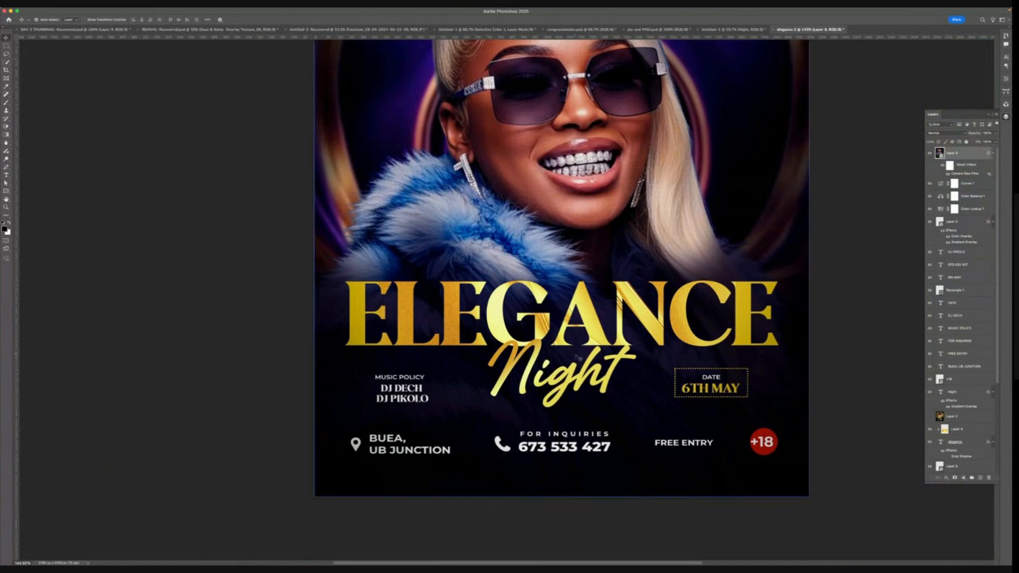
scroll(655, 304, "down", 1)
scroll(656, 304, "down", 1)
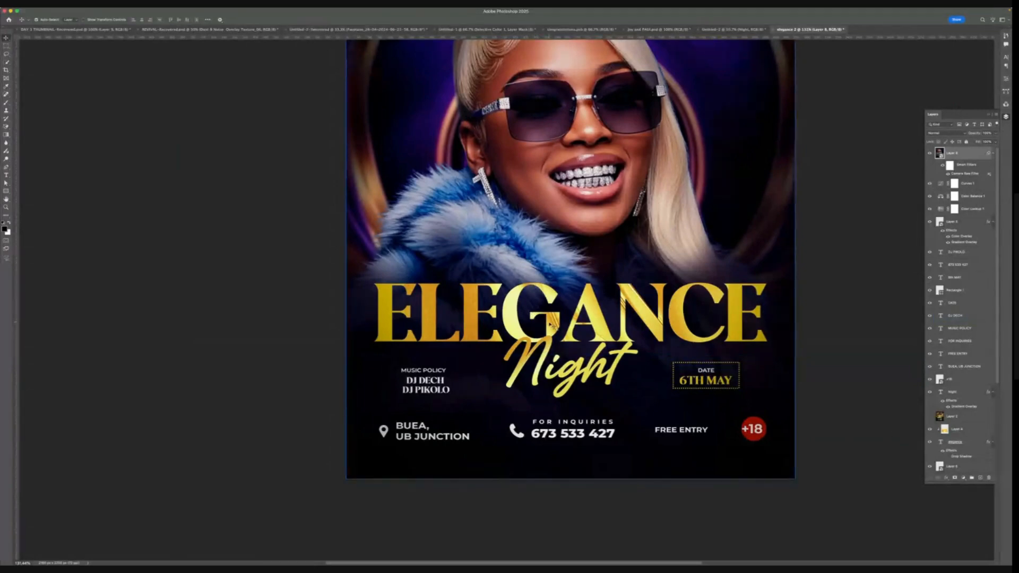
scroll(549, 323, "up", 1)
scroll(550, 323, "up", 5)
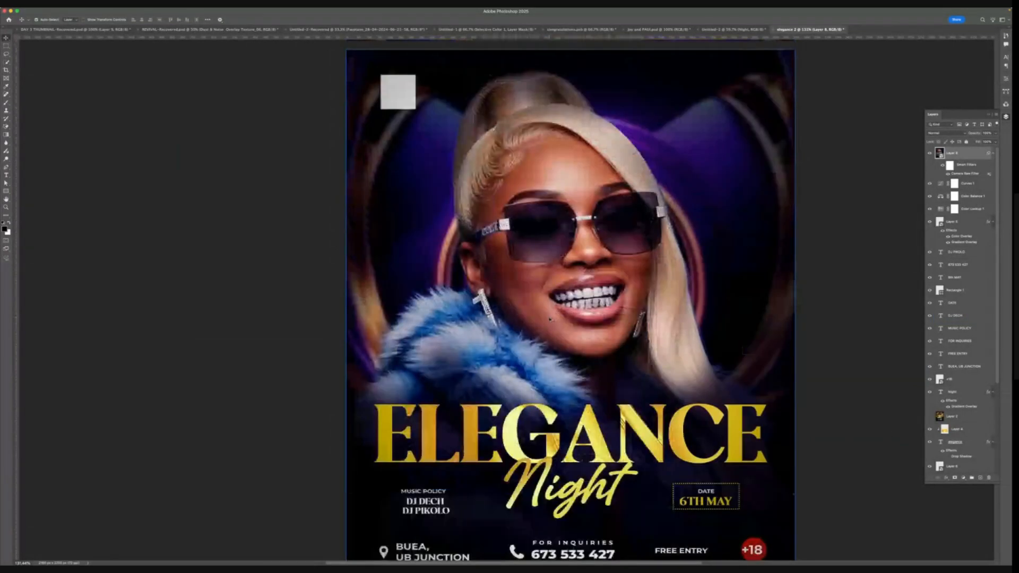
scroll(570, 519, "down", 1)
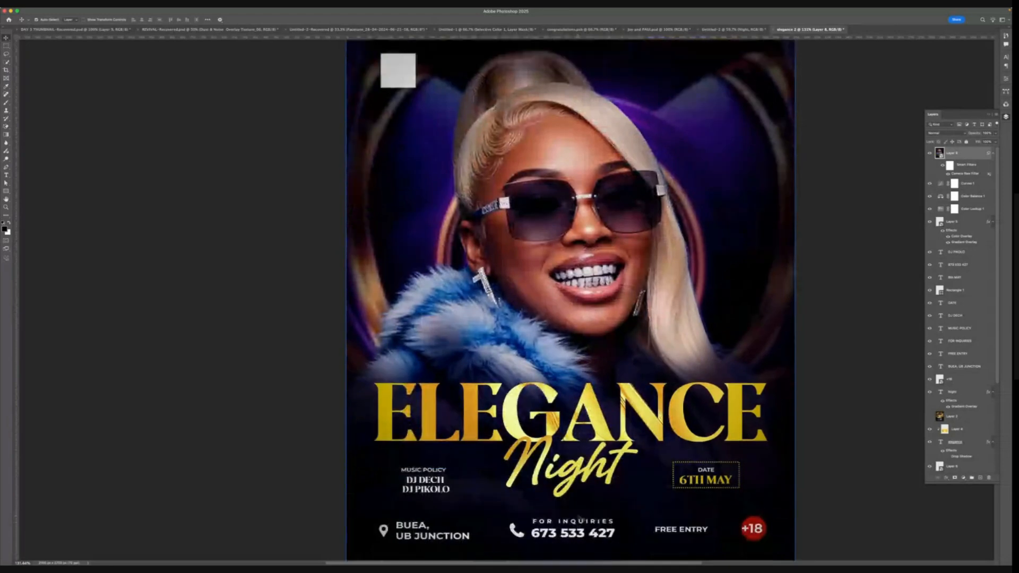
scroll(583, 506, "down", 1)
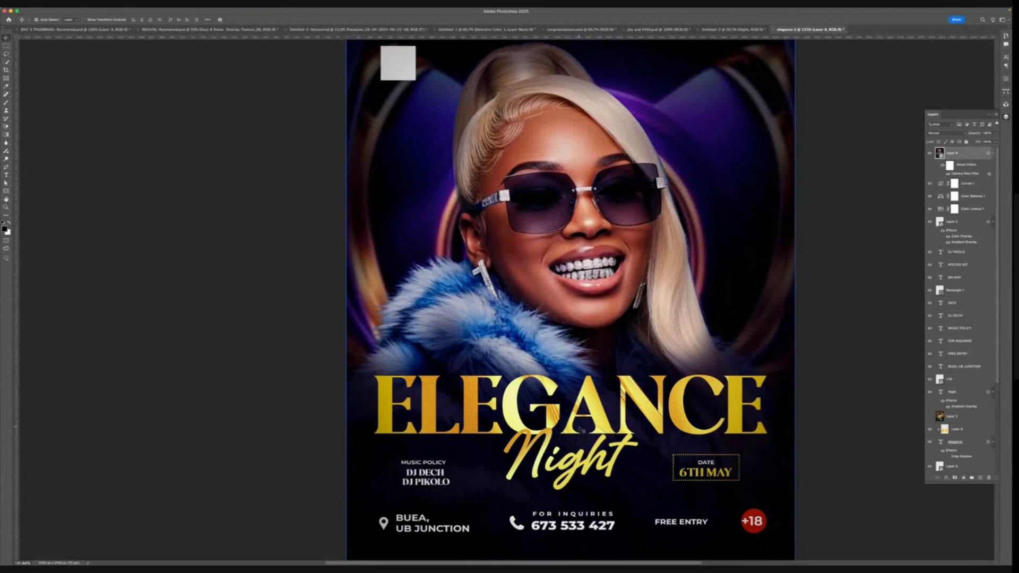
scroll(677, 418, "down", 3)
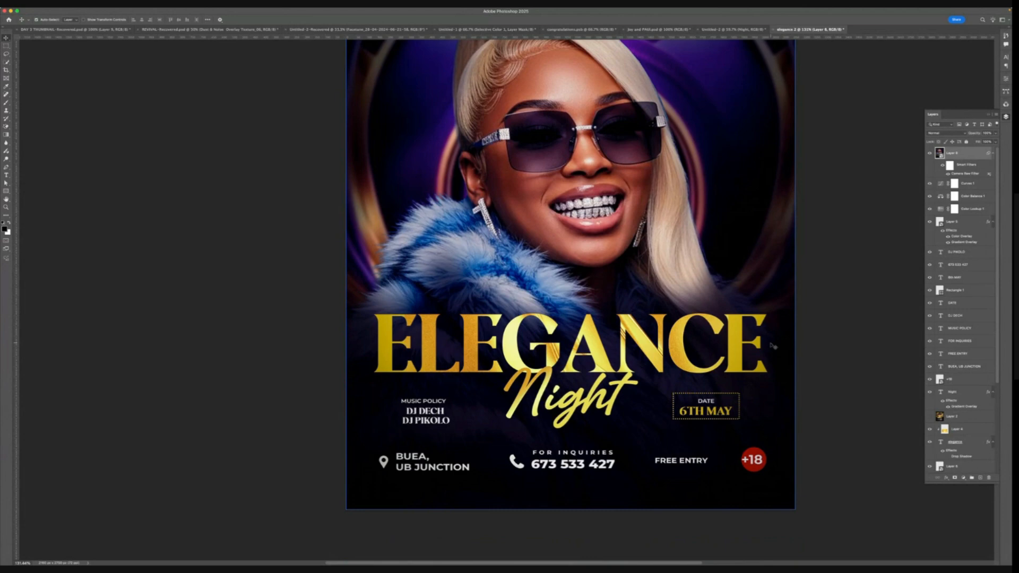
scroll(773, 345, "up", 4)
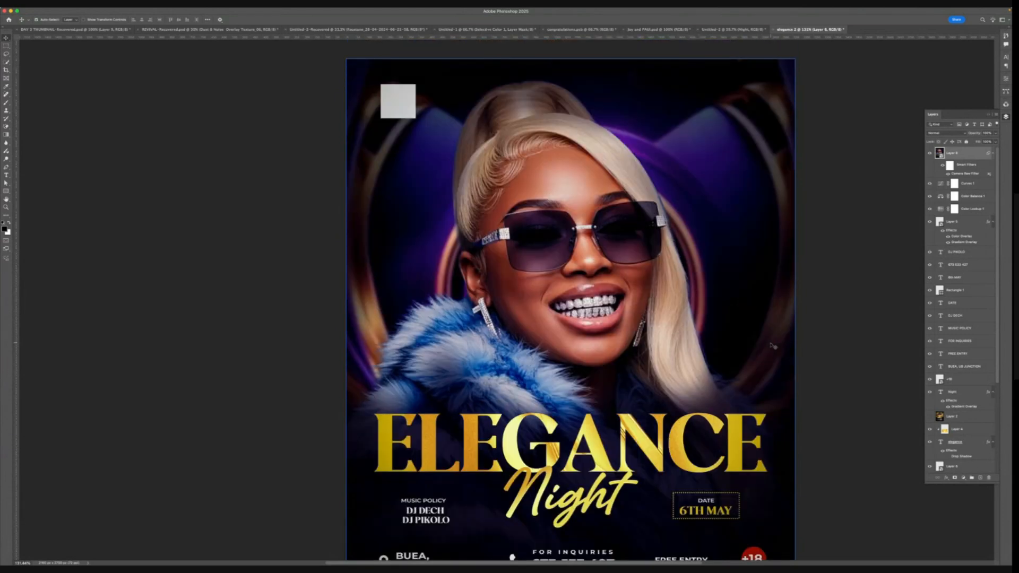
scroll(772, 345, "down", 2)
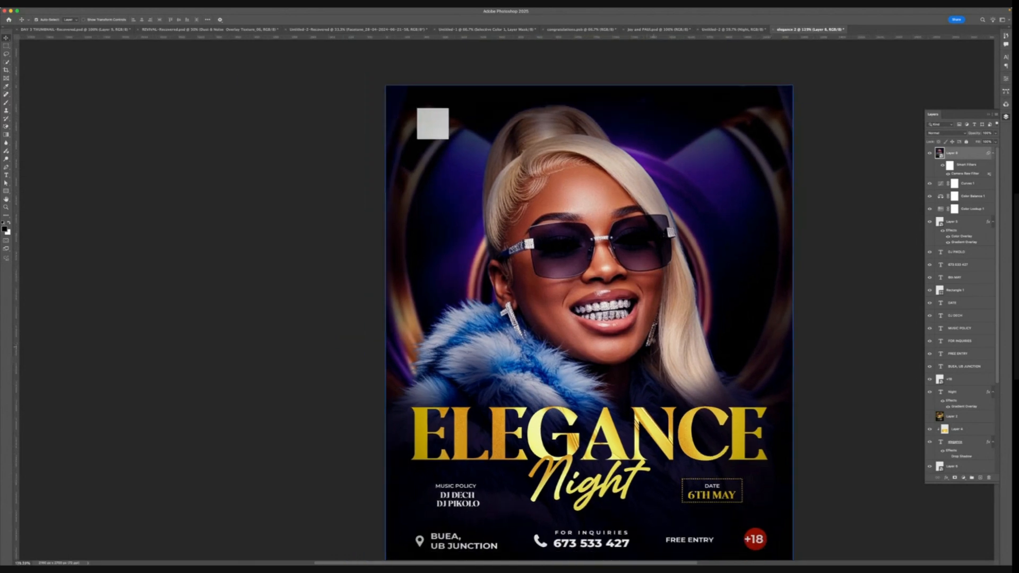
left_click_drag(641, 323, 563, 305)
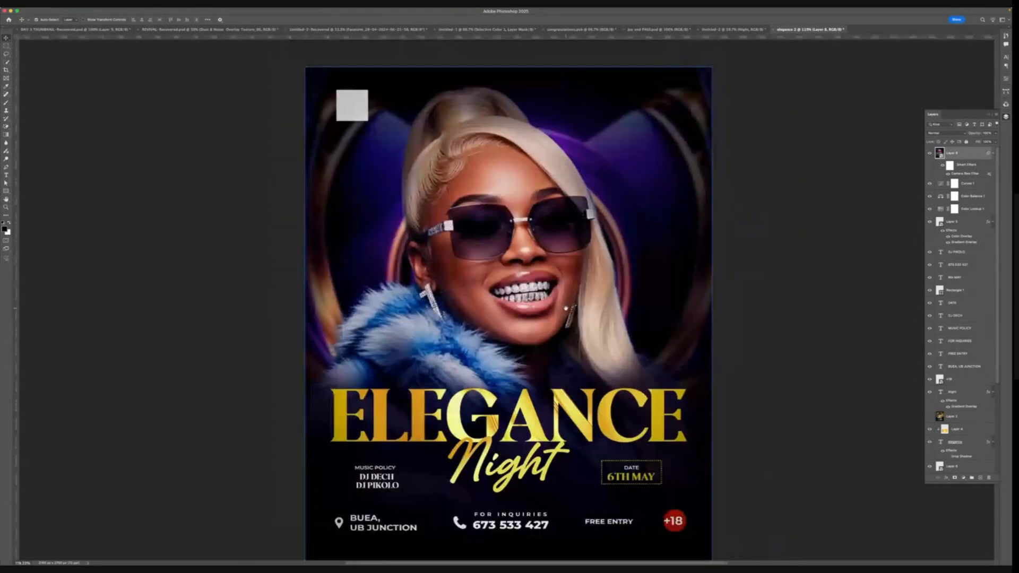
- Expand and scroll through the lower layers in the Layers panel
left_click(958, 392)
left_click(957, 416)
scroll(957, 408, "down", 4)
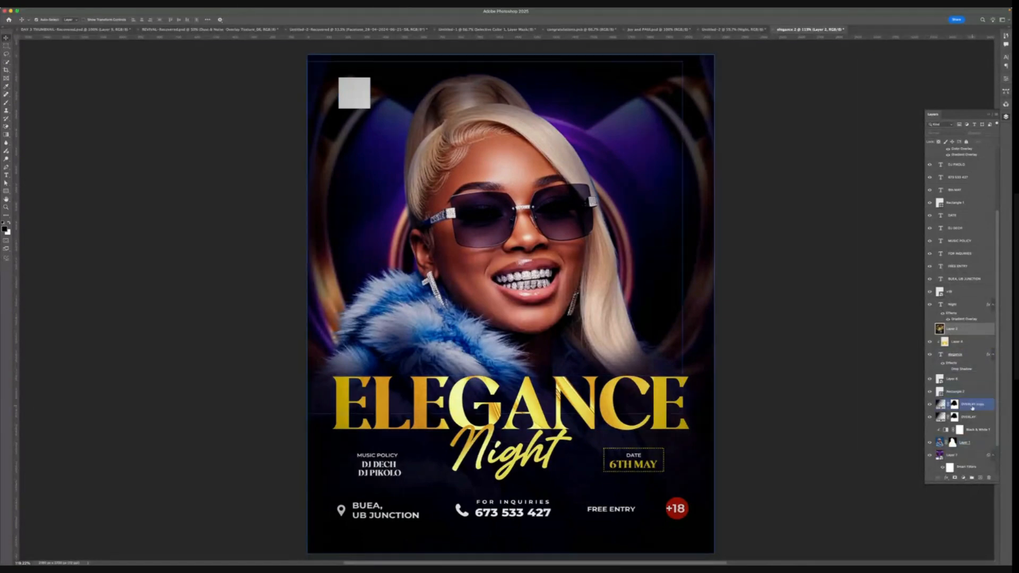
scroll(966, 371, "down", 2)
left_click(977, 342)
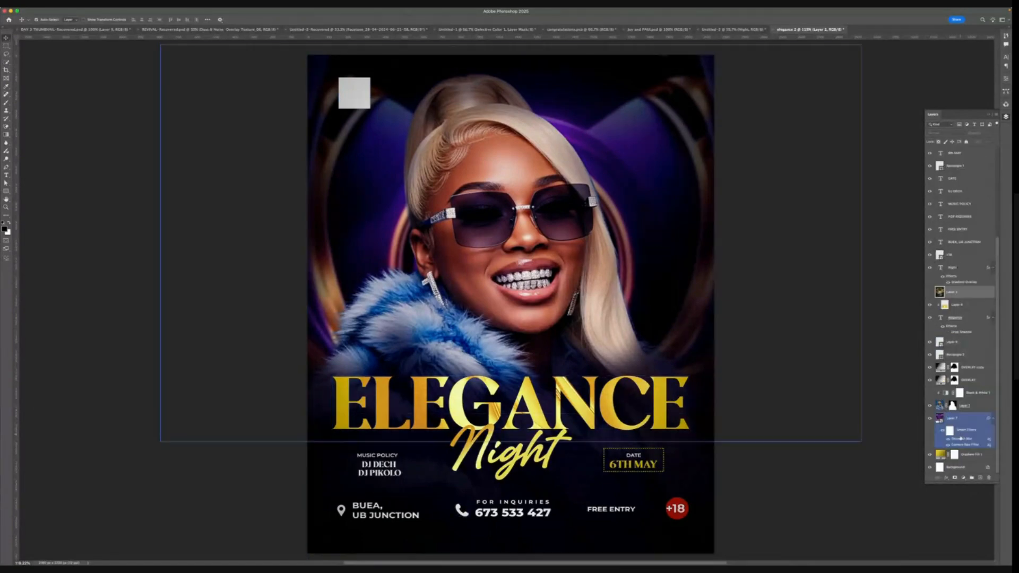
left_click(977, 381)
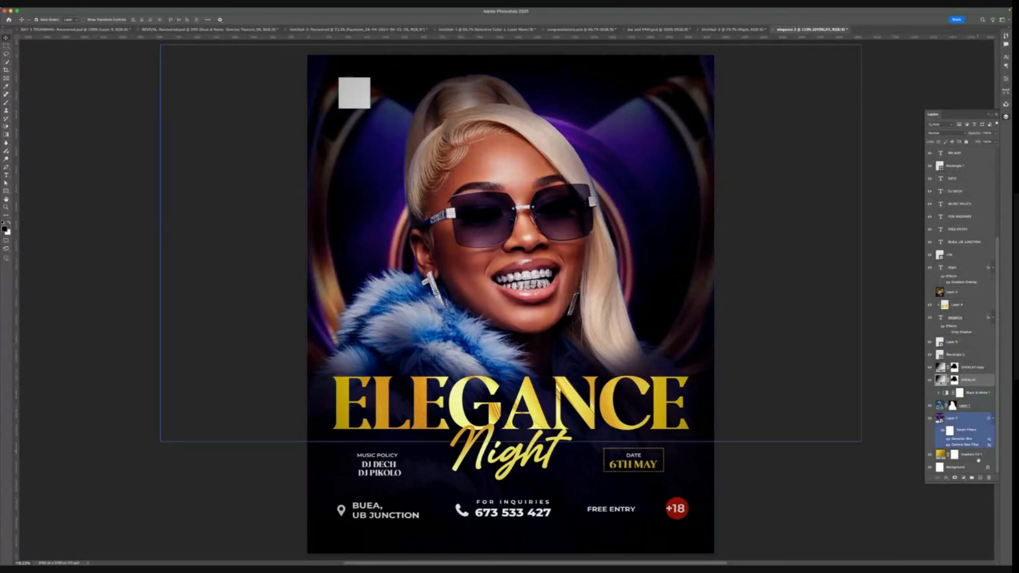
left_click(963, 478)
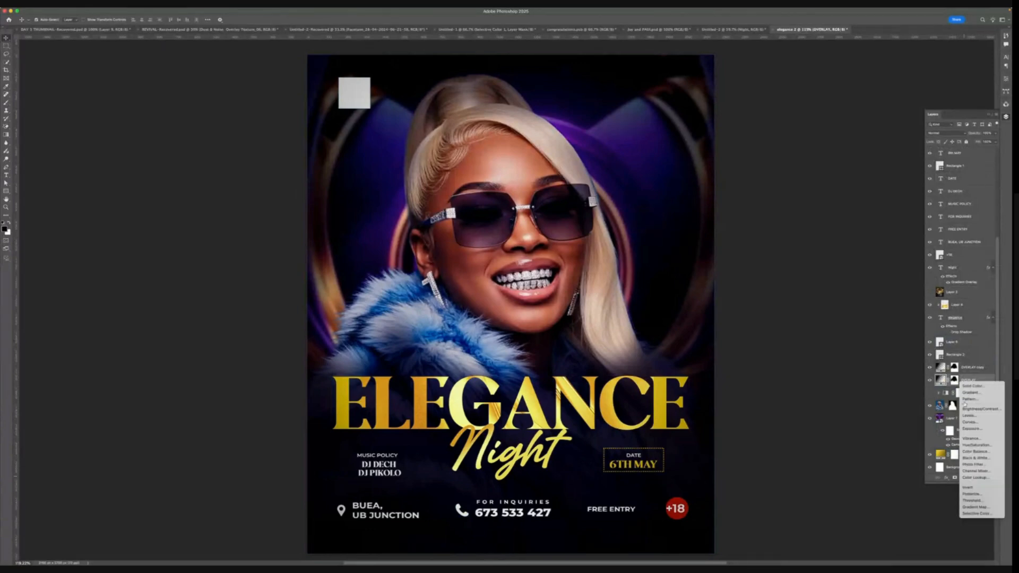
left_click(966, 371)
left_click(966, 367)
left_click(963, 477)
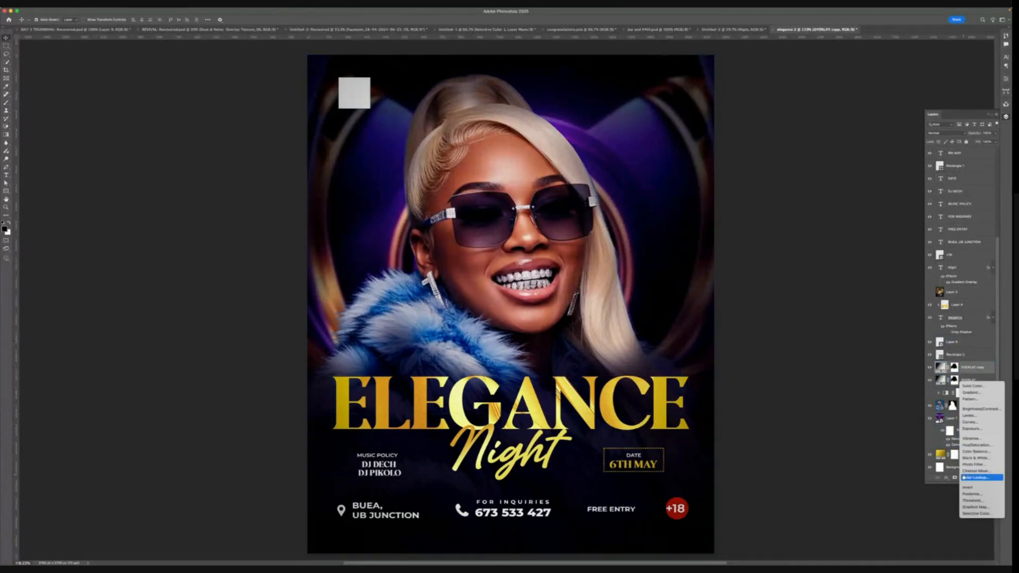
left_click(972, 393)
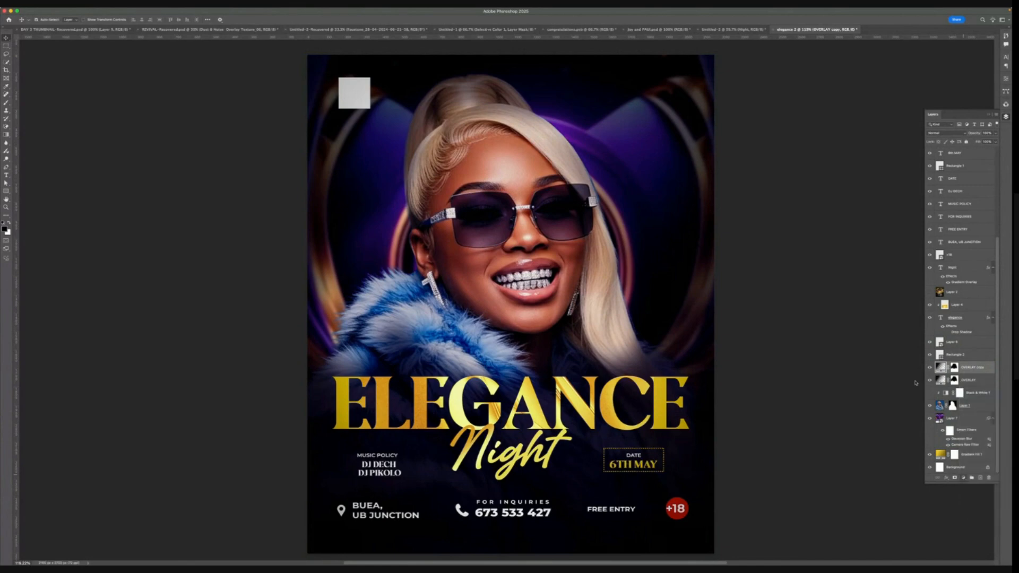
left_click_drag(916, 205, 645, 170)
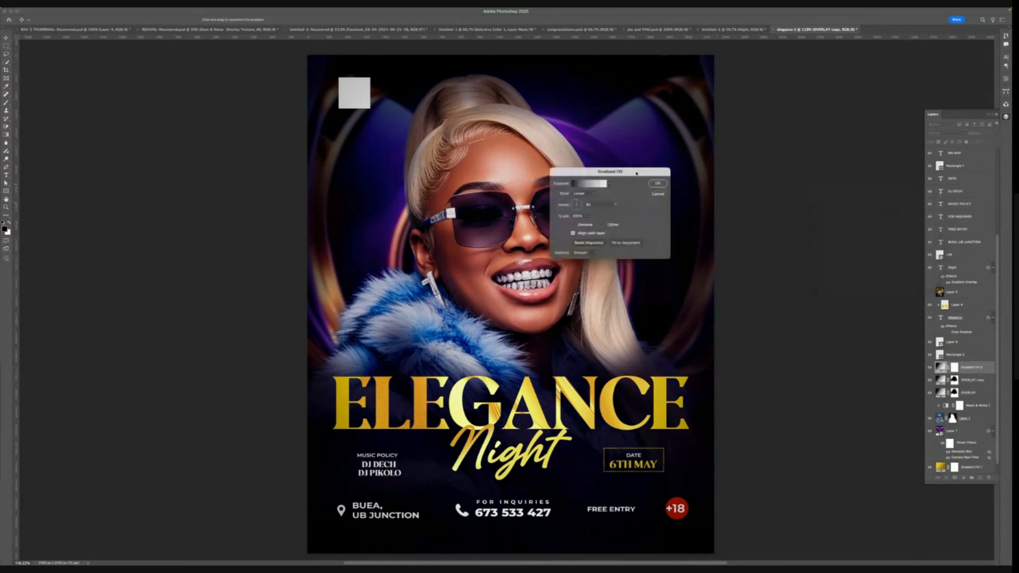
left_click(666, 191)
- Add a Gradient Fill layer at the very top of the layer stack
scroll(891, 250, "up", 10)
scroll(955, 316, "up", 5)
left_click(932, 160)
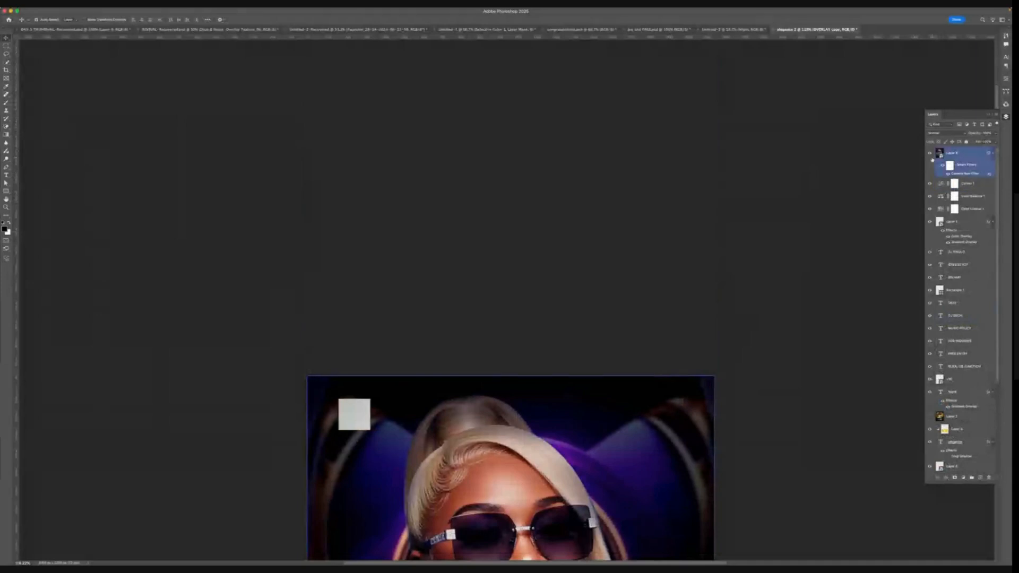
left_click(930, 154)
left_click(648, 300)
scroll(648, 301, "down", 5)
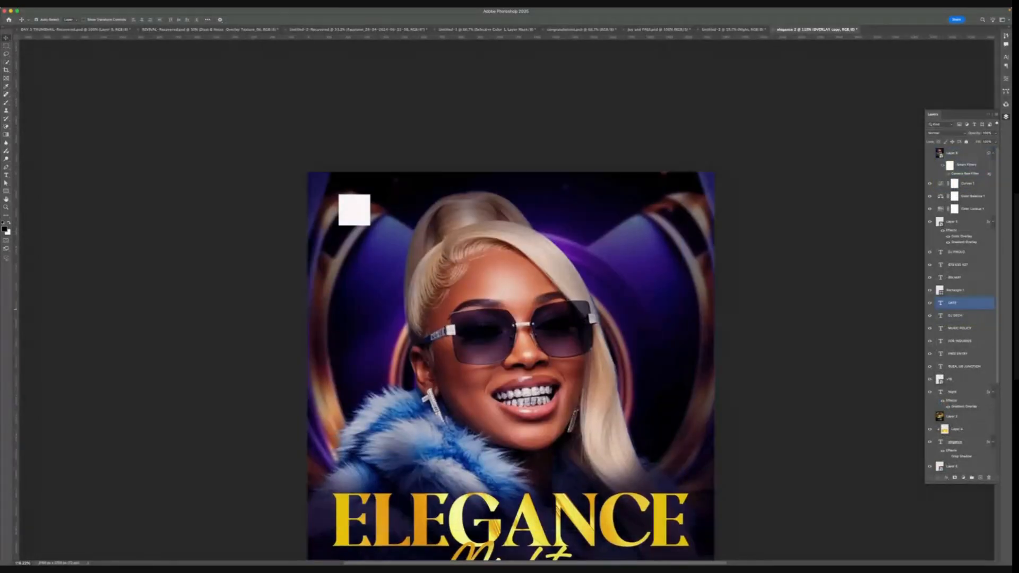
left_click(963, 154)
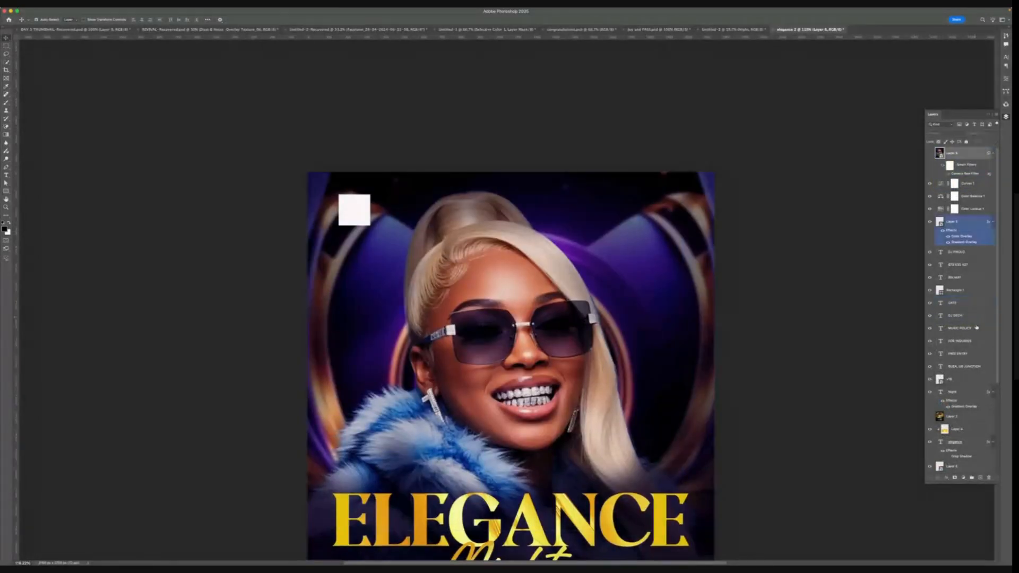
left_click(963, 478)
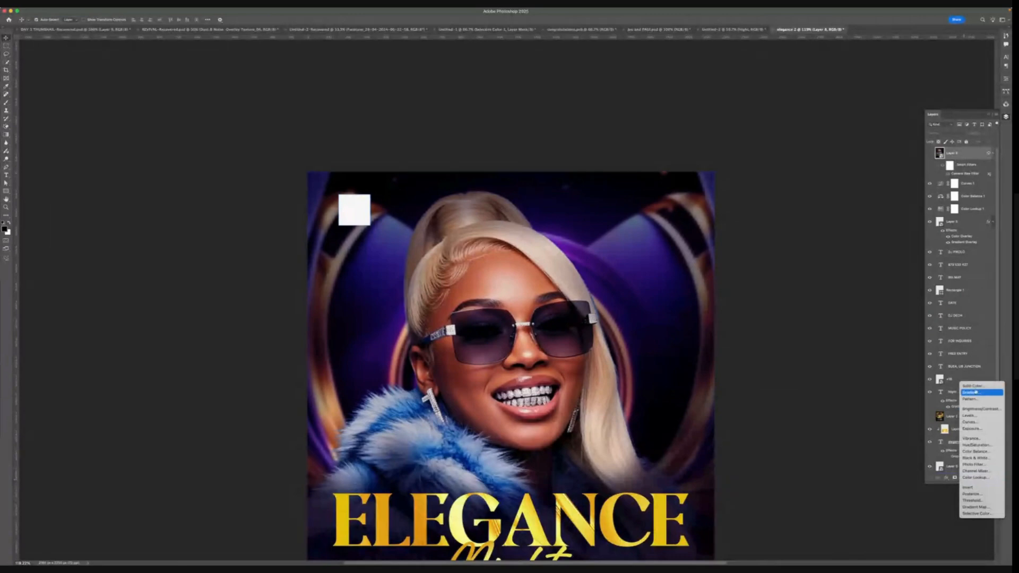
left_click(970, 392)
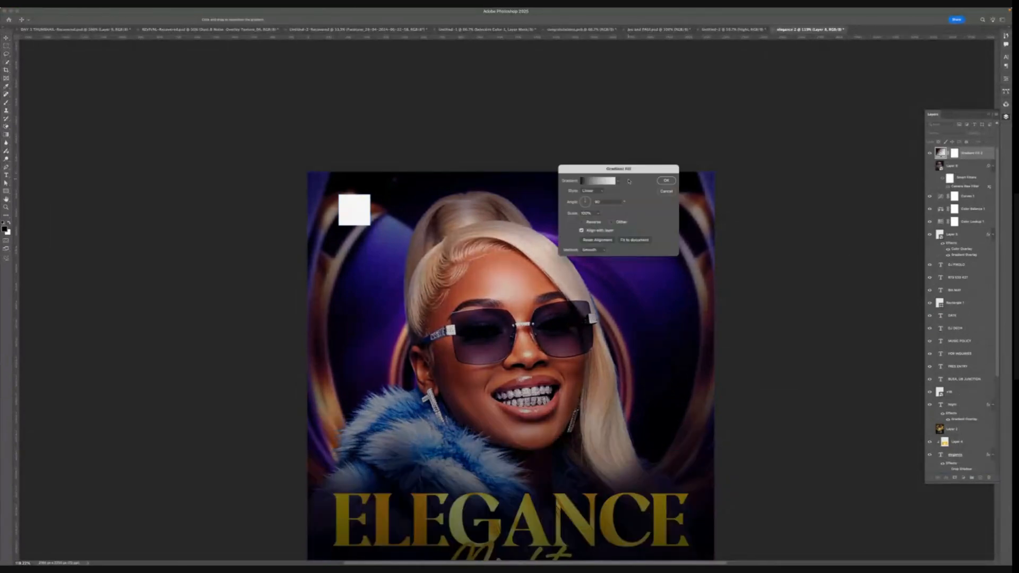
- Open the gradient editor and try different opacity values and positions on the gradient's end stops
scroll(610, 318, "down", 3)
left_click(591, 182)
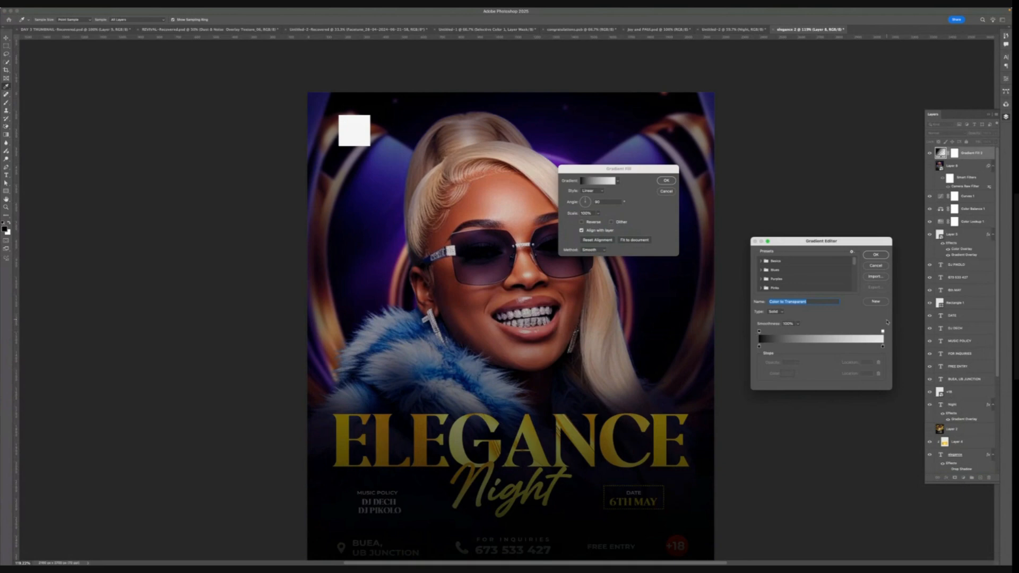
left_click(883, 331)
type("100")
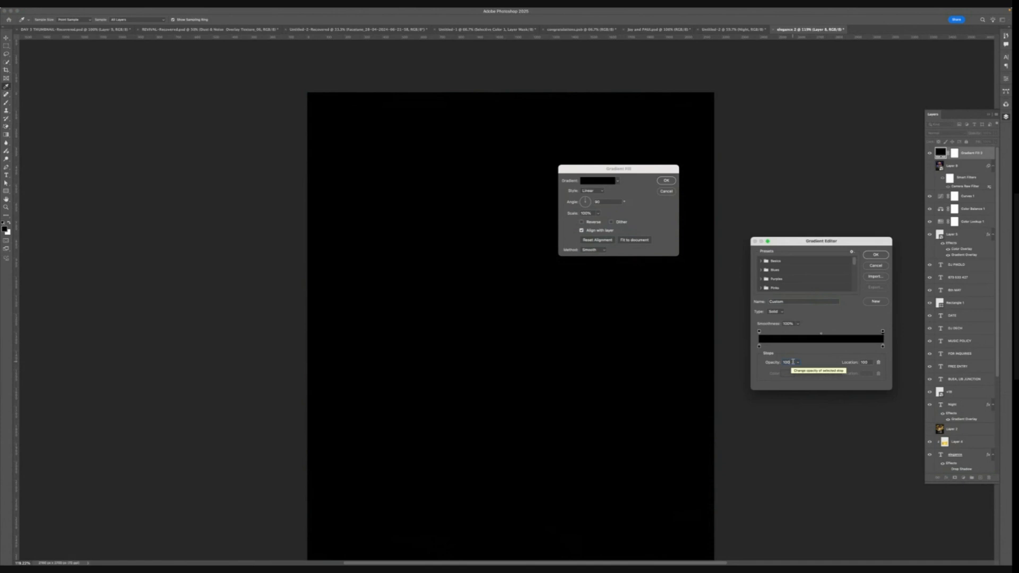
left_click_drag(793, 362, 748, 354)
type("0")
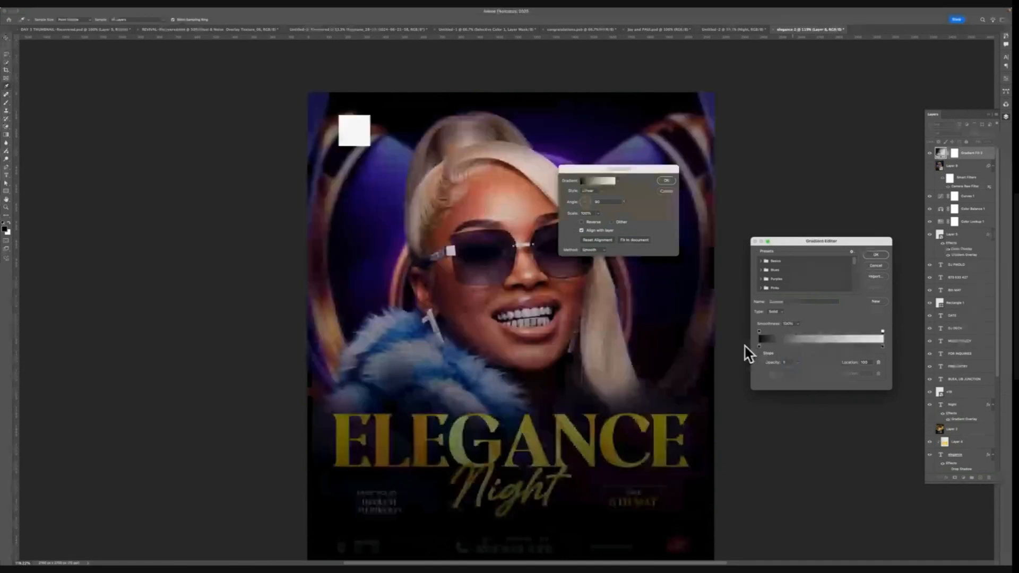
left_click(759, 331)
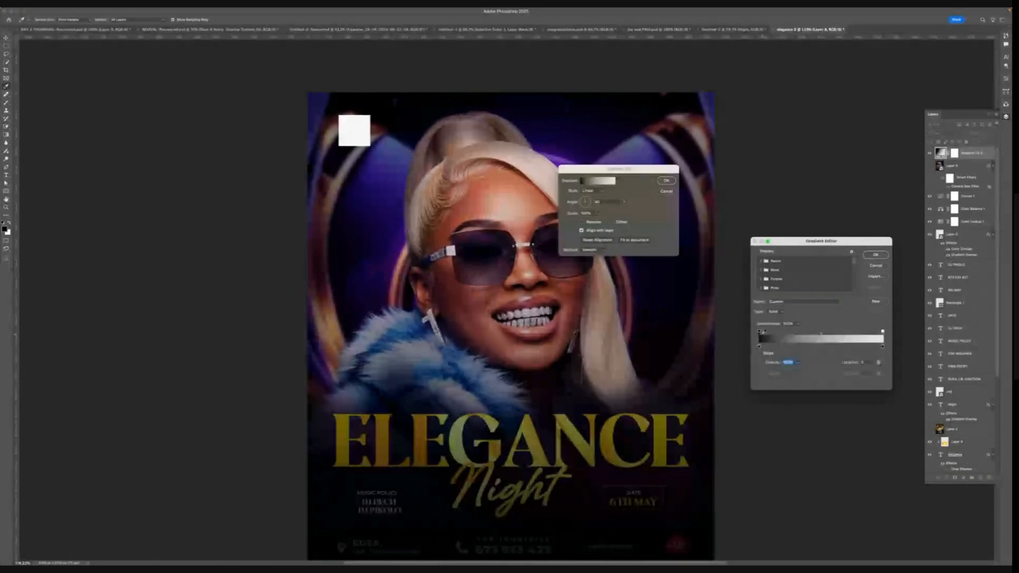
scroll(706, 408, "down", 5)
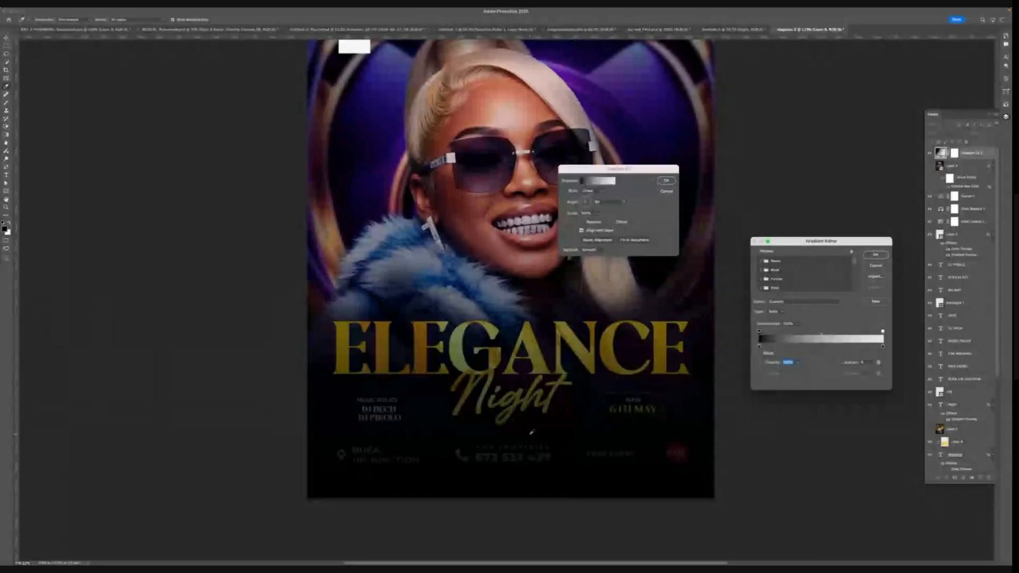
scroll(531, 432, "up", 2)
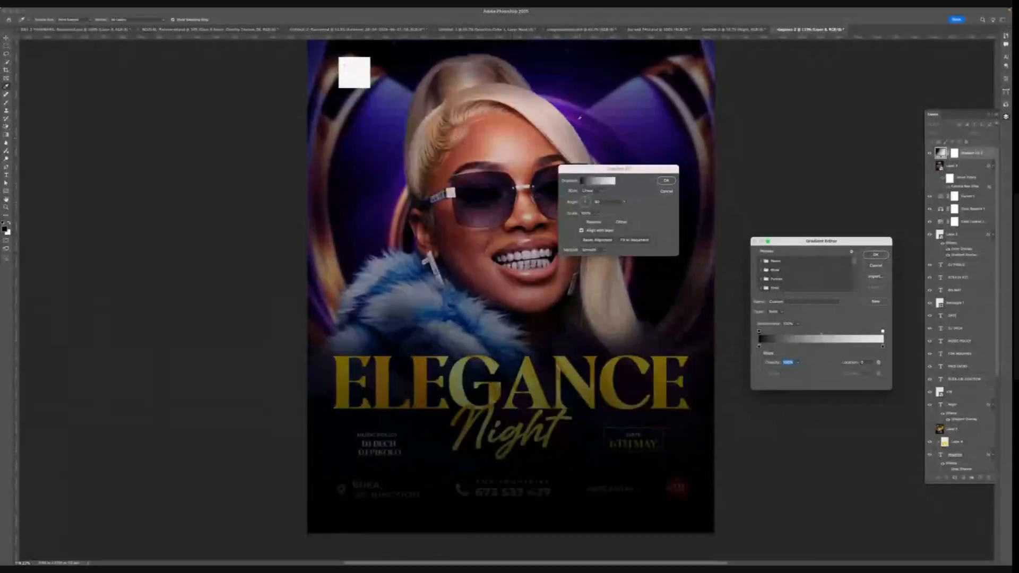
left_click(882, 331)
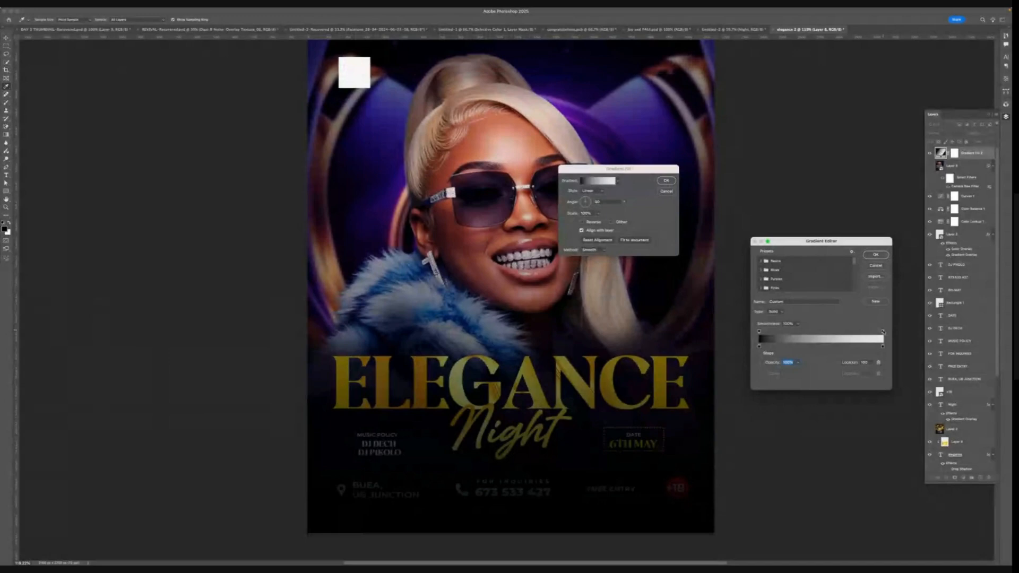
left_click_drag(883, 332, 859, 369)
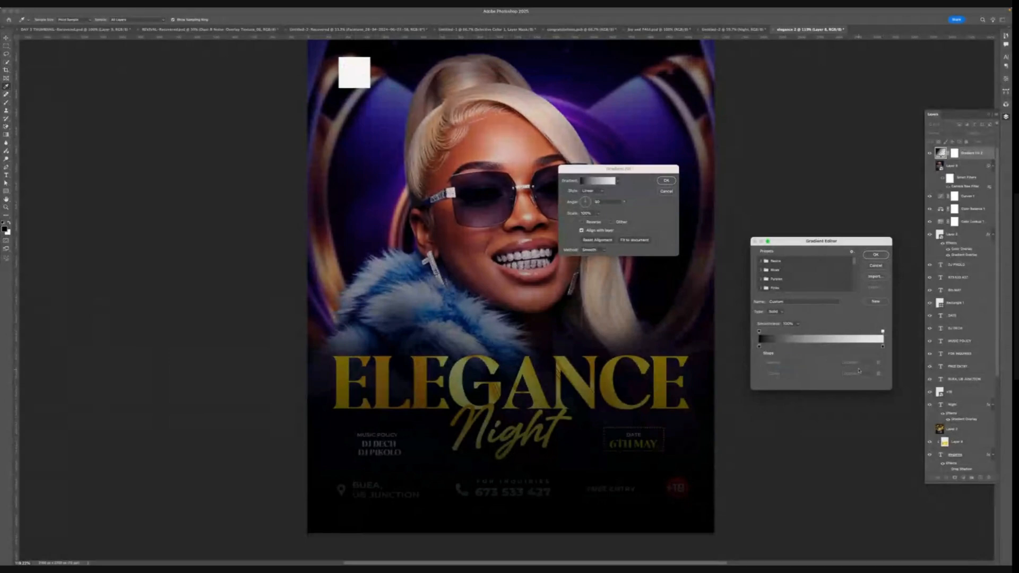
left_click_drag(883, 331, 866, 331)
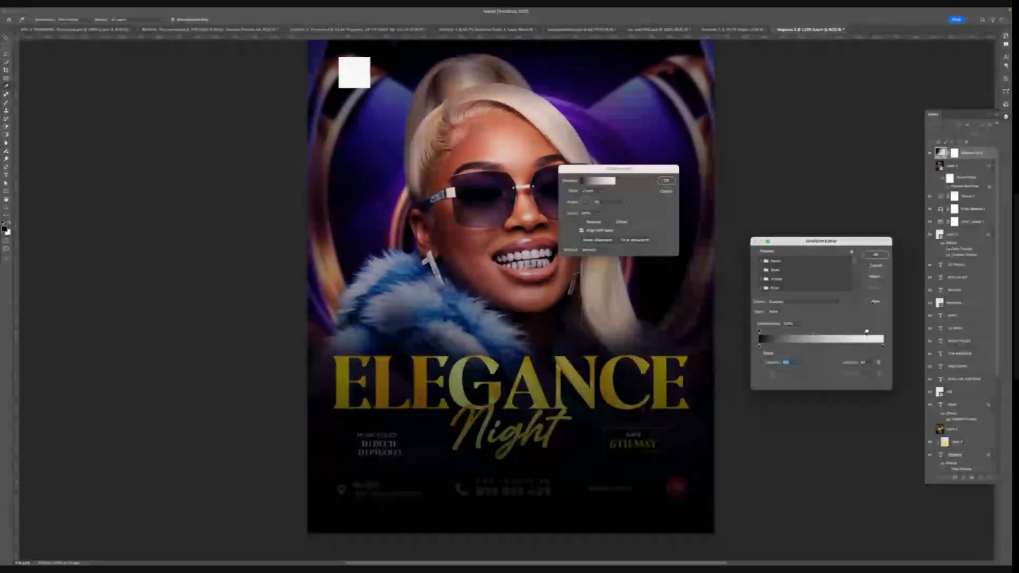
left_click_drag(867, 332, 882, 331)
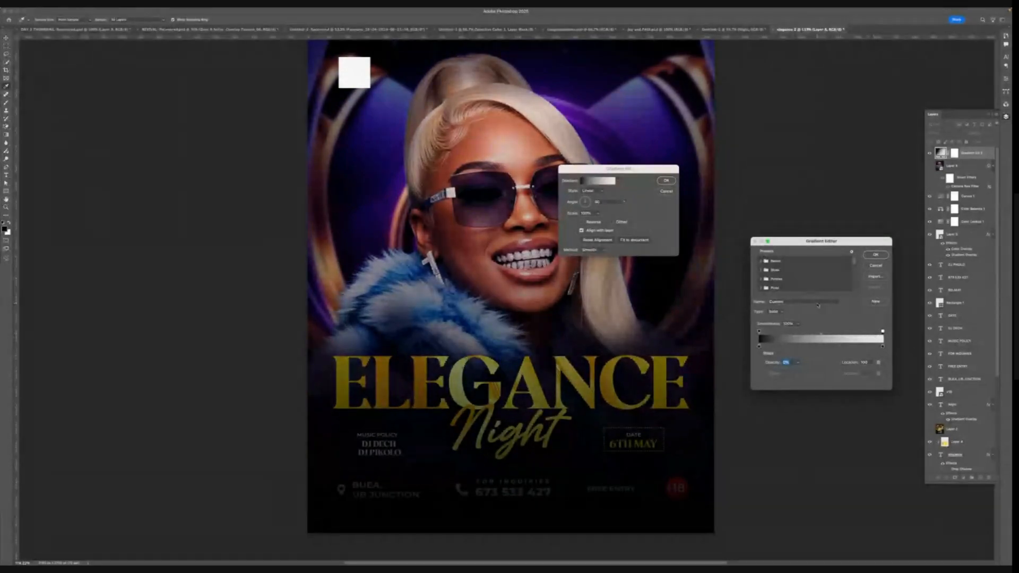
- Load the Foreground to Background gradient preset and set its left opacity stop to 0%
left_click(761, 262)
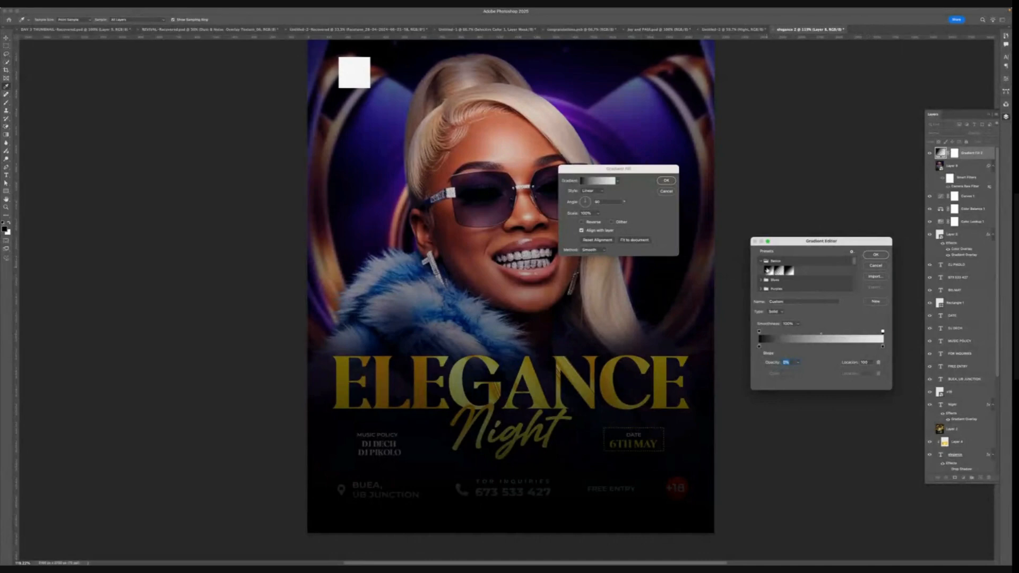
left_click(768, 270)
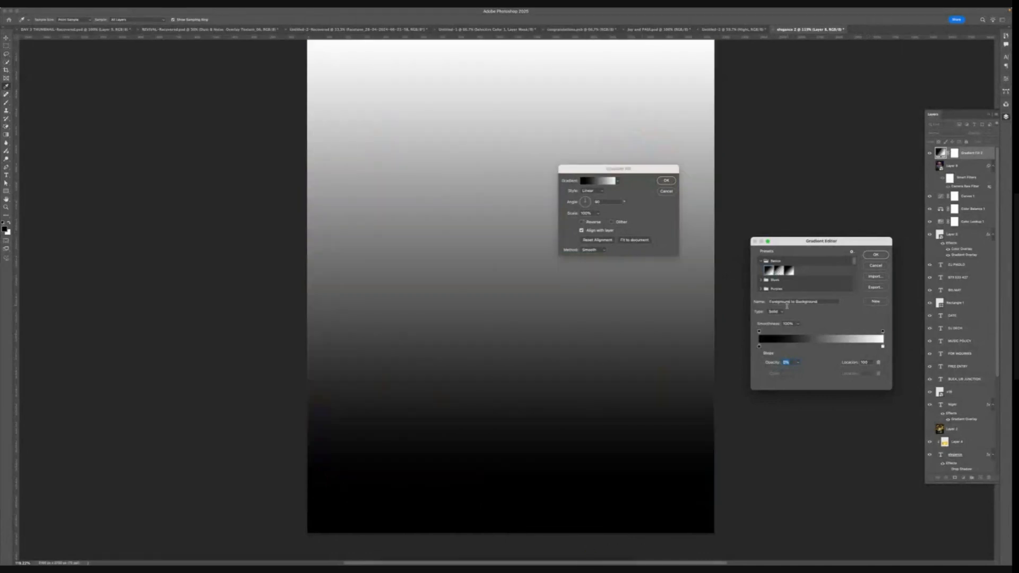
left_click(760, 331)
type("0")
key("Return")
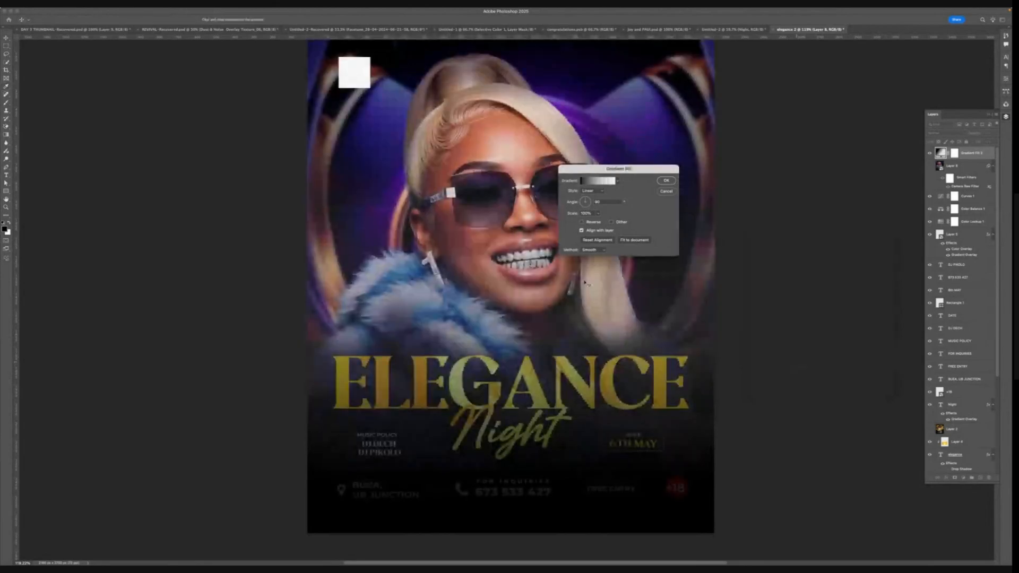
- Set the right opacity stop to 100%, adjust its location, and confirm the gradient fill
left_click(598, 180)
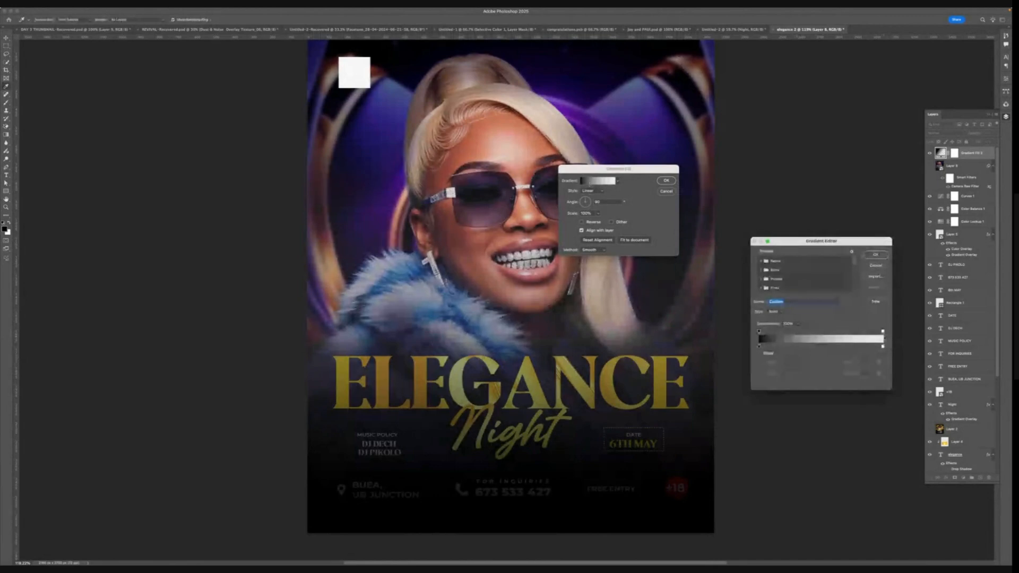
left_click(882, 331)
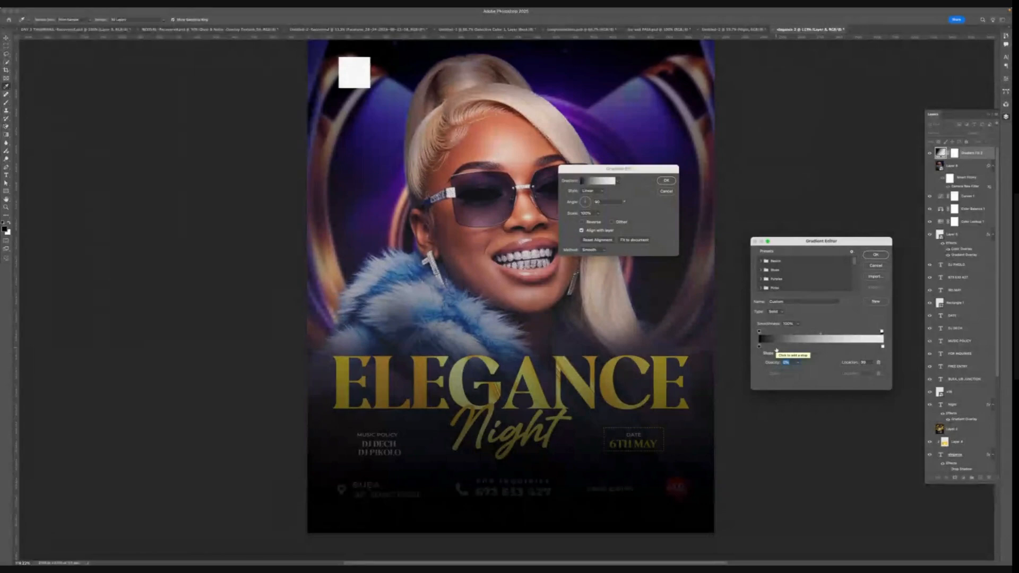
type("100")
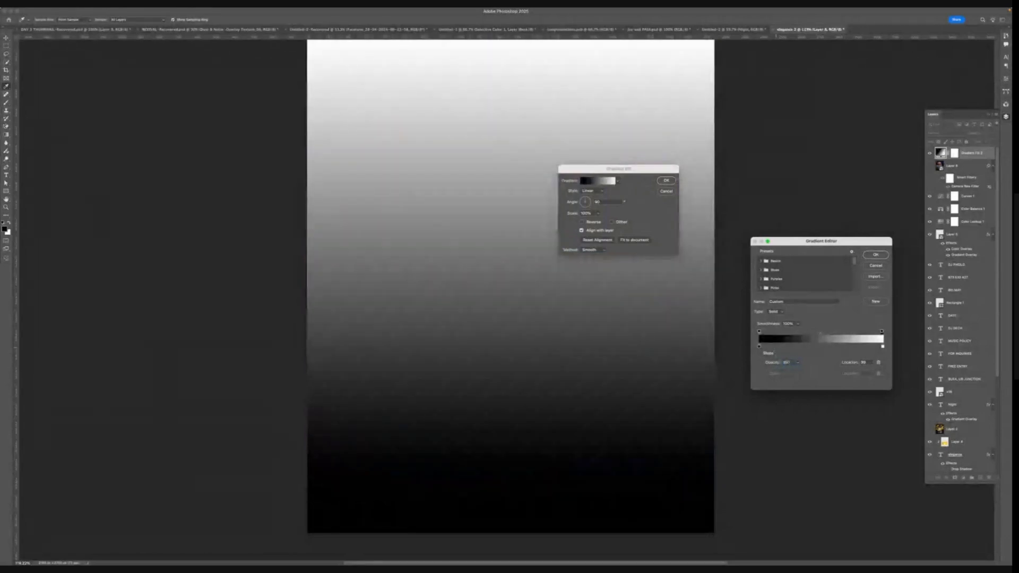
key("Tab")
left_click_drag(882, 331, 848, 363)
type("50")
type("0")
left_click(850, 361)
left_click(876, 255)
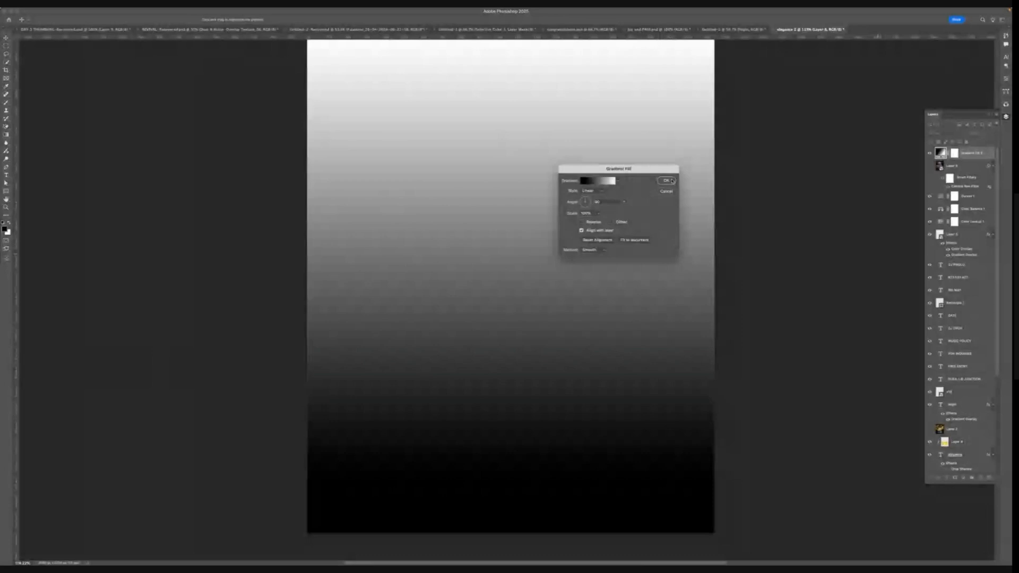
left_click(672, 181)
left_click(672, 181)
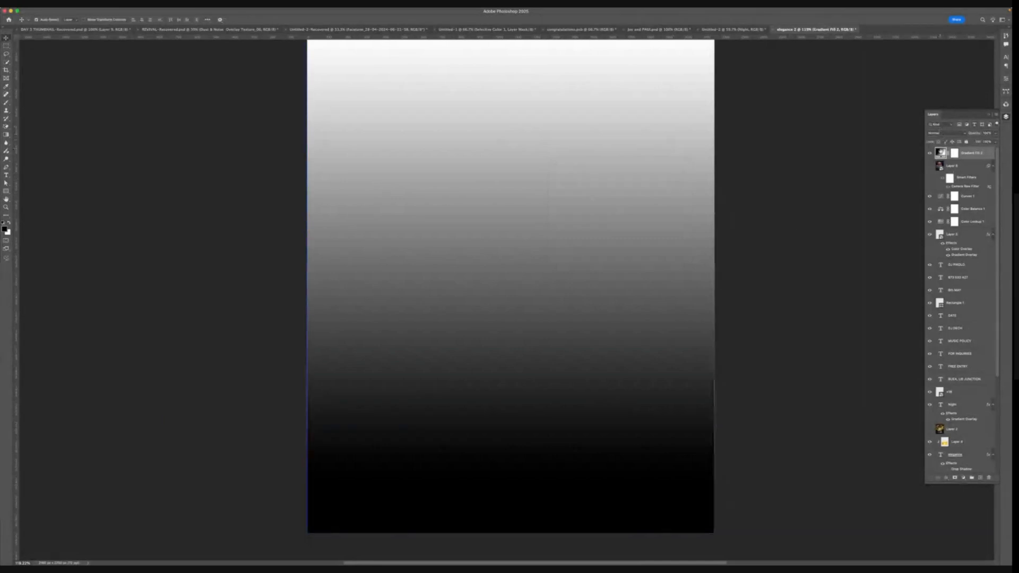
- Reopen the gradient fill settings and set the gradient's right opacity stop to 0%
double_click(940, 152)
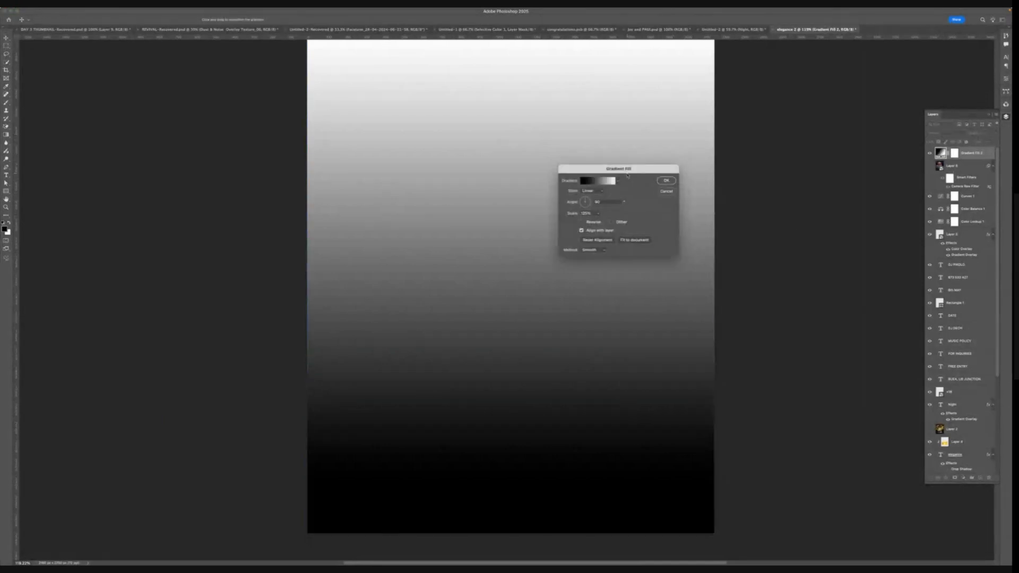
left_click_drag(627, 171, 742, 228)
left_click(718, 237)
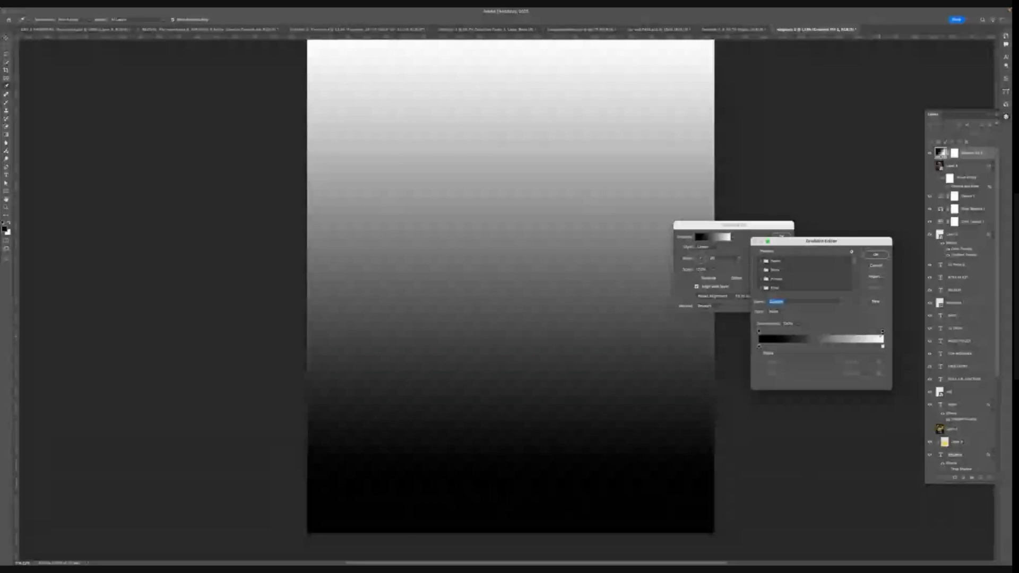
left_click(882, 332)
type("0")
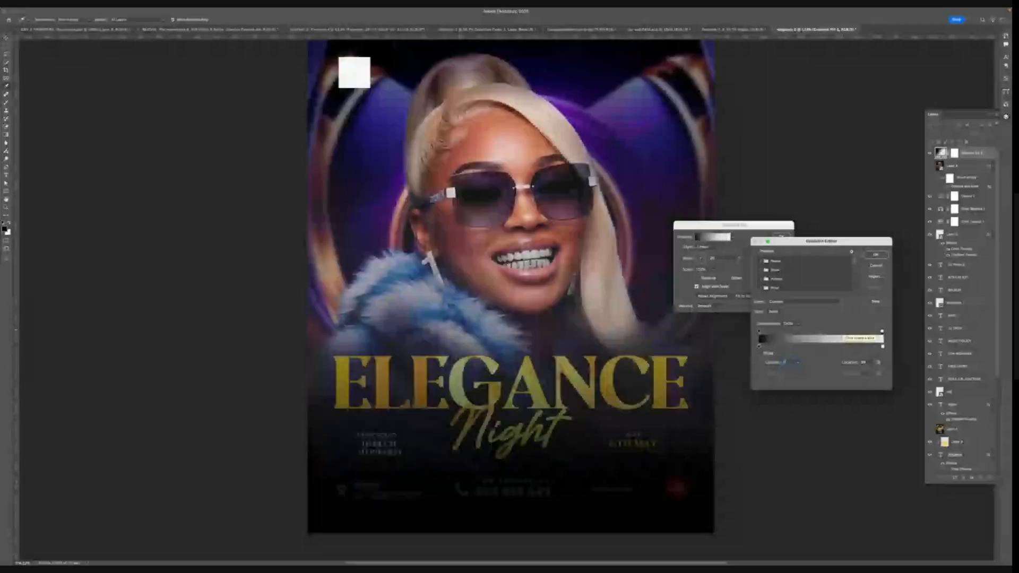
key("Return")
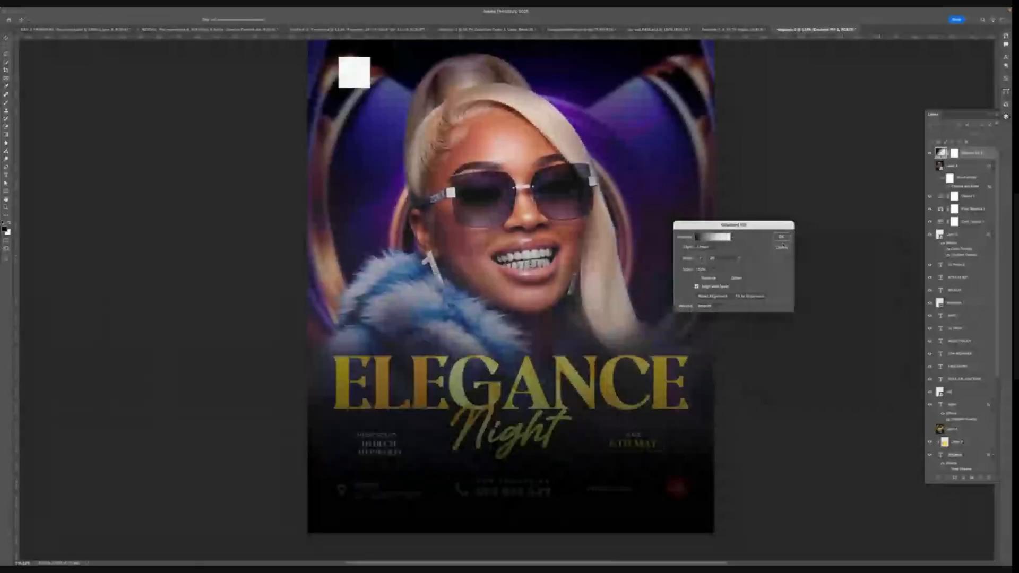
- Set the gradient's left colour stop to red and confirm the gradient fill
left_click(714, 237)
left_click(759, 344)
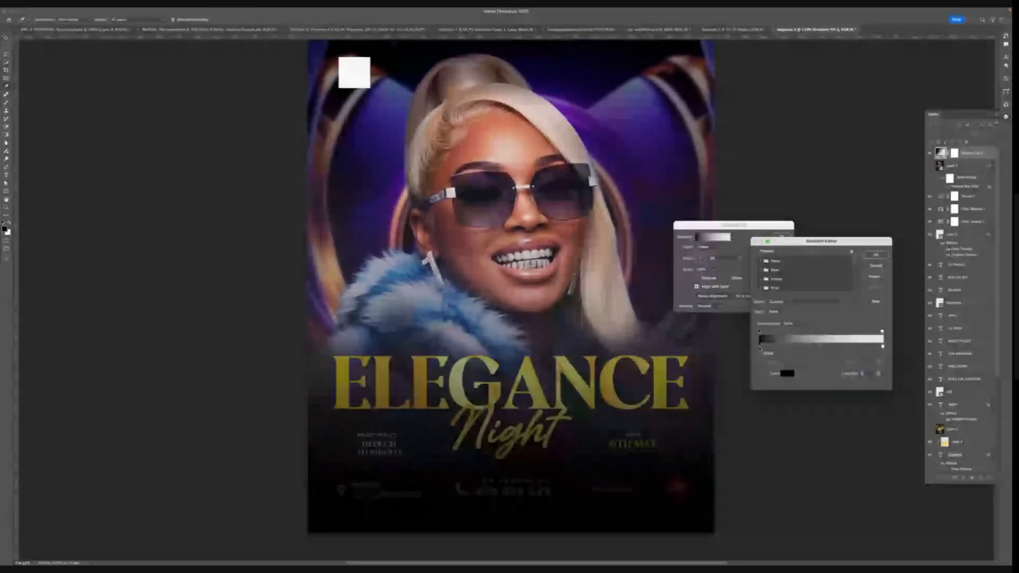
left_click(786, 373)
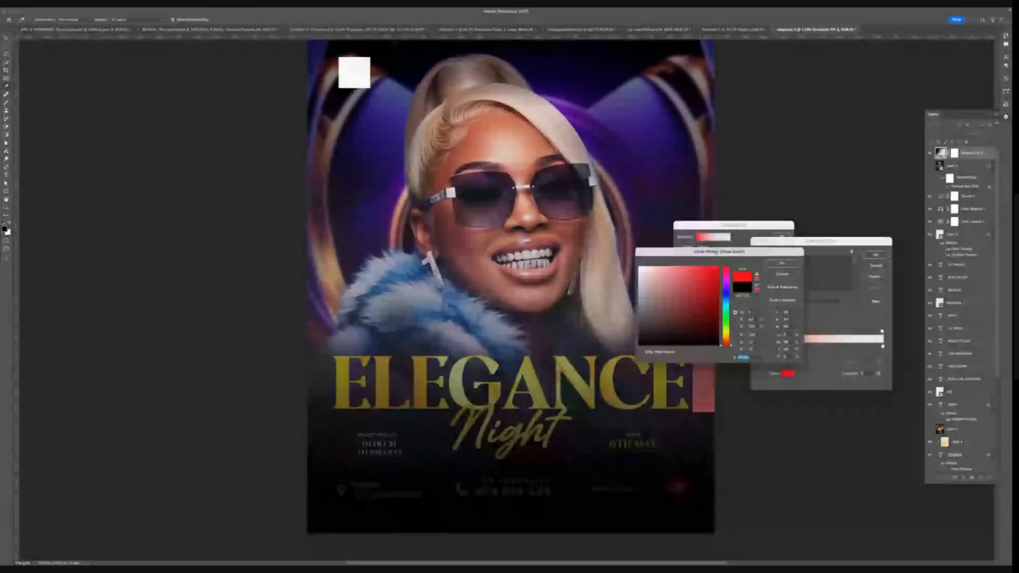
key("Return")
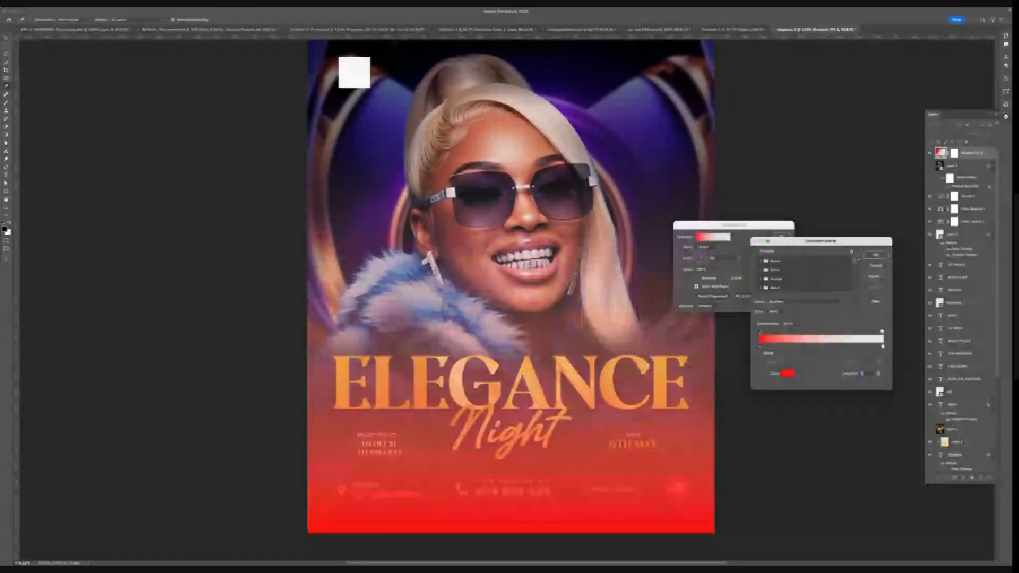
left_click(875, 254)
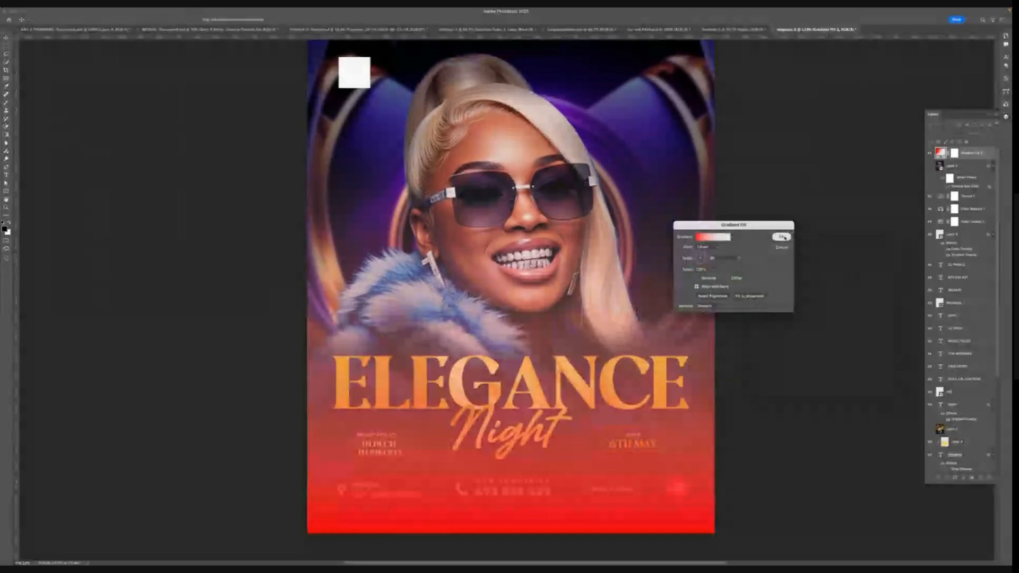
left_click(784, 237)
- Toggle the gradient fill layer's visibility off and back on to compare the flyer with and without it
left_click(960, 212)
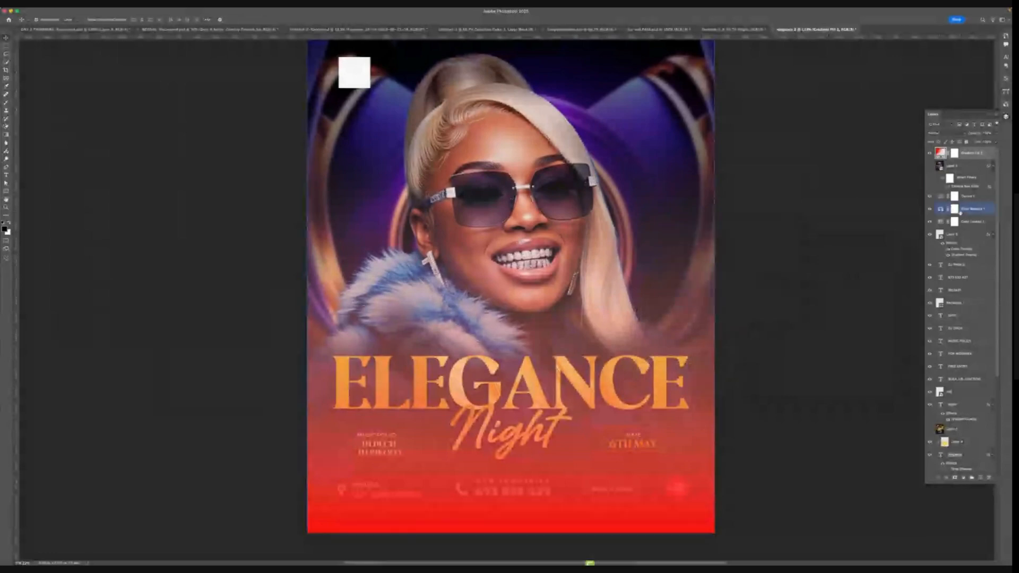
left_click(970, 157)
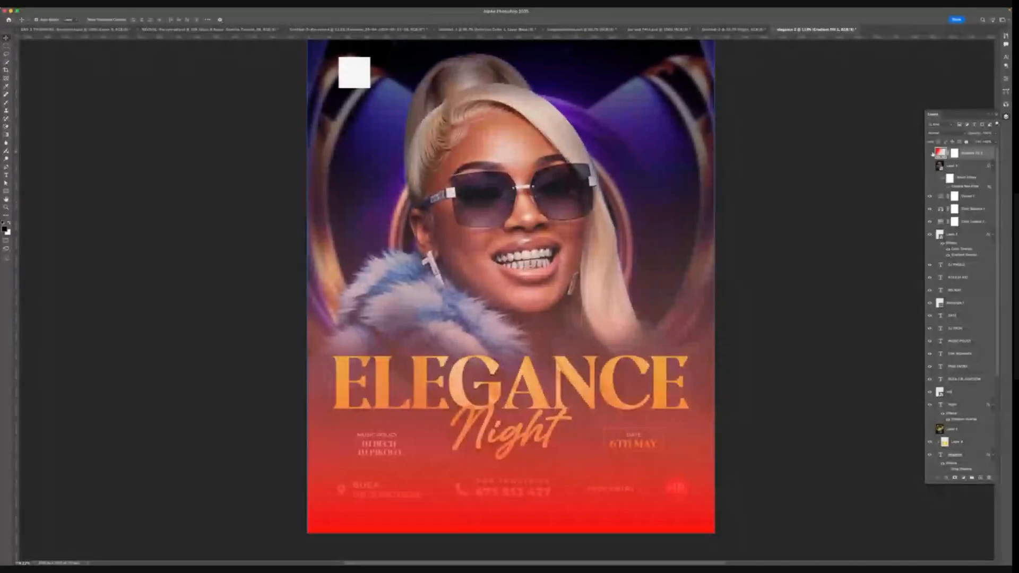
left_click(930, 154)
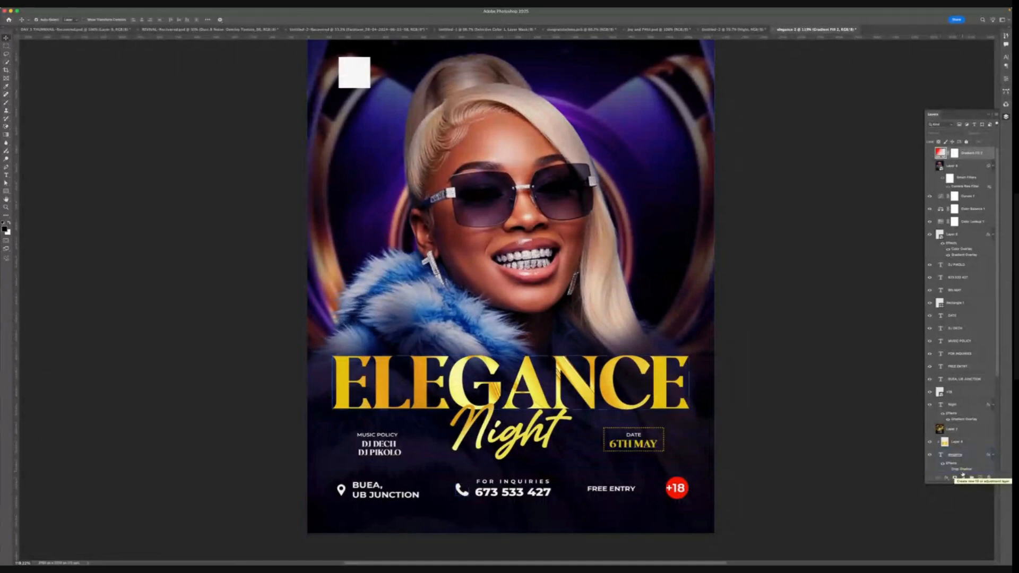
left_click(962, 469)
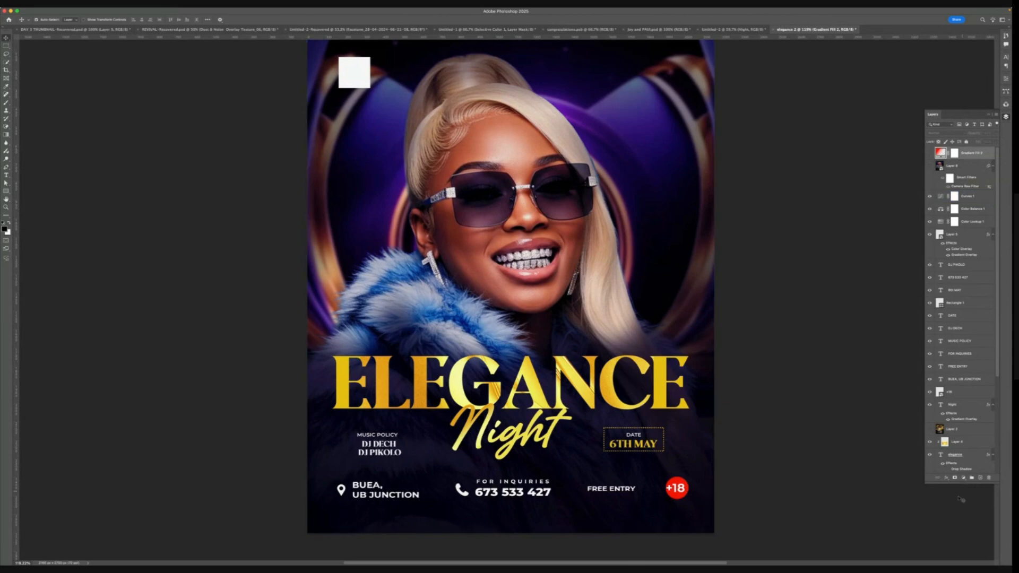
double_click(940, 153)
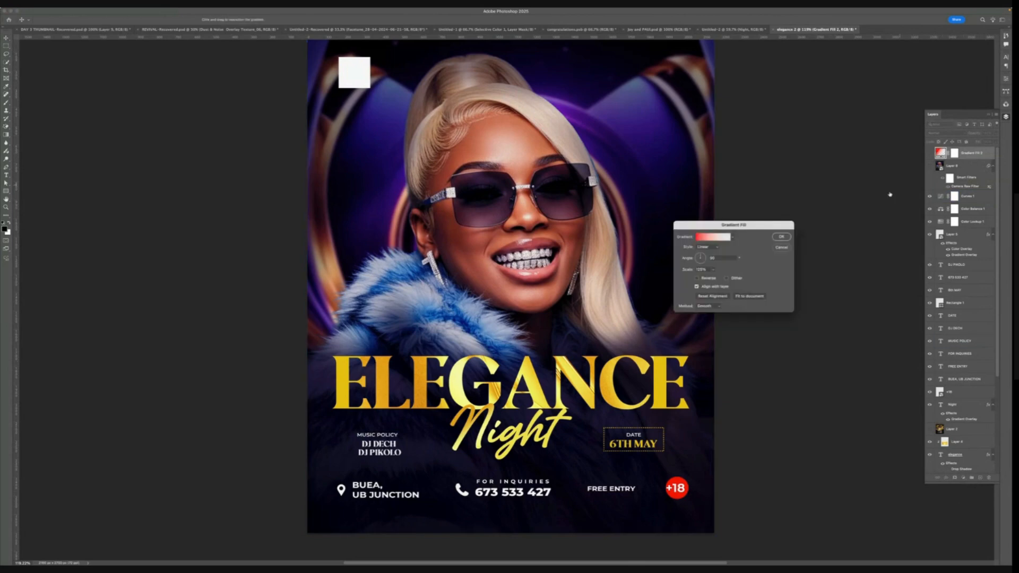
left_click(781, 236)
left_click(929, 154)
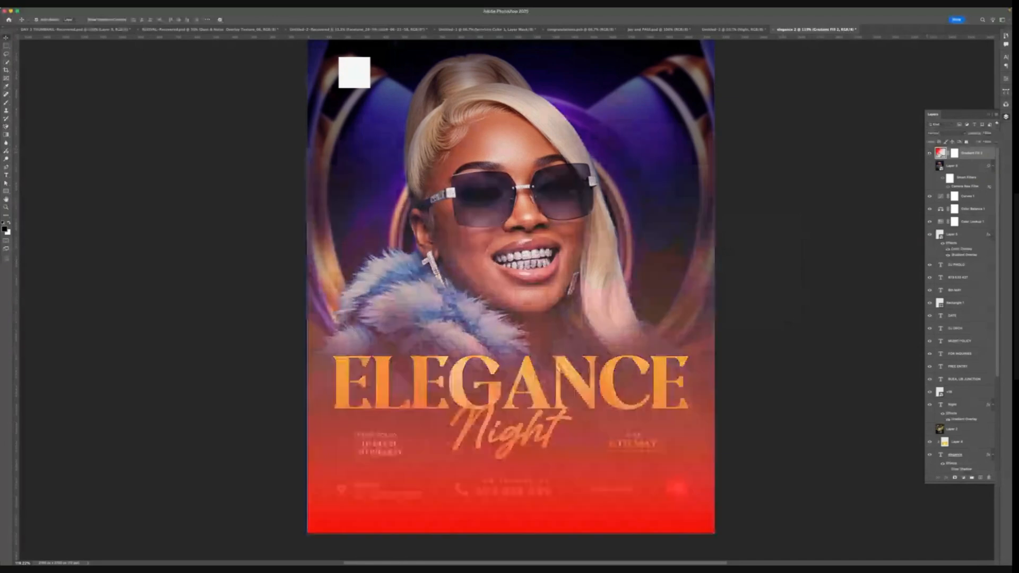
- Reopen the gradient fill settings, set the angle to 0°, and toggle Reverse on and off
double_click(940, 154)
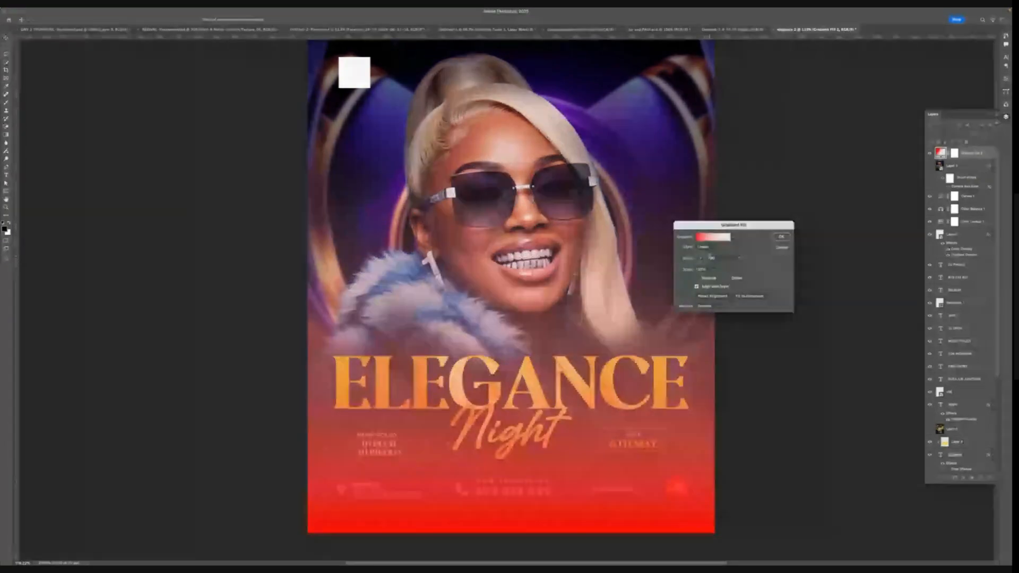
left_click(696, 278)
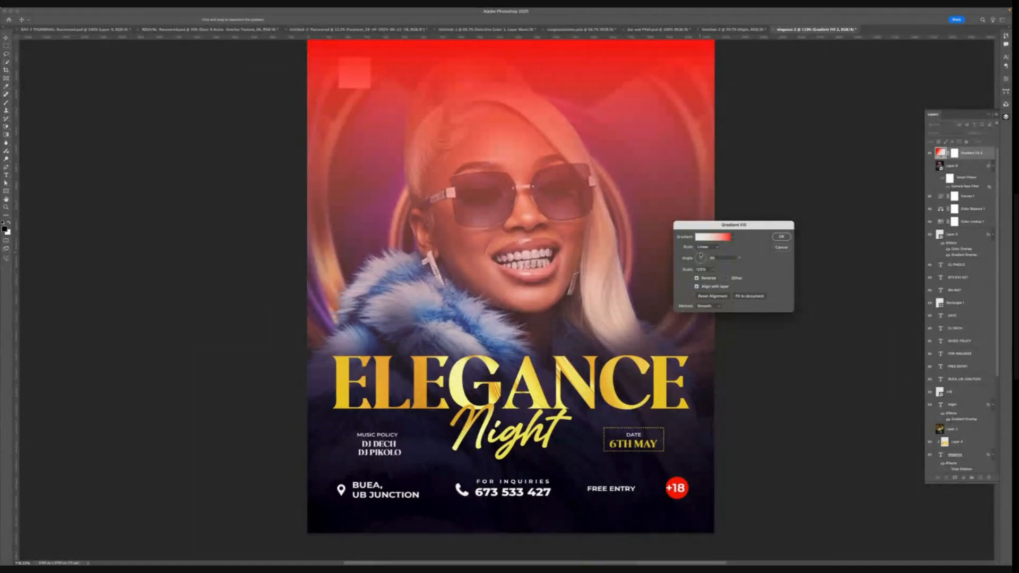
left_click_drag(700, 256, 695, 260)
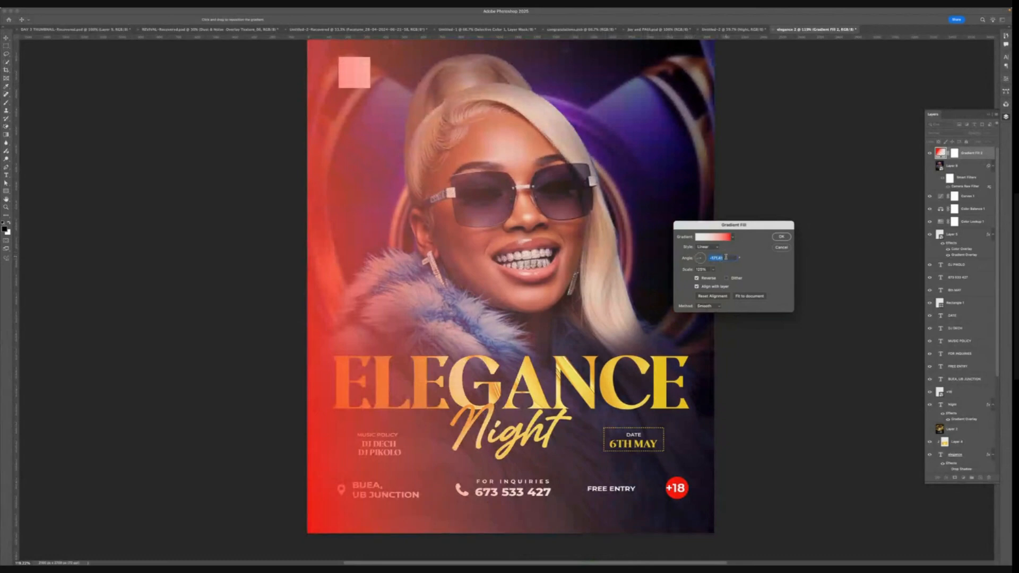
type("0")
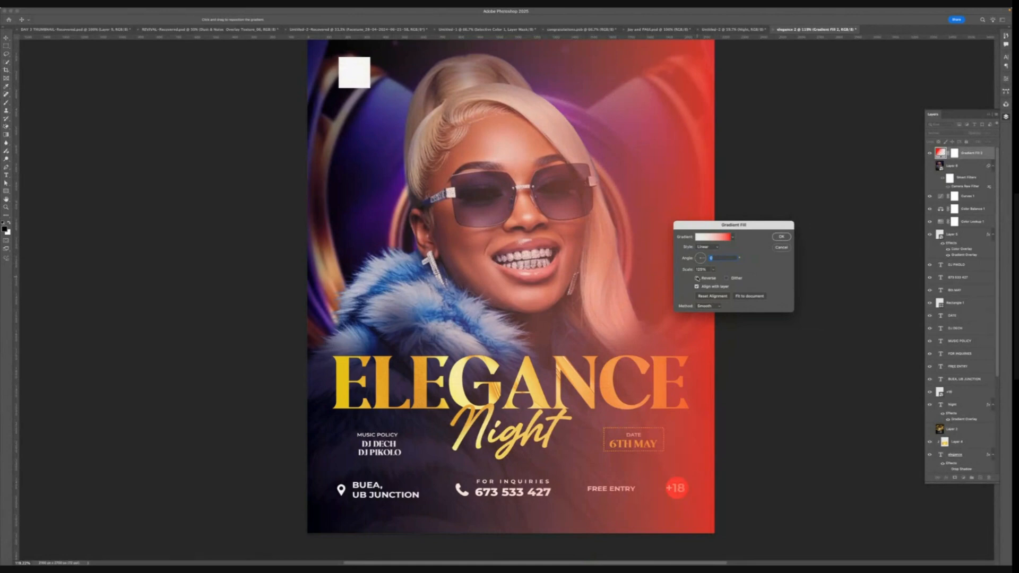
left_click(698, 278)
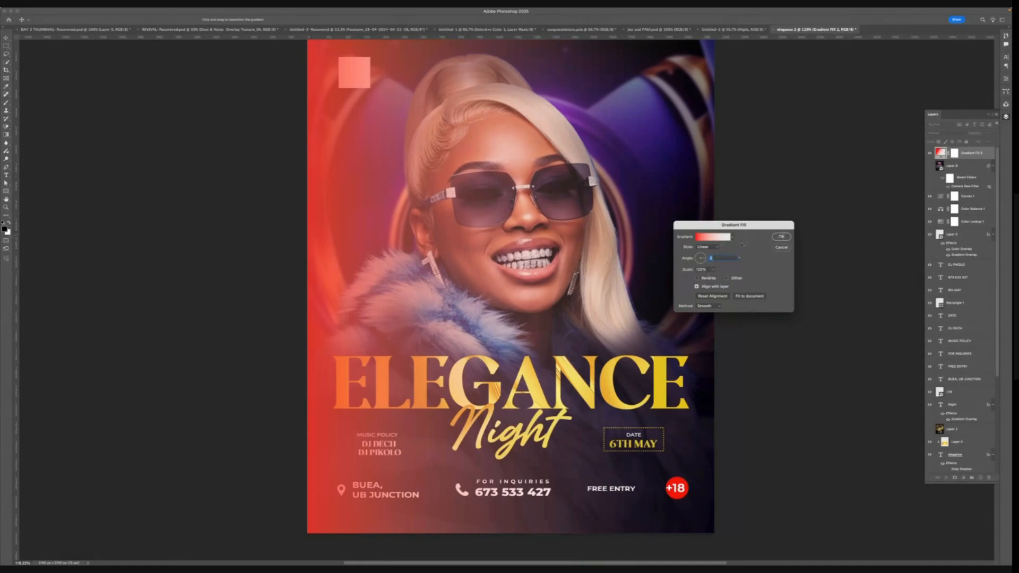
- Switch the gradient style to Radial, reposition its centre on the canvas, and test the Reverse option
left_click(705, 249)
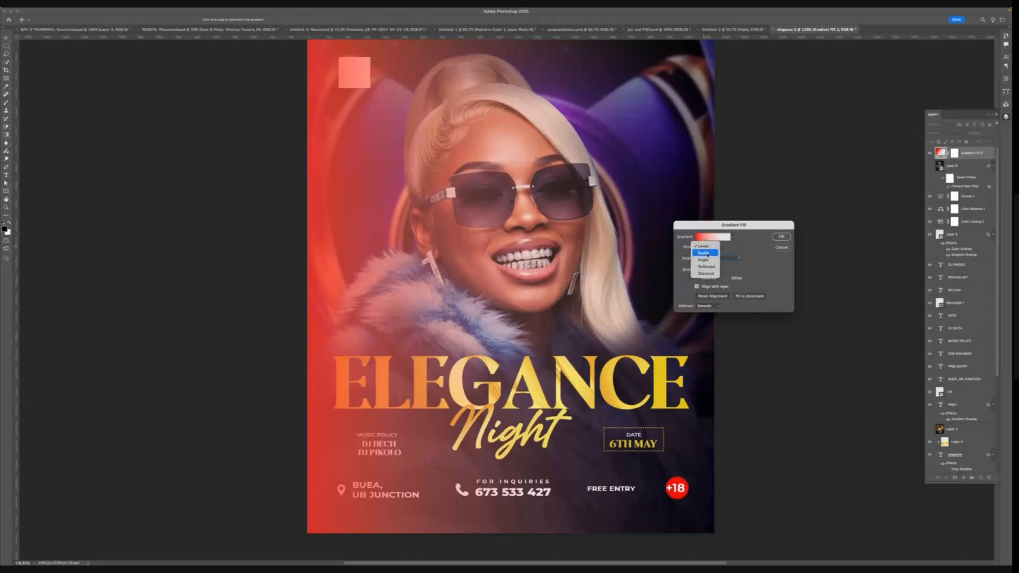
left_click(706, 253)
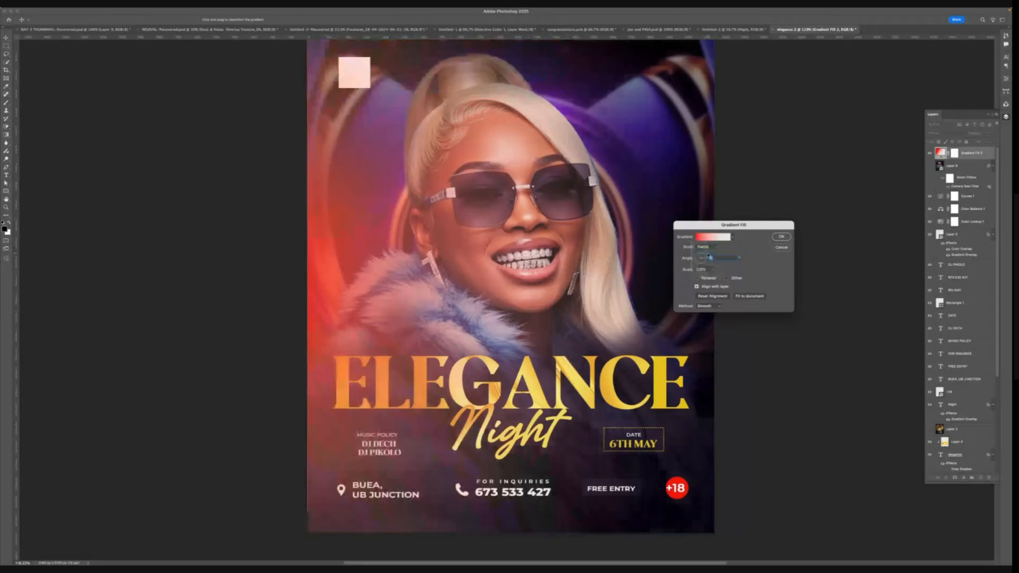
left_click_drag(709, 256, 484, 265)
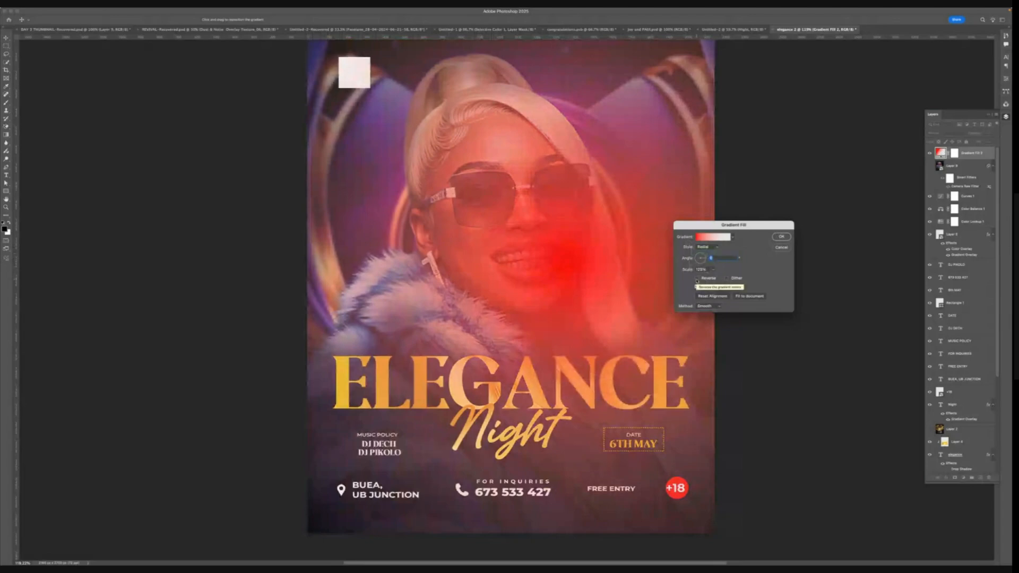
left_click(698, 278)
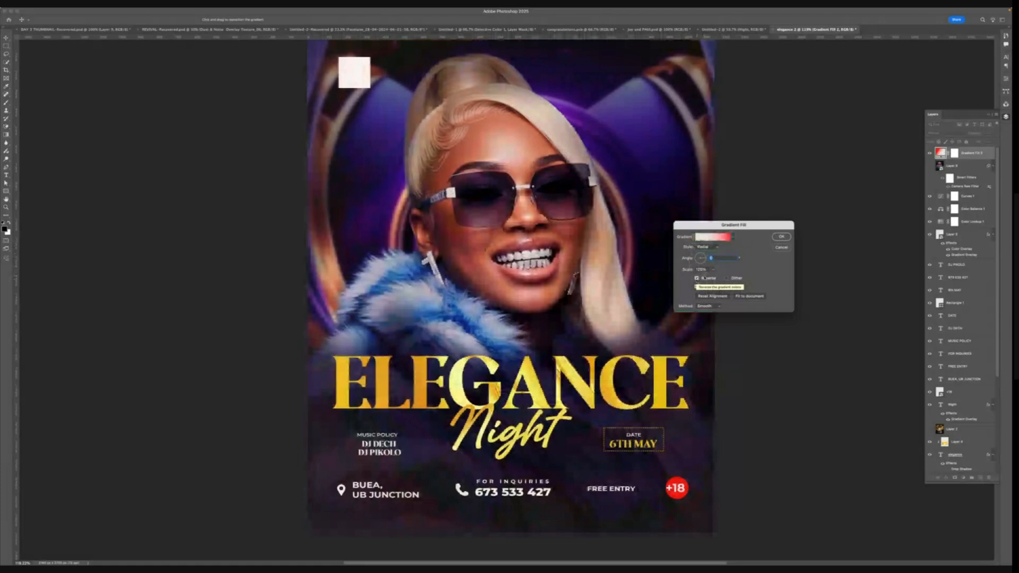
left_click(697, 278)
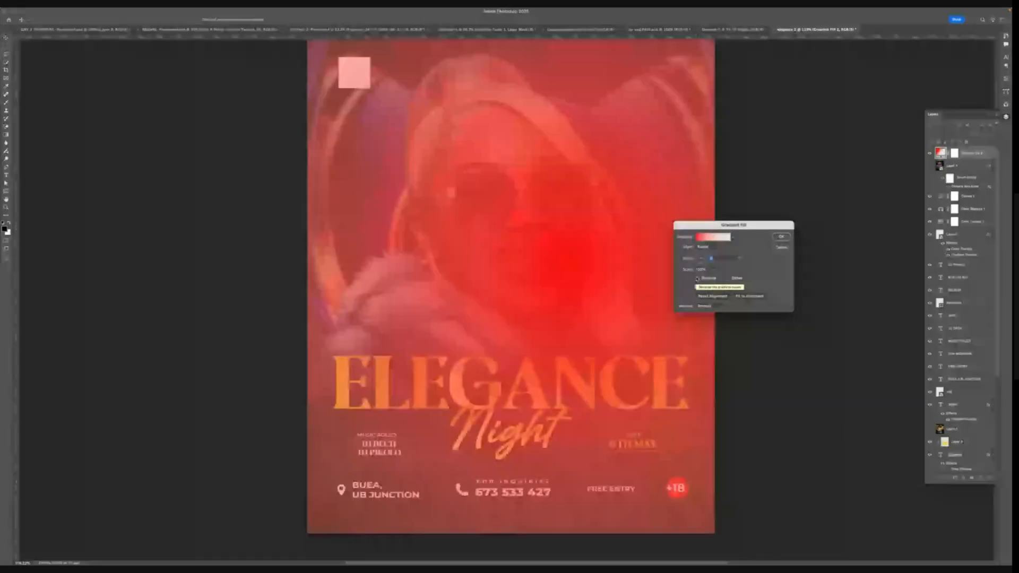
left_click(696, 278)
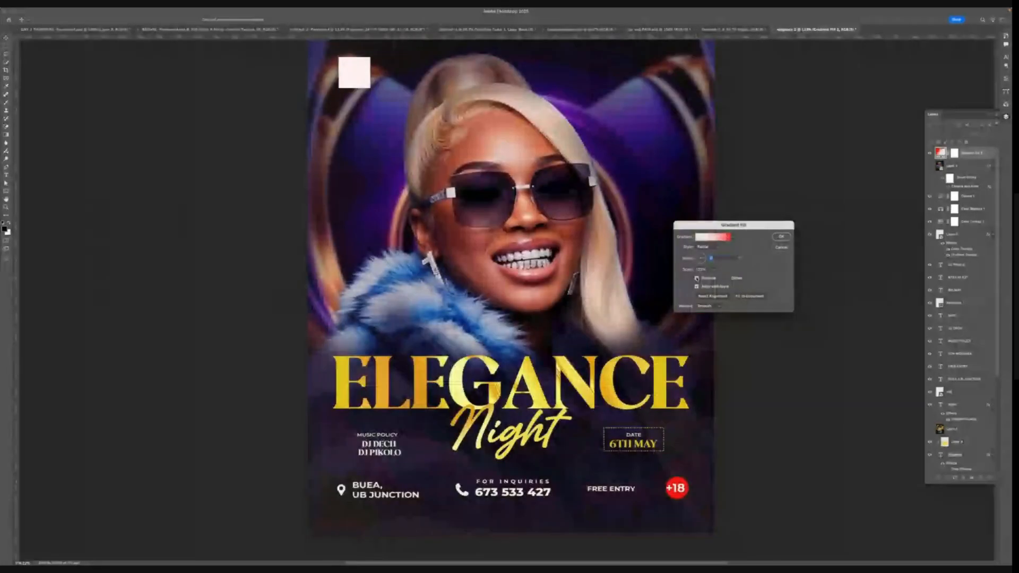
left_click(697, 278)
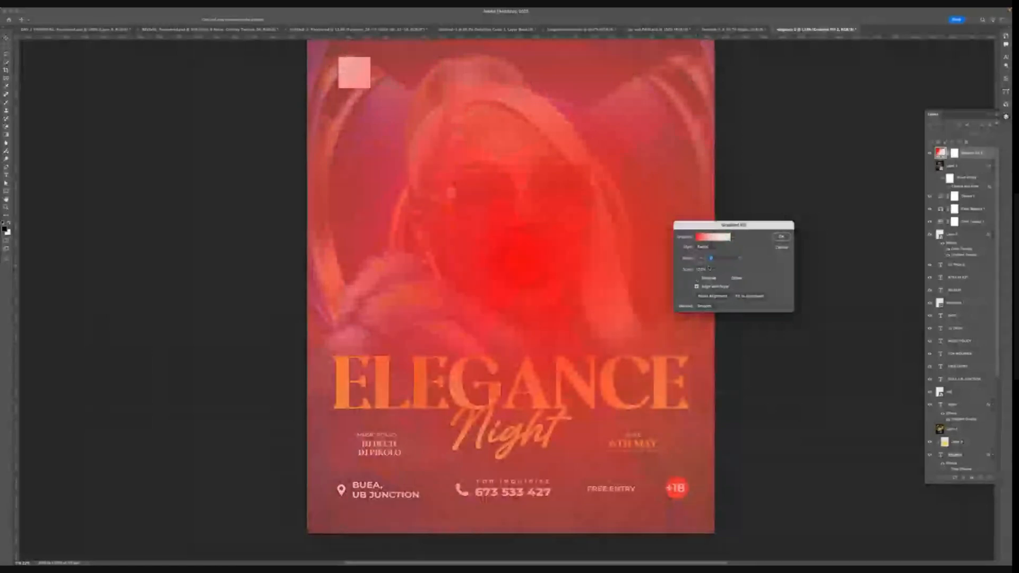
left_click(698, 278)
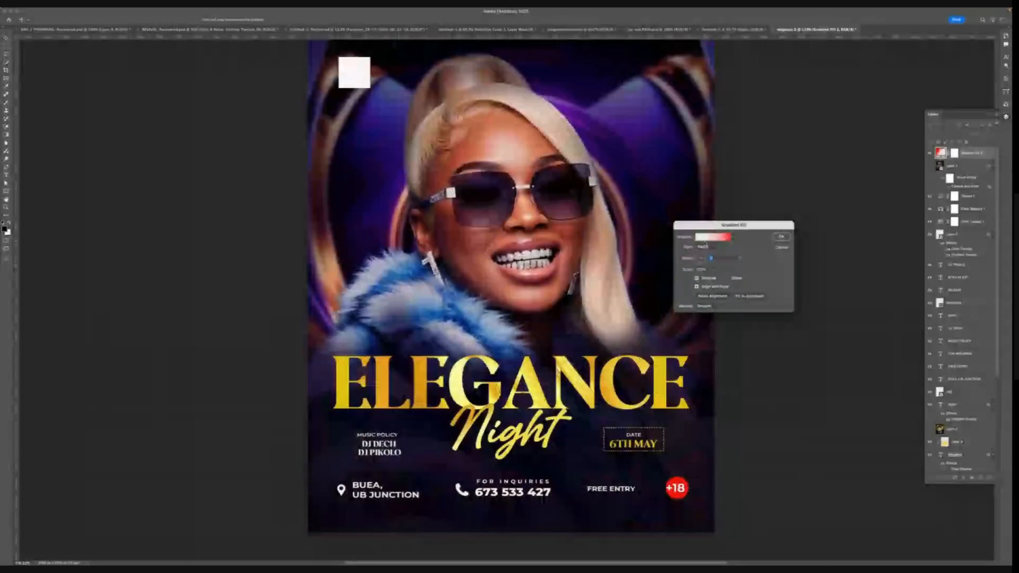
- Set the gradient's right opacity stop to 100% in the gradient editor and confirm
left_click(706, 237)
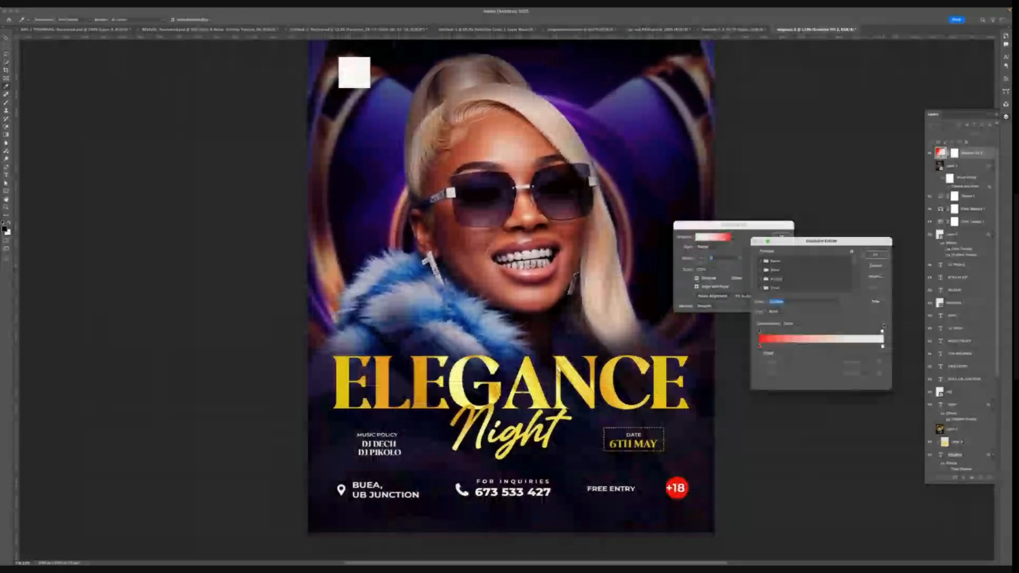
left_click(883, 329)
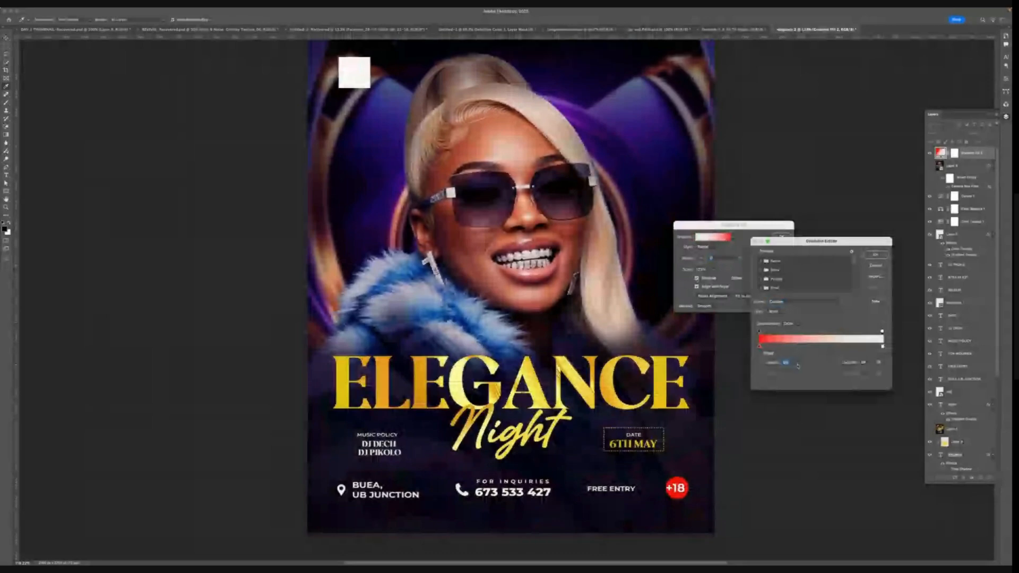
type("1")
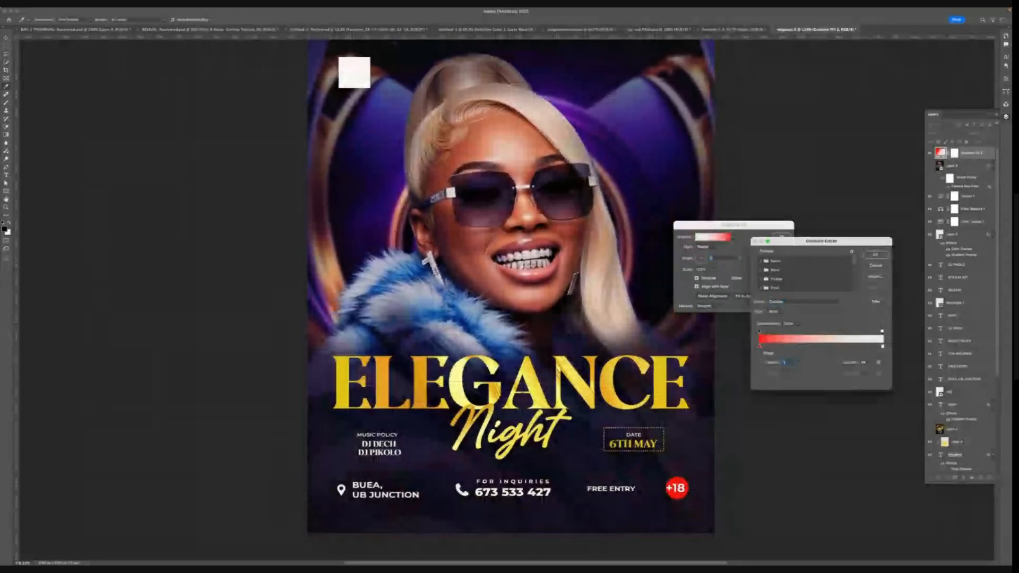
type("00")
left_click(881, 253)
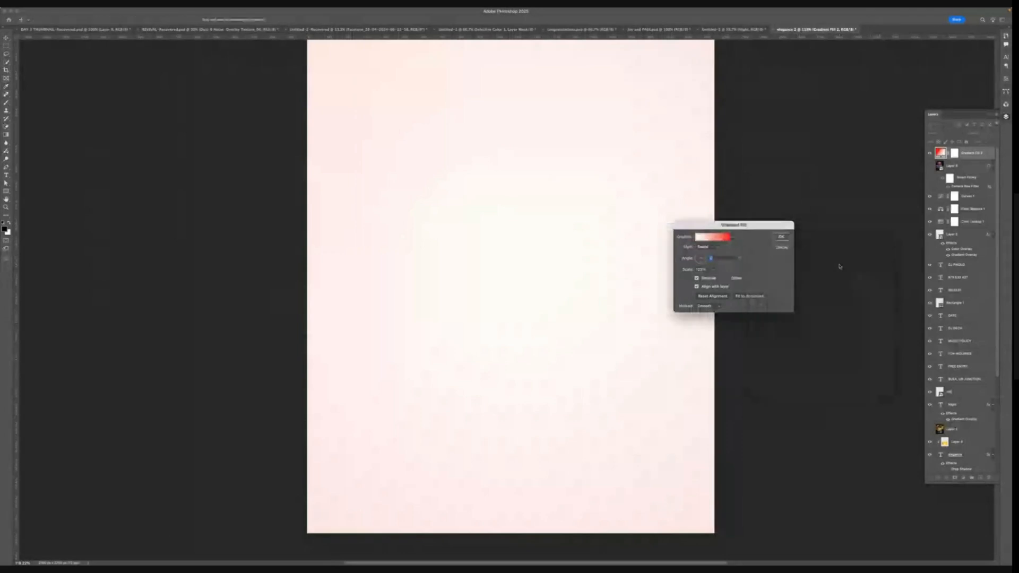
- Set the radial gradient's scale to 33%, adjust Reverse and the angle, and confirm the gradient fill
left_click(715, 270)
left_click_drag(712, 276, 705, 277)
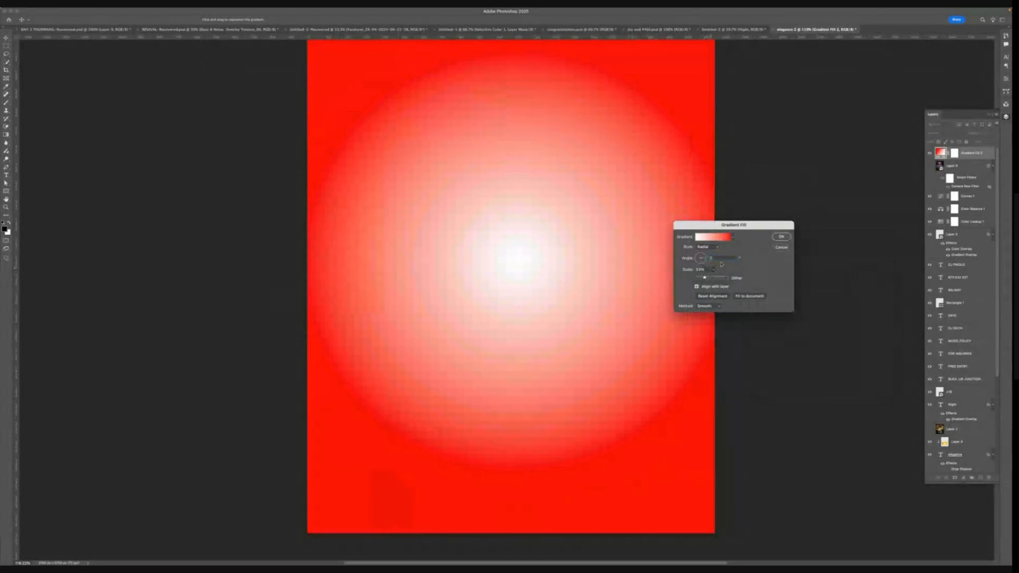
left_click(721, 264)
left_click(696, 279)
left_click(697, 279)
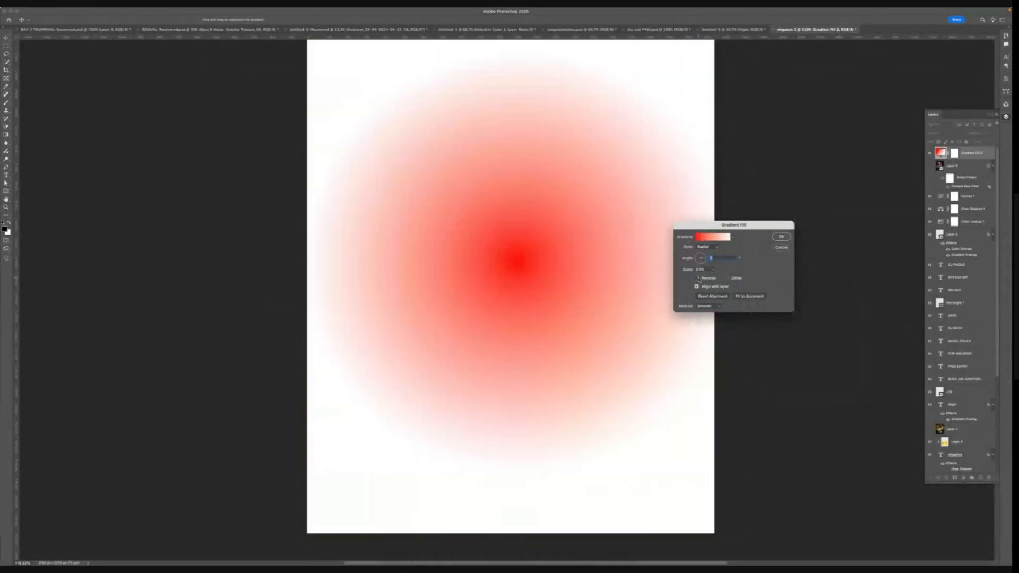
left_click(697, 279)
left_click(697, 278)
left_click(701, 261)
left_click(697, 255)
left_click_drag(699, 257, 700, 255)
left_click(698, 278)
left_click(781, 237)
- Set the gradient fill layer's blend mode to Screen and hide the layer
left_click(941, 133)
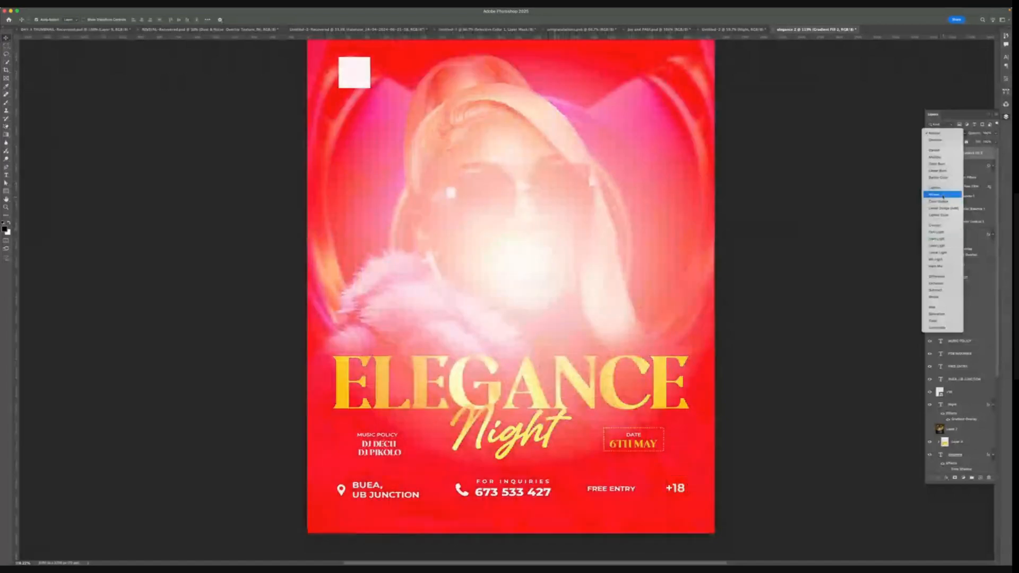
left_click(943, 196)
left_click(929, 153)
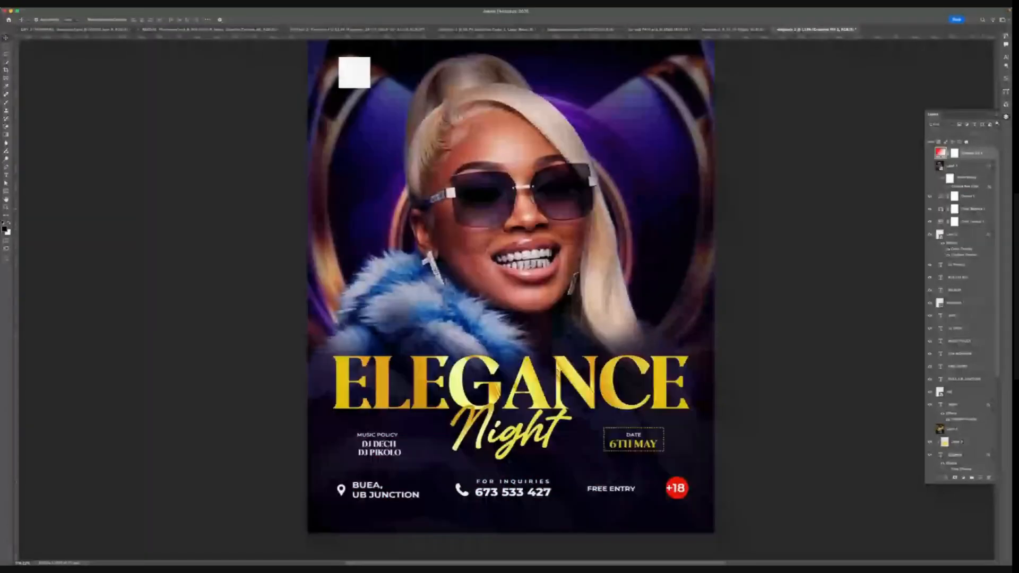
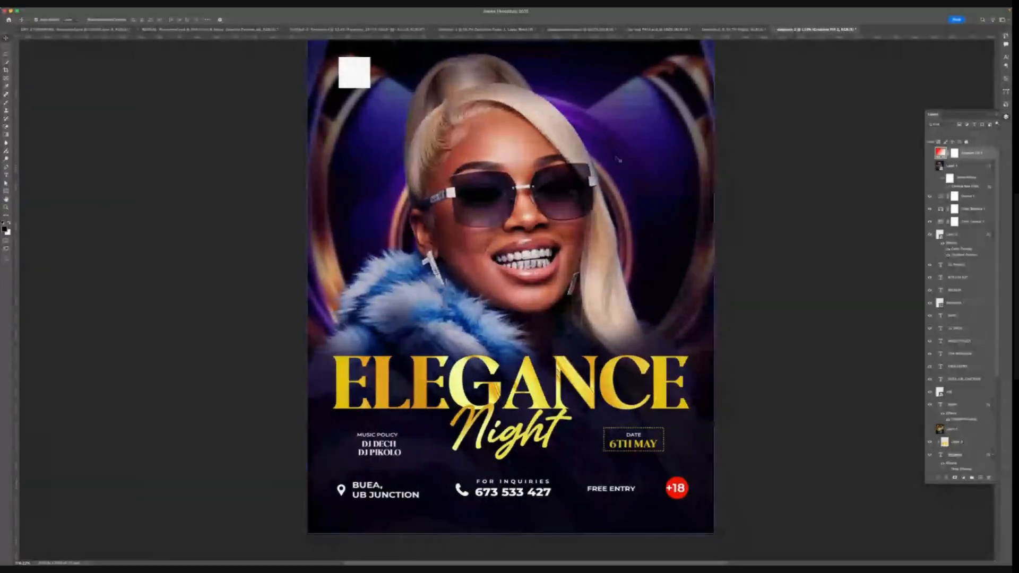
- Compare the finished purple flyer with the yellow flyer document open in another tab
left_click(941, 237)
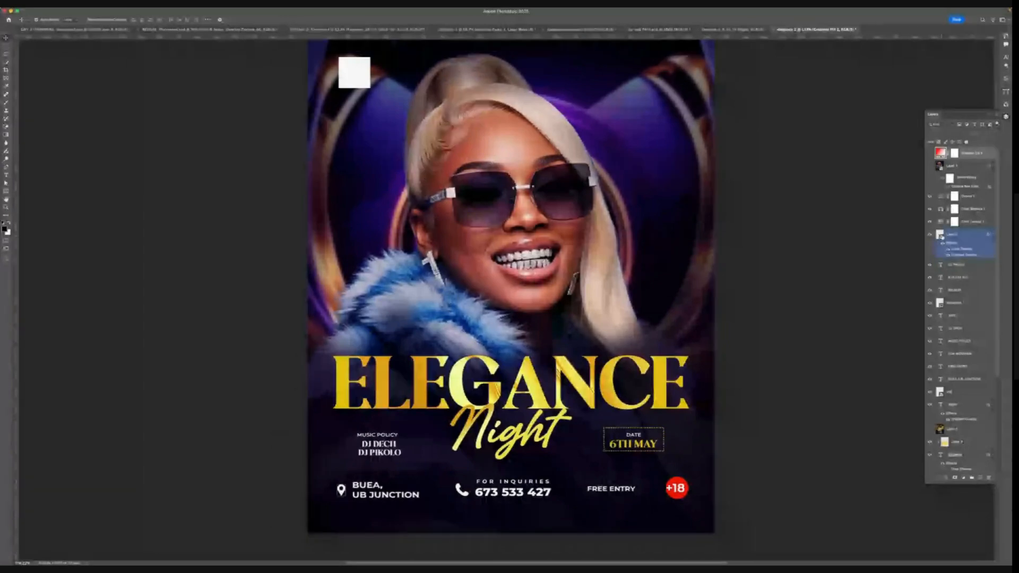
scroll(552, 199, "down", 1)
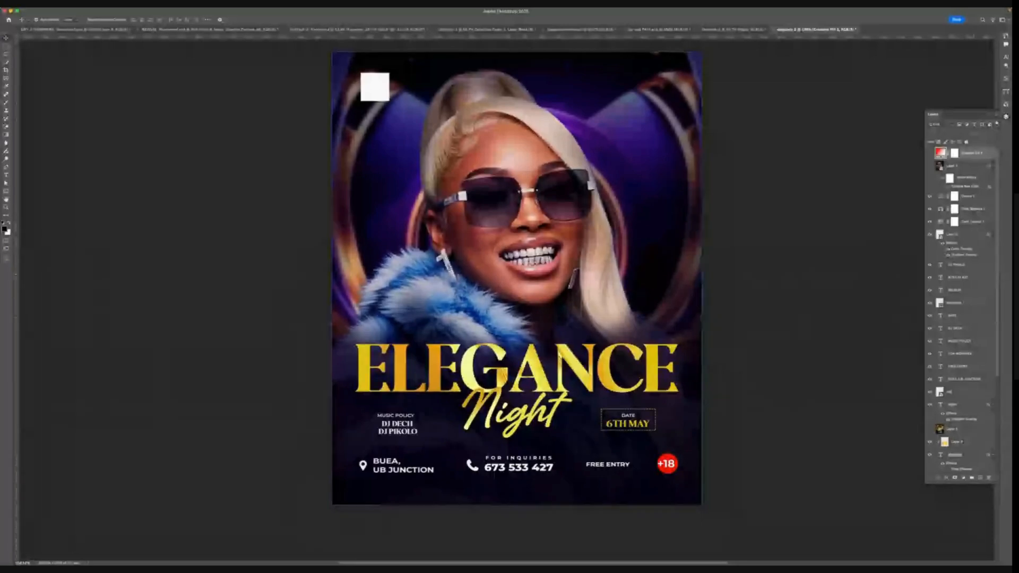
key("F7")
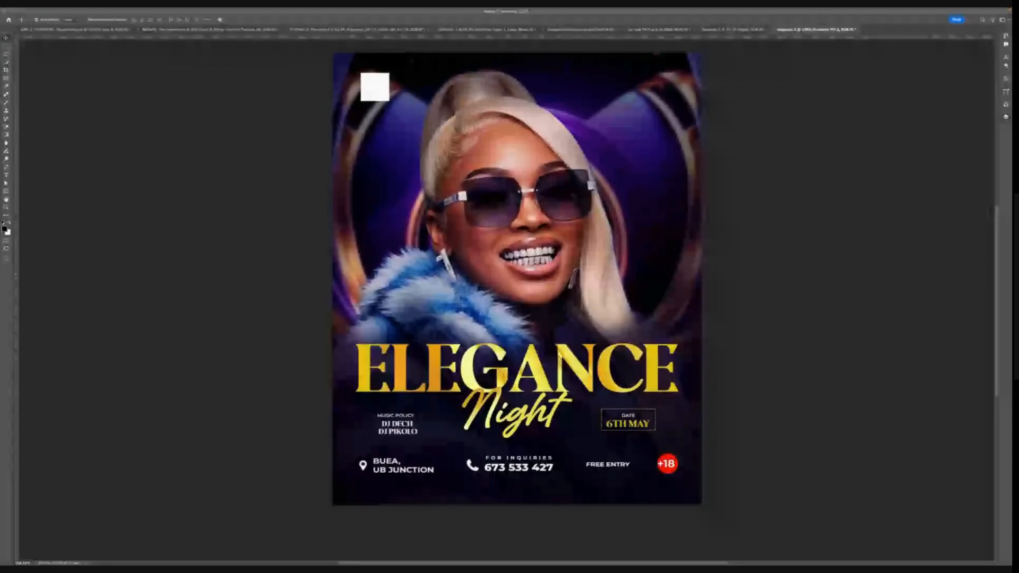
left_click(47, 288)
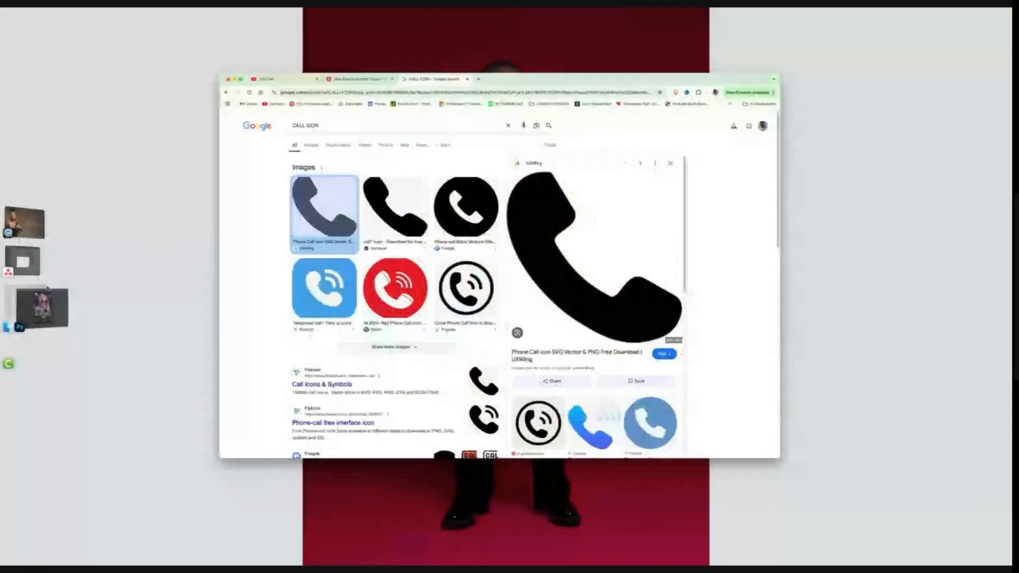
left_click(46, 297)
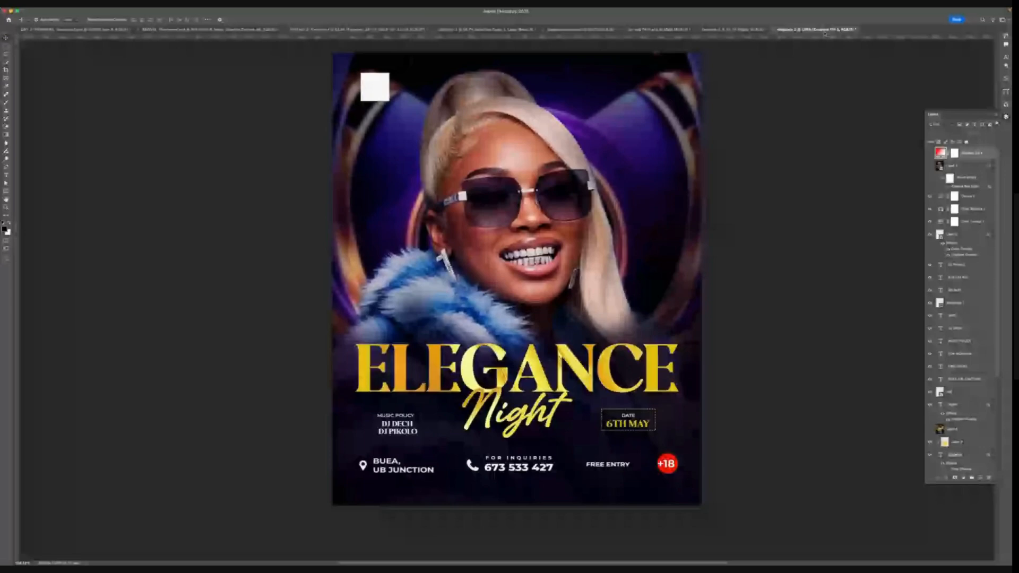
left_click(751, 31)
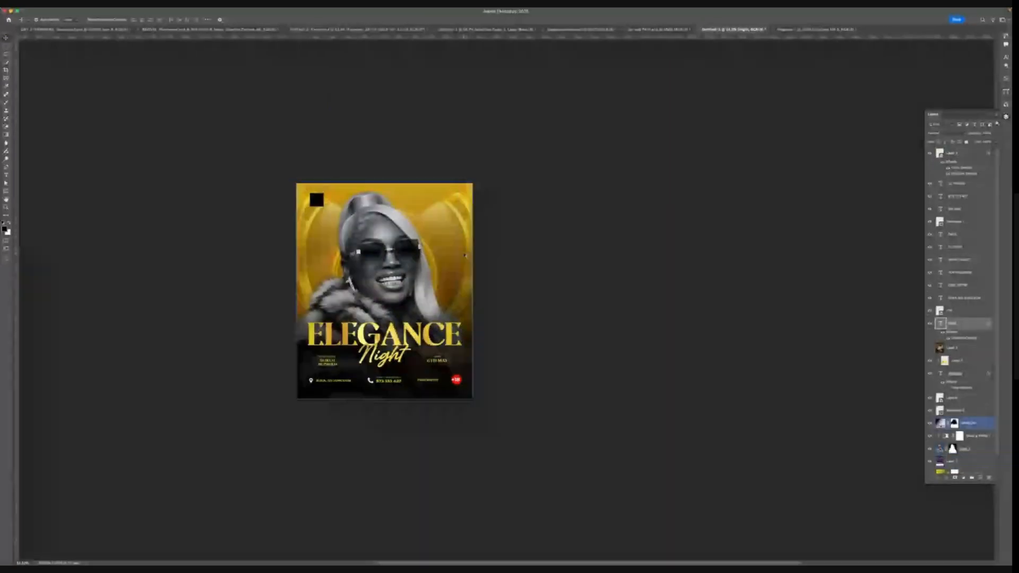
scroll(466, 255, "down", 1)
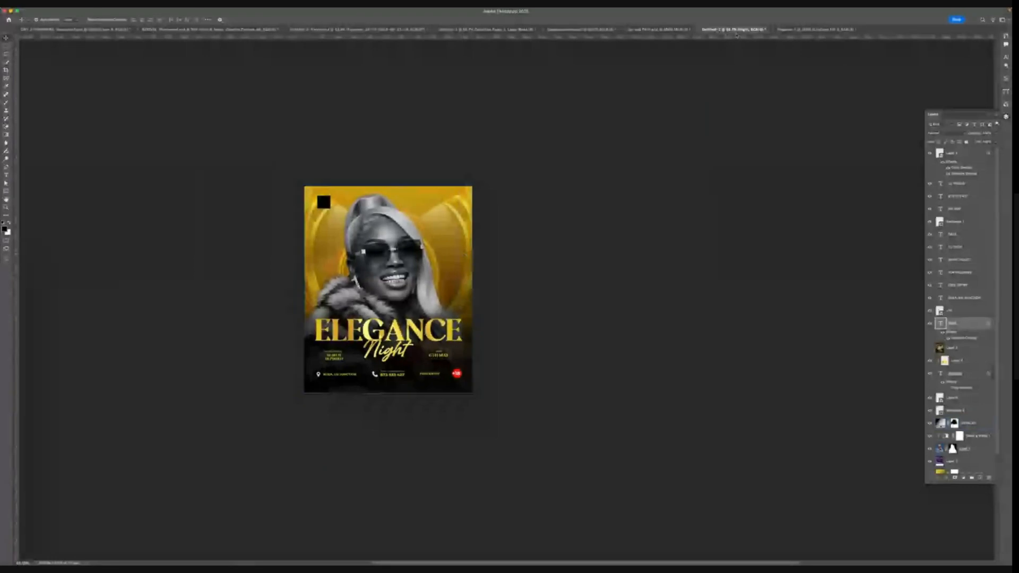
key("ctrl+Tab")
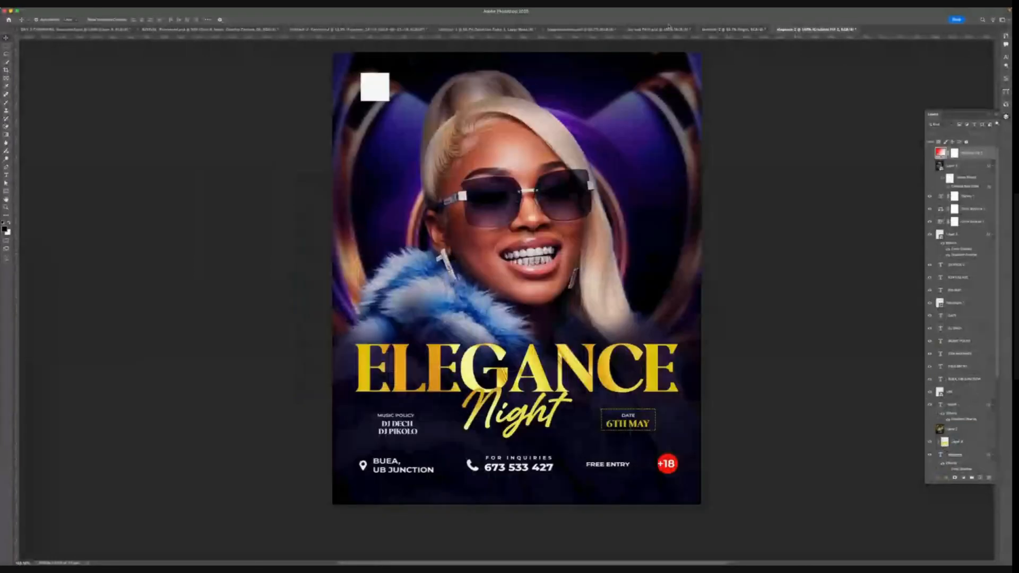
left_click(735, 30)
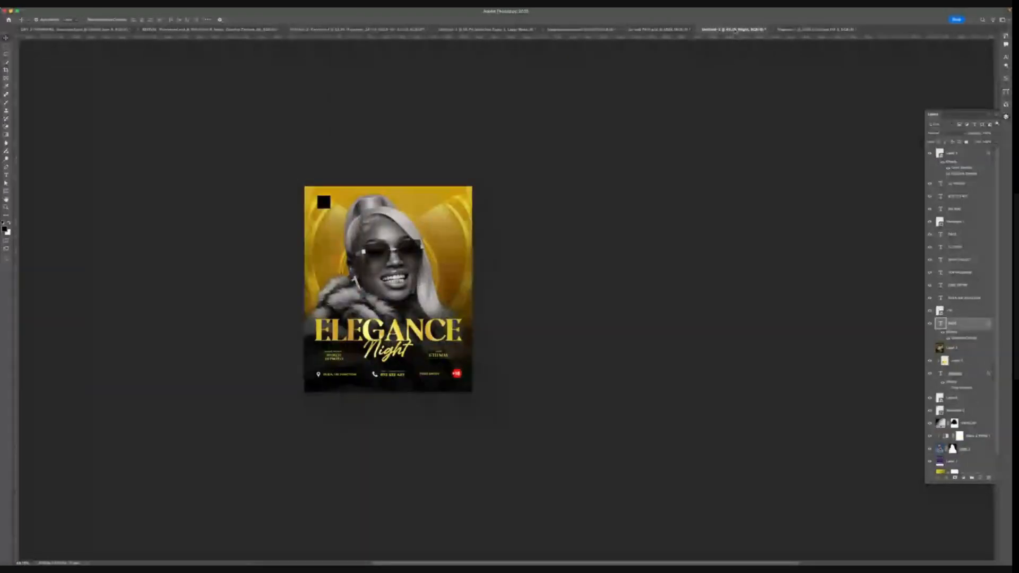
key("ctrl+Tab")
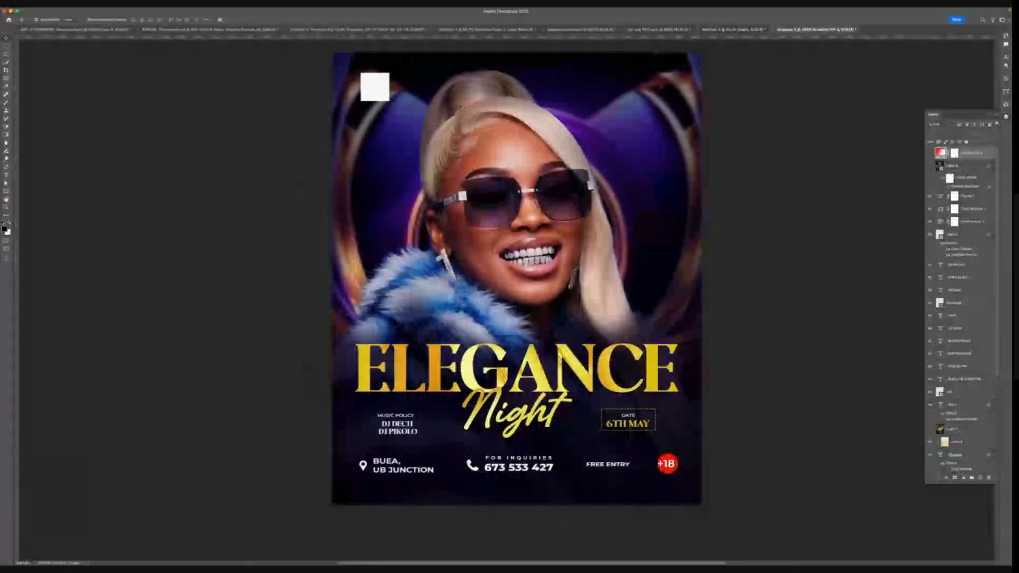
scroll(460, 107, "right", 10)
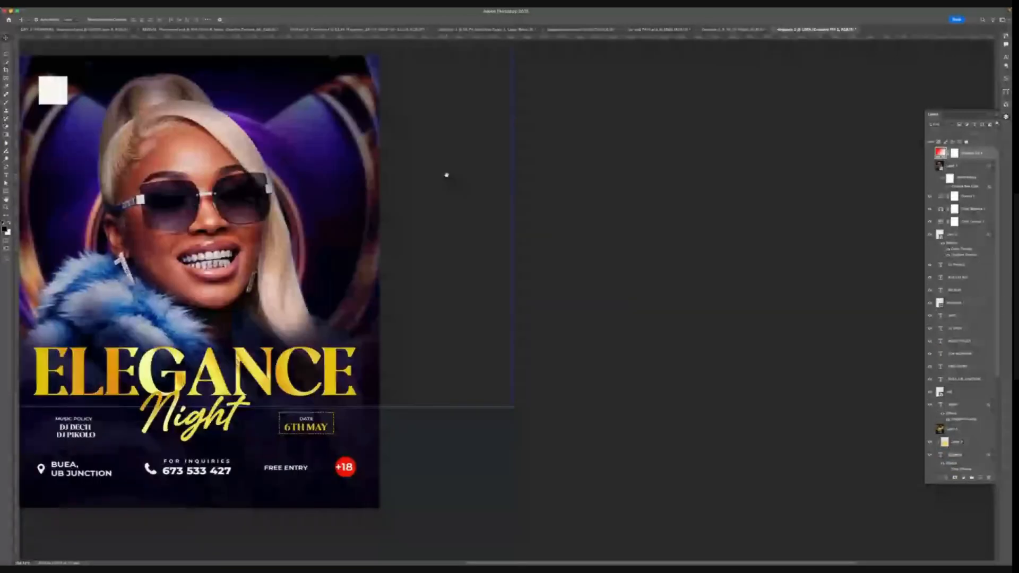
scroll(446, 175, "left", 2)
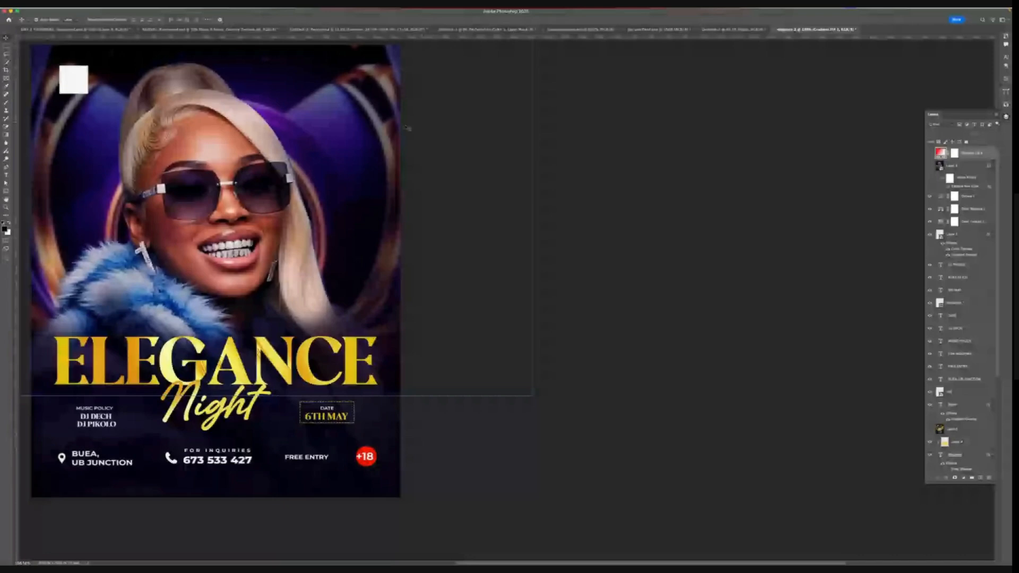
scroll(408, 127, "left", 8)
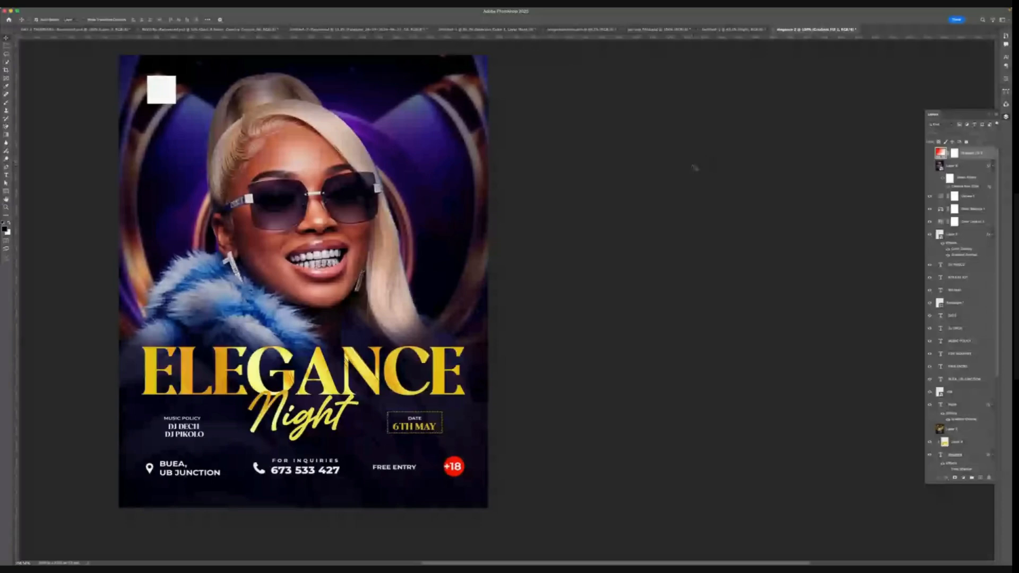
- Create a new document from a recent custom portrait preset
key("super+n")
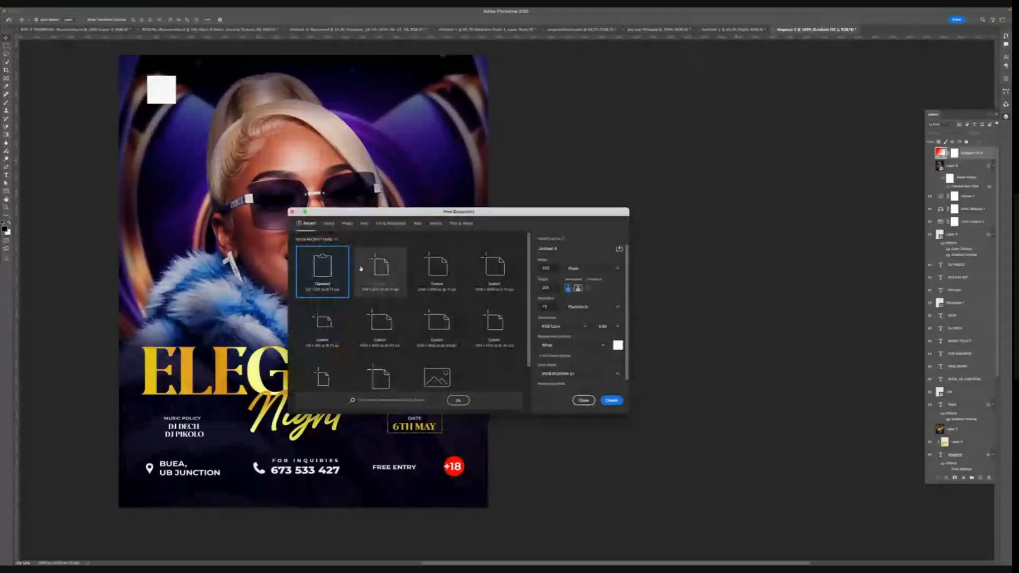
left_click(382, 277)
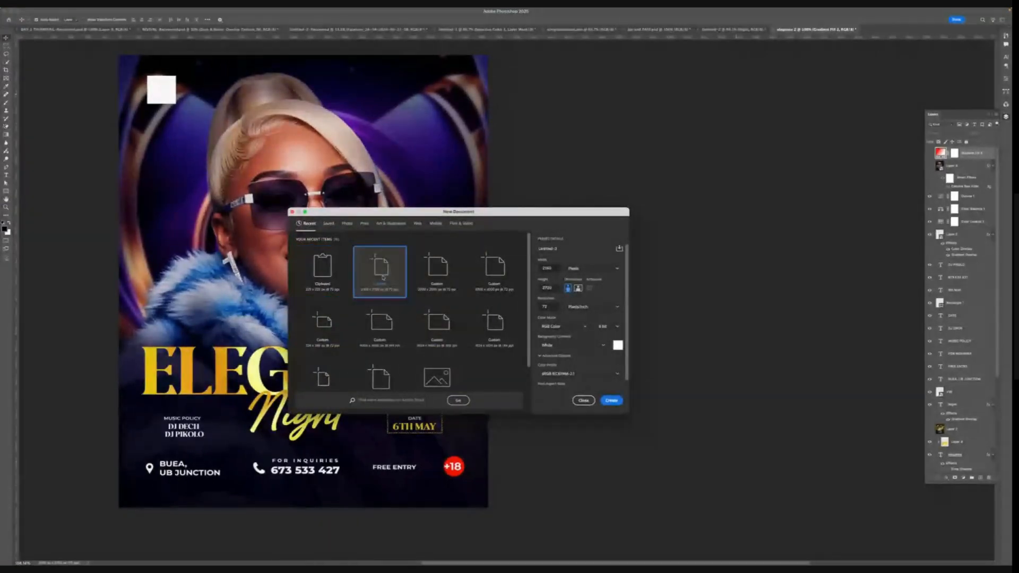
double_click(382, 277)
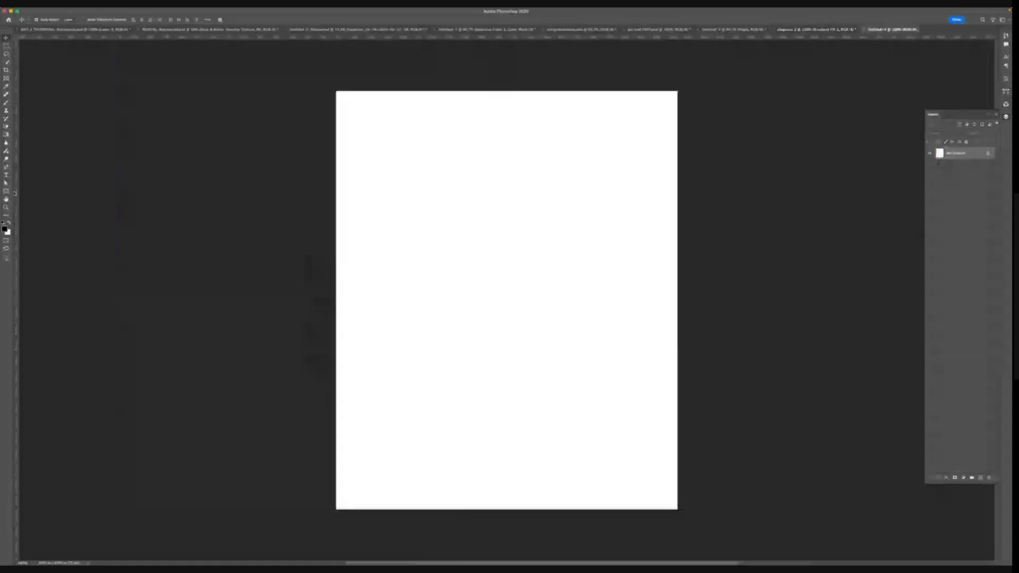
- Draw a yellow circle with the Ellipse tool and move it slightly left on the canvas
left_click(7, 191)
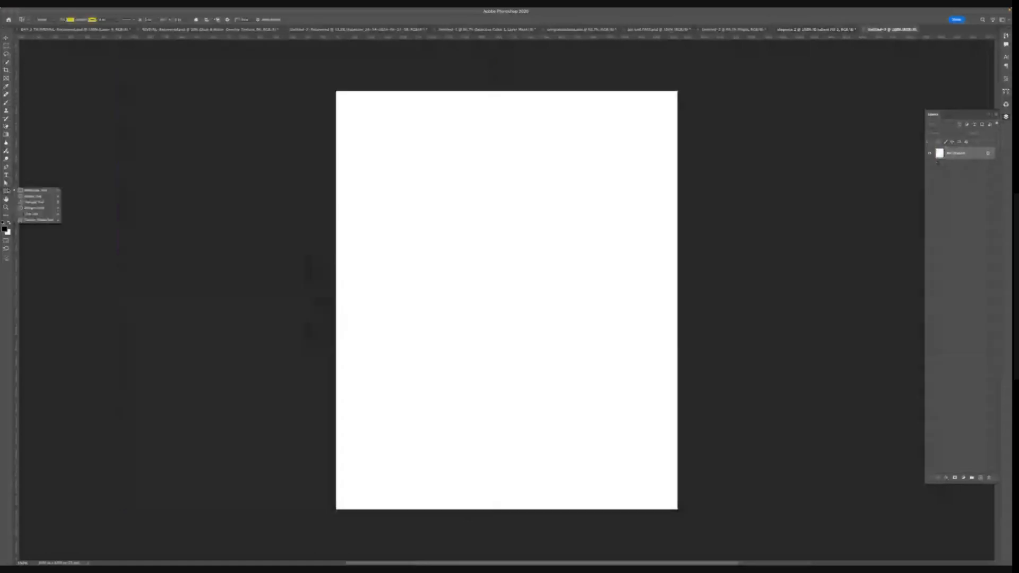
left_click(32, 196)
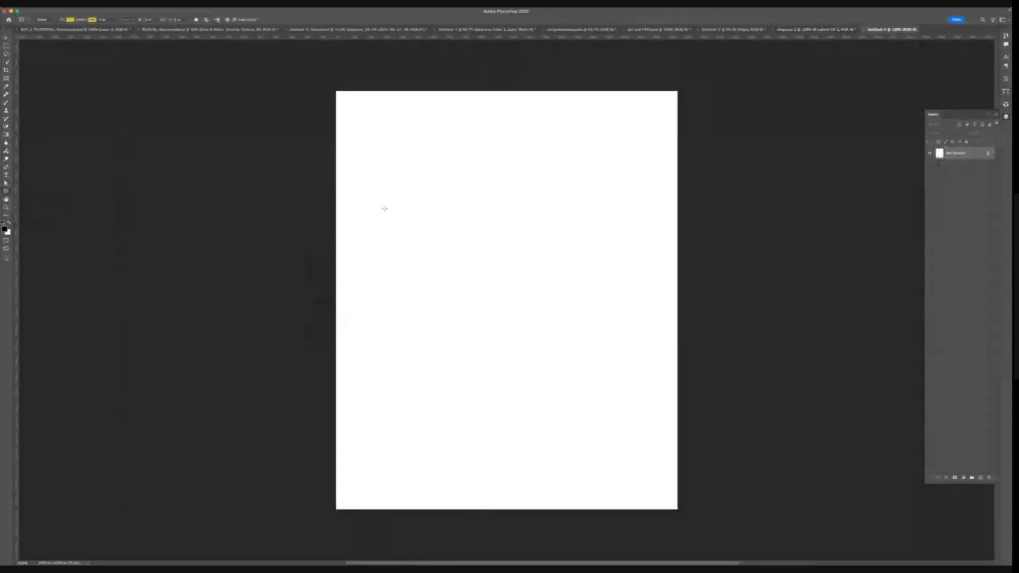
left_click_drag(471, 207, 616, 412)
left_click(6, 39)
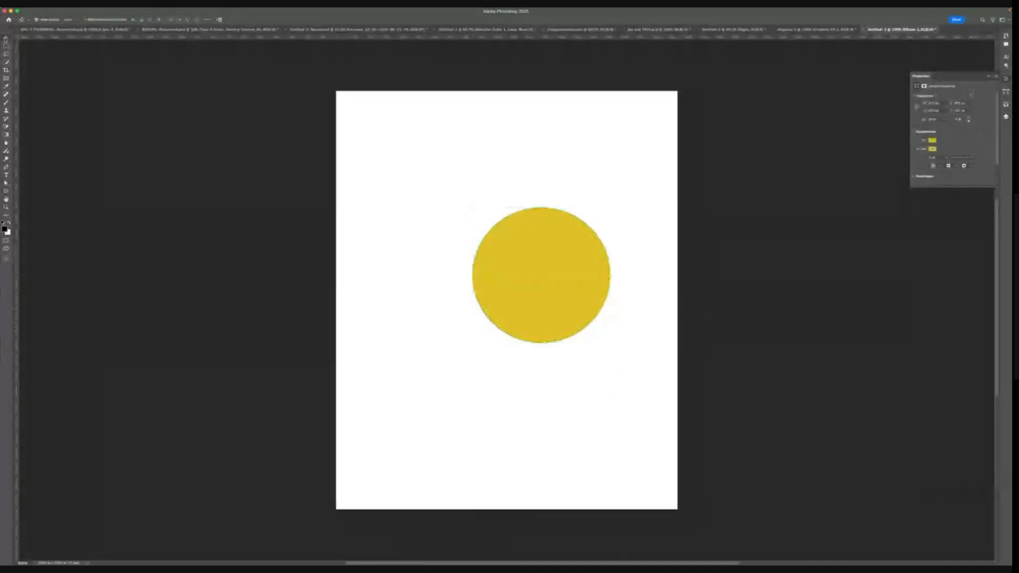
left_click_drag(509, 268, 460, 276)
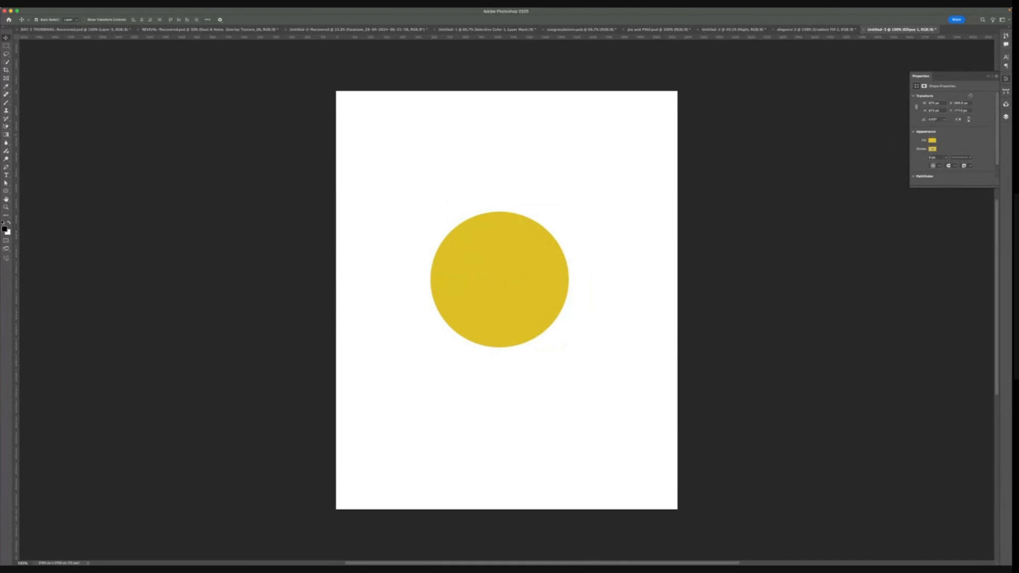
- Load the circle as a selection and add a new layer named shadow between the circle and the background
left_click(1004, 118)
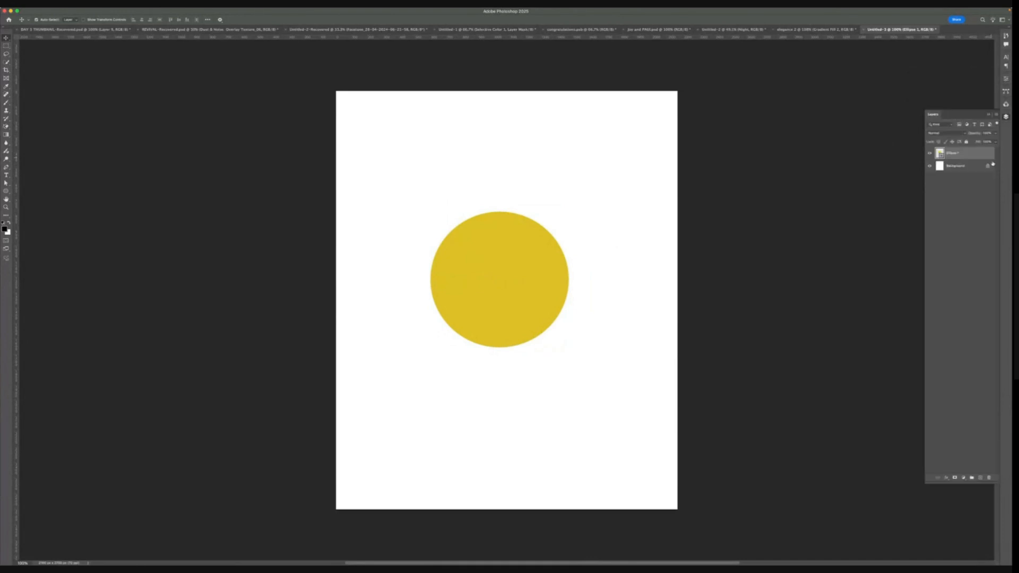
left_click(959, 161)
left_click(955, 154)
left_click(954, 218)
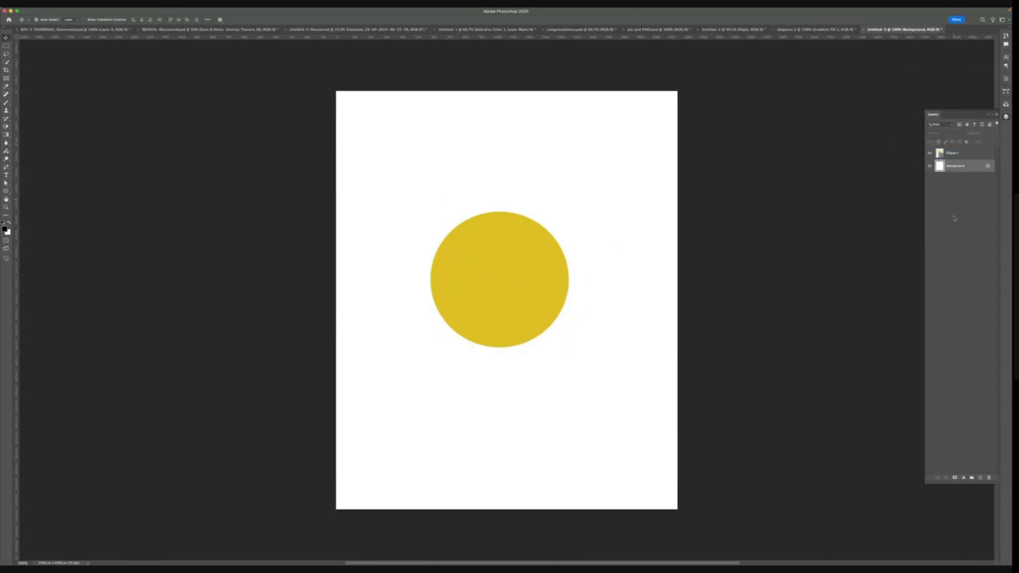
left_click(980, 477)
left_click(529, 258)
key("super+plus")
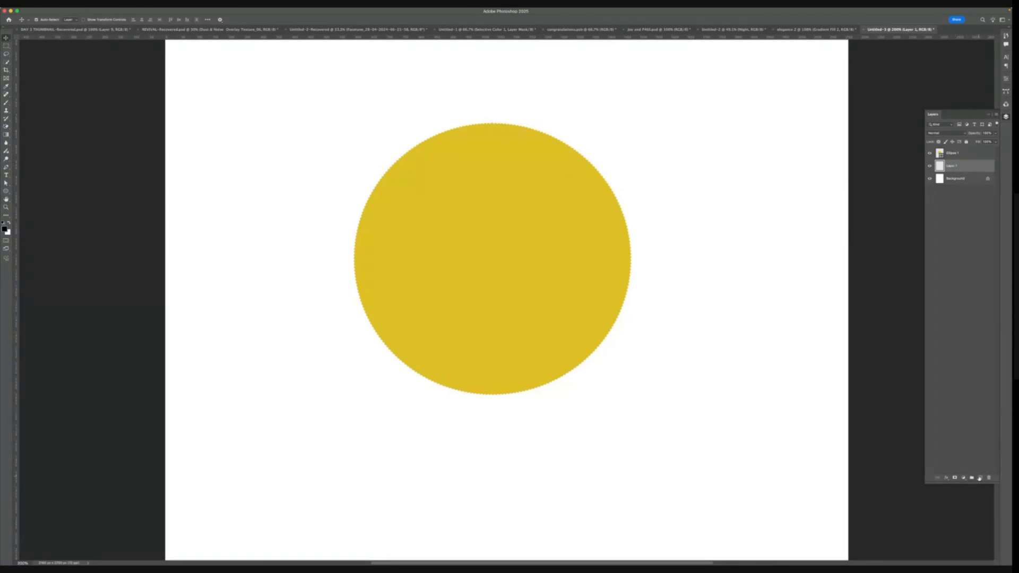
double_click(953, 166)
type("dow")
key("Return")
- Paint a soft black spot just below the circle with a large soft brush on the shadow layer
left_click(6, 102)
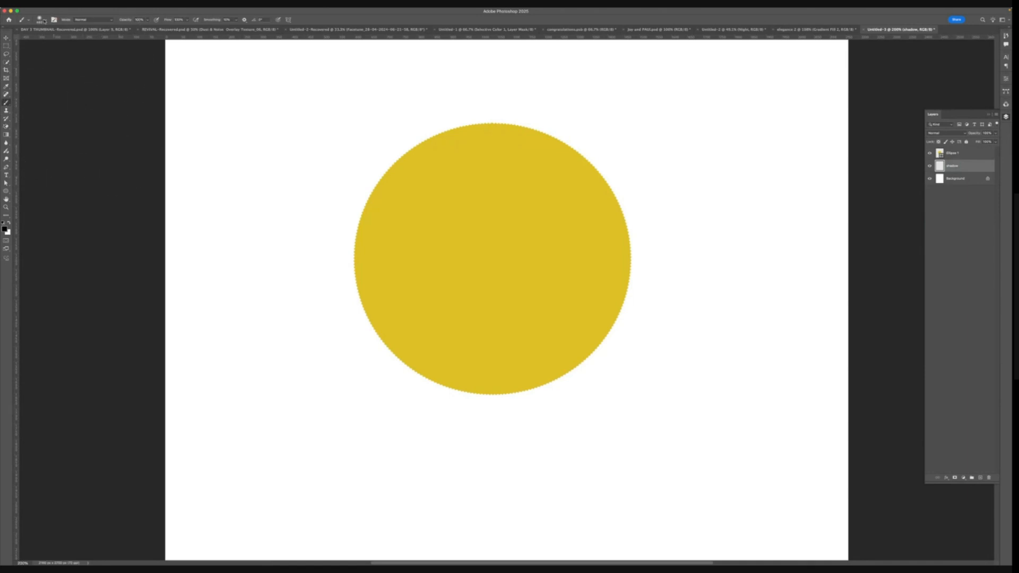
left_click(39, 20)
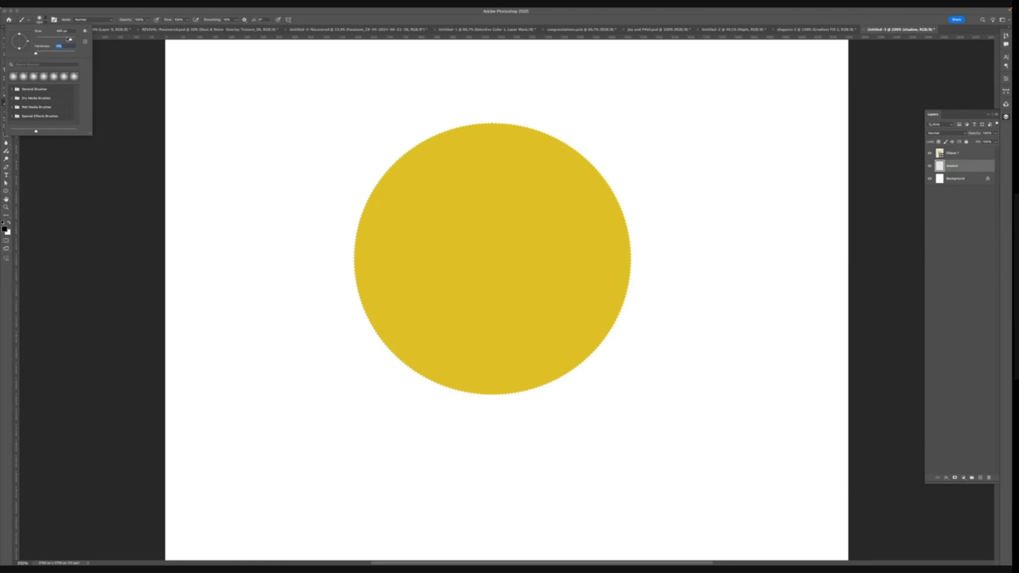
left_click_drag(70, 39, 73, 40)
left_click(68, 39)
left_click(497, 406)
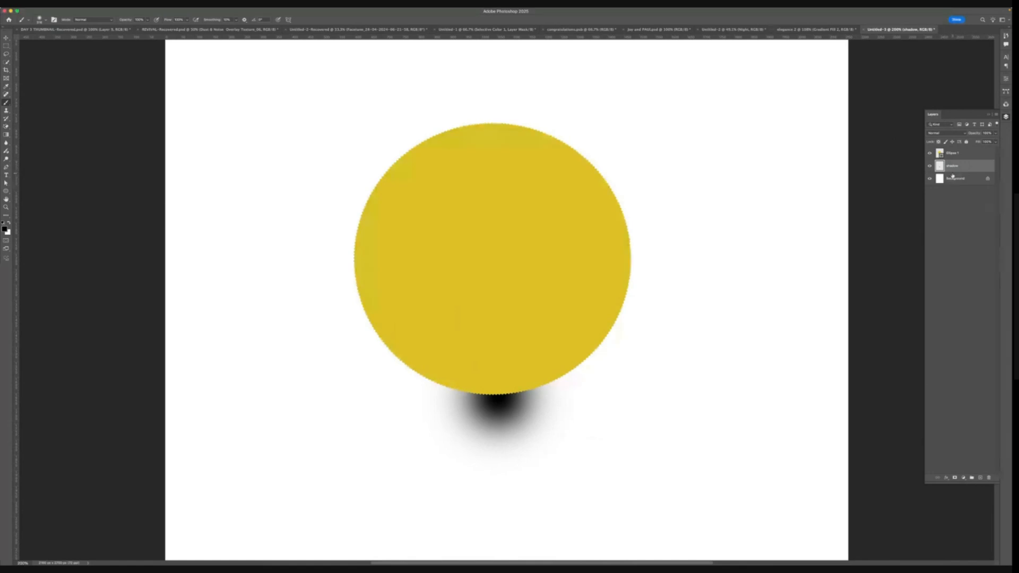
- Free-transform the black spot into a flat, wide ellipse sitting right under the circle
key("super+t")
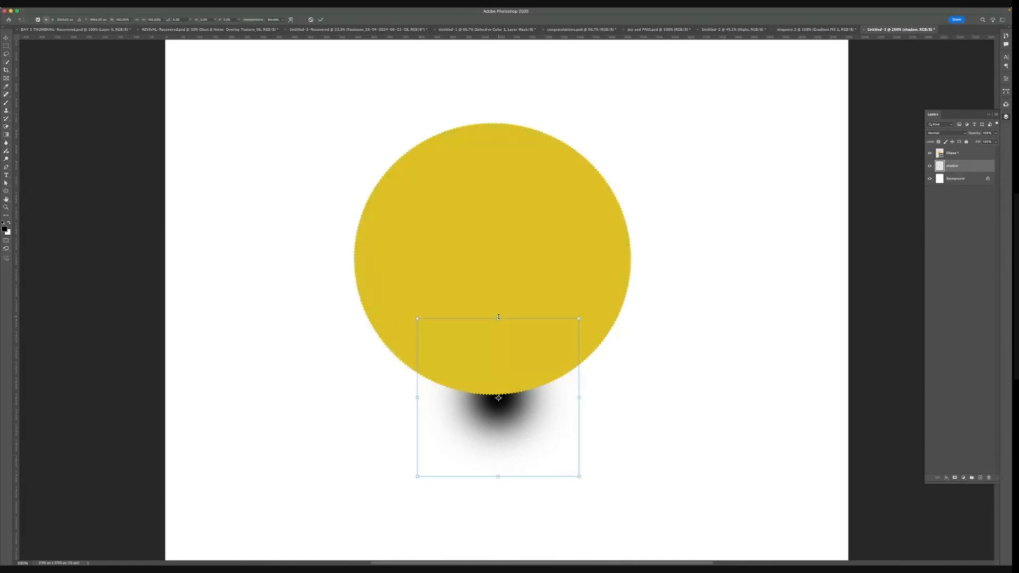
left_click_drag(498, 318, 507, 467)
left_click_drag(517, 471, 511, 401)
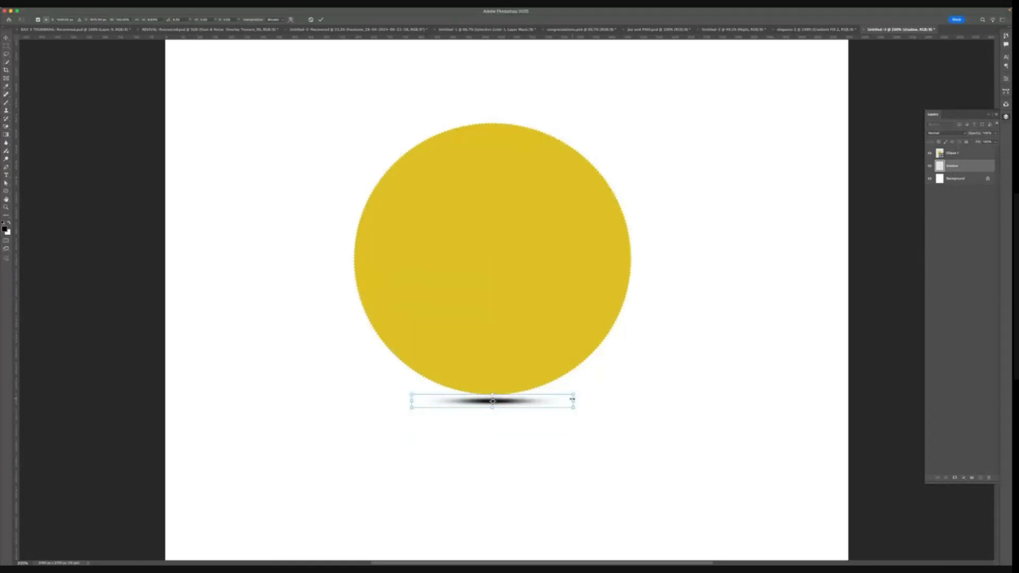
left_click_drag(572, 398, 656, 393)
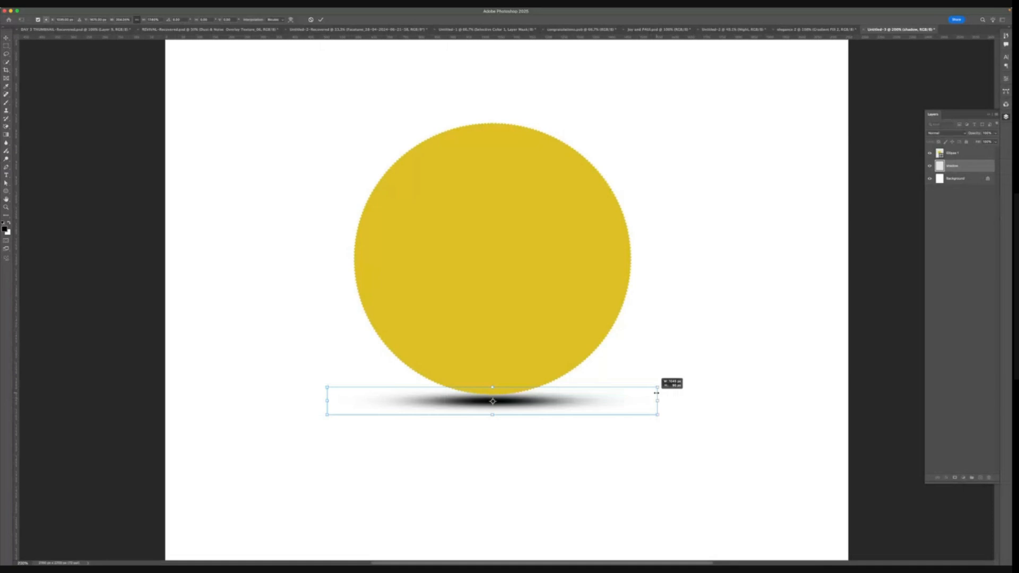
left_click_drag(552, 402, 552, 394)
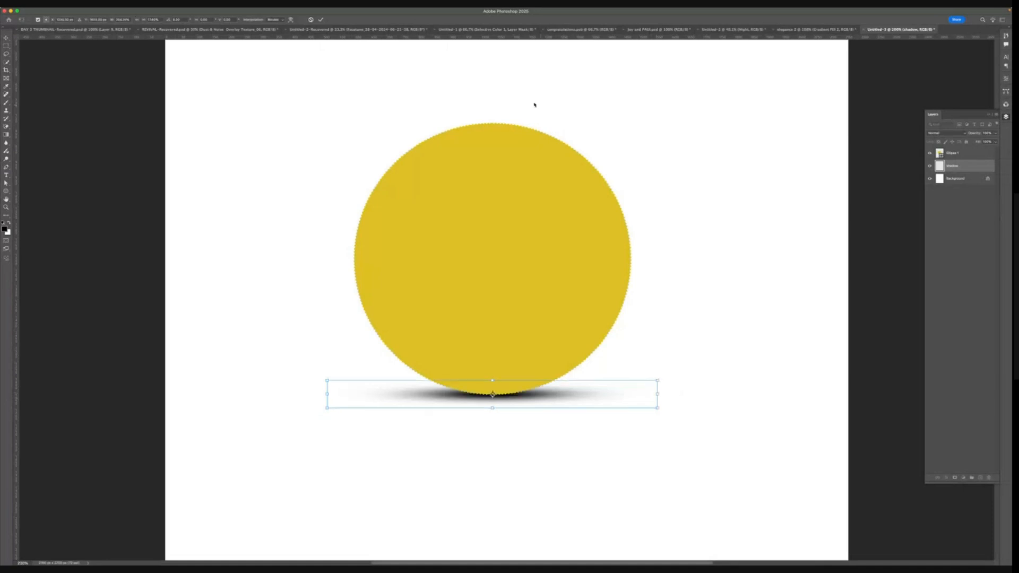
key("Return")
- Set the shadow layer's blend mode to Multiply and select the circle layer with the Move tool
key("b")
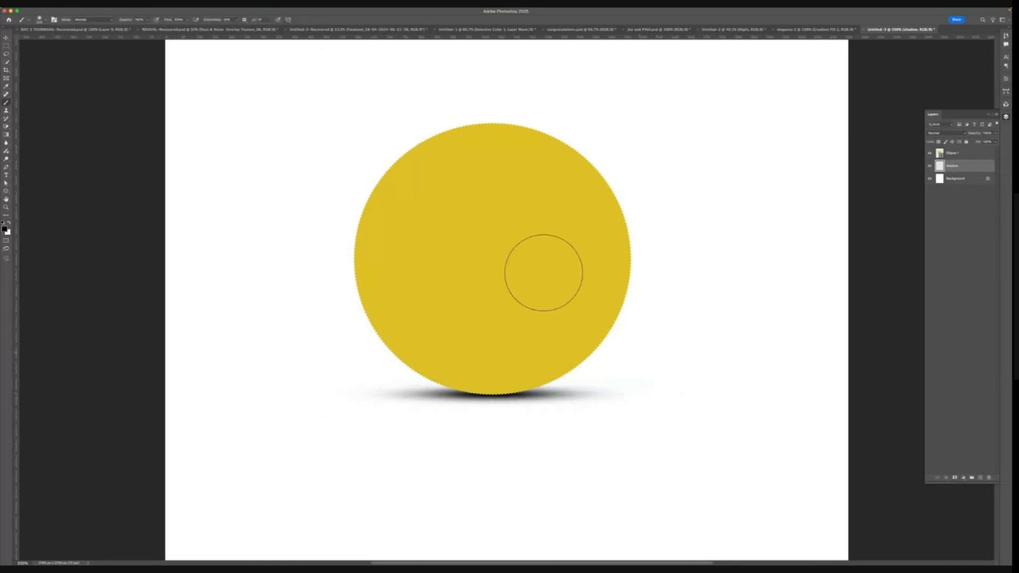
left_click(944, 133)
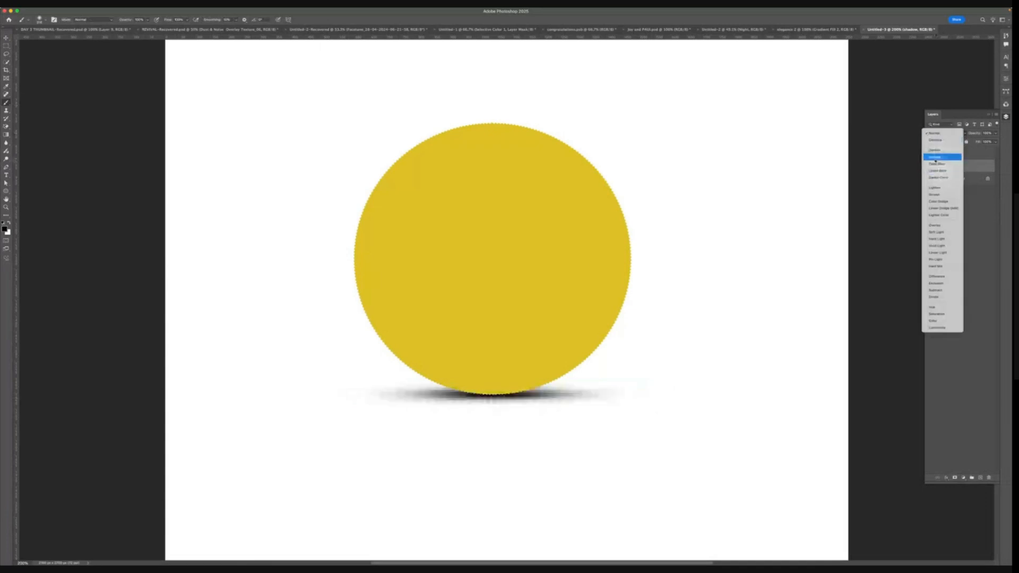
left_click(935, 157)
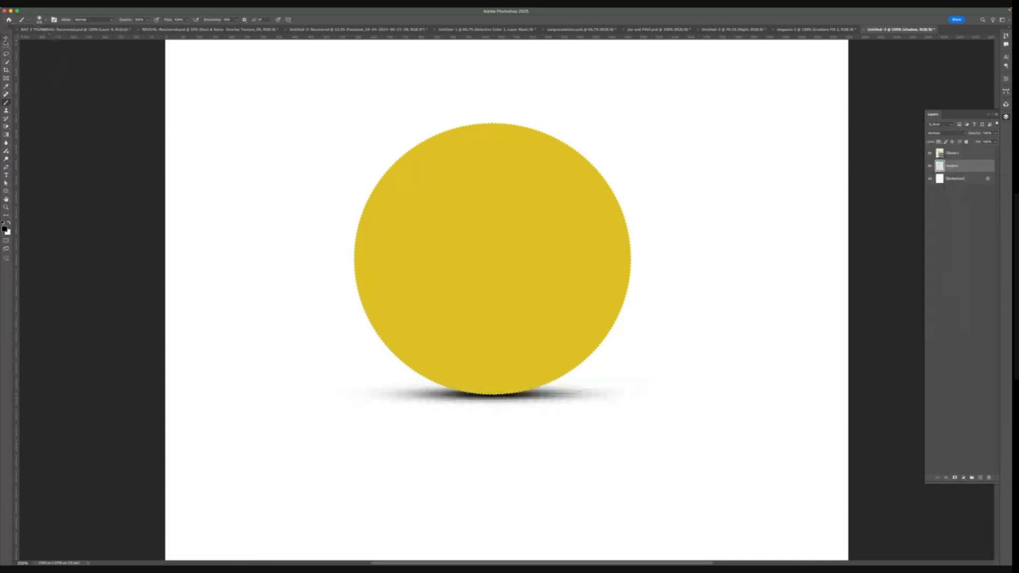
left_click(6, 38)
left_click(424, 234)
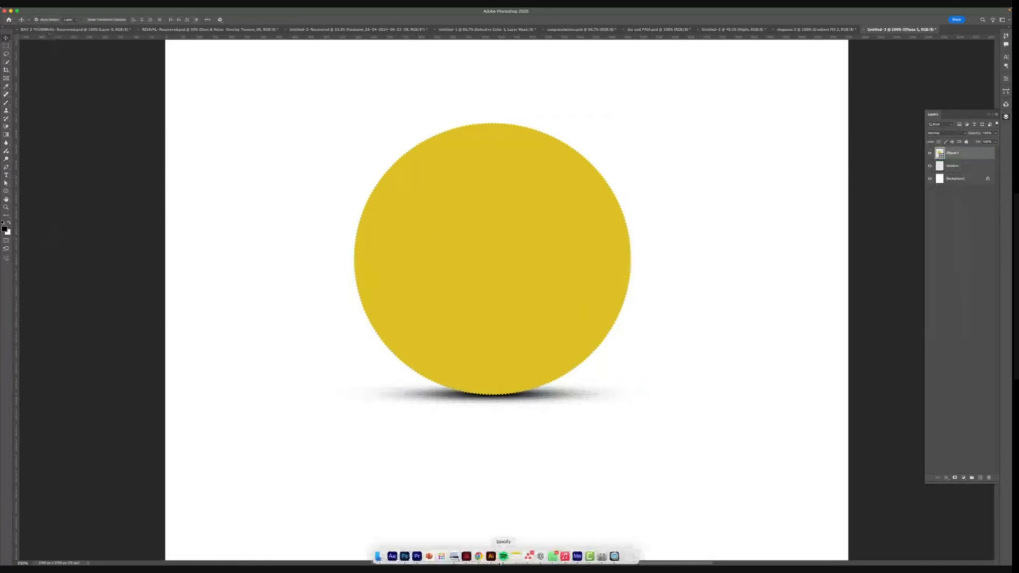
- Switch to the web browser and search Google for fried rice
left_click(479, 557)
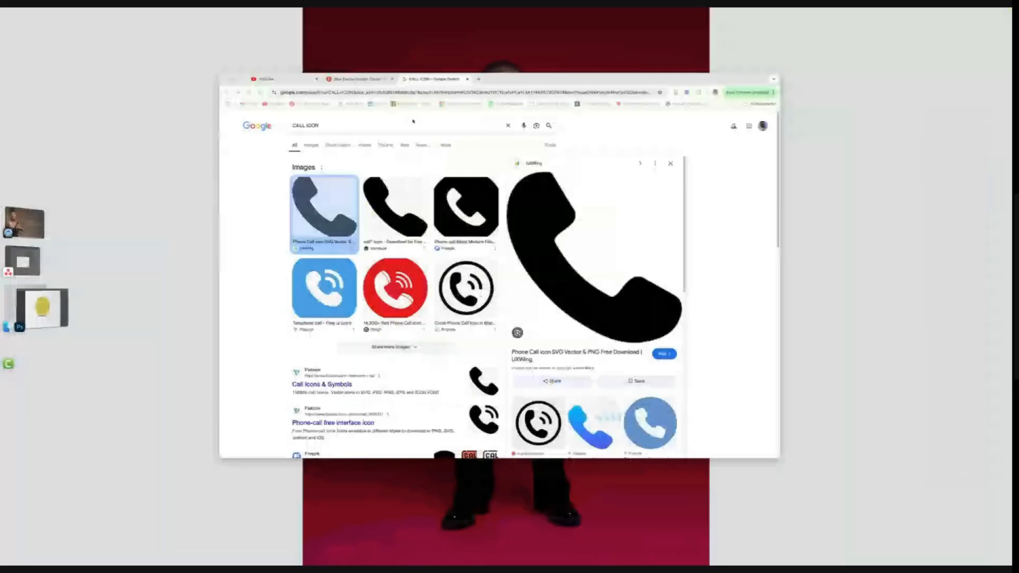
left_click(410, 94)
type("fre")
key("Return")
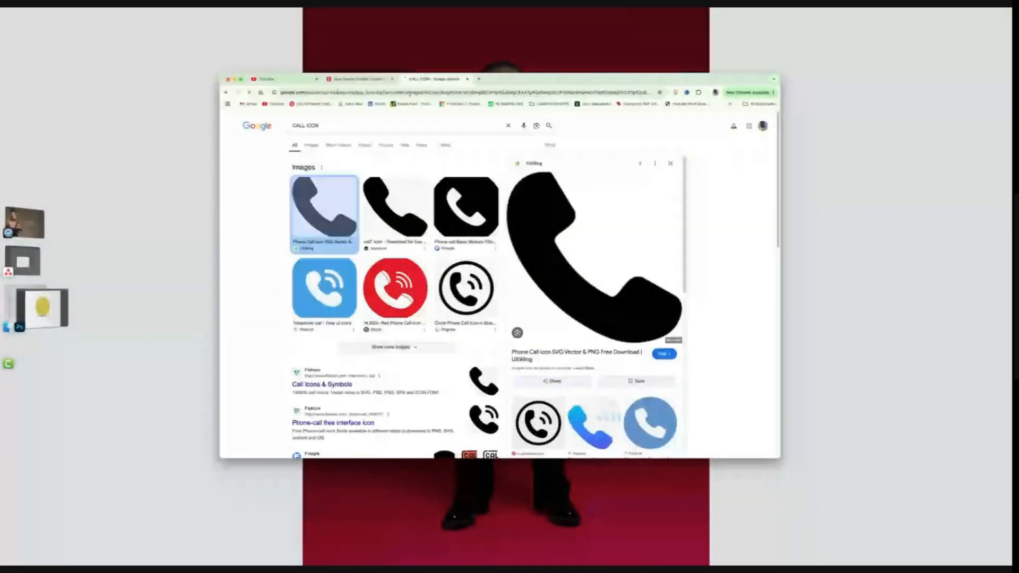
left_click(346, 133)
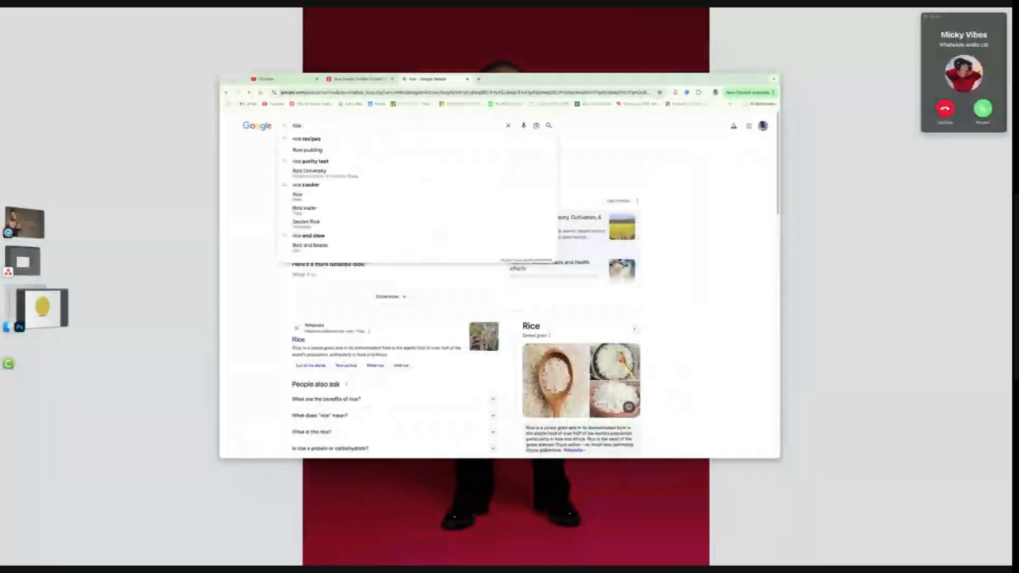
left_click(403, 125)
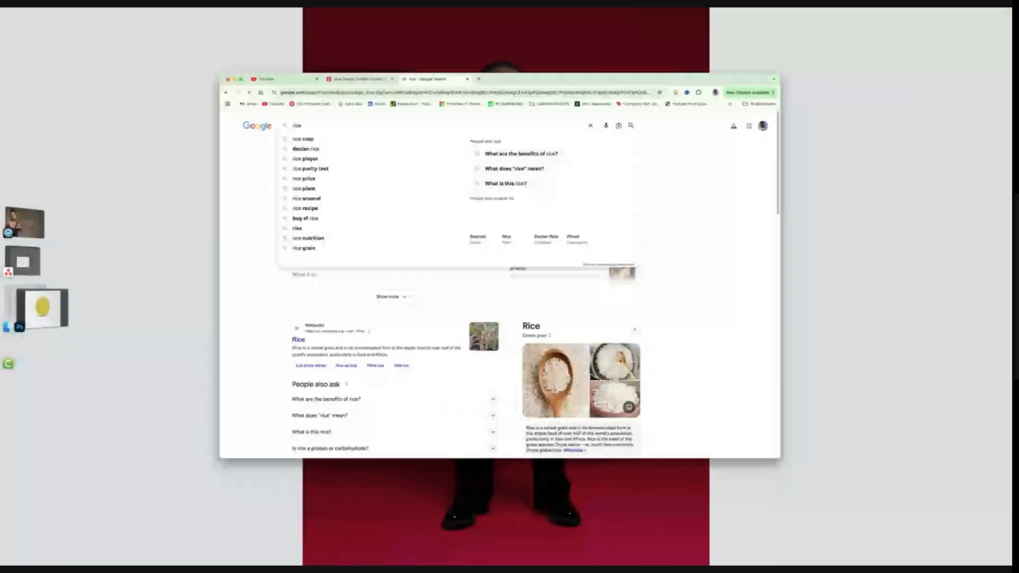
key("BackSpace")
key("BackSpace")
key("BackSpace")
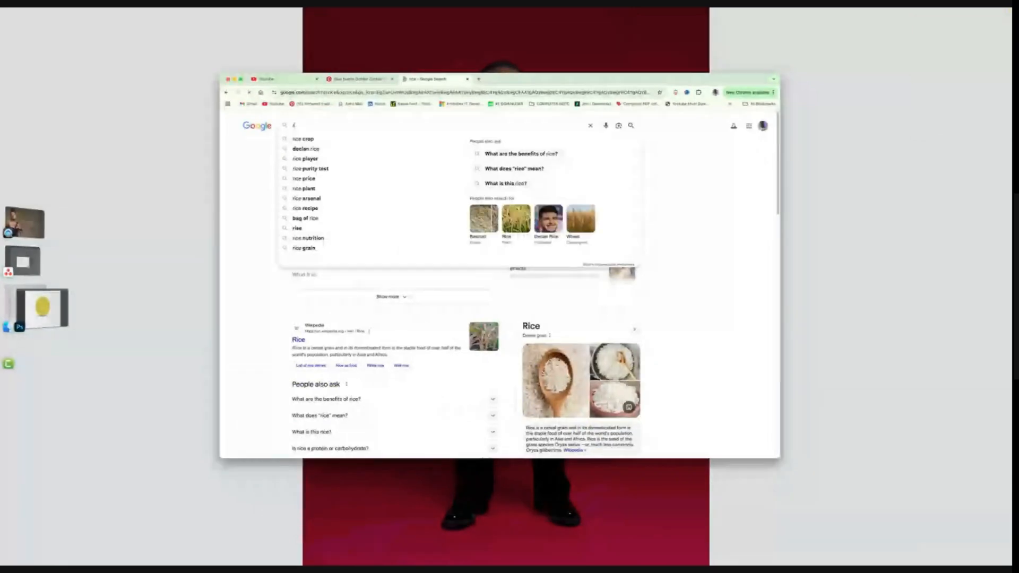
type("f")
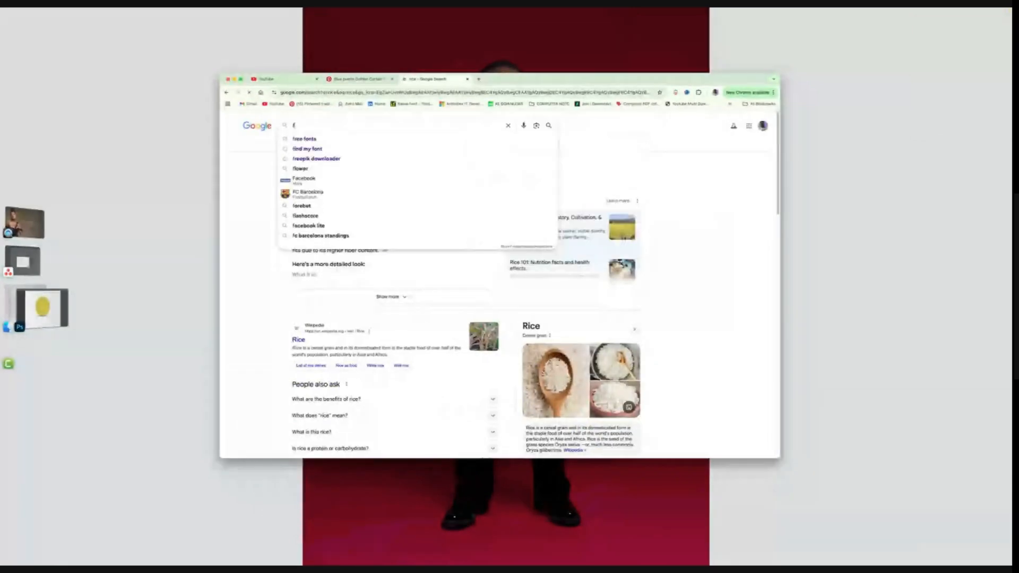
type("ried rice")
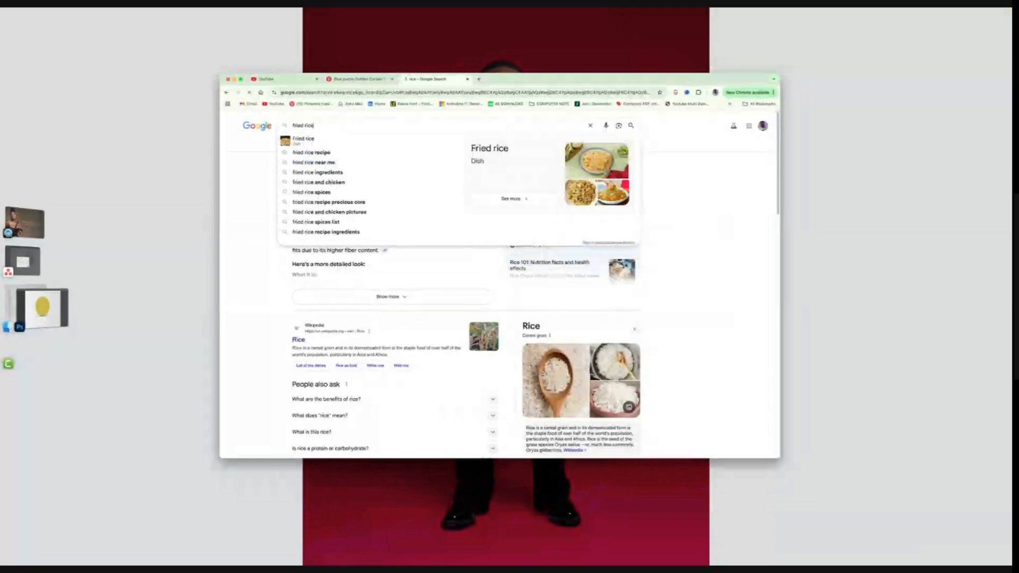
key("Return")
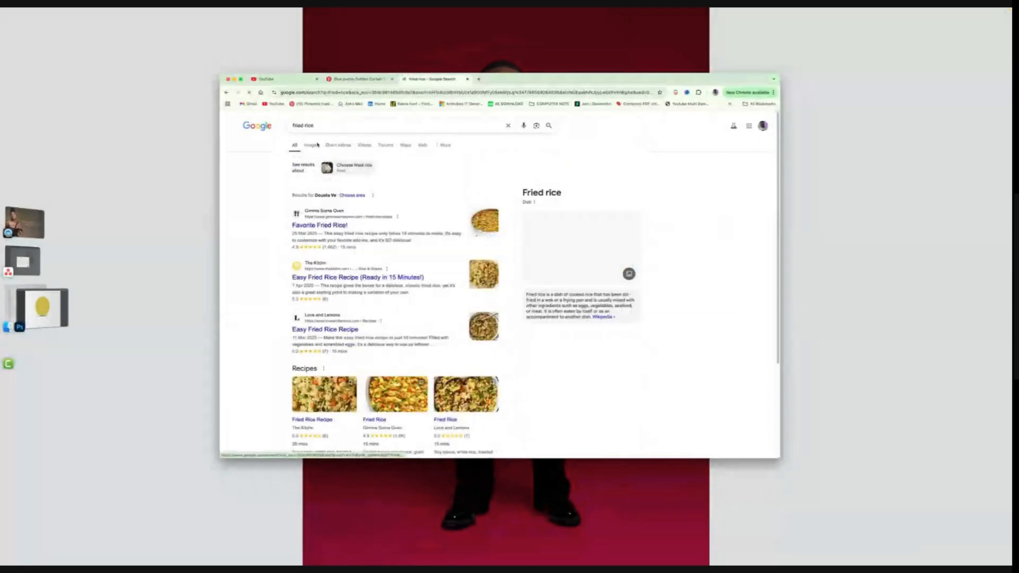
- Open the image results, copy a vegetable fried rice photo, and return to Photoshop
left_click(311, 145)
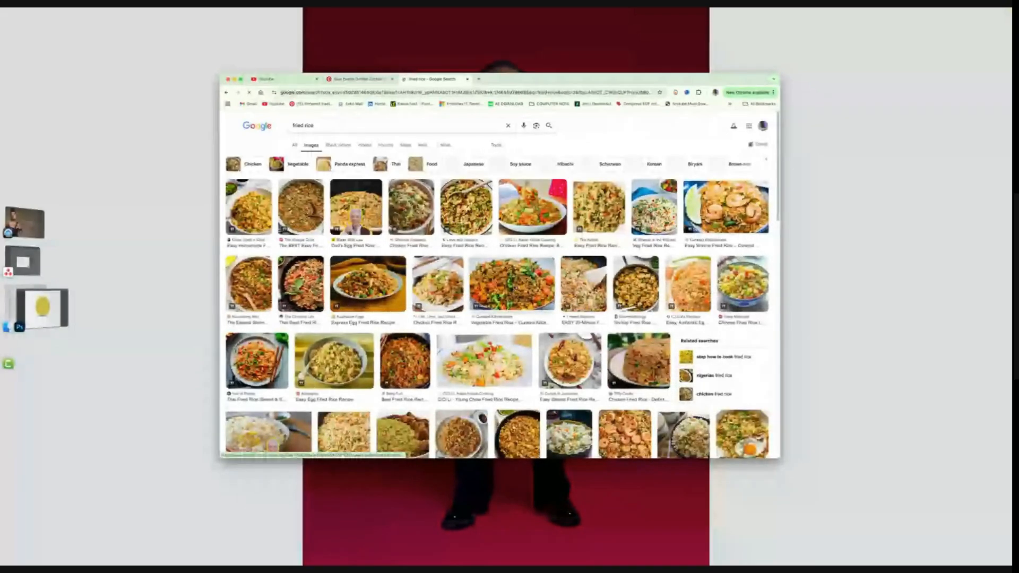
left_click(512, 284)
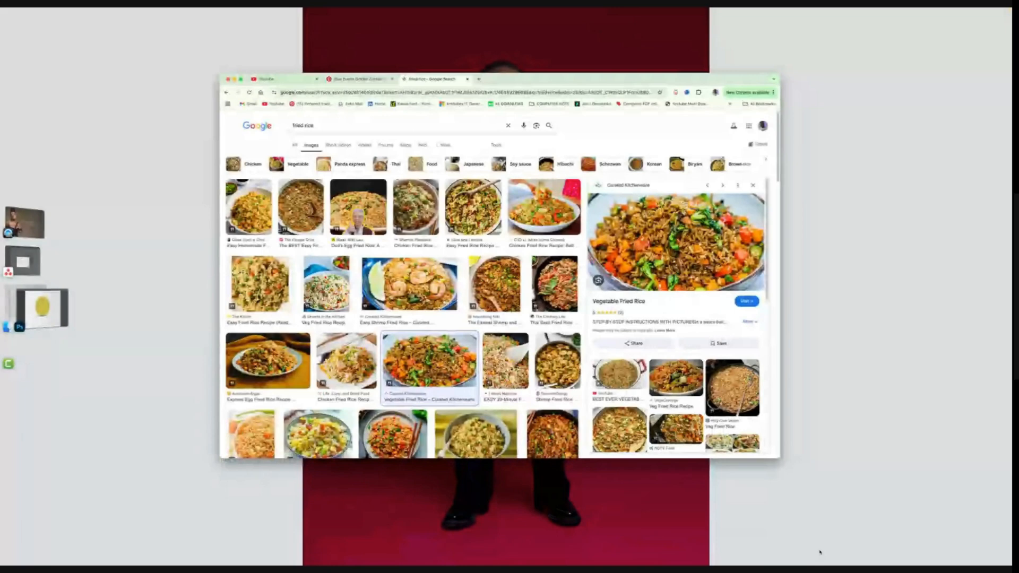
right_click(695, 228)
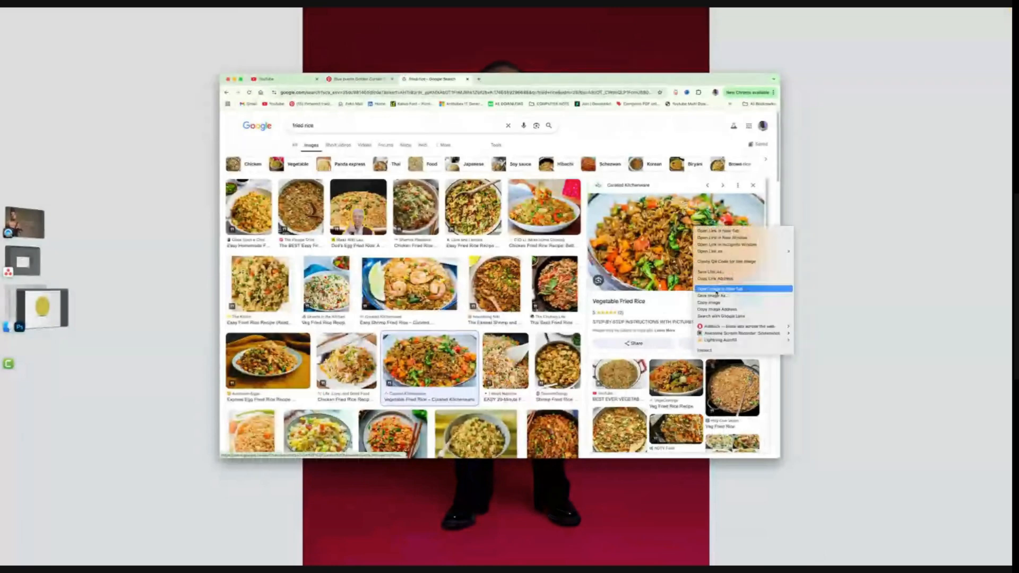
left_click(43, 307)
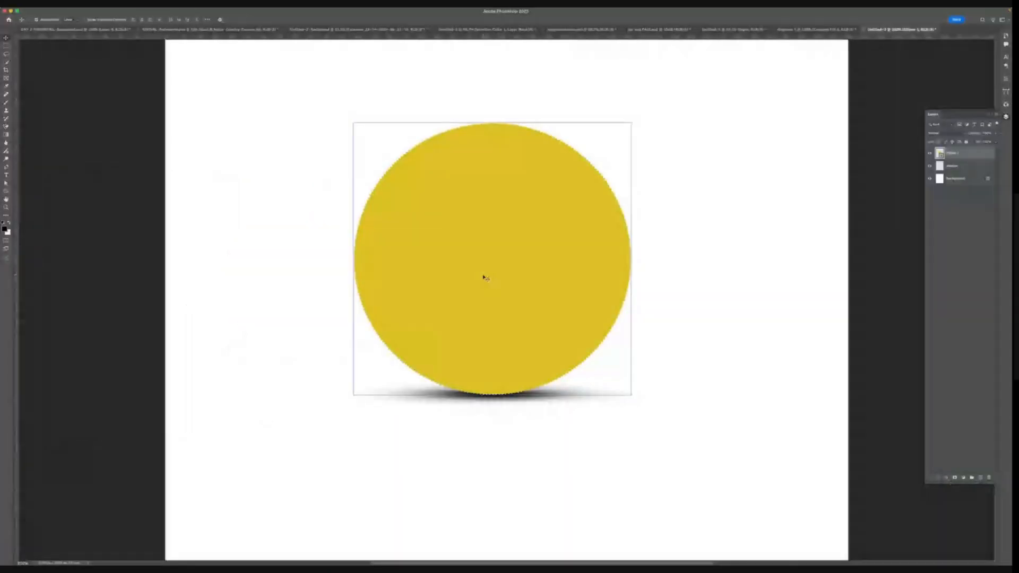
- Paste the fried rice photo and clip it to the circle layer with a clipping mask
key("super+v")
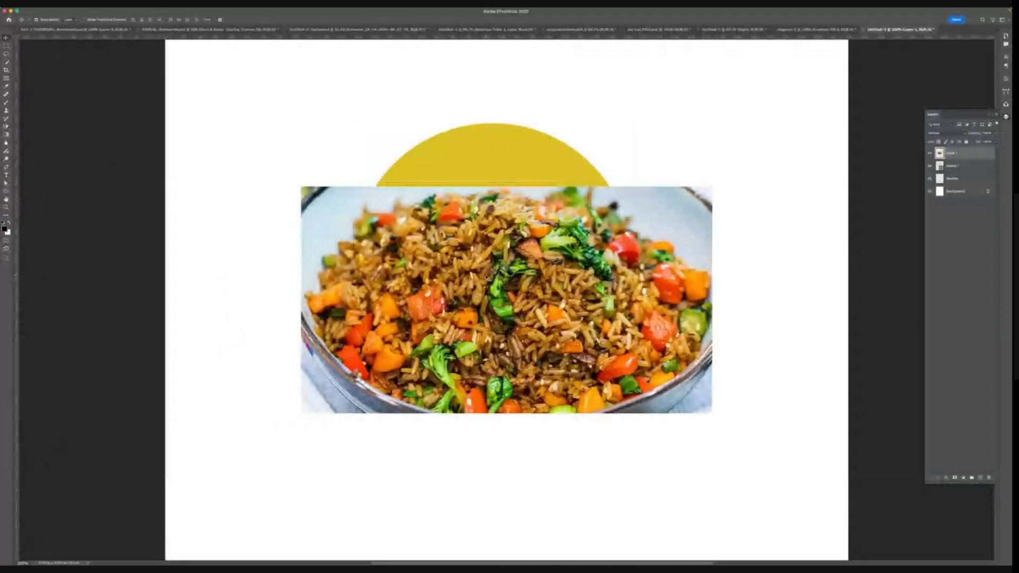
mouse_move(684, 16)
right_click(965, 153)
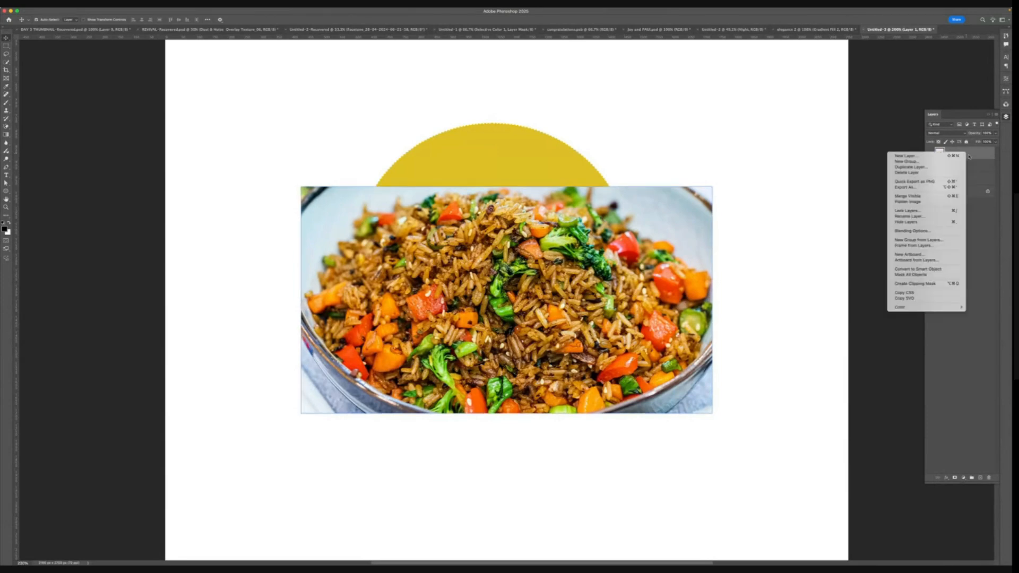
left_click(914, 284)
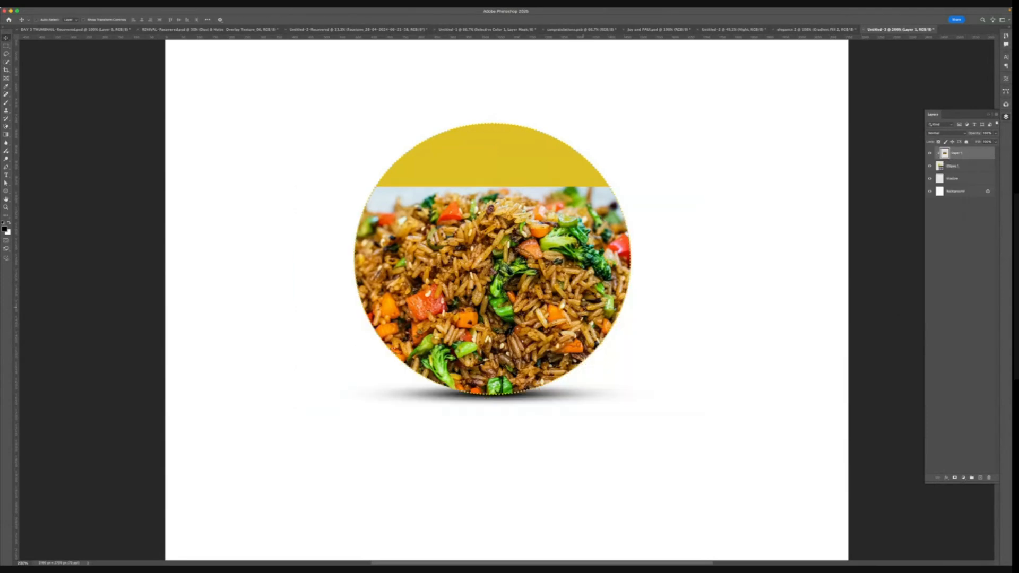
- Free-transform the fried rice photo, enlarging it to fill the whole circle, and commit
key("super+t")
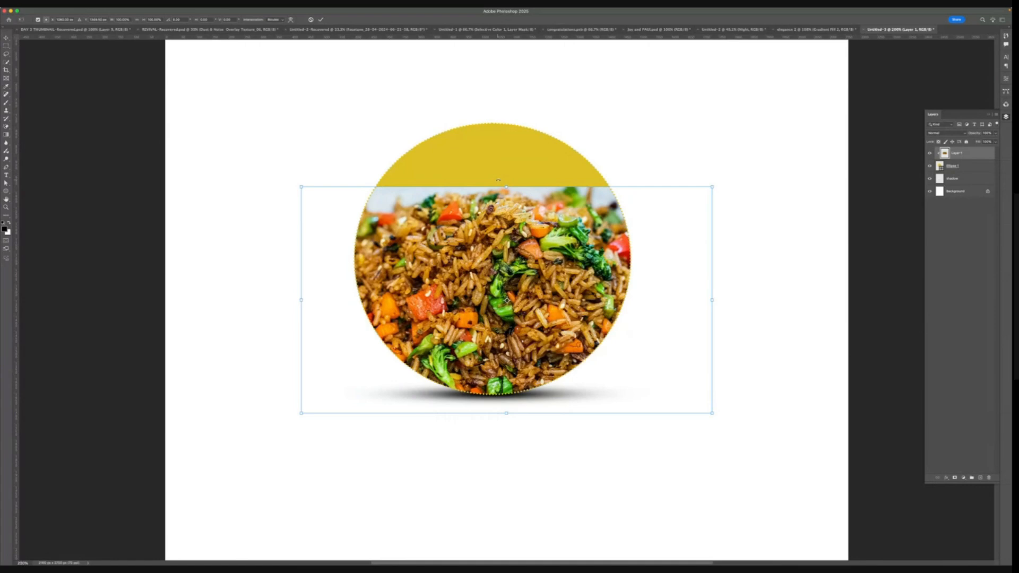
left_click_drag(498, 181, 497, 117)
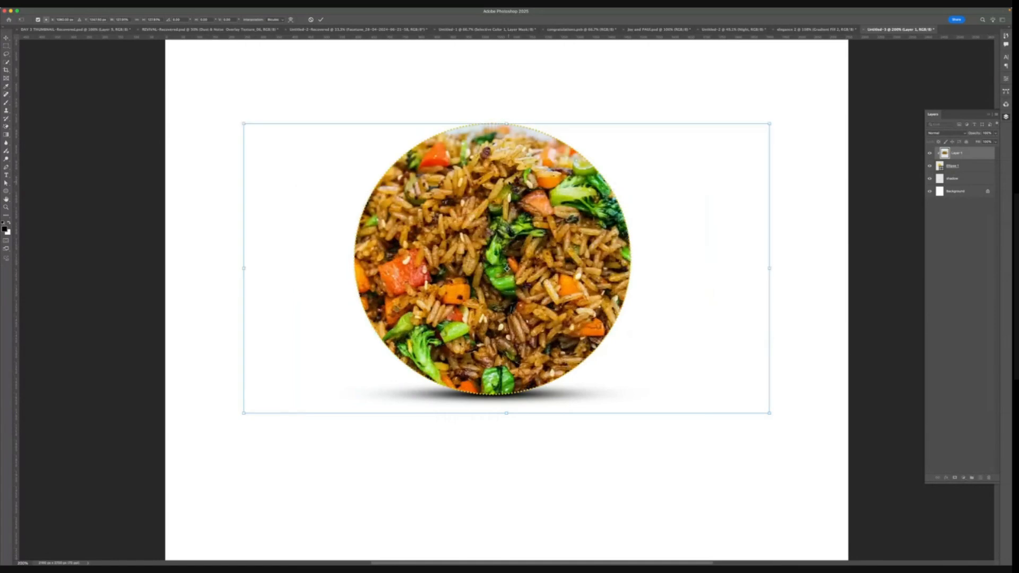
left_click_drag(510, 183, 510, 178)
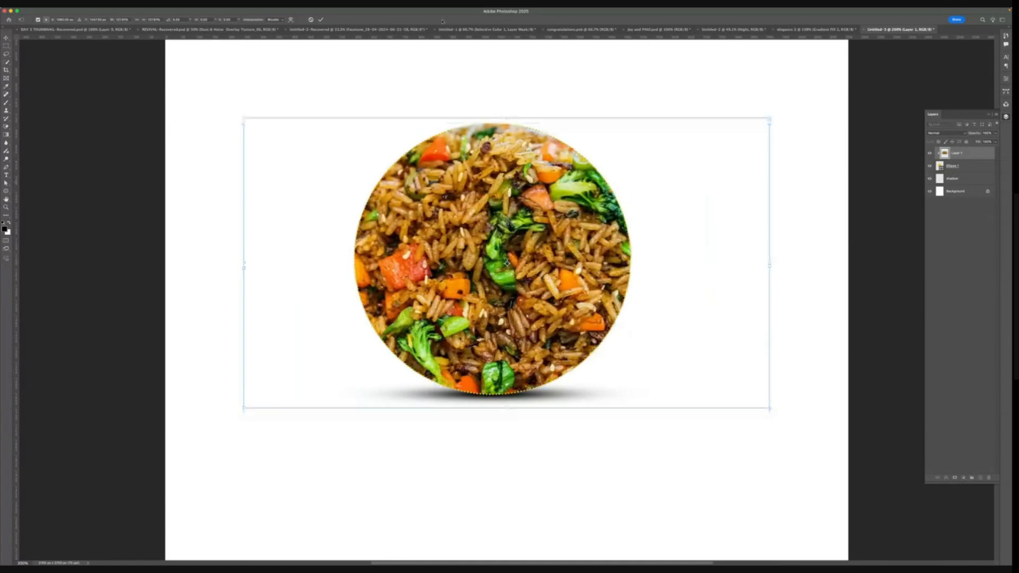
left_click(322, 19)
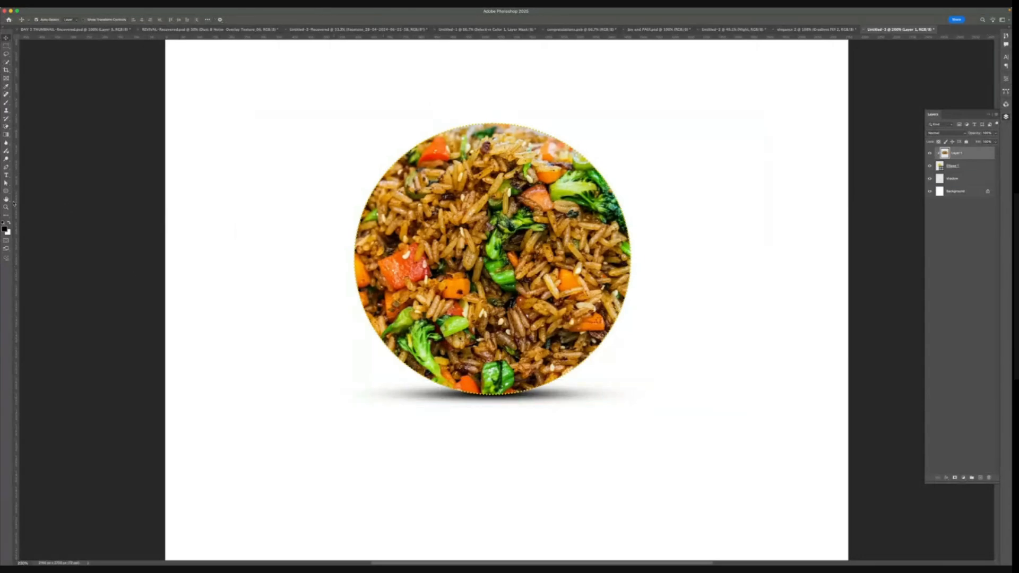
- Give the circle shape layer a 10 px yellow stroke and deselect it
key("u")
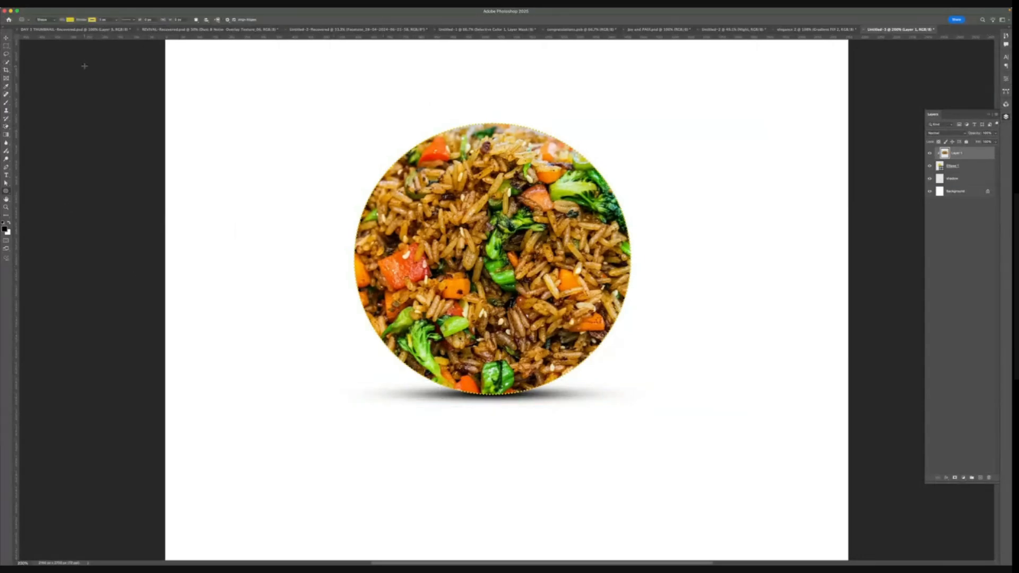
left_click(70, 20)
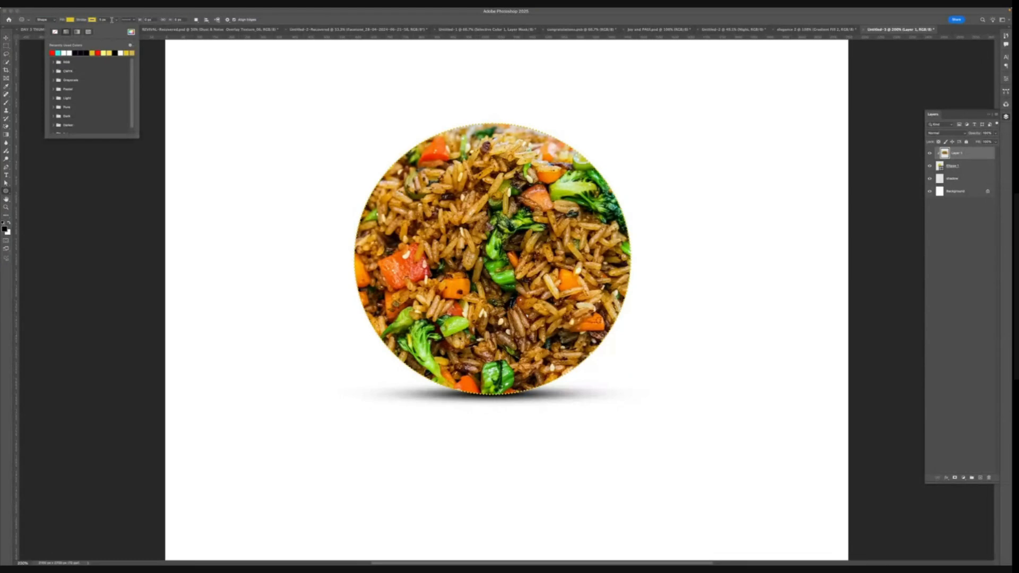
left_click(128, 19)
left_click(123, 40)
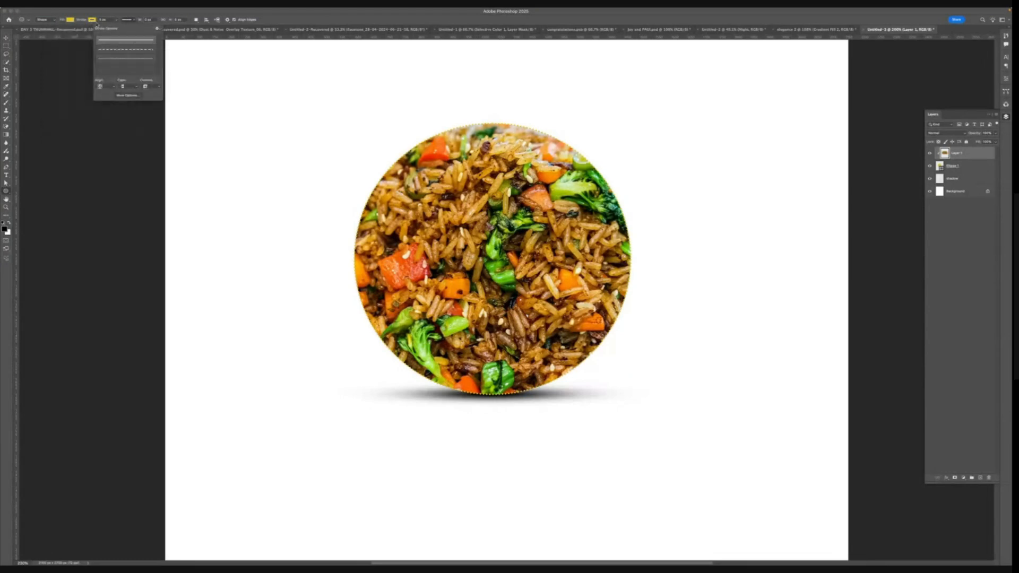
left_click_drag(99, 20, 111, 21)
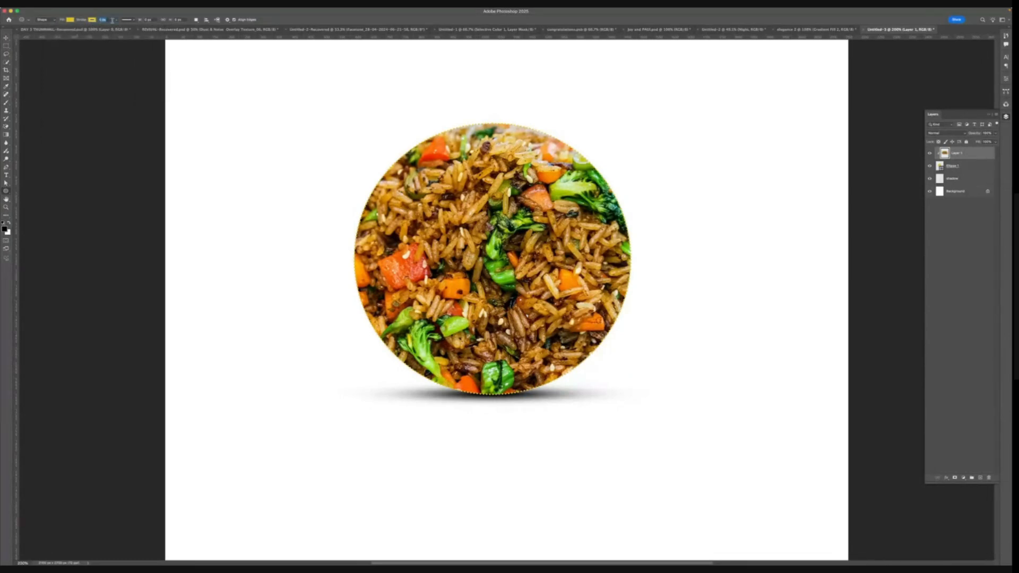
left_click(961, 167)
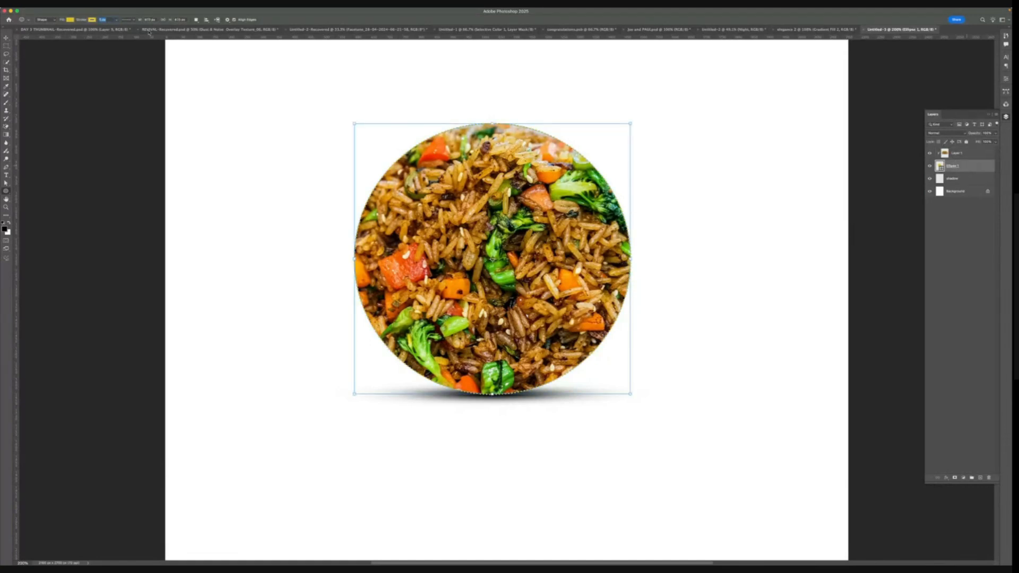
left_click(128, 20)
left_click(121, 41)
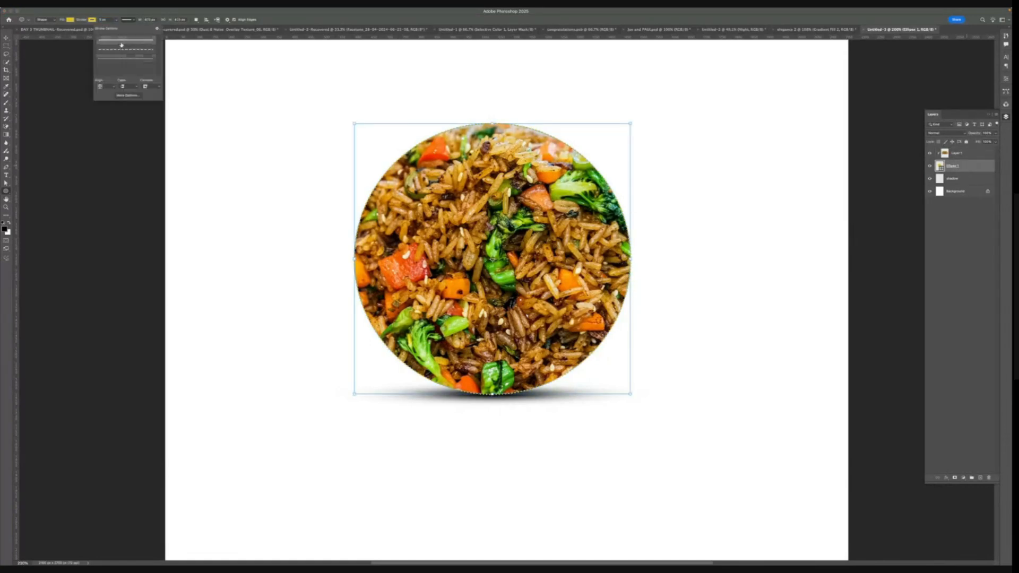
left_click(107, 20)
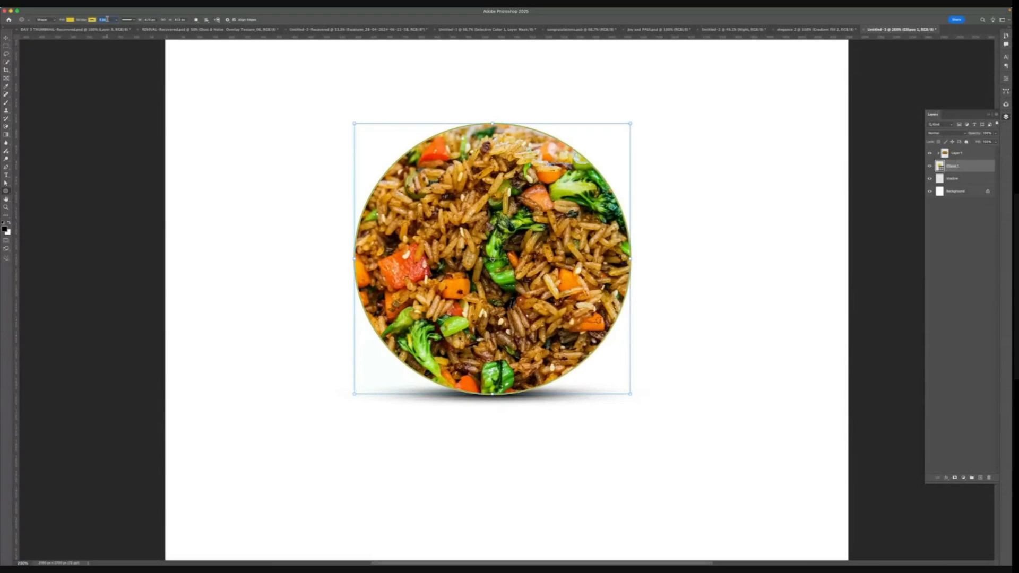
type("10")
key("Return")
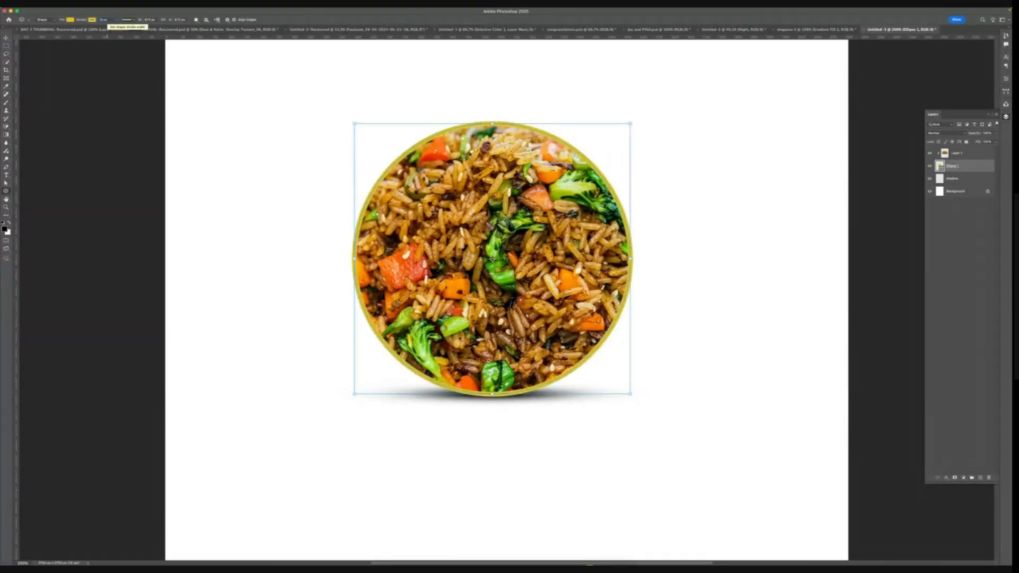
left_click(6, 38)
left_click(224, 101)
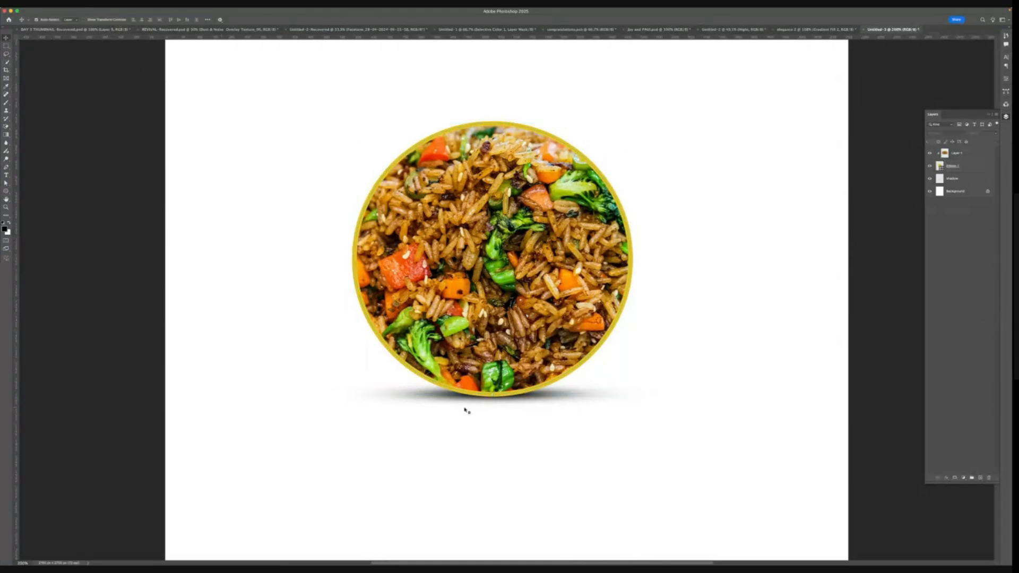
- Draw a second yellow circle overlapping the lower right of the food circle
scroll(550, 400, "down", 1)
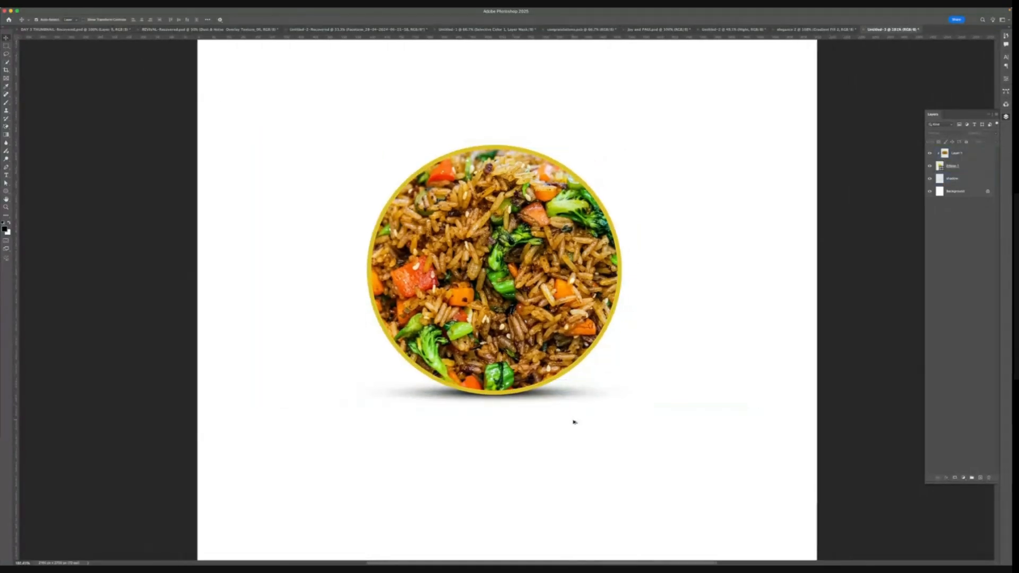
scroll(574, 422, "down", 4)
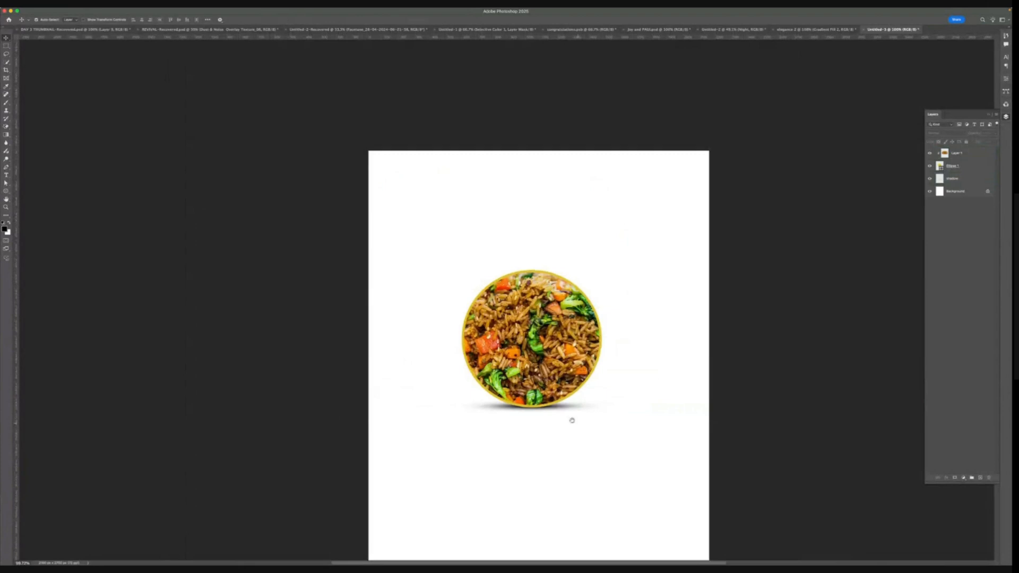
left_click_drag(571, 421, 432, 359)
left_click_drag(490, 396, 345, 269)
left_click(412, 387)
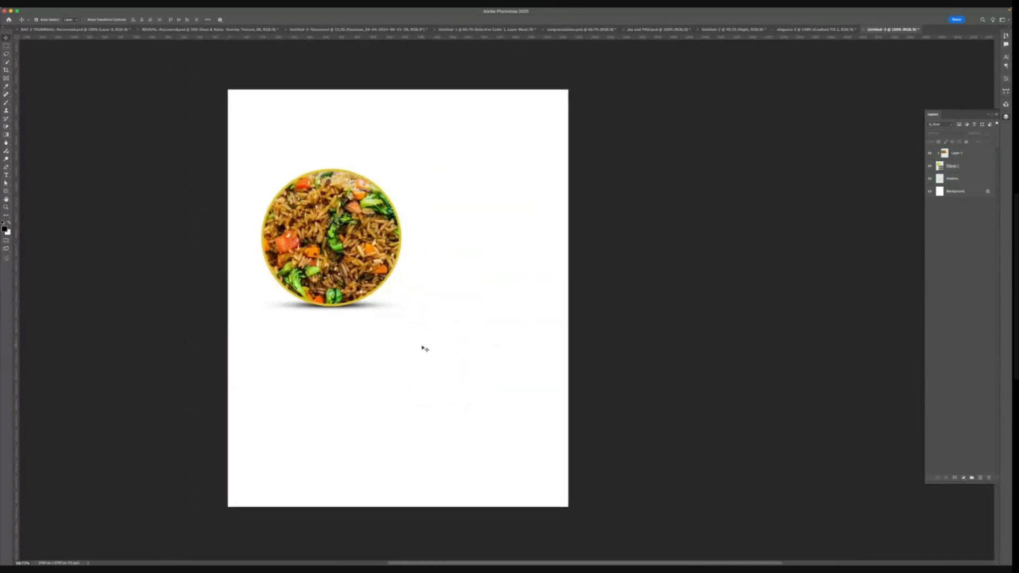
left_click(958, 154)
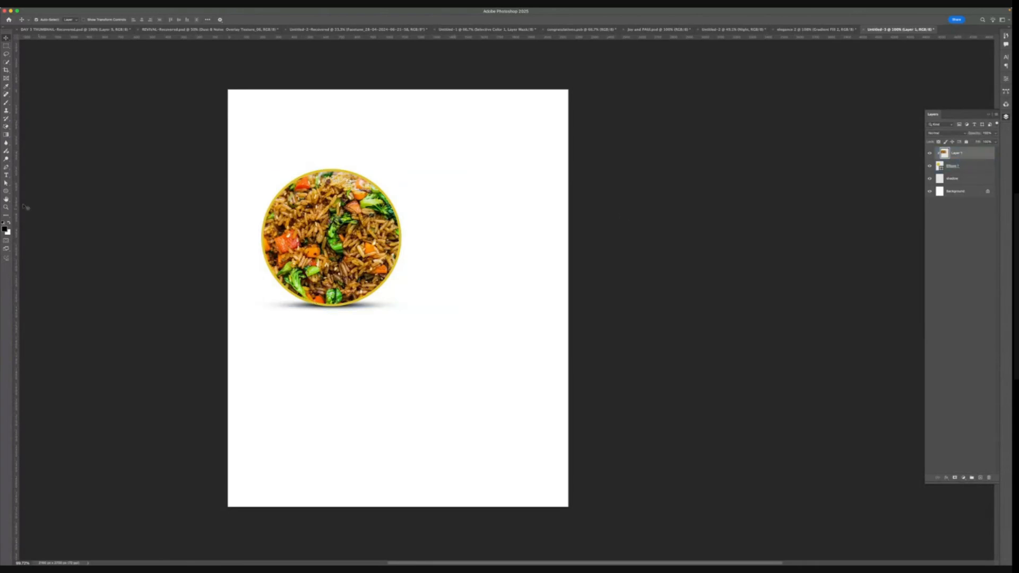
left_click(6, 191)
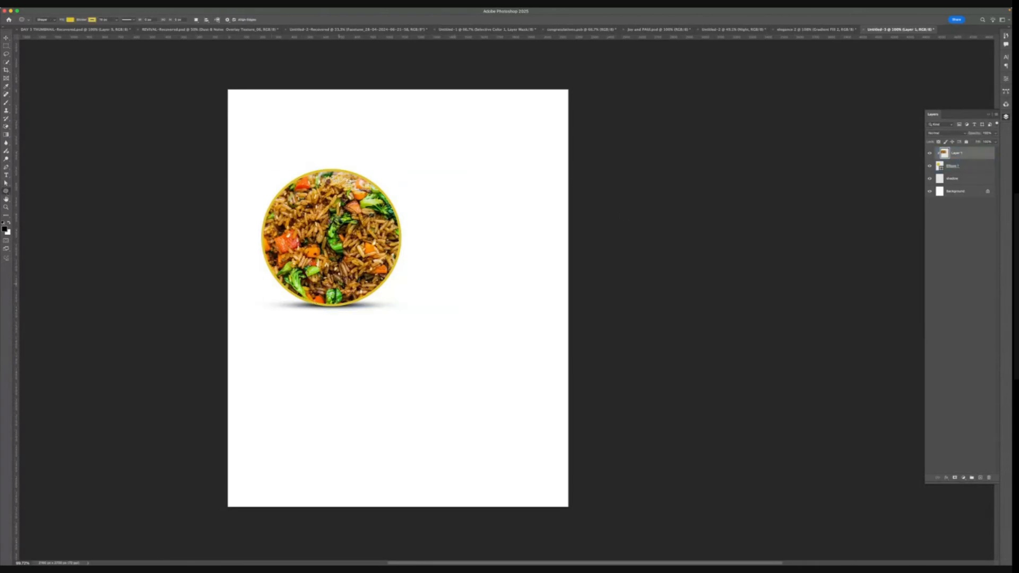
left_click_drag(317, 259, 404, 351)
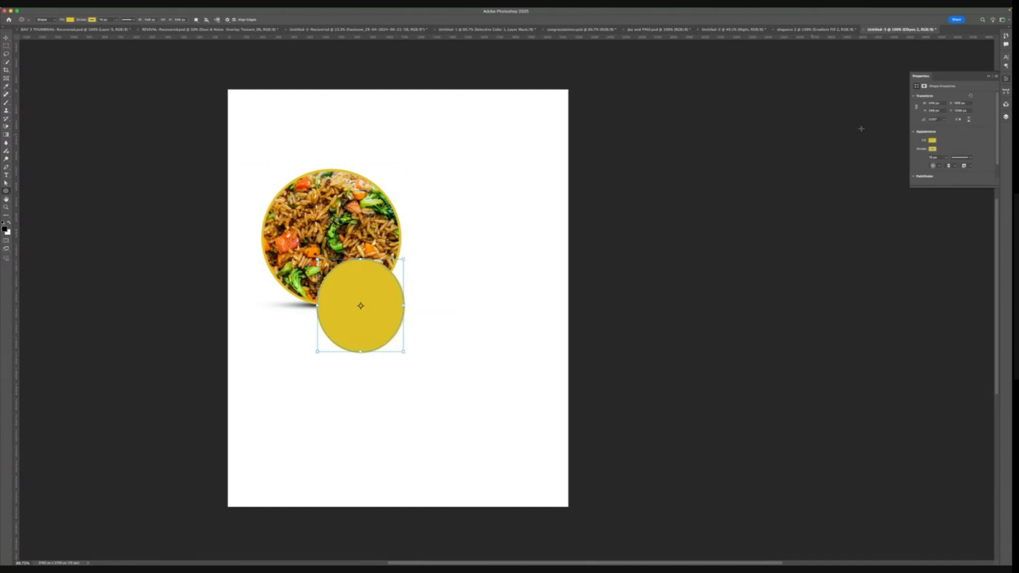
key("super+z")
left_click_drag(345, 265, 450, 352)
key("v")
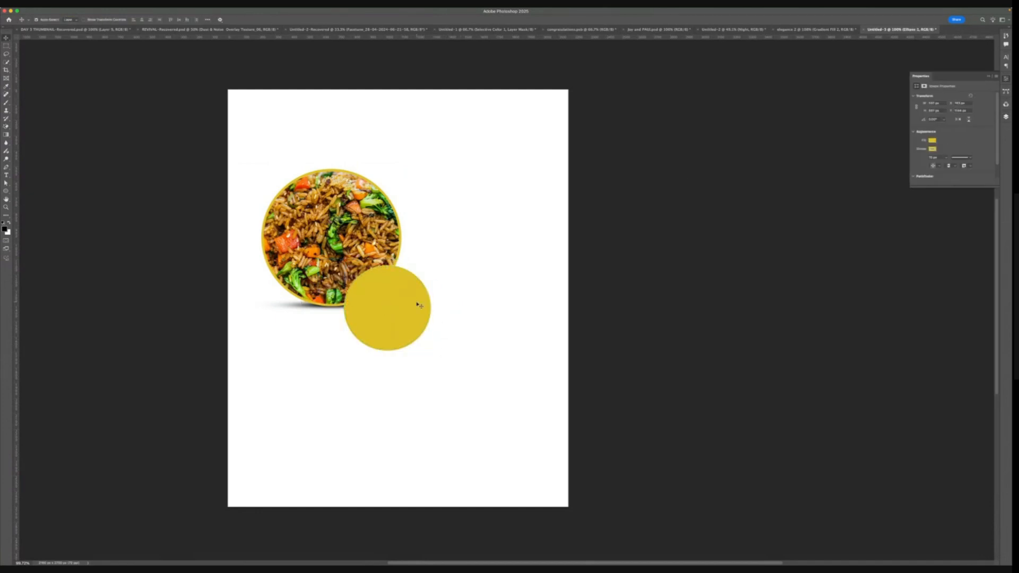
- Nudge the second yellow circle up and right, then give its layer a Drop Shadow style with reduced opacity
left_click_drag(415, 309, 436, 297)
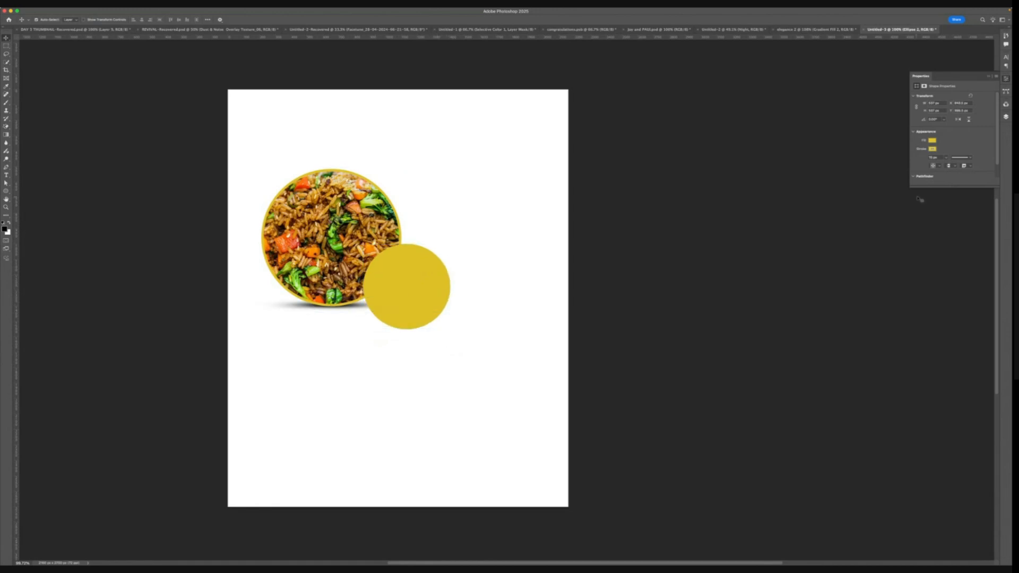
left_click(1005, 116)
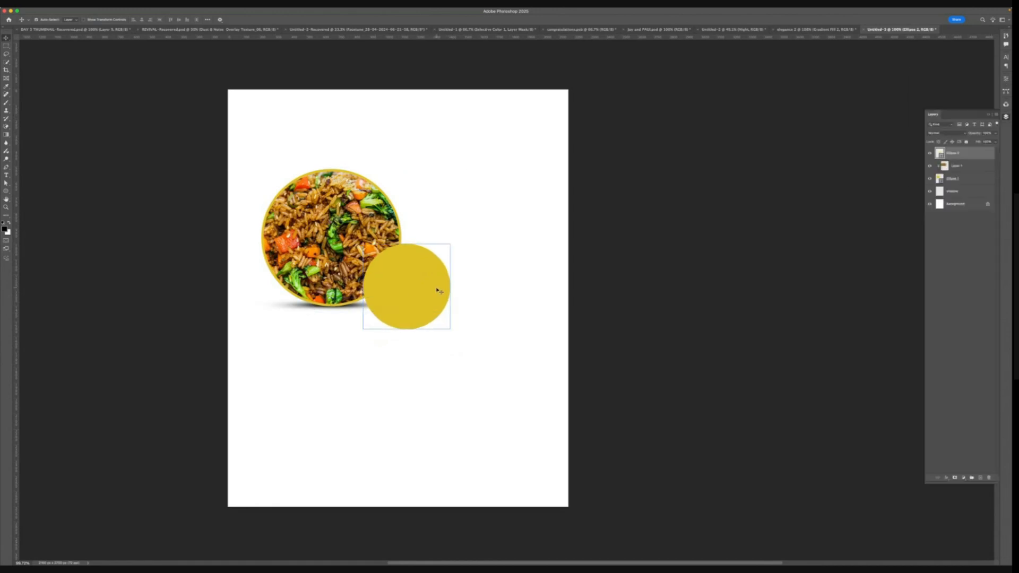
double_click(980, 154)
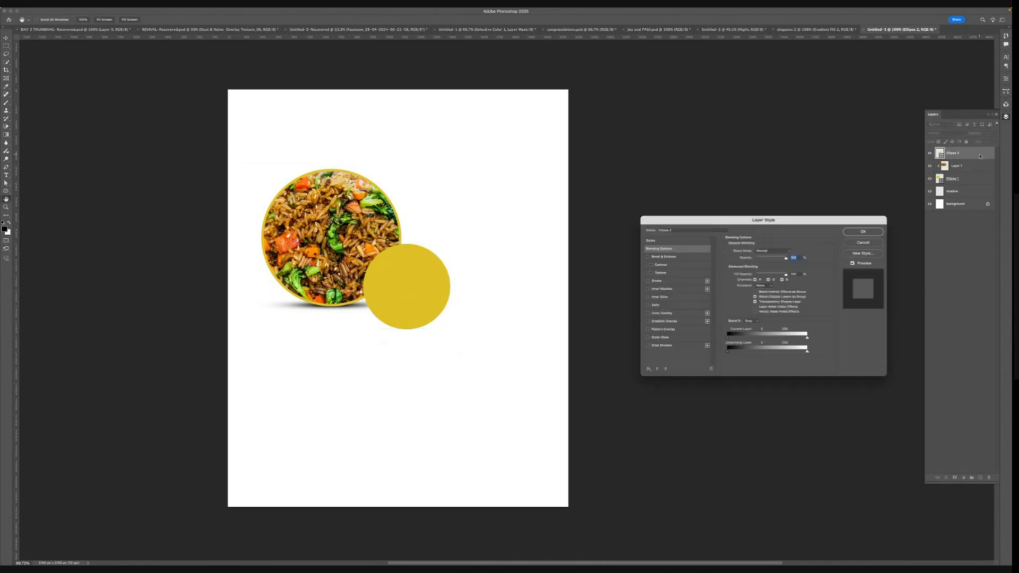
left_click(675, 346)
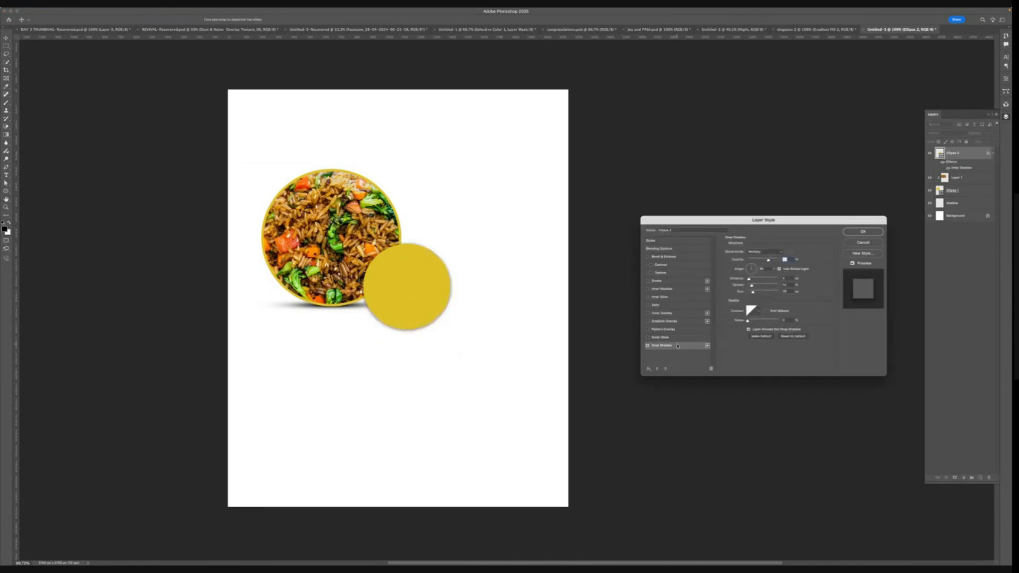
left_click(790, 253)
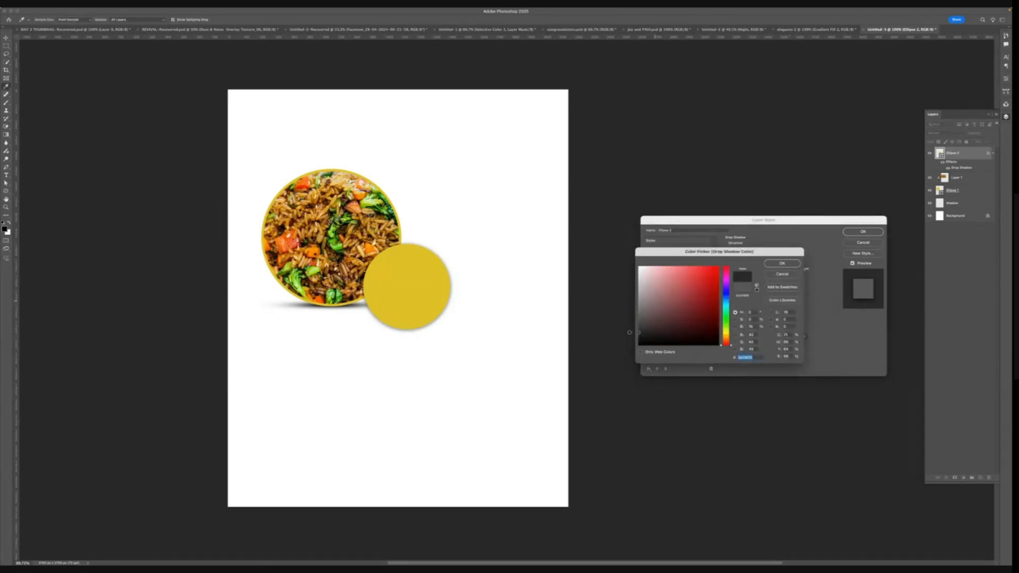
left_click(781, 264)
left_click(762, 252)
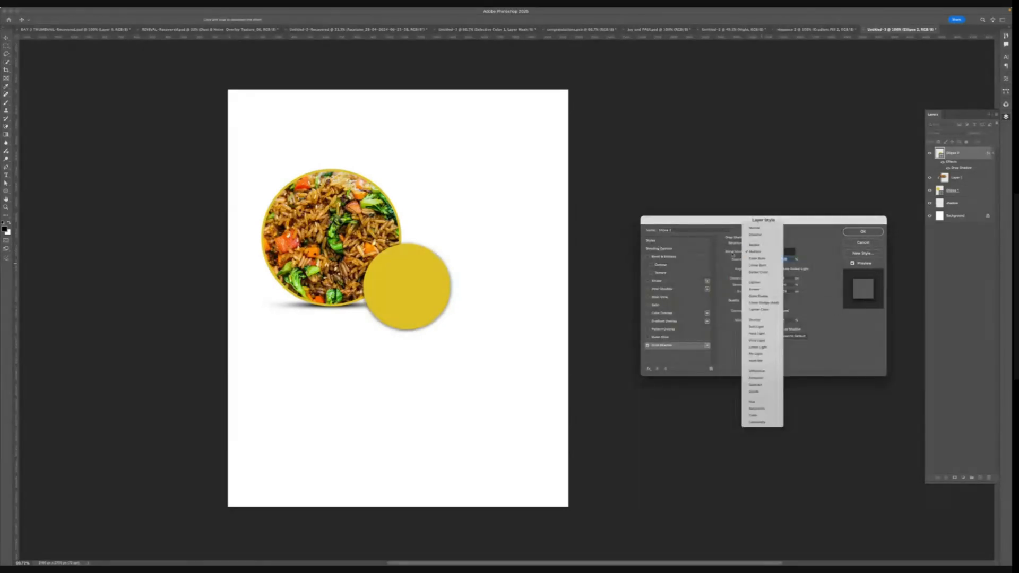
left_click(762, 252)
left_click(760, 253)
left_click(760, 253)
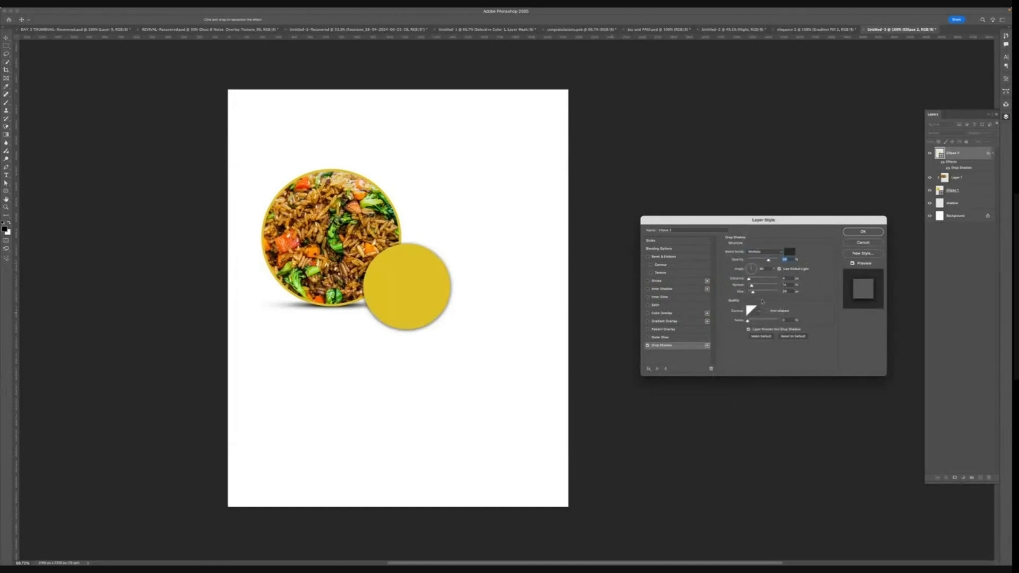
left_click_drag(755, 293, 751, 293)
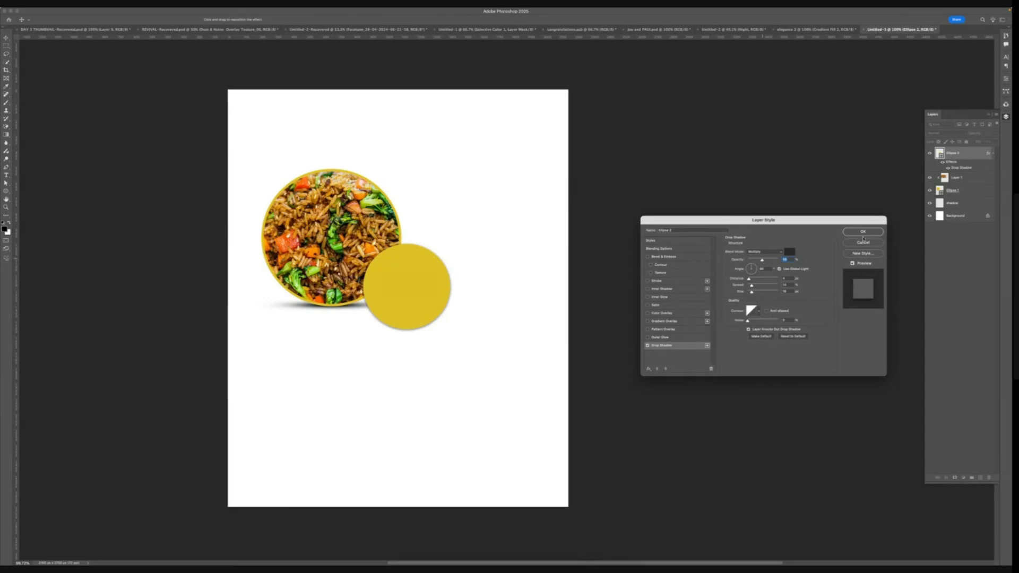
left_click(863, 231)
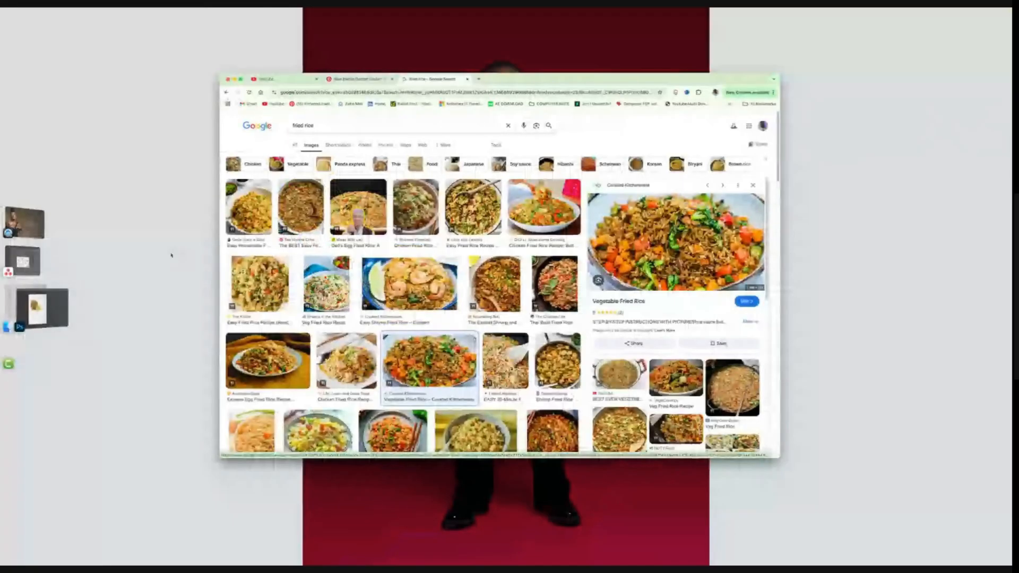
- Copy an egg fried rice photo from the Google image search results in the browser
right_click(291, 357)
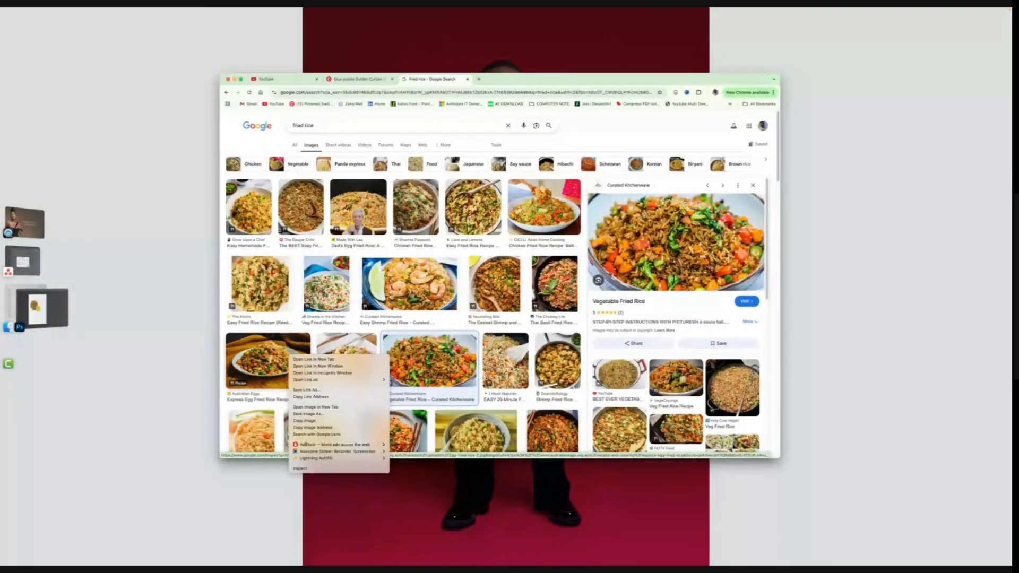
left_click(289, 356)
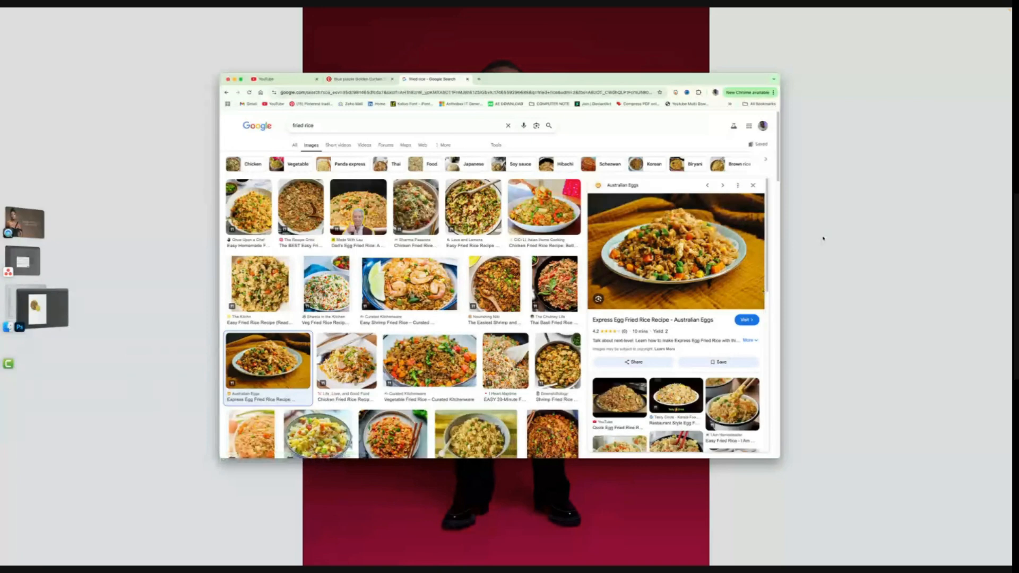
right_click(668, 249)
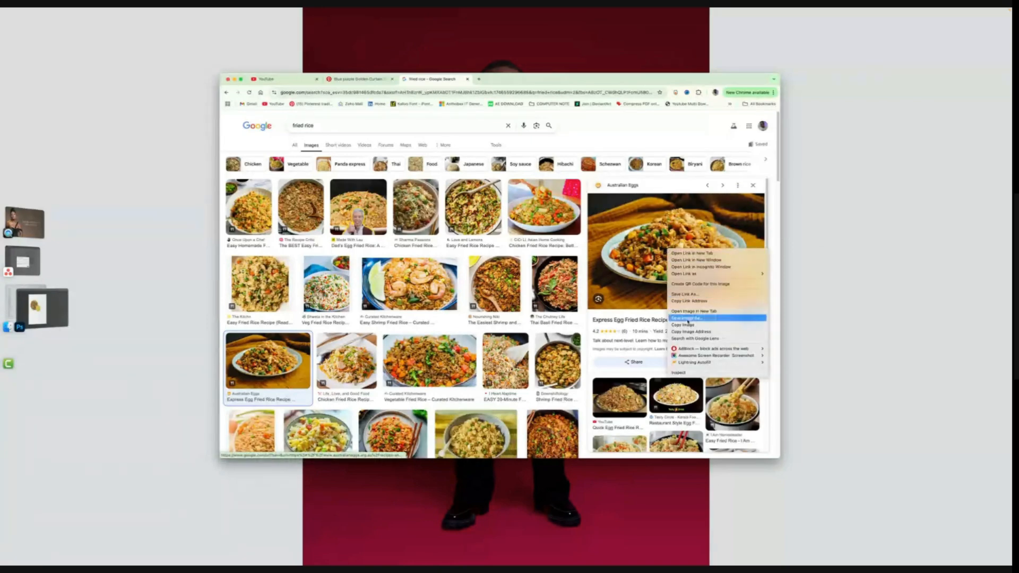
left_click(690, 325)
- Paste the egg fried rice photo into the document and scale it down vertically with Free Transform
left_click(55, 309)
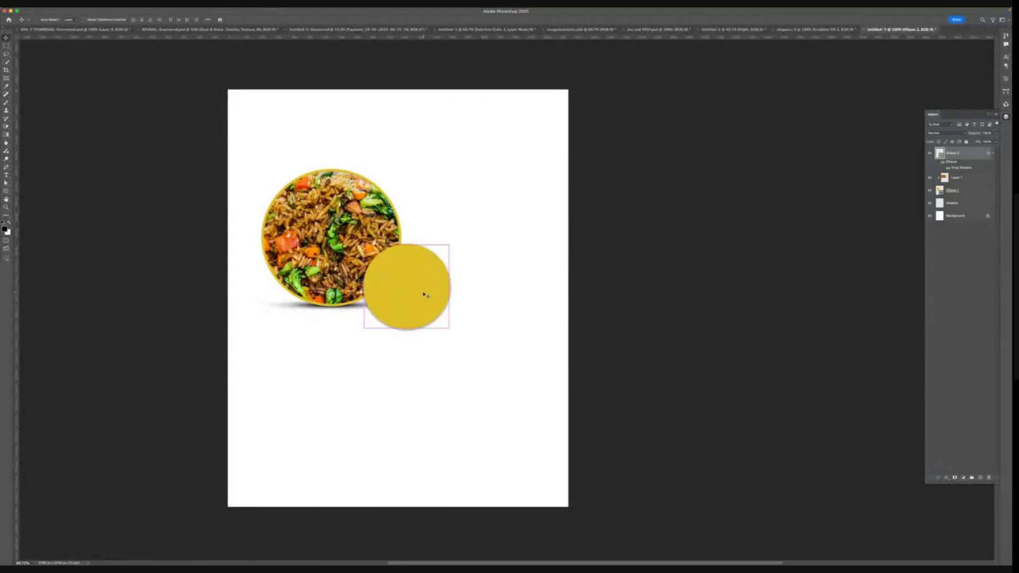
key("super+v")
left_click_drag(467, 260, 387, 266)
key("super+t")
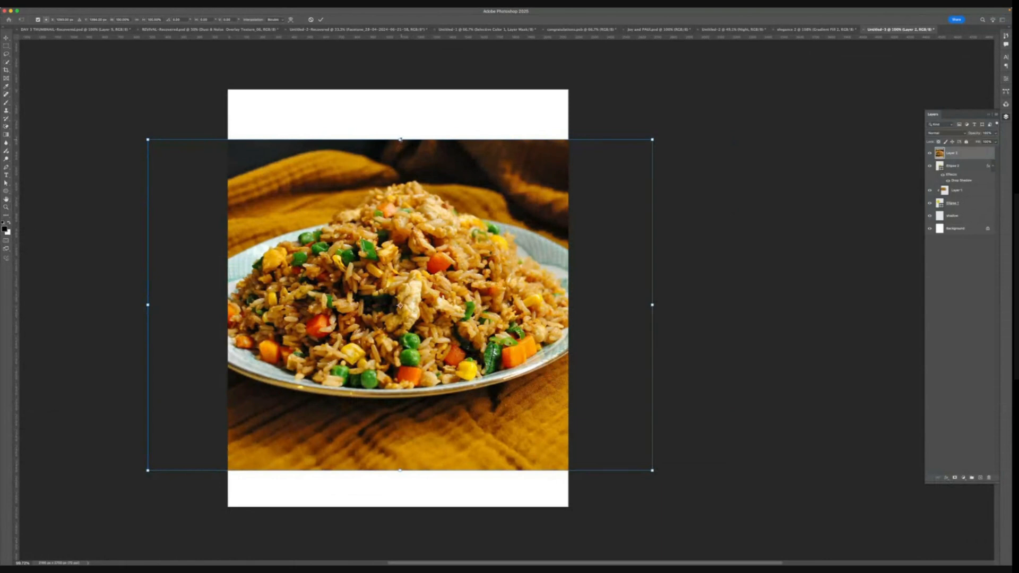
left_click_drag(400, 141, 400, 196)
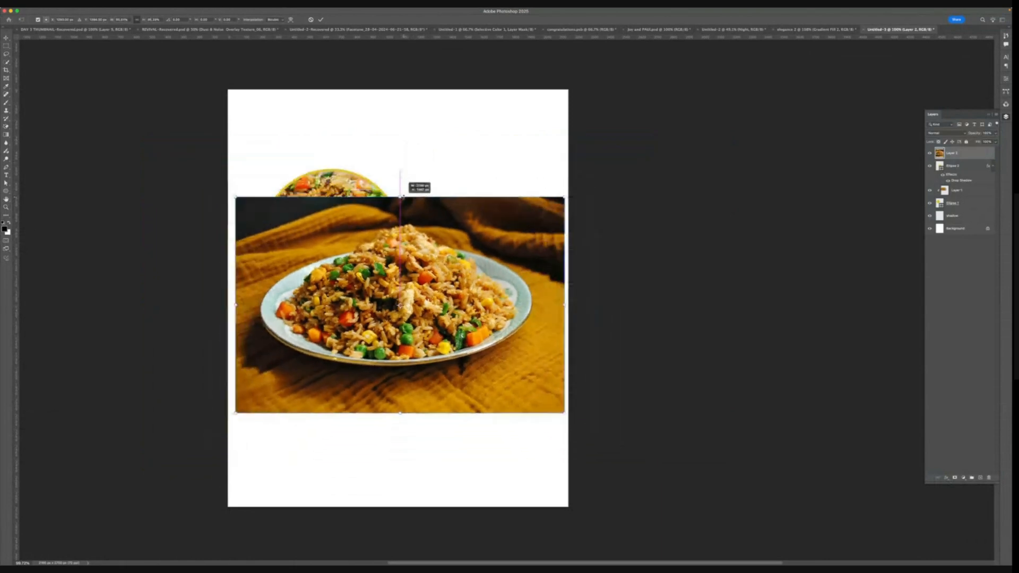
left_click(321, 20)
- Clip the egg fried rice photo to the second circle and shrink it to fit inside that circle
right_click(960, 154)
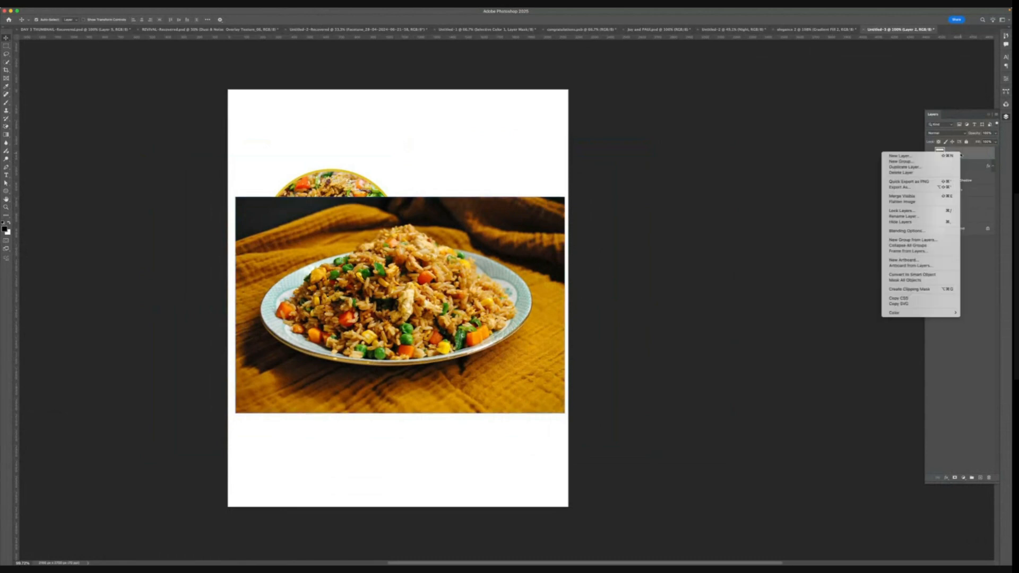
left_click(910, 289)
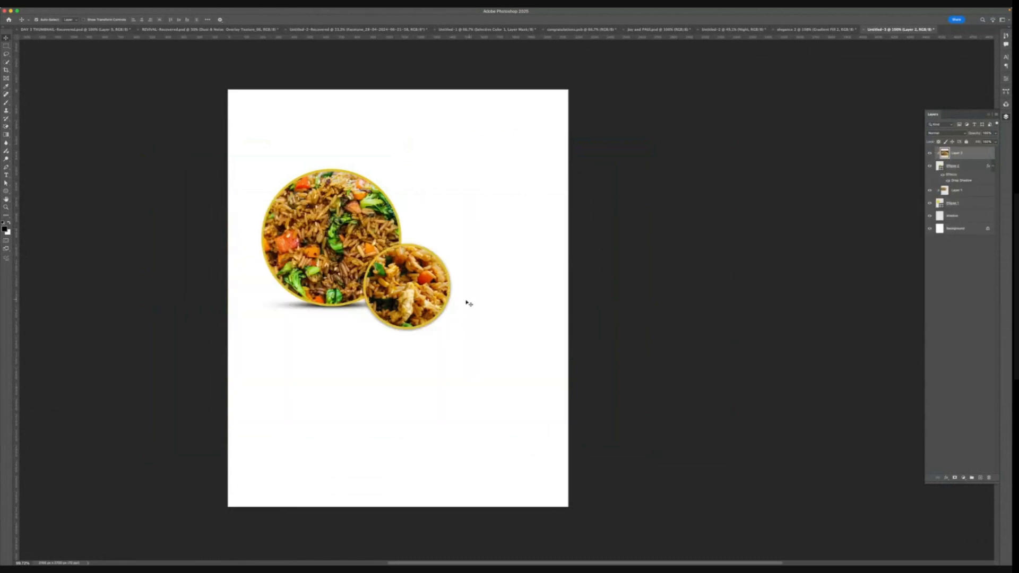
key("ctrl+t")
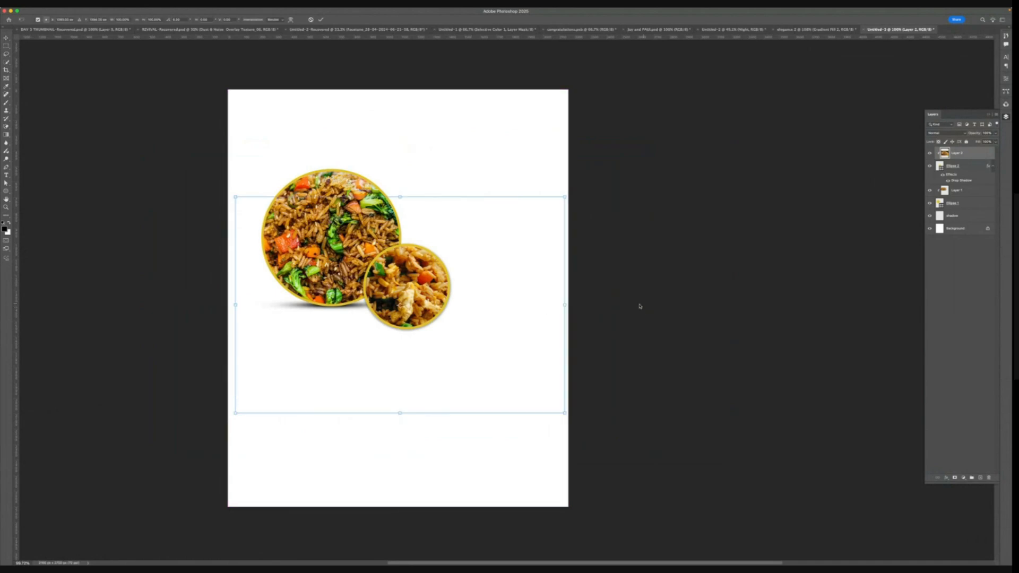
left_click_drag(565, 304, 475, 294)
left_click_drag(441, 290, 449, 275)
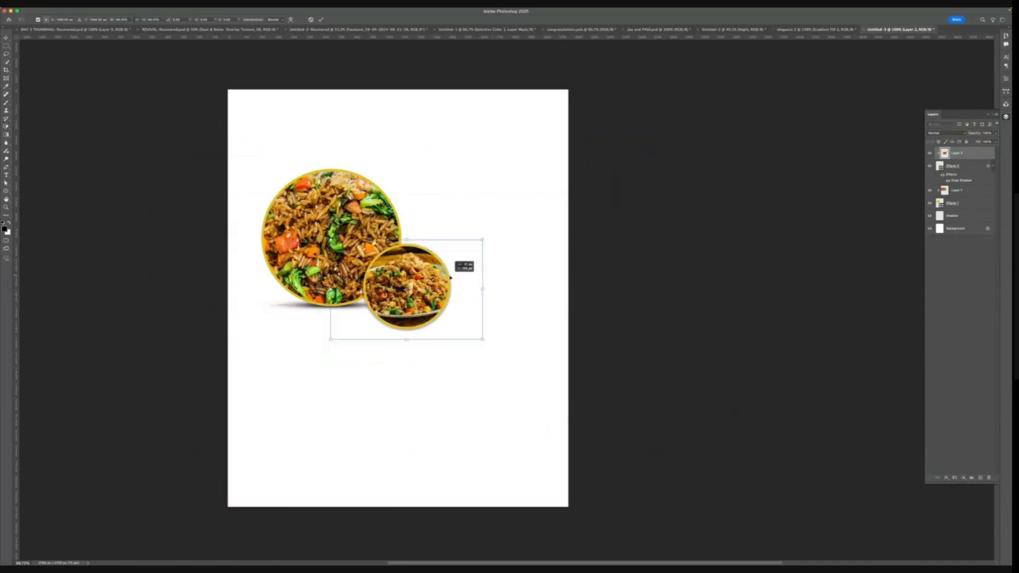
left_click(485, 290, "alt")
key("Return")
left_click_drag(454, 291, 454, 297)
key("super+t")
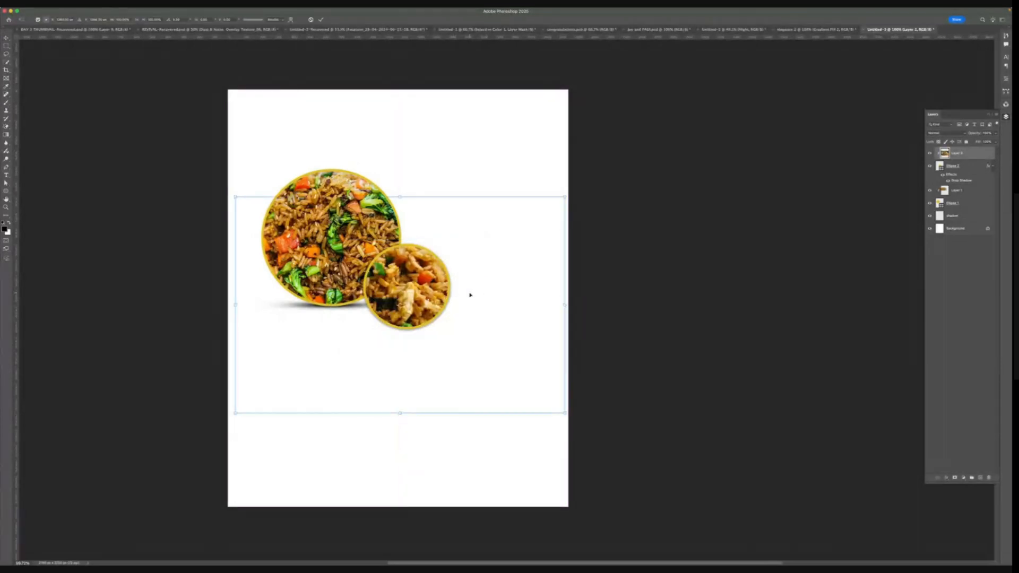
left_click_drag(562, 305, 448, 263)
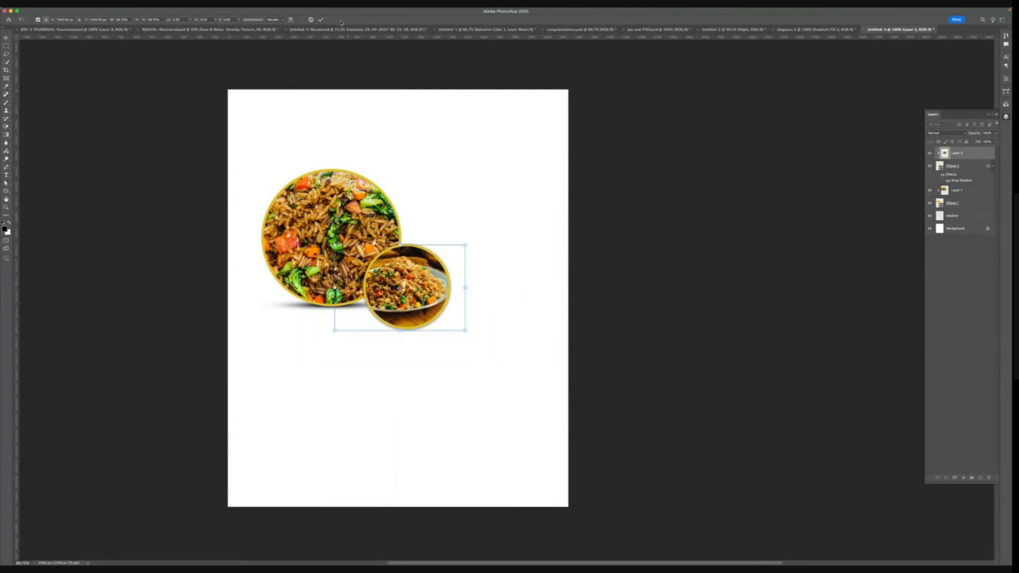
left_click(320, 19)
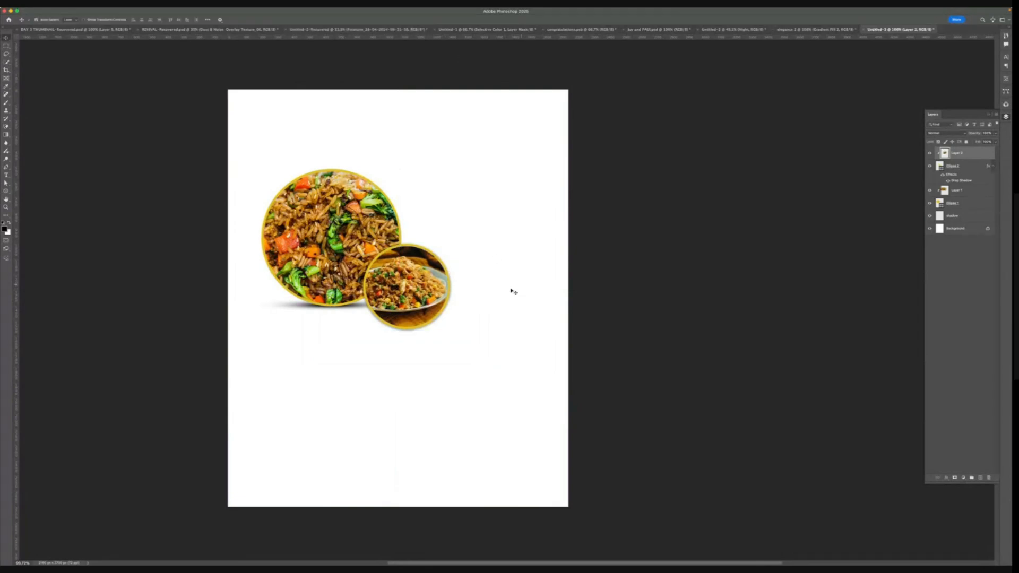
left_click(477, 341)
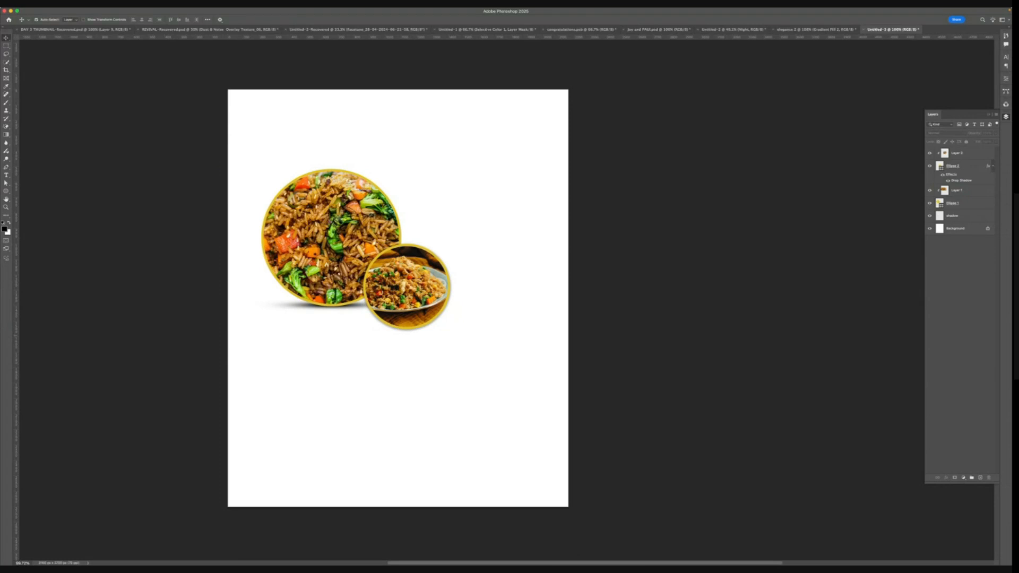
key("super+Tab")
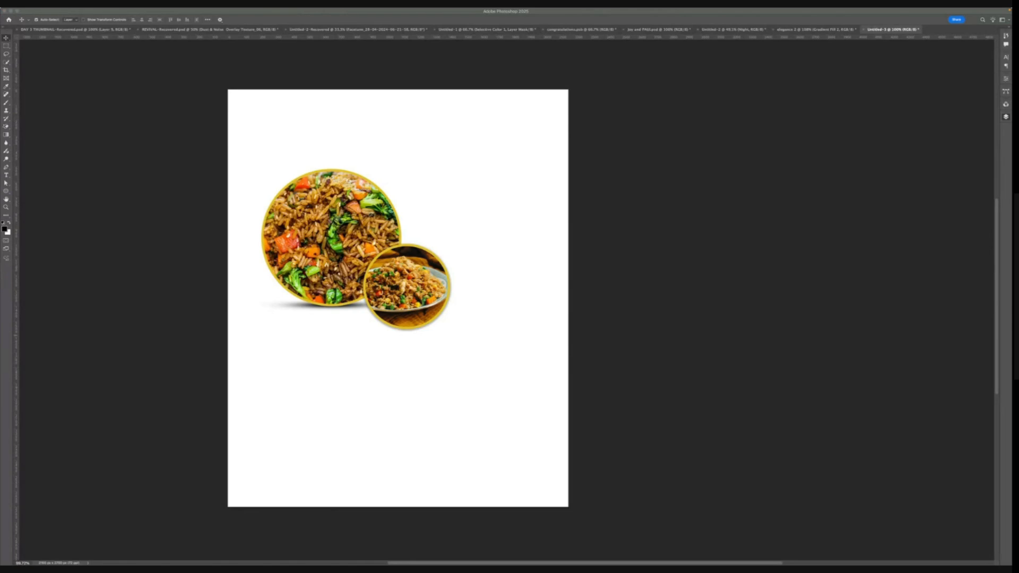
left_click(370, 337)
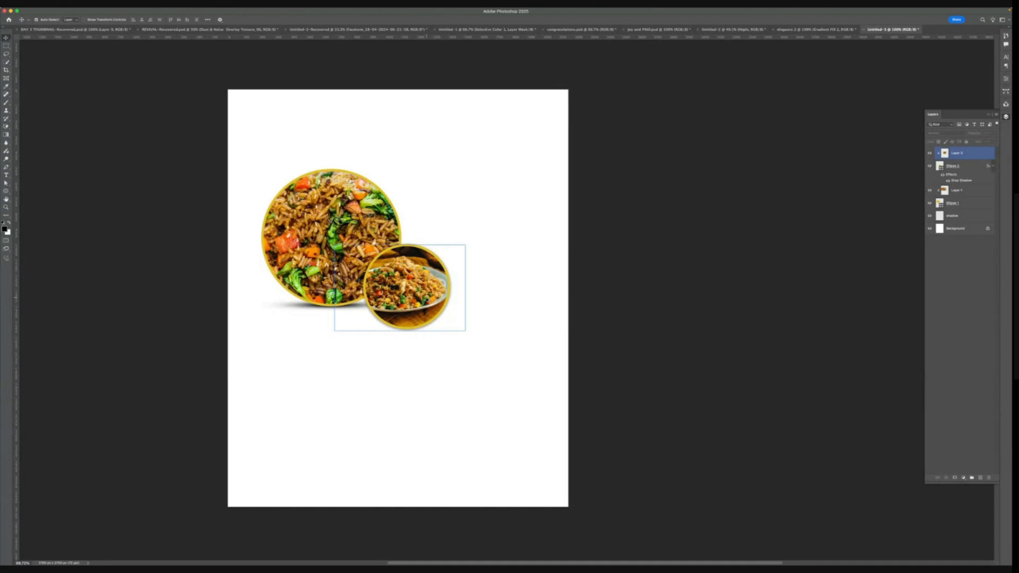
scroll(428, 295, "up", 2)
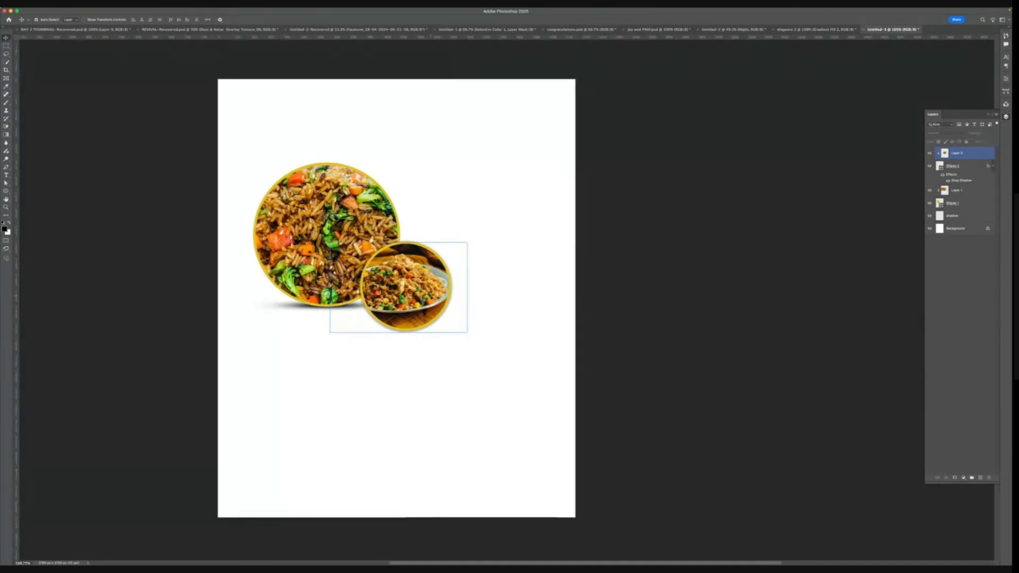
scroll(428, 295, "up", 3)
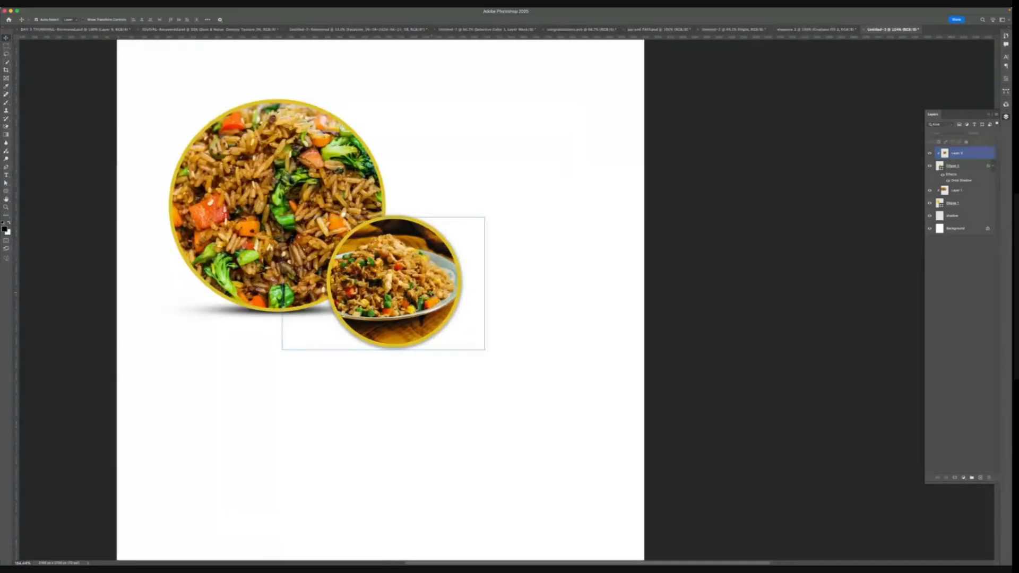
scroll(431, 293, "down", 1)
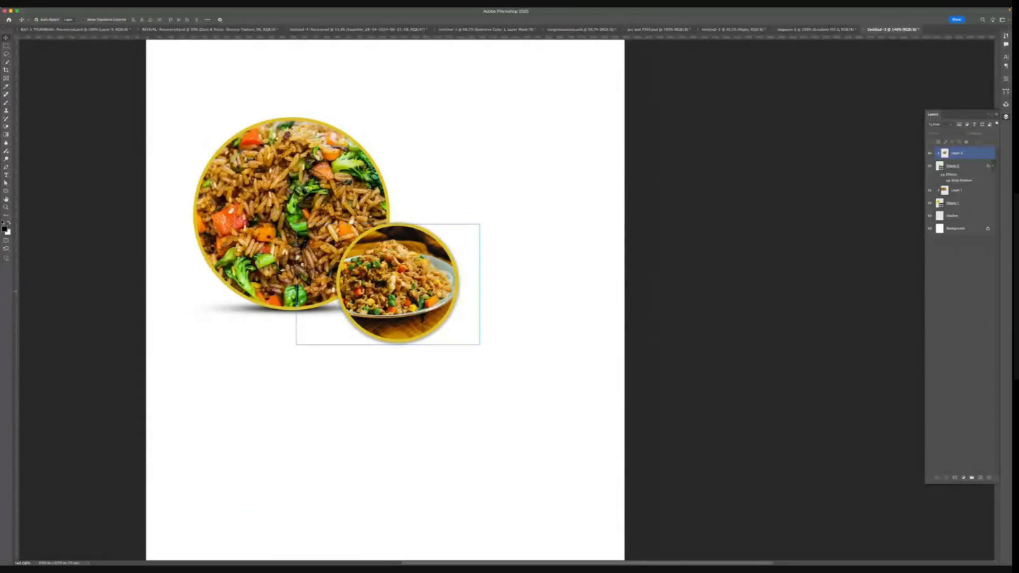
left_click(8, 19)
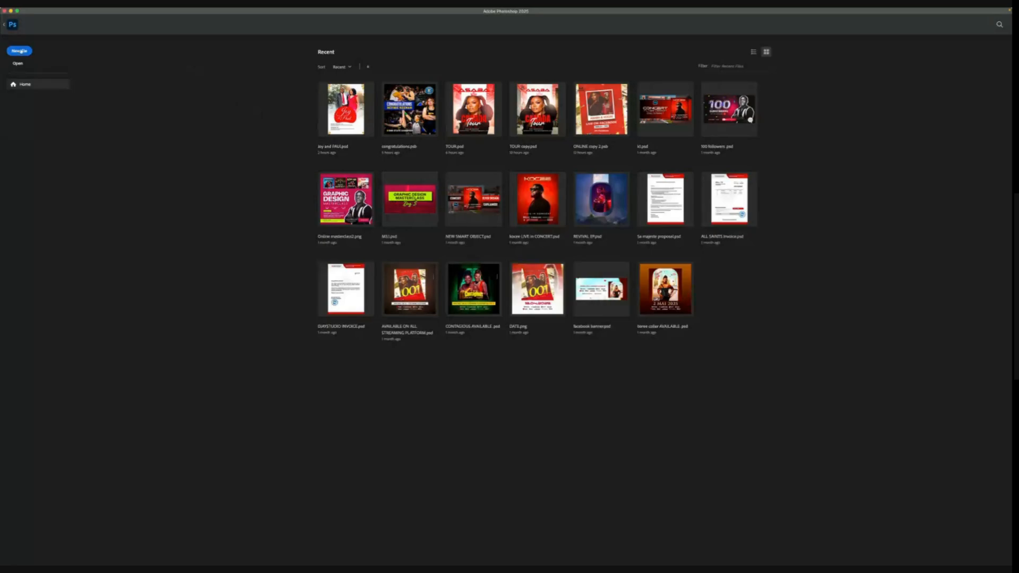
left_click(11, 25)
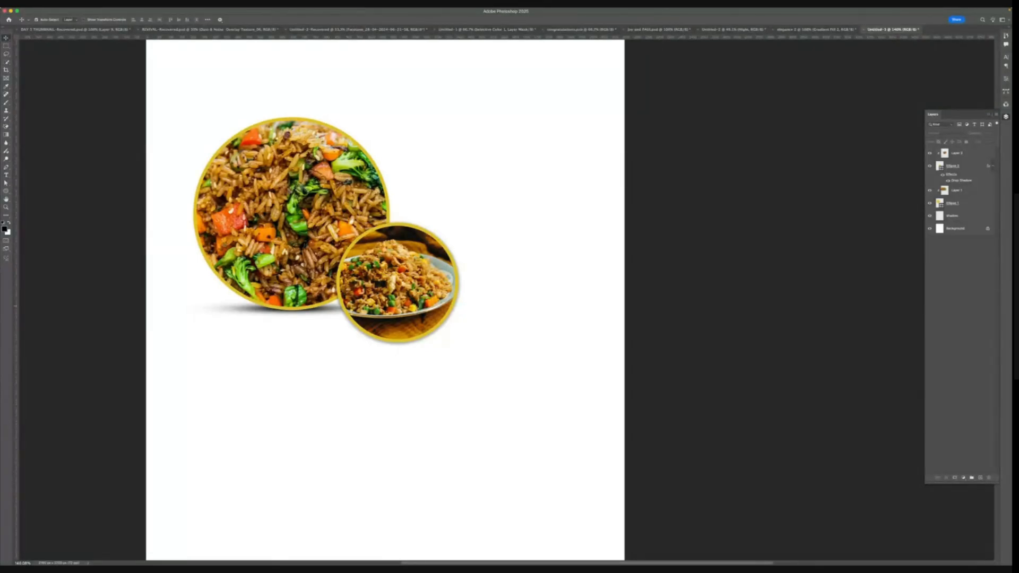
left_click(434, 263)
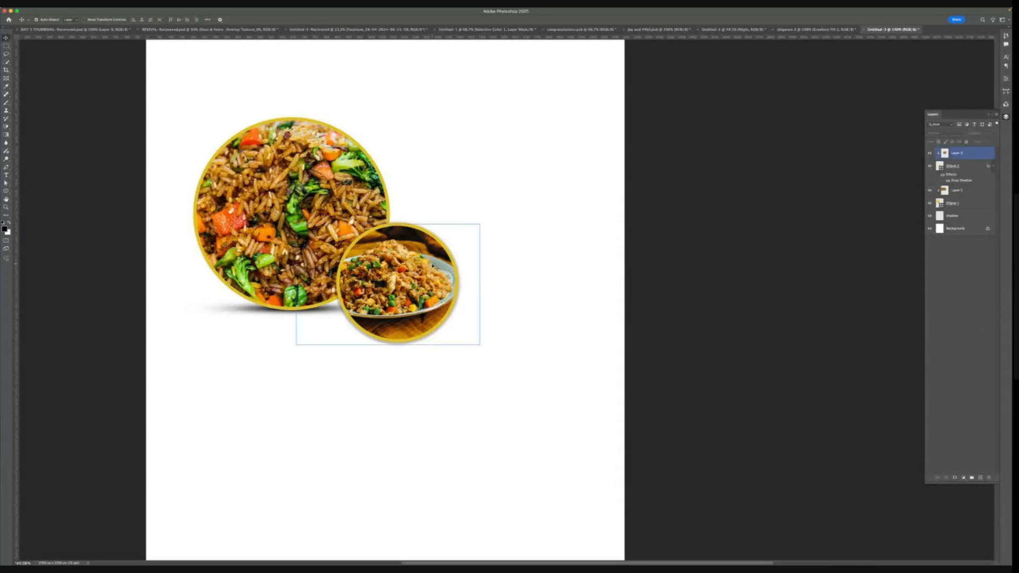
left_click(499, 280)
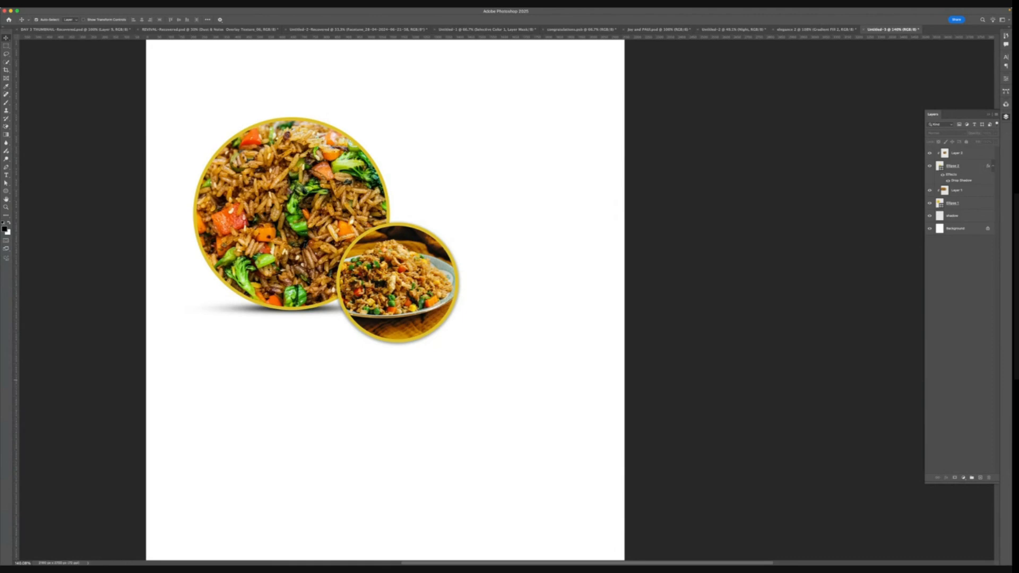
key("super+Tab")
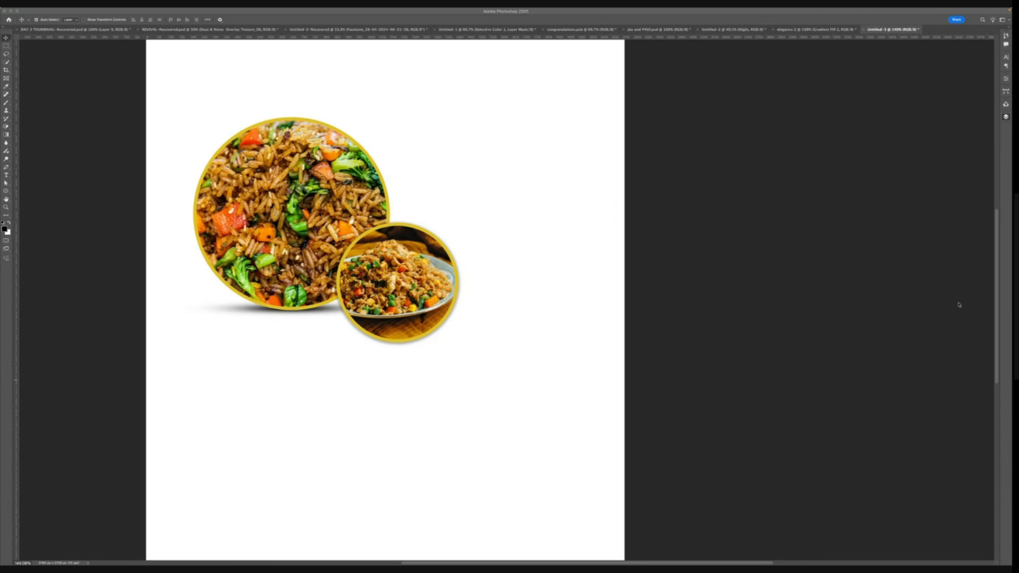
left_click(461, 312)
left_click(448, 317)
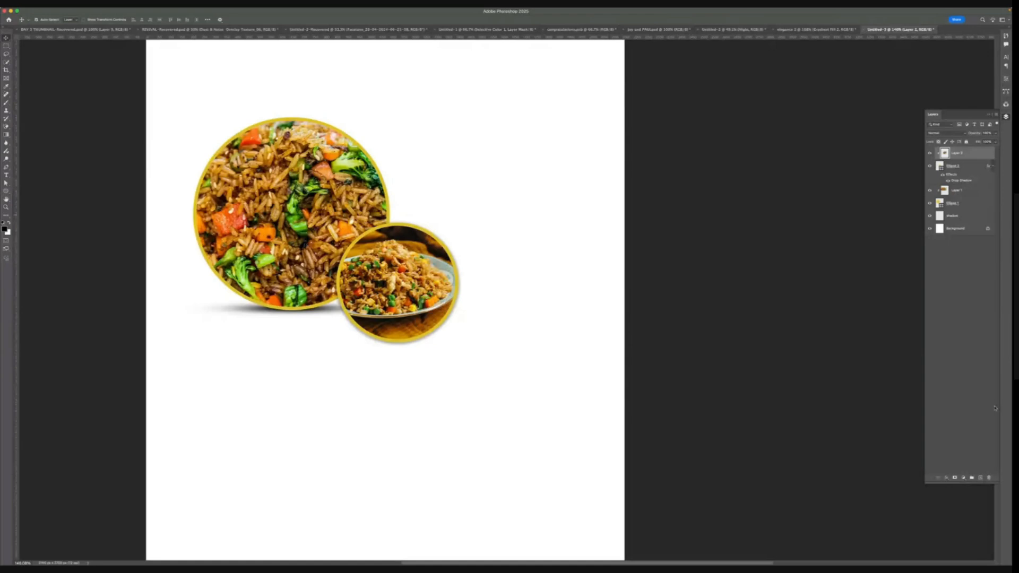
left_click(458, 304)
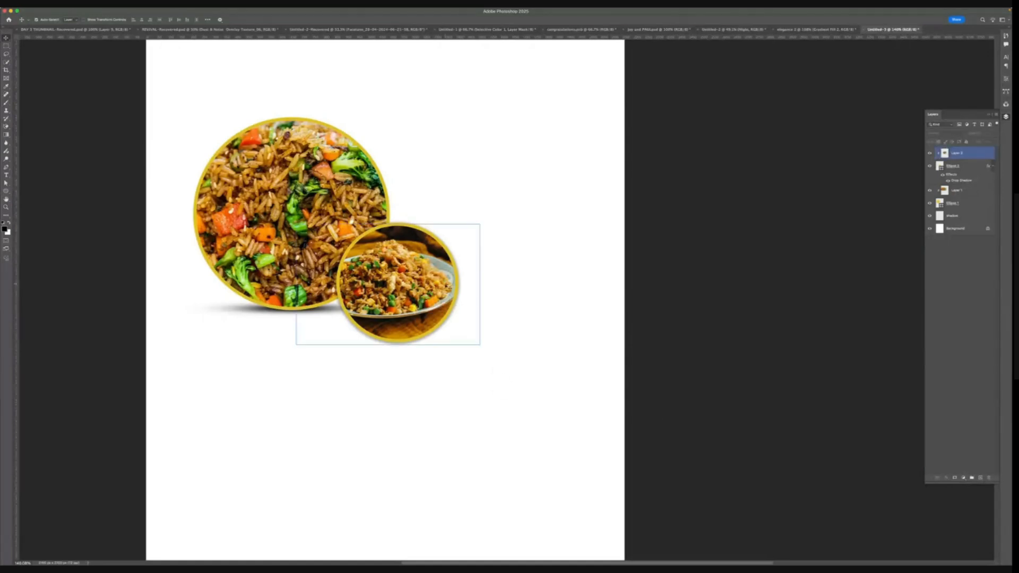
left_click(437, 316)
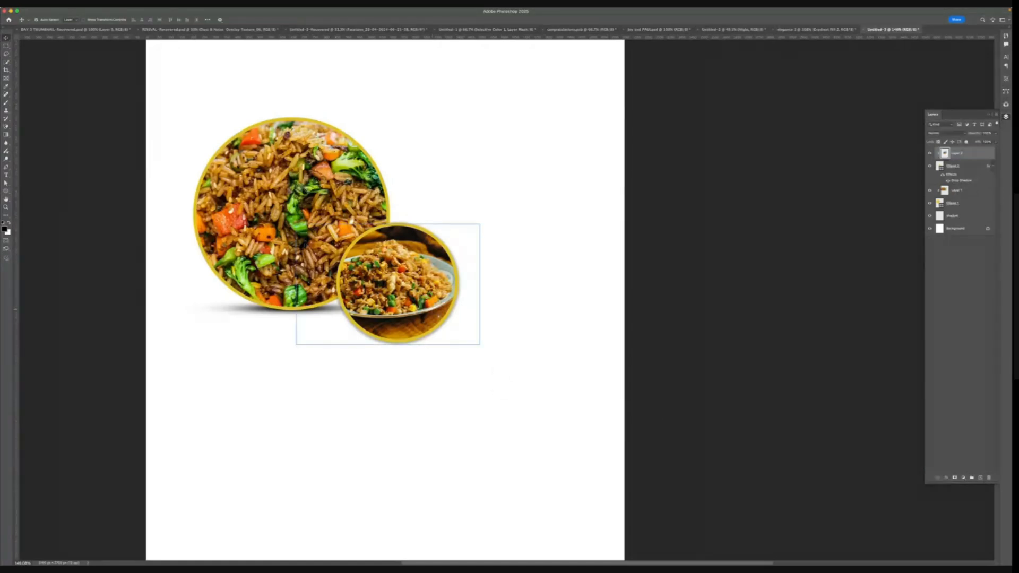
left_click_drag(439, 316, 490, 338)
key("super+z")
key("super+z")
left_click(590, 431)
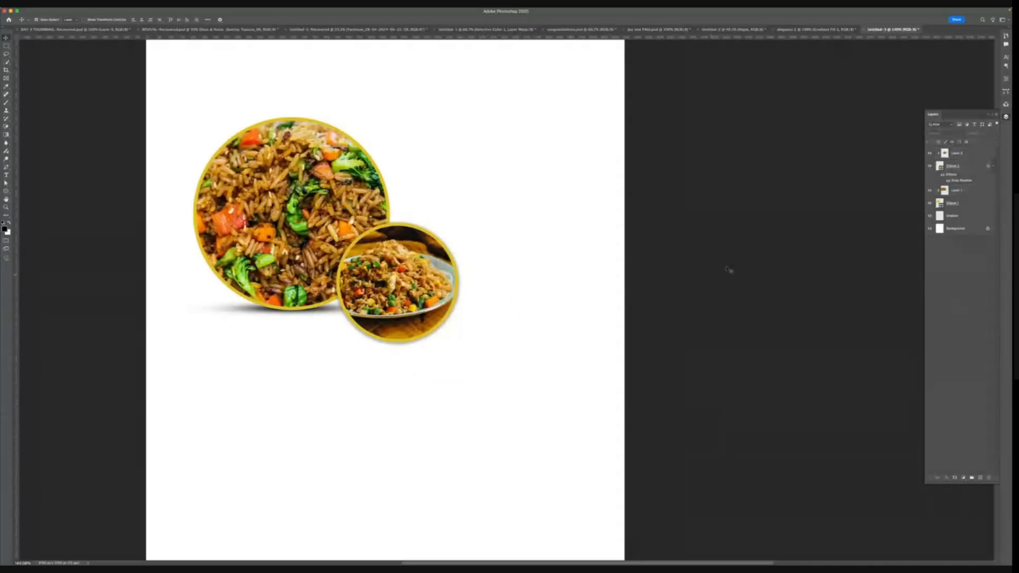
- Move the second circle with its clipped photo down and to the right on the page
left_click(954, 202)
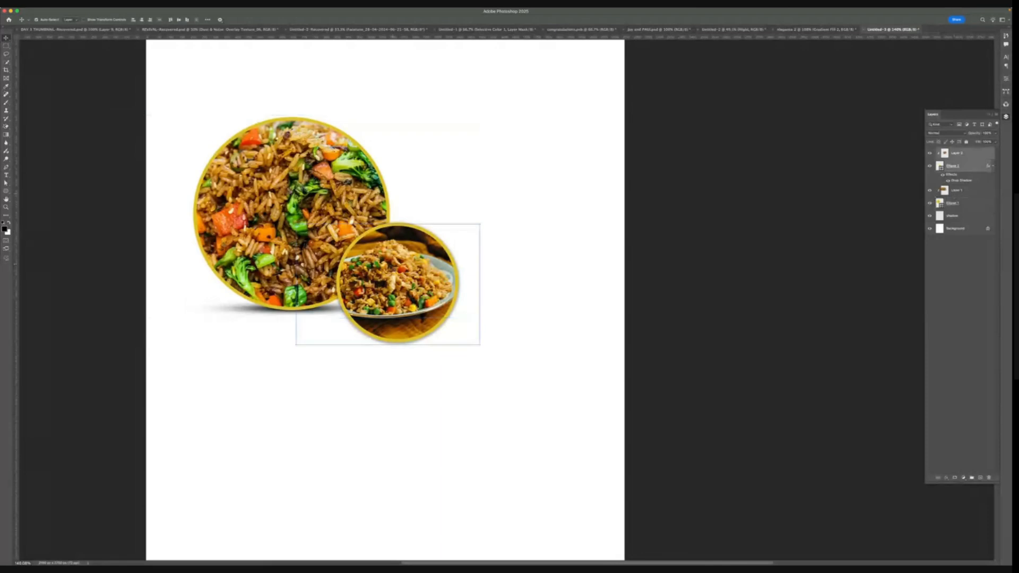
left_click_drag(393, 264, 478, 379)
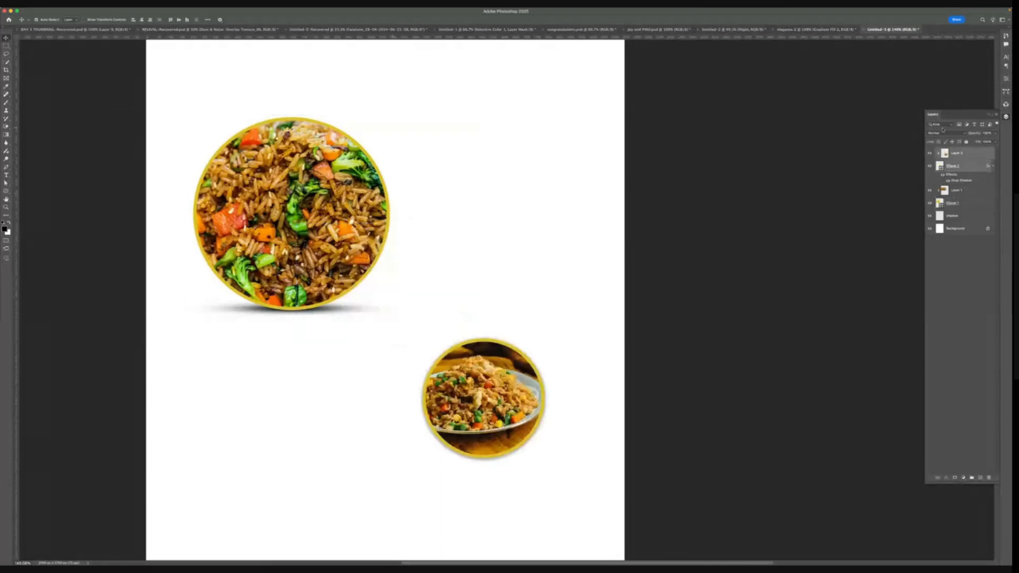
- Duplicate the second circle's layer and enlarge the lower copy slightly with Free Transform to form a ring behind the photo
left_click(955, 166)
left_click(948, 181)
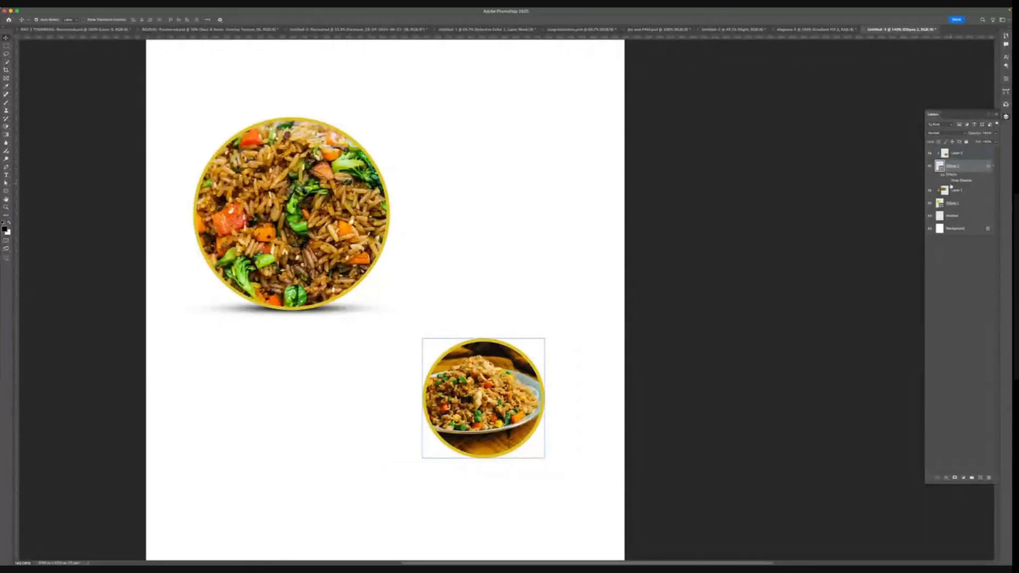
key("super+j")
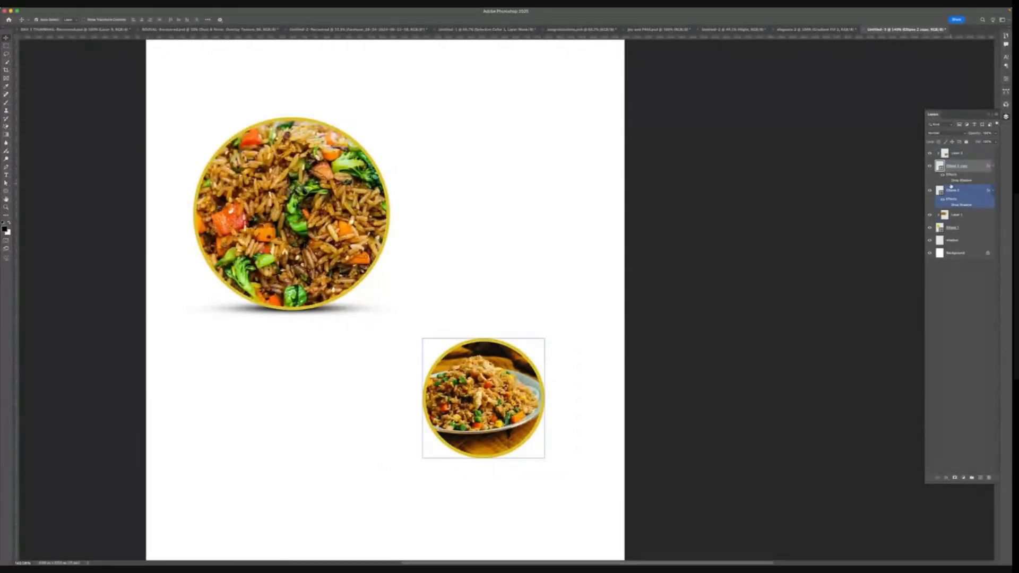
left_click(951, 189)
key("super+t")
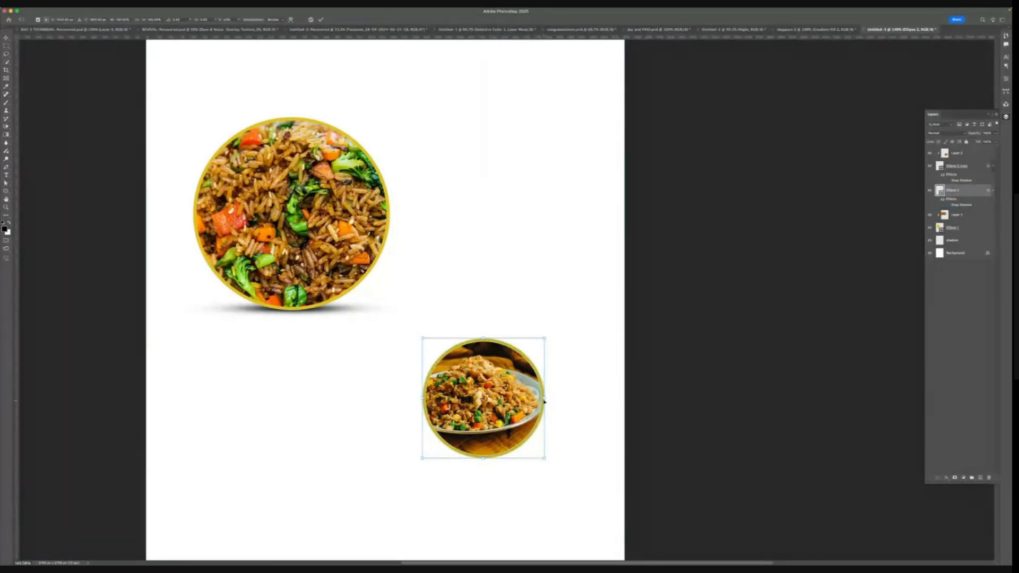
left_click_drag(544, 401, 555, 398)
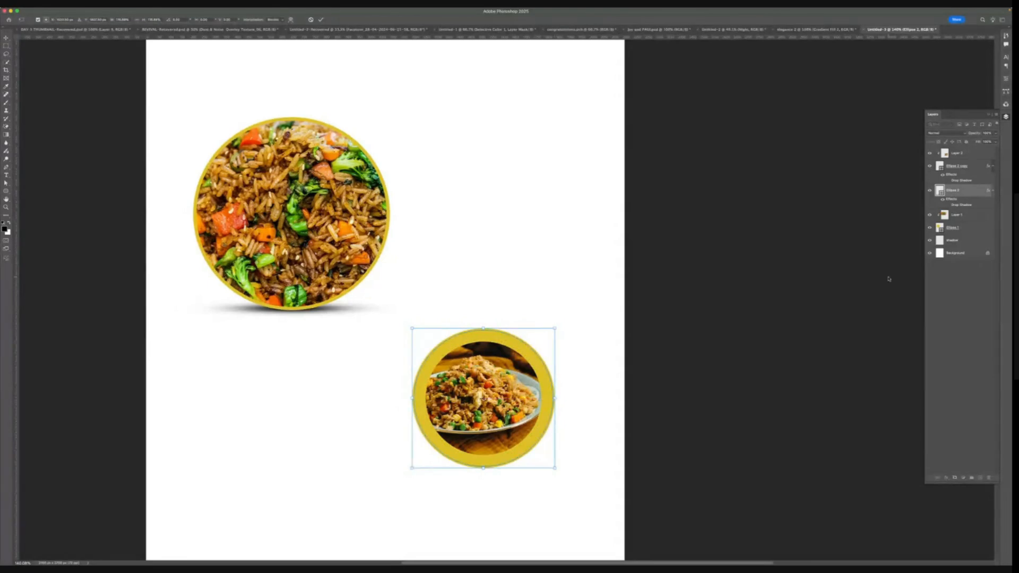
- Lower the enlarged circle layer's opacity to 40%
left_click(995, 132)
left_click_drag(977, 142, 978, 142)
key("Return")
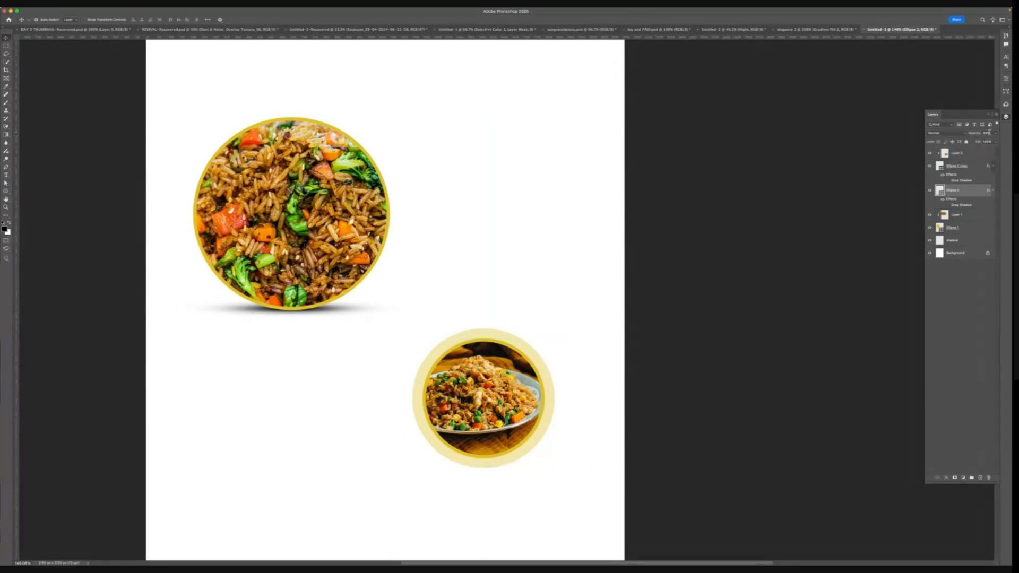
type("40")
left_click(538, 350)
left_click(537, 355)
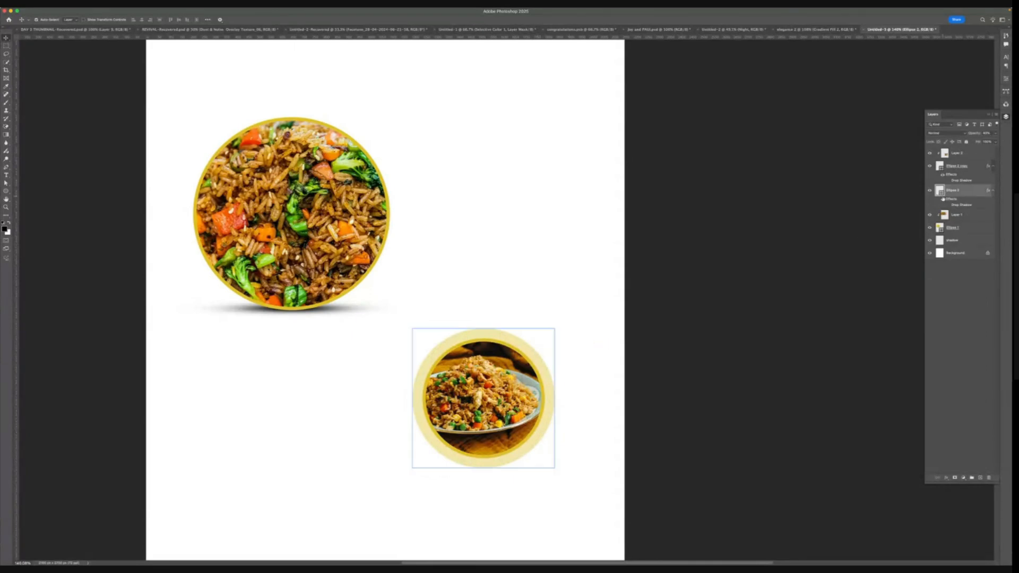
- Duplicate the enlarged circle layer and scale the copy up a little more with Free Transform
left_click(943, 214)
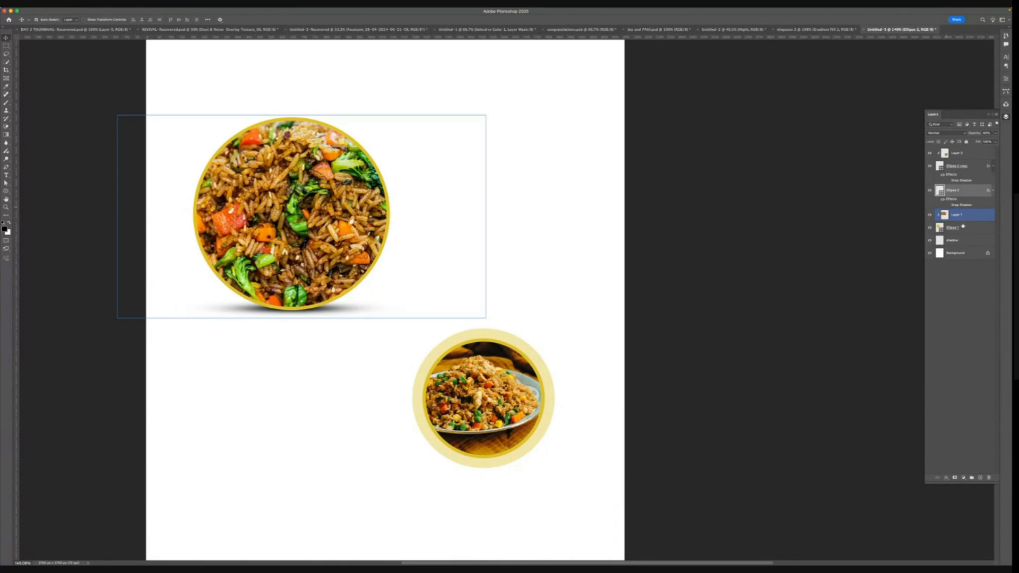
left_click(963, 191)
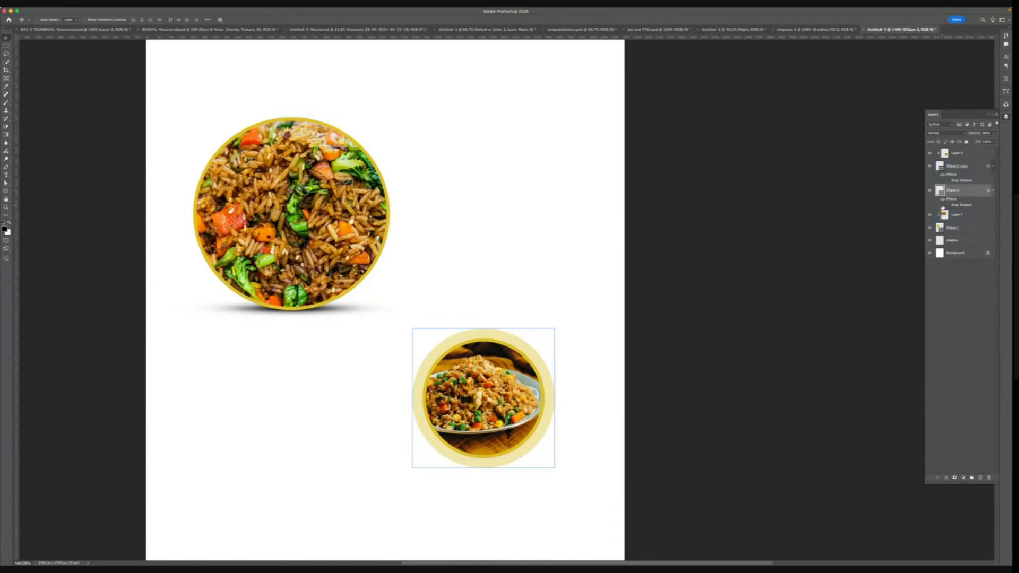
key("ctrl+j")
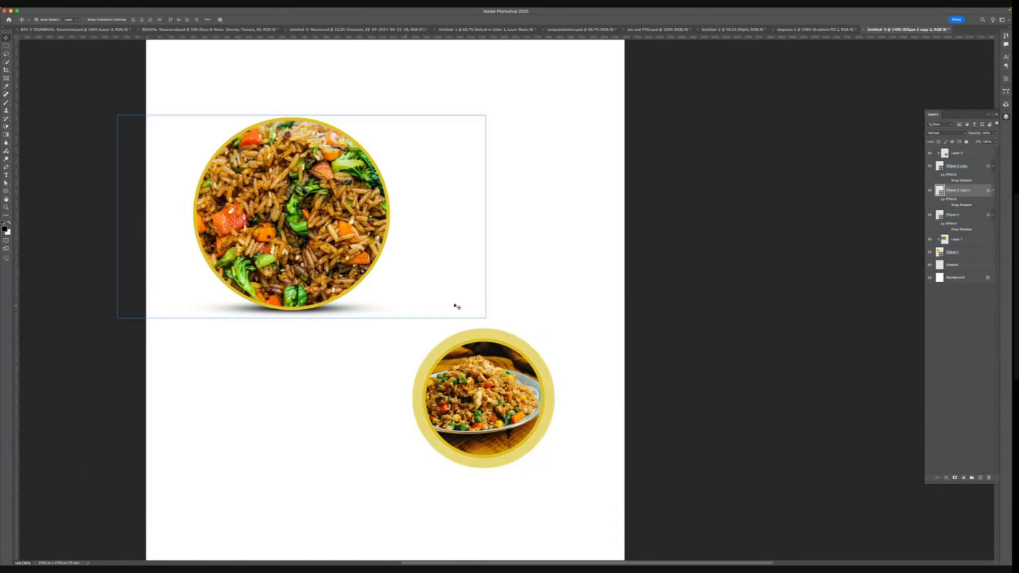
key("ctrl+t")
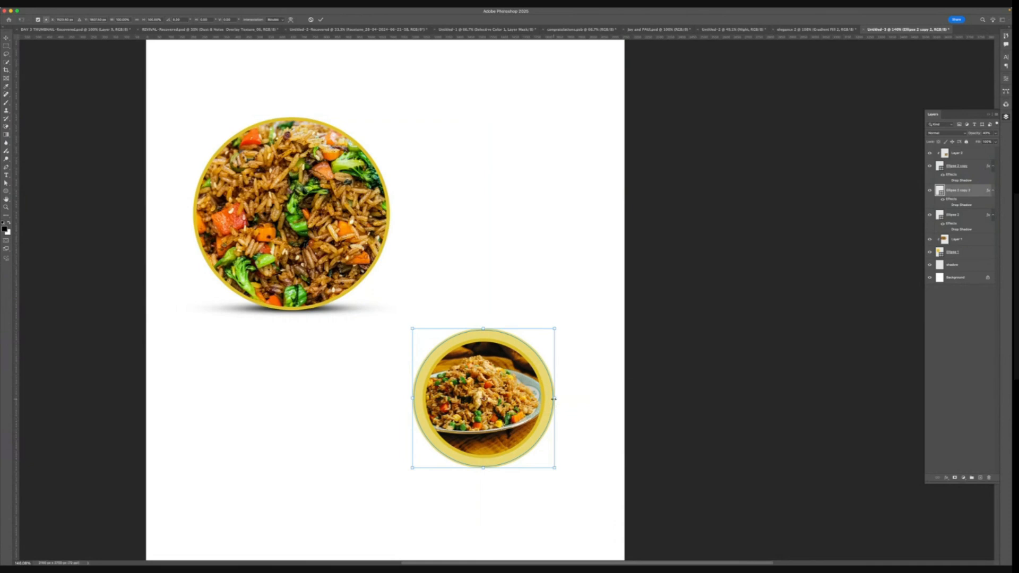
left_click_drag(554, 399, 561, 397)
left_click(321, 20)
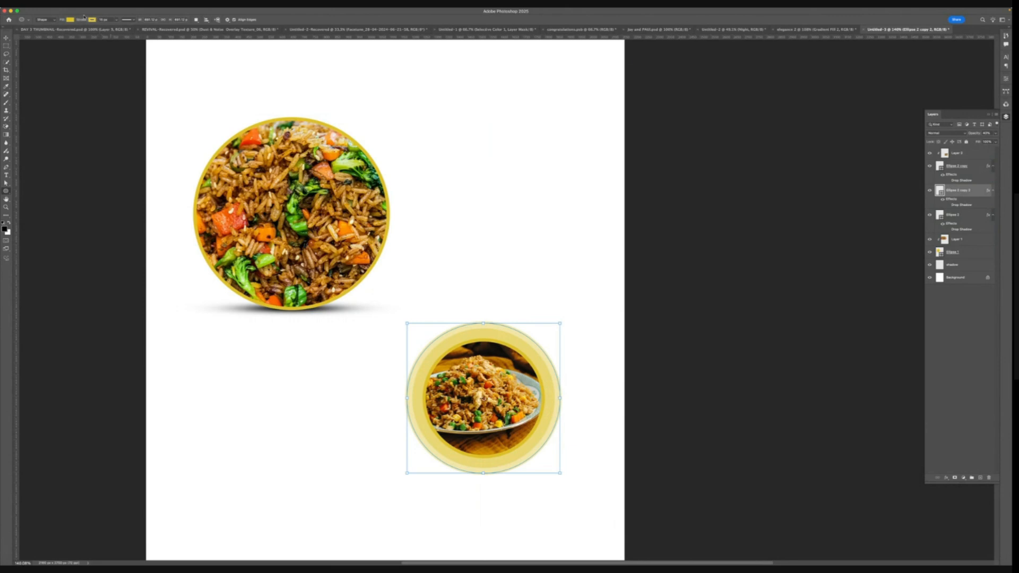
- Remove the new copy's fill so only its yellow stroke ring remains, and enlarge it slightly further
left_click(74, 20)
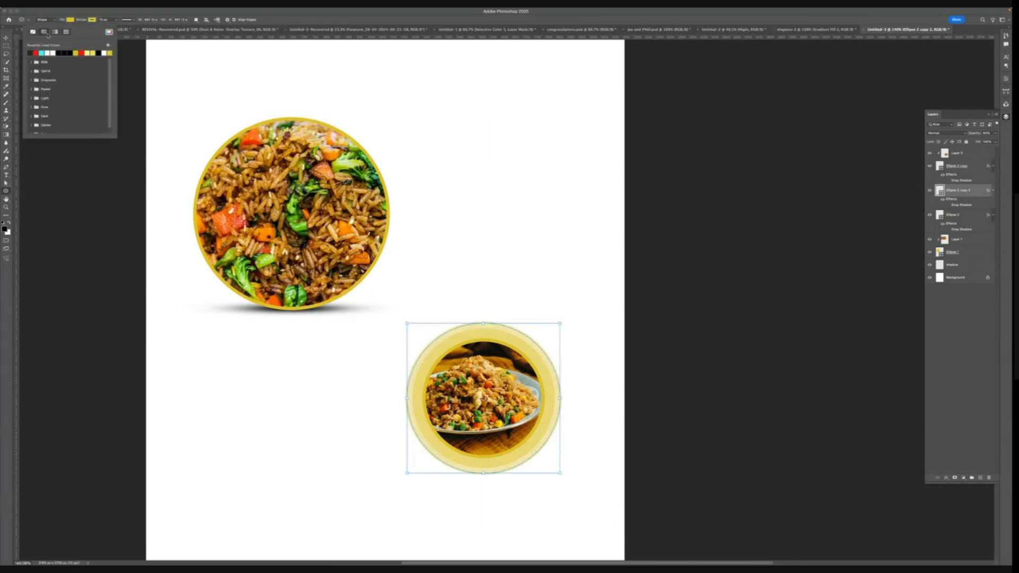
left_click(32, 32)
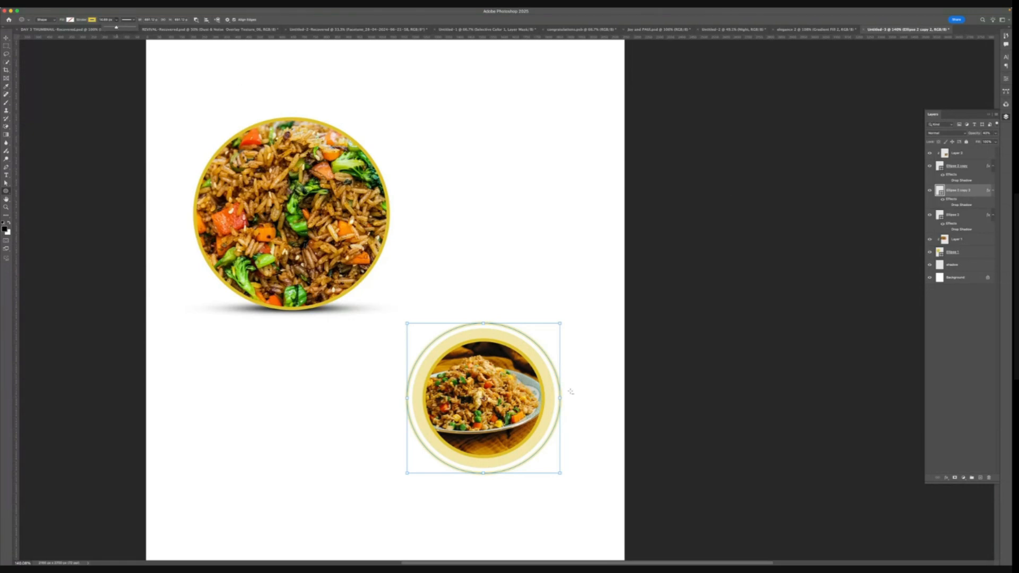
left_click_drag(561, 398, 567, 397)
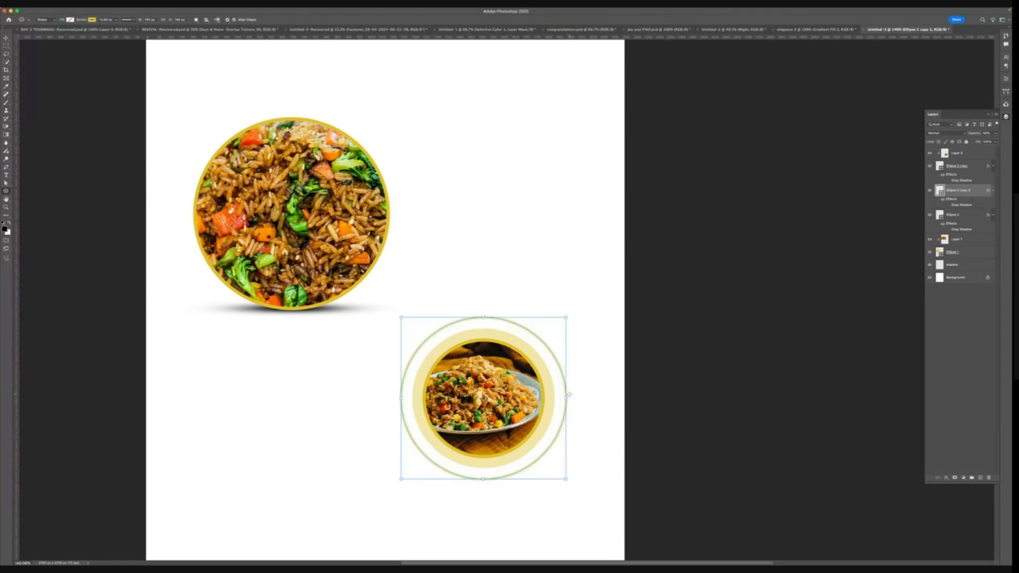
- Set the outer stroke ring layer's opacity to 100%
left_click(9, 37)
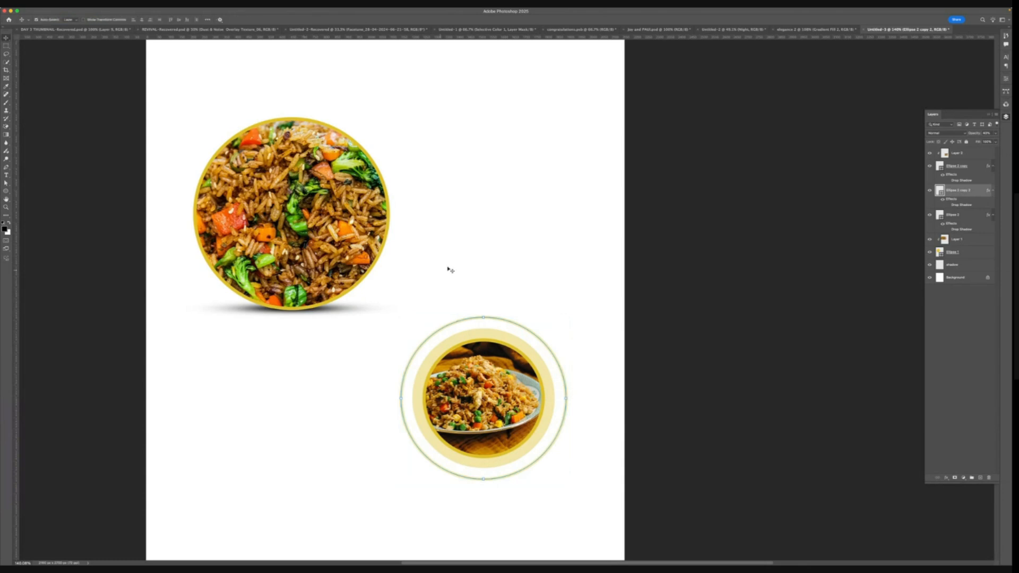
left_click(504, 250)
left_click(462, 320)
left_click(992, 134)
left_click(995, 141)
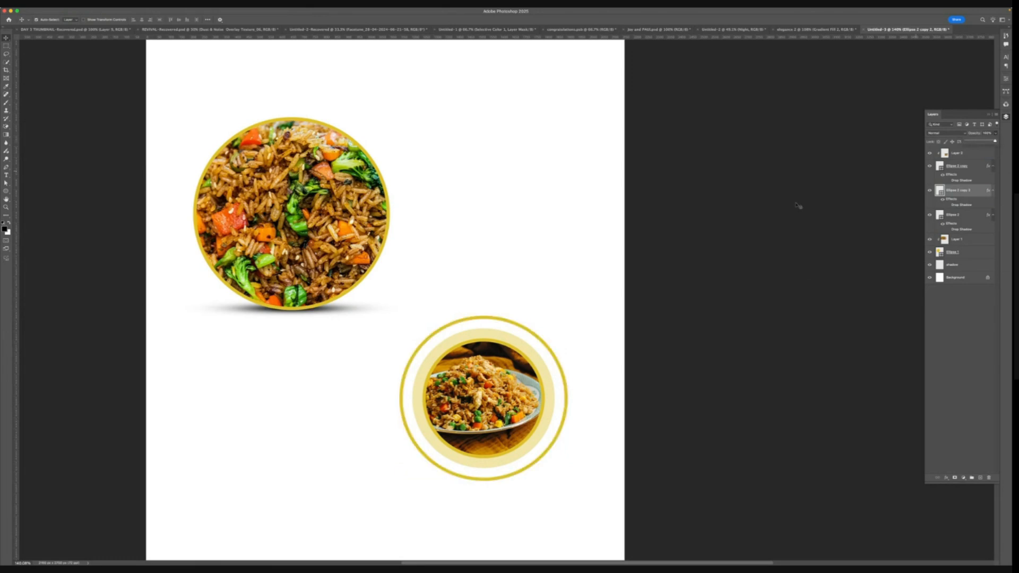
- Draw a Polygonal Lasso selection enclosing the upper-left part of the outer ring
left_click(586, 244)
left_click(469, 321)
left_click(6, 54)
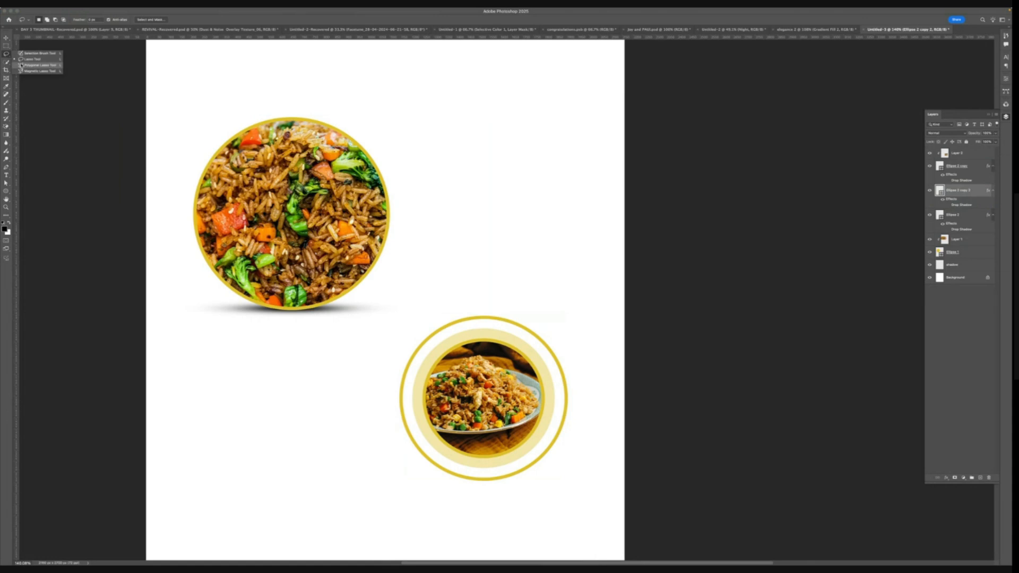
left_click(22, 64)
left_click(5, 55)
left_click(498, 306)
left_click(496, 343)
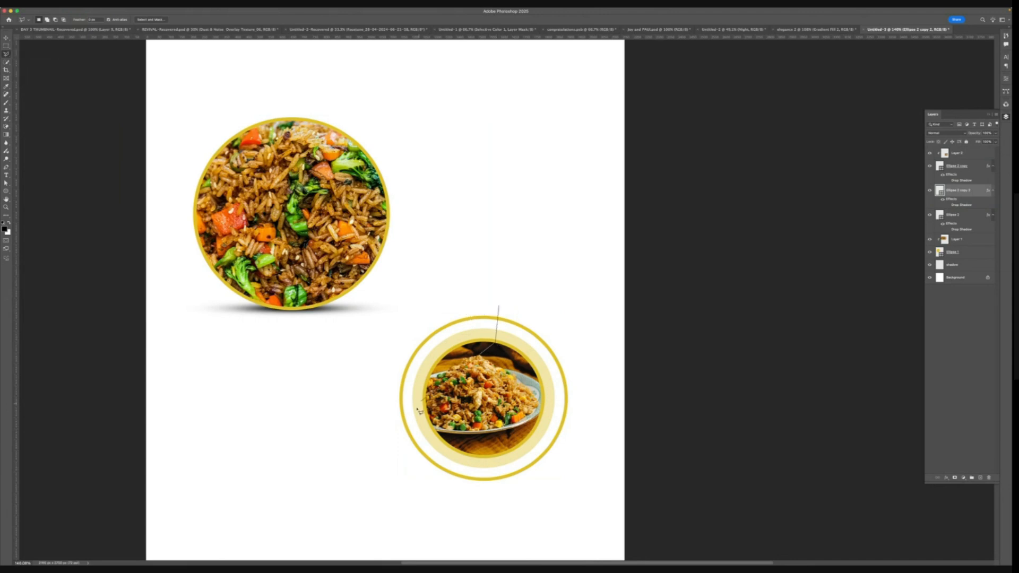
left_click(394, 437)
left_click(369, 359)
left_click(486, 287)
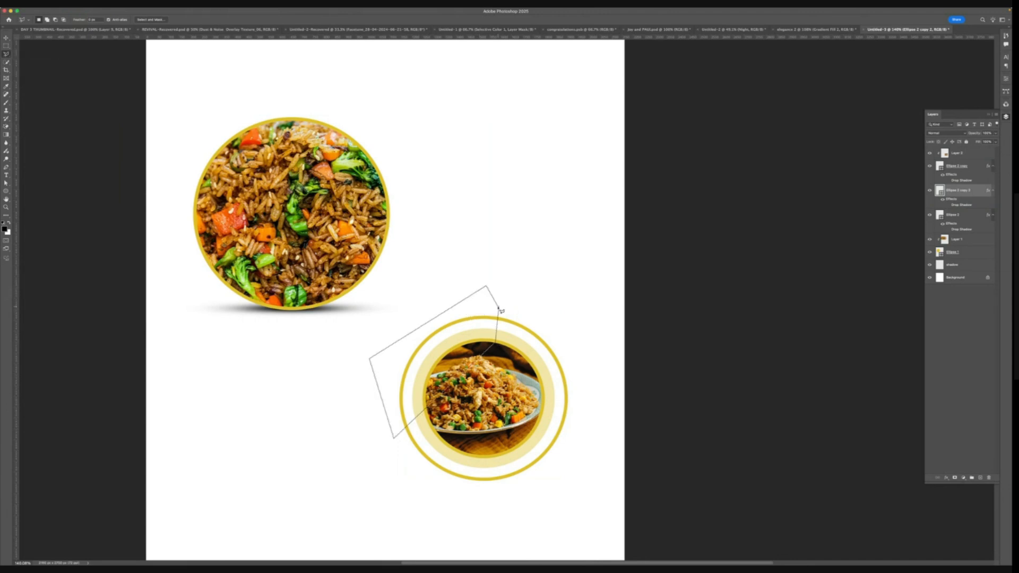
left_click(498, 307)
left_click(929, 190)
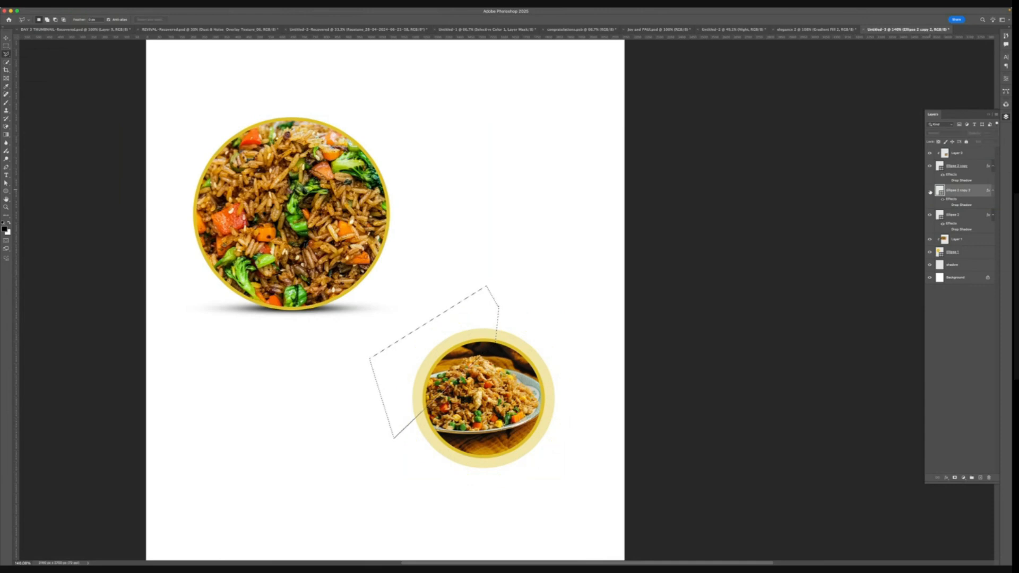
left_click(930, 191)
left_click(929, 190)
left_click(929, 190)
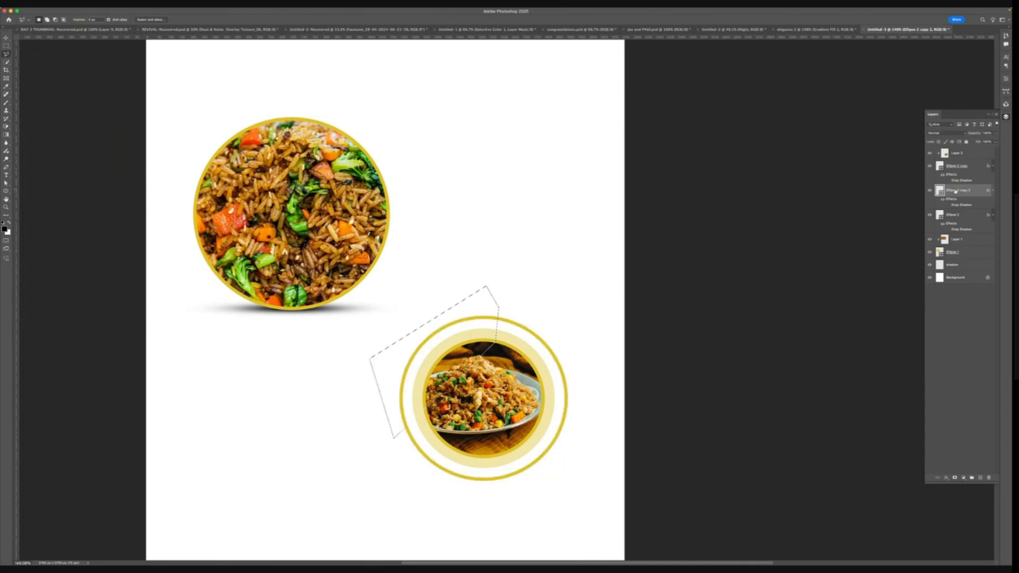
- Rename the outer ring layer to stroke and add a layer mask from the selection to keep only the arc
double_click(956, 191)
type("stroke")
key("Return")
left_click(955, 479)
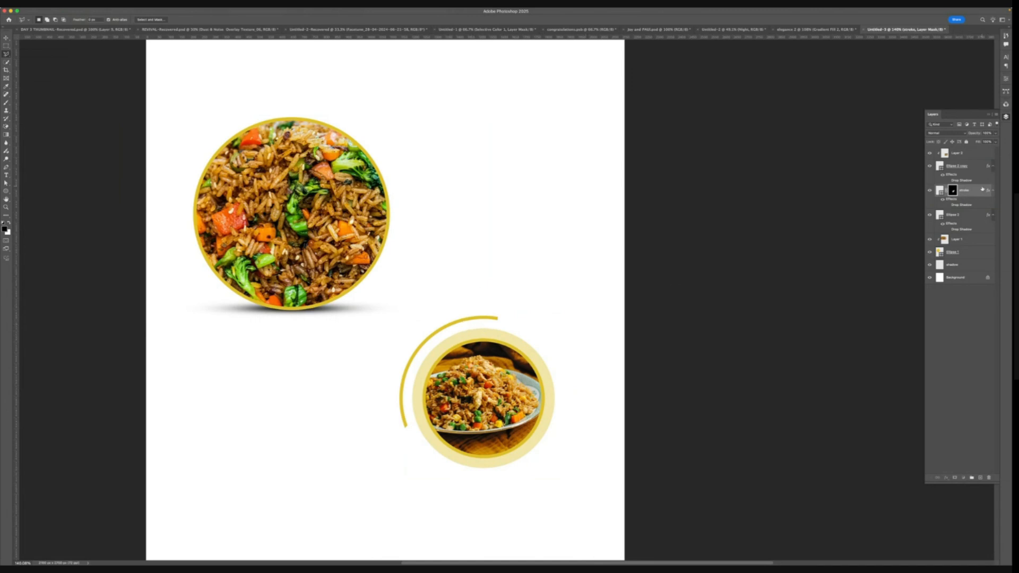
- Set the stroke arc's stroke width to 8 px
left_click(940, 191)
left_click(7, 191)
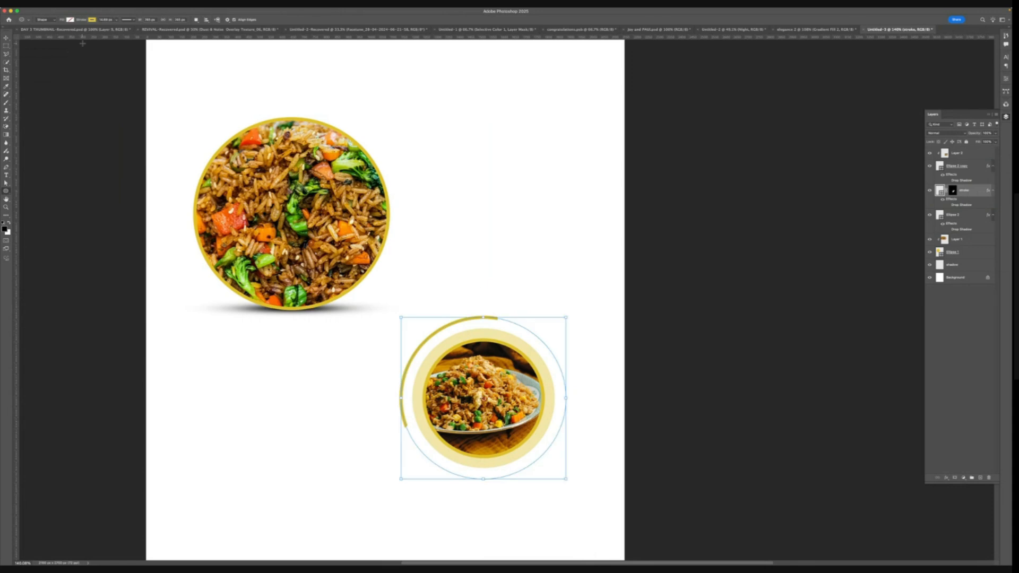
left_click(106, 19)
type("8")
key("Return")
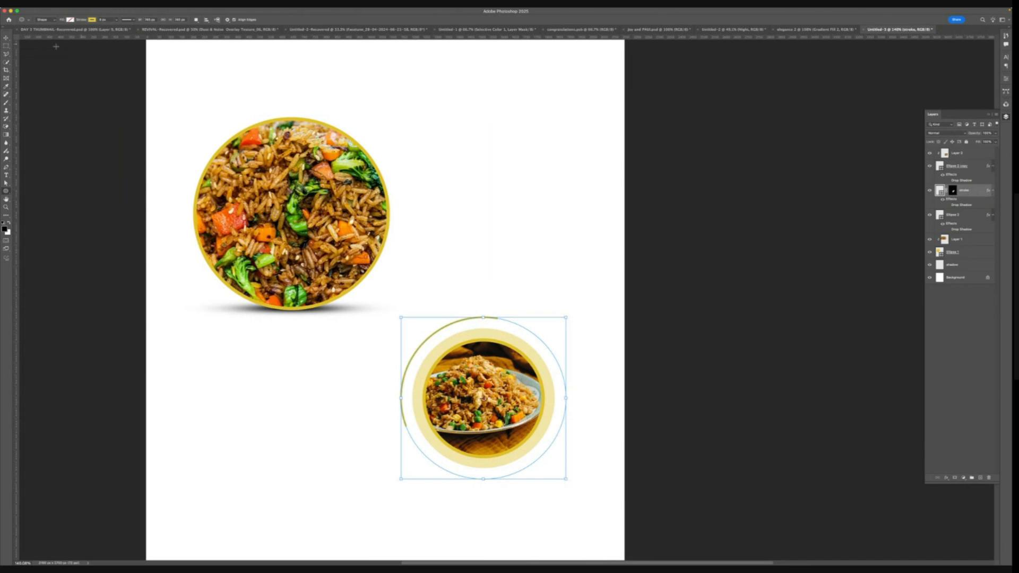
- Change the arc's stroke colour to red
left_click(94, 20)
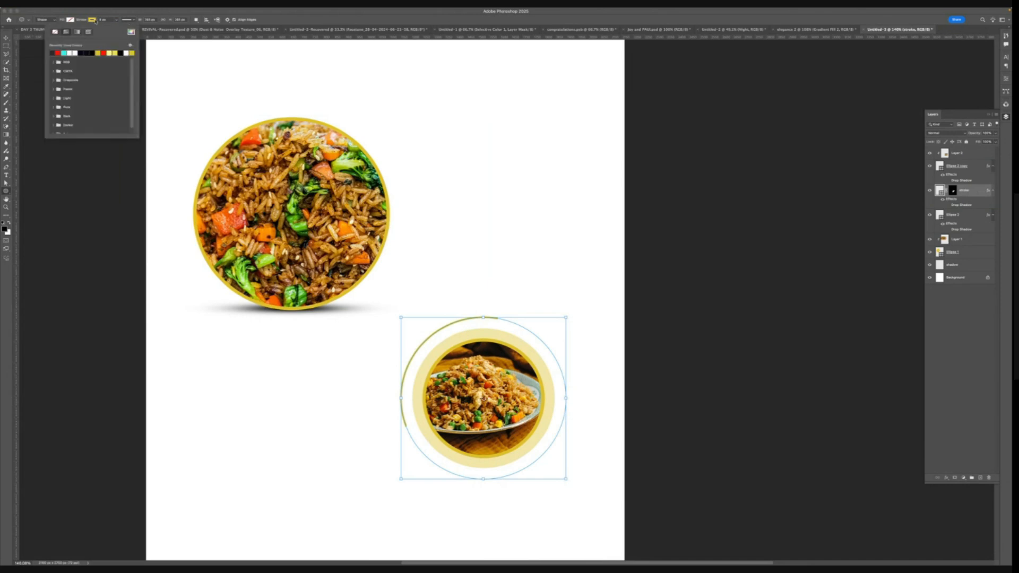
left_click(57, 53)
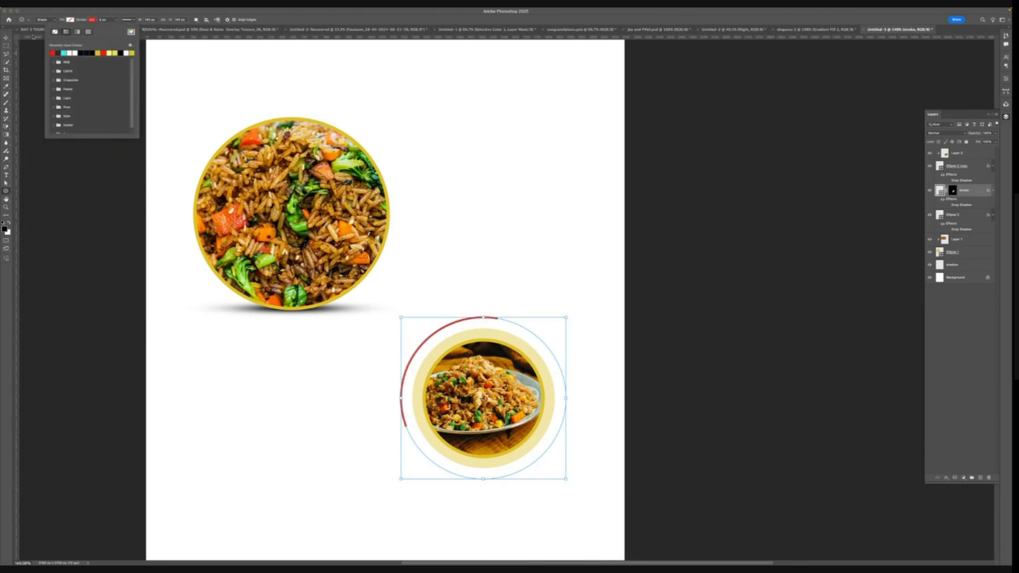
left_click(7, 39)
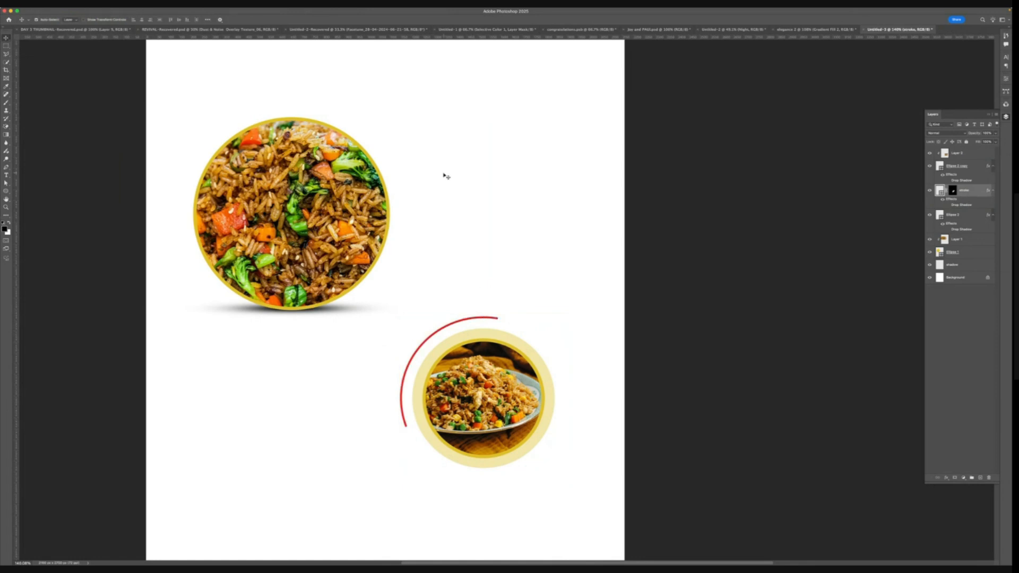
left_click(459, 161)
scroll(491, 373, "down", 2)
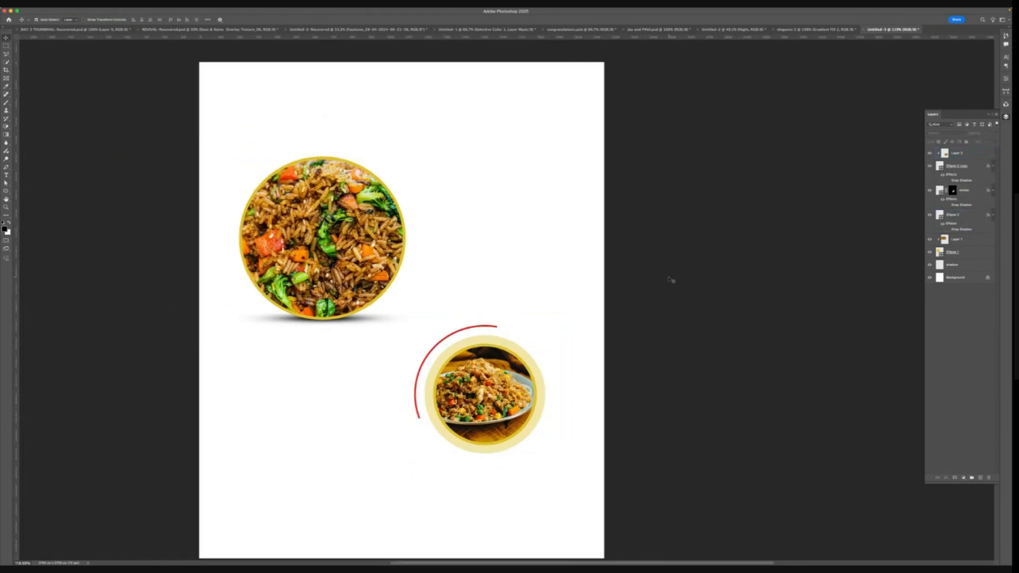
scroll(509, 333, "right", 5)
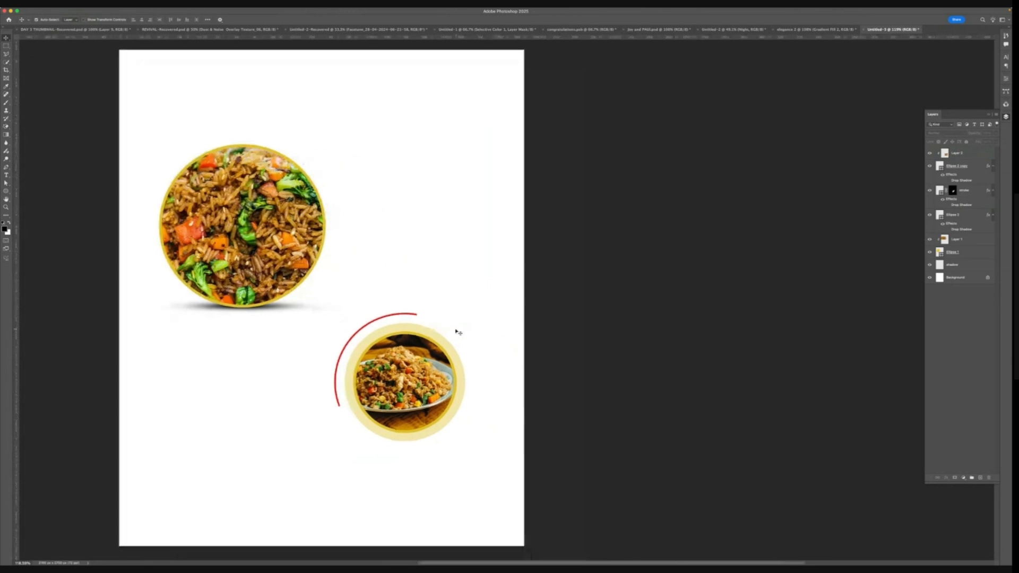
scroll(424, 325, "left", 2)
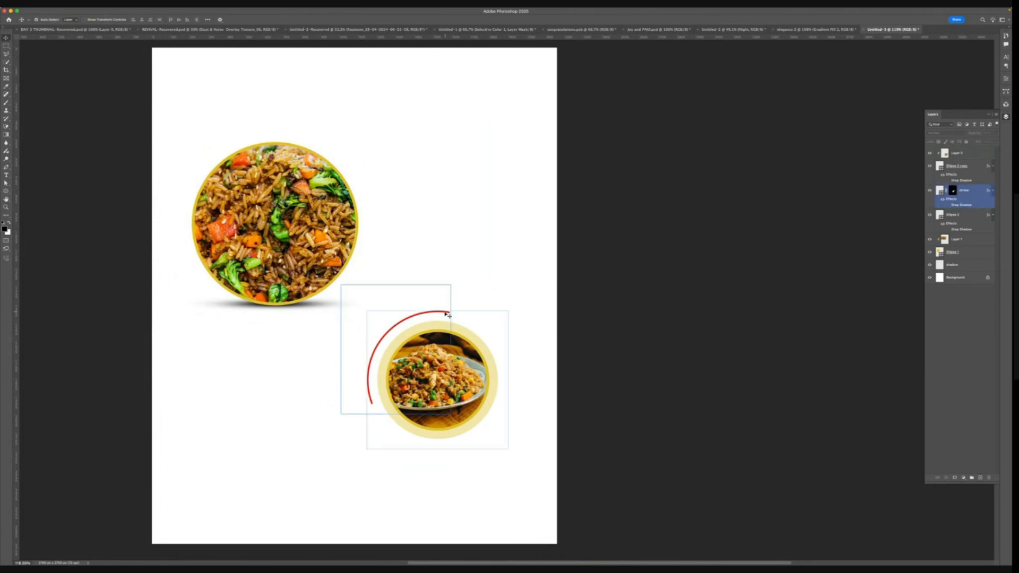
scroll(444, 314, "up", 5)
scroll(446, 314, "down", 2)
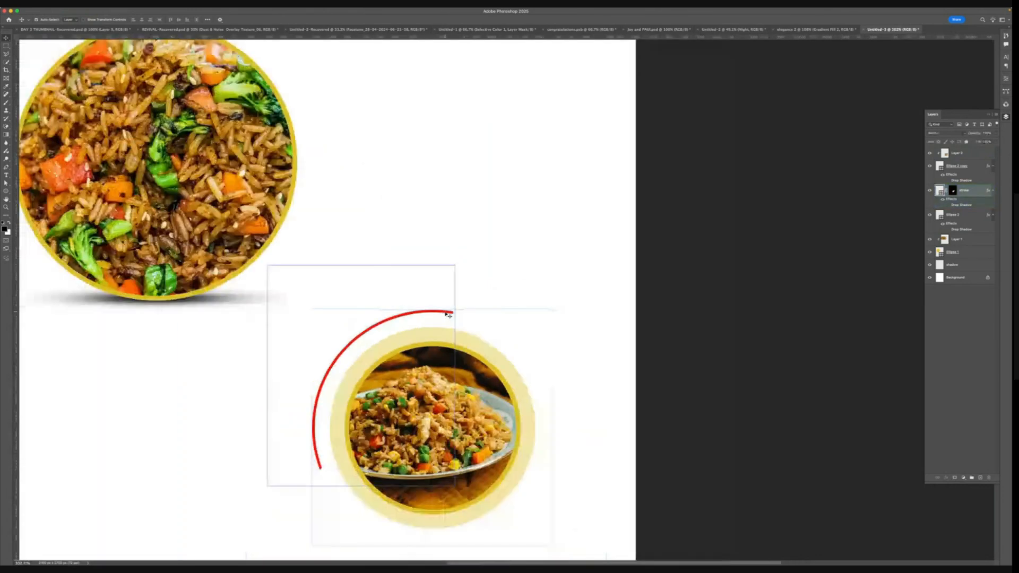
left_click(449, 314)
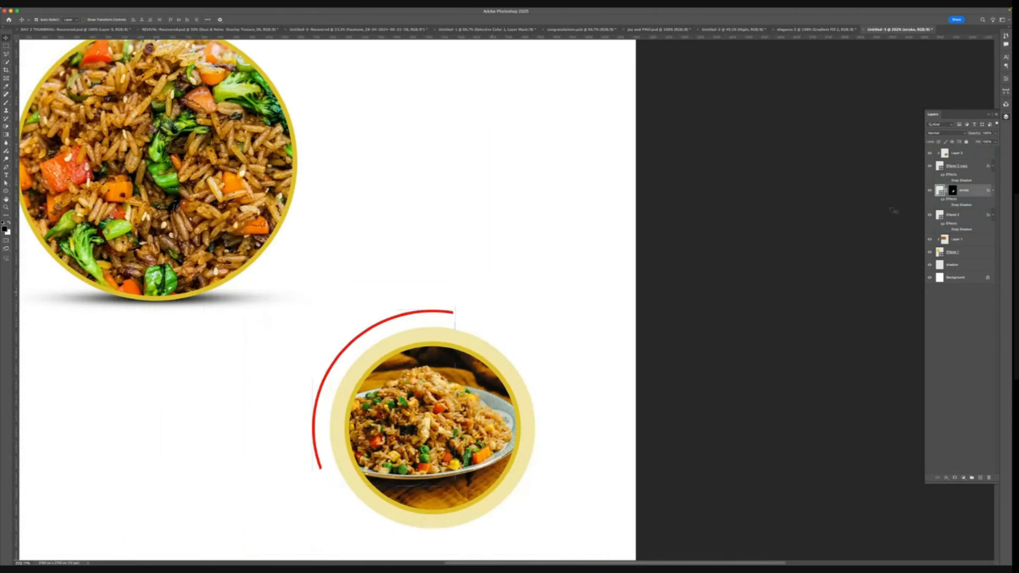
- Duplicate the Ellipse 2 circle layer
left_click(986, 216)
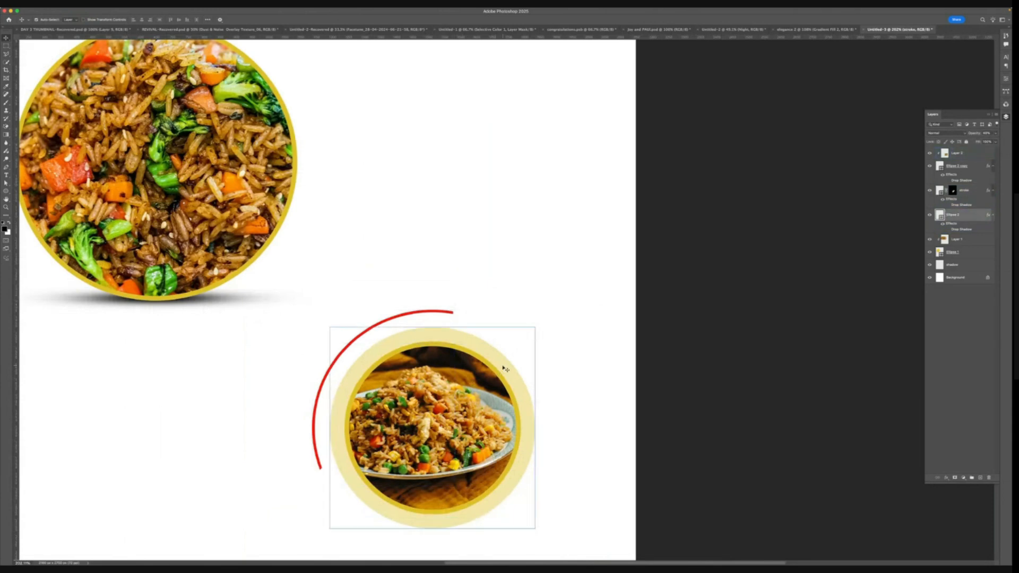
left_click(931, 215)
left_click(930, 216)
left_click(931, 215)
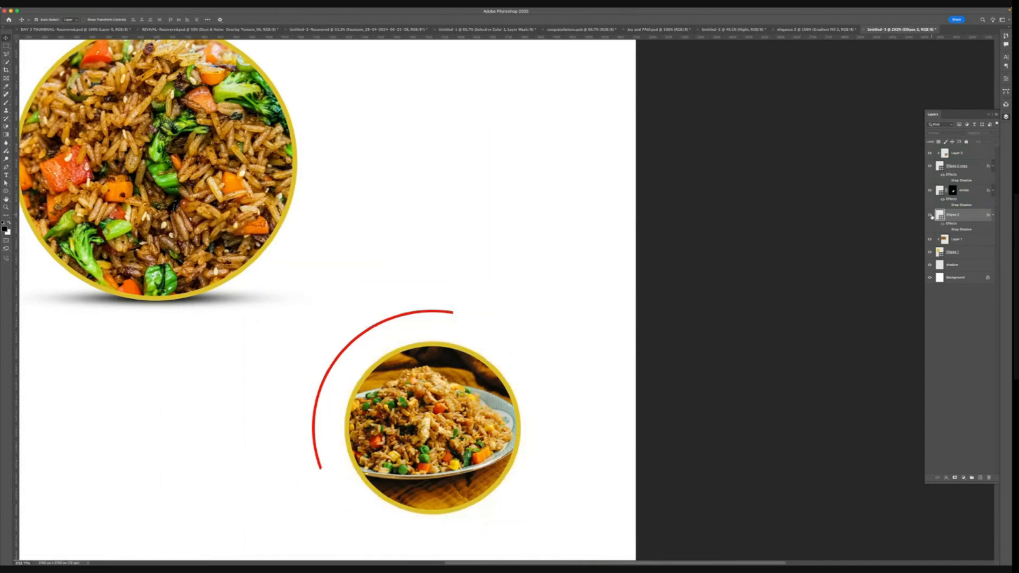
left_click(931, 215)
key("super+j")
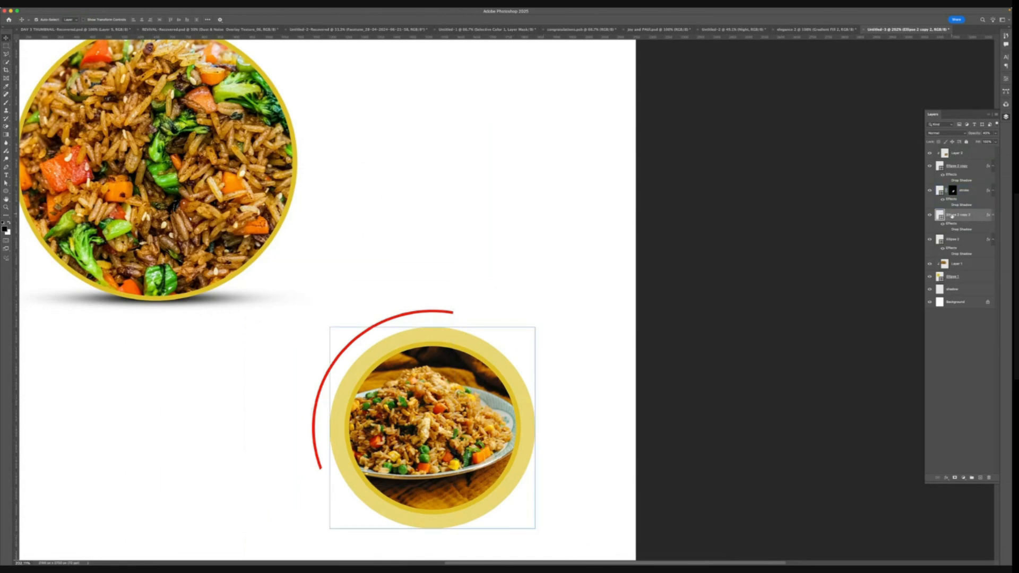
- Rename the duplicate to stroke 2 and move it above the stroke layer
type("stroke 2")
key("Return")
left_click_drag(961, 194, 947, 208)
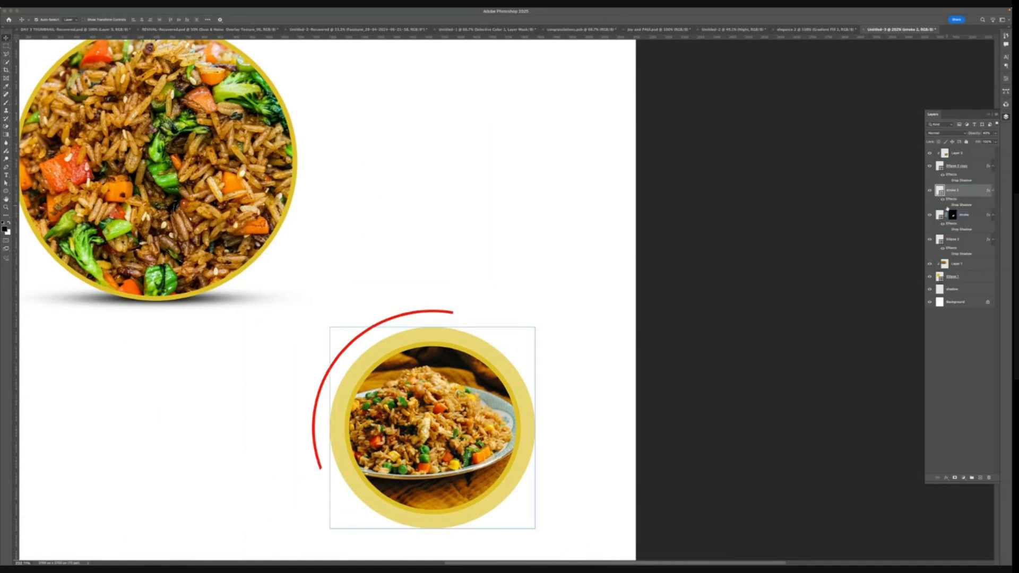
left_click(930, 190)
left_click(929, 190)
left_click(930, 190)
left_click(930, 190)
left_click(995, 134)
left_click(995, 141)
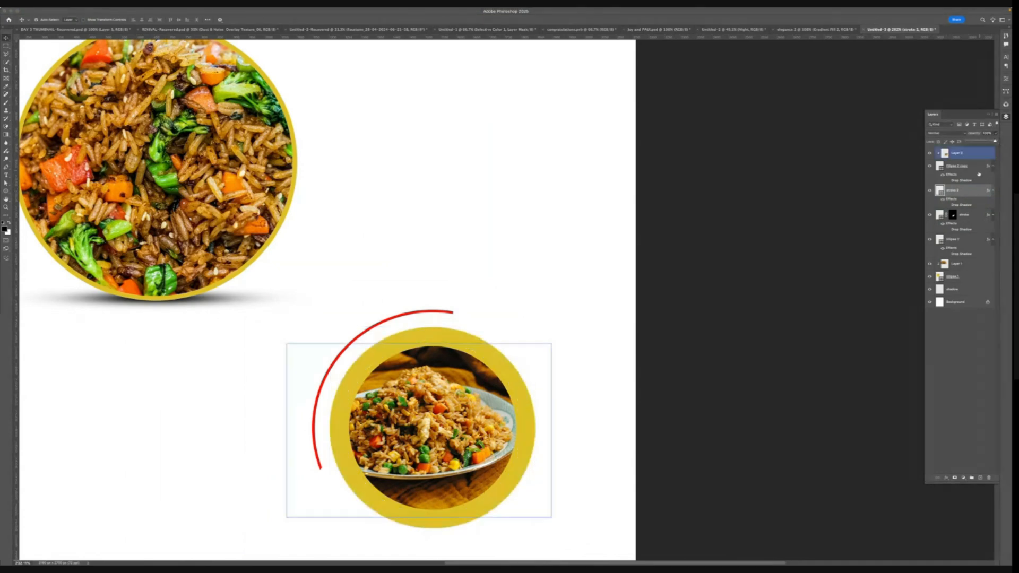
- Try removing the fill of the Ellipse 2 copy circle with the shape tool
left_click(977, 184)
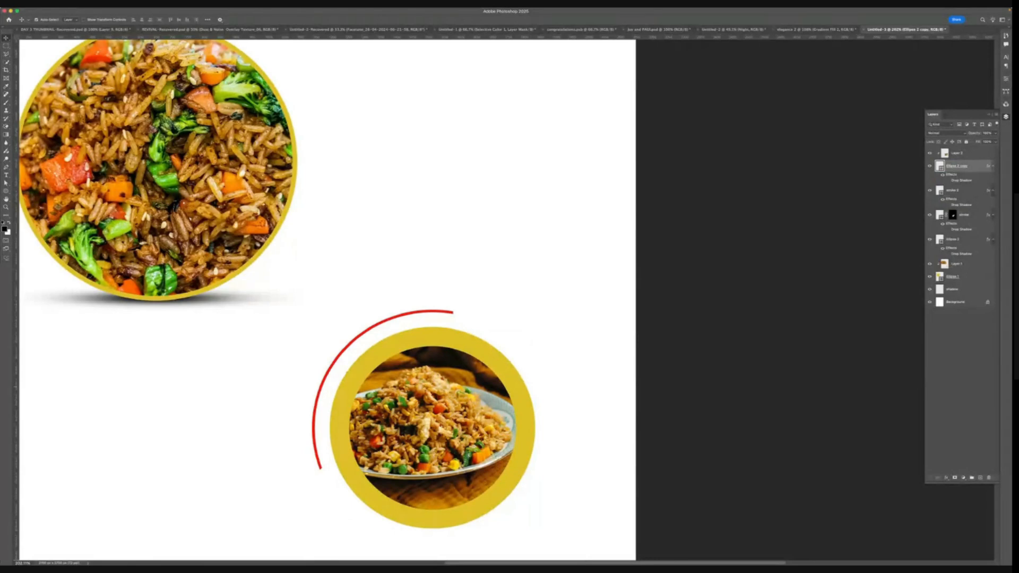
key("super+Tab")
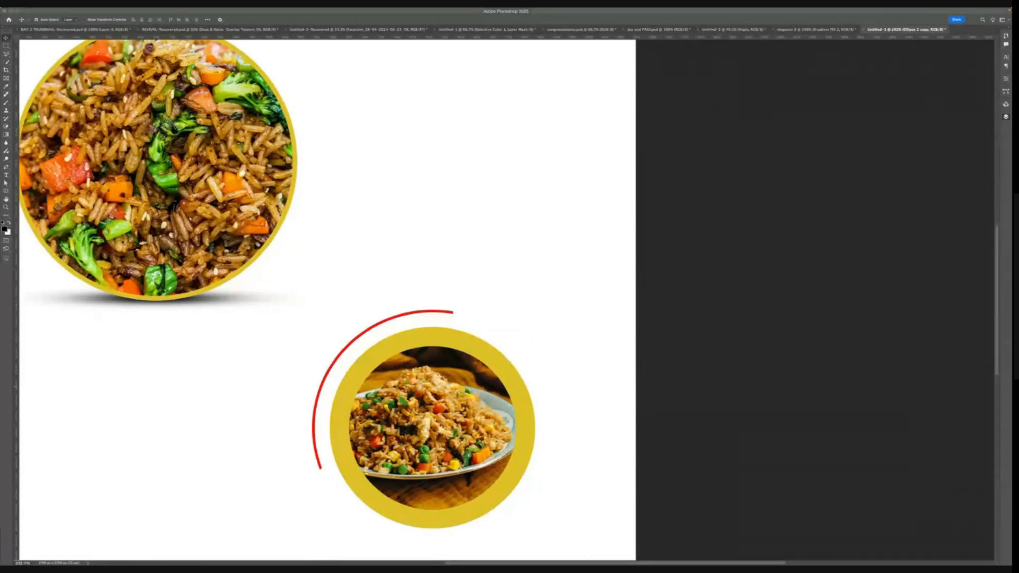
key("super+Tab")
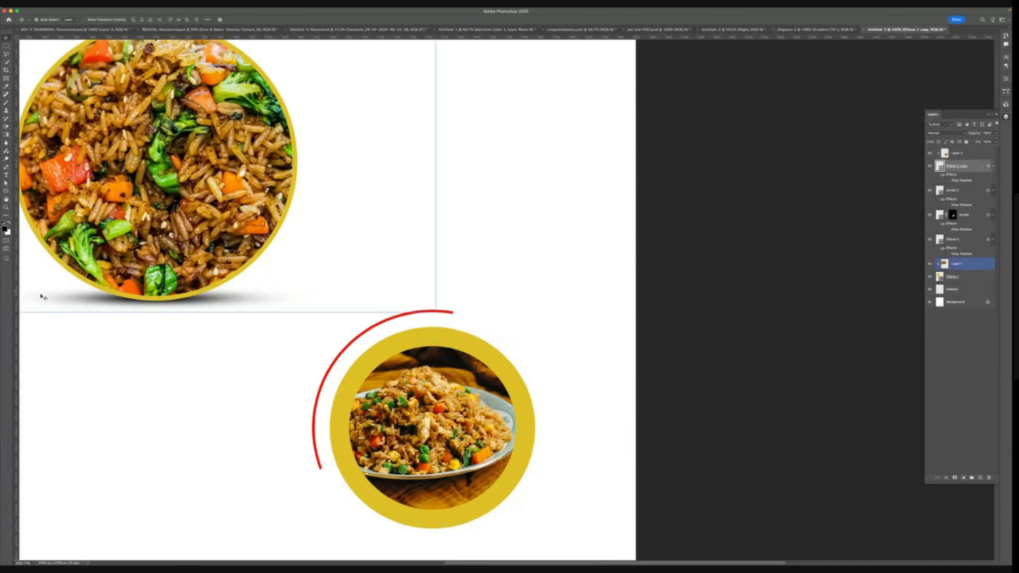
left_click(6, 191)
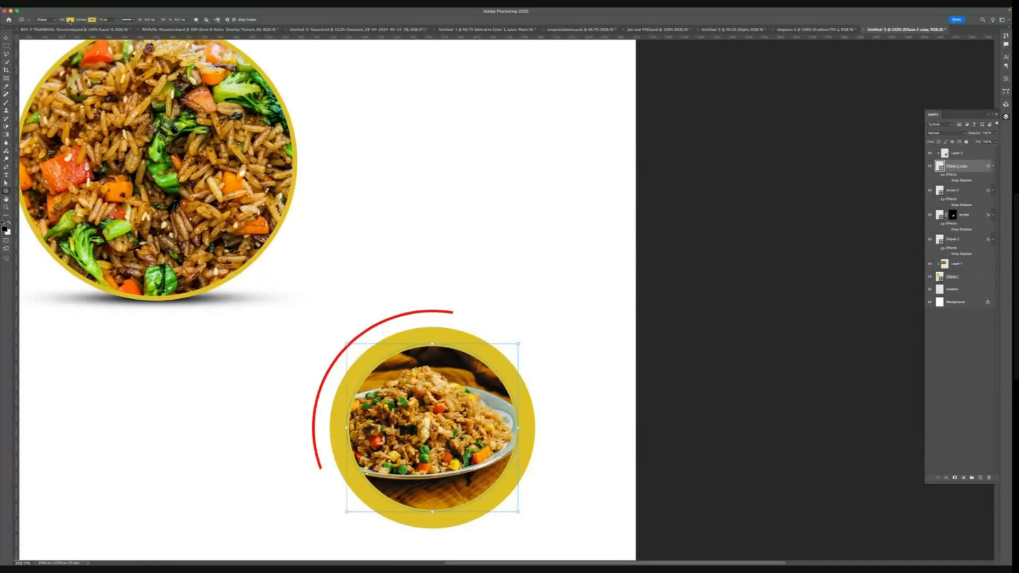
left_click(70, 20)
left_click(33, 32)
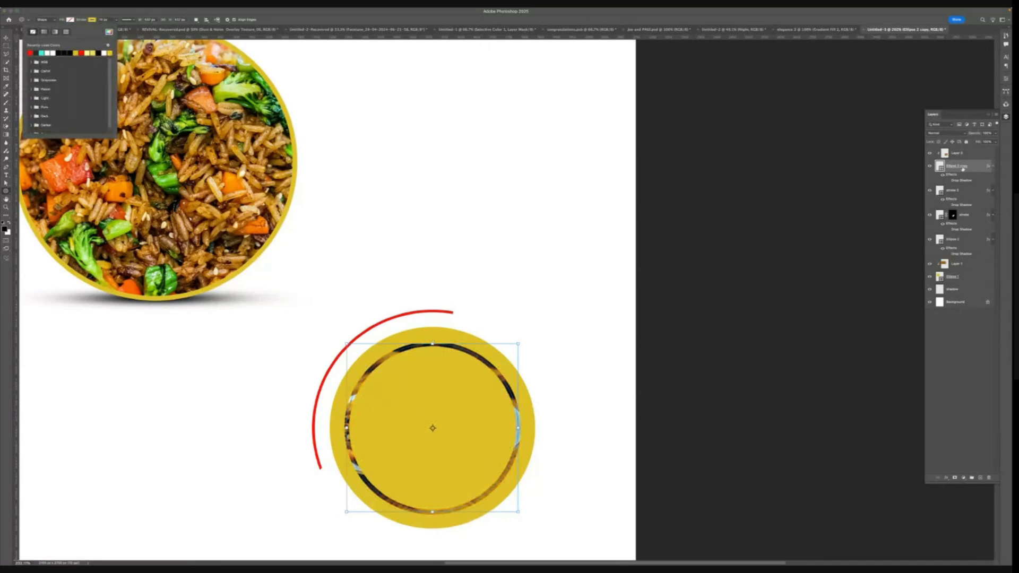
- Try moving Ellipse 2 copy to the top of the stack and clipping Layer 3 into it
left_click_drag(963, 169, 963, 210)
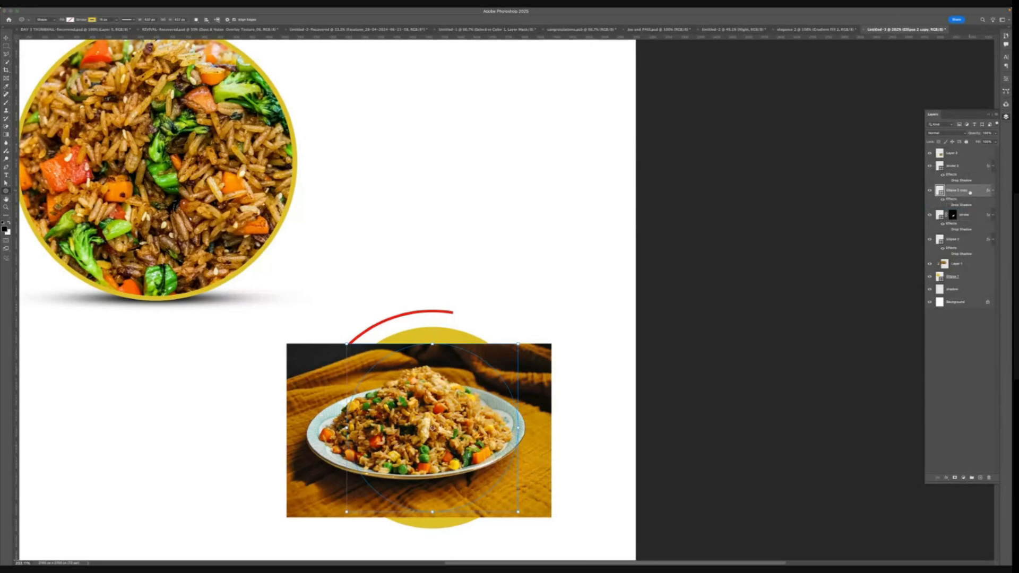
double_click(968, 192)
key("Escape")
key("super+bracketright")
key("super+bracketright")
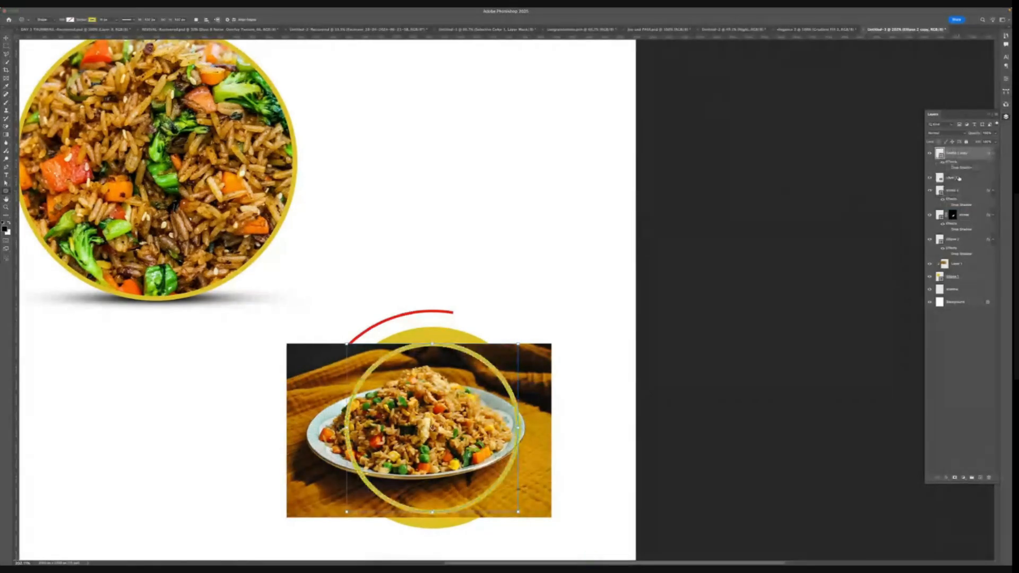
left_click(958, 178)
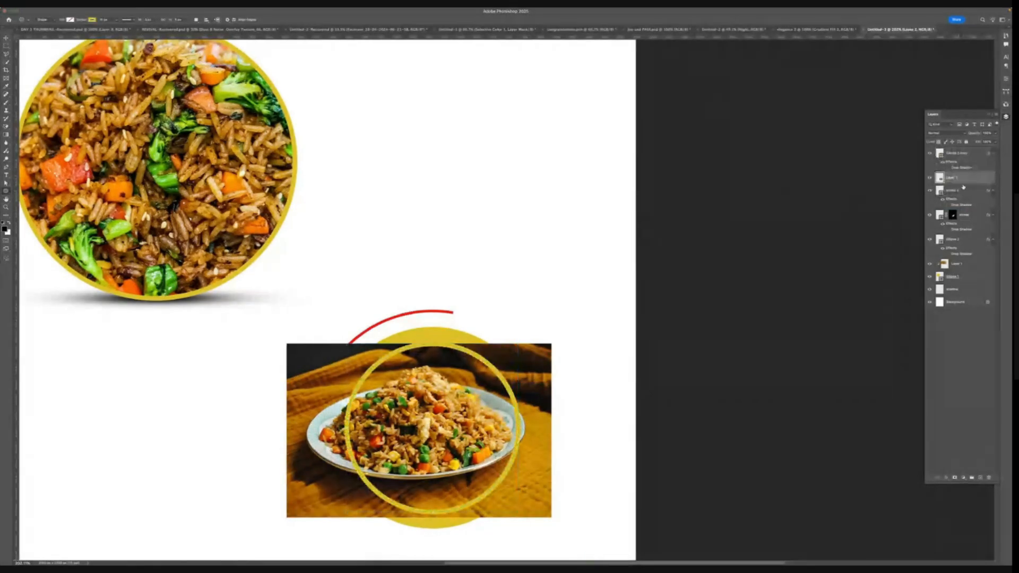
left_click(929, 177)
left_click(929, 178)
left_click(929, 193)
right_click(956, 182)
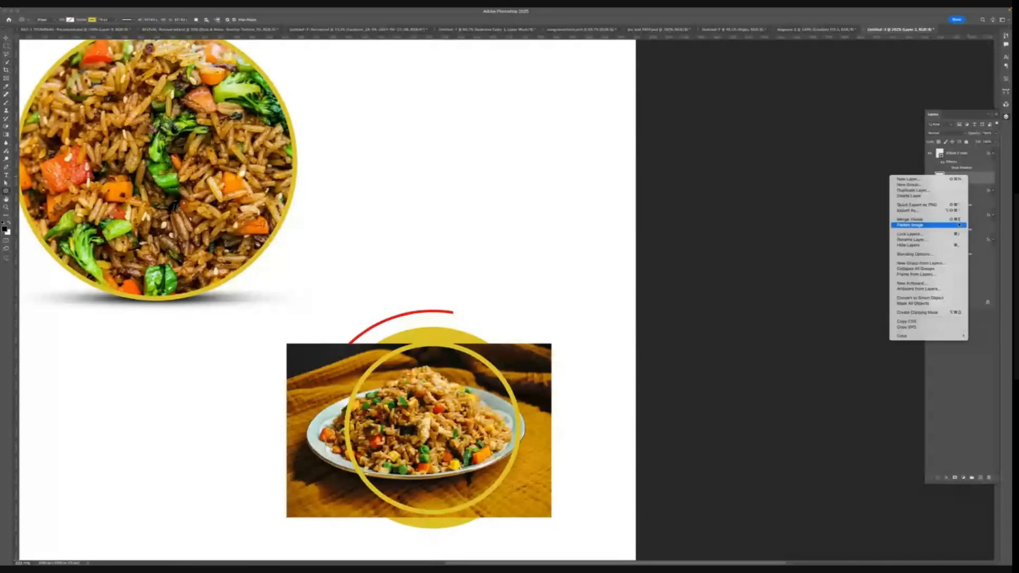
left_click(917, 312)
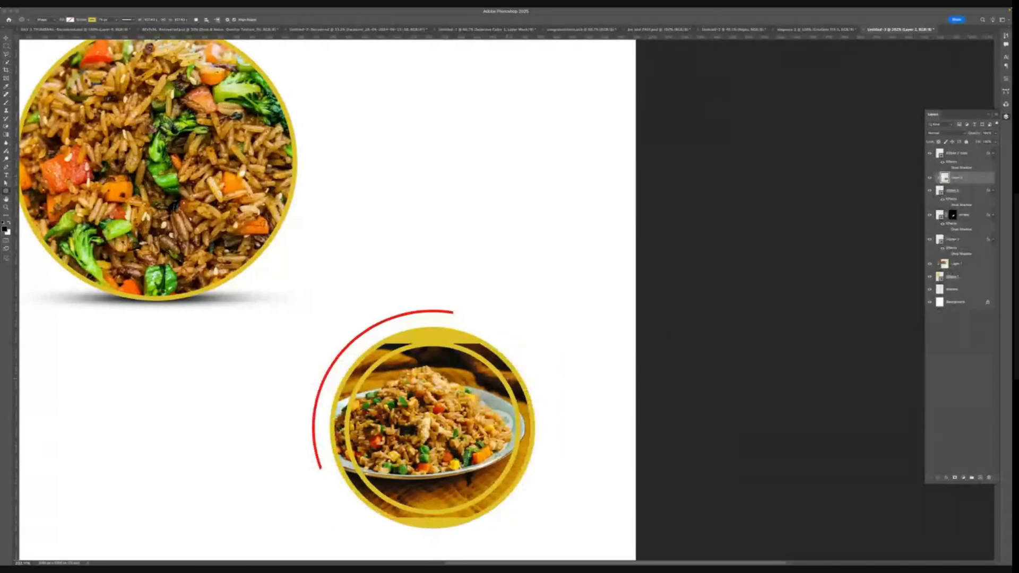
- Undo the last nine layer changes
key("super+z")
key("super+z")
key("super+z")
key("super+z")
key("super+z")
key("super+z")
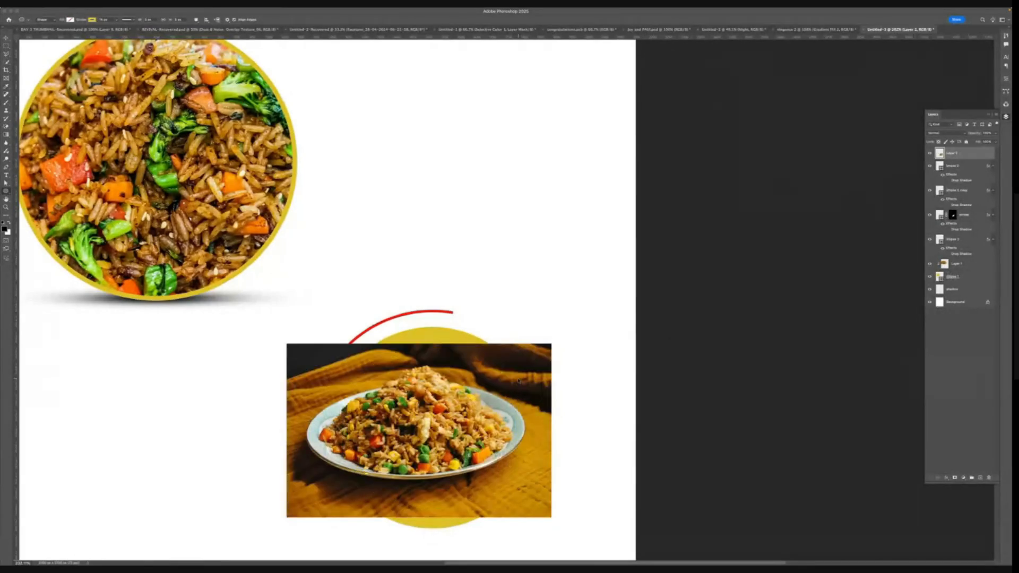
key("super+z")
key("super+z")
key("super+z")
key("super+z")
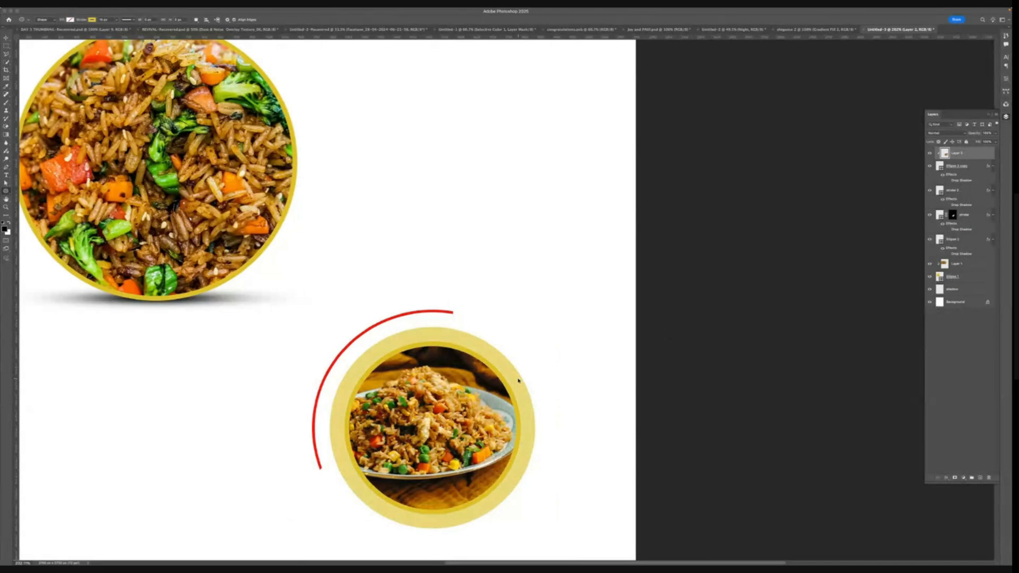
key("super+z")
key("super+z")
key("super+z")
key("super+z")
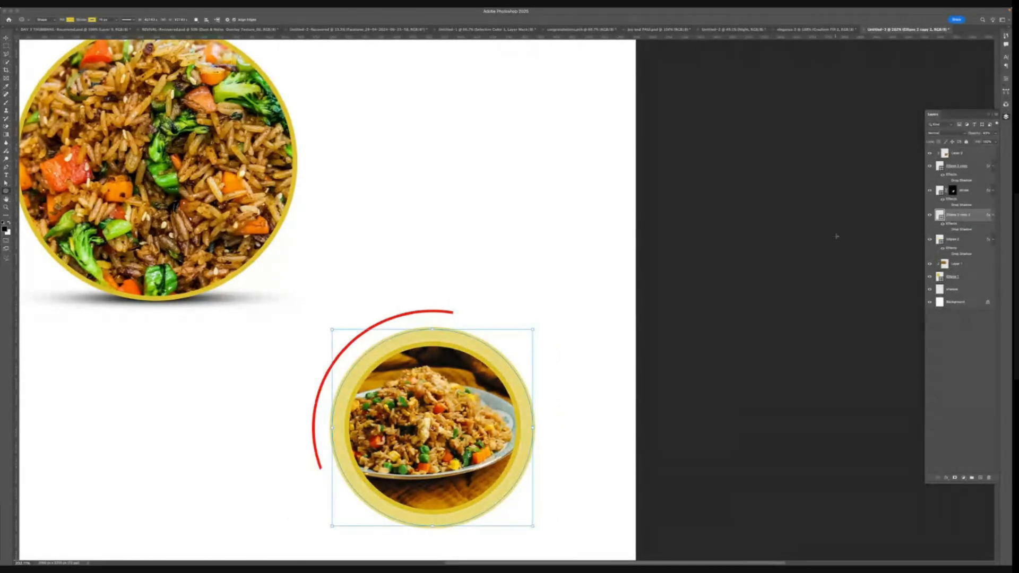
- Scale the duplicated circle slightly larger around the yellow ring and set its fill to none
left_click(930, 216)
left_click(930, 216)
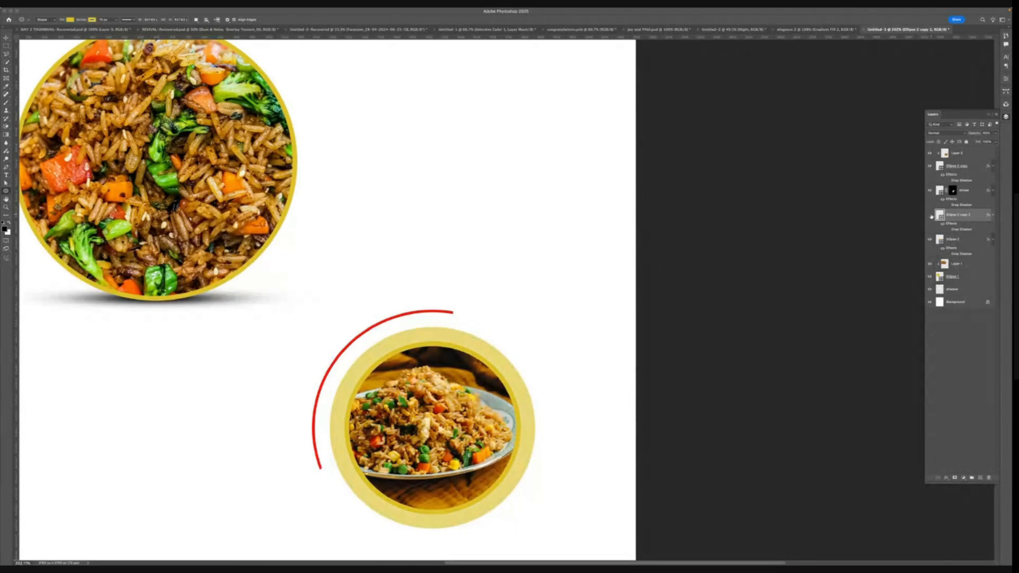
left_click(930, 216)
left_click(929, 216)
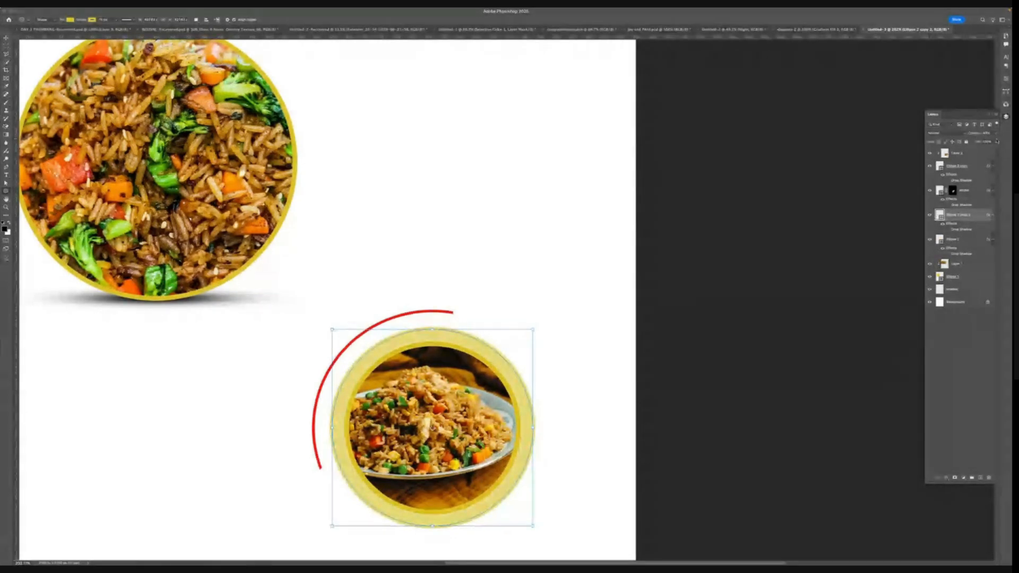
left_click(995, 134)
left_click(994, 142)
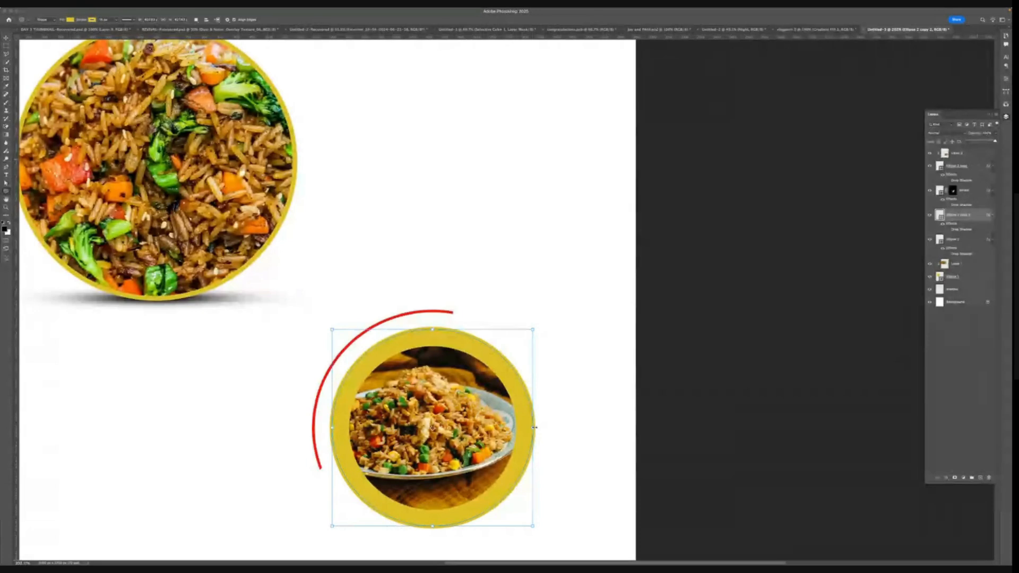
left_click_drag(534, 427, 546, 422)
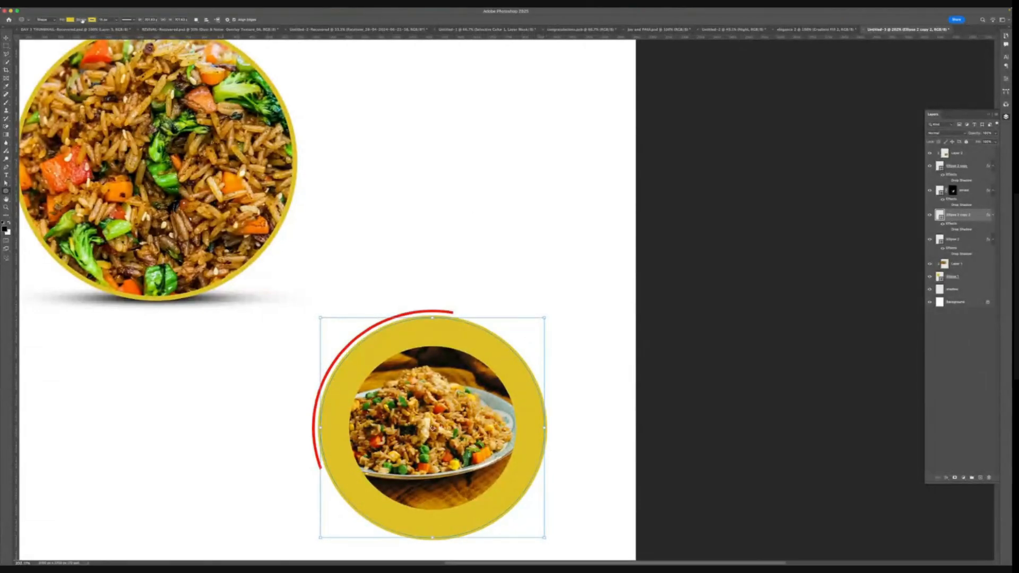
left_click(69, 19)
left_click(33, 32)
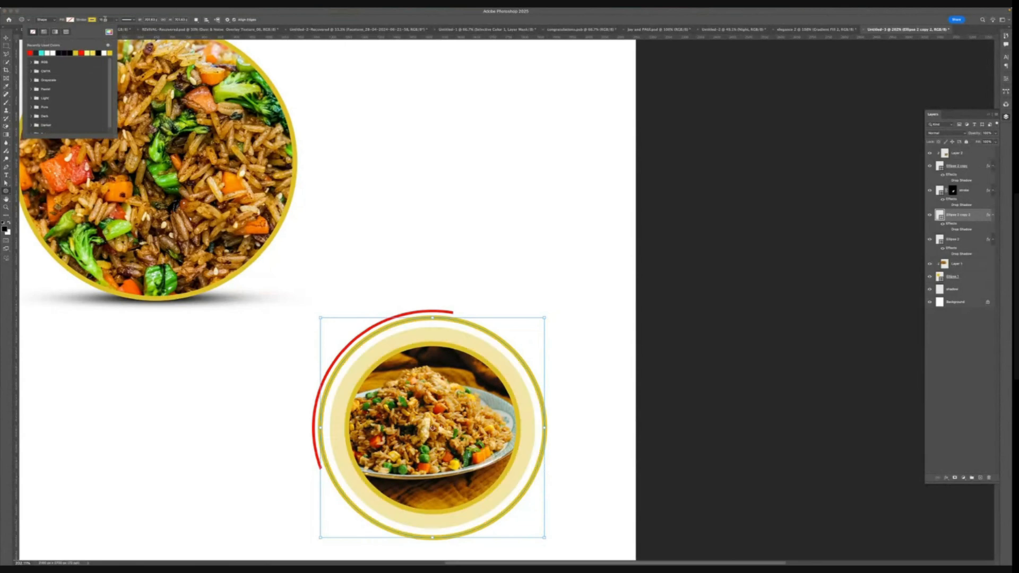
- Set the duplicated circle's stroke width to 3 px
left_click(104, 19)
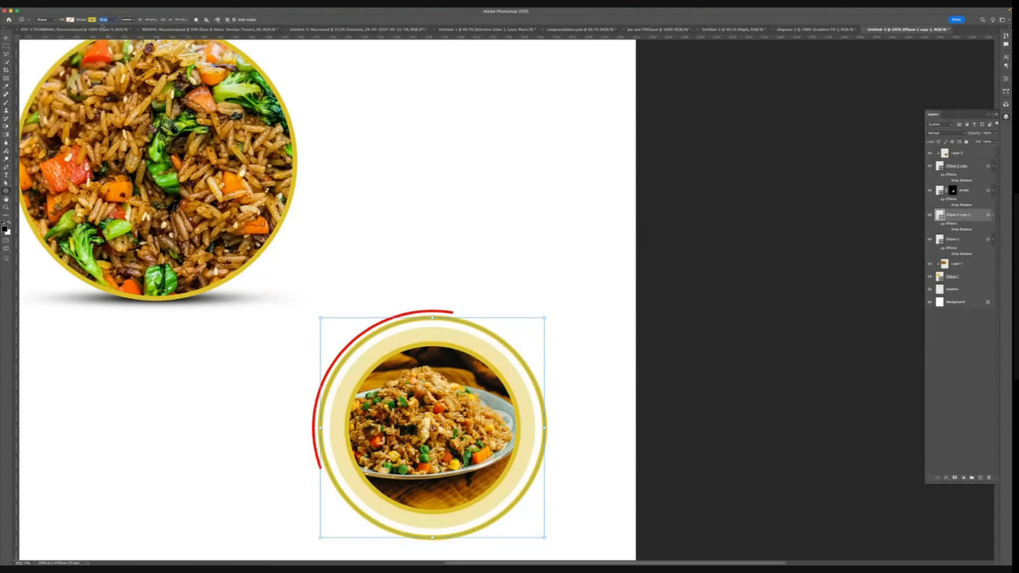
mouse_move(147, 9)
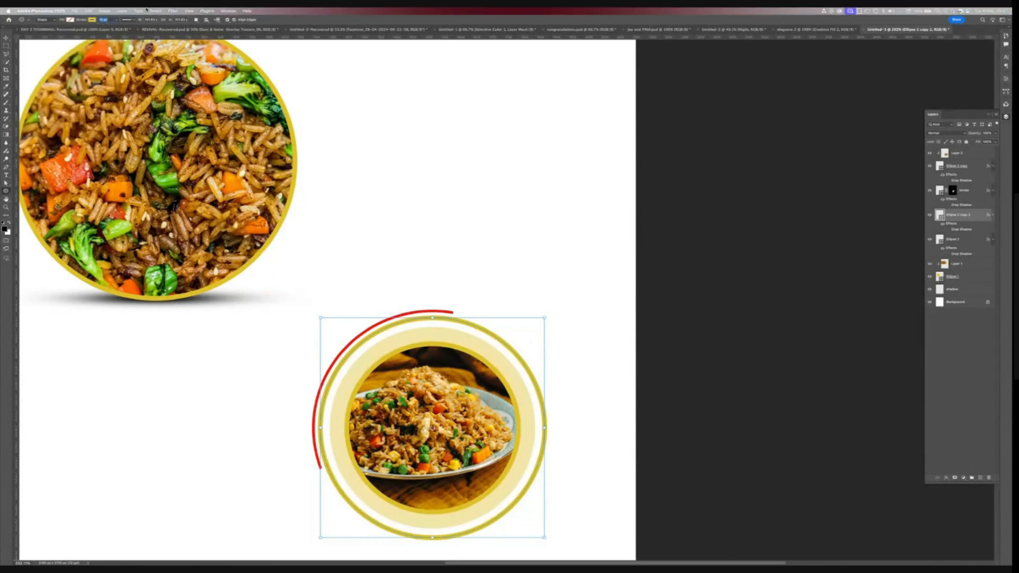
type("3")
key("Return")
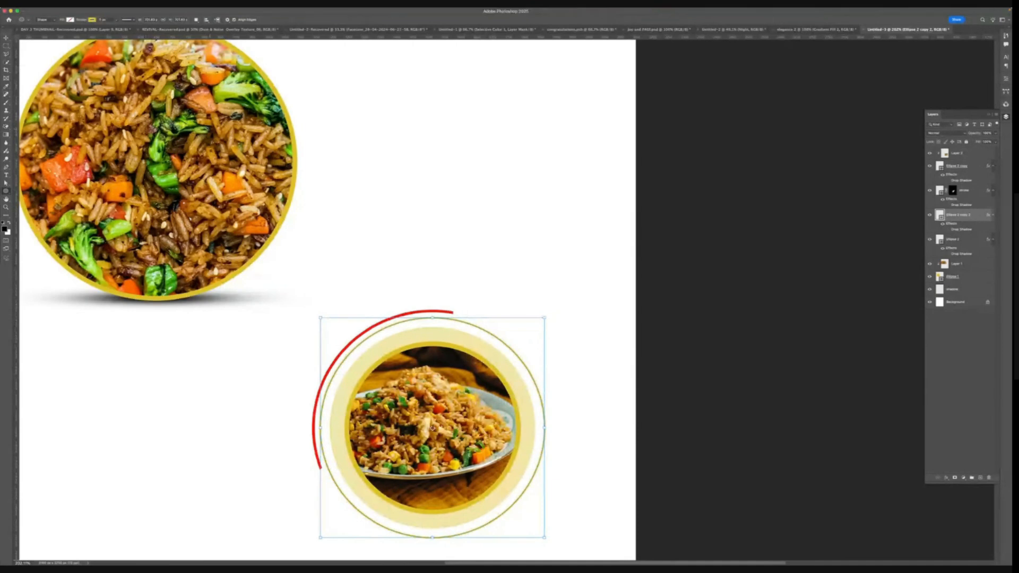
left_click(6, 37)
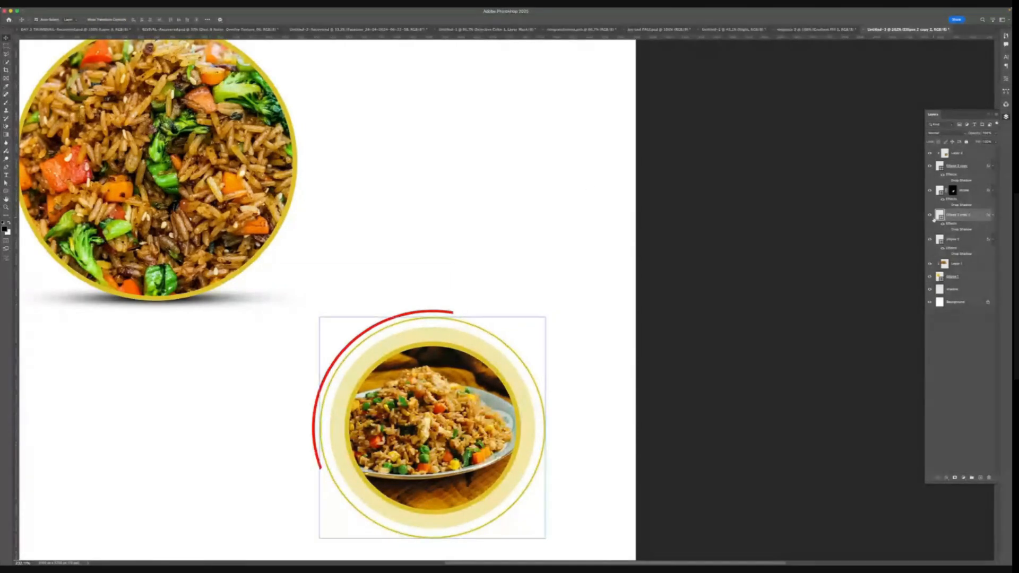
- Rename the duplicated circle layer to STROKE 2
double_click(960, 214)
key("BackSpace")
key("Return")
left_click(930, 217)
left_click(931, 216)
- Draw a Polygonal Lasso selection around the lower-right part of the thin ring and add a layer mask to keep that arc
left_click(7, 54)
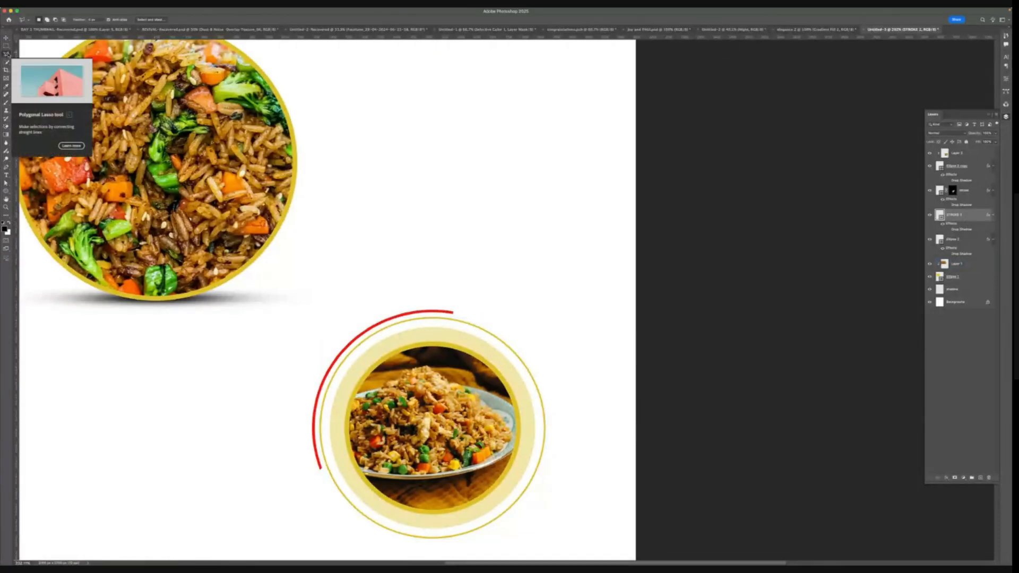
left_click_drag(539, 317, 498, 403)
scroll(514, 510, "down", 2)
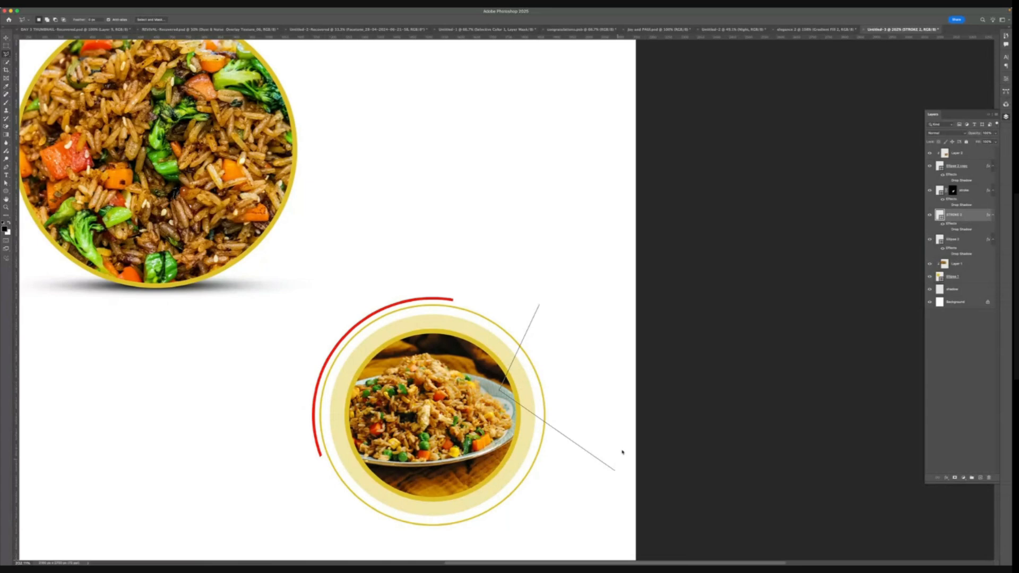
left_click(443, 538)
left_click(582, 472)
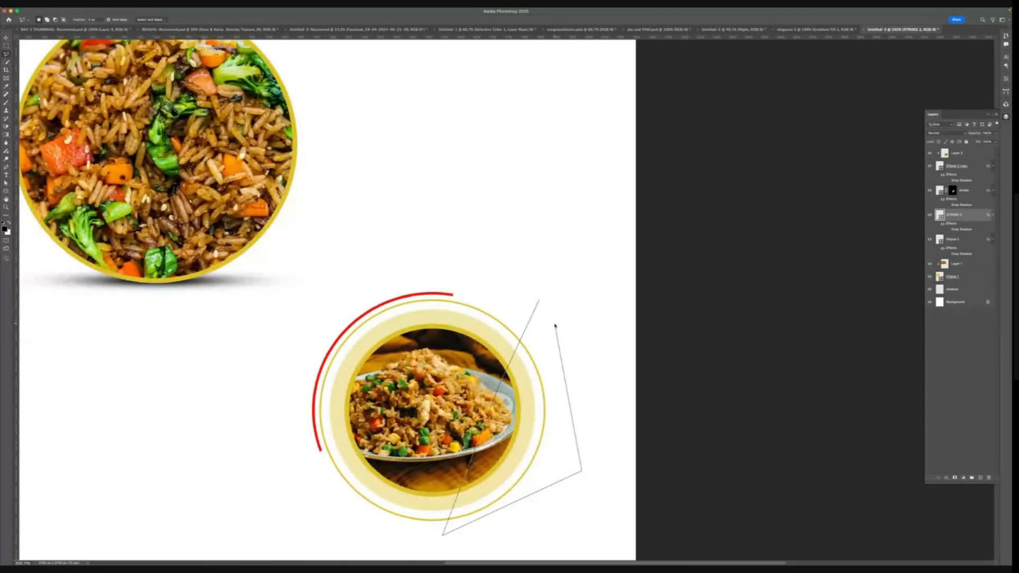
left_click(555, 325)
left_click(540, 302)
left_click(954, 477)
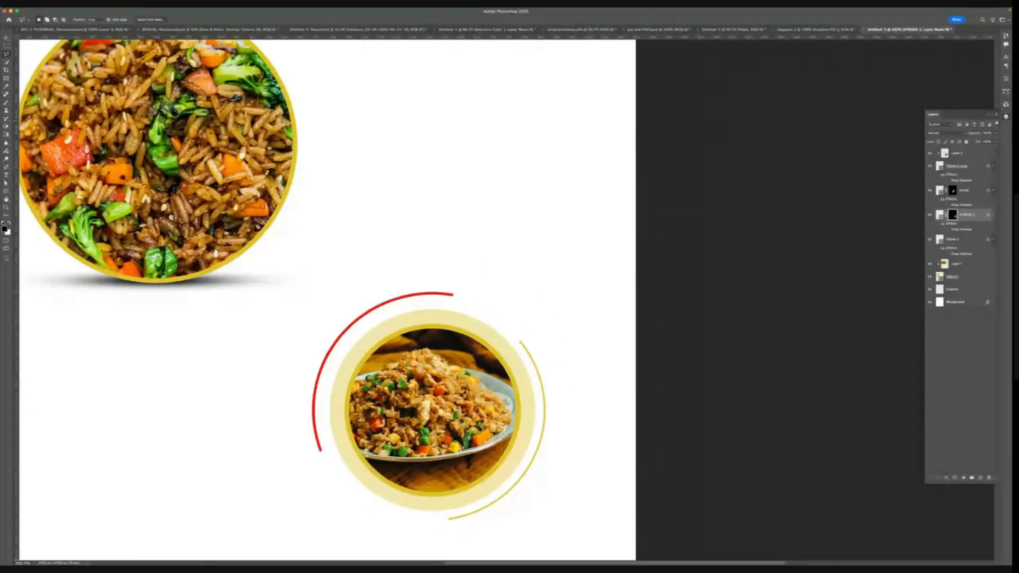
left_click(6, 38)
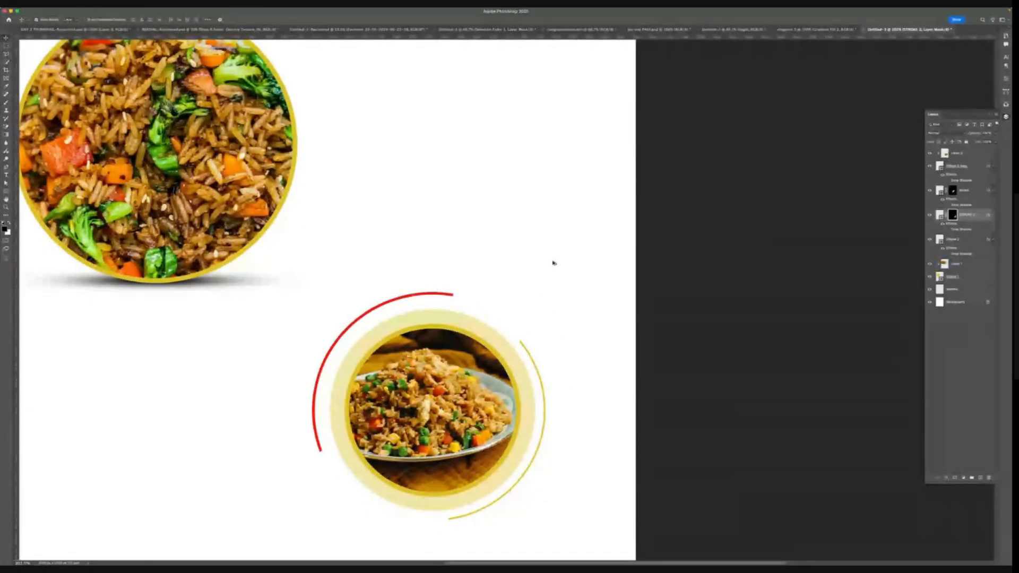
scroll(422, 299, "down", 1)
scroll(422, 298, "down", 4)
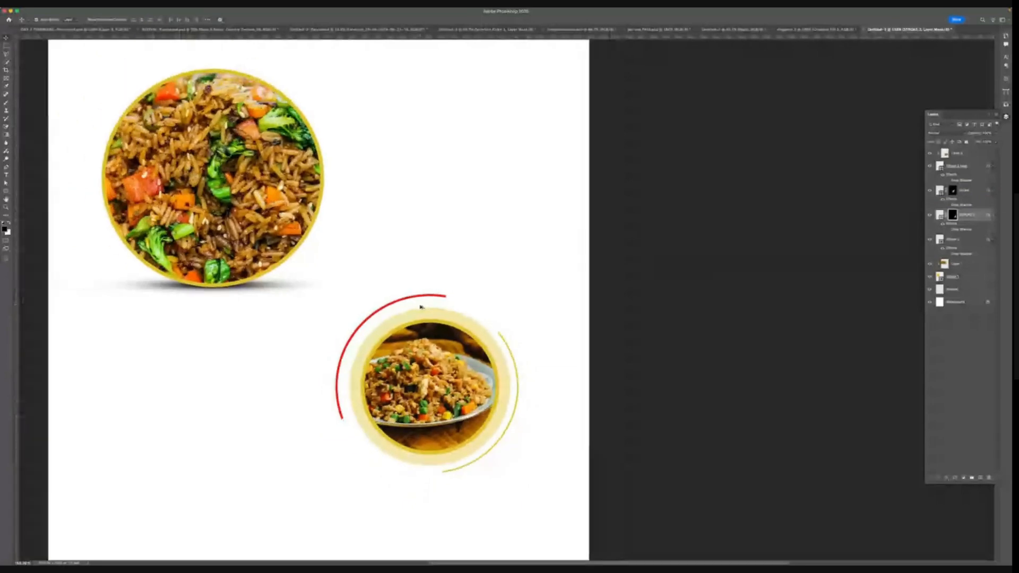
scroll(420, 307, "down", 1)
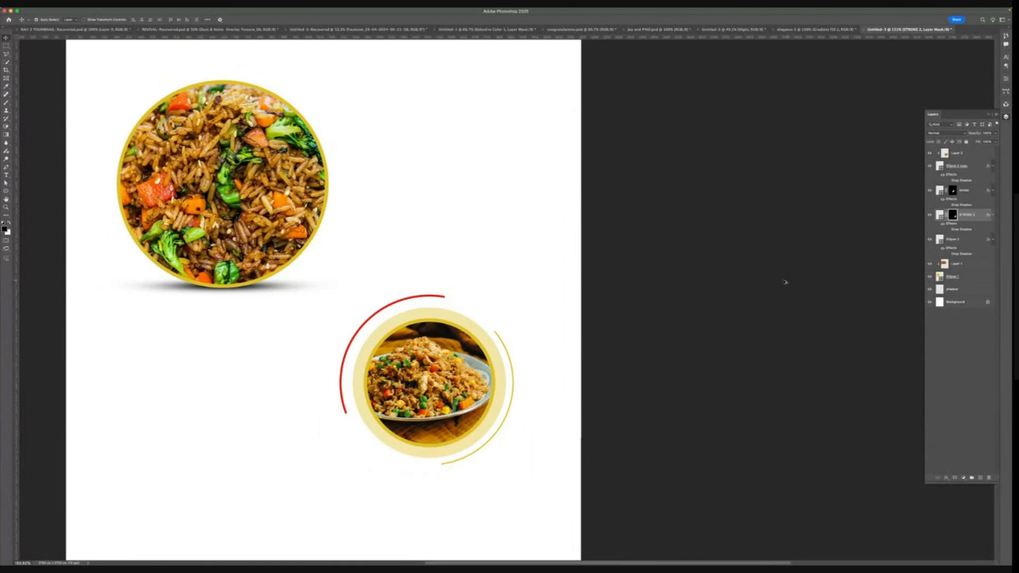
- Examine the overall composition of both fried rice circles and their rings on the canvas
scroll(465, 263, "down", 3)
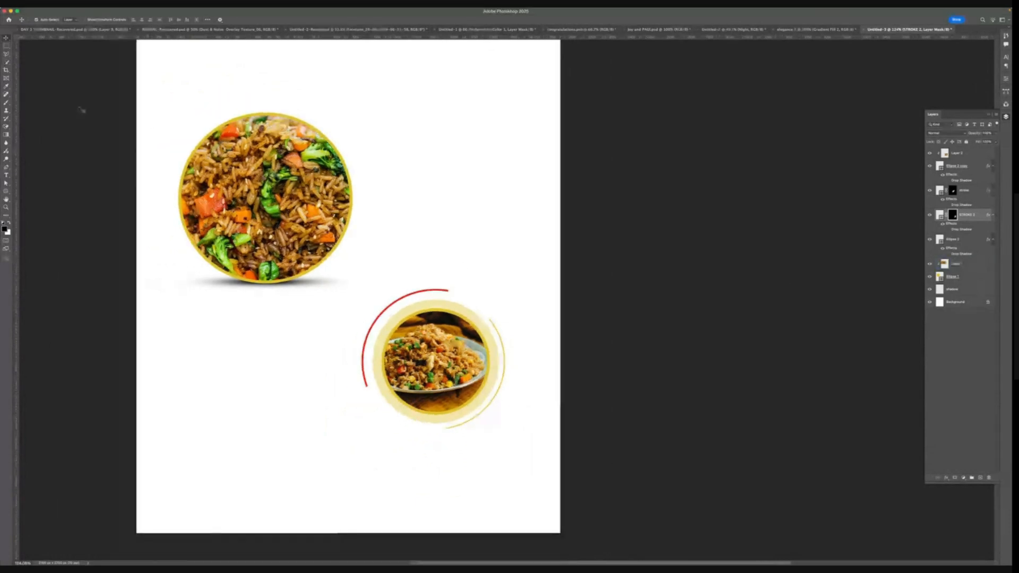
key("m")
scroll(457, 257, "down", 1)
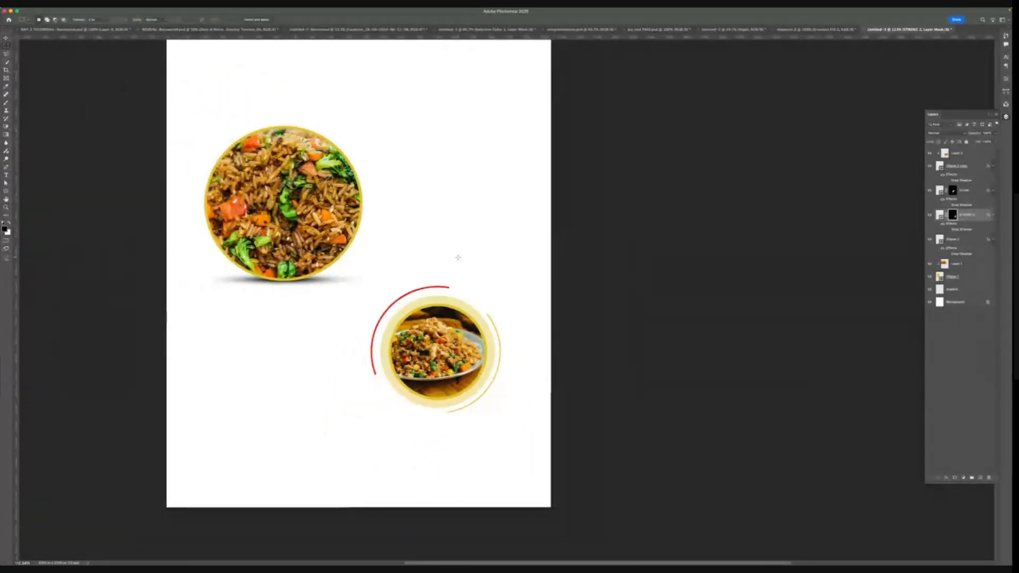
scroll(458, 257, "down", 1)
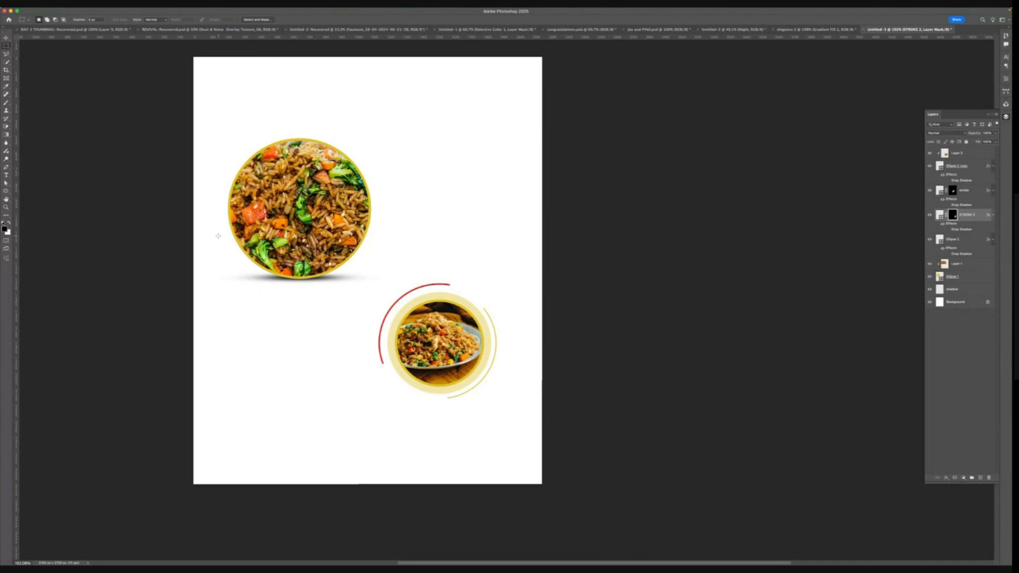
key("z")
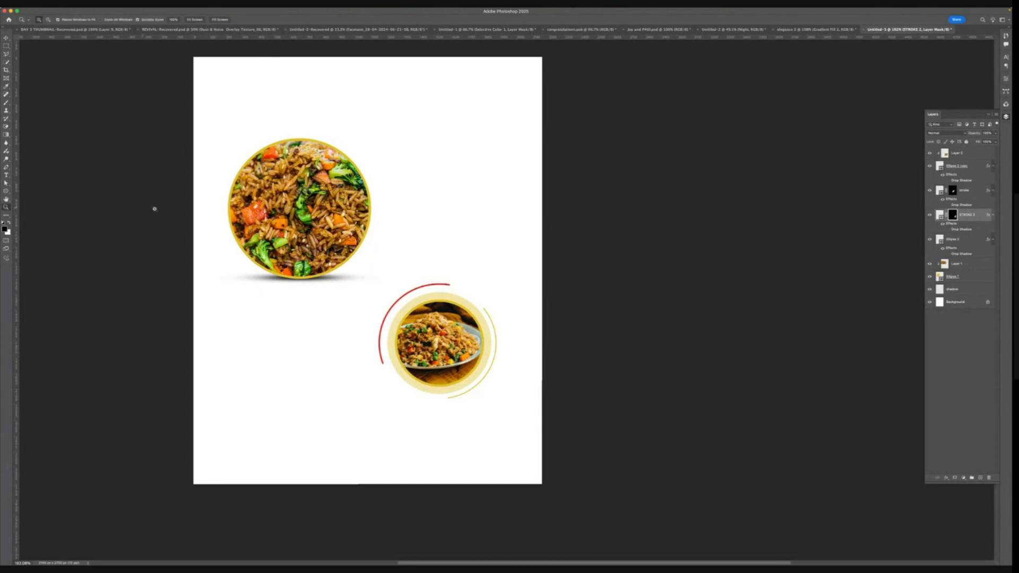
left_click(462, 298, "alt")
left_click_drag(383, 254, 408, 265)
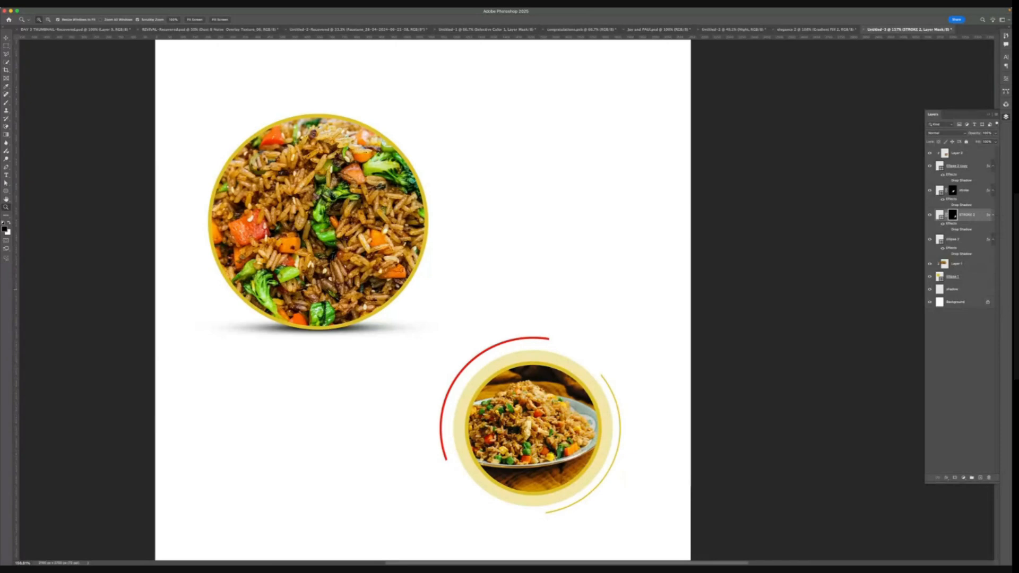
key("super+Tab")
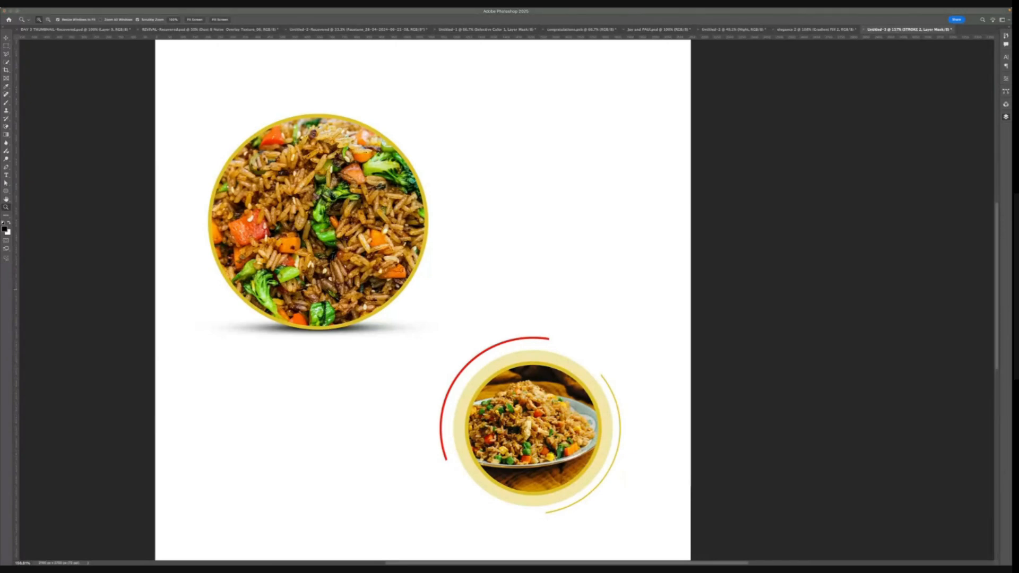